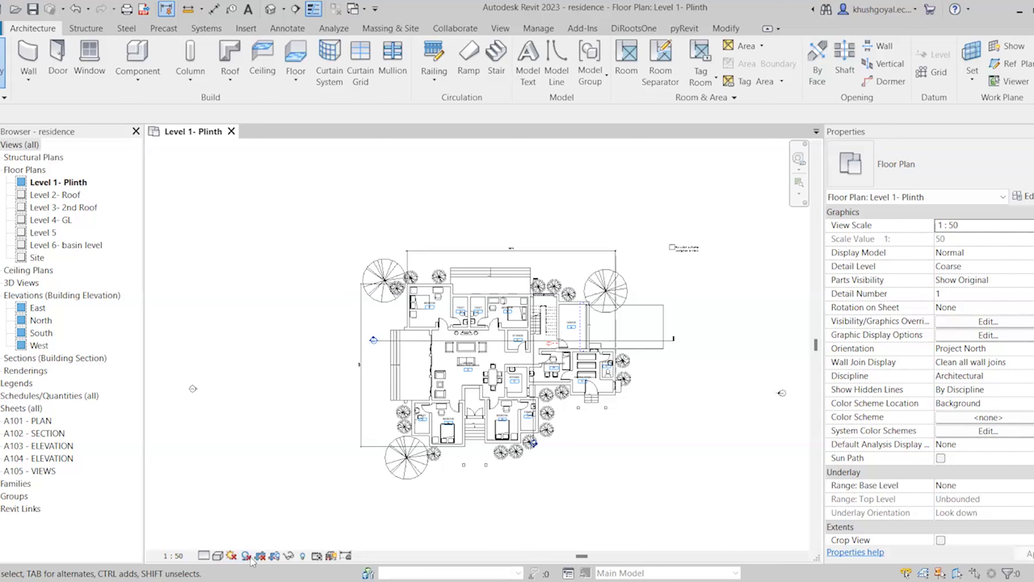
Switch shadows on in the Level 1- Plinth floor plan so the building casts shadows
{"action": "left_click", "coordinate": [246, 556]}
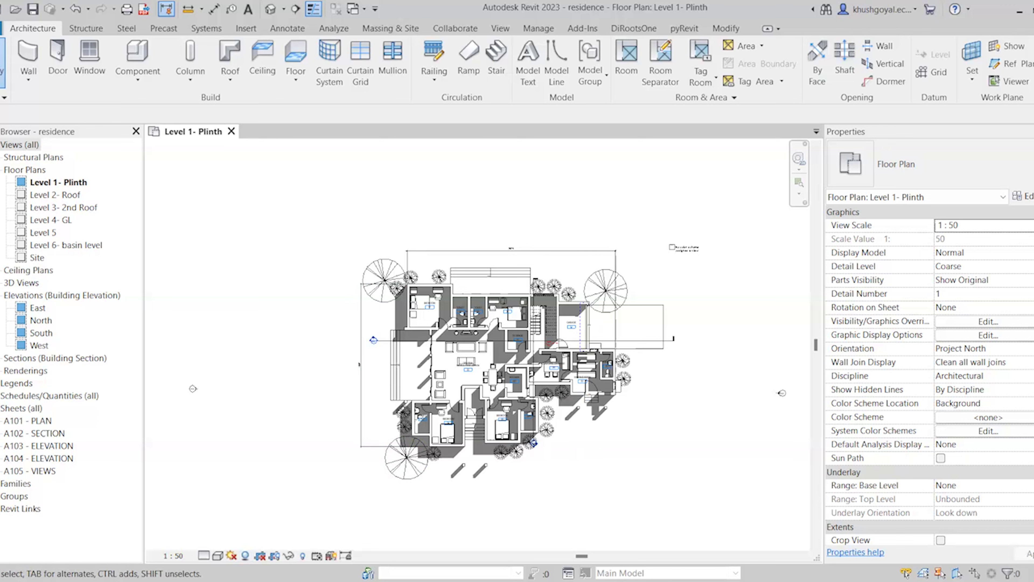
{"action": "left_click", "coordinate": [232, 557]}
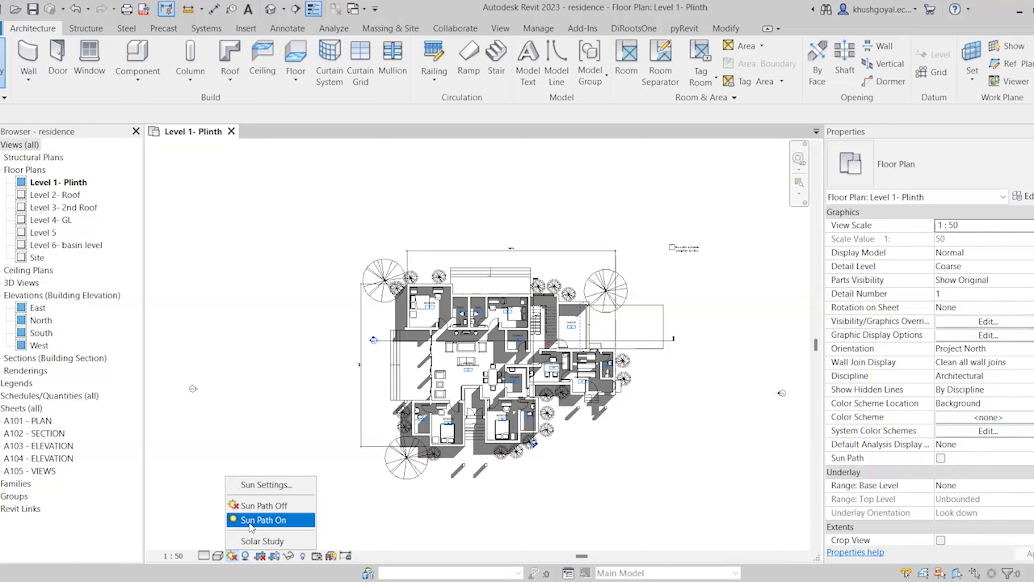
Turn the sun path on using the project's specified location, date and time (June 1)
{"action": "left_click", "coordinate": [251, 525]}
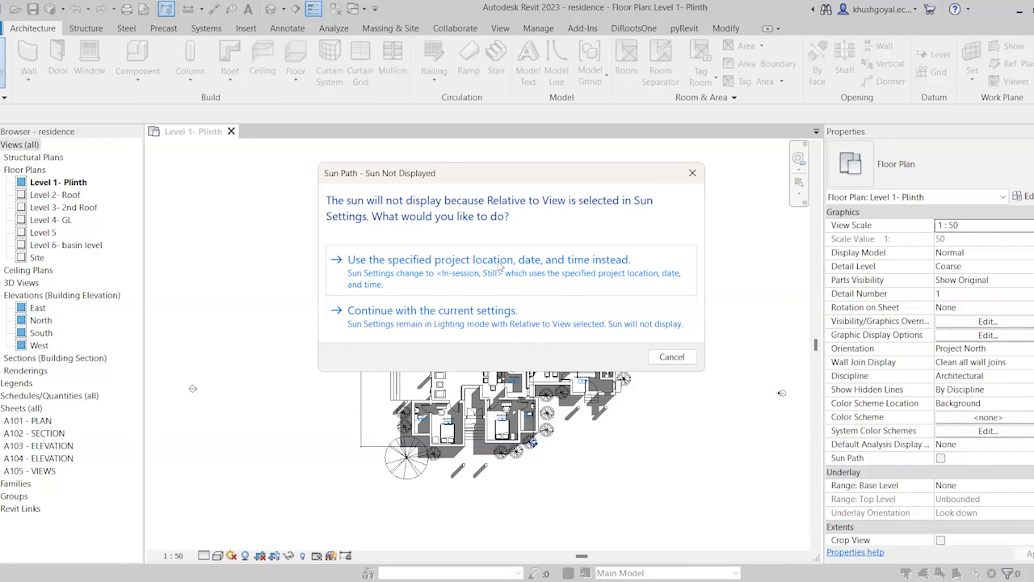
{"action": "left_click", "coordinate": [492, 279]}
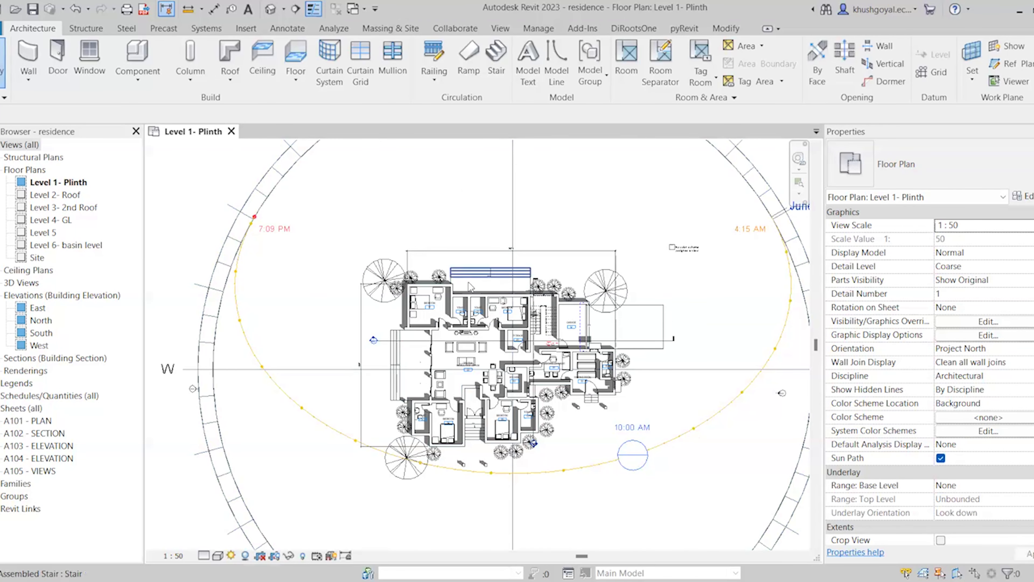
{"action": "scroll", "coordinate": [469, 285], "scroll_direction": "down", "scroll_amount": 3}
{"action": "scroll", "coordinate": [566, 393], "scroll_direction": "up", "scroll_amount": 2}
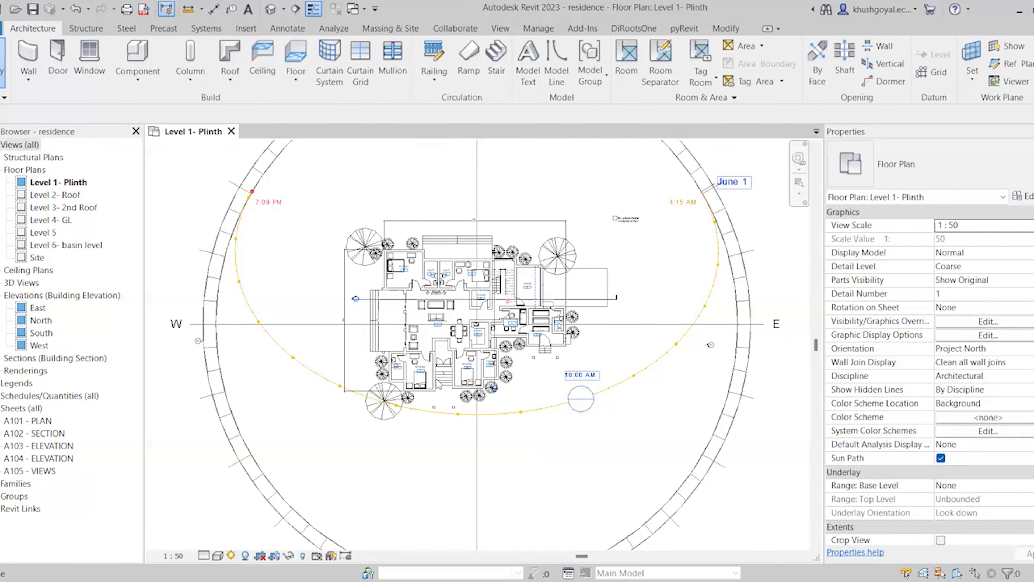
{"action": "scroll", "coordinate": [607, 389], "scroll_direction": "down", "scroll_amount": 3}
{"action": "scroll", "coordinate": [643, 386], "scroll_direction": "up", "scroll_amount": 3}
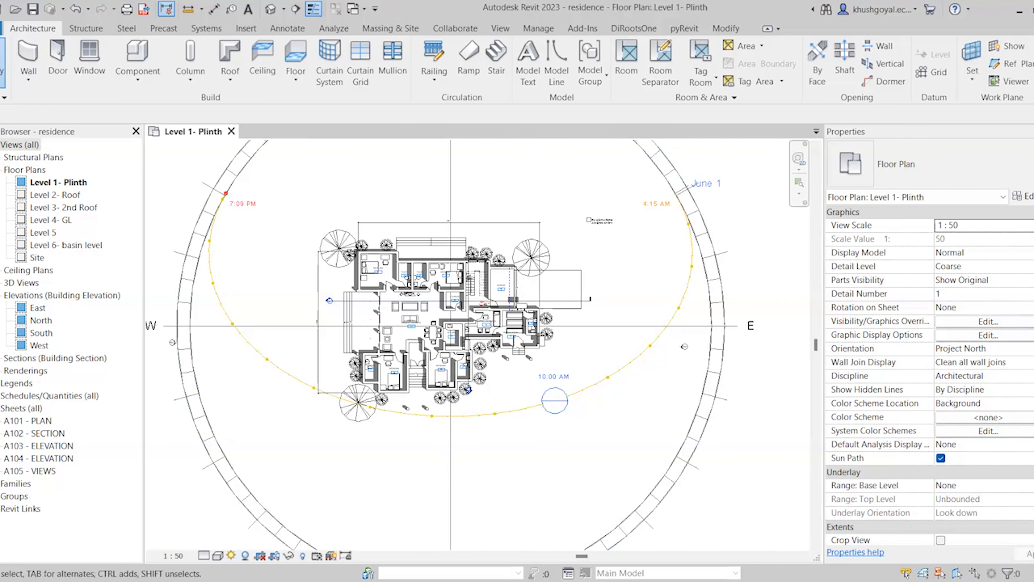
Start a solar study with speed 3, sunlight intensity 100 and shadow intensity 63
{"action": "left_click", "coordinate": [231, 555]}
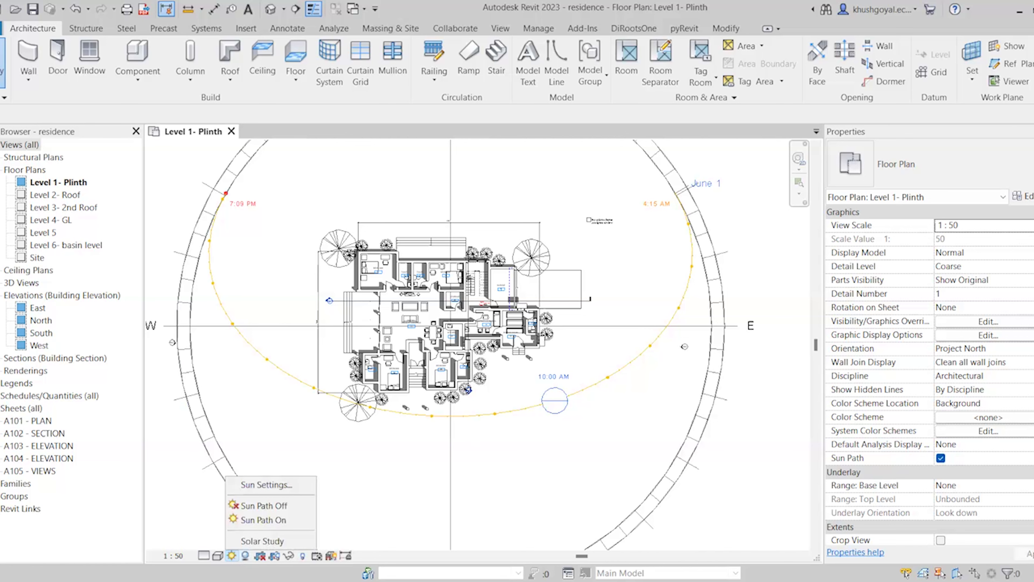
{"action": "left_click", "coordinate": [246, 544]}
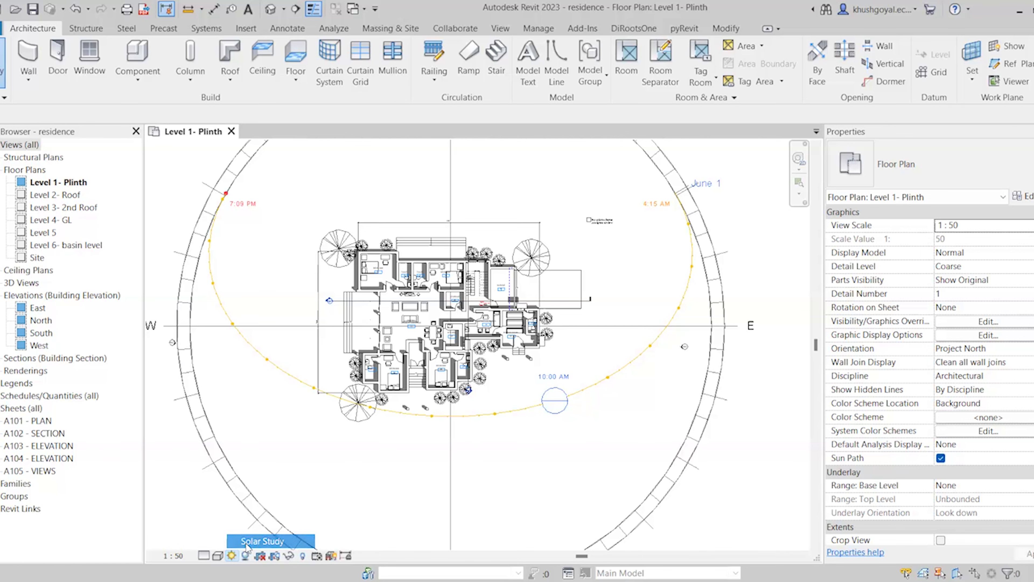
{"action": "scroll", "coordinate": [447, 269], "scroll_direction": "down", "scroll_amount": 3}
{"action": "scroll", "coordinate": [448, 278], "scroll_direction": "up", "scroll_amount": 2}
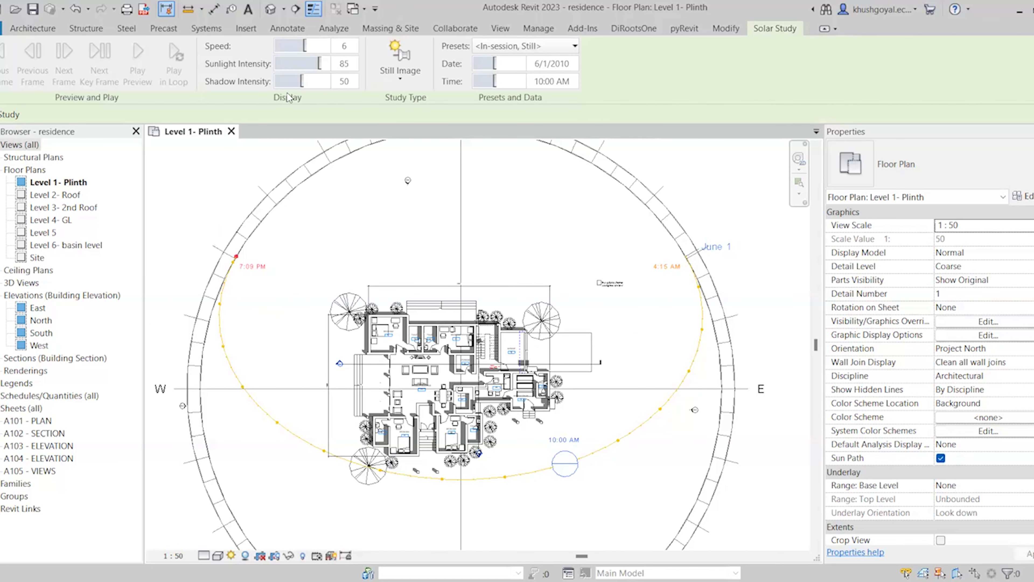
{"action": "left_click_drag", "start_coordinate": [304, 44], "coordinate": [314, 65]}
{"action": "left_click", "coordinate": [328, 64]}
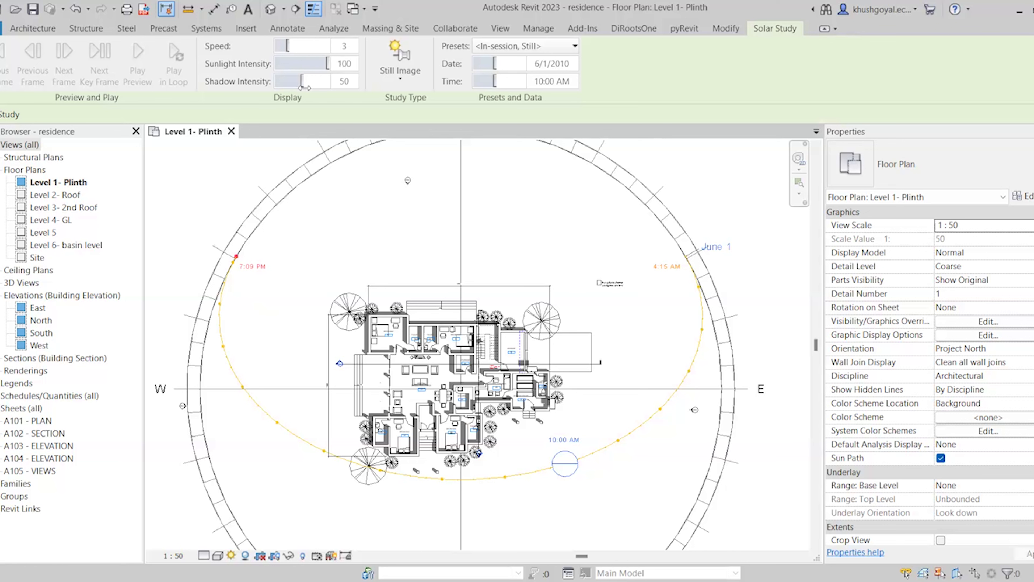
{"action": "left_click", "coordinate": [324, 82]}
{"action": "left_click", "coordinate": [324, 82]}
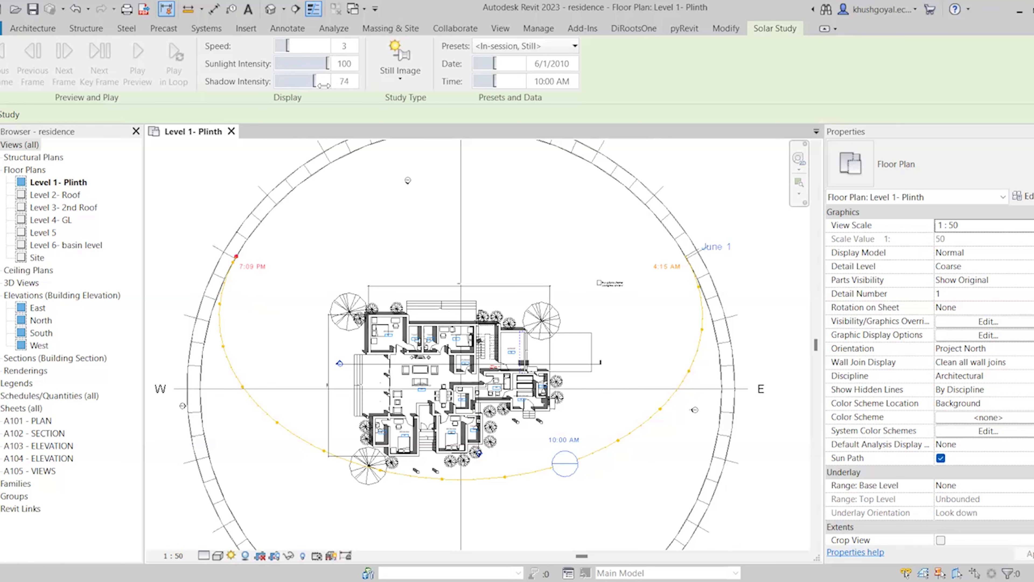
{"action": "left_click", "coordinate": [312, 86]}
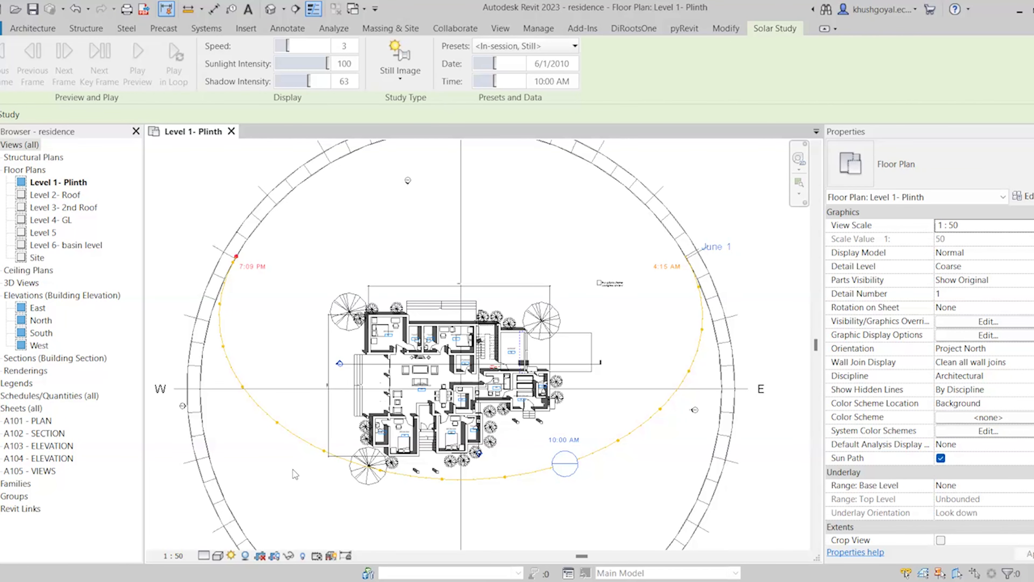
{"action": "left_click", "coordinate": [235, 554]}
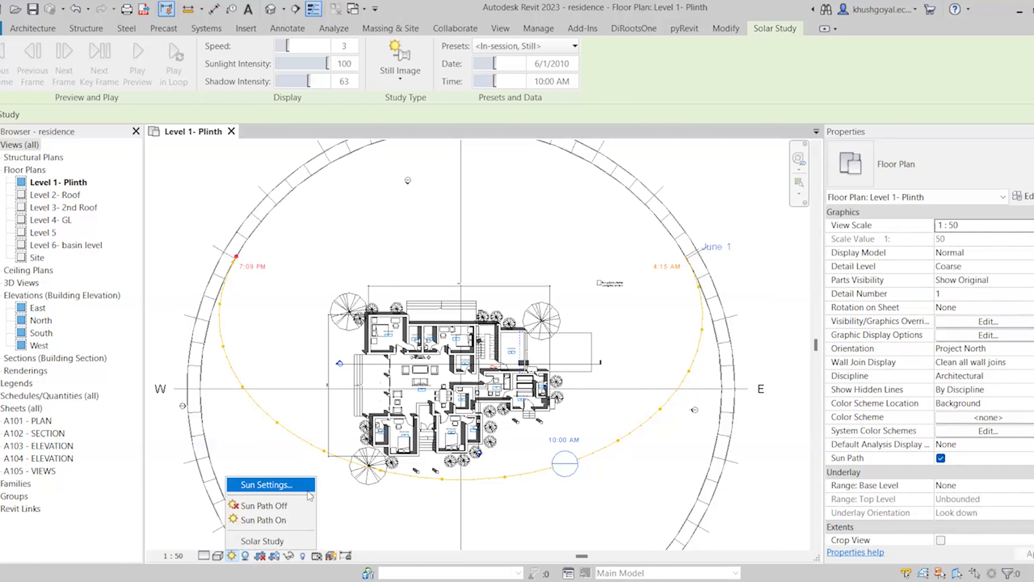
In Sun Settings, pick the Summer Solstice preset and enable Ground Plane at Level
{"action": "left_click", "coordinate": [307, 485]}
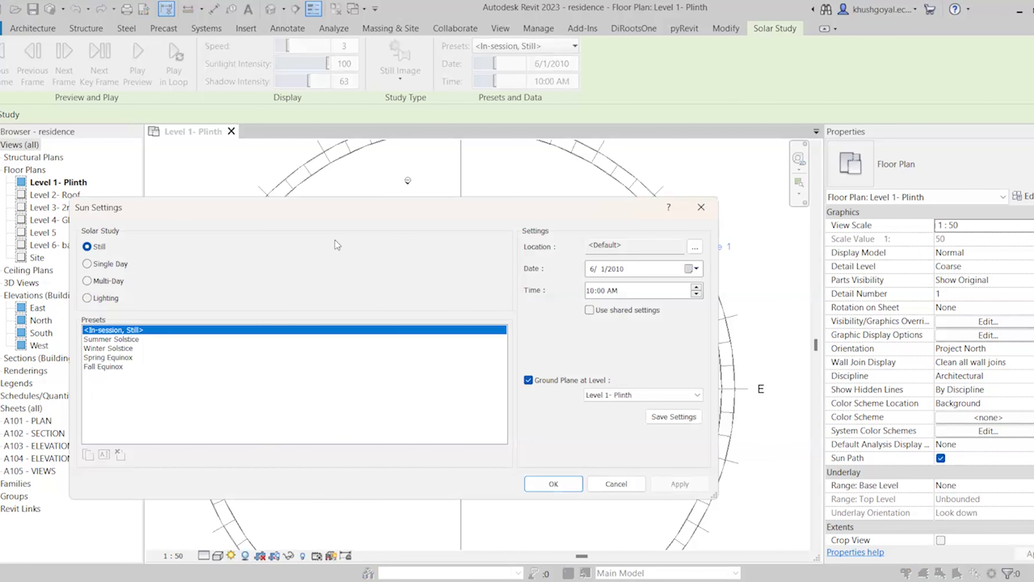
{"action": "left_click_drag", "start_coordinate": [386, 210], "coordinate": [352, 109]}
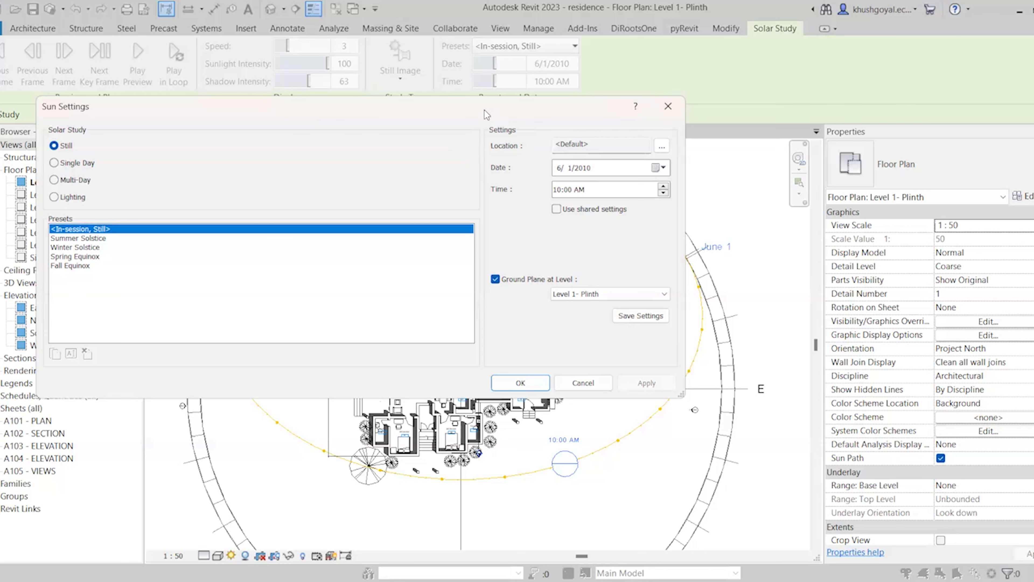
{"action": "mouse_move", "coordinate": [485, 110]}
{"action": "left_mouse_down"}
{"action": "mouse_move", "coordinate": [382, 108]}
{"action": "mouse_move", "coordinate": [492, 109]}
{"action": "left_mouse_up"}
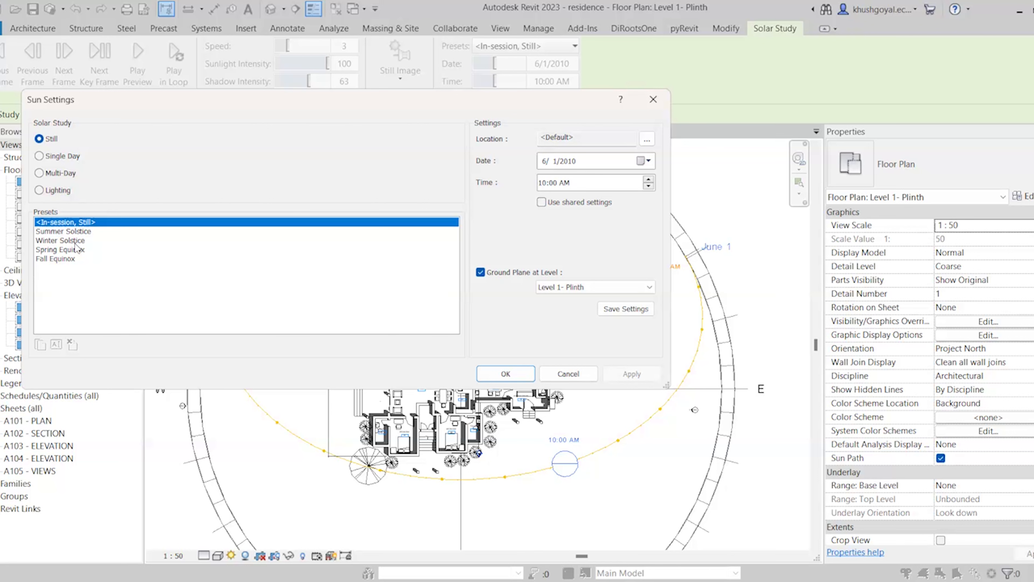
{"action": "left_click", "coordinate": [77, 231]}
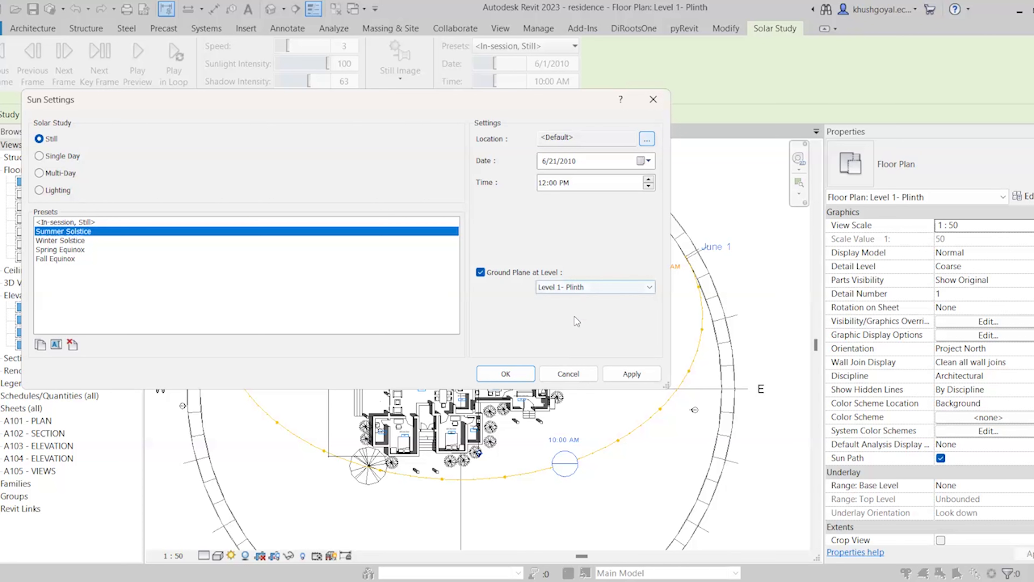
{"action": "left_click", "coordinate": [578, 289]}
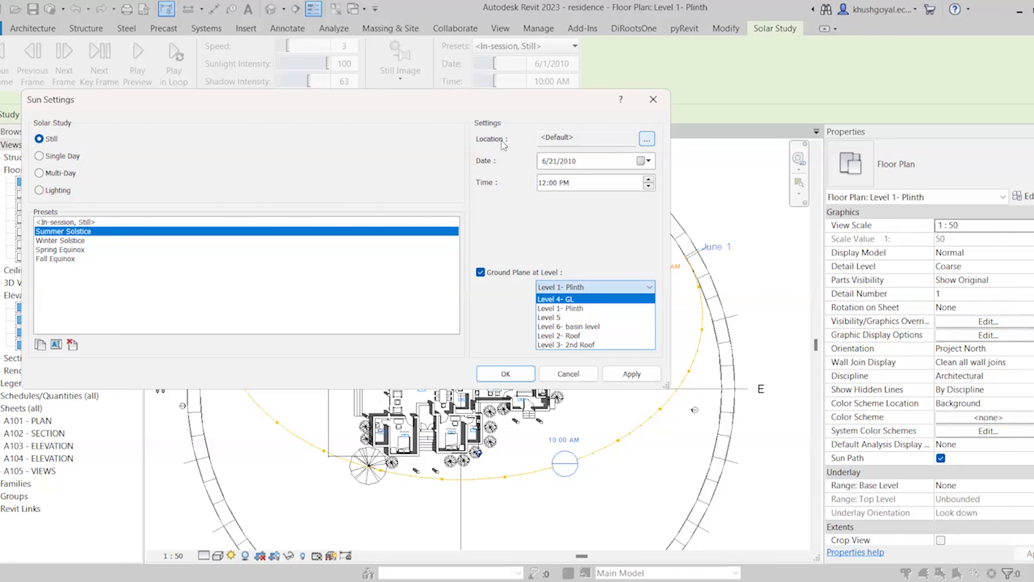
{"action": "left_click", "coordinate": [648, 140]}
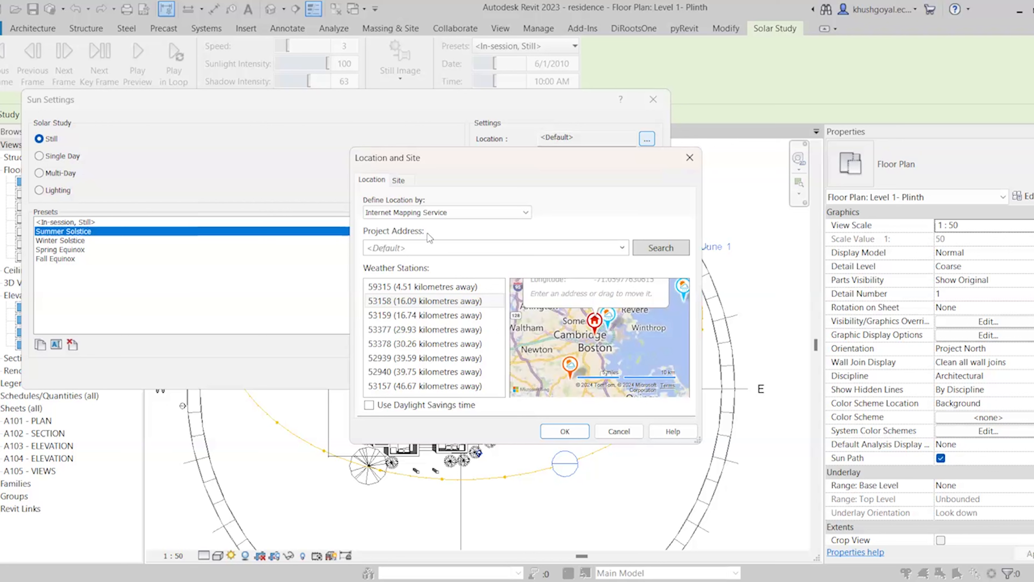
Set the project address to Jaipur, India using the first search result
{"action": "left_click", "coordinate": [411, 253]}
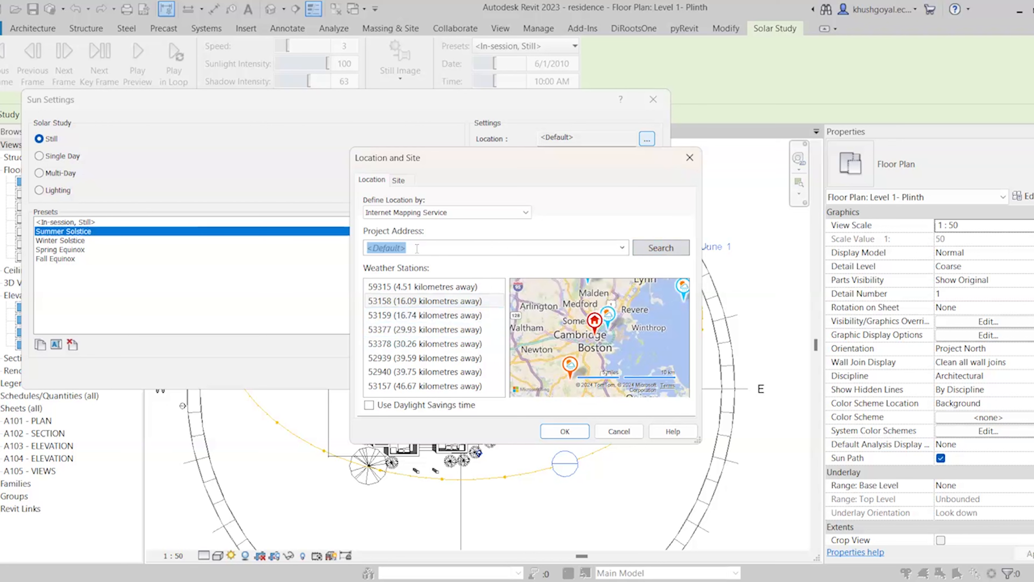
{"action": "left_click", "coordinate": [622, 248]}
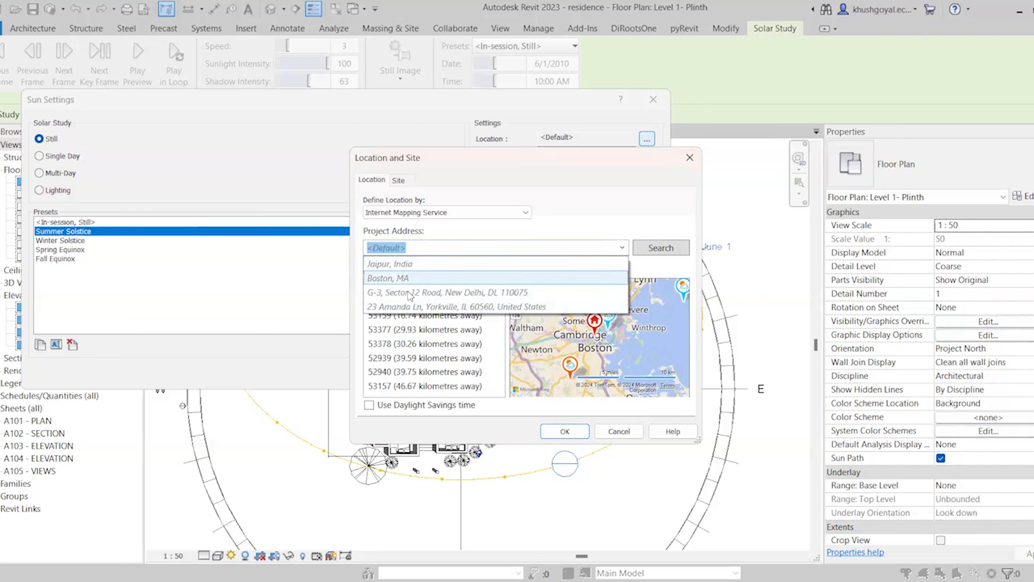
{"action": "left_click", "coordinate": [408, 264]}
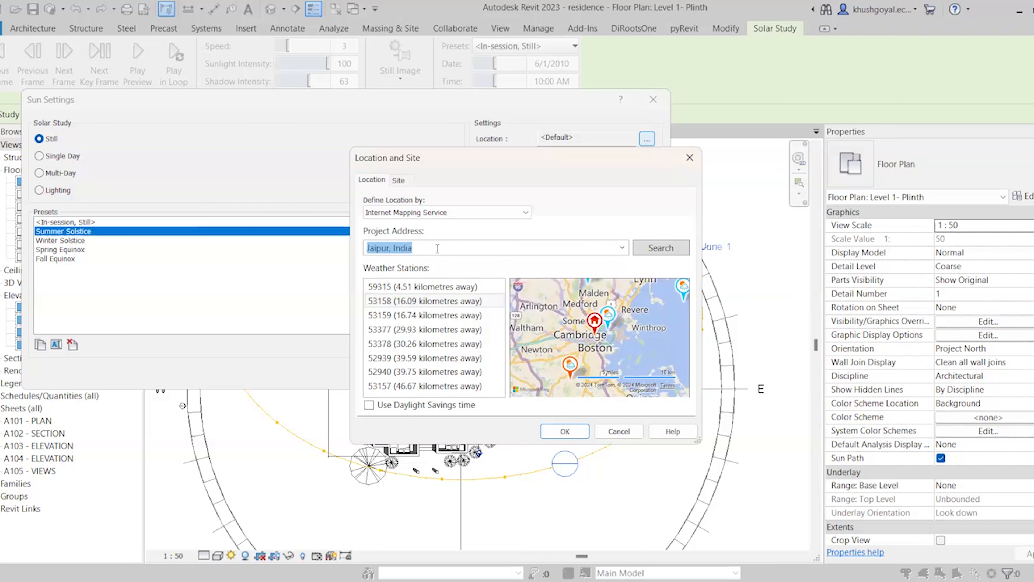
{"action": "left_click", "coordinate": [654, 247]}
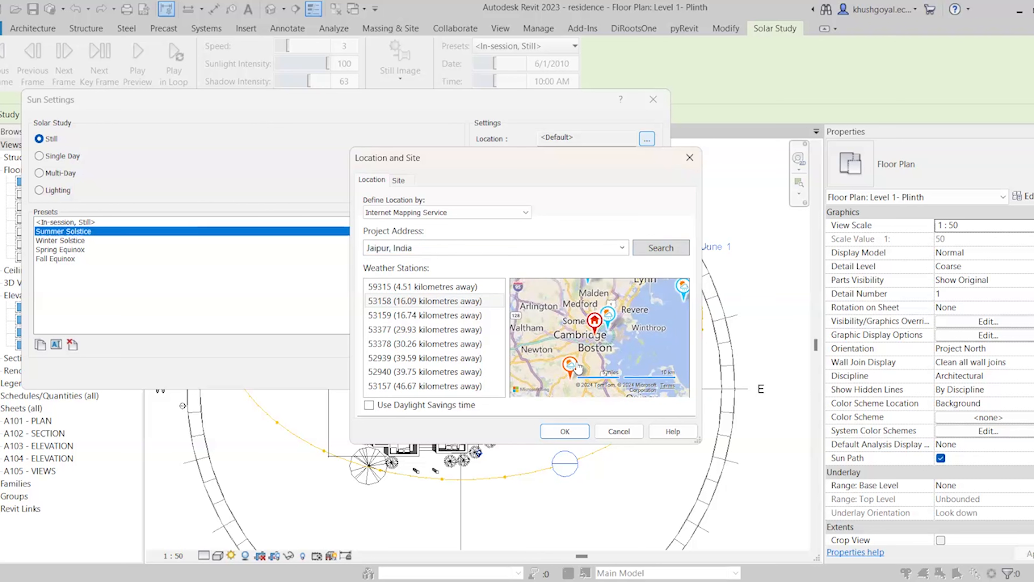
{"action": "left_click", "coordinate": [682, 254]}
{"action": "left_click", "coordinate": [558, 287]}
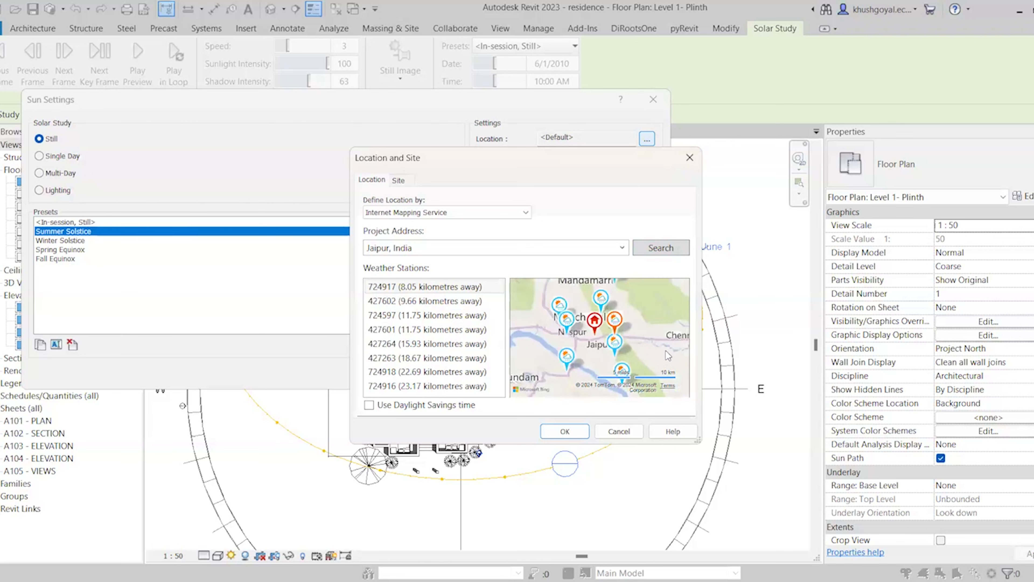
{"action": "mouse_move", "coordinate": [599, 323]}
{"action": "left_click", "coordinate": [557, 439]}
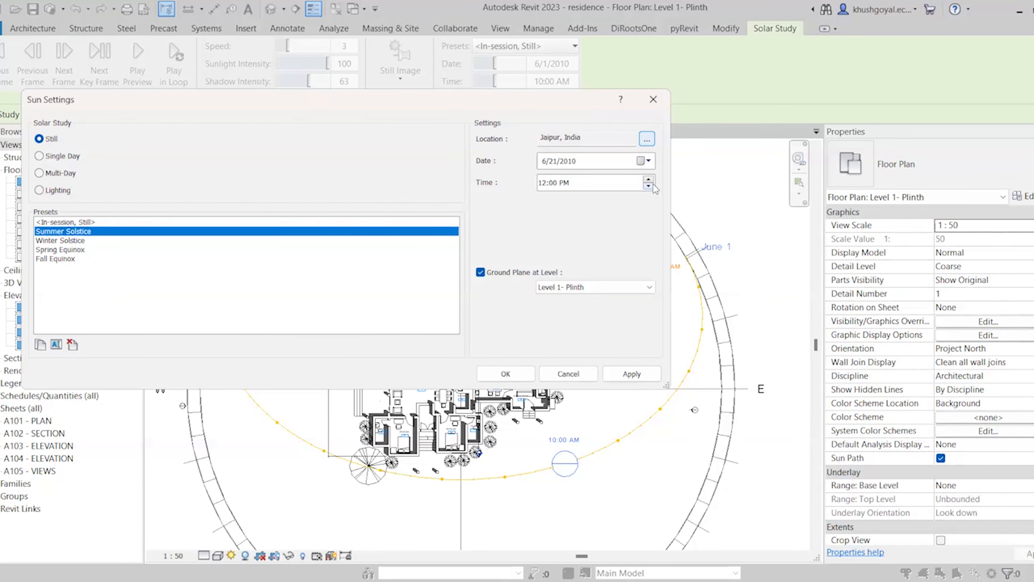
Change the Summer Solstice date to 6/21/2024, keeping the 12:00 PM time
{"action": "left_click", "coordinate": [647, 162]}
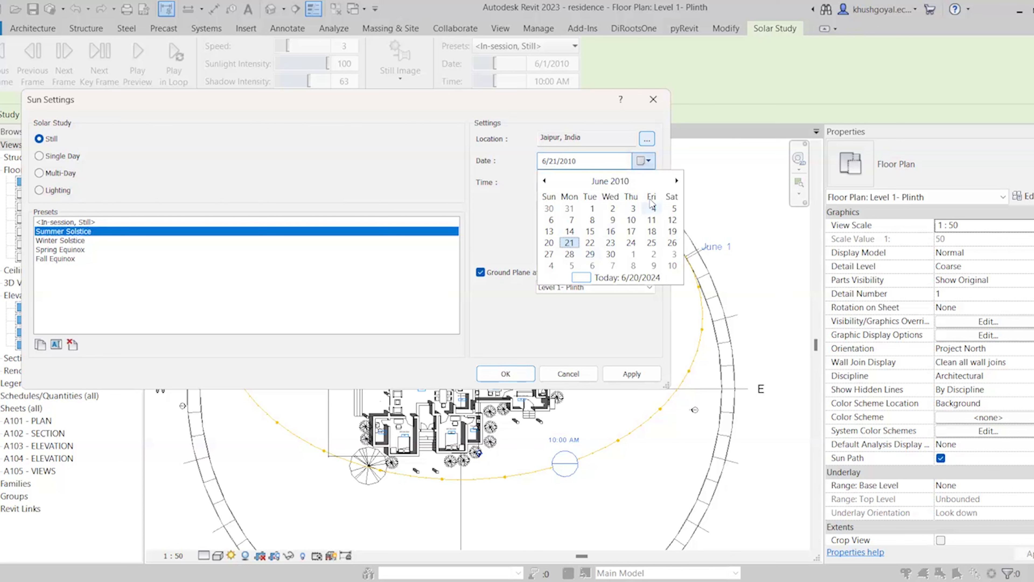
{"action": "left_click", "coordinate": [622, 183]}
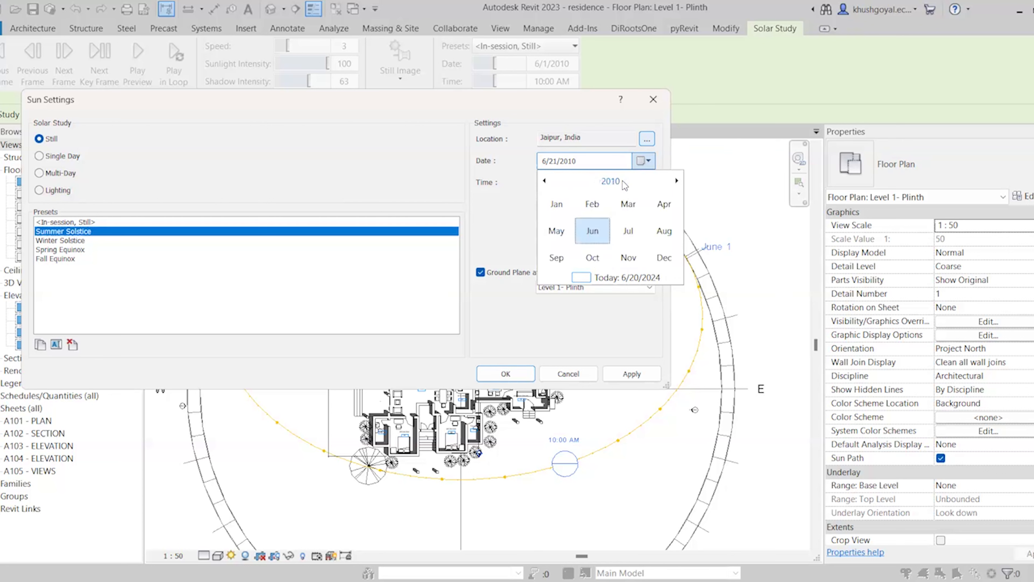
{"action": "left_click", "coordinate": [605, 182]}
{"action": "scroll", "coordinate": [627, 231], "scroll_direction": "down", "scroll_amount": 3}
{"action": "scroll", "coordinate": [626, 231], "scroll_direction": "up", "scroll_amount": 2}
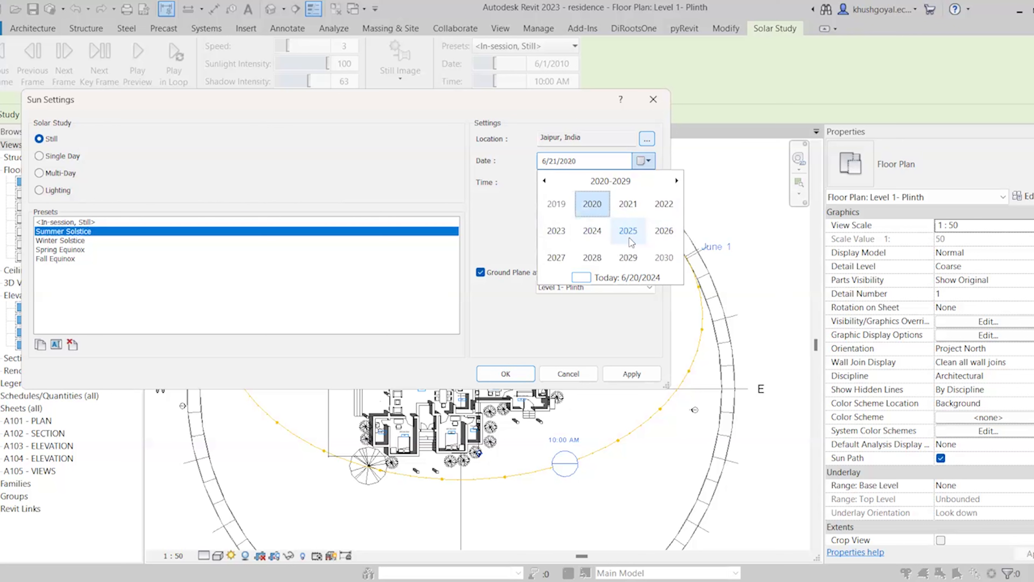
{"action": "left_click", "coordinate": [609, 223]}
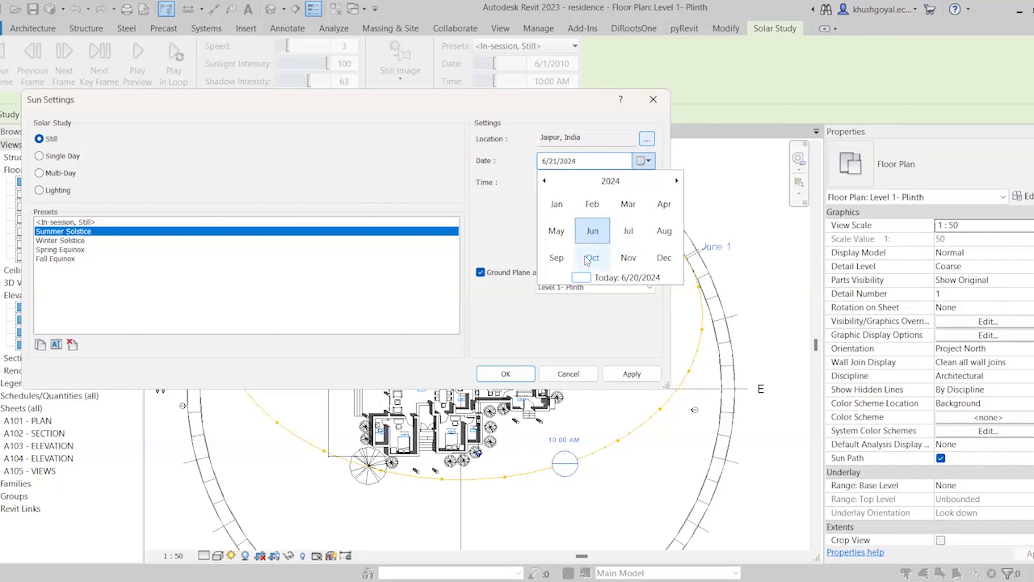
{"action": "left_click", "coordinate": [594, 232]}
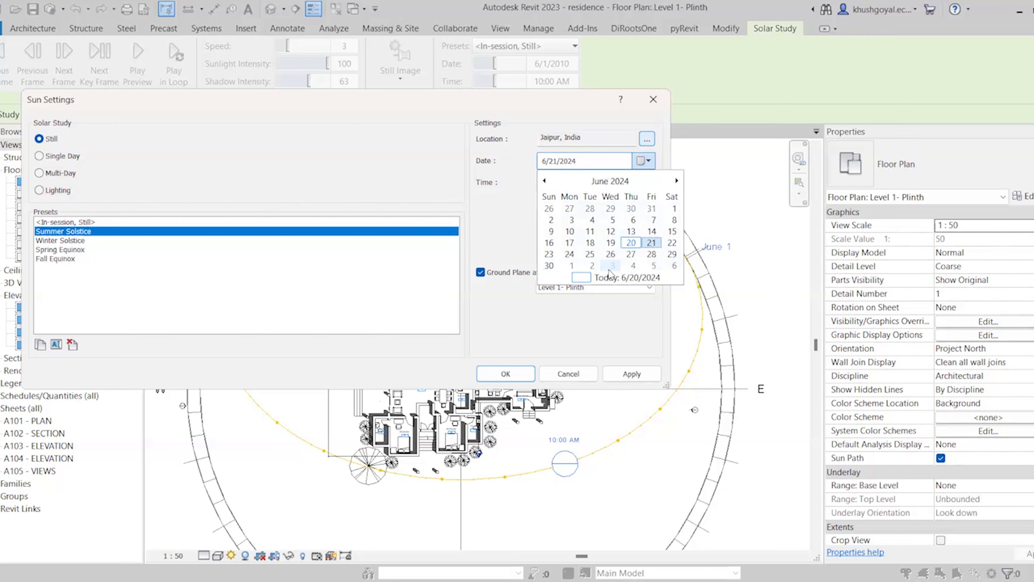
{"action": "left_click", "coordinate": [651, 243]}
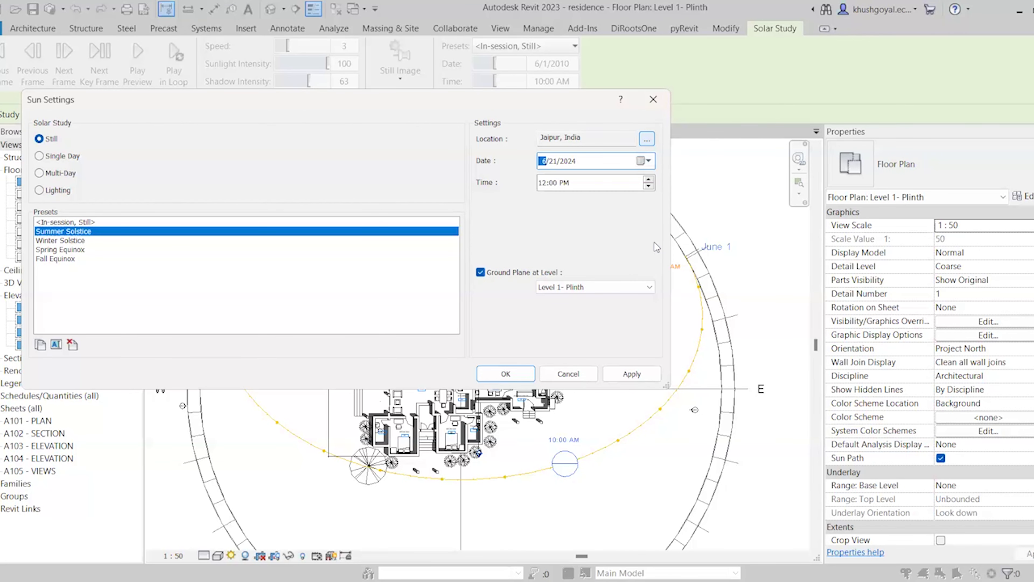
{"action": "left_click", "coordinate": [599, 189]}
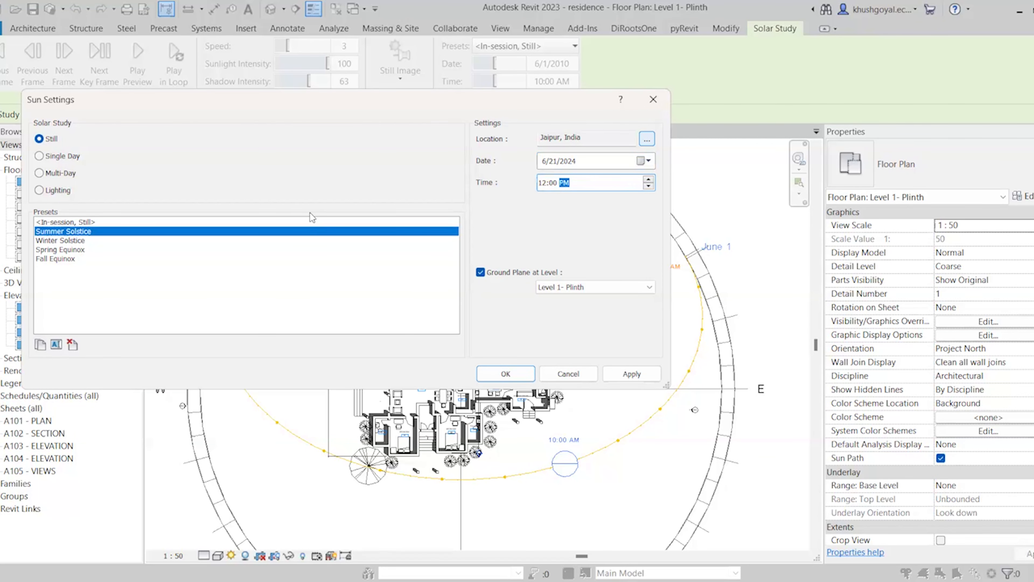
Apply the solstice sun settings and set the shadow intensity to 57
{"action": "left_click", "coordinate": [527, 377]}
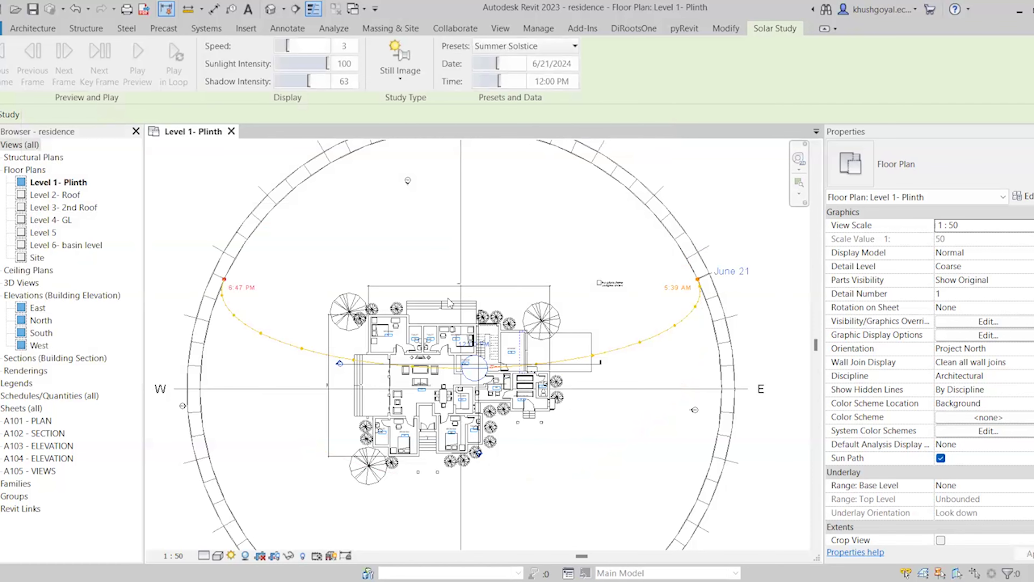
{"action": "scroll", "coordinate": [448, 302], "scroll_direction": "down", "scroll_amount": 5}
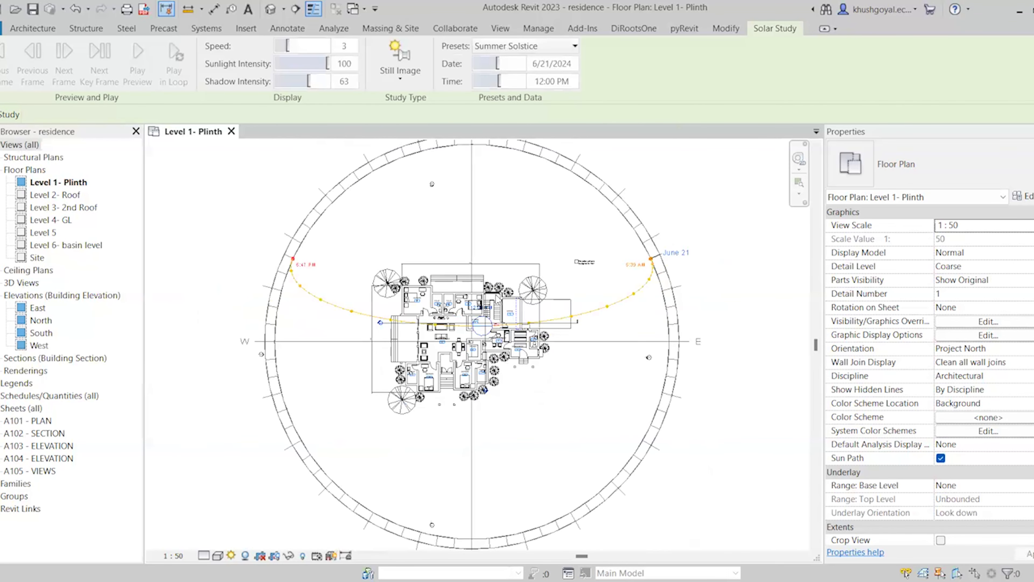
{"action": "scroll", "coordinate": [495, 325], "scroll_direction": "up", "scroll_amount": 1}
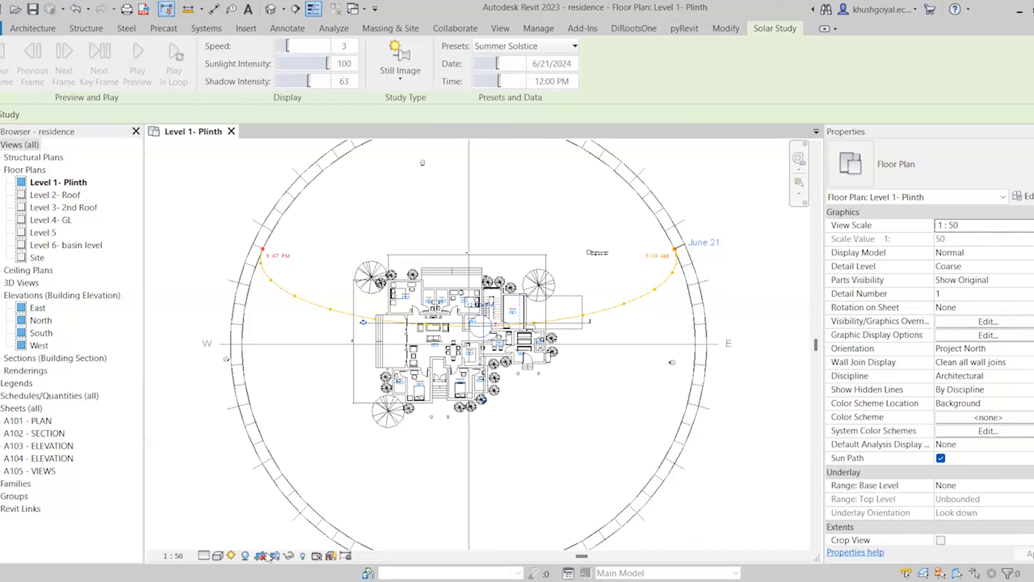
{"action": "left_click", "coordinate": [315, 82]}
{"action": "left_click_drag", "start_coordinate": [315, 82], "coordinate": [347, 81]}
{"action": "scroll", "coordinate": [490, 349], "scroll_direction": "up", "scroll_amount": 6}
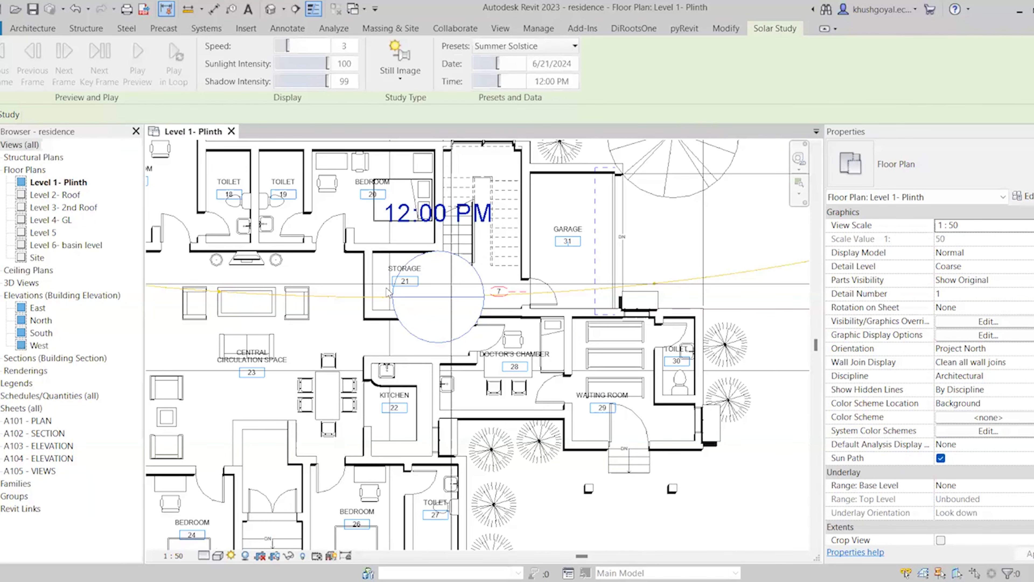
{"action": "scroll", "coordinate": [344, 145], "scroll_direction": "down", "scroll_amount": 3}
{"action": "scroll", "coordinate": [257, 173], "scroll_direction": "up", "scroll_amount": 7}
{"action": "scroll", "coordinate": [523, 310], "scroll_direction": "down", "scroll_amount": 1}
{"action": "scroll", "coordinate": [523, 311], "scroll_direction": "down", "scroll_amount": 1}
{"action": "left_click_drag", "start_coordinate": [327, 81], "coordinate": [284, 84]}
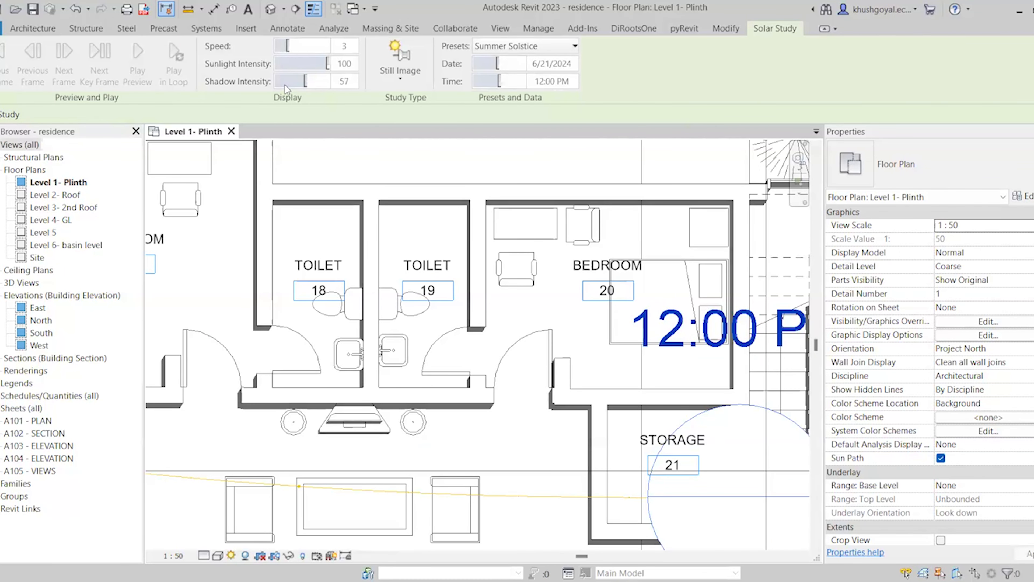
{"action": "scroll", "coordinate": [409, 185], "scroll_direction": "down", "scroll_amount": 8}
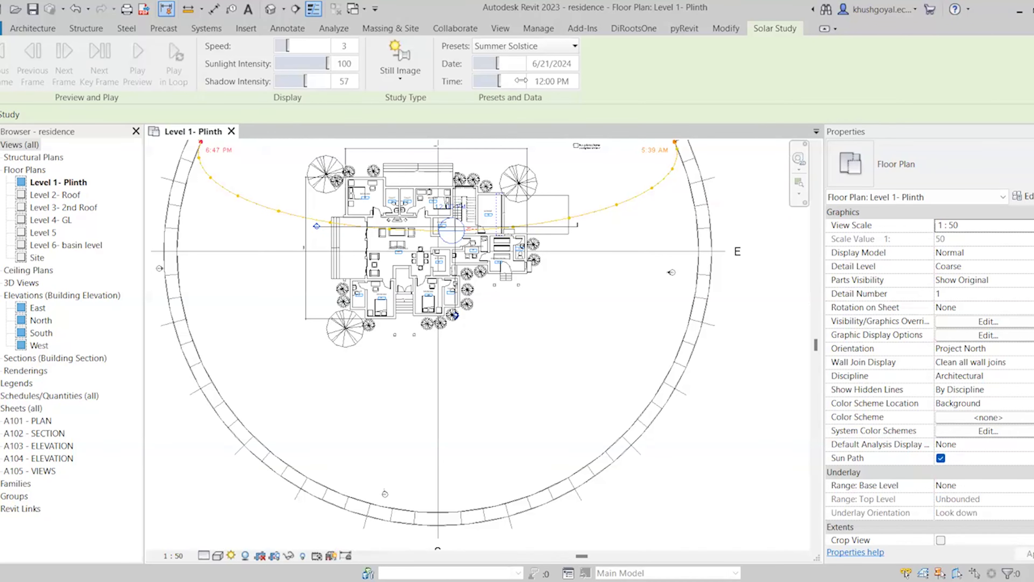
Move the sun time later to 2:38 PM
{"action": "left_click_drag", "start_coordinate": [517, 83], "coordinate": [524, 82]}
{"action": "scroll", "coordinate": [529, 289], "scroll_direction": "down", "scroll_amount": 3}
{"action": "scroll", "coordinate": [510, 173], "scroll_direction": "up", "scroll_amount": 5}
{"action": "scroll", "coordinate": [617, 220], "scroll_direction": "down", "scroll_amount": 4}
{"action": "scroll", "coordinate": [590, 357], "scroll_direction": "up", "scroll_amount": 1}
{"action": "scroll", "coordinate": [545, 379], "scroll_direction": "down", "scroll_amount": 2}
{"action": "scroll", "coordinate": [610, 293], "scroll_direction": "up", "scroll_amount": 2}
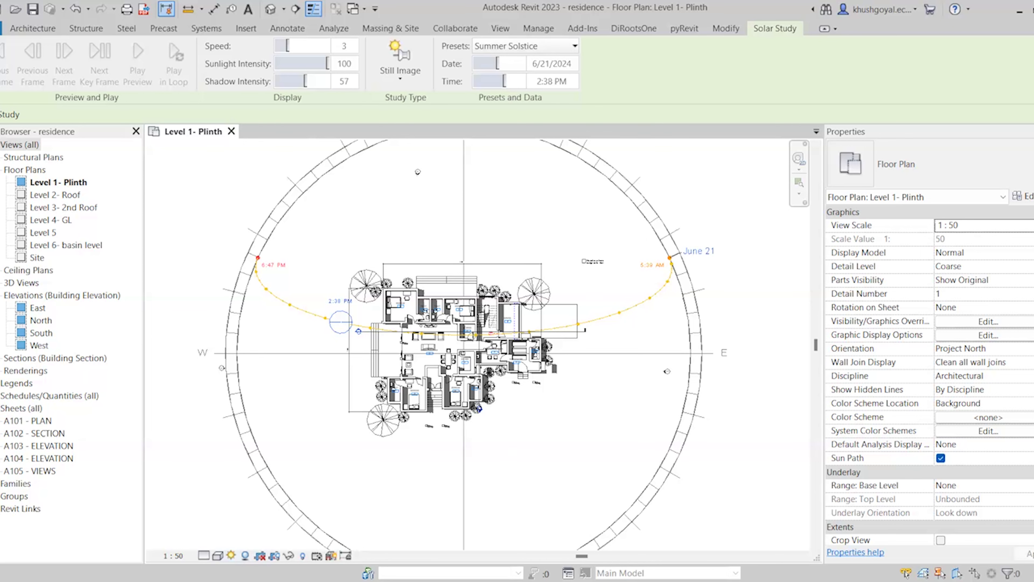
{"action": "left_click", "coordinate": [231, 555]}
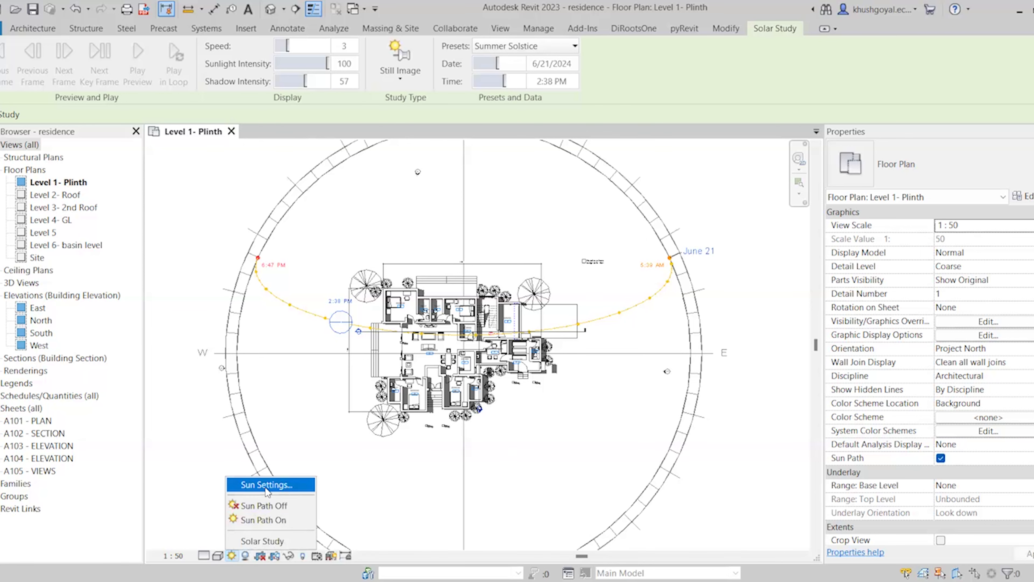
Switch the sun to a Single Day study running from sunrise to sunset
{"action": "left_click", "coordinate": [266, 485]}
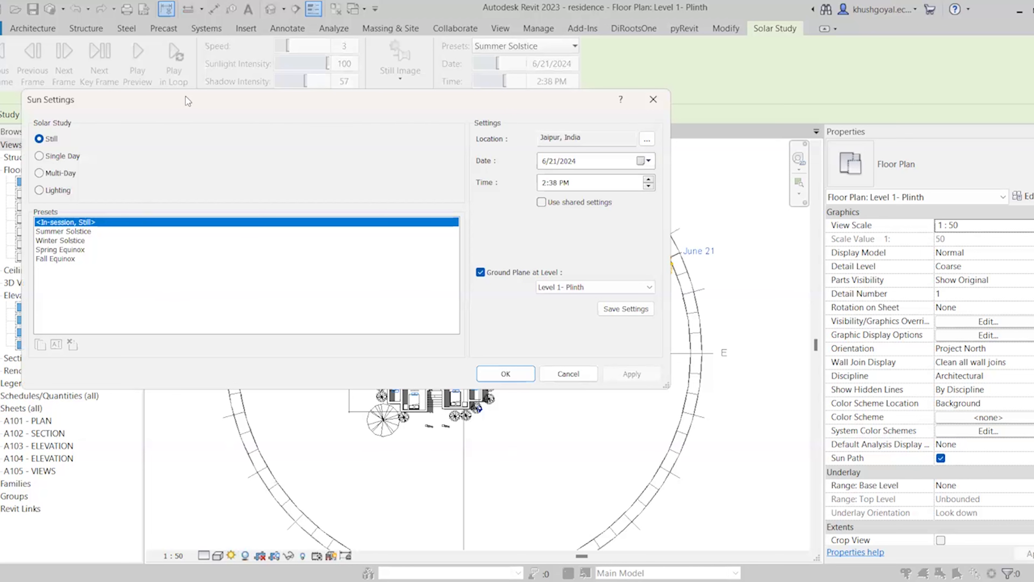
{"action": "left_click_drag", "start_coordinate": [193, 102], "coordinate": [233, 215]}
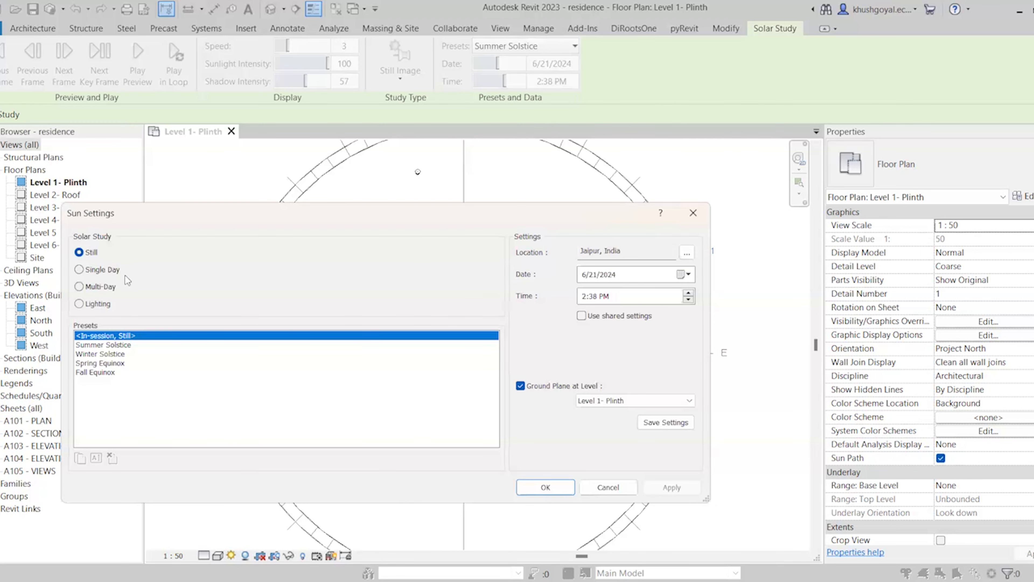
{"action": "left_click", "coordinate": [100, 272]}
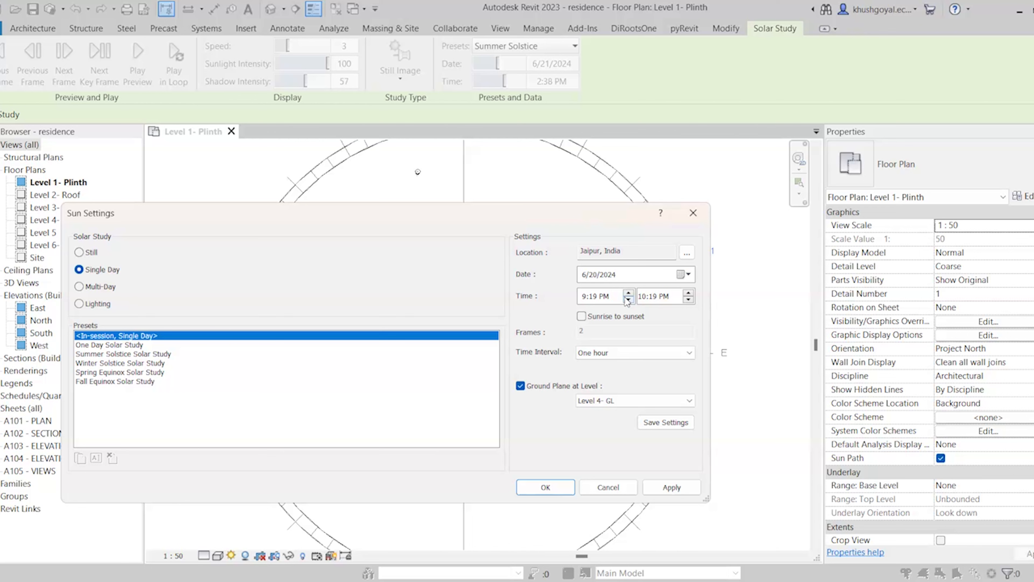
{"action": "left_click", "coordinate": [598, 318]}
Set 30-minute time intervals and Level 1- Plinth as the ground plane, then apply
{"action": "left_click", "coordinate": [606, 352]}
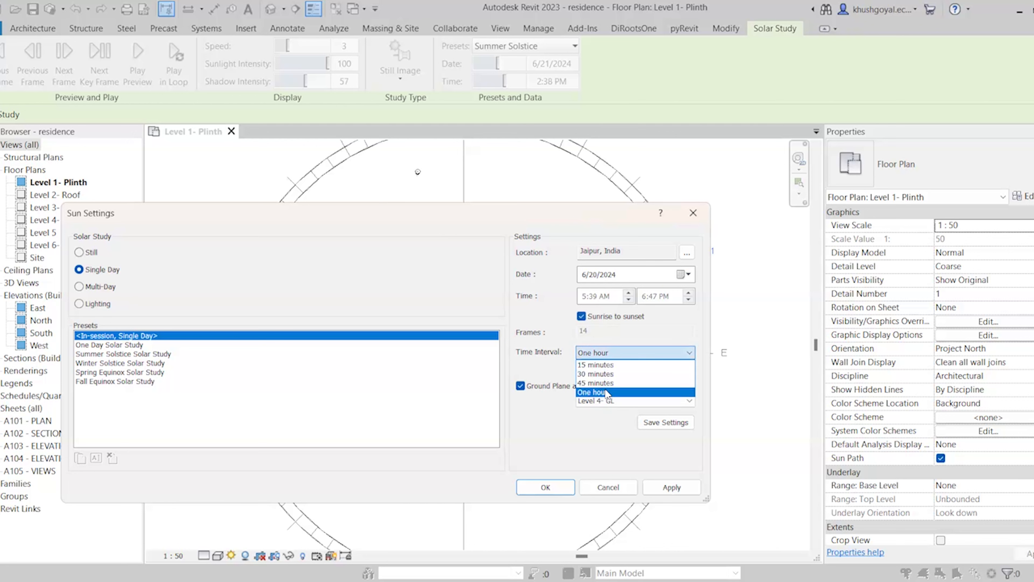
{"action": "left_click", "coordinate": [610, 365]}
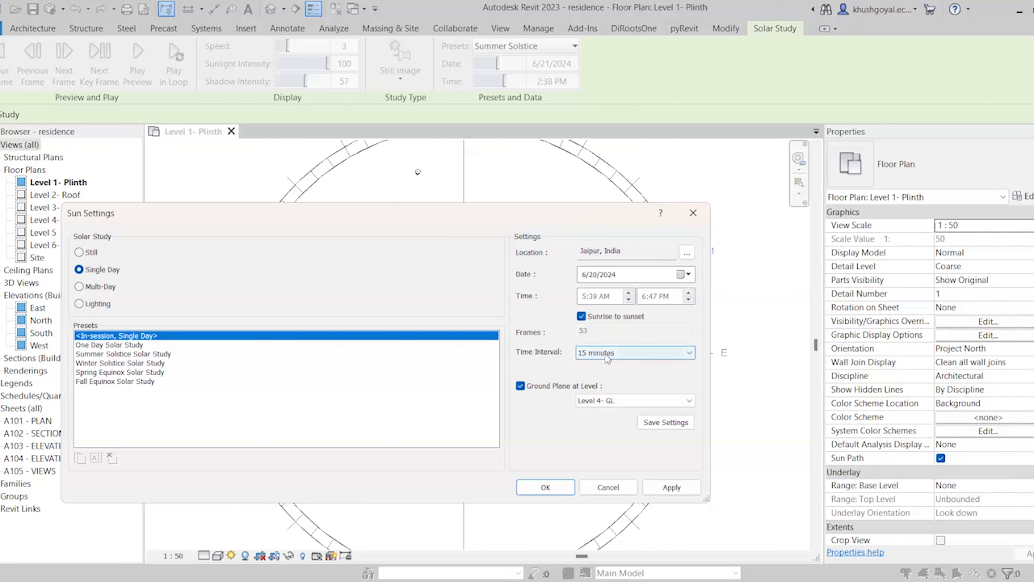
{"action": "left_click", "coordinate": [608, 358]}
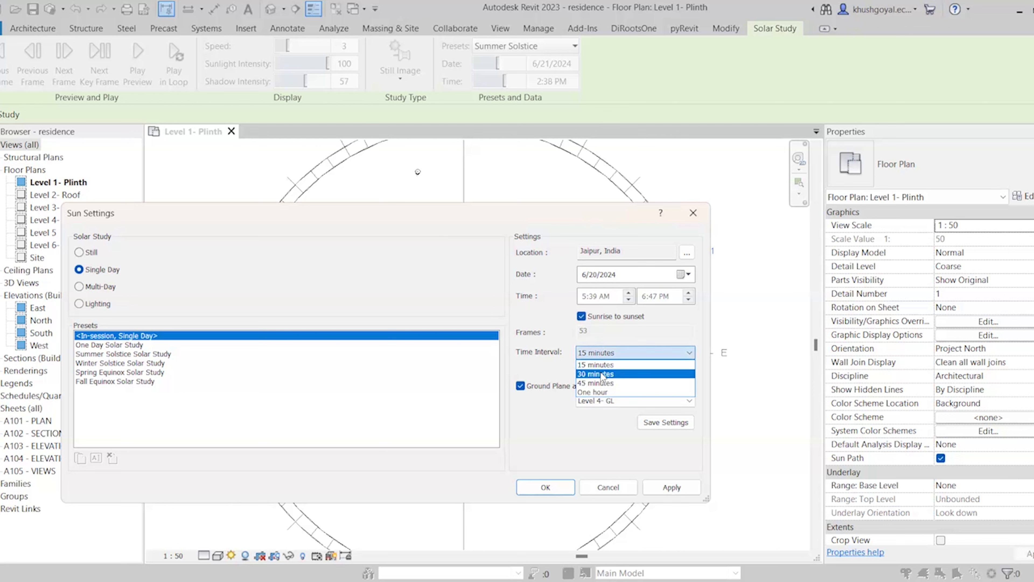
{"action": "left_click", "coordinate": [602, 375]}
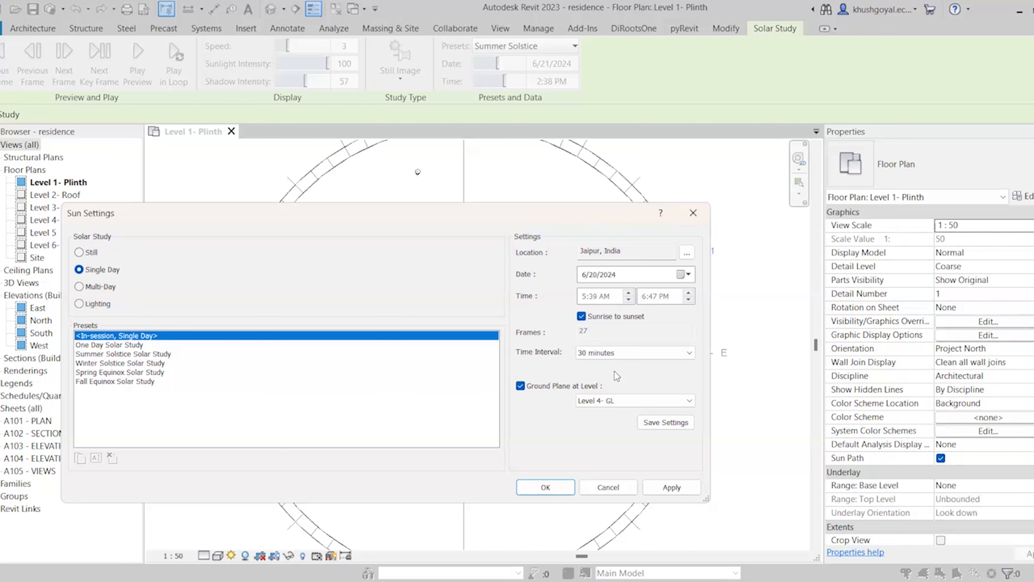
{"action": "left_click", "coordinate": [603, 399]}
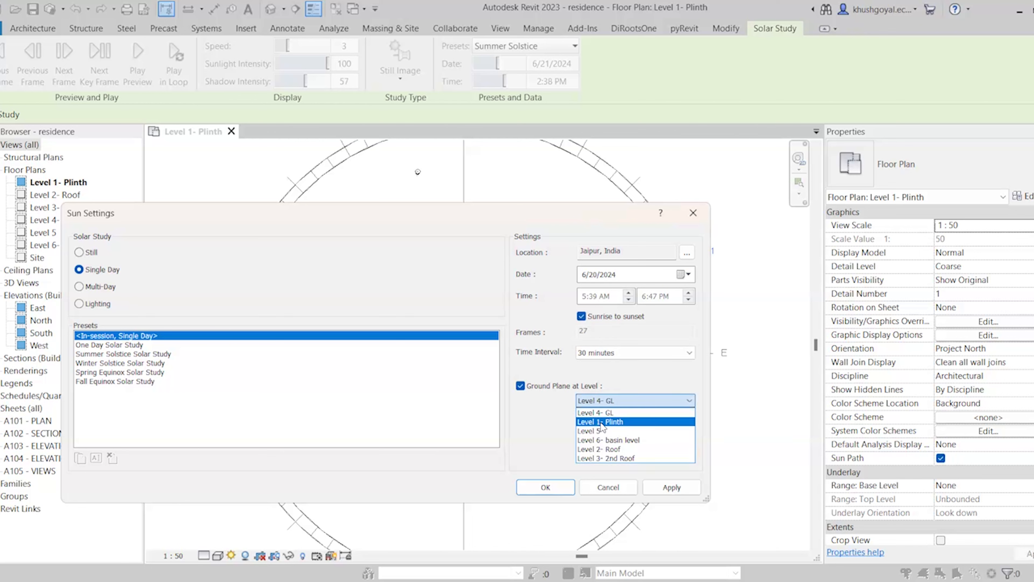
{"action": "left_click", "coordinate": [601, 422]}
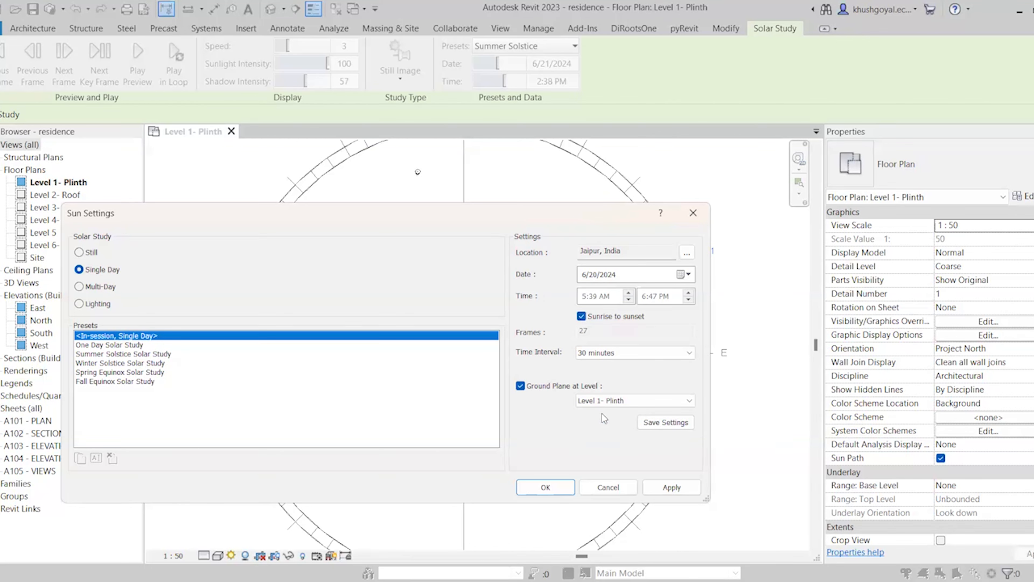
{"action": "left_click", "coordinate": [659, 489]}
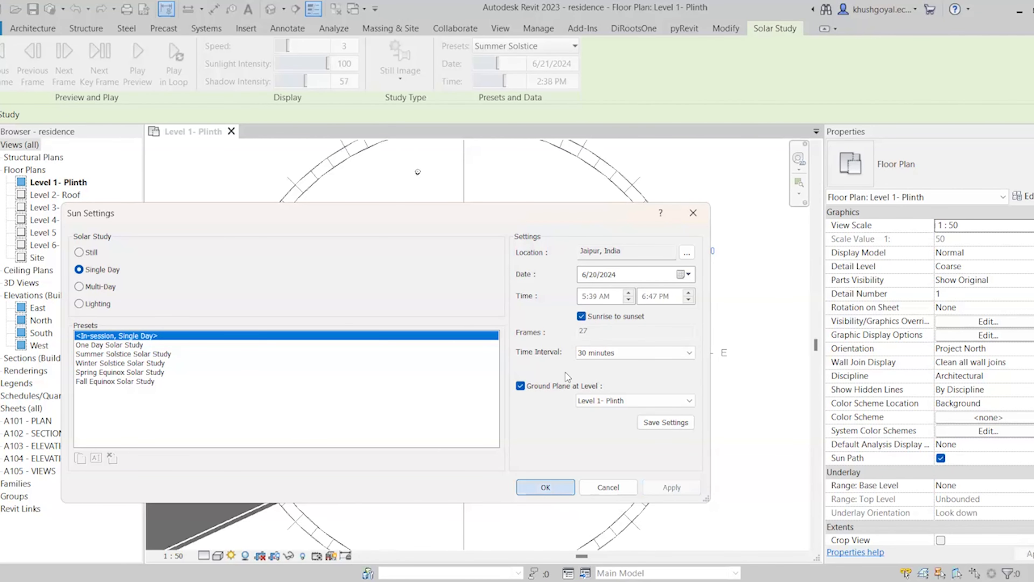
{"action": "left_click", "coordinate": [554, 488]}
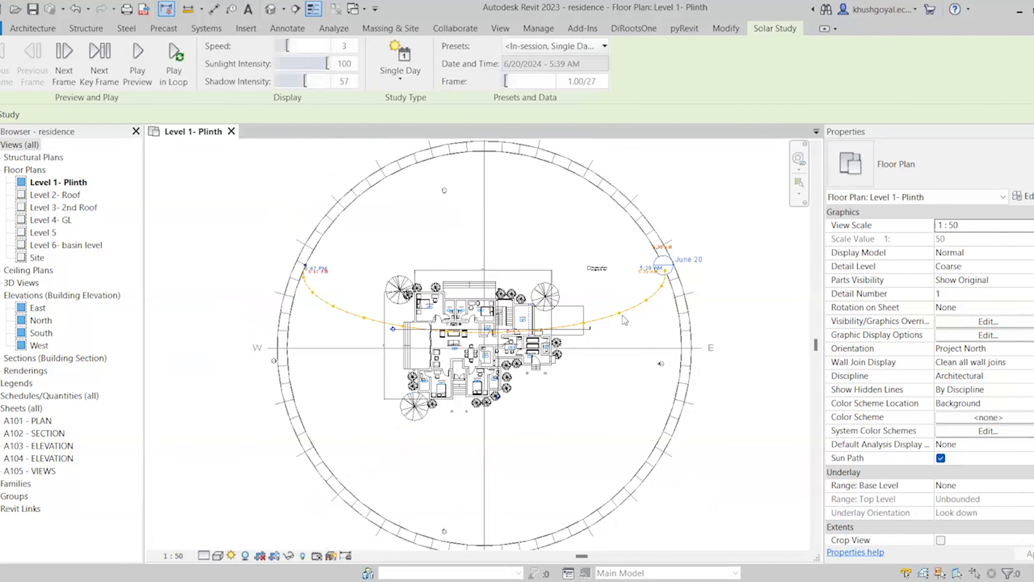
Play the single-day solar study preview and zoom the plan to watch the shadows
{"action": "left_click", "coordinate": [139, 72]}
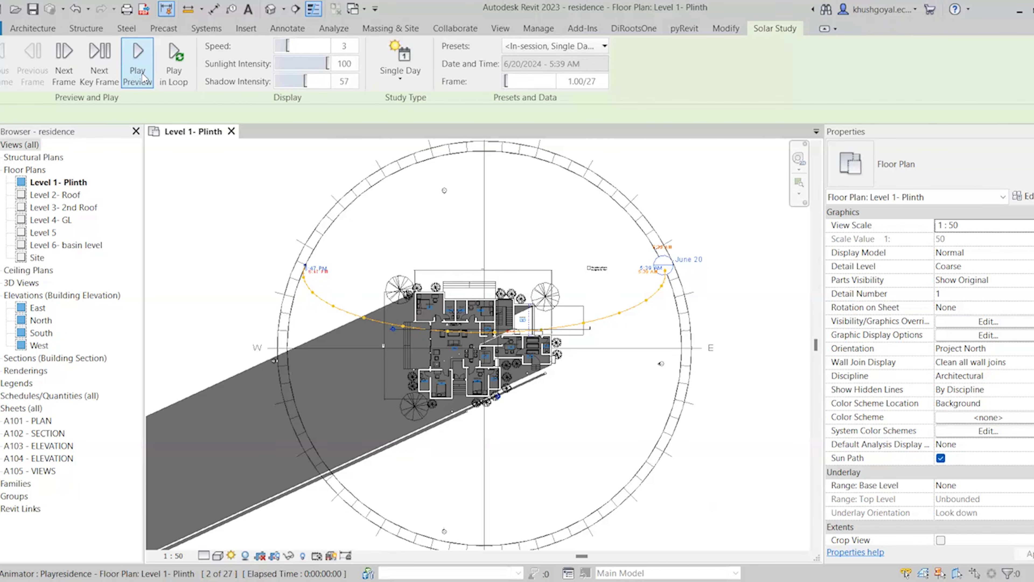
{"action": "scroll", "coordinate": [622, 248], "scroll_direction": "down", "scroll_amount": 1}
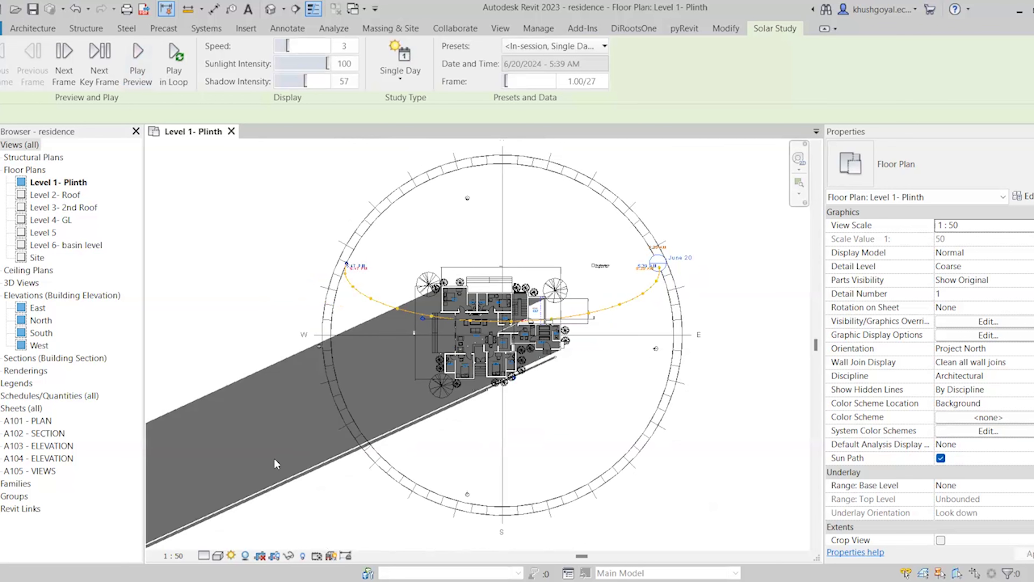
{"action": "scroll", "coordinate": [466, 413], "scroll_direction": "up", "scroll_amount": 1}
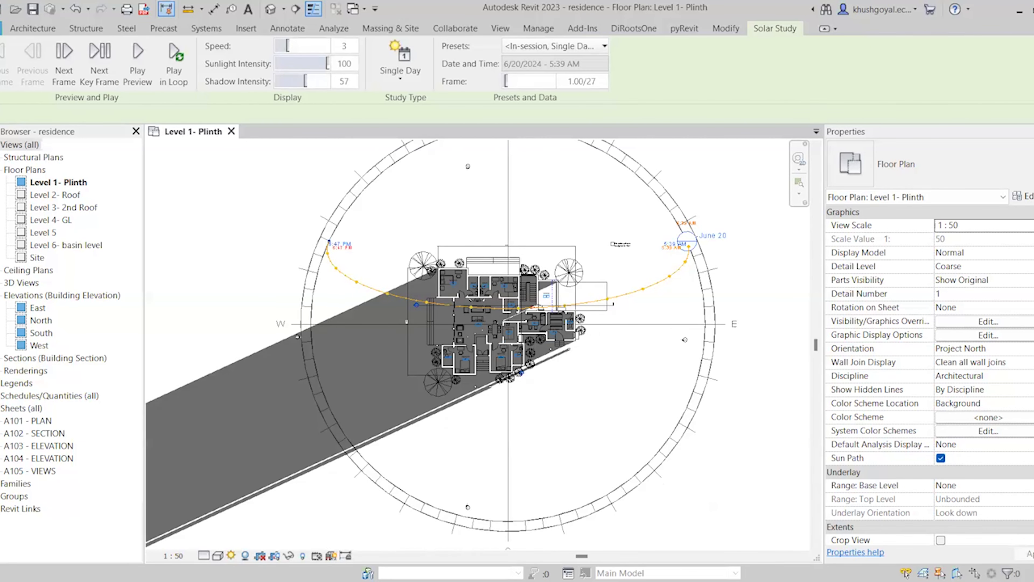
Set up a Hidden Line animated solar study export, then cancel it and zoom the plan
{"action": "left_click", "coordinate": [1, 28]}
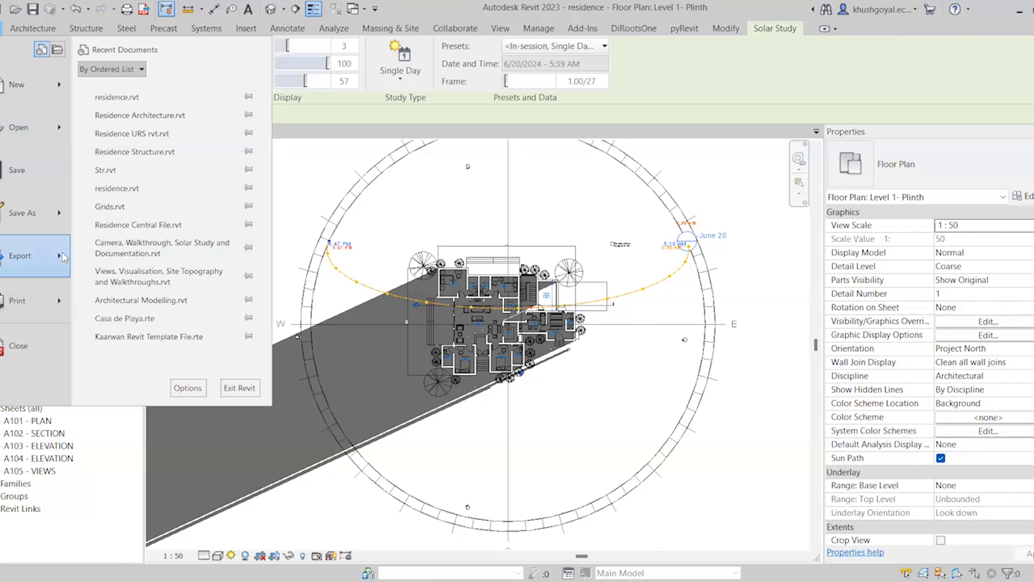
{"action": "mouse_move", "coordinate": [63, 251]}
{"action": "scroll", "coordinate": [184, 371], "scroll_direction": "down", "scroll_amount": 4}
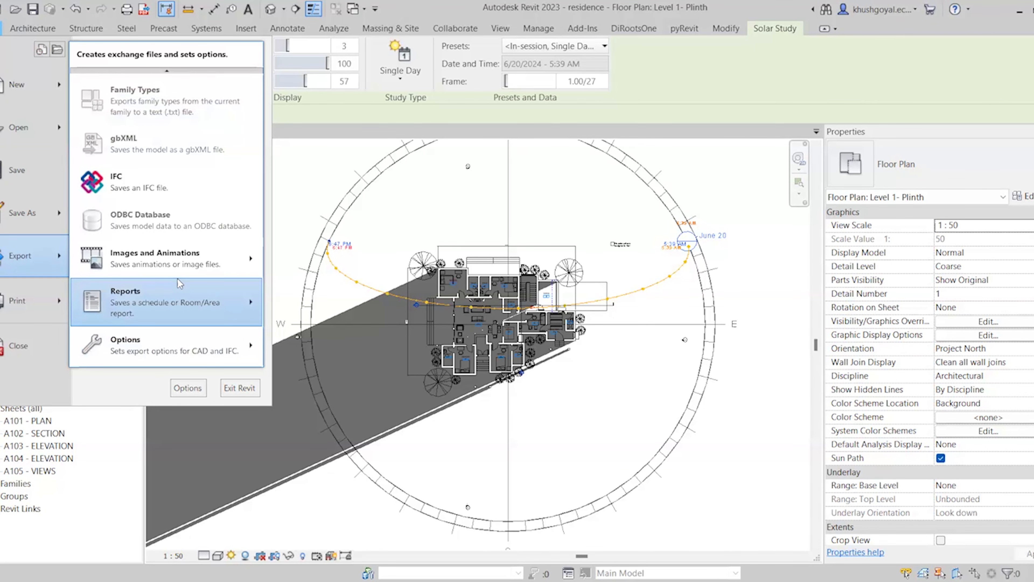
{"action": "mouse_move", "coordinate": [177, 270]}
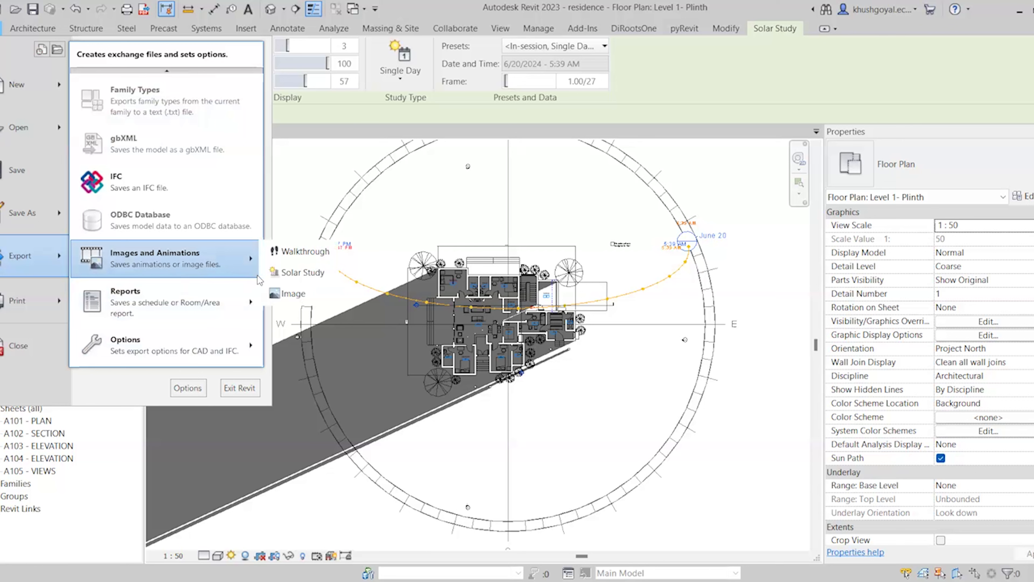
{"action": "left_click", "coordinate": [275, 273]}
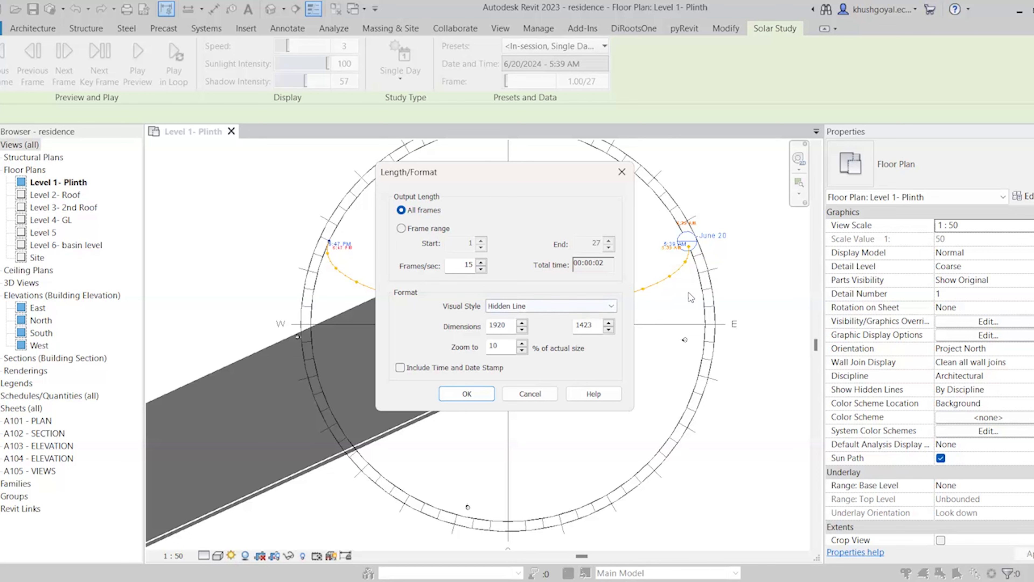
{"action": "left_click", "coordinate": [525, 306]}
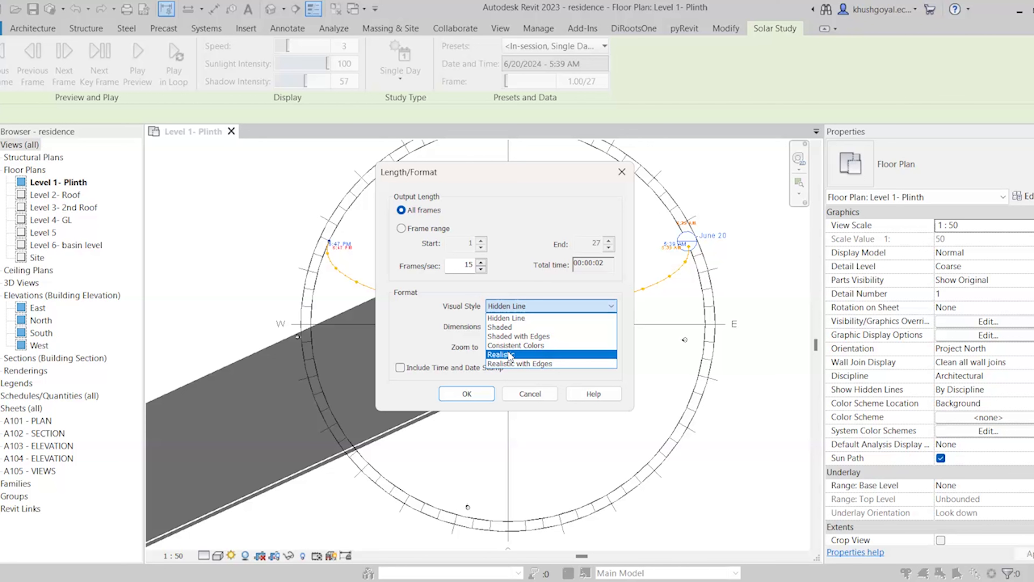
{"action": "left_click", "coordinate": [454, 371]}
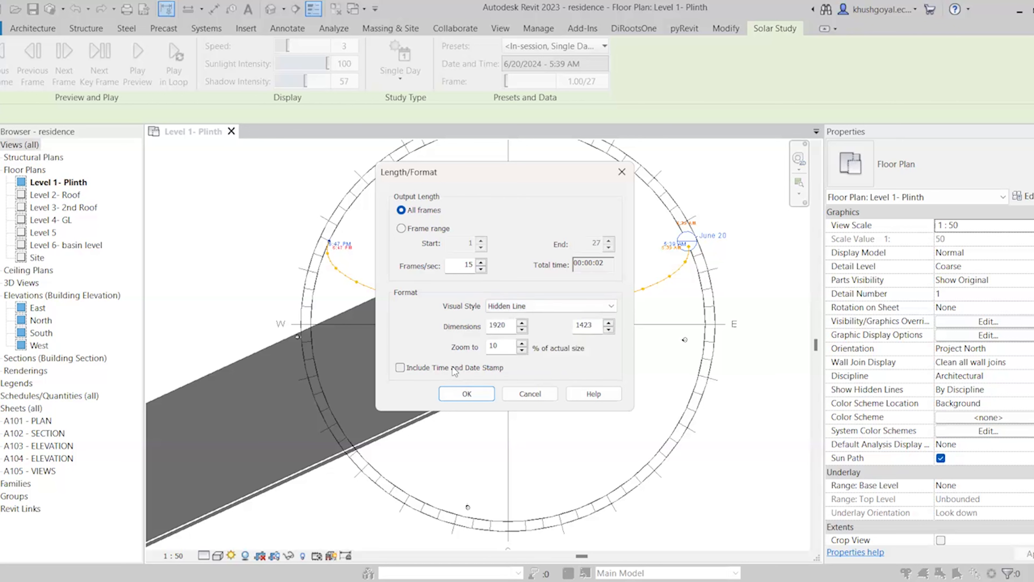
{"action": "left_click", "coordinate": [469, 394]}
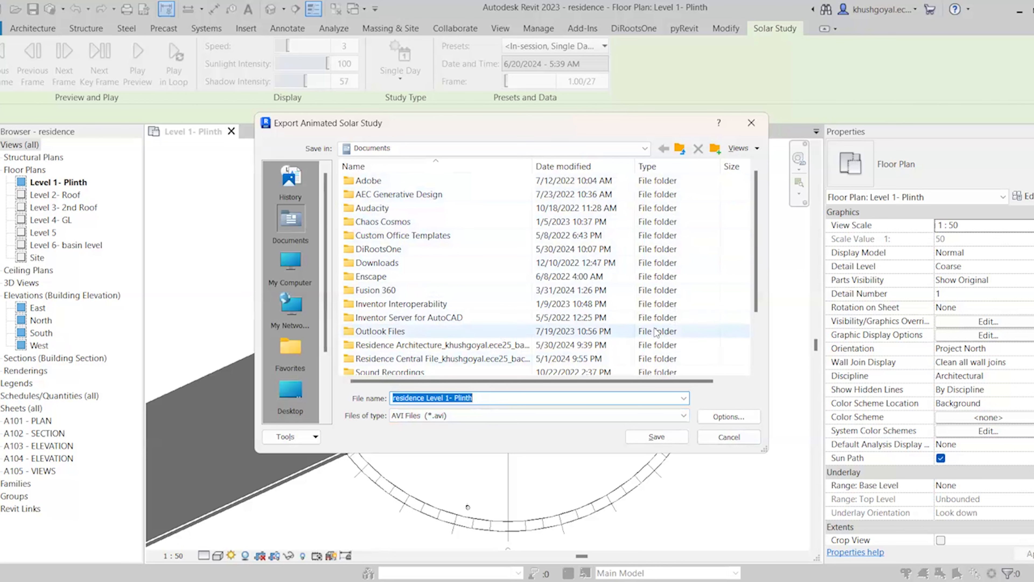
{"action": "left_click", "coordinate": [716, 437]}
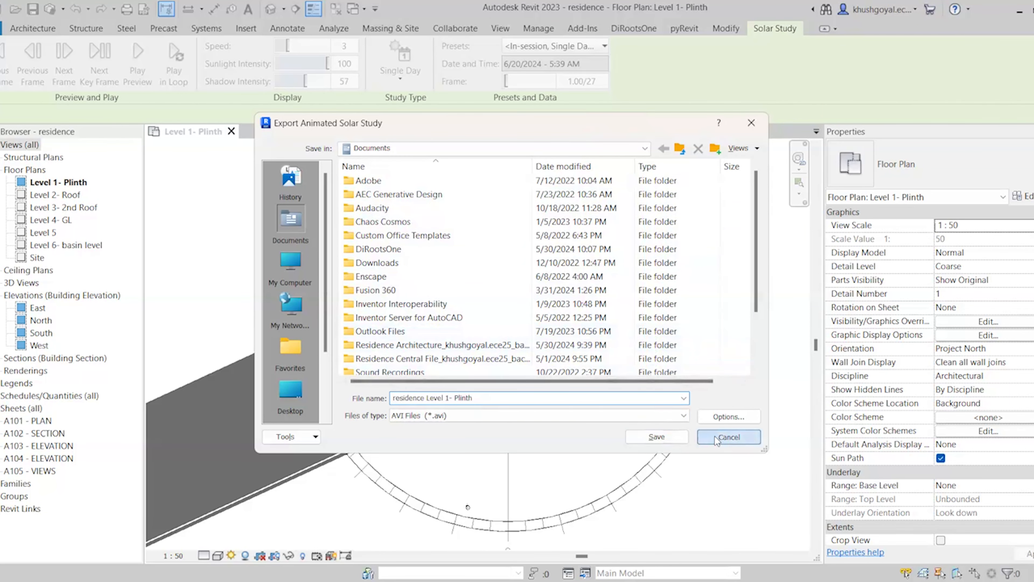
{"action": "scroll", "coordinate": [566, 381], "scroll_direction": "down", "scroll_amount": 3}
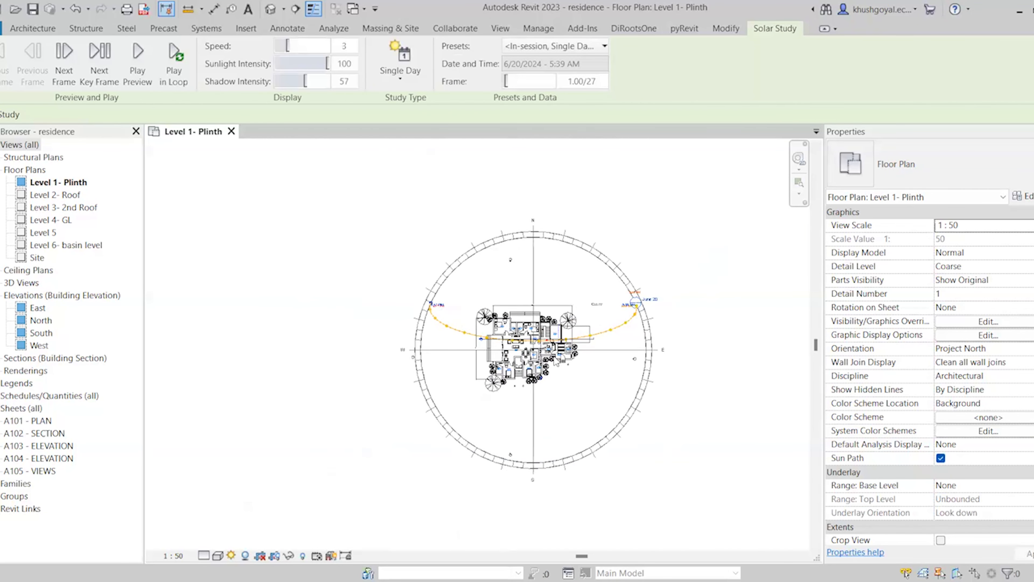
{"action": "scroll", "coordinate": [595, 314], "scroll_direction": "up", "scroll_amount": 2}
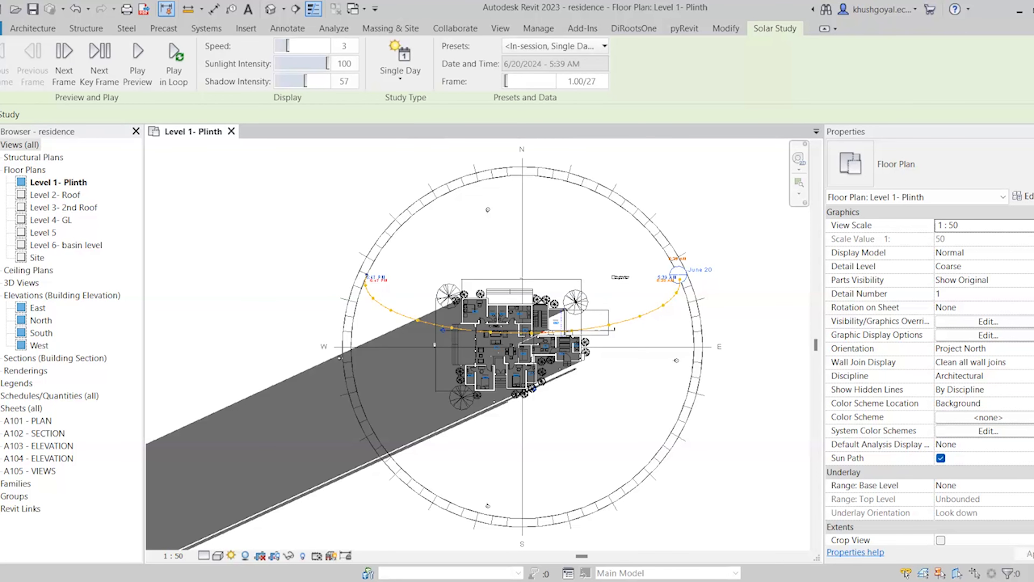
Switch the solar study to Multi-Day, running sunrise to sunset at one-hour intervals
{"action": "left_click", "coordinate": [231, 556]}
{"action": "left_click", "coordinate": [298, 487]}
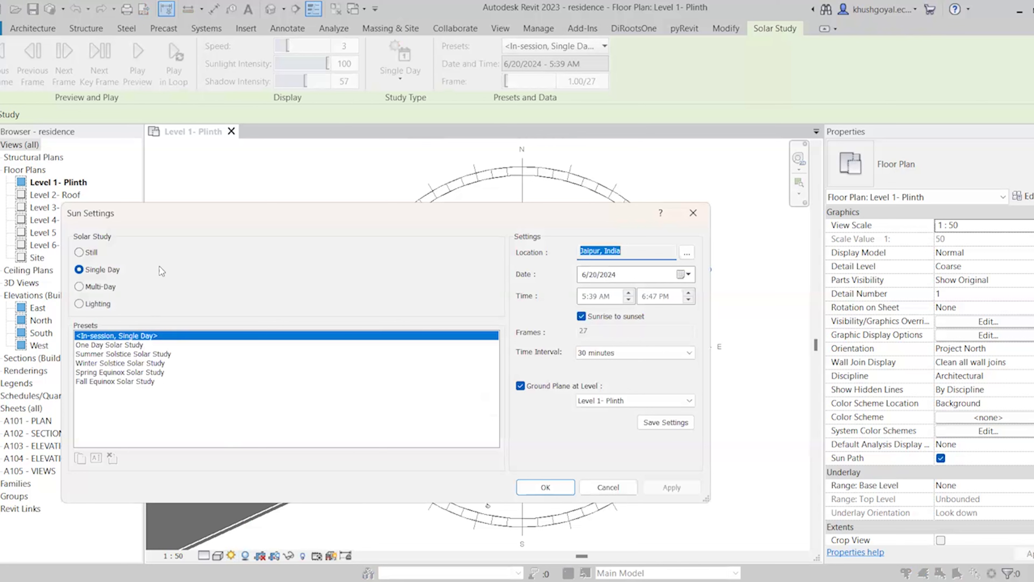
{"action": "left_click", "coordinate": [87, 288]}
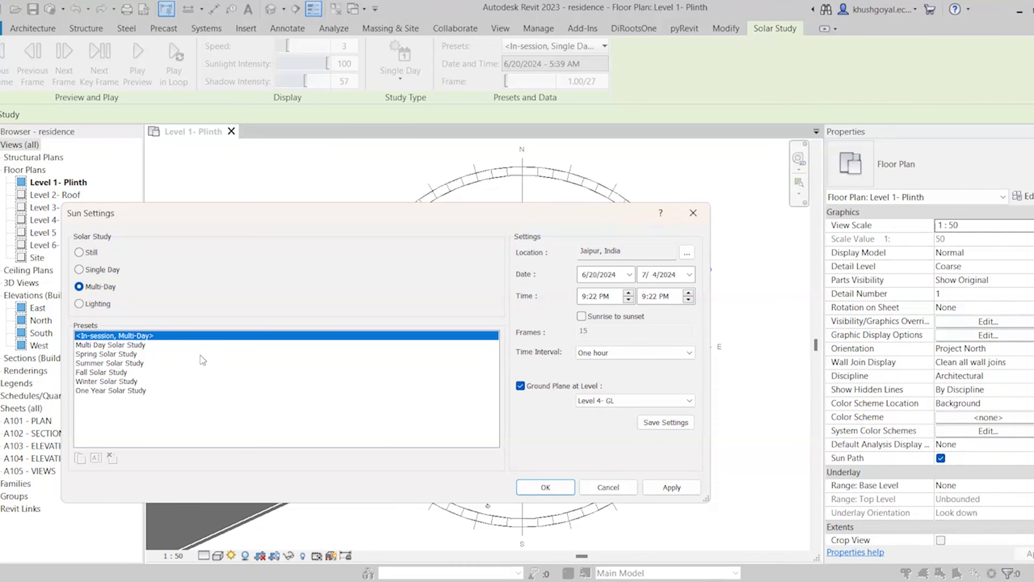
{"action": "left_click", "coordinate": [596, 359]}
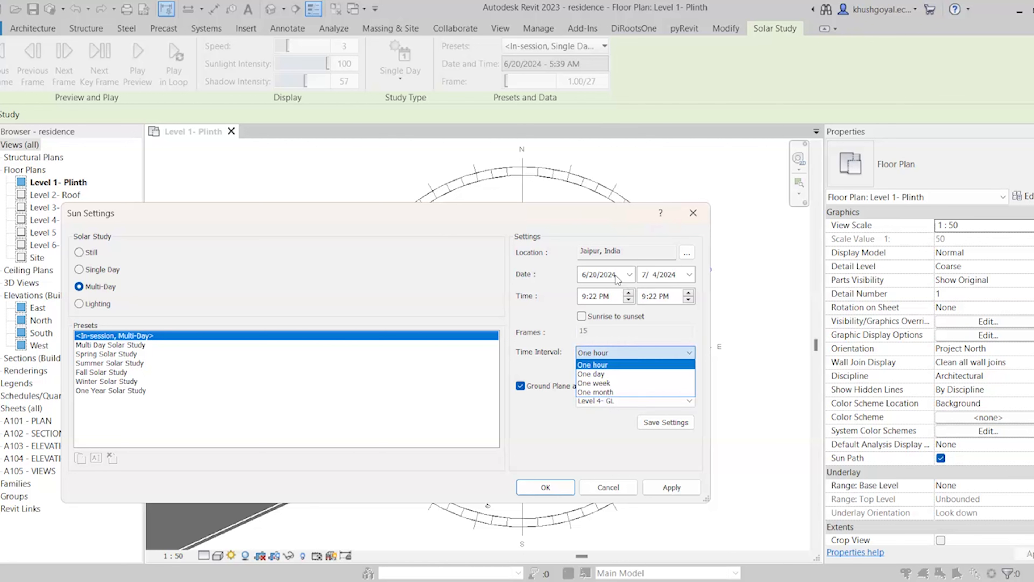
{"action": "left_click", "coordinate": [689, 274]}
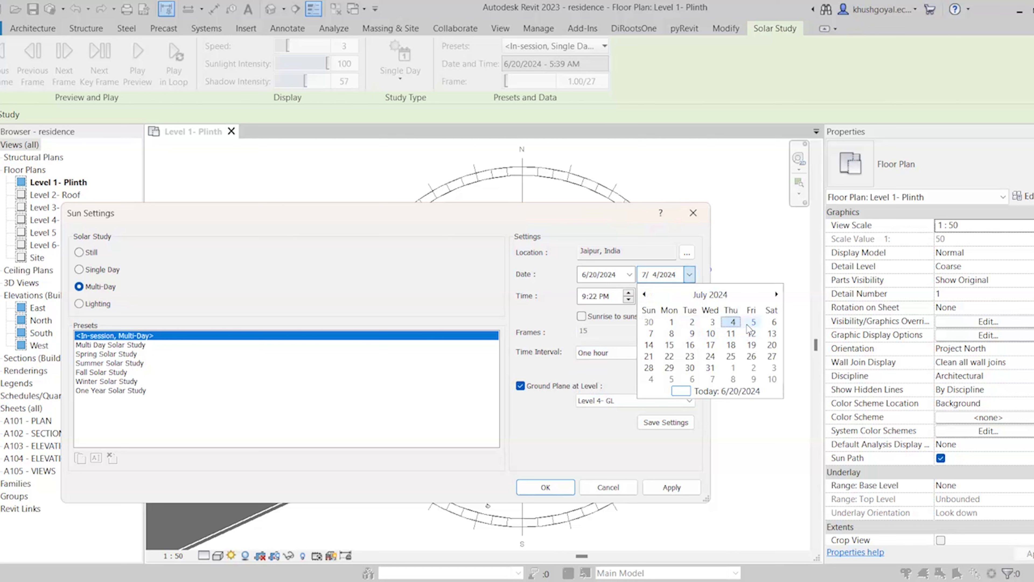
{"action": "left_click", "coordinate": [774, 322]}
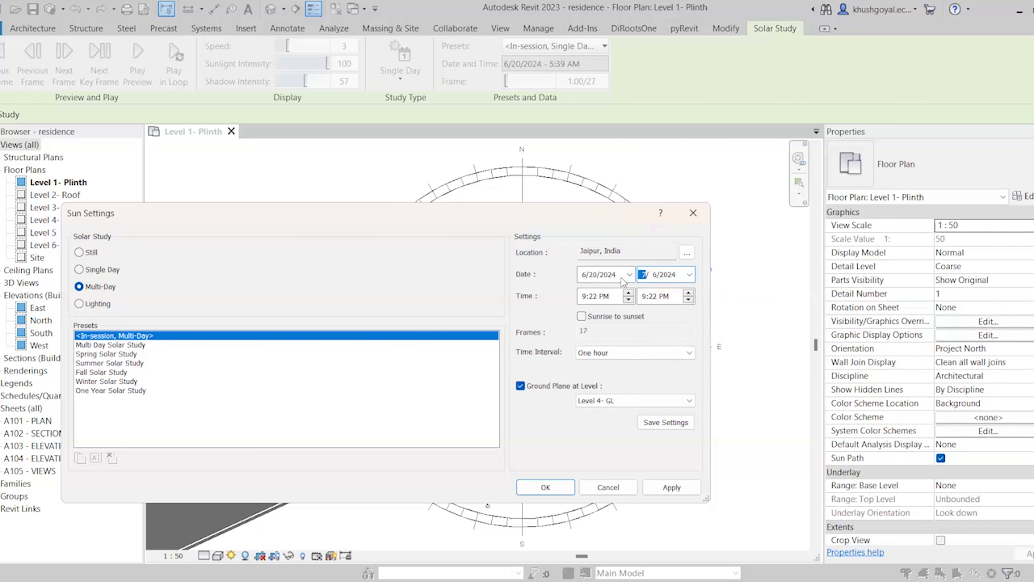
{"action": "left_click", "coordinate": [618, 315]}
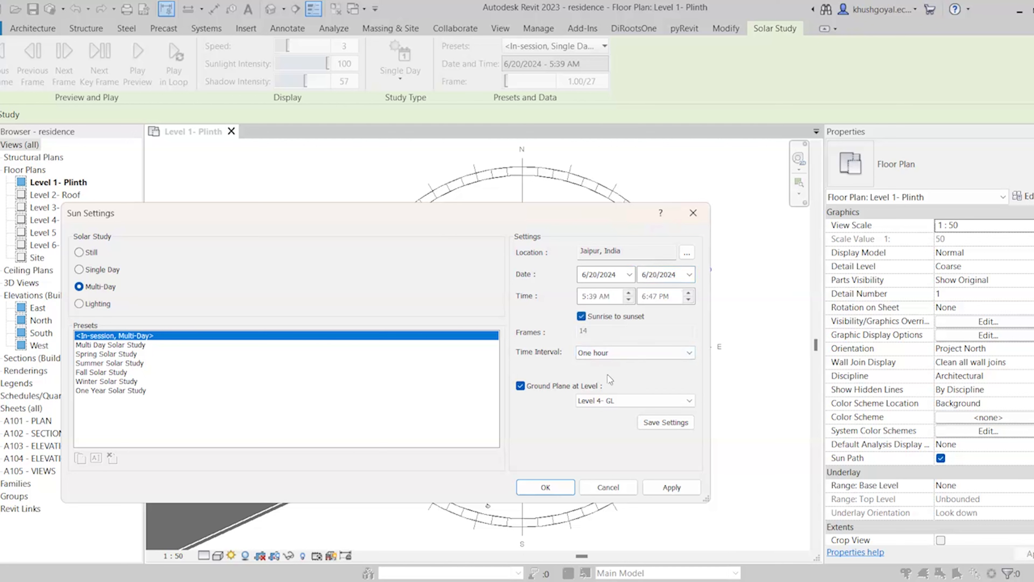
{"action": "left_click", "coordinate": [595, 355]}
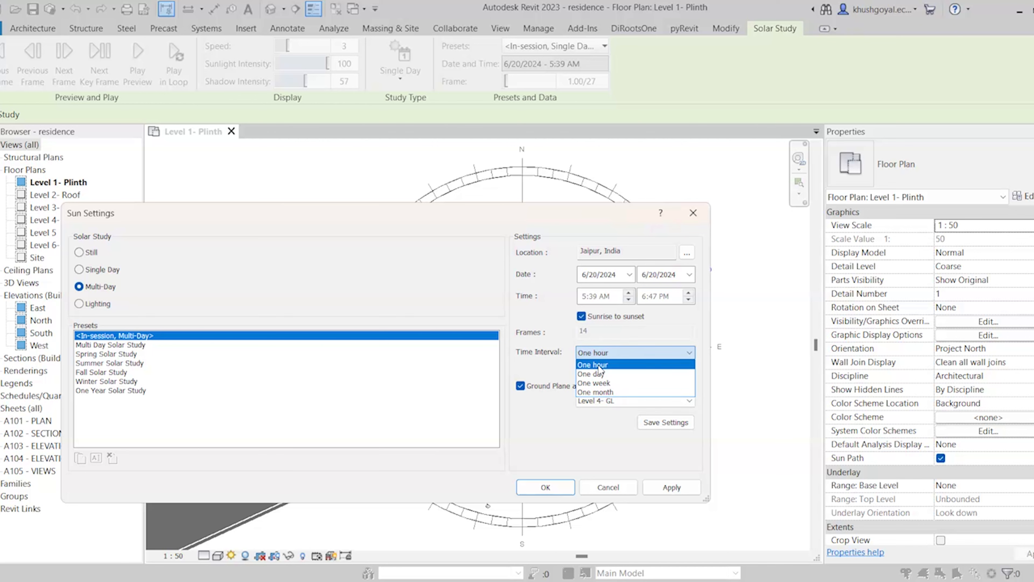
{"action": "left_click", "coordinate": [599, 366]}
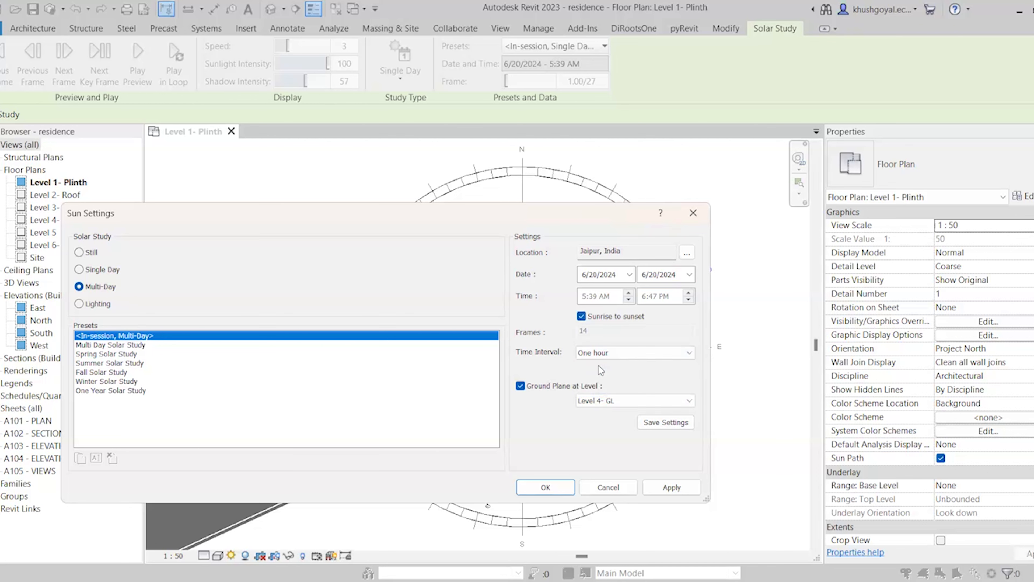
Set the end date to 7/20/2024 and the ground plane to Level 1- Plinth, then apply
{"action": "left_click", "coordinate": [689, 274]}
{"action": "left_click", "coordinate": [777, 294]}
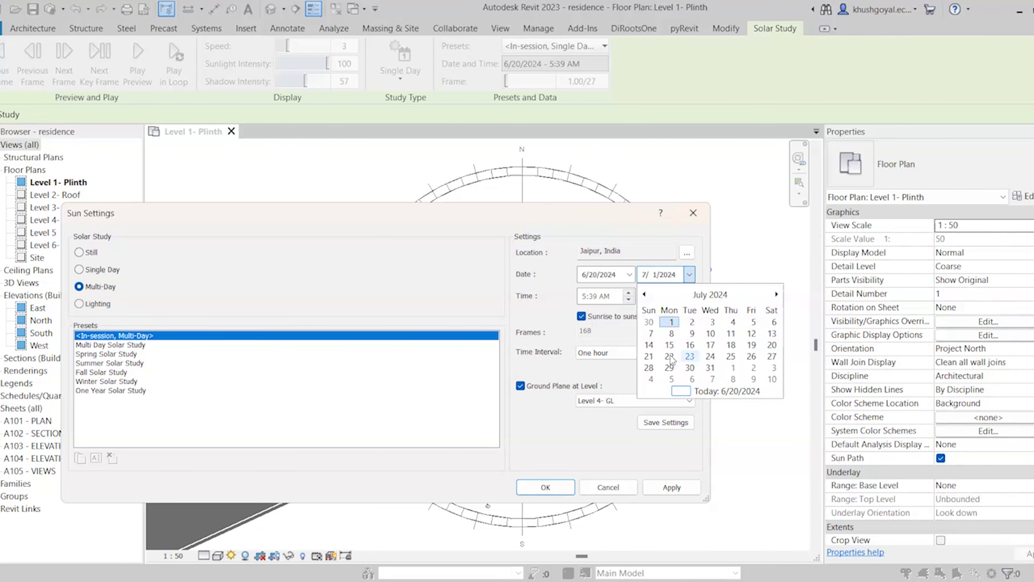
{"action": "left_click", "coordinate": [771, 345]}
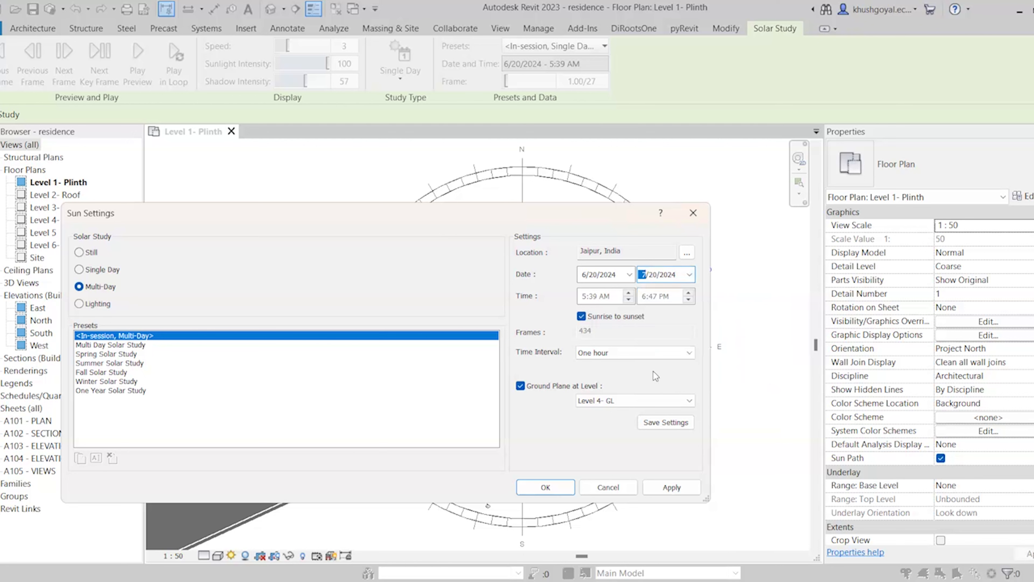
{"action": "left_click", "coordinate": [631, 401]}
{"action": "left_click", "coordinate": [610, 409]}
{"action": "left_click", "coordinate": [684, 493]}
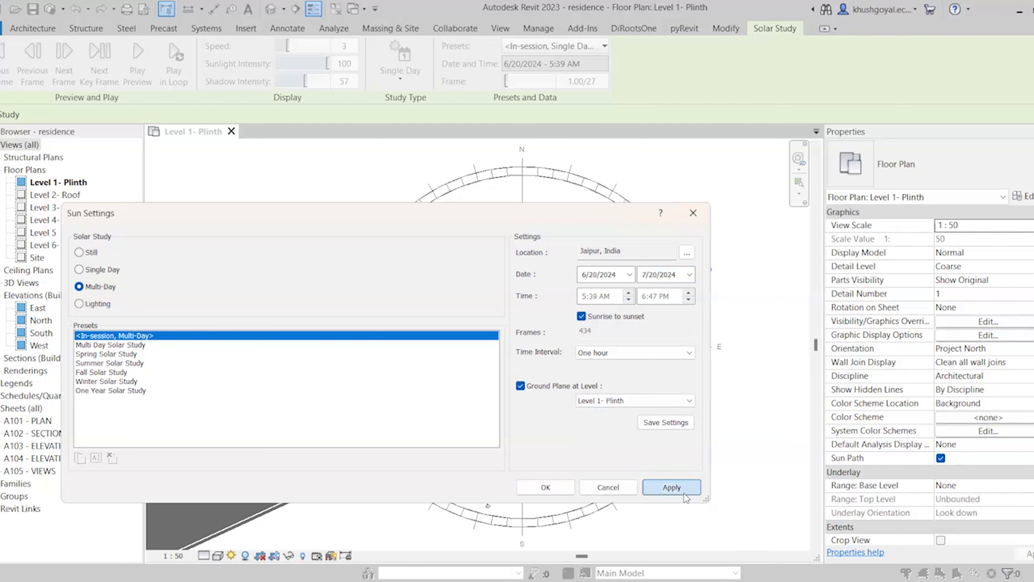
{"action": "left_click", "coordinate": [557, 487]}
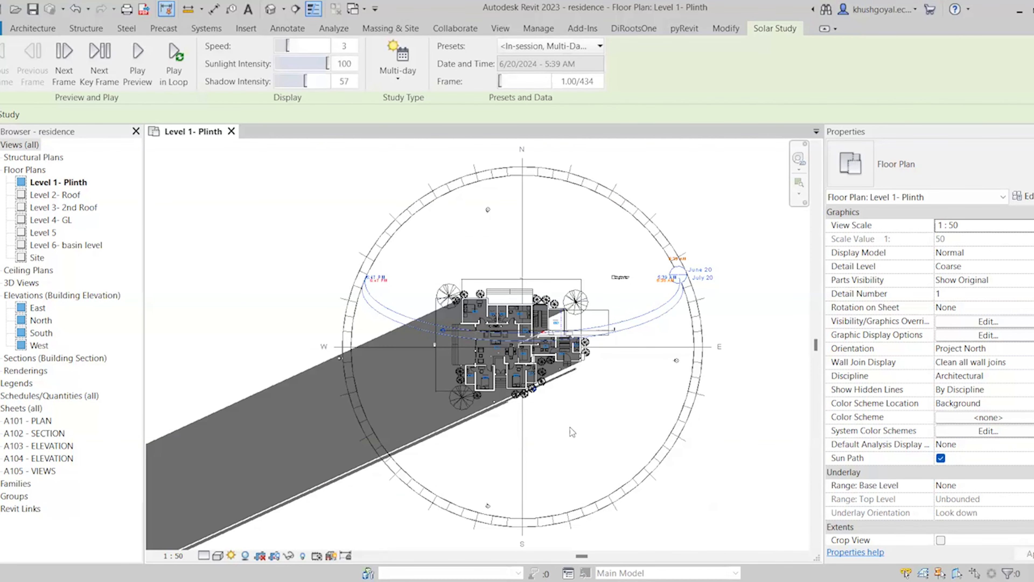
Preview the multi-day solar study with speed 7, sunlight intensity 85 and shadow intensity 45
{"action": "left_click", "coordinate": [143, 72]}
{"action": "left_click", "coordinate": [312, 78]}
{"action": "left_click_drag", "start_coordinate": [334, 75], "coordinate": [329, 46]}
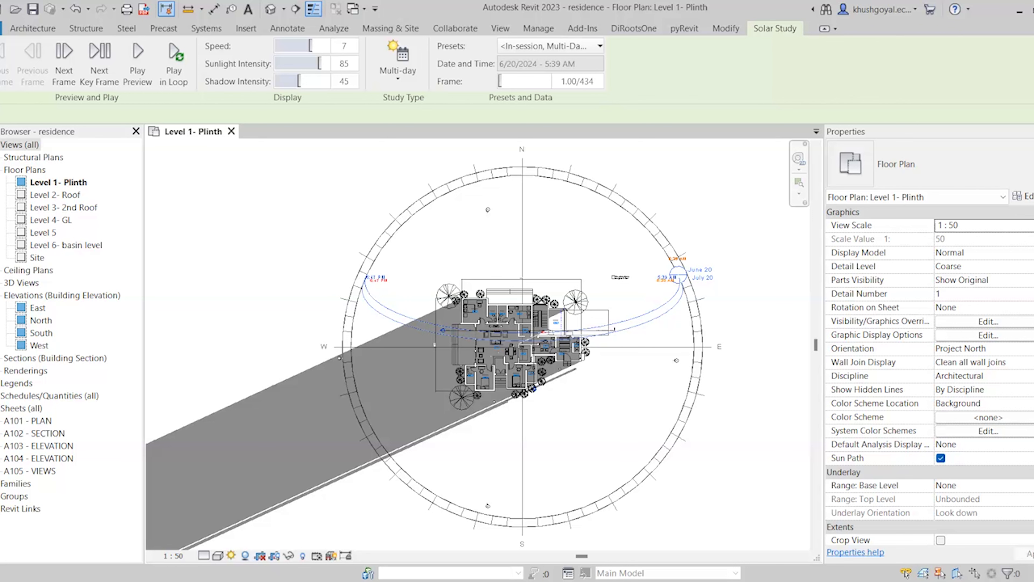
{"action": "left_click", "coordinate": [231, 555]}
{"action": "left_click", "coordinate": [303, 485]}
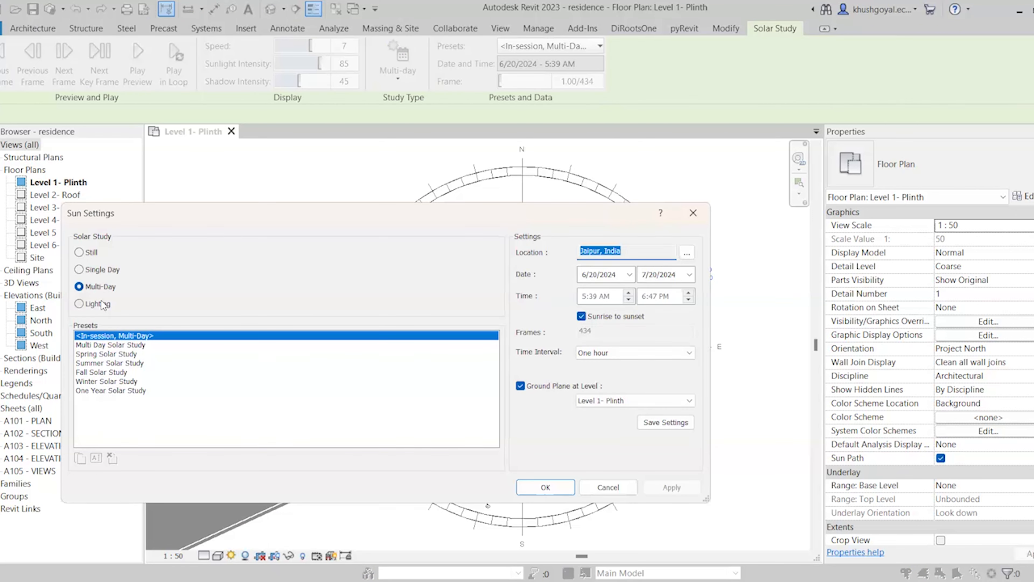
Switch the sun to Lighting with the Sunlight from Top Right preset on Level 1- Plinth
{"action": "left_click", "coordinate": [103, 304]}
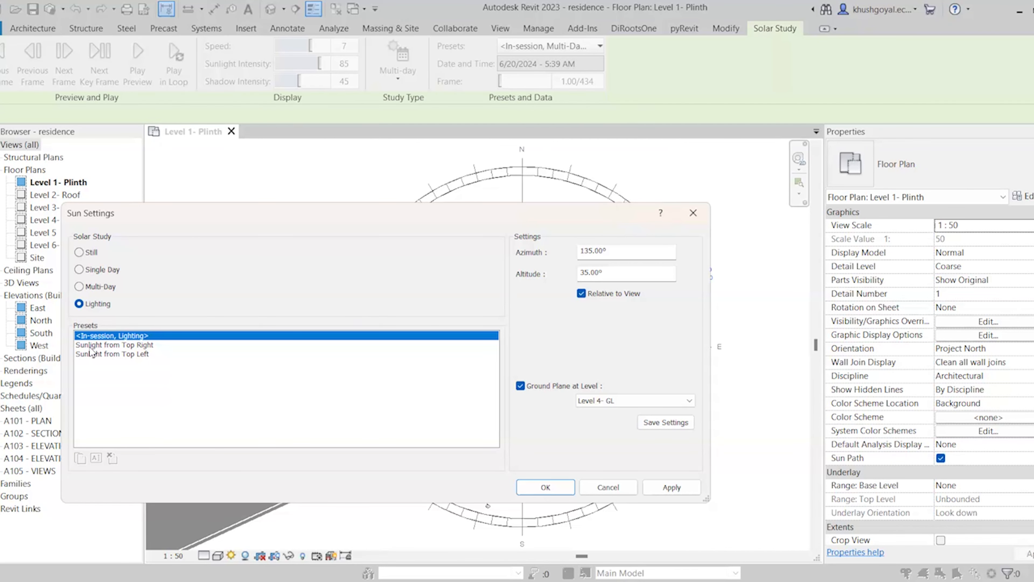
{"action": "left_click", "coordinate": [644, 402]}
{"action": "left_click", "coordinate": [614, 422]}
{"action": "left_click", "coordinate": [124, 344]}
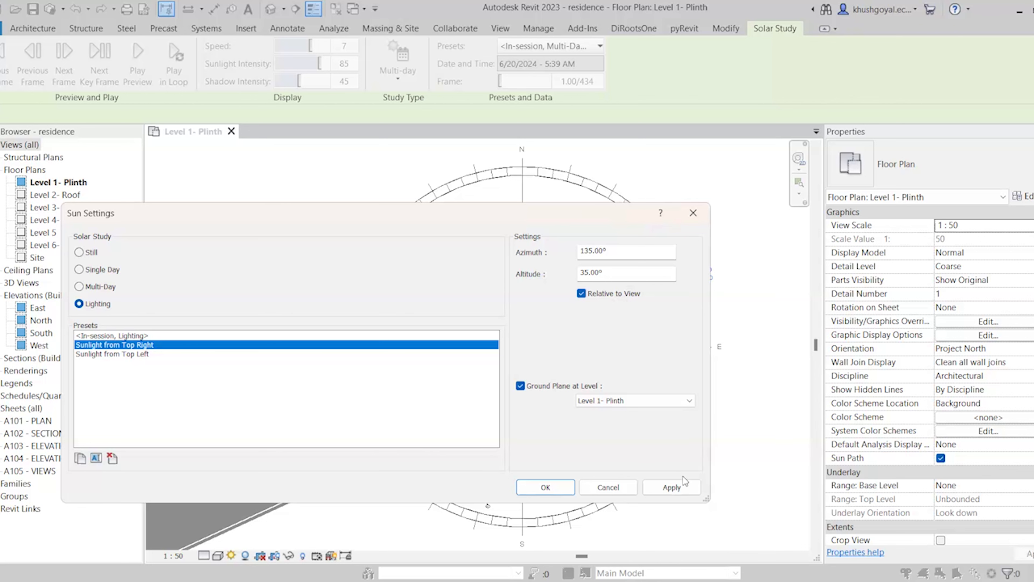
{"action": "left_click", "coordinate": [668, 487]}
{"action": "left_click", "coordinate": [546, 487]}
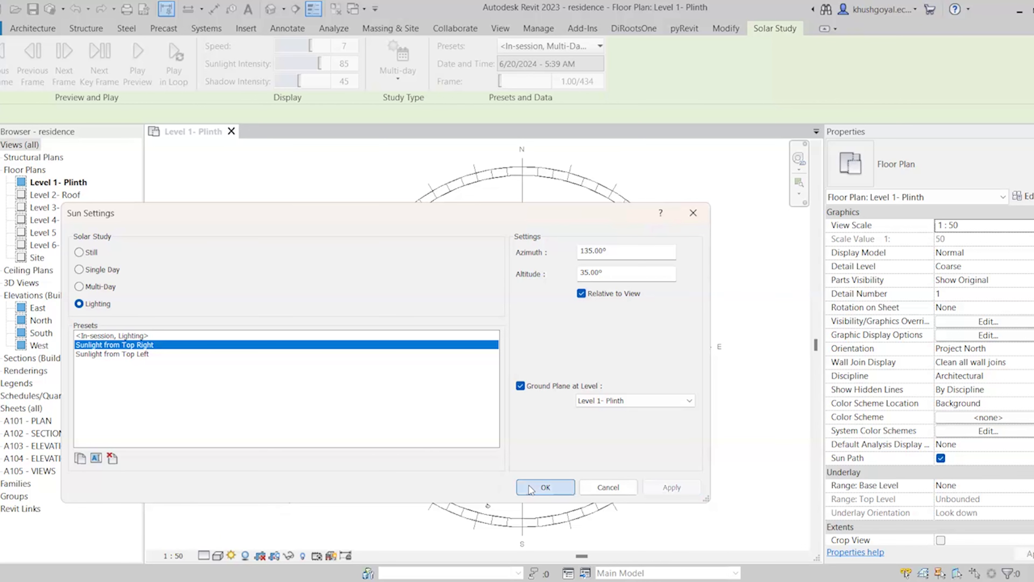
Lower the sunlight intensity to 57 and bring up the File > Export options
{"action": "scroll", "coordinate": [576, 370], "scroll_direction": "up", "scroll_amount": 1}
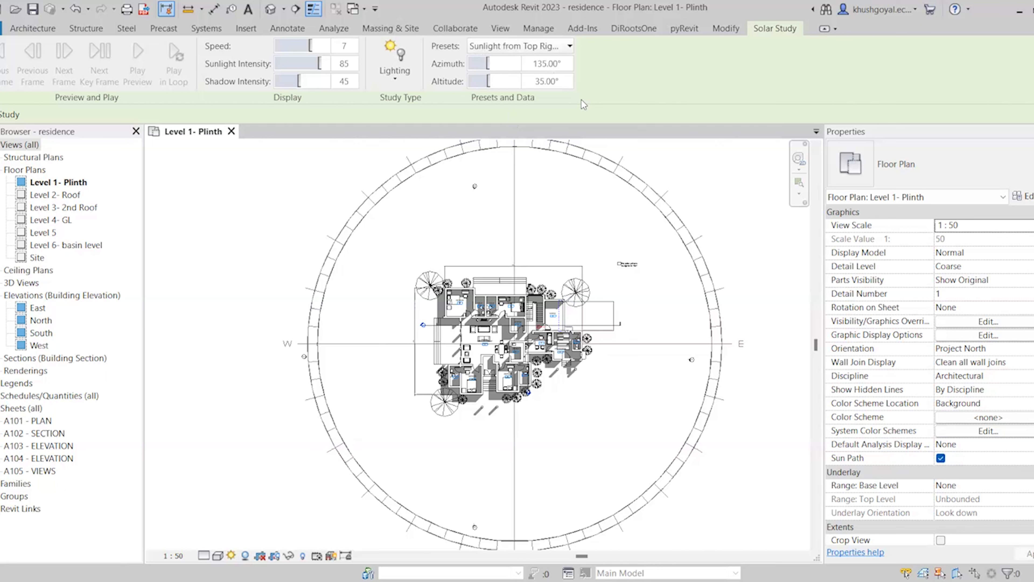
{"action": "mouse_move", "coordinate": [320, 63]}
{"action": "left_mouse_down"}
{"action": "mouse_move", "coordinate": [305, 63]}
{"action": "mouse_move", "coordinate": [327, 46]}
{"action": "mouse_move", "coordinate": [314, 75]}
{"action": "left_mouse_up"}
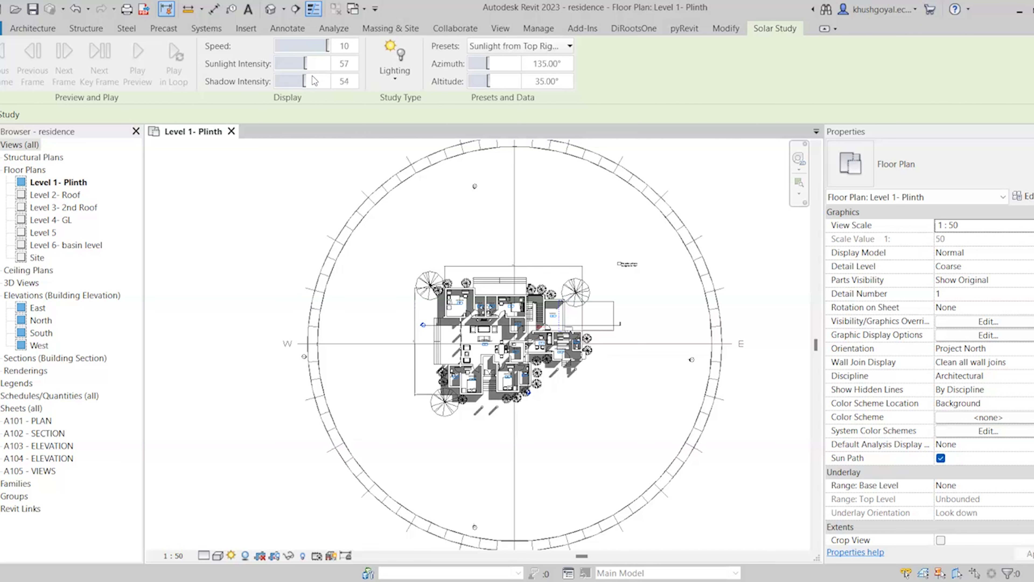
{"action": "left_click", "coordinate": [533, 47]}
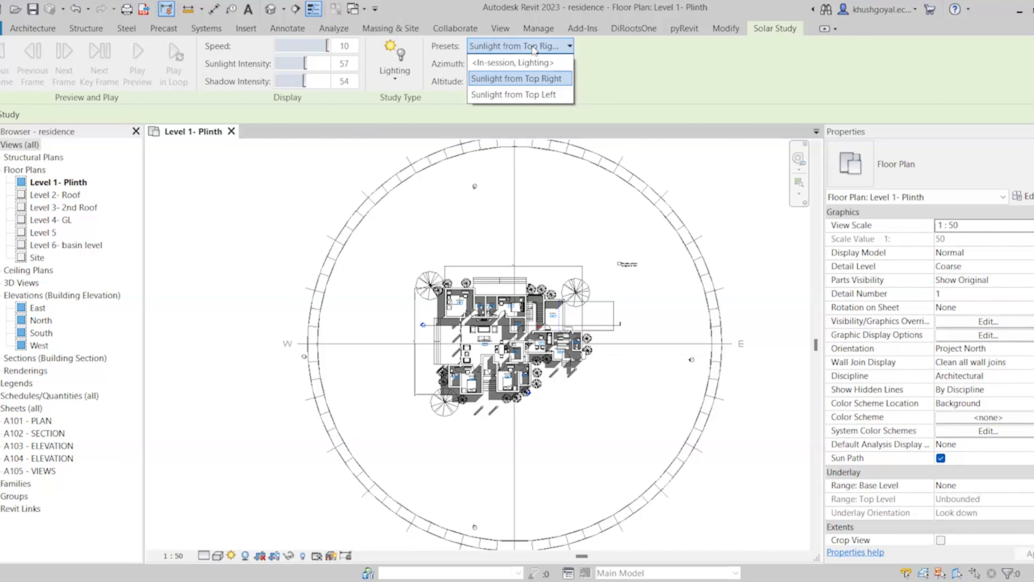
{"action": "left_click", "coordinate": [630, 90]}
{"action": "scroll", "coordinate": [496, 297], "scroll_direction": "down", "scroll_amount": 4}
{"action": "scroll", "coordinate": [496, 296], "scroll_direction": "up", "scroll_amount": 3}
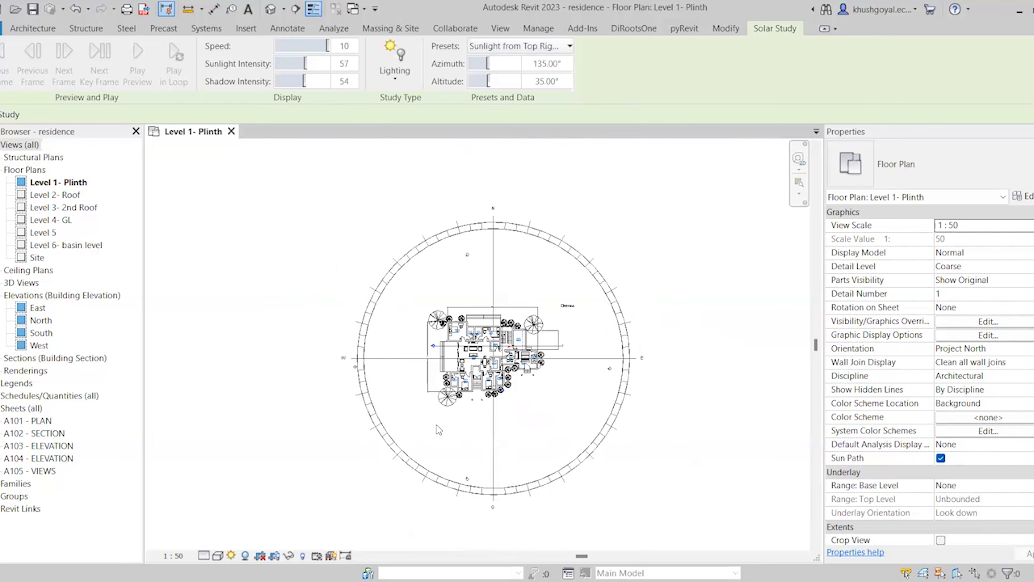
{"action": "scroll", "coordinate": [611, 268], "scroll_direction": "up", "scroll_amount": 2}
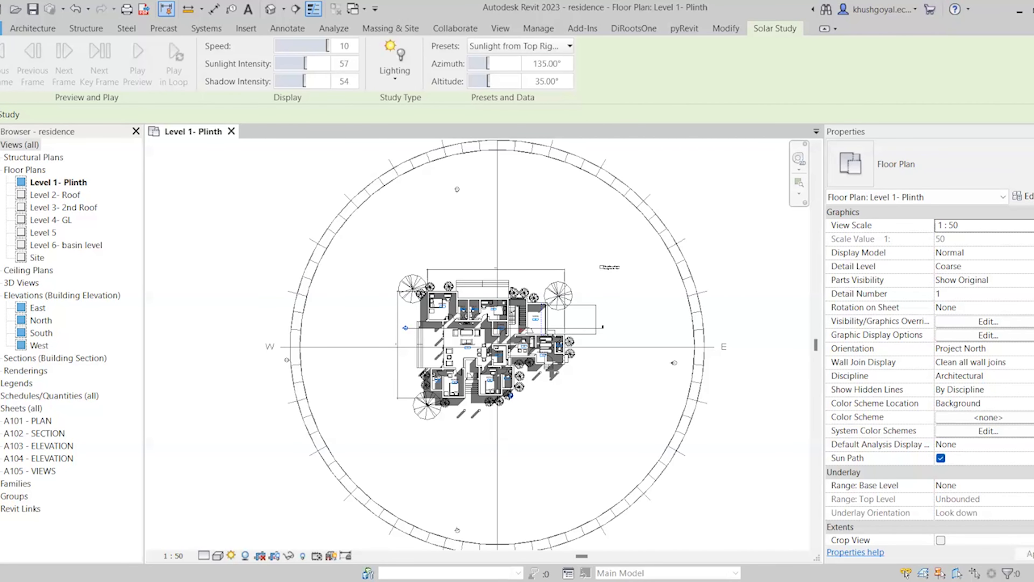
{"action": "left_click", "coordinate": [2, 28]}
{"action": "mouse_move", "coordinate": [5, 255]}
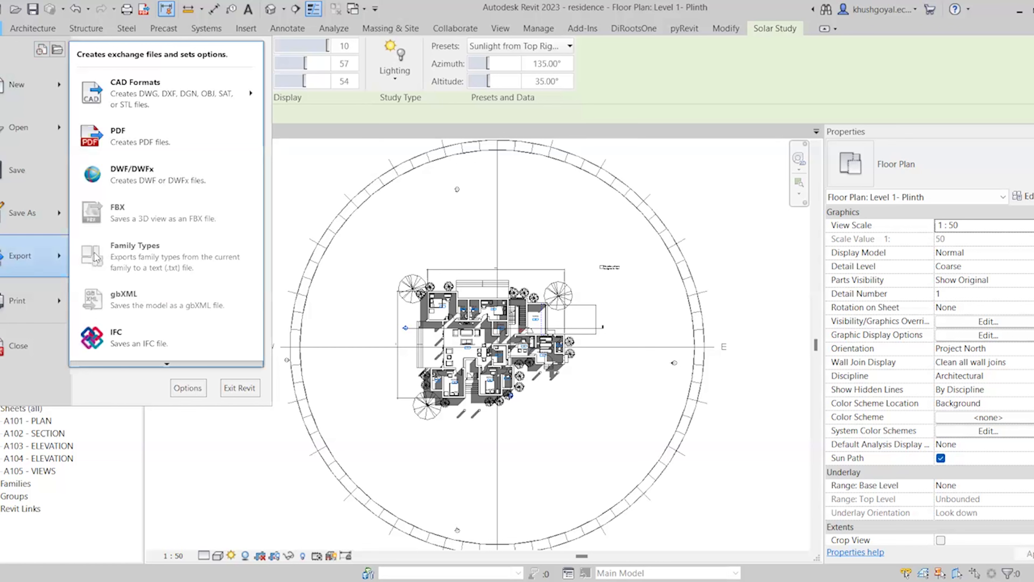
Dismiss the Export flyout without exporting and zoom the Level 1- Plinth plan out
{"action": "left_click", "coordinate": [543, 352]}
{"action": "scroll", "coordinate": [543, 352], "scroll_direction": "down", "scroll_amount": 1}
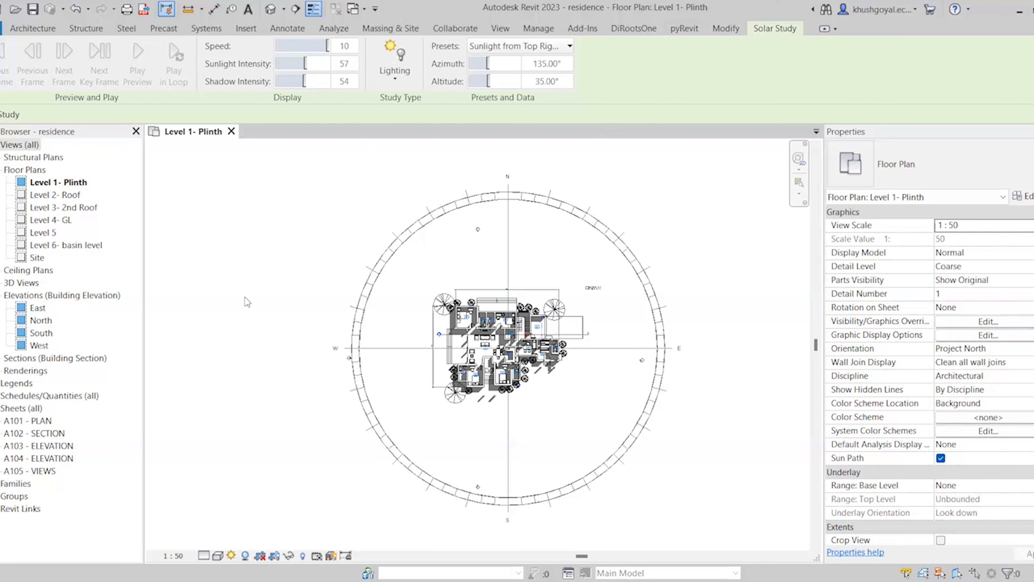
Turn off shadows and the sun path circle around the Level 1- Plinth plan
{"action": "left_click", "coordinate": [304, 29]}
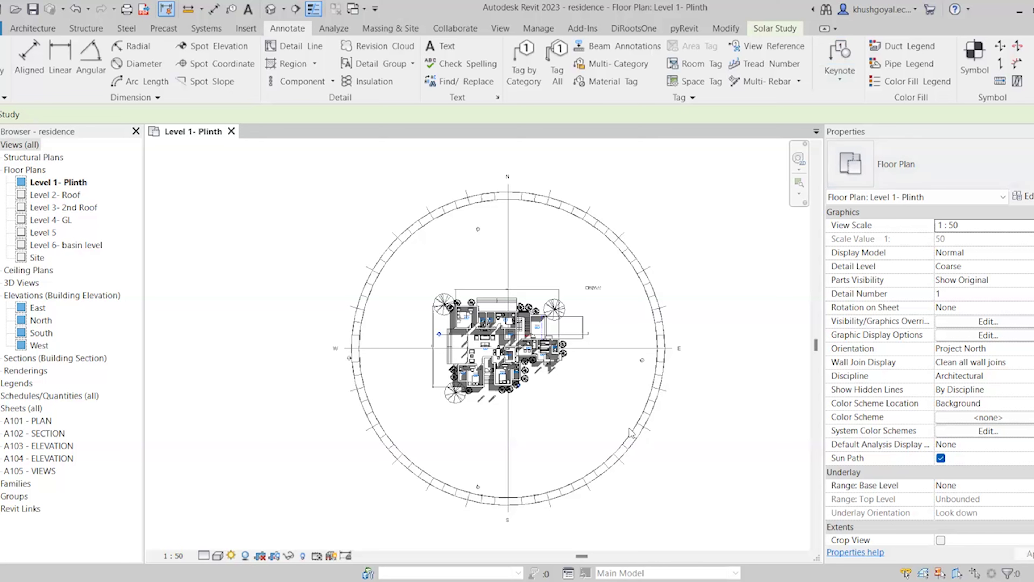
{"action": "left_click", "coordinate": [245, 555]}
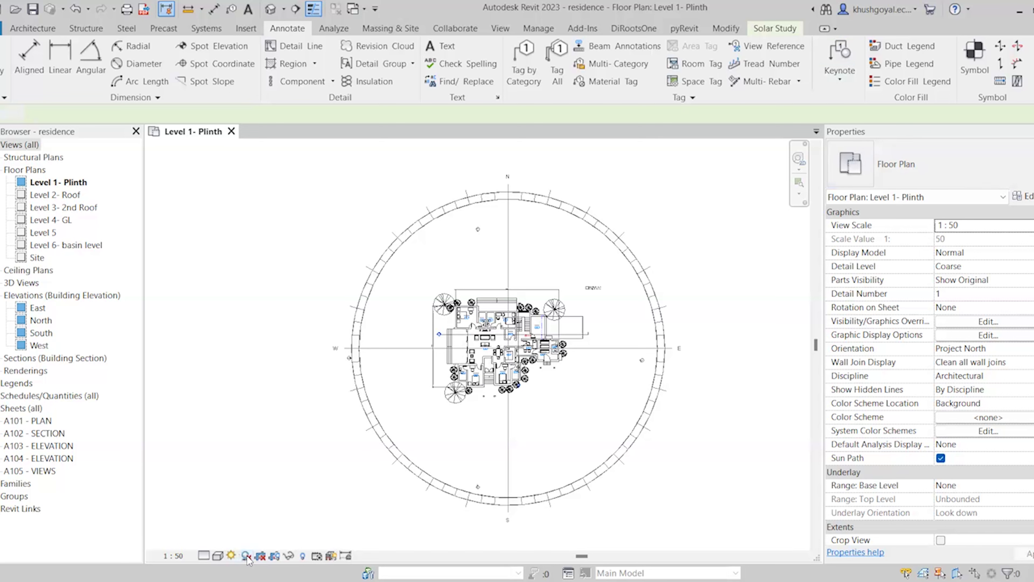
{"action": "left_click", "coordinate": [231, 556]}
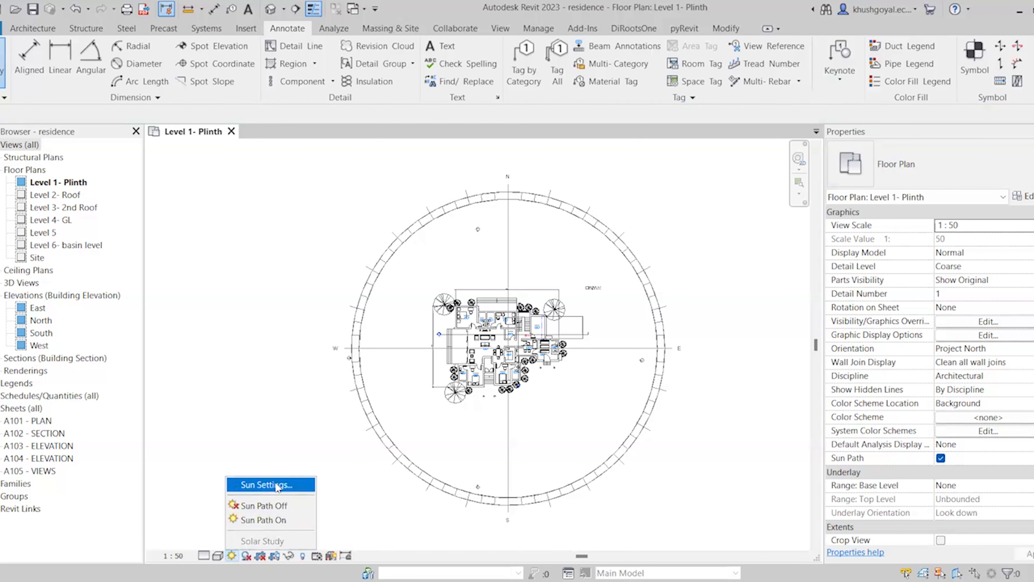
{"action": "left_click", "coordinate": [344, 516]}
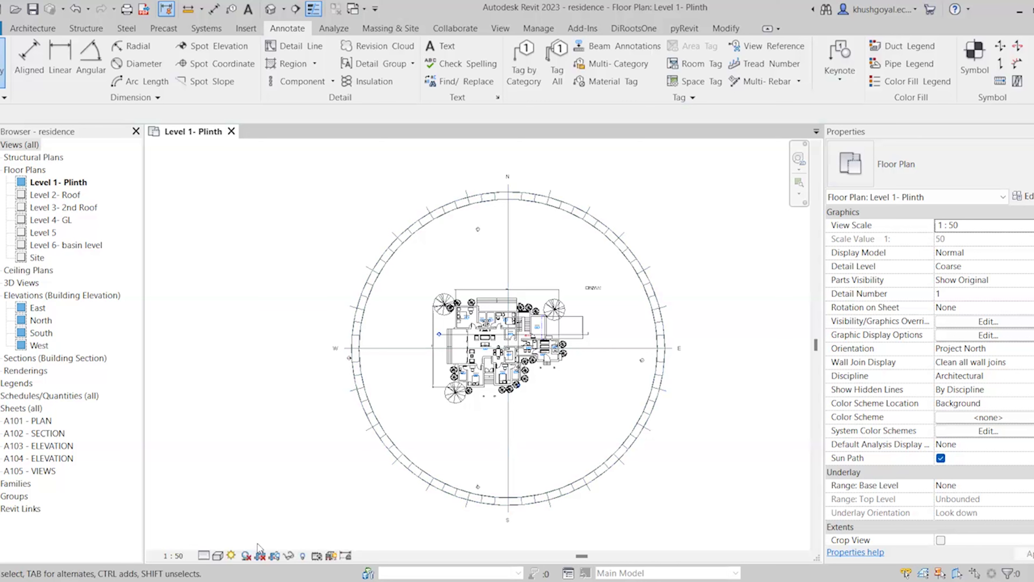
{"action": "left_click", "coordinate": [233, 556]}
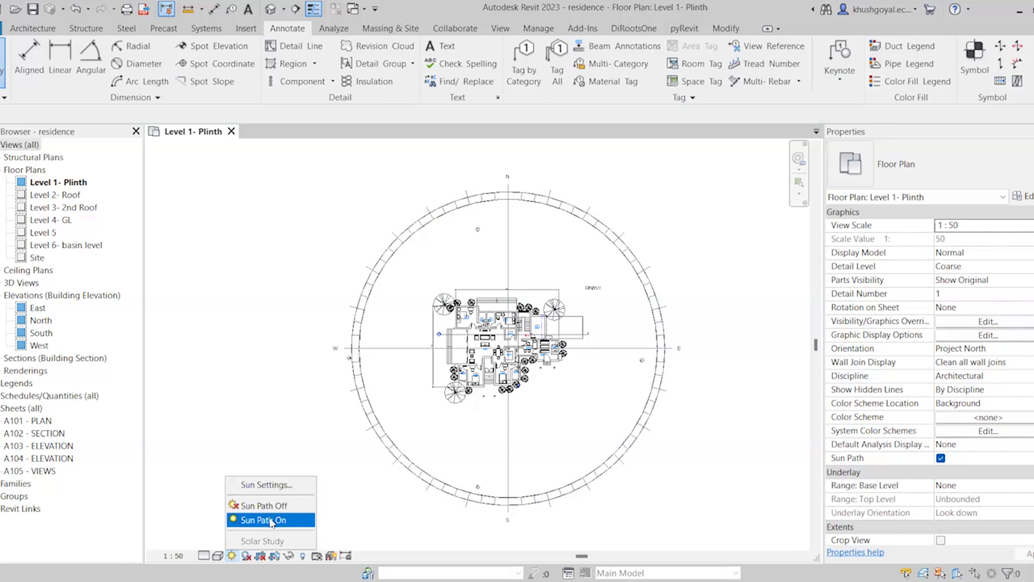
{"action": "left_click", "coordinate": [271, 516]}
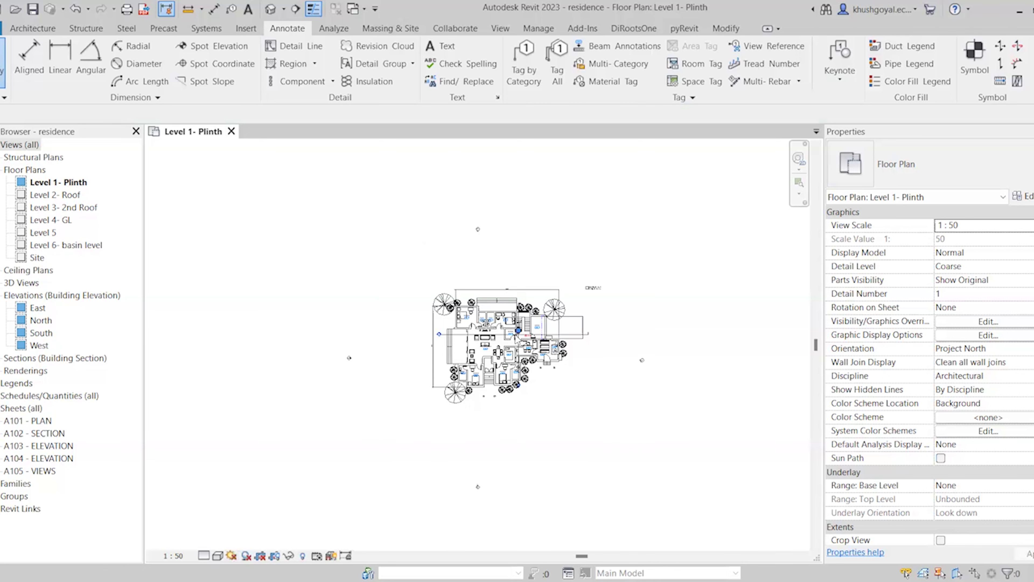
{"action": "scroll", "coordinate": [516, 334], "scroll_direction": "up", "scroll_amount": 4}
{"action": "scroll", "coordinate": [483, 374], "scroll_direction": "up", "scroll_amount": 5}
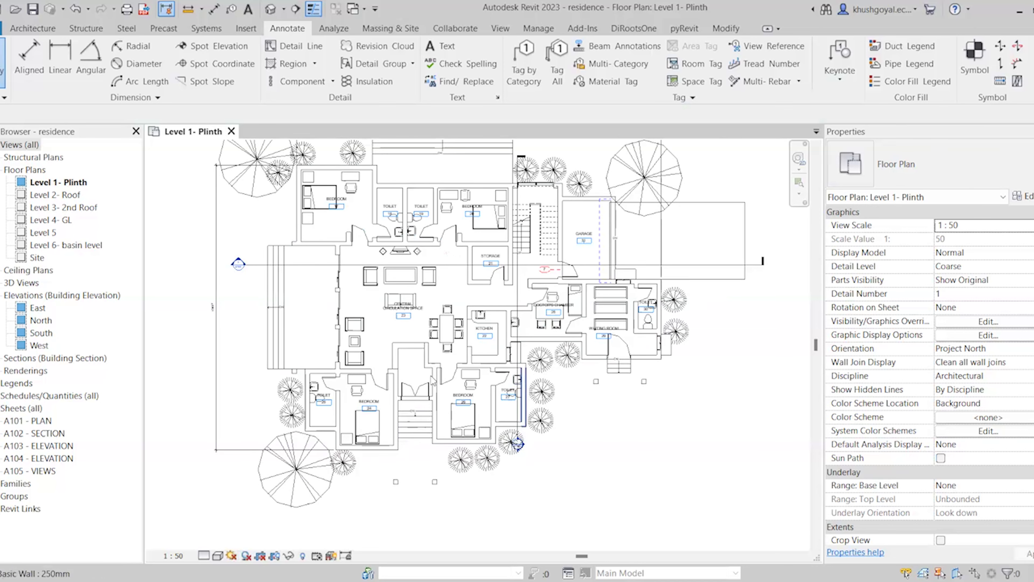
Inspect the left-edge vertical dimension, deselect it, and start the Aligned dimension tool
{"action": "left_click", "coordinate": [184, 468]}
{"action": "right_click", "coordinate": [183, 468]}
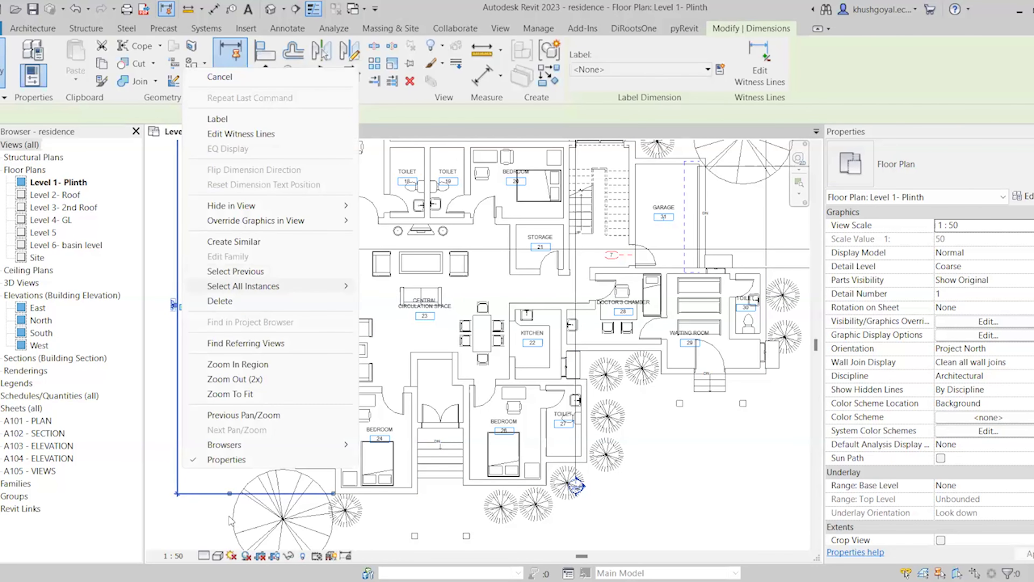
{"action": "left_click", "coordinate": [209, 518]}
{"action": "scroll", "coordinate": [273, 476], "scroll_direction": "down", "scroll_amount": 3}
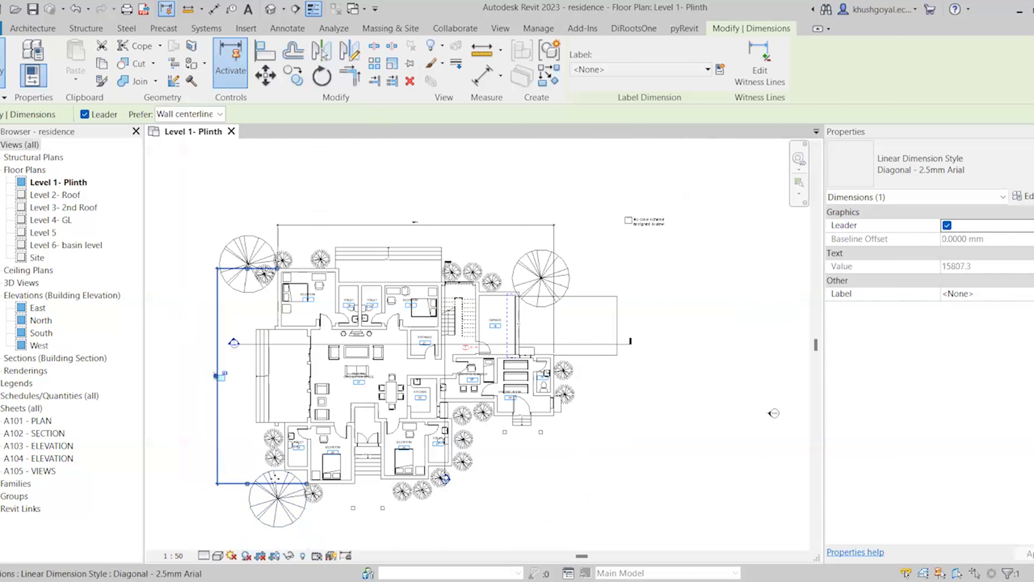
{"action": "left_click", "coordinate": [273, 410]}
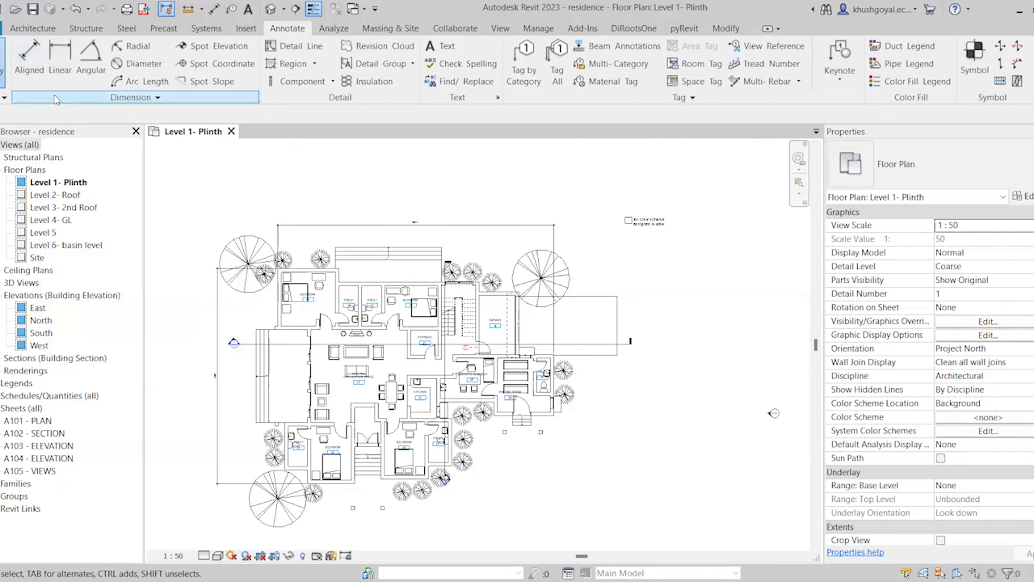
{"action": "left_click", "coordinate": [29, 70]}
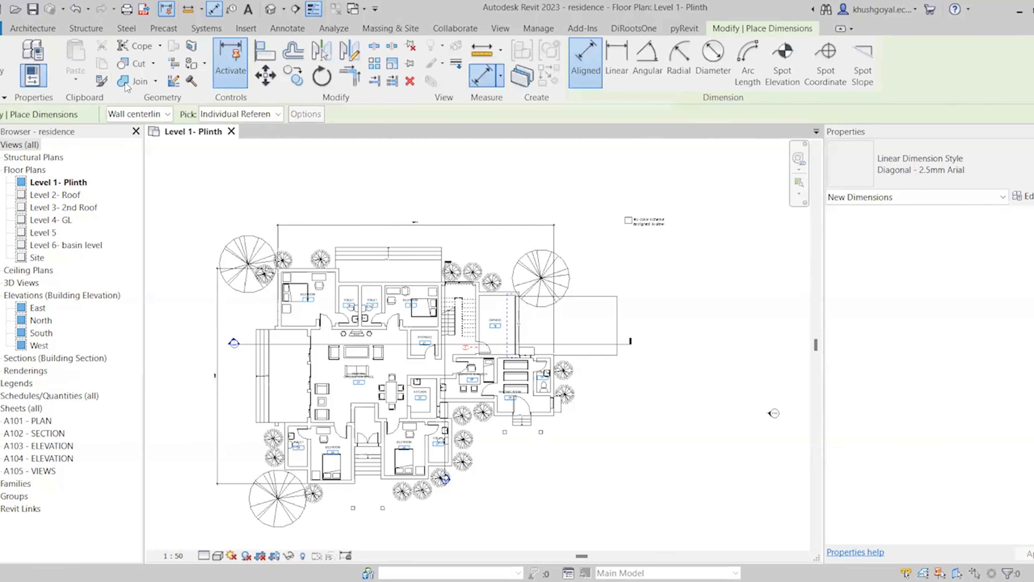
Set the Aligned dimension options to reference Wall faces and pick Entire Walls
{"action": "scroll", "coordinate": [310, 283], "scroll_direction": "up", "scroll_amount": 5}
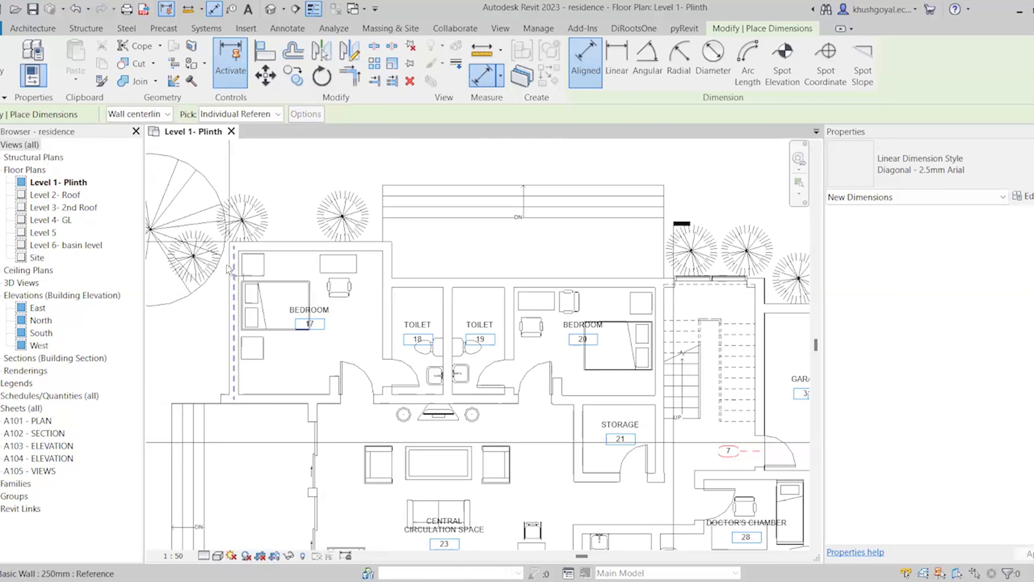
{"action": "scroll", "coordinate": [234, 271], "scroll_direction": "up", "scroll_amount": 2}
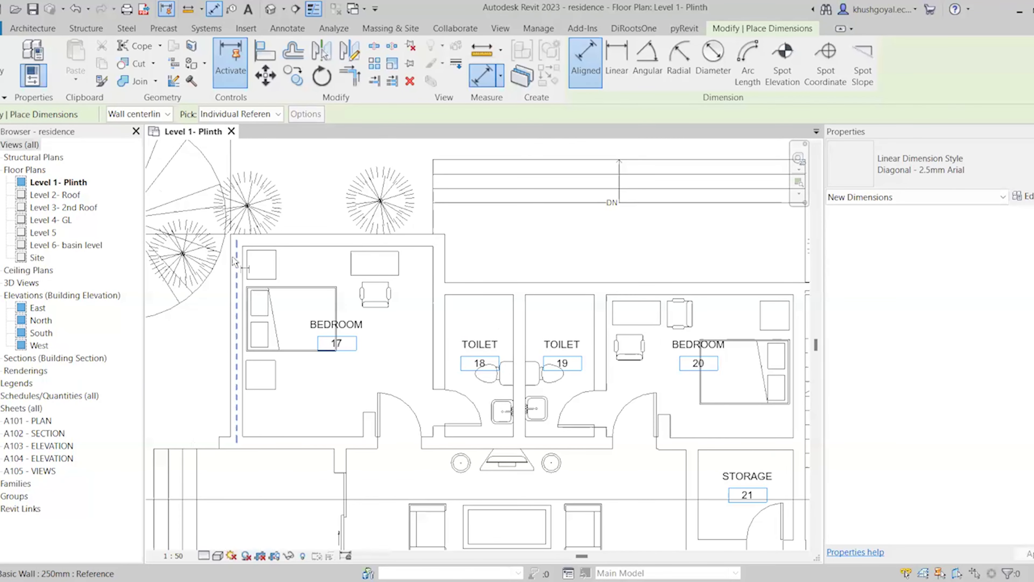
{"action": "left_click", "coordinate": [165, 116]}
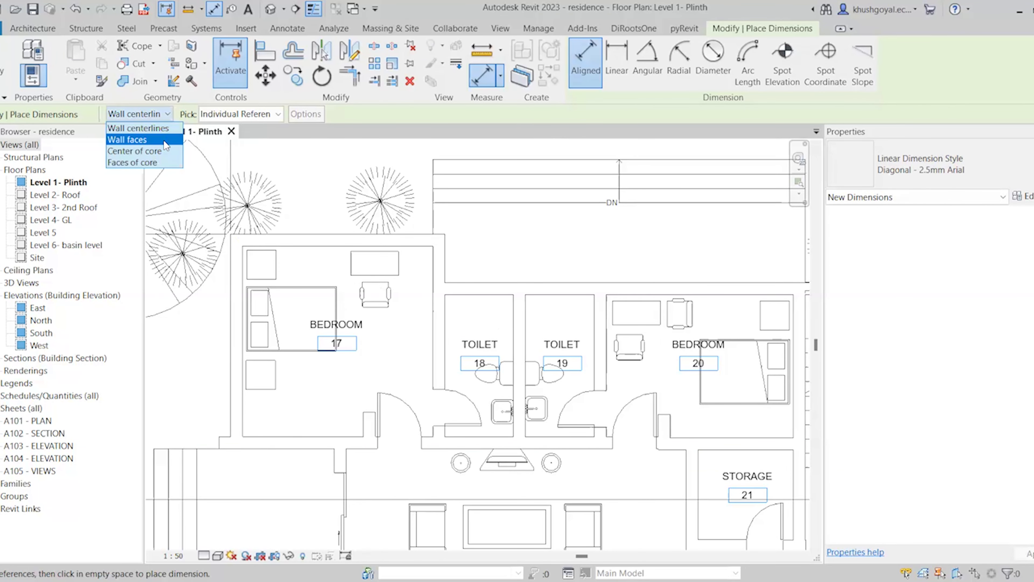
{"action": "left_click", "coordinate": [167, 141]}
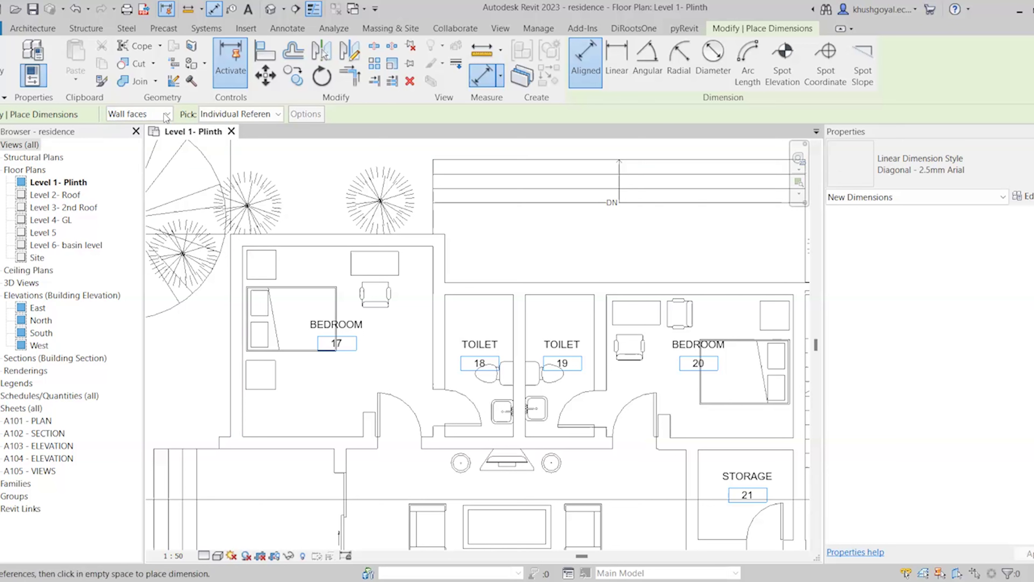
{"action": "left_click", "coordinate": [155, 117]}
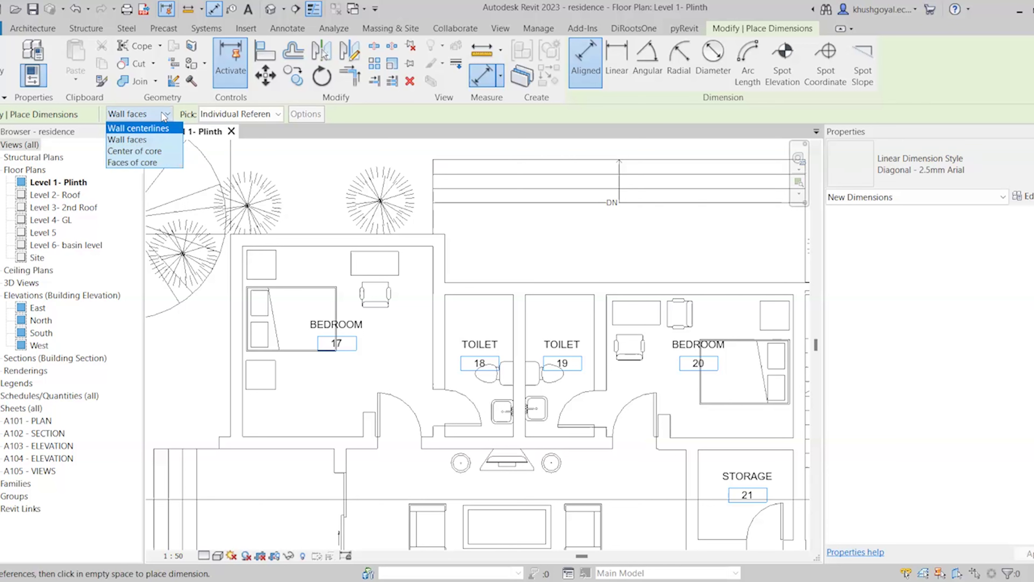
{"action": "left_click", "coordinate": [169, 118]}
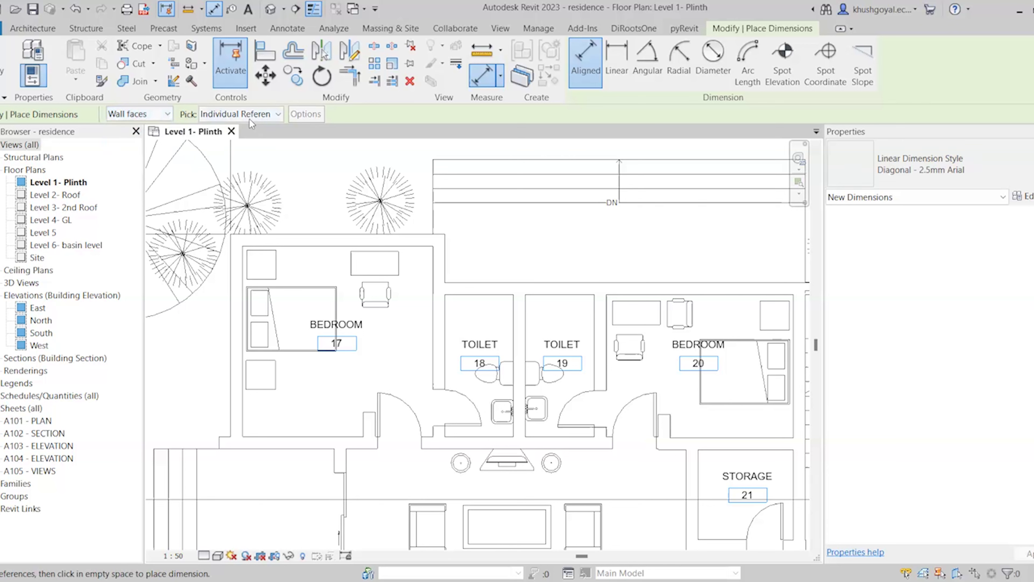
{"action": "left_click", "coordinate": [250, 118]}
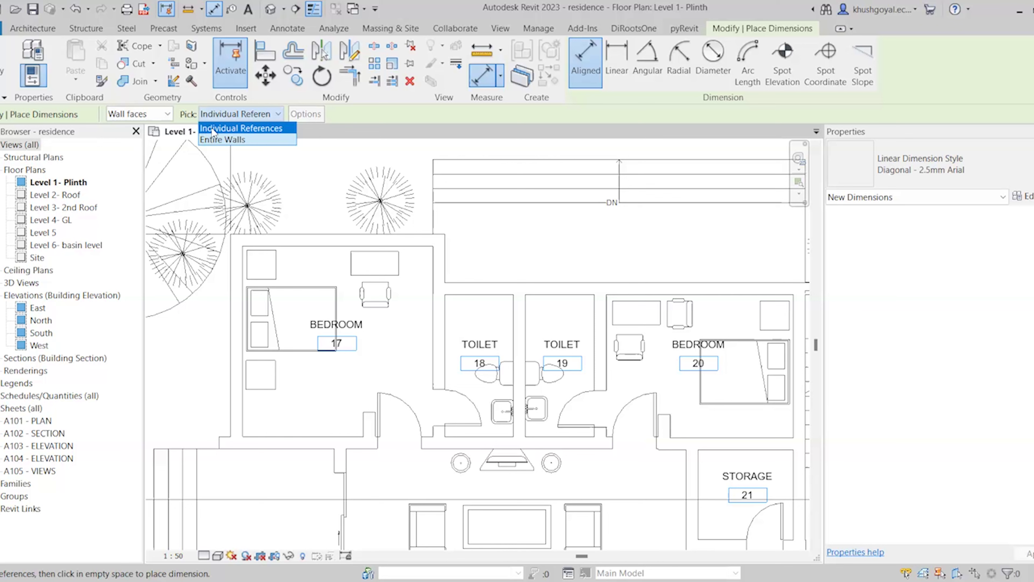
{"action": "left_click", "coordinate": [228, 129]}
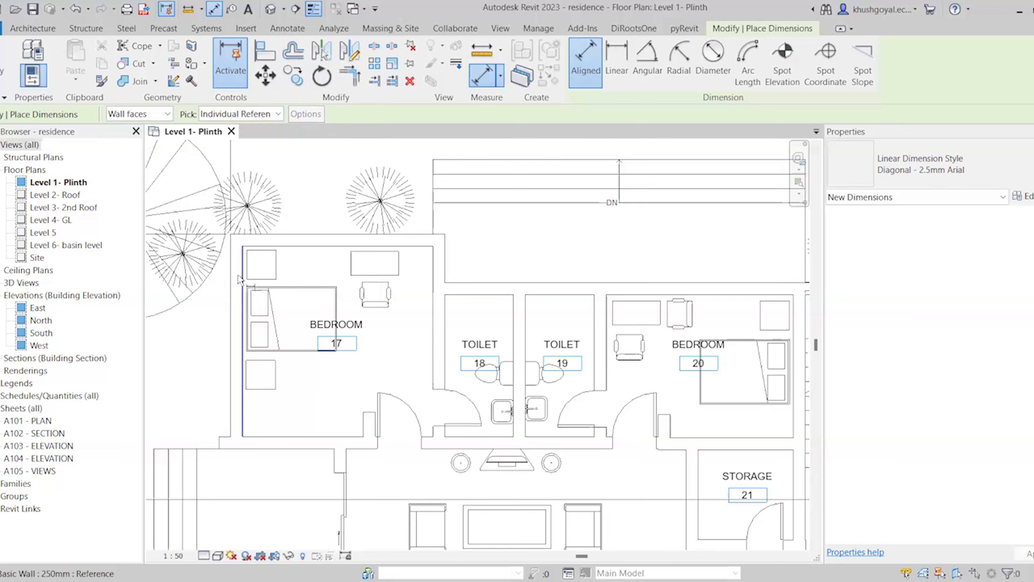
{"action": "left_click", "coordinate": [248, 115]}
{"action": "left_click", "coordinate": [239, 139]}
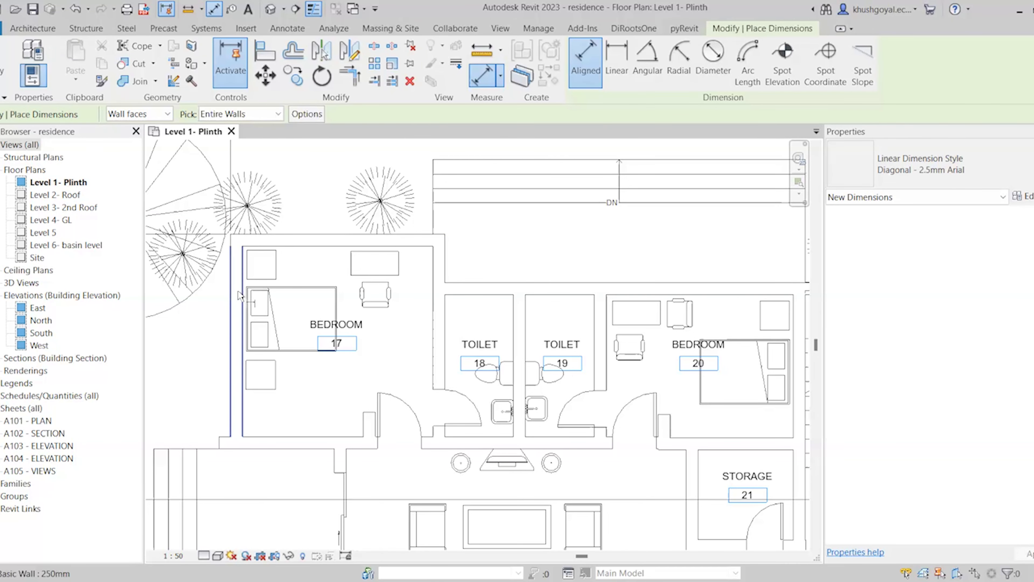
Dimension bedroom 17's left wall, placing the 4226 and 250 dimension beside it
{"action": "left_click", "coordinate": [240, 295]}
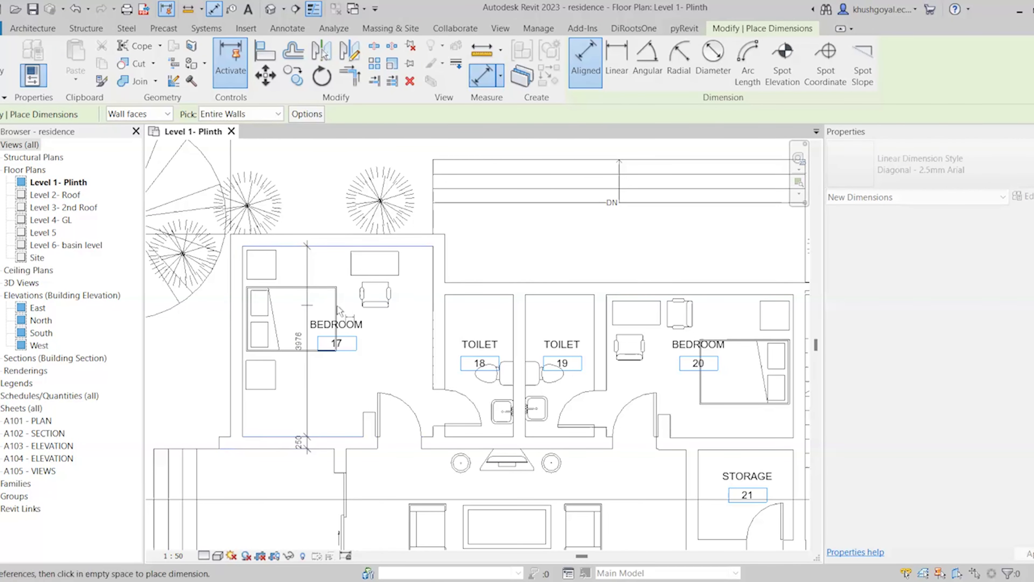
{"action": "scroll", "coordinate": [513, 434], "scroll_direction": "down", "scroll_amount": 3}
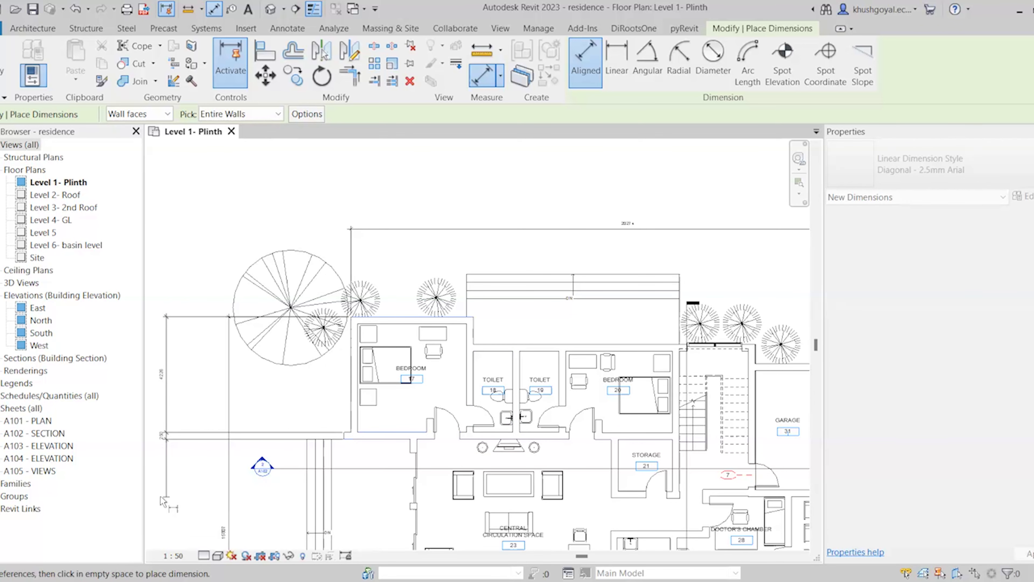
{"action": "scroll", "coordinate": [205, 484], "scroll_direction": "up", "scroll_amount": 3}
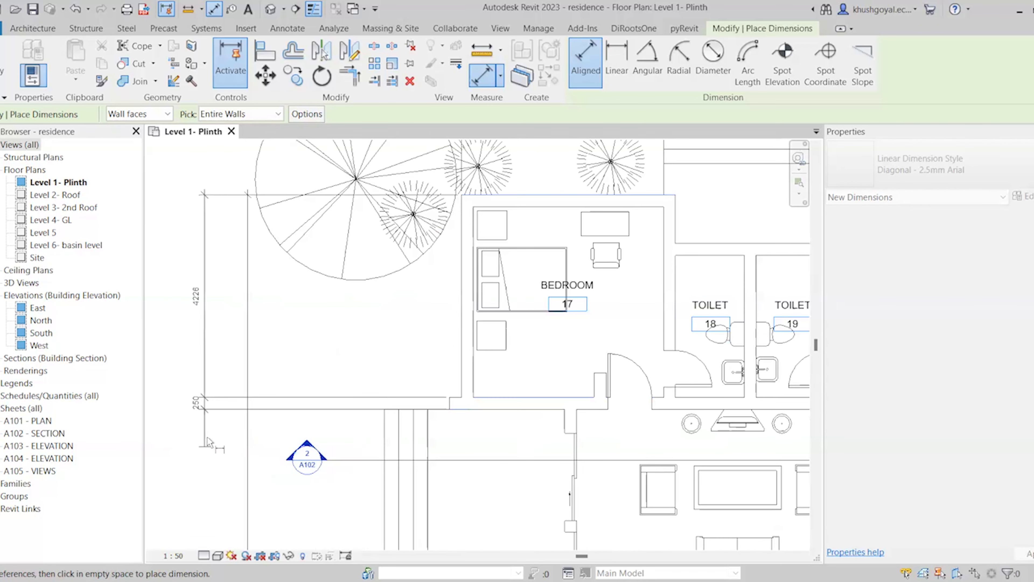
{"action": "scroll", "coordinate": [503, 381], "scroll_direction": "up", "scroll_amount": 4}
{"action": "scroll", "coordinate": [438, 384], "scroll_direction": "down", "scroll_amount": 3}
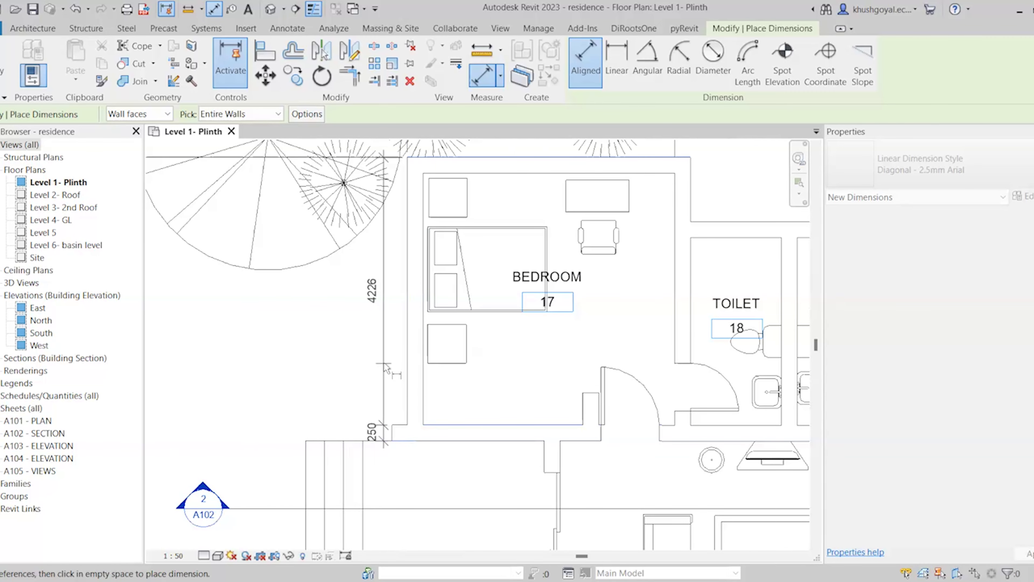
{"action": "left_click", "coordinate": [386, 369]}
{"action": "scroll", "coordinate": [355, 358], "scroll_direction": "down", "scroll_amount": 1}
Add the 3977 width dimension across bedroom 17's top wall
{"action": "middle_click_drag", "start_coordinate": [509, 195], "coordinate": [445, 253]}
{"action": "left_click", "coordinate": [445, 252]}
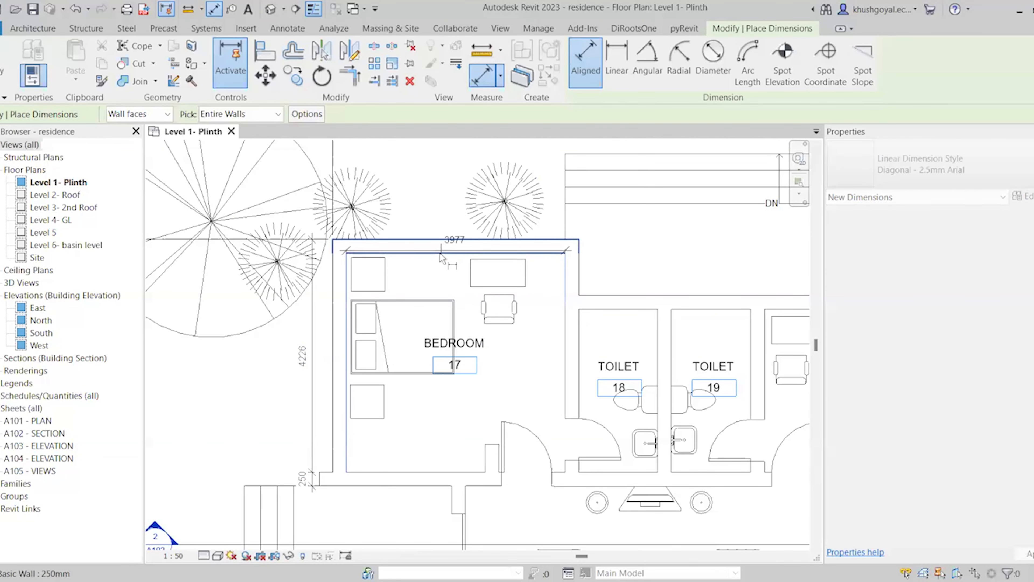
{"action": "scroll", "coordinate": [543, 284], "scroll_direction": "up", "scroll_amount": 2}
{"action": "scroll", "coordinate": [547, 284], "scroll_direction": "up", "scroll_amount": 1}
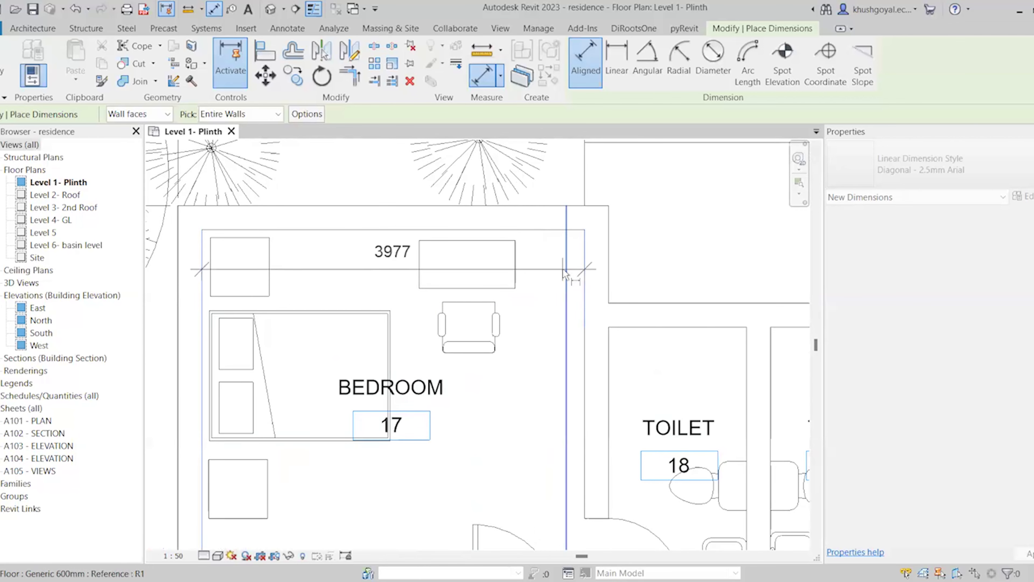
{"action": "left_click", "coordinate": [528, 271]}
{"action": "scroll", "coordinate": [532, 276], "scroll_direction": "down", "scroll_amount": 4}
{"action": "scroll", "coordinate": [532, 275], "scroll_direction": "up", "scroll_amount": 2}
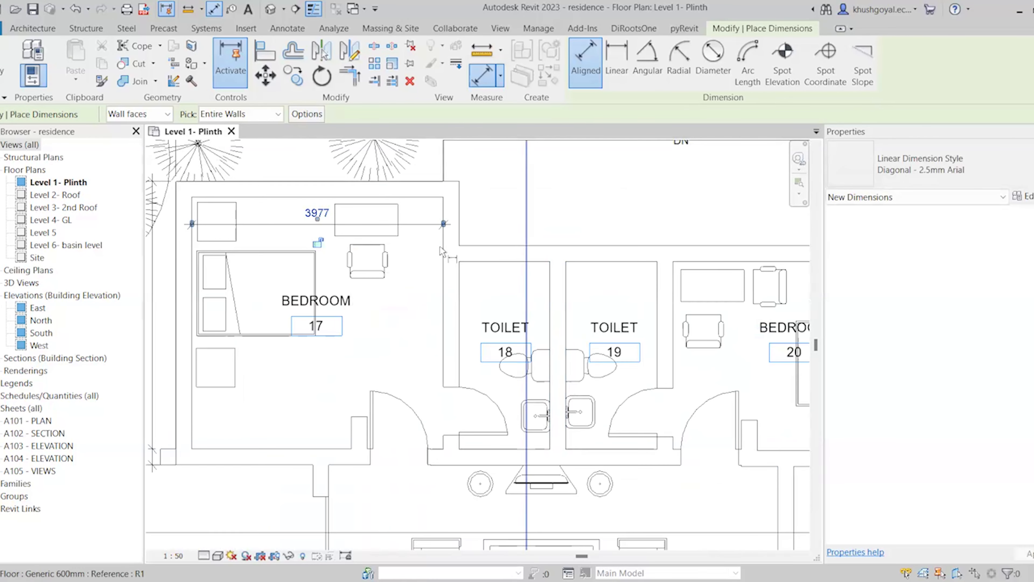
Add the 1013 dimension at the toilet's corner wall and exit dimensioning
{"action": "left_click", "coordinate": [449, 264]}
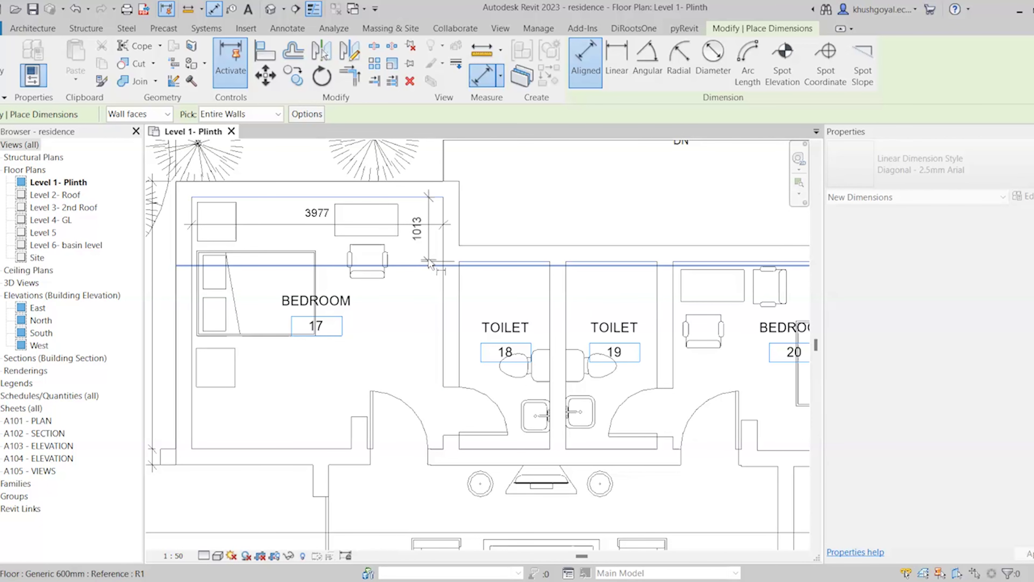
{"action": "scroll", "coordinate": [434, 262], "scroll_direction": "up", "scroll_amount": 2}
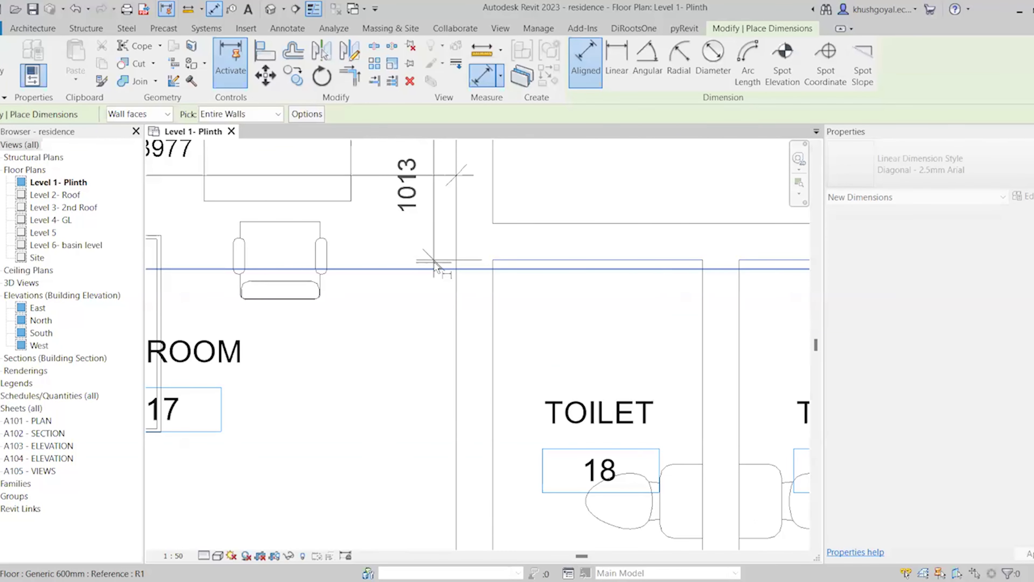
{"action": "left_click", "coordinate": [434, 269]}
{"action": "scroll", "coordinate": [435, 271], "scroll_direction": "down", "scroll_amount": 1}
{"action": "scroll", "coordinate": [438, 282], "scroll_direction": "down", "scroll_amount": 1}
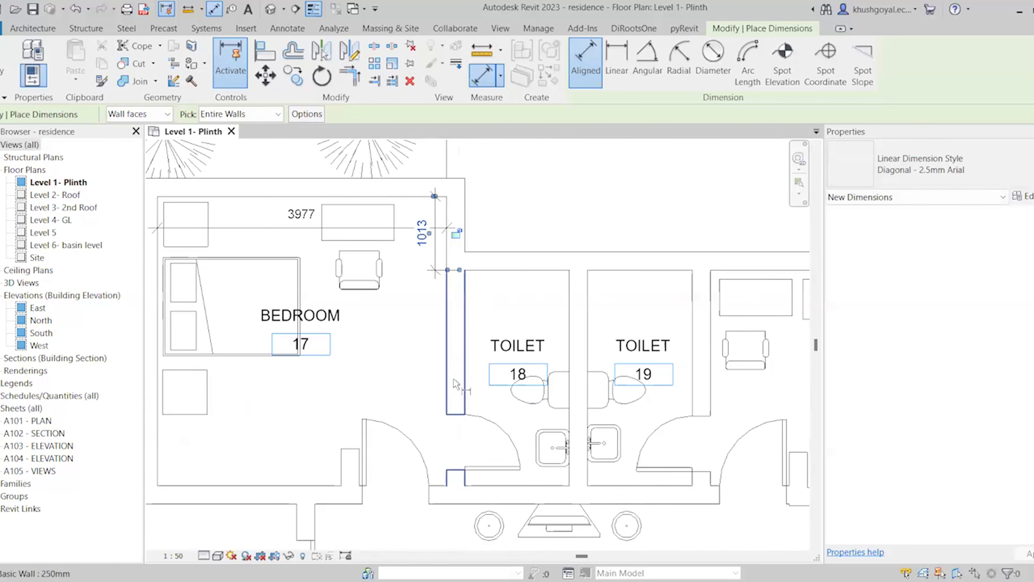
{"action": "scroll", "coordinate": [448, 285], "scroll_direction": "down", "scroll_amount": 1}
{"action": "key", "text": "Escape"}
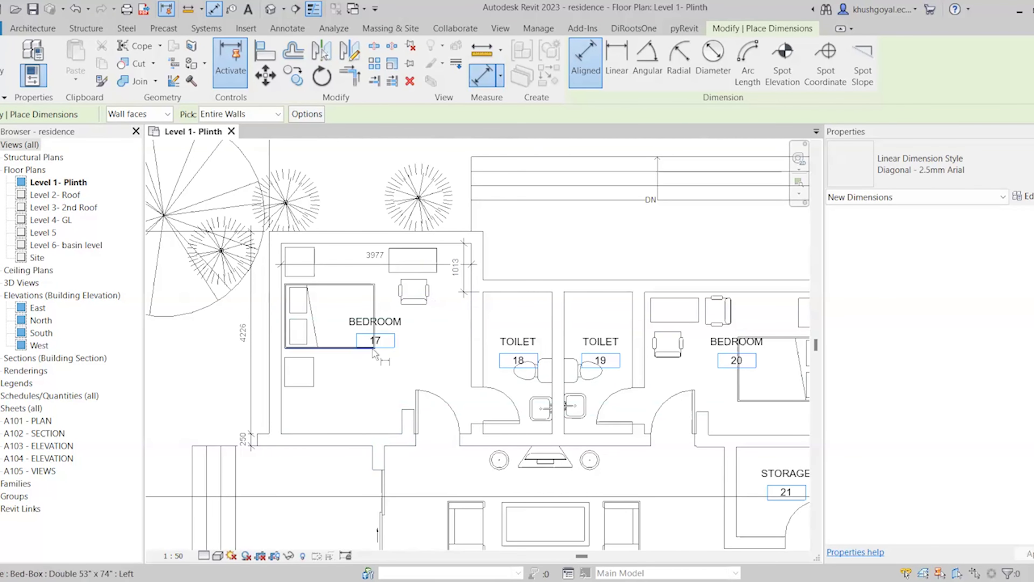
{"action": "key", "text": "Escape"}
Select the 3977 bedroom width dimension and start editing its witness lines
{"action": "left_click", "coordinate": [376, 264]}
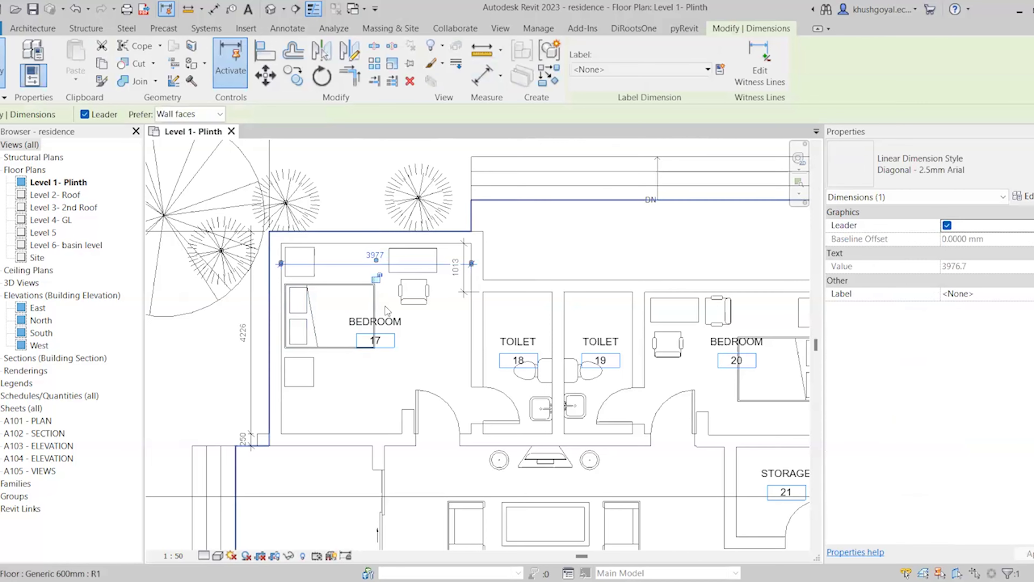
{"action": "scroll", "coordinate": [385, 311], "scroll_direction": "down", "scroll_amount": 1}
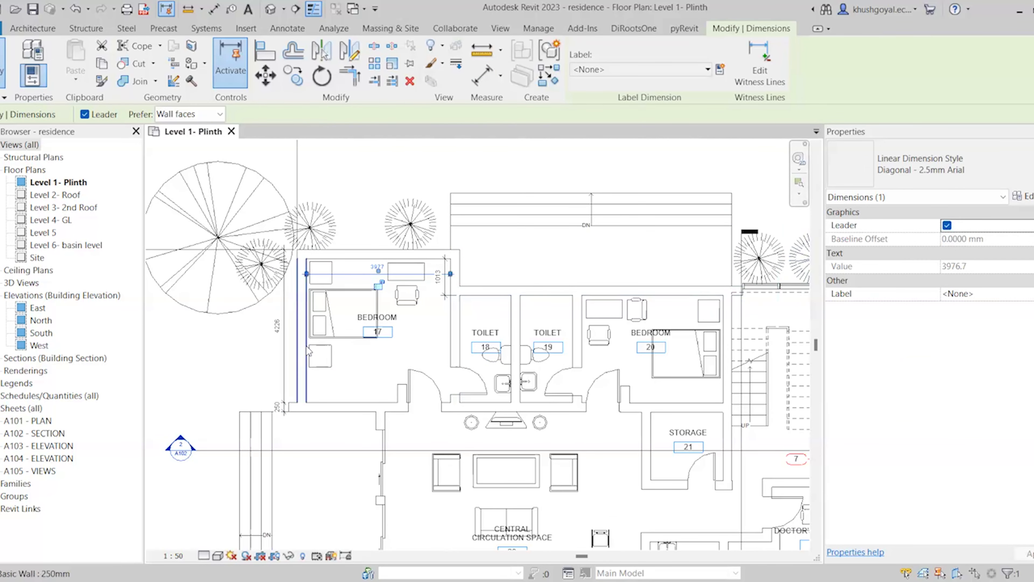
{"action": "scroll", "coordinate": [308, 349], "scroll_direction": "up", "scroll_amount": 2}
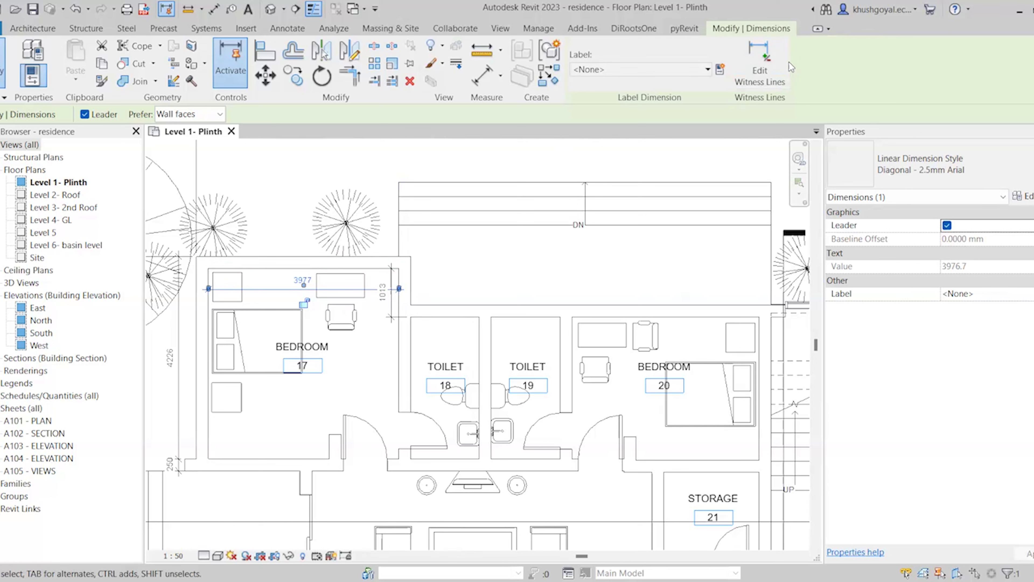
{"action": "left_click", "coordinate": [750, 66]}
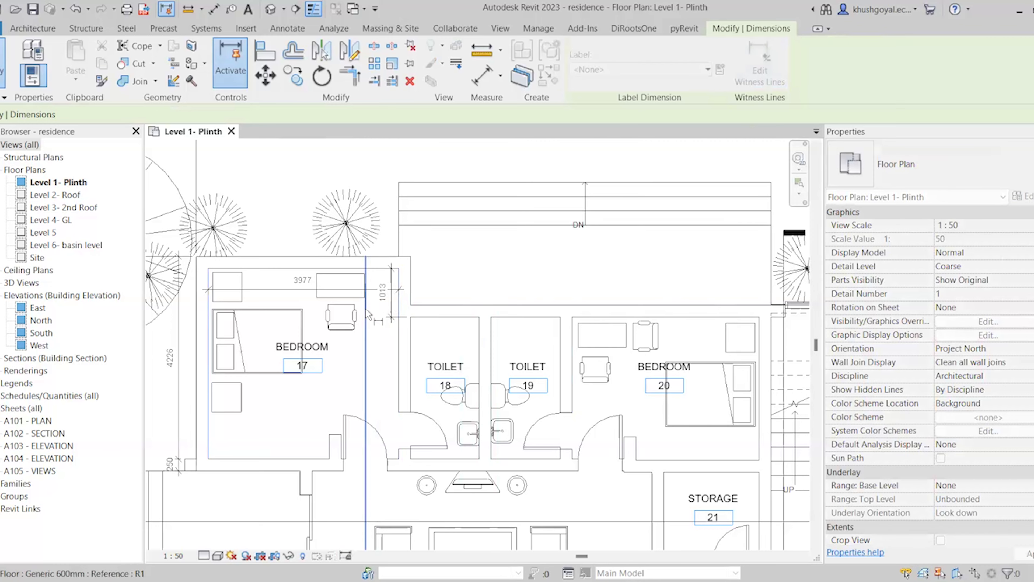
{"action": "scroll", "coordinate": [369, 310], "scroll_direction": "down", "scroll_amount": 2}
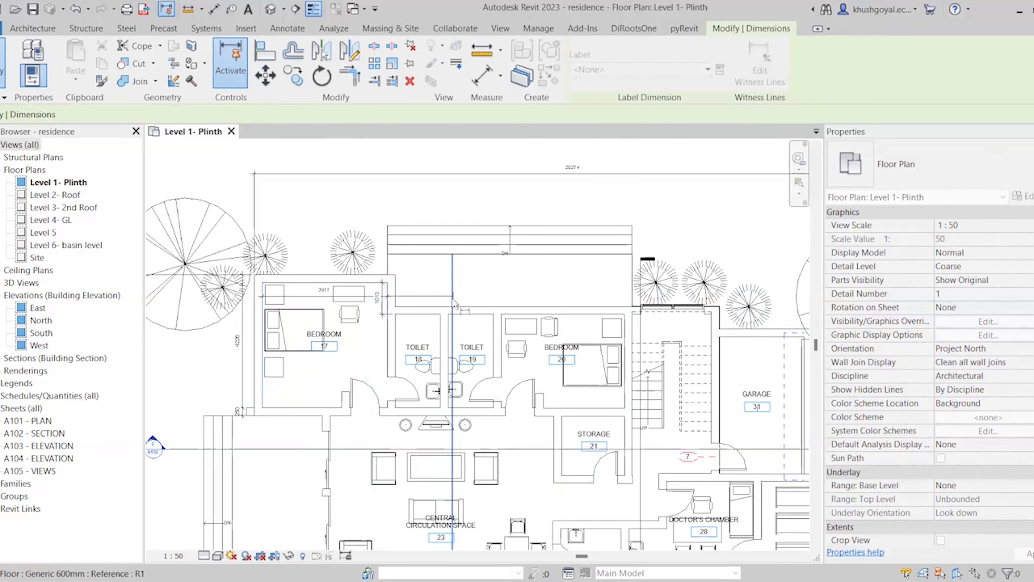
{"action": "scroll", "coordinate": [435, 312], "scroll_direction": "up", "scroll_amount": 4}
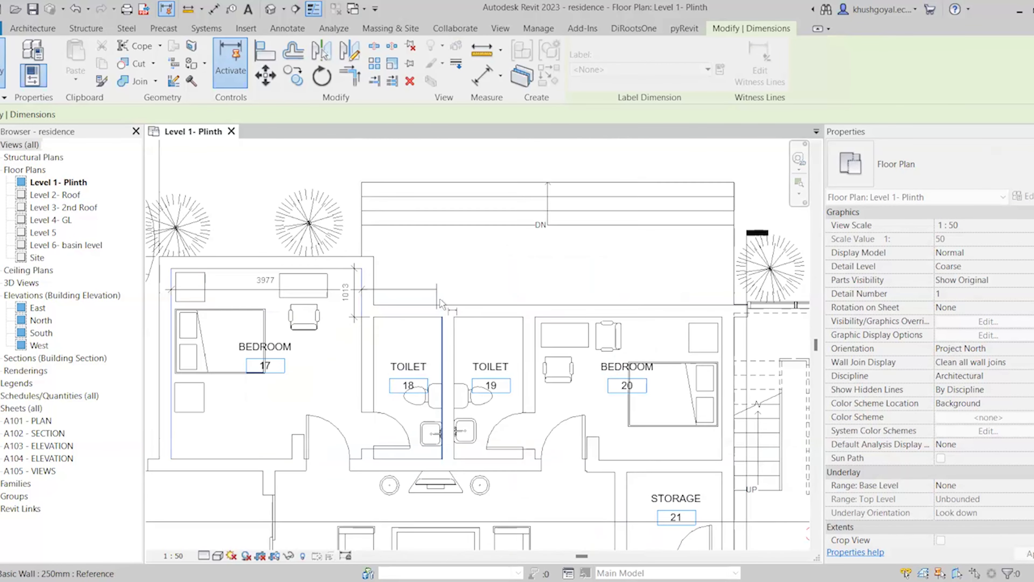
Add witness lines at the toilet walls, giving 1808, 1689 and 4284 segments, and place the string
{"action": "left_click", "coordinate": [455, 343]}
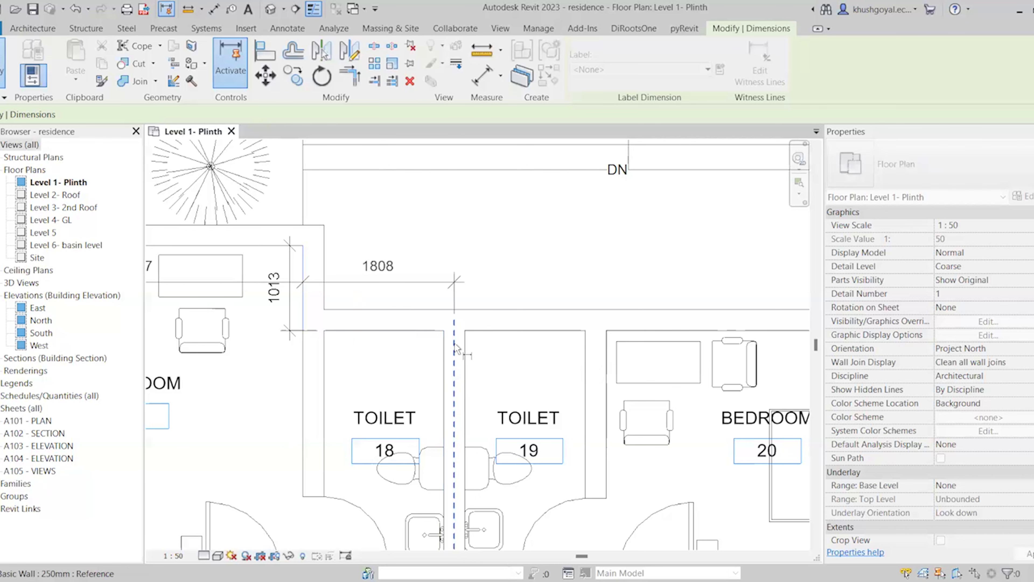
{"action": "left_click", "coordinate": [598, 341]}
{"action": "scroll", "coordinate": [411, 309], "scroll_direction": "down", "scroll_amount": 4}
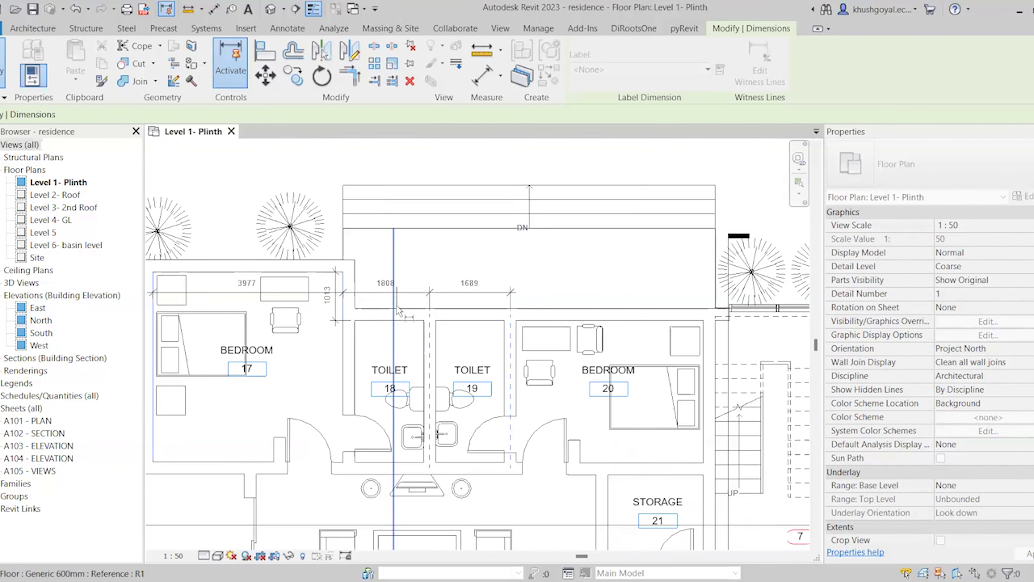
{"action": "scroll", "coordinate": [613, 326], "scroll_direction": "up", "scroll_amount": 2}
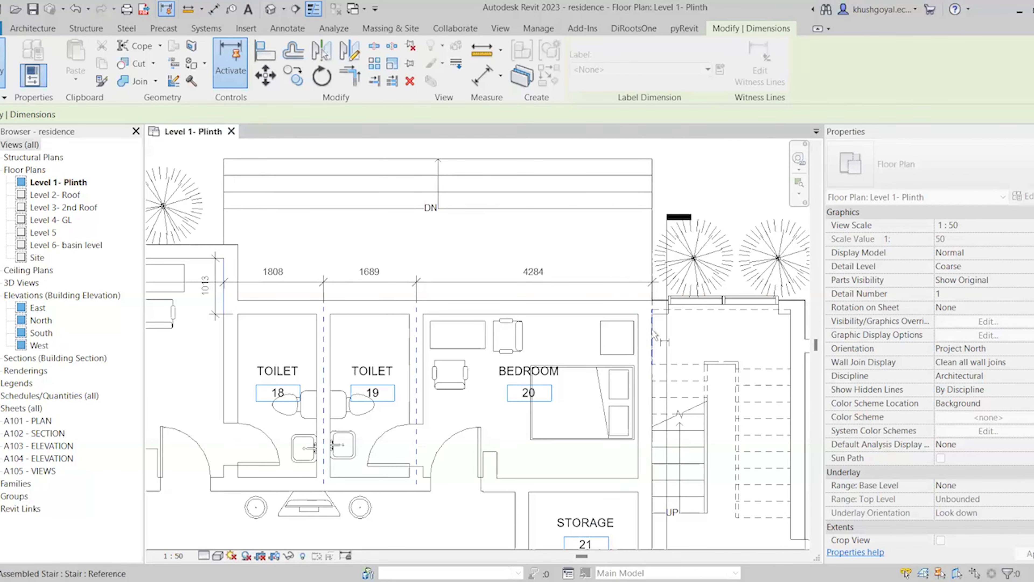
{"action": "scroll", "coordinate": [614, 272], "scroll_direction": "down", "scroll_amount": 2}
{"action": "left_click", "coordinate": [713, 281]}
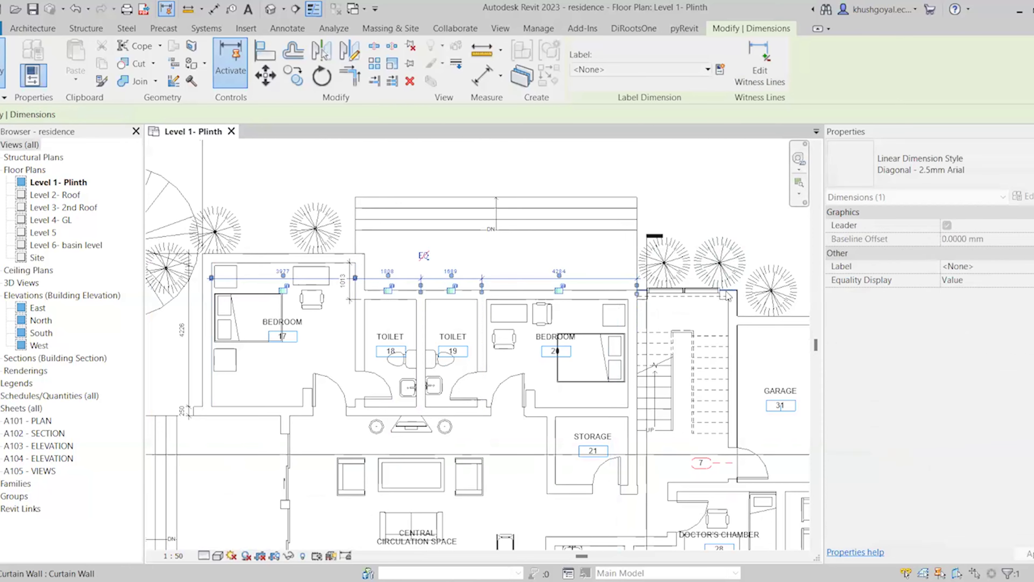
{"action": "scroll", "coordinate": [711, 285], "scroll_direction": "down", "scroll_amount": 2}
{"action": "scroll", "coordinate": [569, 299], "scroll_direction": "up", "scroll_amount": 2}
{"action": "key", "text": "Escape"}
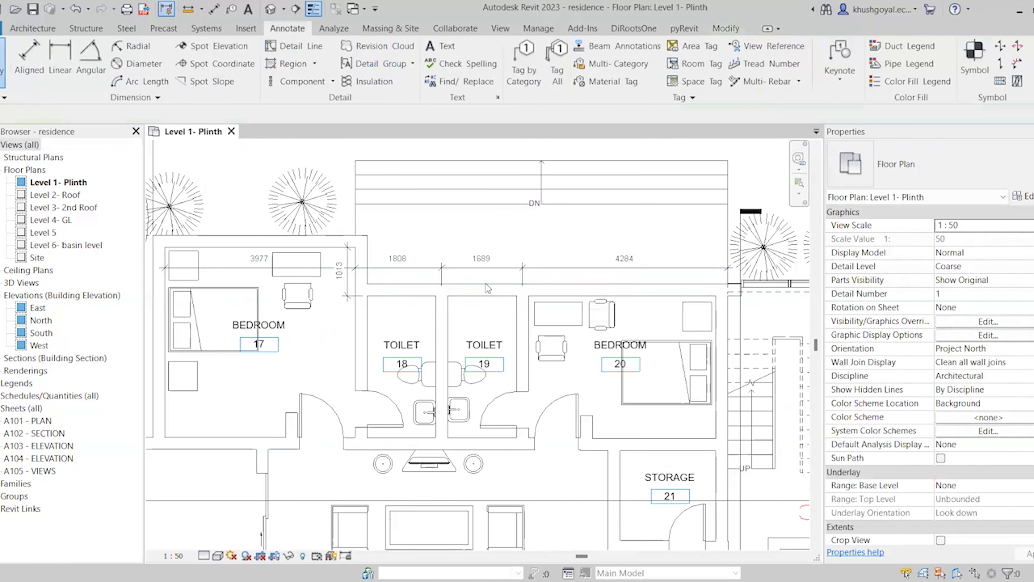
{"action": "left_click", "coordinate": [501, 279]}
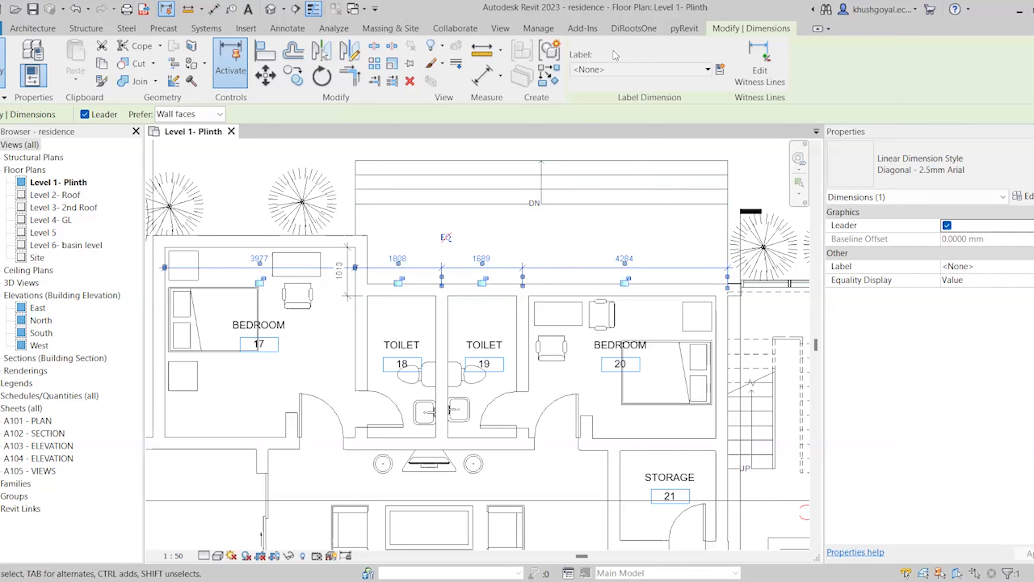
{"action": "left_click", "coordinate": [618, 72]}
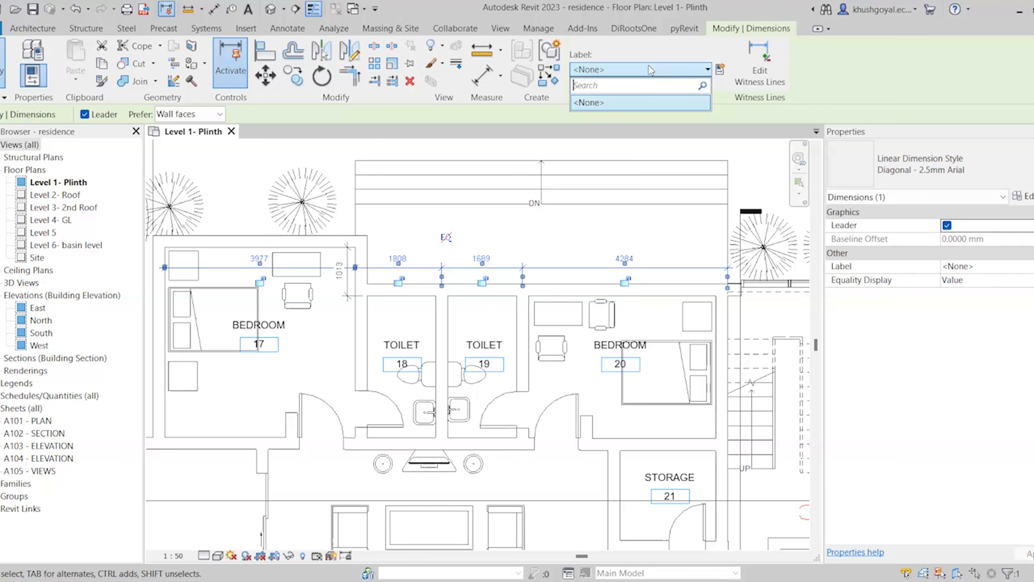
{"action": "type", "text": "Wall Dimension"}
{"action": "left_click", "coordinate": [600, 327]}
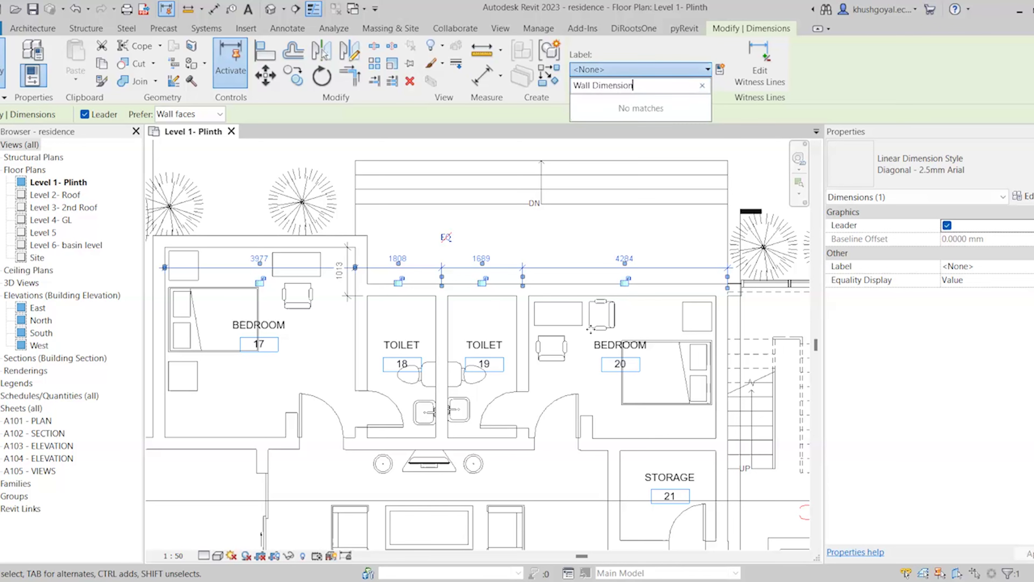
{"action": "left_click", "coordinate": [462, 268]}
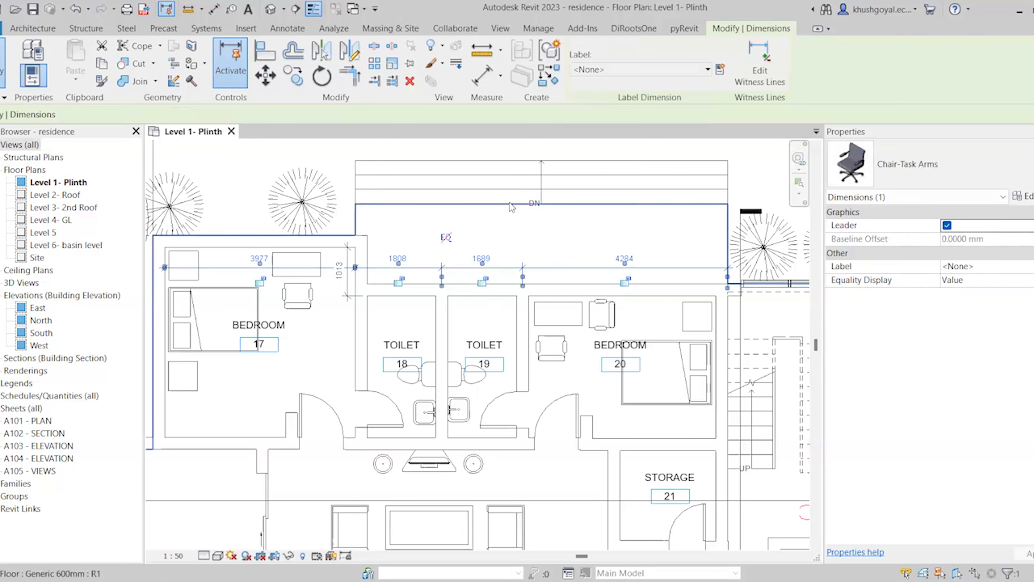
{"action": "left_click", "coordinate": [612, 71]}
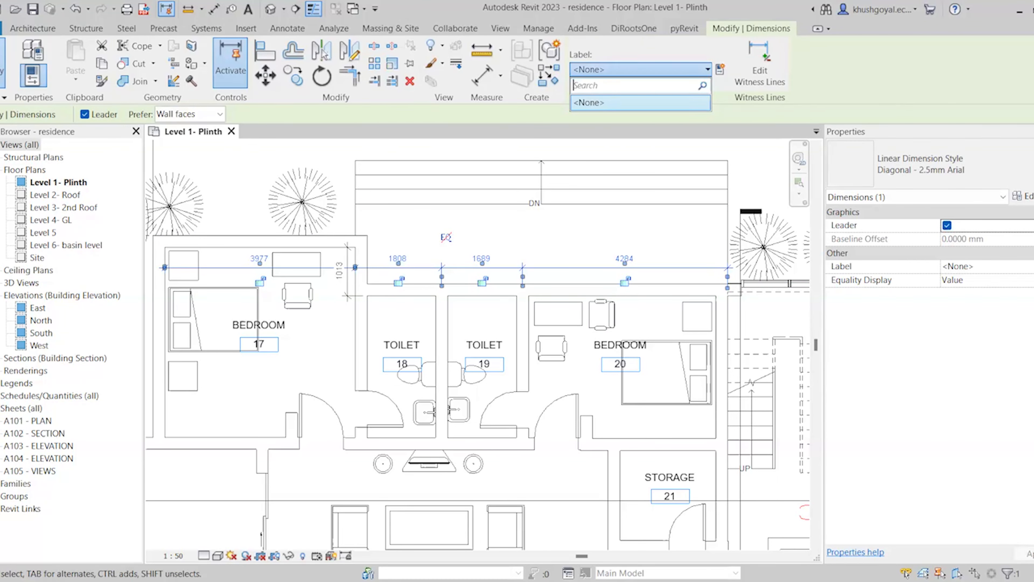
{"action": "type", "text": "wall dimensions"}
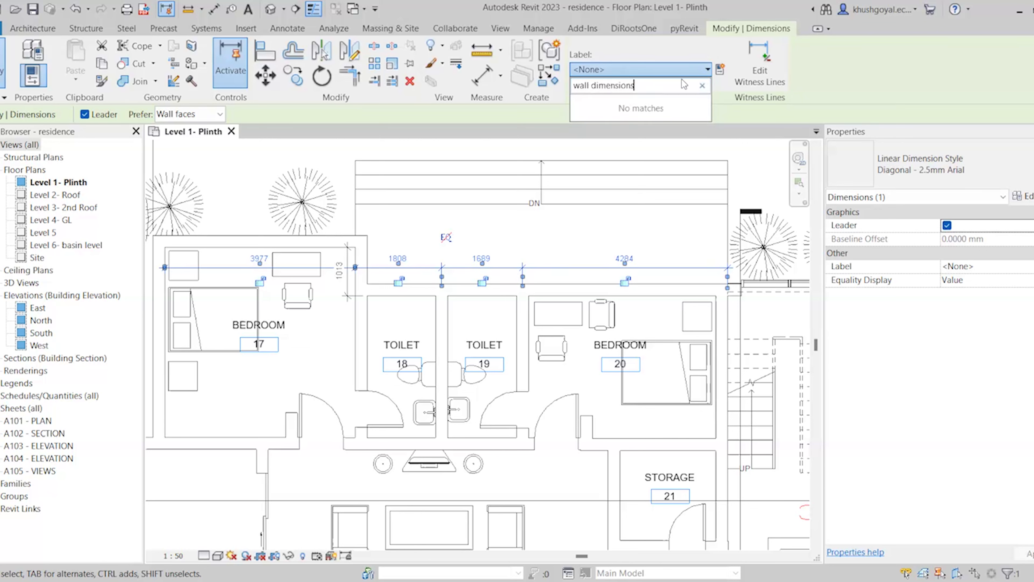
{"action": "left_click", "coordinate": [723, 72]}
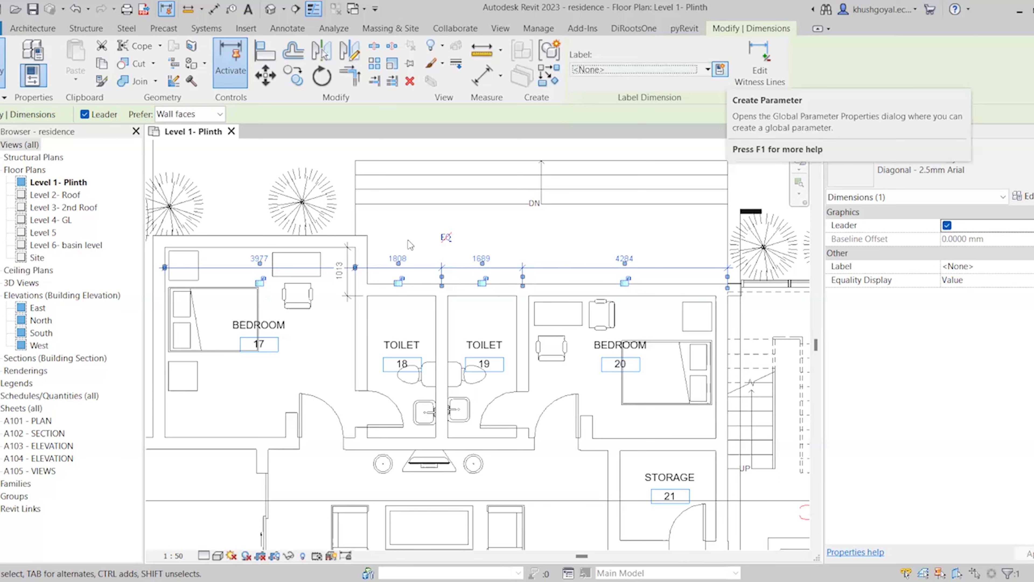
{"action": "scroll", "coordinate": [429, 267], "scroll_direction": "down", "scroll_amount": 2}
Clear the dimension string selection on the plan
{"action": "left_click", "coordinate": [364, 254]}
{"action": "scroll", "coordinate": [363, 255], "scroll_direction": "down", "scroll_amount": 4}
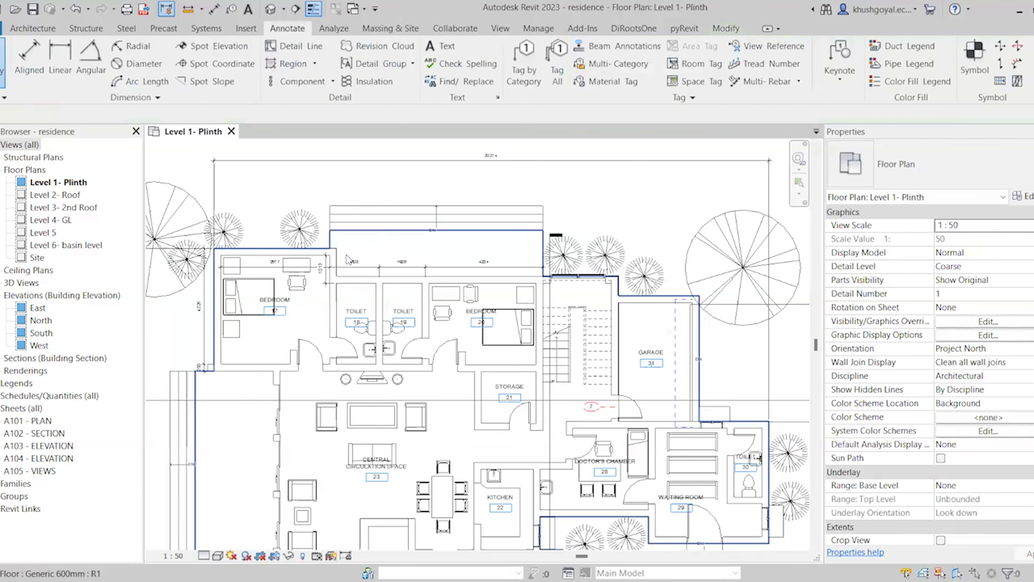
{"action": "scroll", "coordinate": [648, 286], "scroll_direction": "up", "scroll_amount": 1}
{"action": "scroll", "coordinate": [647, 286], "scroll_direction": "up", "scroll_amount": 1}
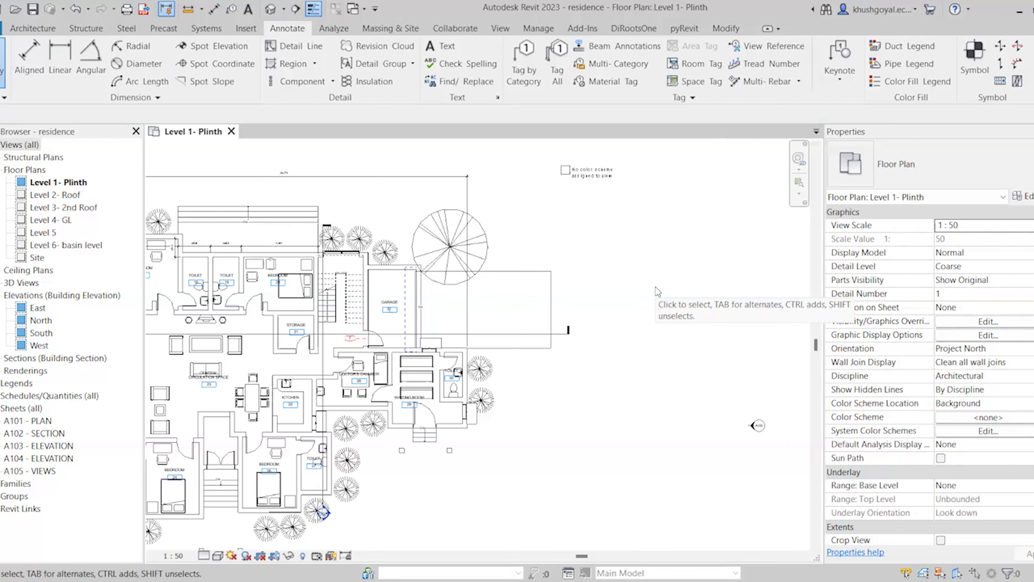
Start chained detail lines (DL) right of the building: first vertical, leftward step, downward segment
{"action": "key", "text": "d"}
{"action": "key", "text": "l"}
{"action": "scroll", "coordinate": [451, 247], "scroll_direction": "down", "scroll_amount": 2}
{"action": "scroll", "coordinate": [623, 353], "scroll_direction": "up", "scroll_amount": 2}
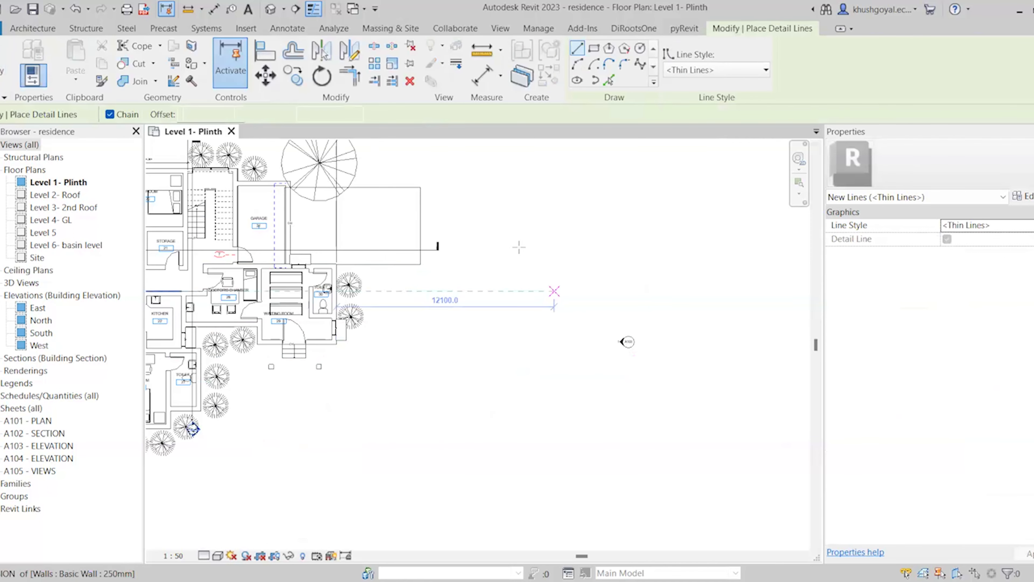
{"action": "left_click", "coordinate": [496, 318]}
{"action": "left_click", "coordinate": [496, 464]}
{"action": "left_click", "coordinate": [425, 426]}
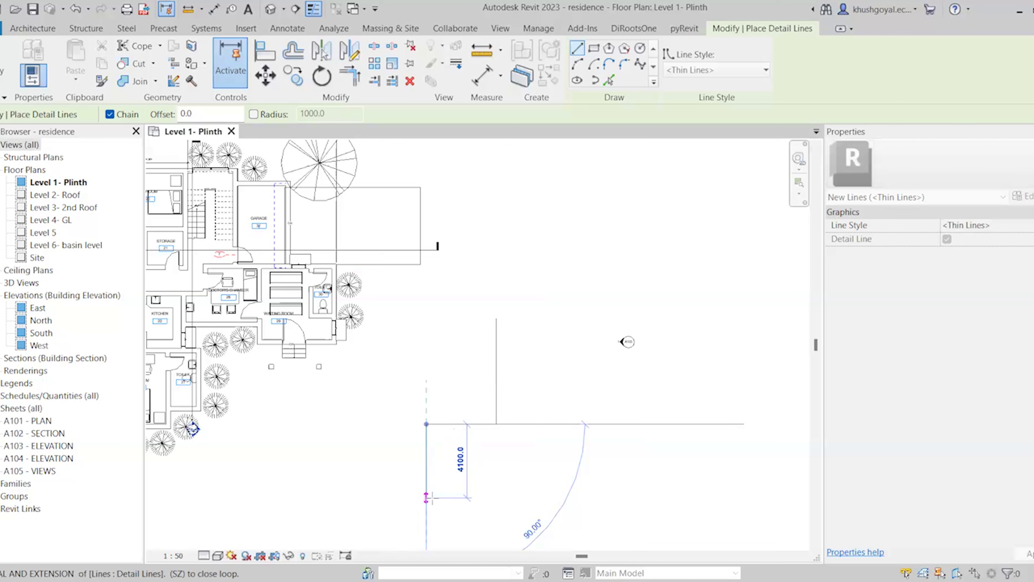
{"action": "left_click", "coordinate": [426, 528]}
Complete the stepped outline with the bottom, return, 3300 step and final vertical segments
{"action": "left_click", "coordinate": [496, 528]}
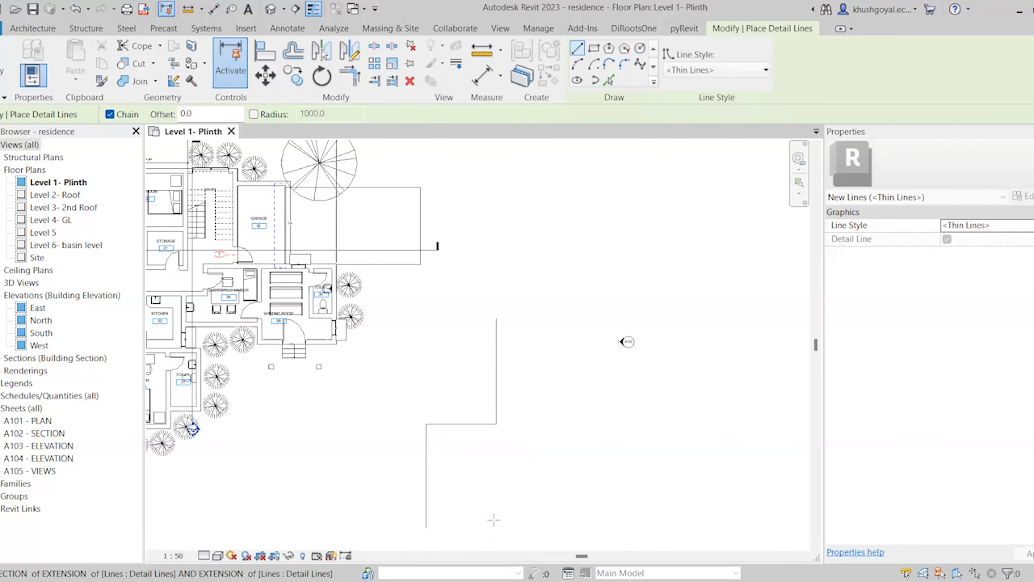
{"action": "left_click", "coordinate": [497, 469]}
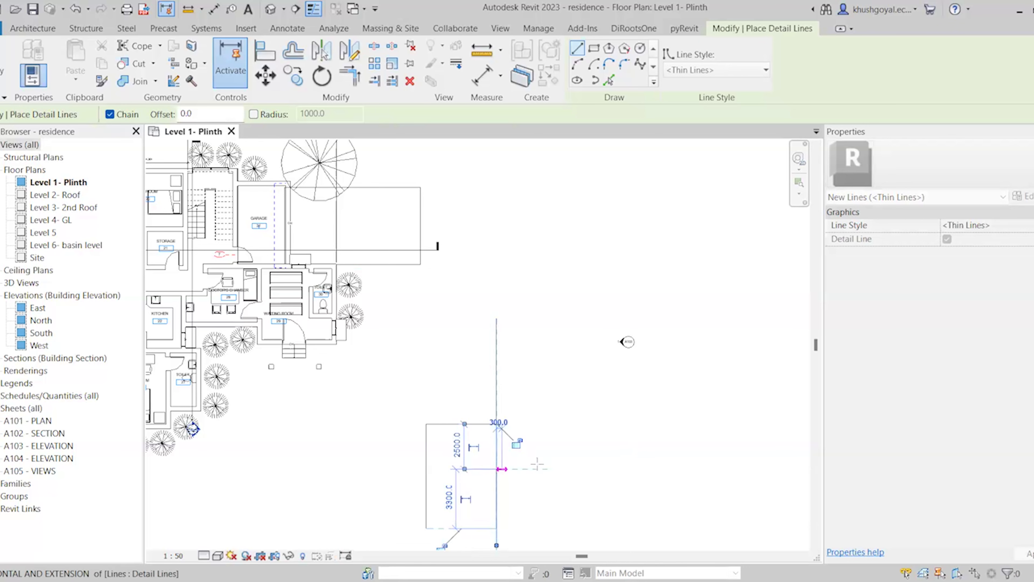
{"action": "left_click", "coordinate": [556, 469]}
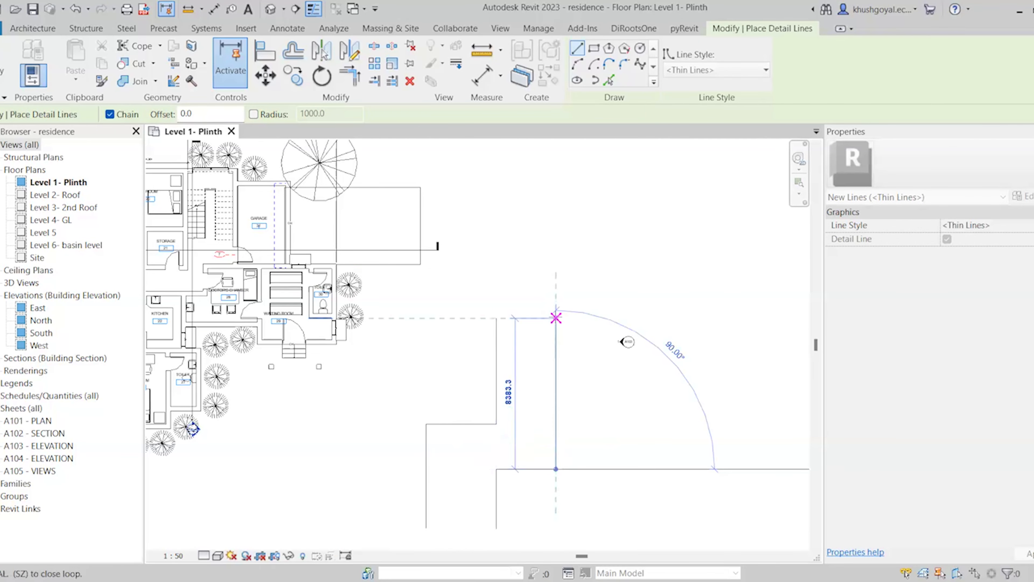
{"action": "left_click", "coordinate": [556, 318]}
{"action": "key", "text": "Escape"}
{"action": "key", "text": "Escape"}
{"action": "scroll", "coordinate": [562, 429], "scroll_direction": "down", "scroll_amount": 2}
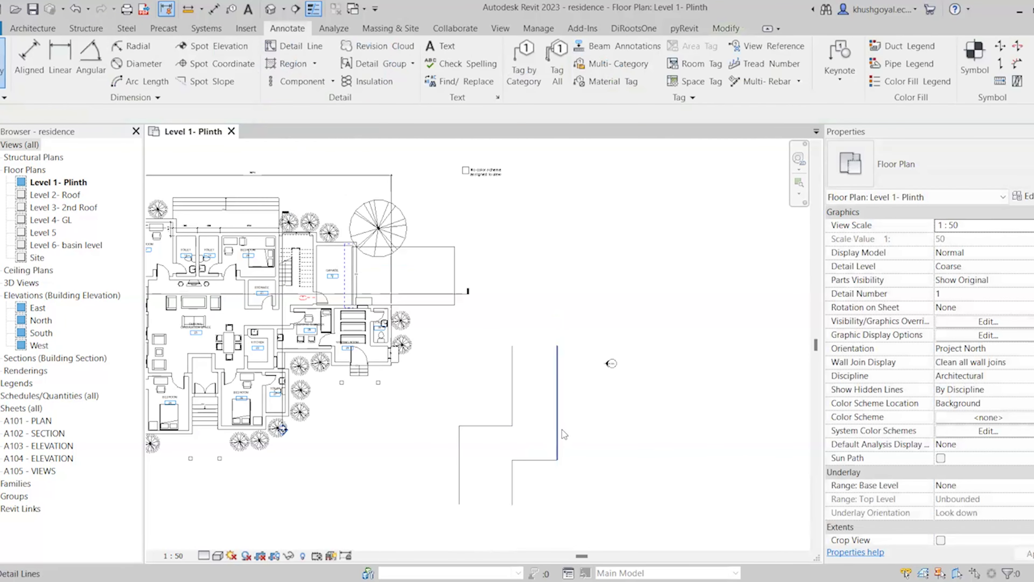
{"action": "scroll", "coordinate": [561, 430], "scroll_direction": "up", "scroll_amount": 3}
Place aligned dimensions on the outline: 3300 across the top, 2500 along the step, 3900 across the bottom
{"action": "scroll", "coordinate": [663, 279], "scroll_direction": "down", "scroll_amount": 2}
{"action": "scroll", "coordinate": [558, 473], "scroll_direction": "up", "scroll_amount": 2}
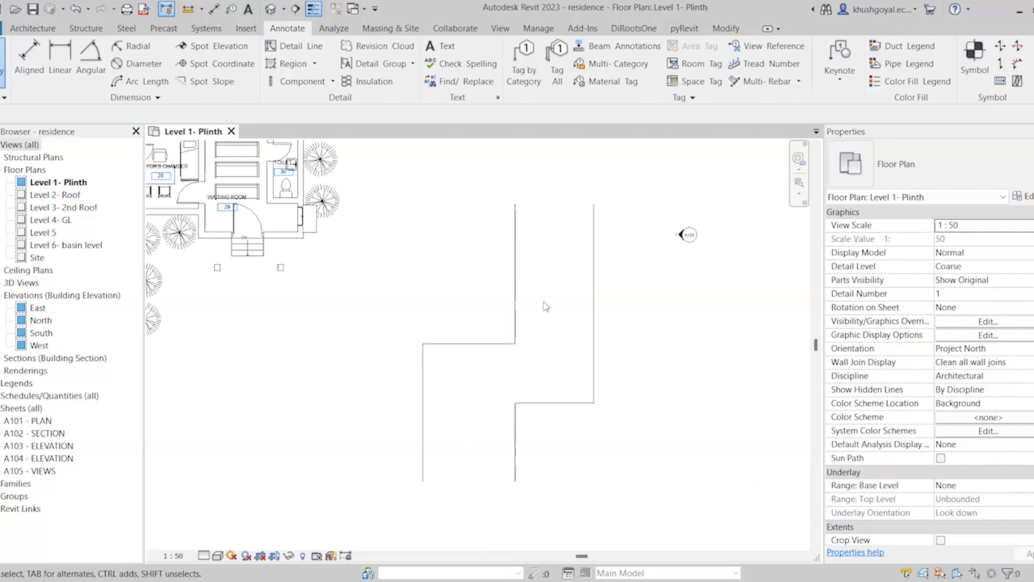
{"action": "left_click", "coordinate": [39, 66]}
{"action": "left_click", "coordinate": [516, 322]}
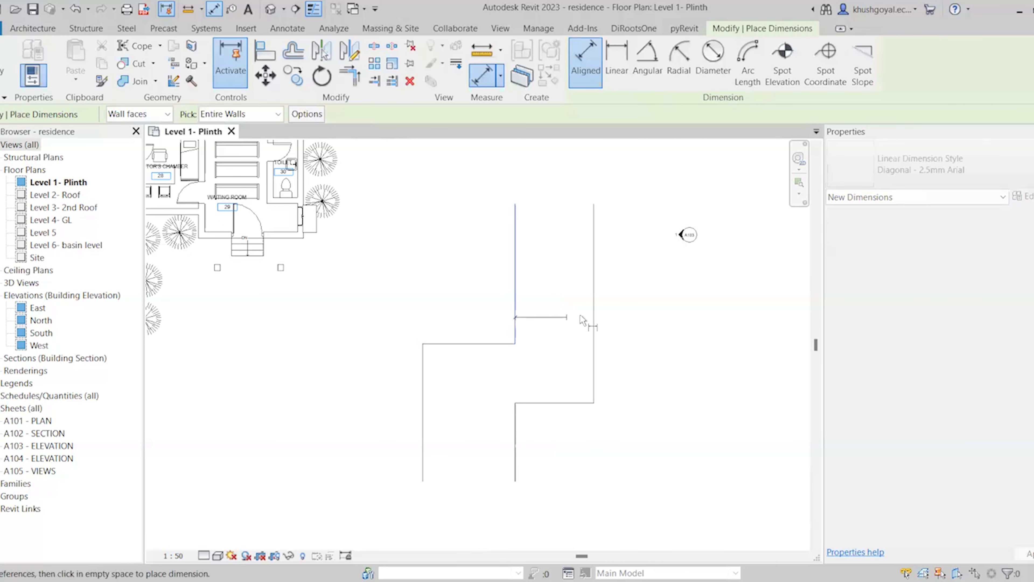
{"action": "left_click", "coordinate": [595, 316]}
{"action": "left_click", "coordinate": [554, 296]}
{"action": "left_click", "coordinate": [481, 344]}
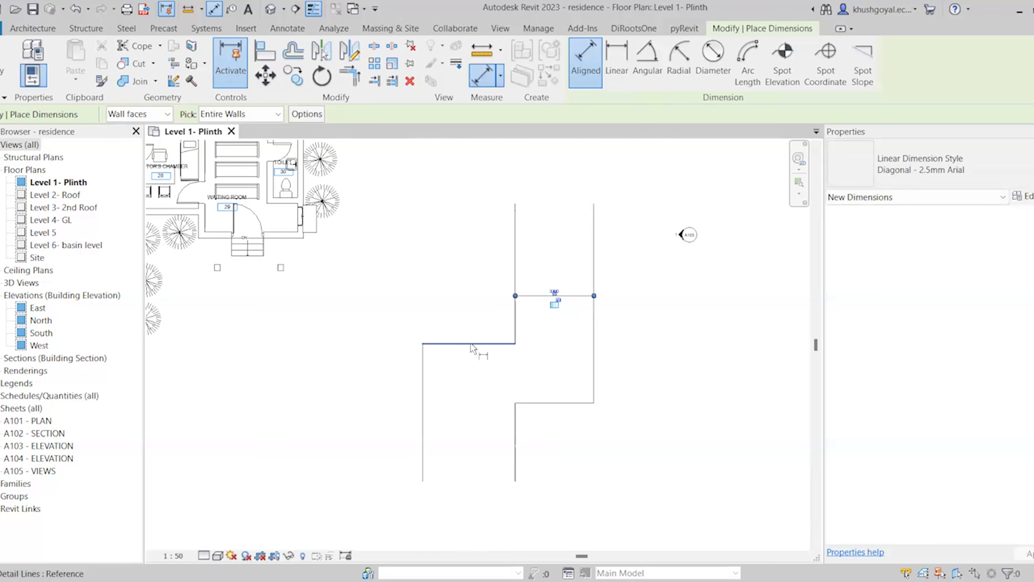
{"action": "left_click", "coordinate": [521, 403]}
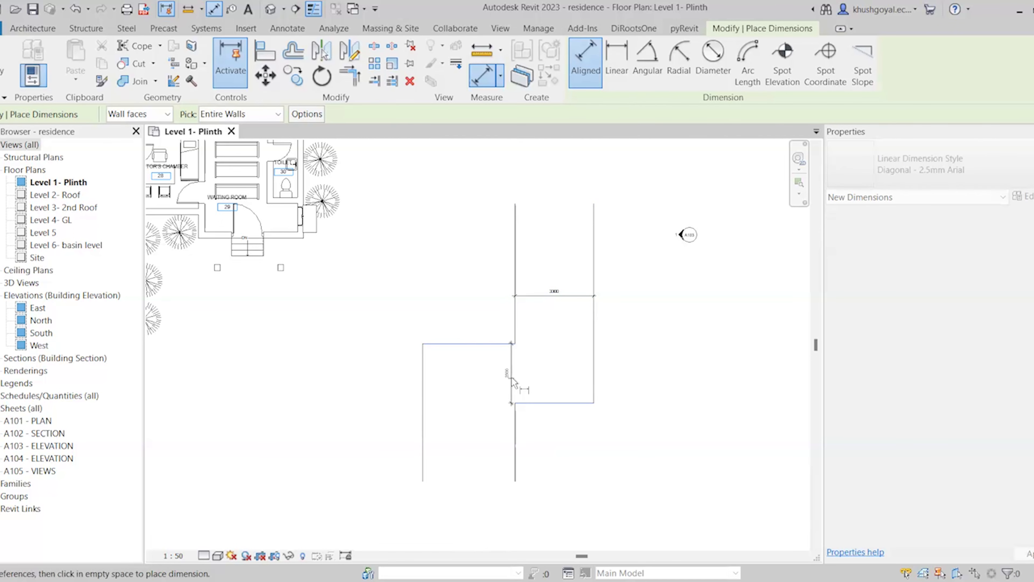
{"action": "left_click", "coordinate": [512, 374]}
{"action": "left_click", "coordinate": [424, 437]}
{"action": "left_click", "coordinate": [515, 452]}
{"action": "left_click", "coordinate": [478, 454]}
Exit the dimension tool and select the 3300 top dimension
{"action": "scroll", "coordinate": [469, 453], "scroll_direction": "up", "scroll_amount": 3}
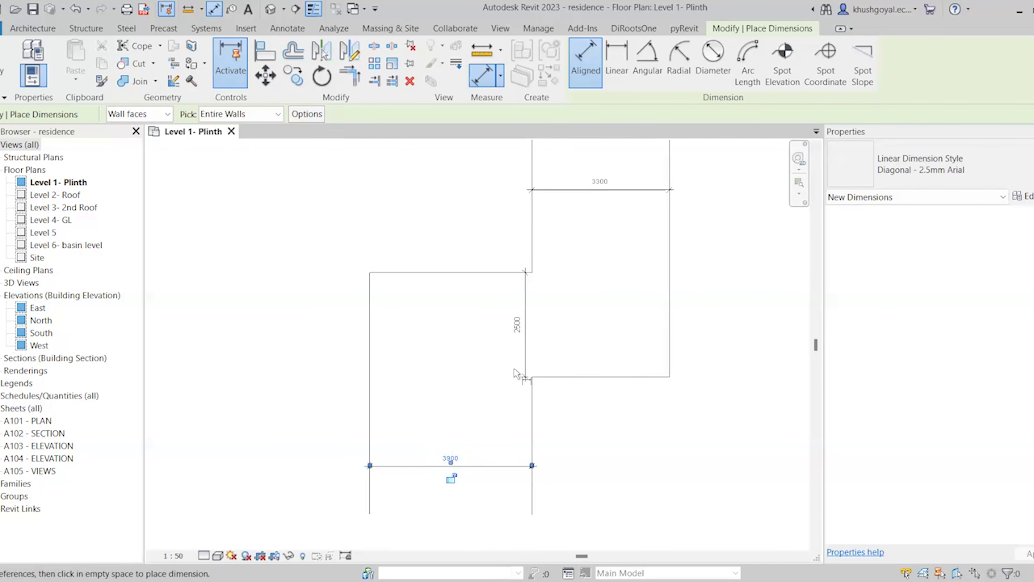
{"action": "key", "text": "Escape"}
{"action": "key", "text": "Escape"}
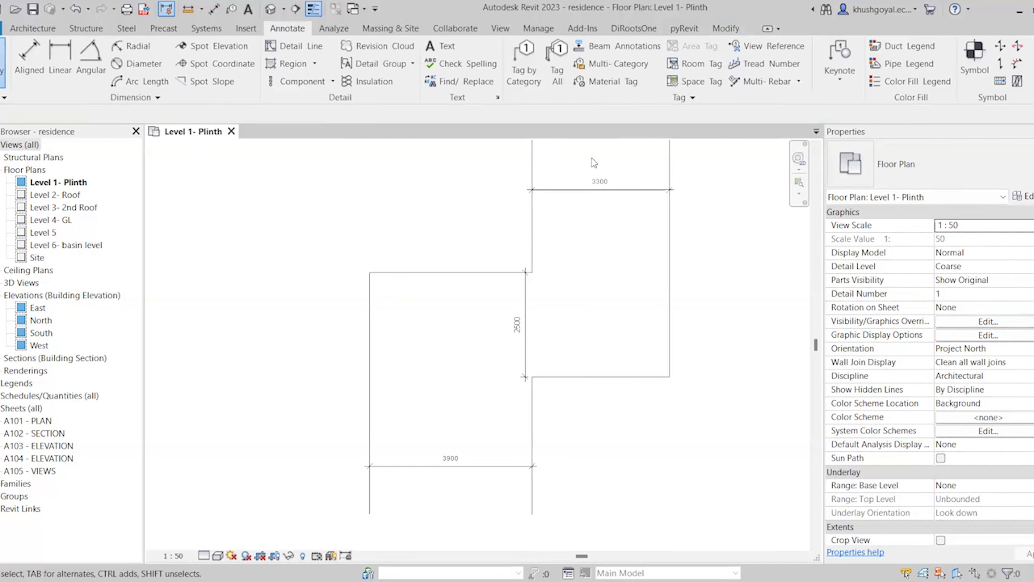
{"action": "left_click", "coordinate": [576, 190]}
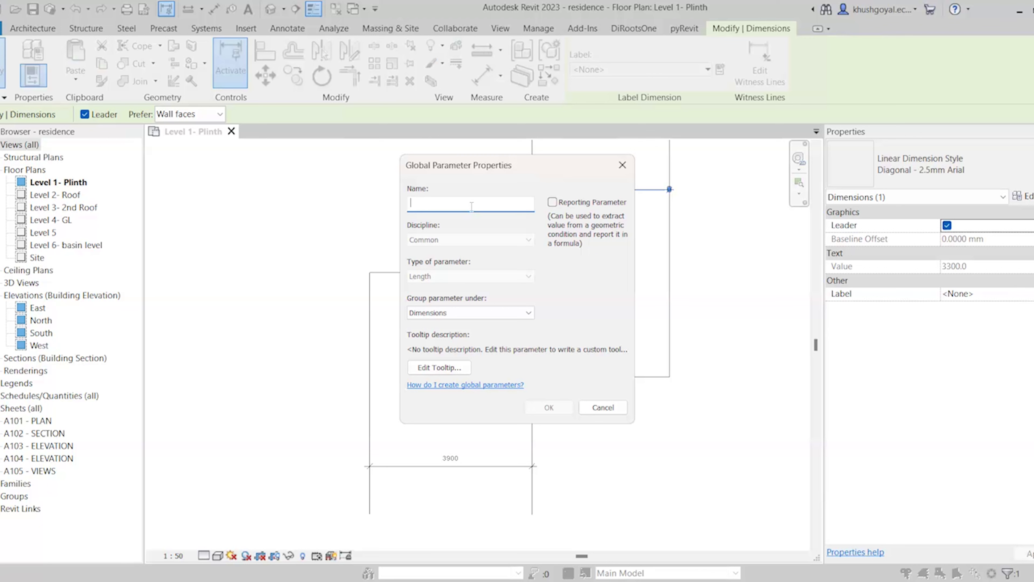
Create a new Corridor label parameter on the 3300 top dimension
{"action": "type", "text": "Corridor"}
{"action": "left_click", "coordinate": [551, 404]}
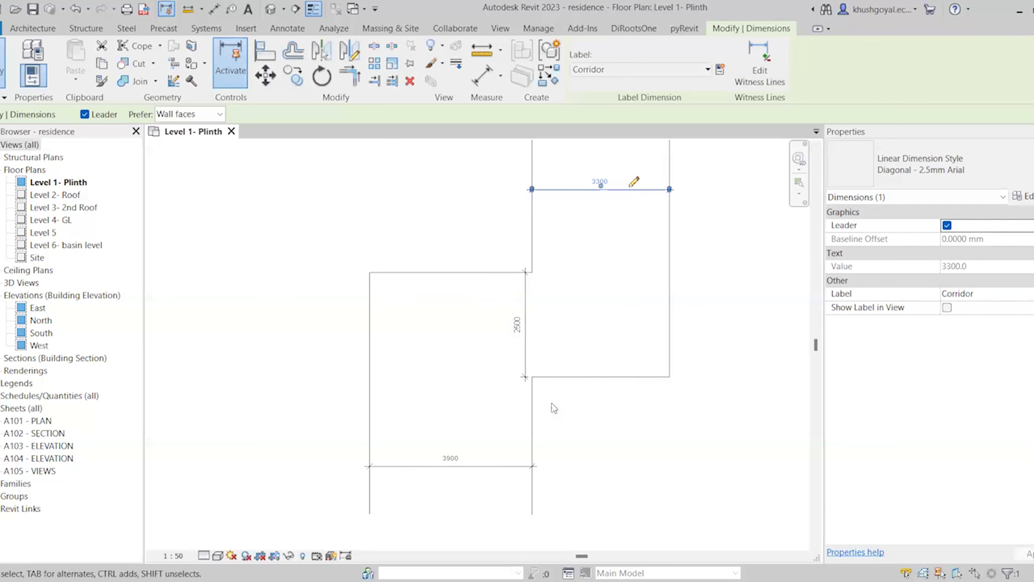
{"action": "scroll", "coordinate": [510, 361], "scroll_direction": "down", "scroll_amount": 3}
{"action": "scroll", "coordinate": [537, 282], "scroll_direction": "up", "scroll_amount": 2}
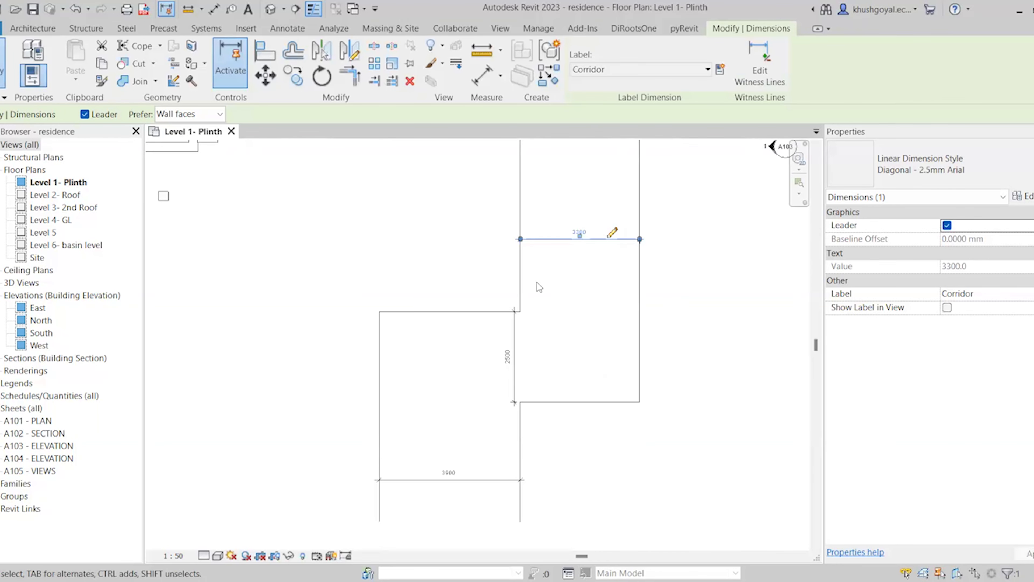
{"action": "left_click", "coordinate": [537, 282]}
{"action": "scroll", "coordinate": [591, 226], "scroll_direction": "up", "scroll_amount": 3}
{"action": "left_click", "coordinate": [612, 245]}
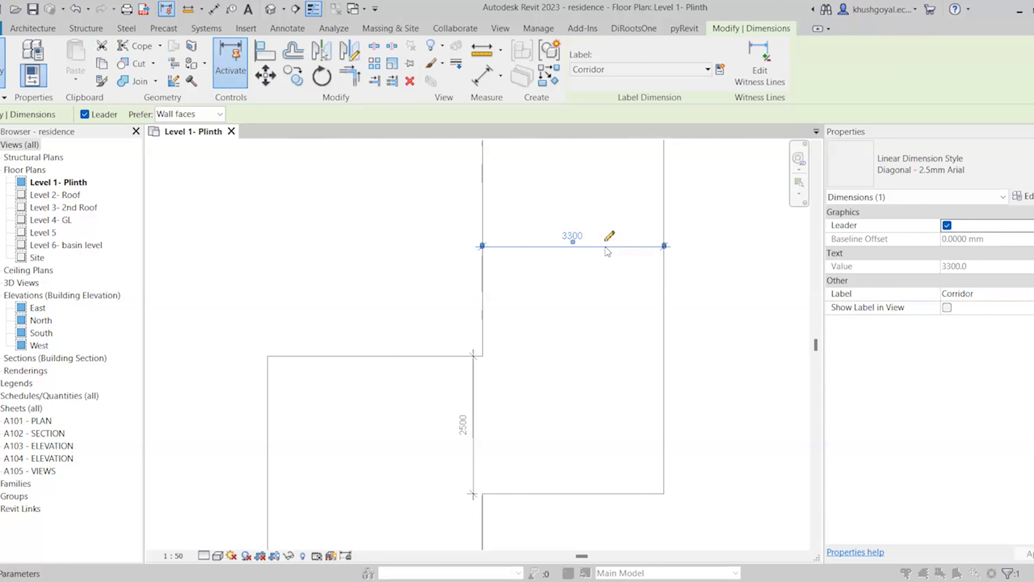
Change the Corridor global parameter value from 3300 to 1800
{"action": "left_click", "coordinate": [609, 236]}
{"action": "left_click", "coordinate": [509, 198]}
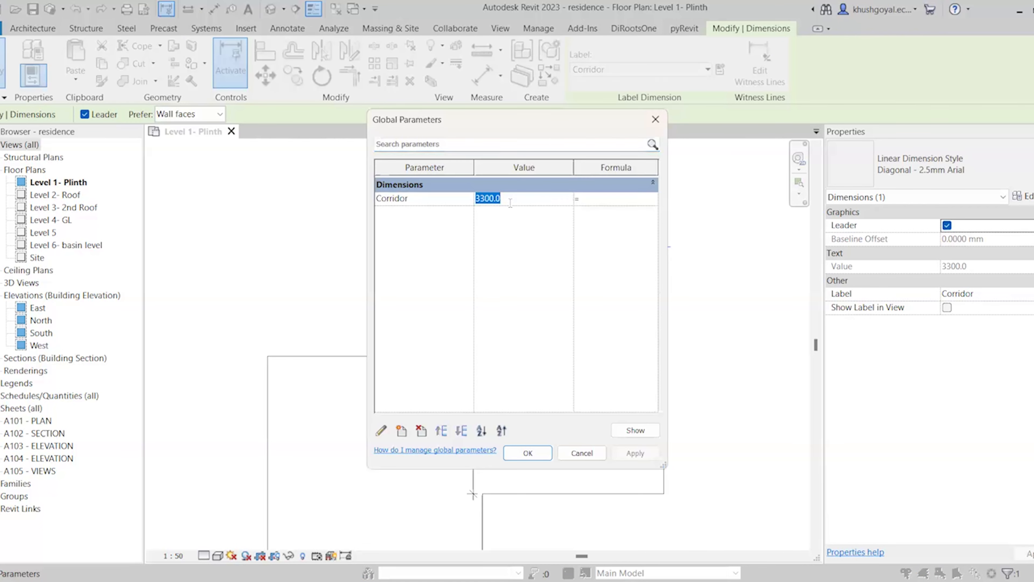
{"action": "type", "text": "1800"}
{"action": "left_click", "coordinate": [519, 454]}
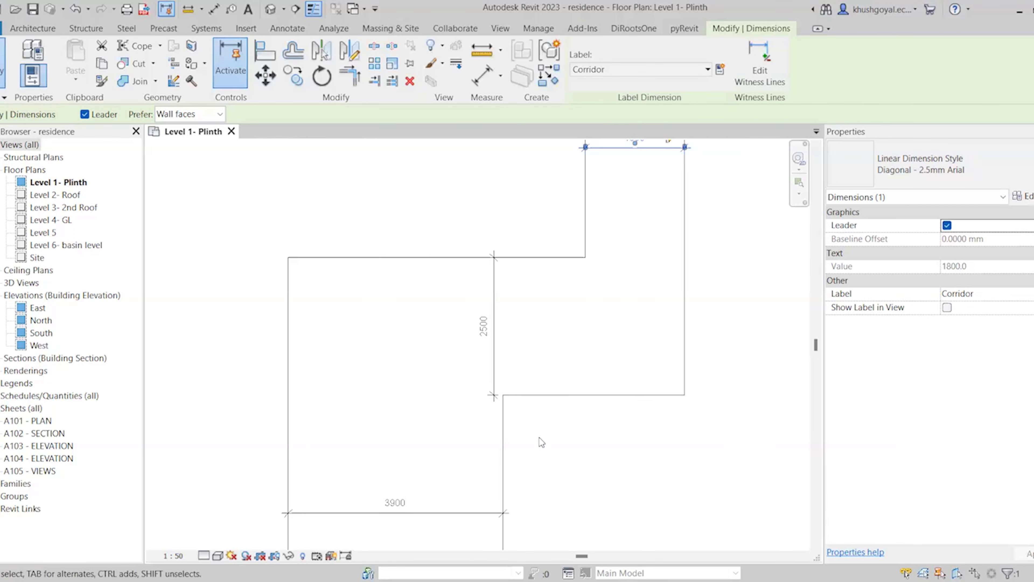
{"action": "scroll", "coordinate": [539, 439], "scroll_direction": "down", "scroll_amount": 2}
{"action": "left_click", "coordinate": [676, 301]}
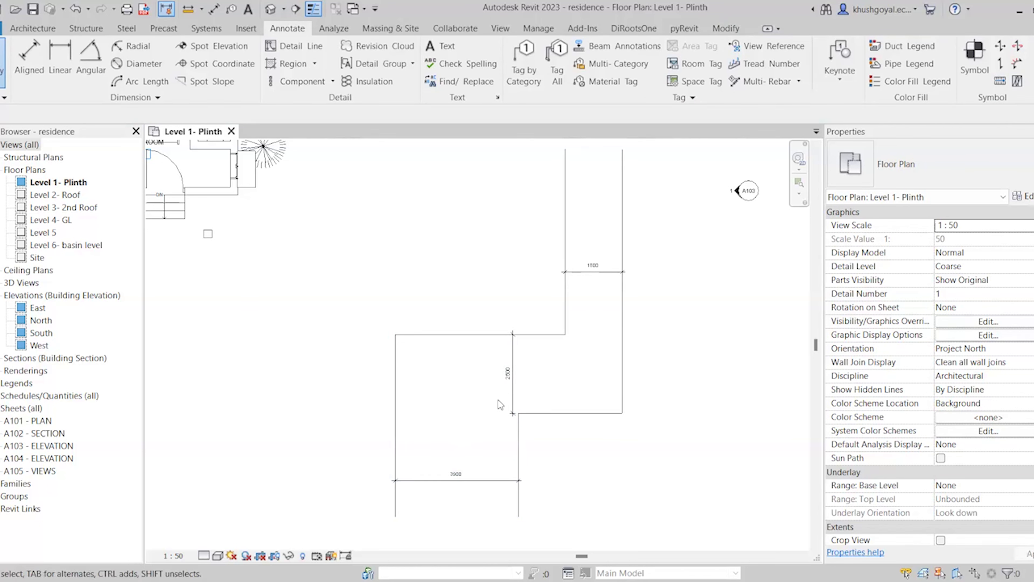
Apply the Corridor label to the 2500 and 3900 dimensions so both read 1800
{"action": "left_click", "coordinate": [512, 371]}
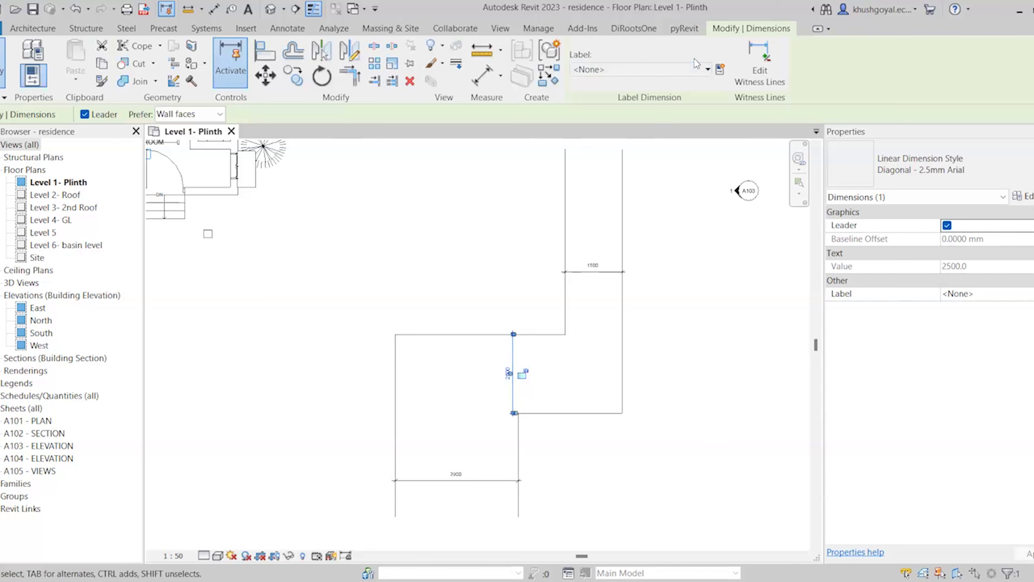
{"action": "left_click", "coordinate": [692, 70]}
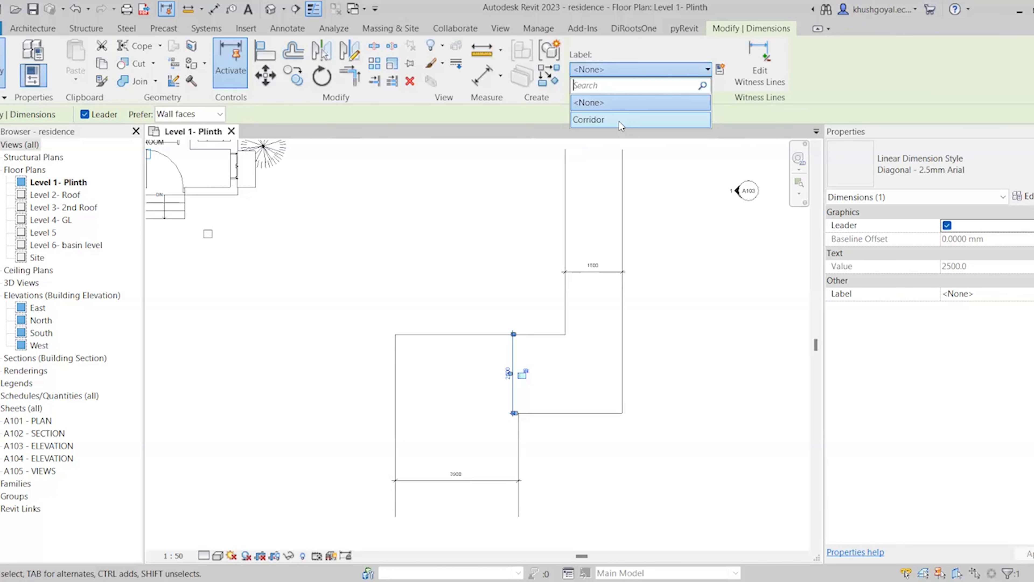
{"action": "left_click", "coordinate": [619, 121]}
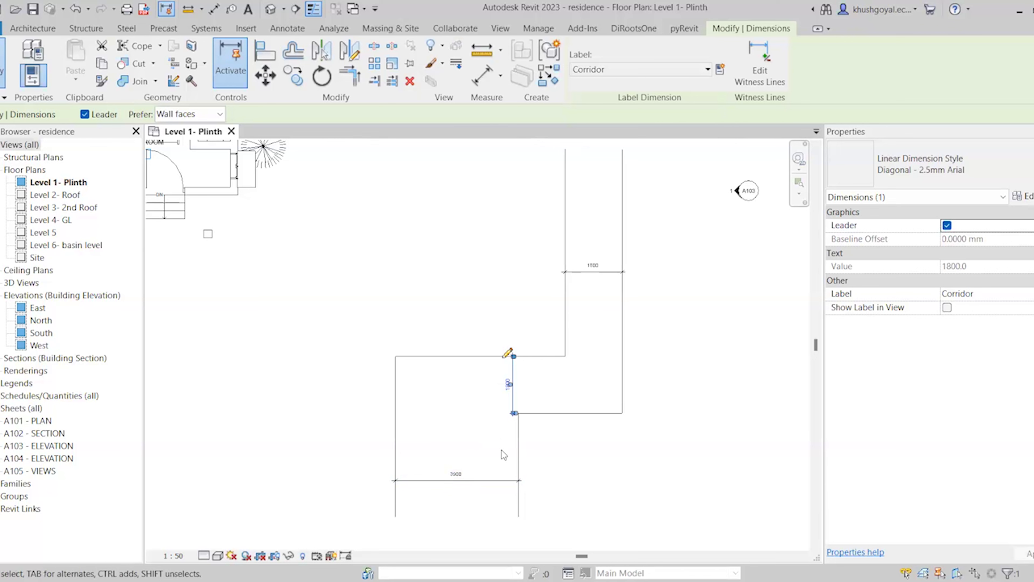
{"action": "left_click", "coordinate": [508, 482]}
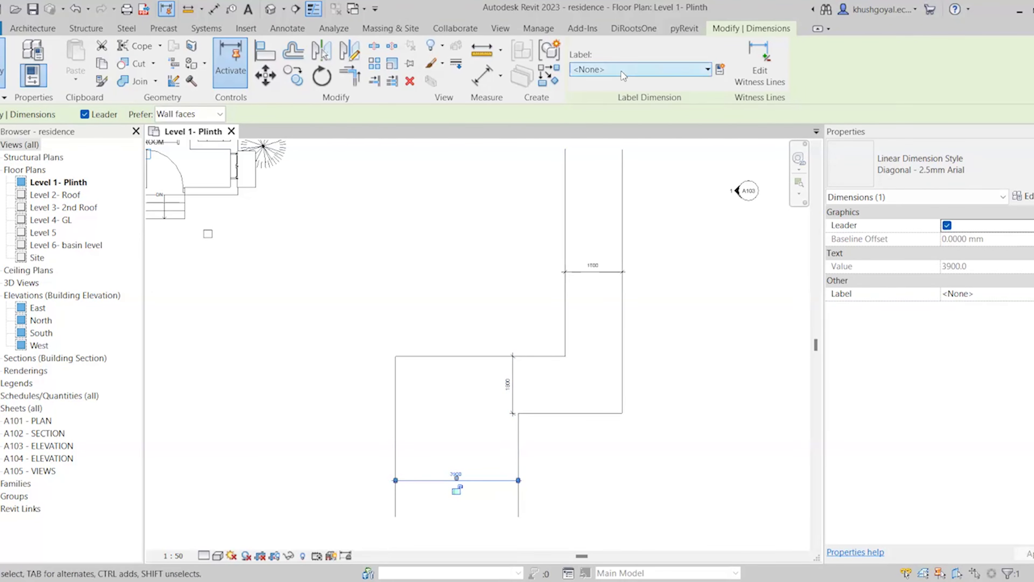
{"action": "left_click", "coordinate": [619, 80]}
{"action": "left_click", "coordinate": [602, 121]}
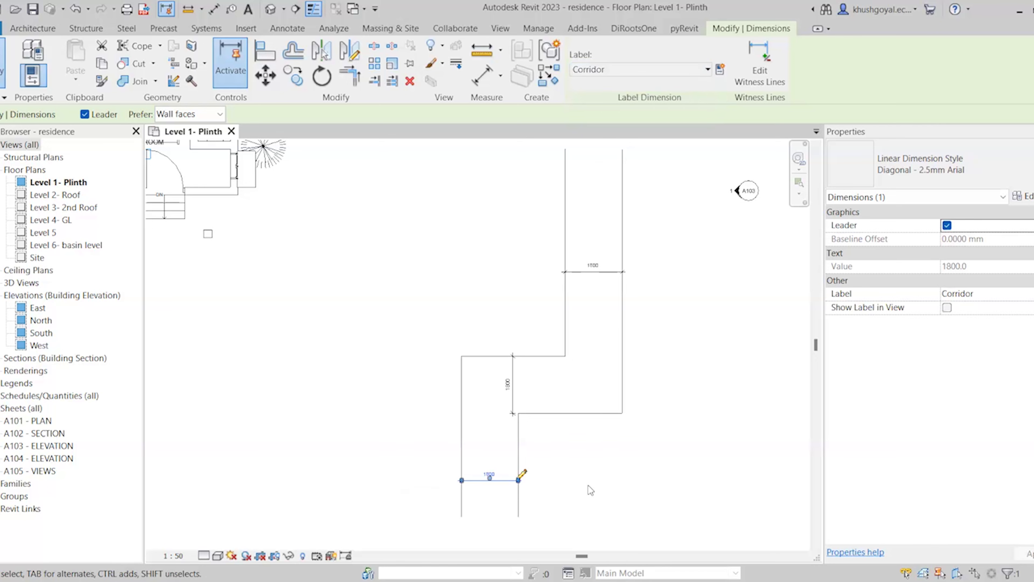
{"action": "left_click", "coordinate": [563, 425]}
{"action": "scroll", "coordinate": [493, 427], "scroll_direction": "down", "scroll_amount": 2}
{"action": "scroll", "coordinate": [494, 427], "scroll_direction": "up", "scroll_amount": 1}
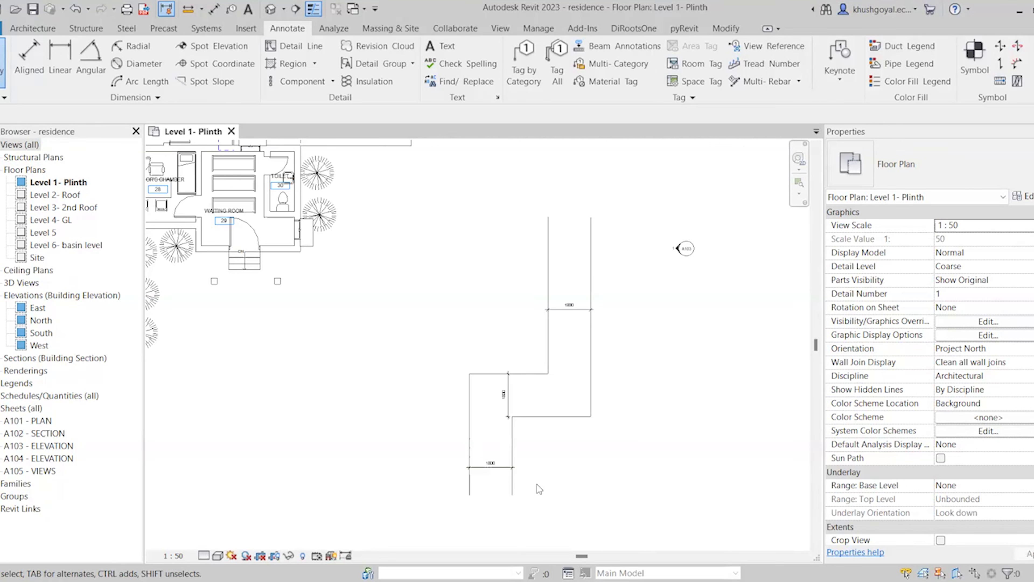
Place a 90° angular dimension between the vertical and horizontal walls beside Bedroom 17
{"action": "scroll", "coordinate": [738, 424], "scroll_direction": "down", "scroll_amount": 3}
{"action": "middle_click_drag", "start_coordinate": [559, 431], "coordinate": [652, 518]}
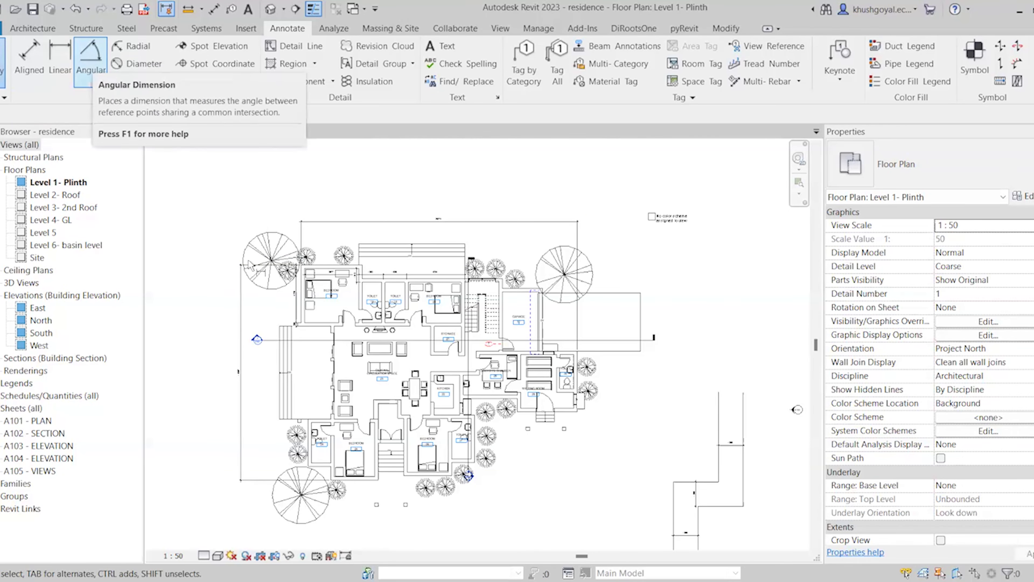
{"action": "left_click", "coordinate": [90, 61]}
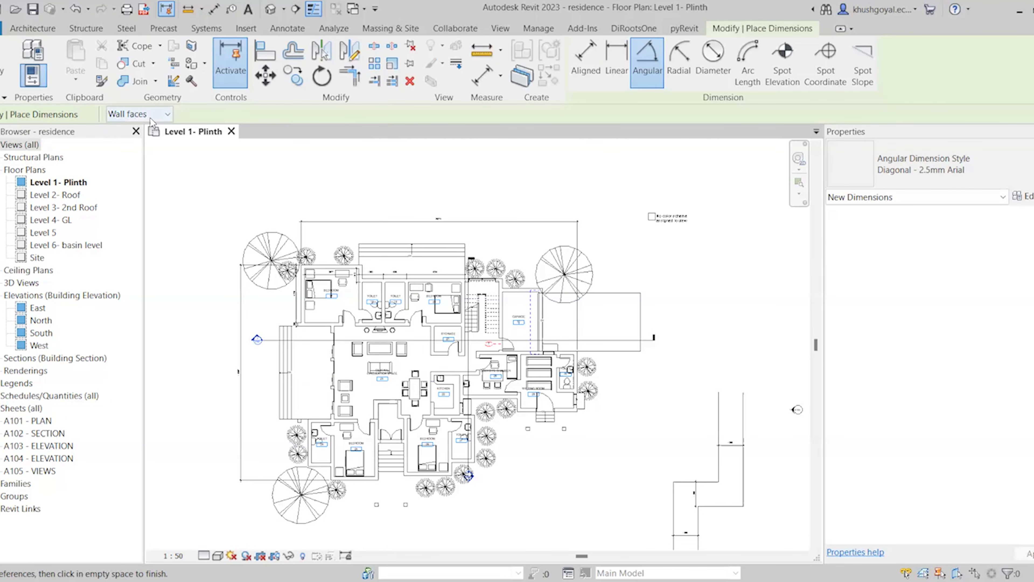
{"action": "scroll", "coordinate": [326, 332], "scroll_direction": "up", "scroll_amount": 6}
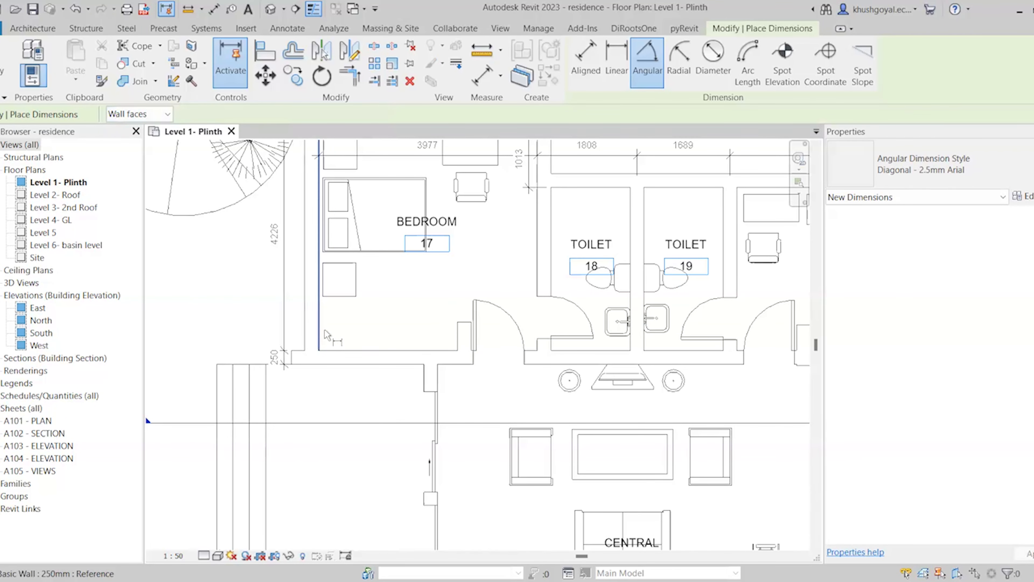
{"action": "left_click", "coordinate": [324, 331]}
{"action": "left_click", "coordinate": [345, 357]}
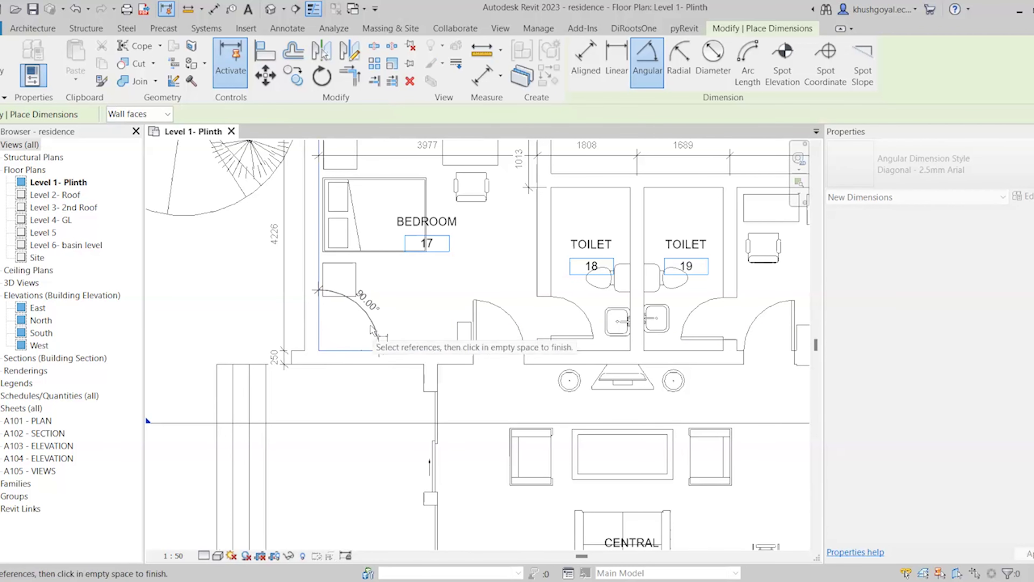
{"action": "left_click", "coordinate": [342, 326]}
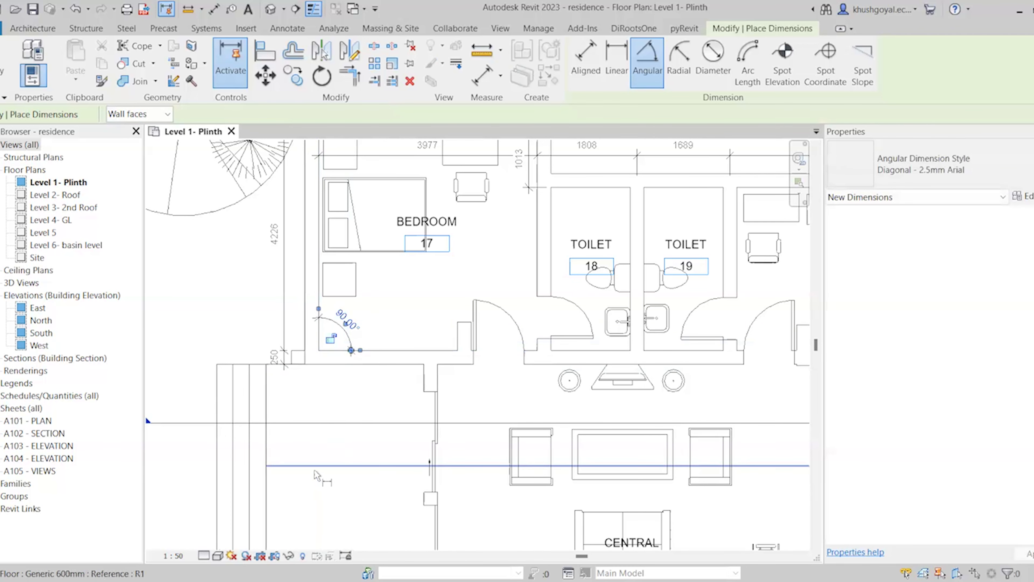
{"action": "scroll", "coordinate": [394, 289], "scroll_direction": "down", "scroll_amount": 3}
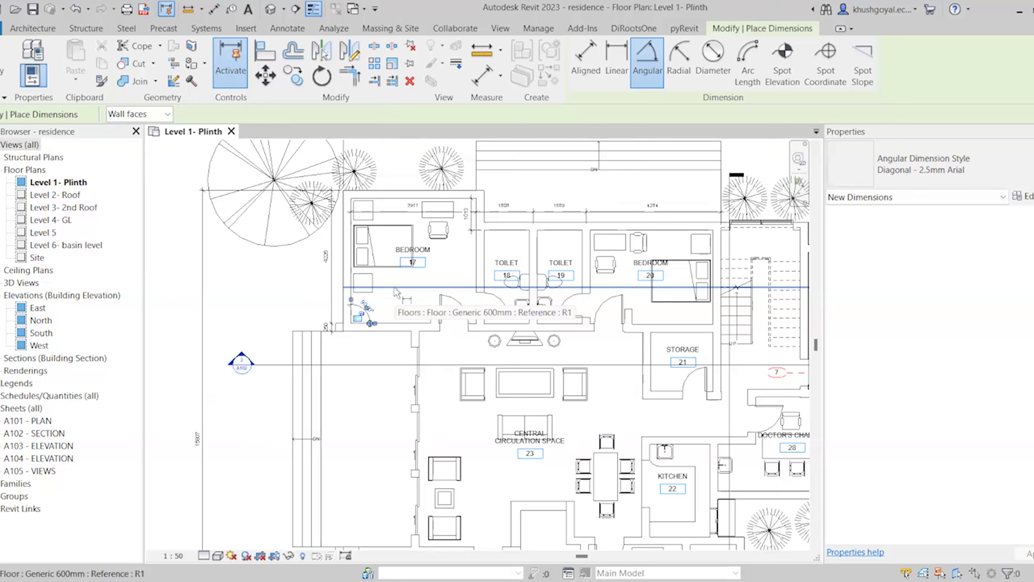
{"action": "scroll", "coordinate": [394, 292], "scroll_direction": "down", "scroll_amount": 5}
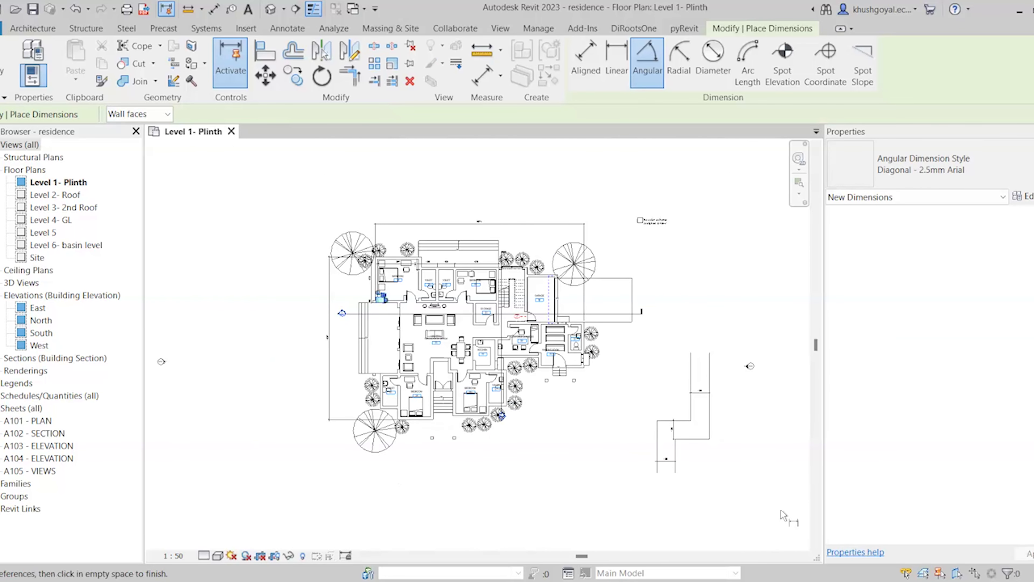
{"action": "scroll", "coordinate": [782, 514], "scroll_direction": "up", "scroll_amount": 4}
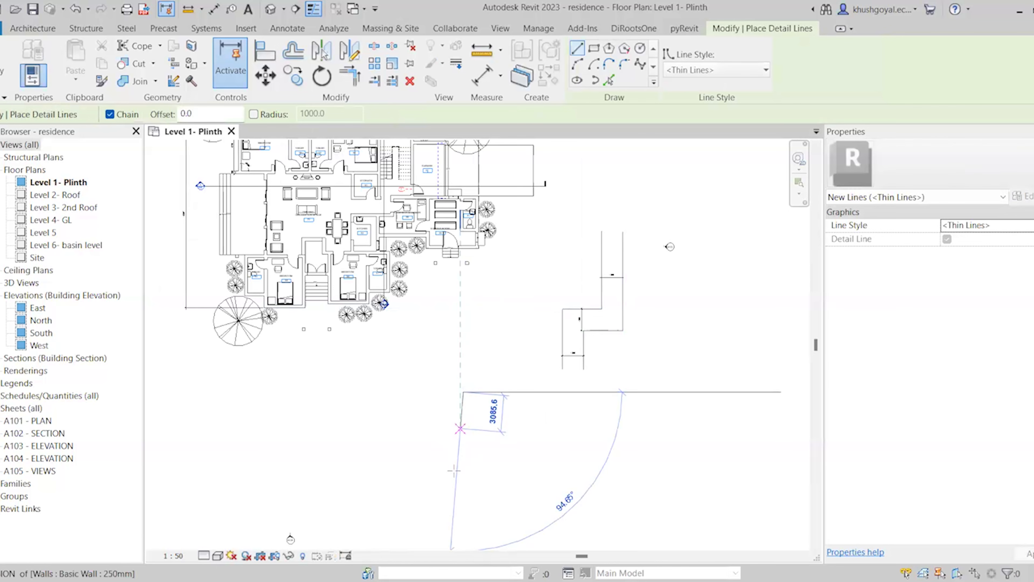
Finish the vertical and slanted detail lines below the building
{"action": "left_click", "coordinate": [463, 487]}
{"action": "left_click", "coordinate": [561, 461]}
{"action": "key", "text": "Escape"}
{"action": "key", "text": "Escape"}
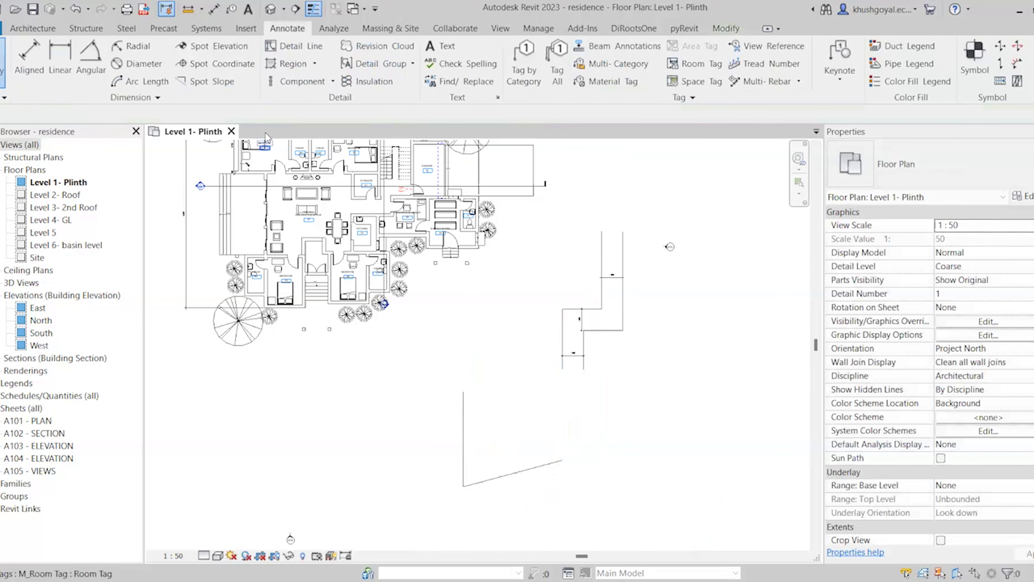
Dimension the 75° angle between the vertical and slanted detail lines
{"action": "left_click", "coordinate": [102, 83]}
{"action": "left_click", "coordinate": [463, 449]}
{"action": "left_click", "coordinate": [497, 477]}
{"action": "left_click", "coordinate": [483, 467]}
{"action": "key", "text": "Escape"}
{"action": "key", "text": "Escape"}
Select the top 1800 Corridor dimension
{"action": "scroll", "coordinate": [479, 475], "scroll_direction": "up", "scroll_amount": 5}
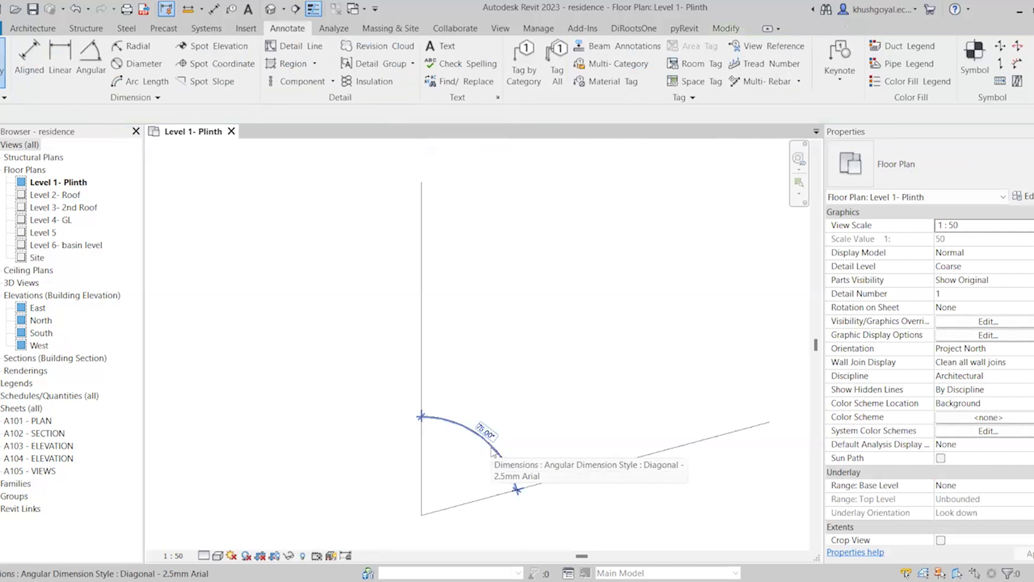
{"action": "scroll", "coordinate": [536, 456], "scroll_direction": "down", "scroll_amount": 3}
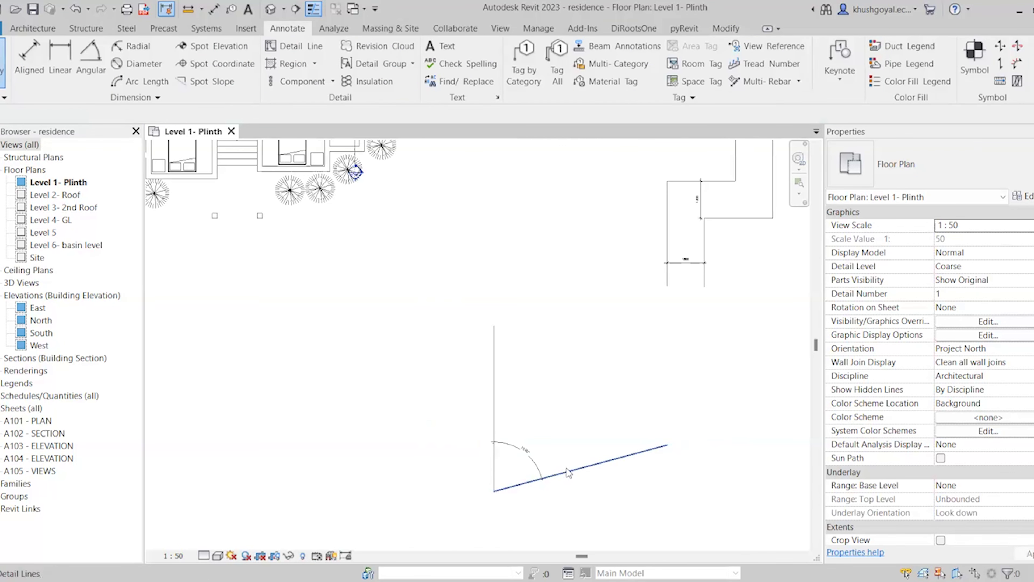
{"action": "scroll", "coordinate": [649, 354], "scroll_direction": "down", "scroll_amount": 3}
{"action": "scroll", "coordinate": [676, 298], "scroll_direction": "up", "scroll_amount": 5}
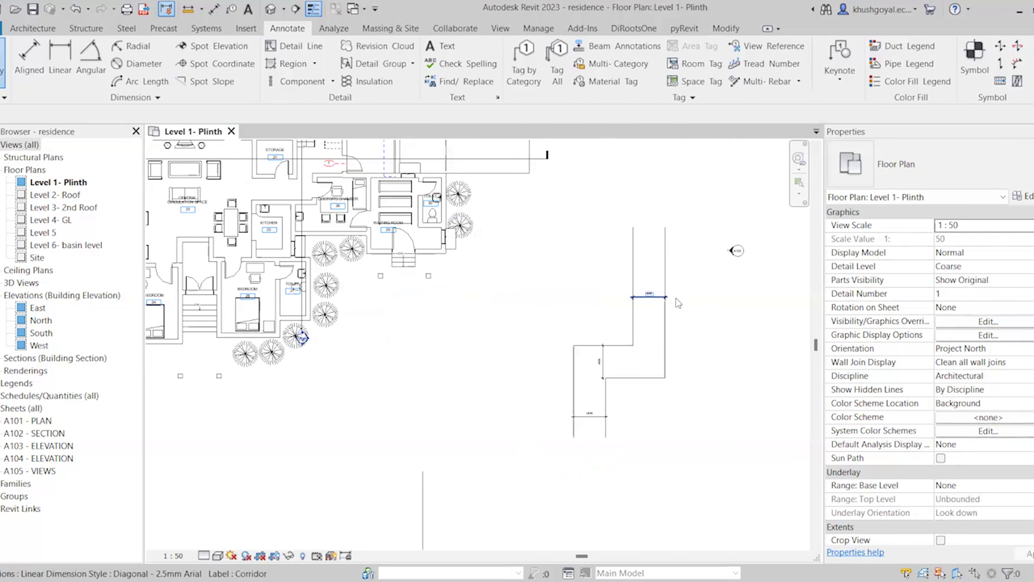
{"action": "scroll", "coordinate": [677, 298], "scroll_direction": "up", "scroll_amount": 4}
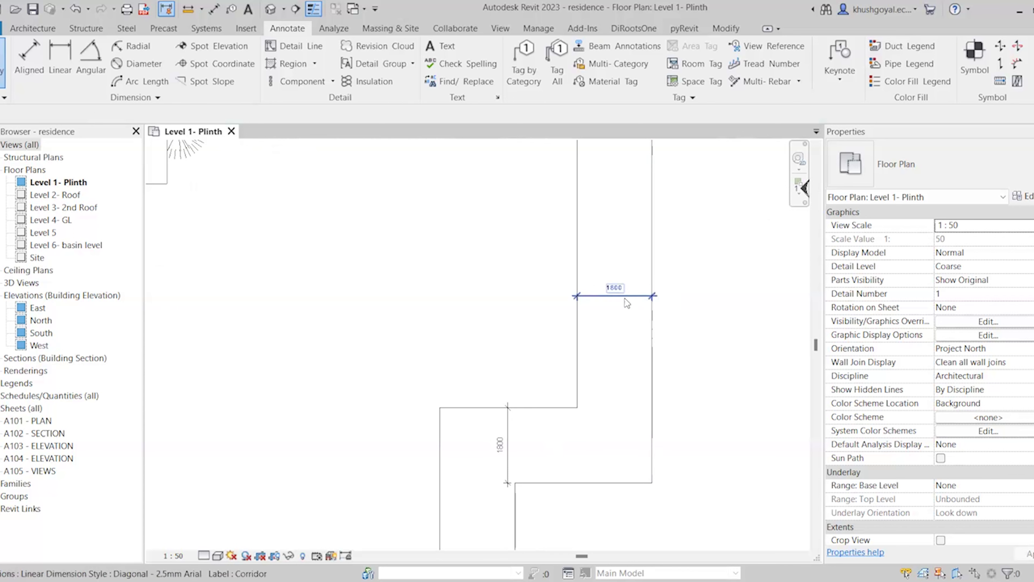
{"action": "left_click", "coordinate": [625, 298]}
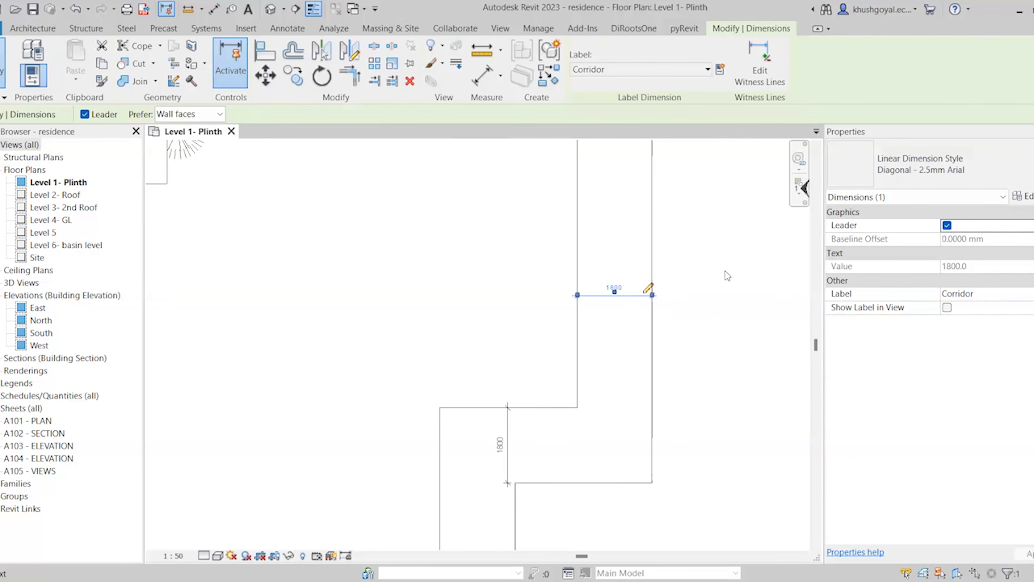
Duplicate the Diagonal - 2.5mm Arial dimension type as 'Diagonal - 3mm Arial'
{"action": "left_click", "coordinate": [1022, 196]}
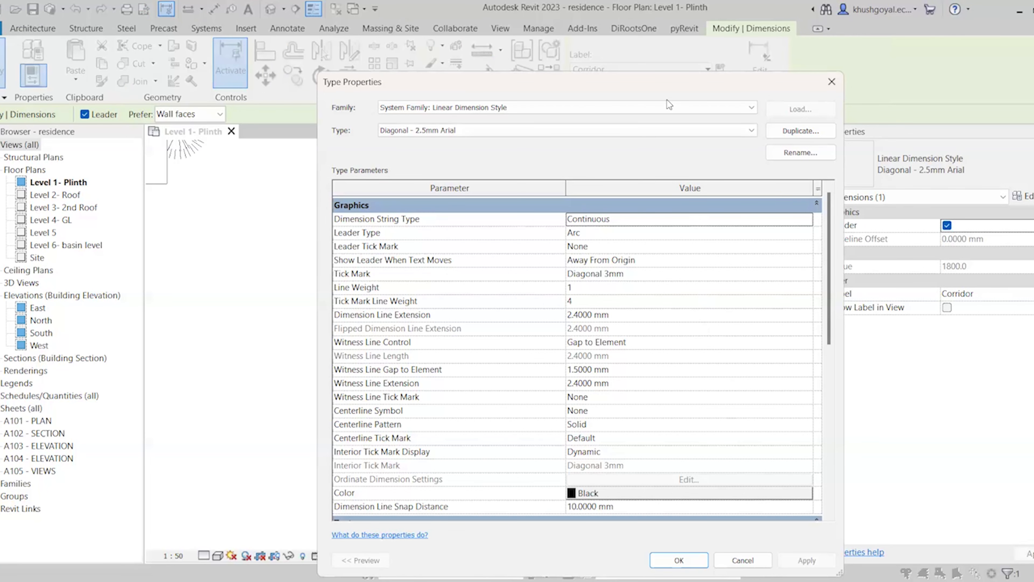
{"action": "left_click", "coordinate": [658, 130]}
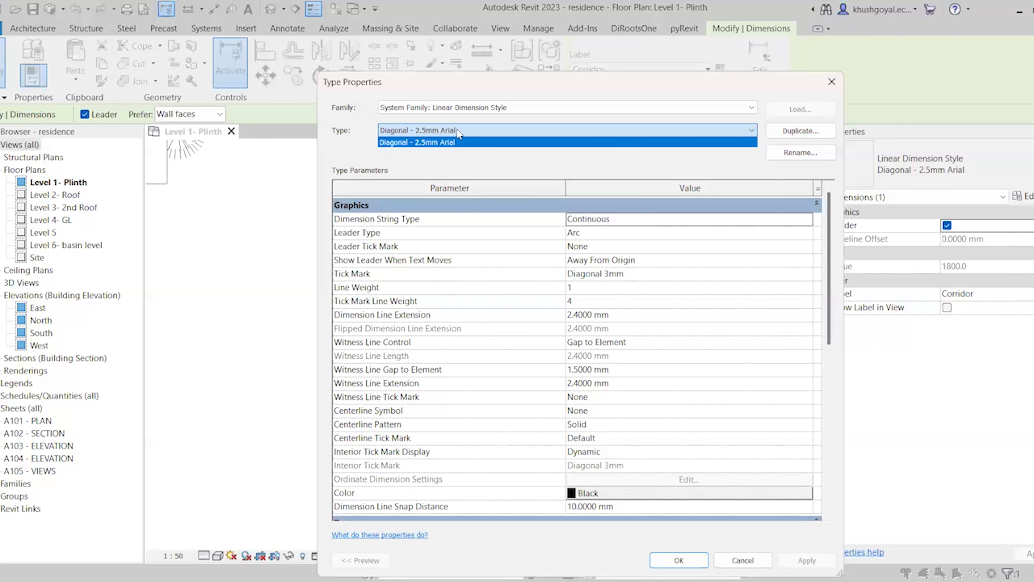
{"action": "left_click", "coordinate": [785, 138]}
{"action": "left_click", "coordinate": [785, 138]}
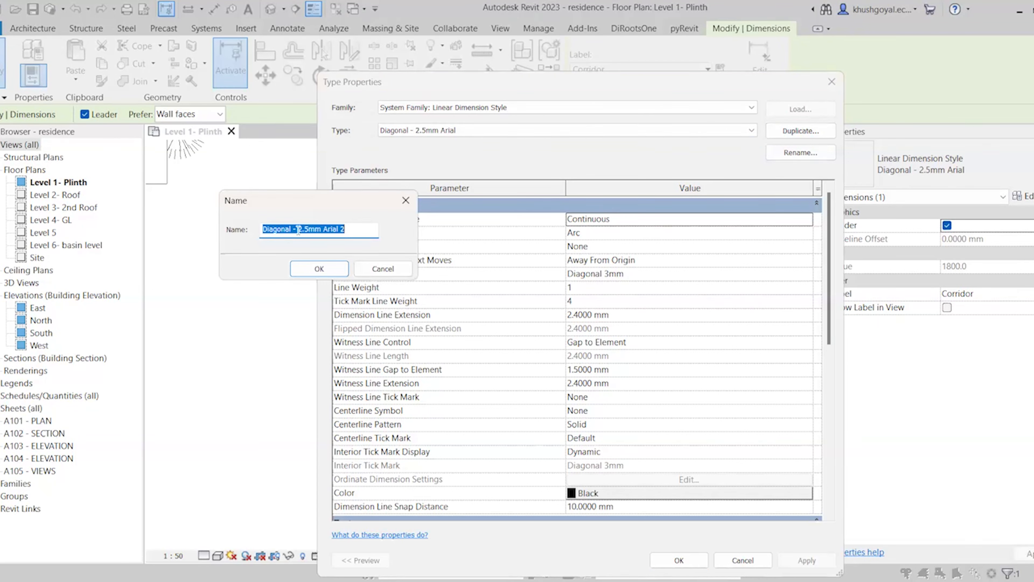
{"action": "left_click_drag", "start_coordinate": [298, 229], "coordinate": [310, 231]}
{"action": "type", "text": "3"}
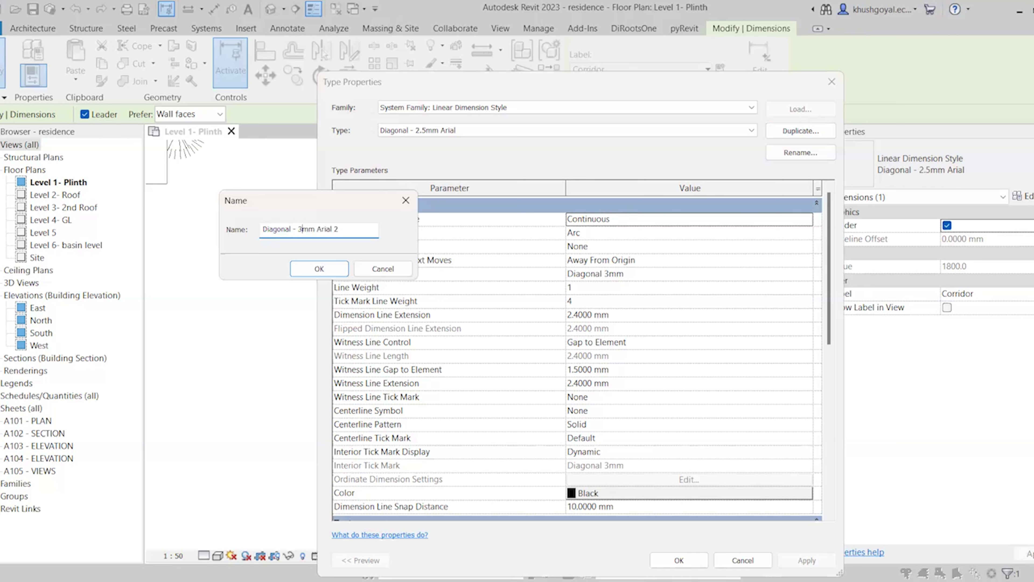
{"action": "left_click", "coordinate": [359, 230]}
{"action": "key", "text": "BackSpace"}
{"action": "key", "text": "BackSpace"}
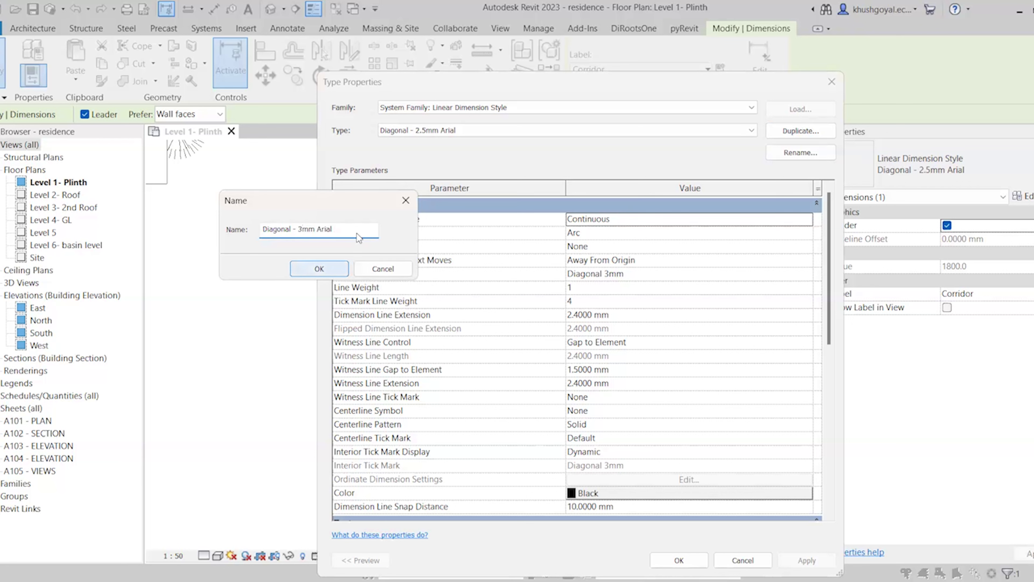
{"action": "left_click", "coordinate": [320, 271]}
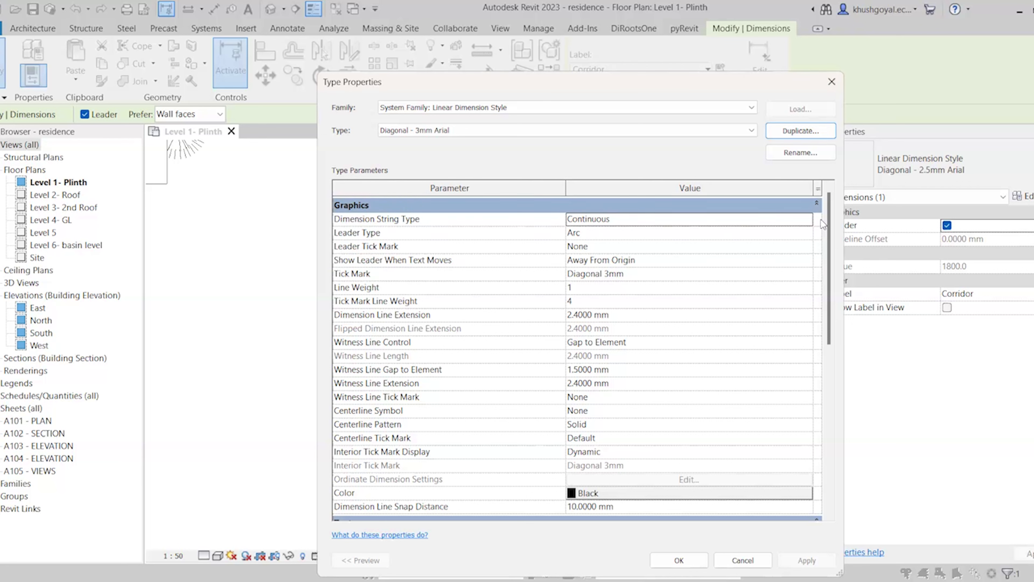
{"action": "left_click", "coordinate": [806, 221]}
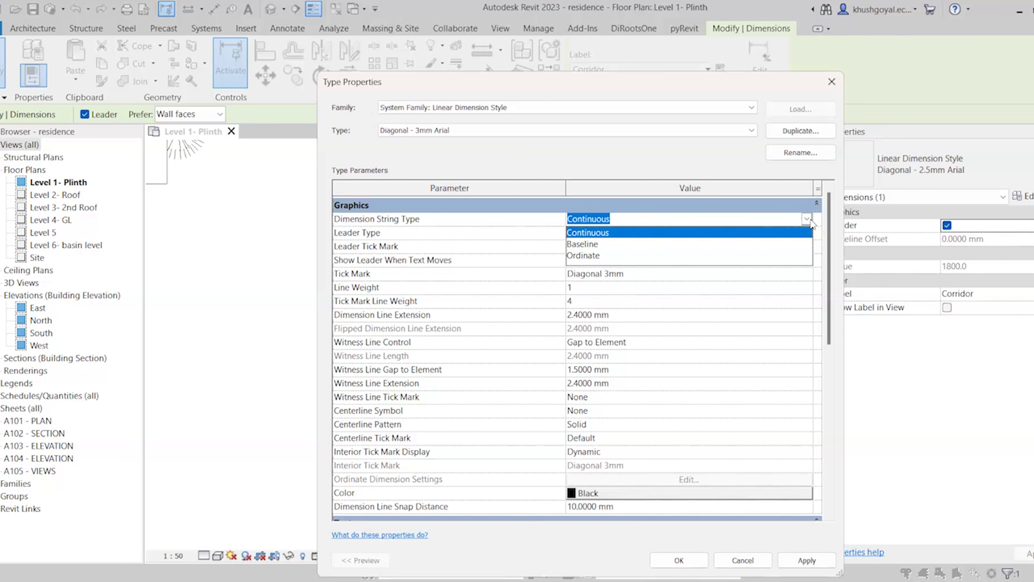
{"action": "left_click", "coordinate": [772, 233]}
{"action": "left_click", "coordinate": [805, 236]}
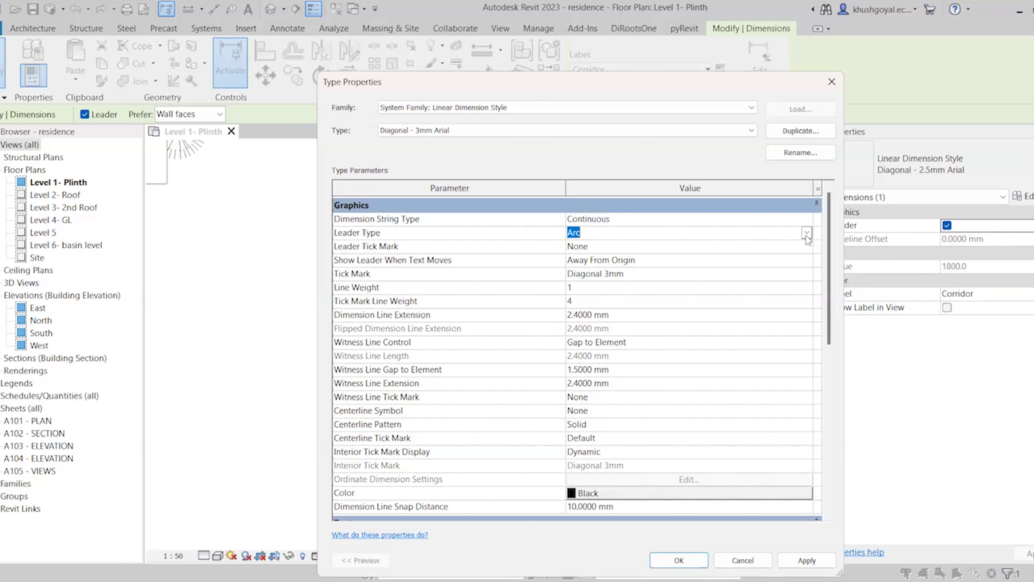
{"action": "left_click", "coordinate": [806, 235]}
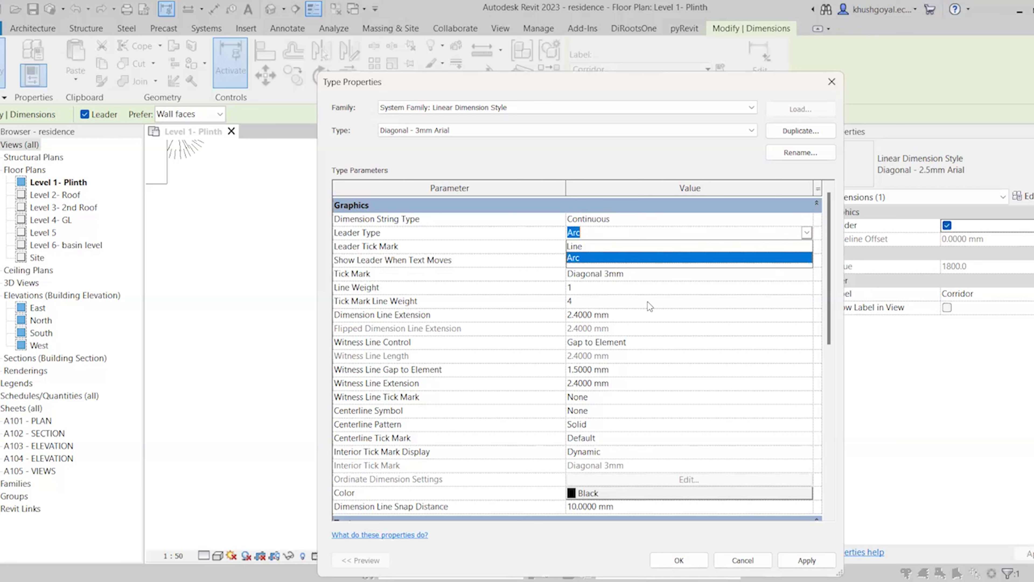
{"action": "left_click", "coordinate": [630, 265]}
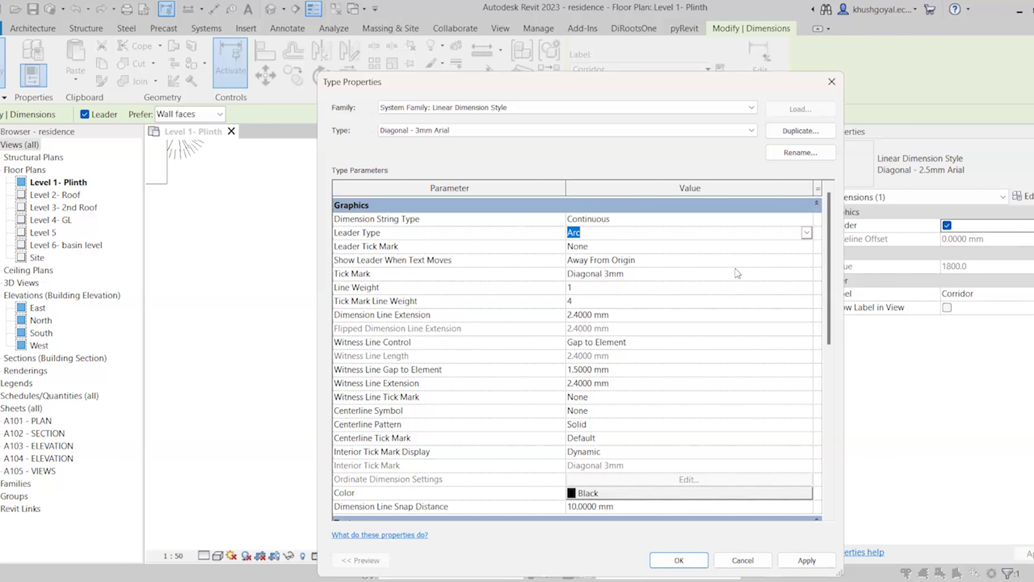
{"action": "left_click", "coordinate": [805, 260]}
{"action": "left_click", "coordinate": [807, 261]}
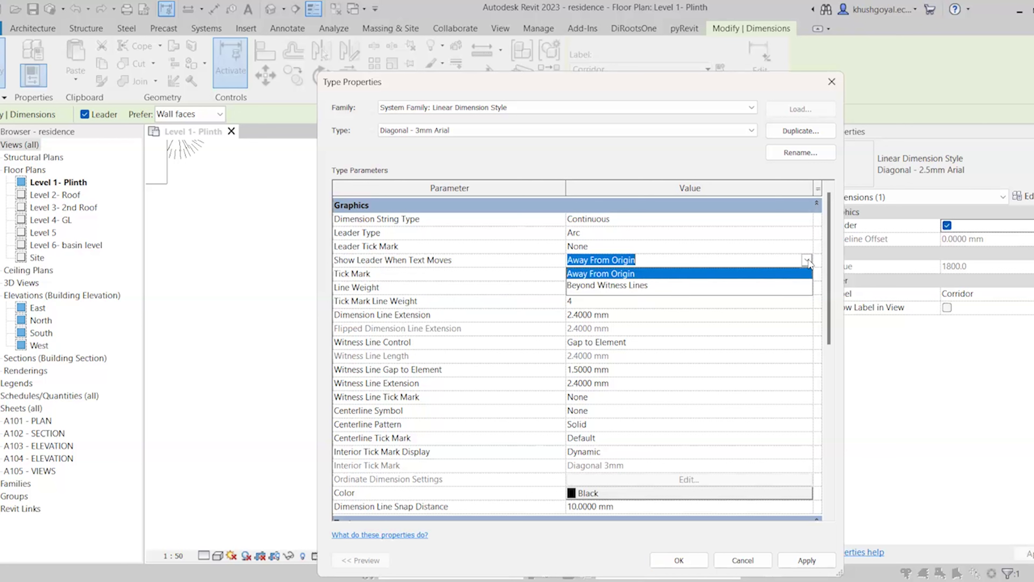
{"action": "left_click", "coordinate": [721, 274]}
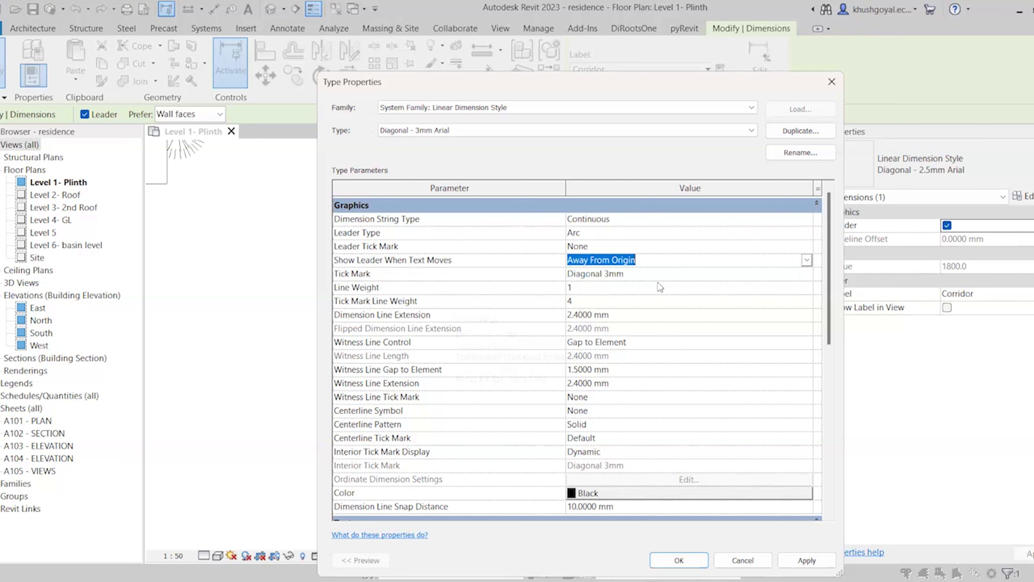
{"action": "left_click", "coordinate": [805, 274]}
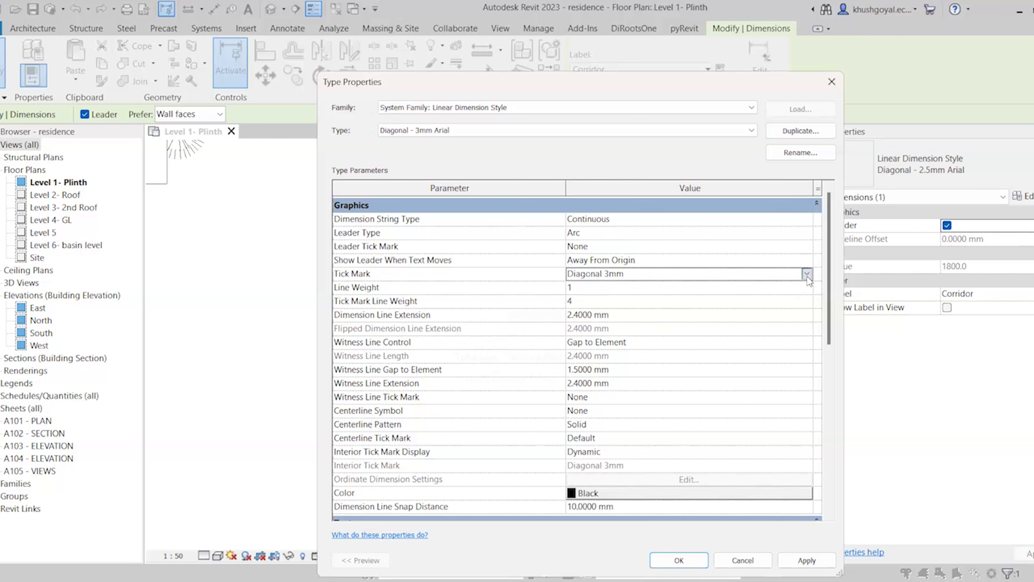
{"action": "left_click", "coordinate": [806, 274]}
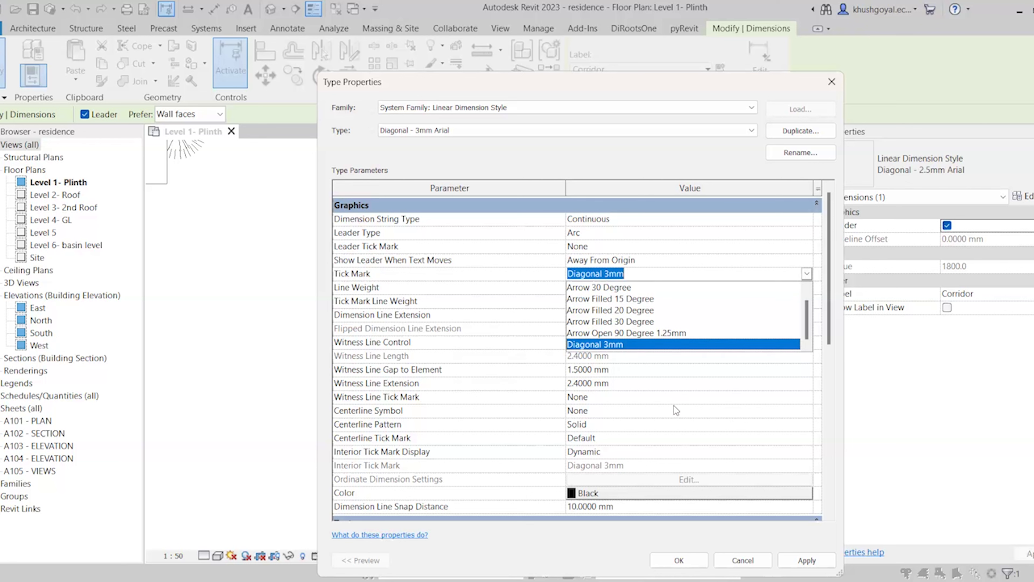
{"action": "left_click", "coordinate": [668, 344]}
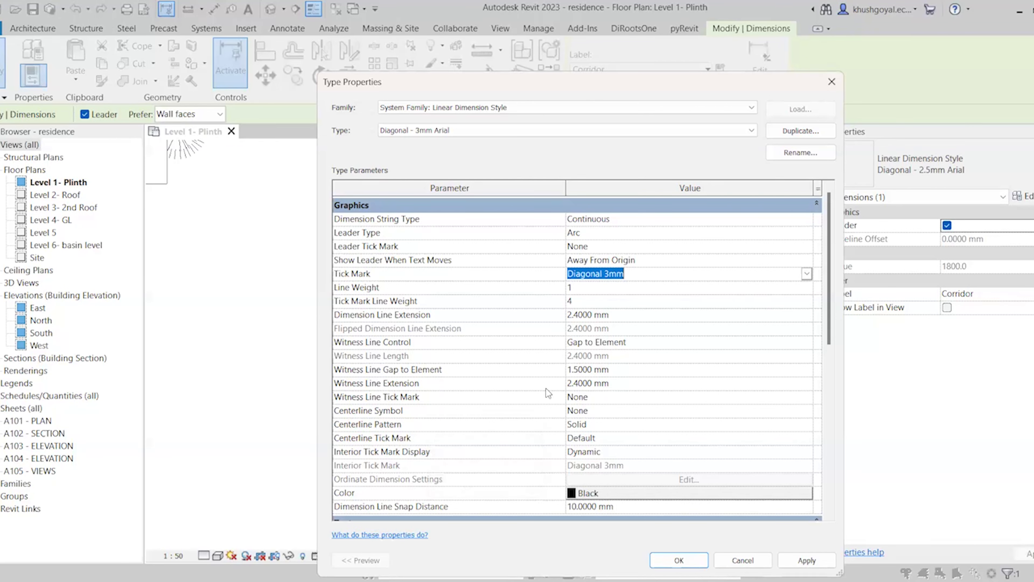
{"action": "scroll", "coordinate": [548, 382], "scroll_direction": "down", "scroll_amount": 1}
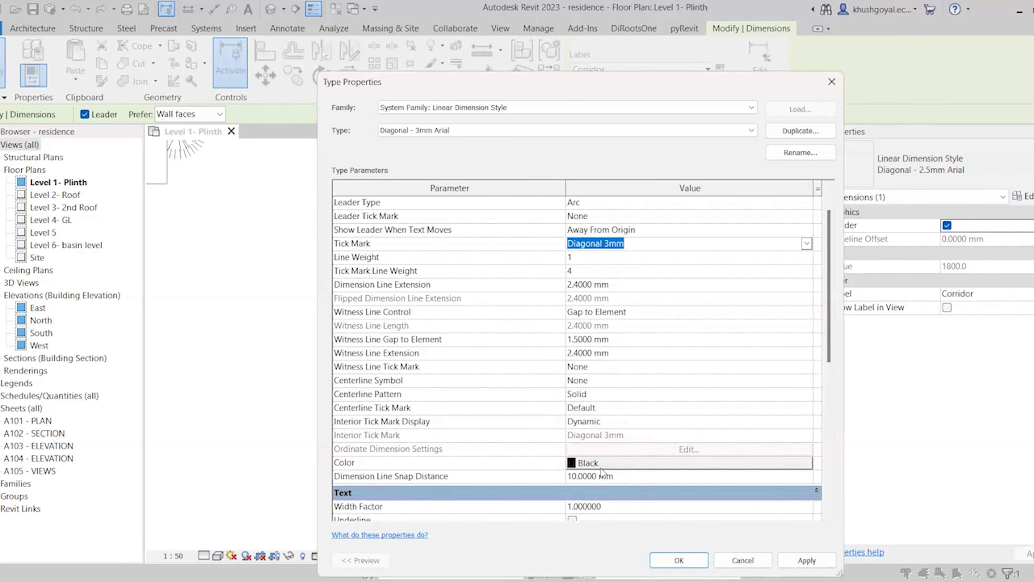
{"action": "scroll", "coordinate": [547, 426], "scroll_direction": "down", "scroll_amount": 3}
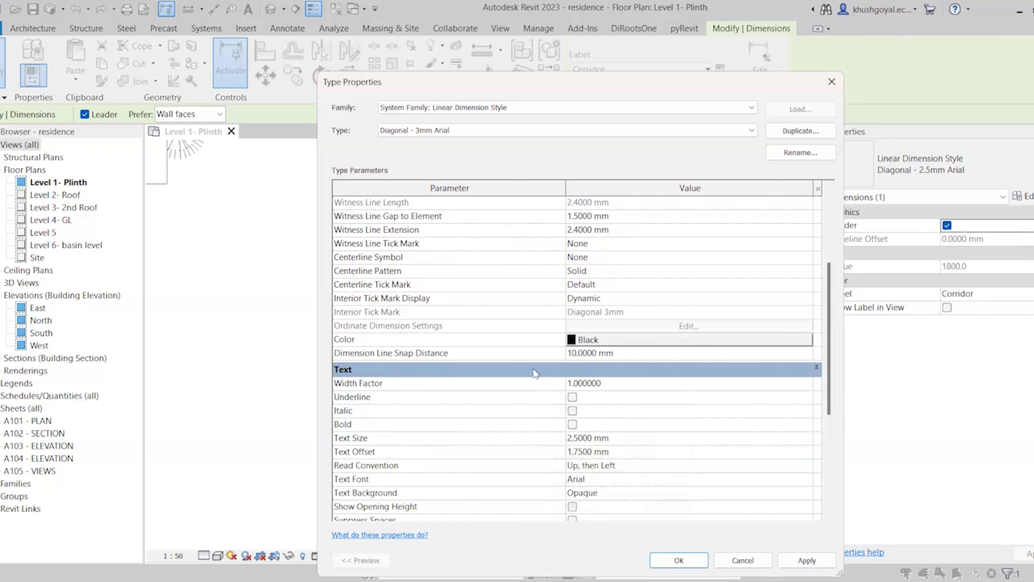
{"action": "scroll", "coordinate": [535, 368], "scroll_direction": "down", "scroll_amount": 1}
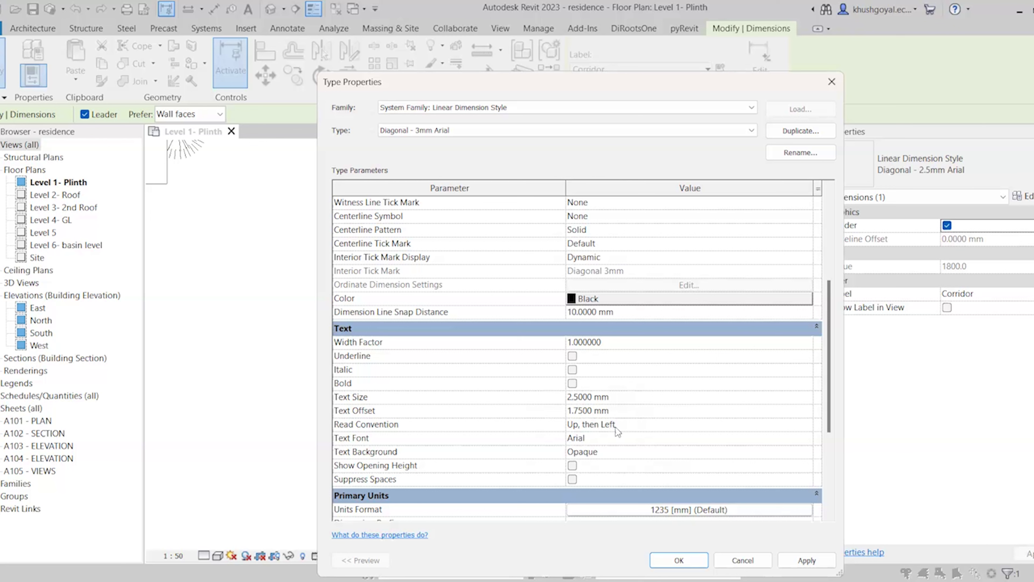
{"action": "left_click", "coordinate": [805, 426]}
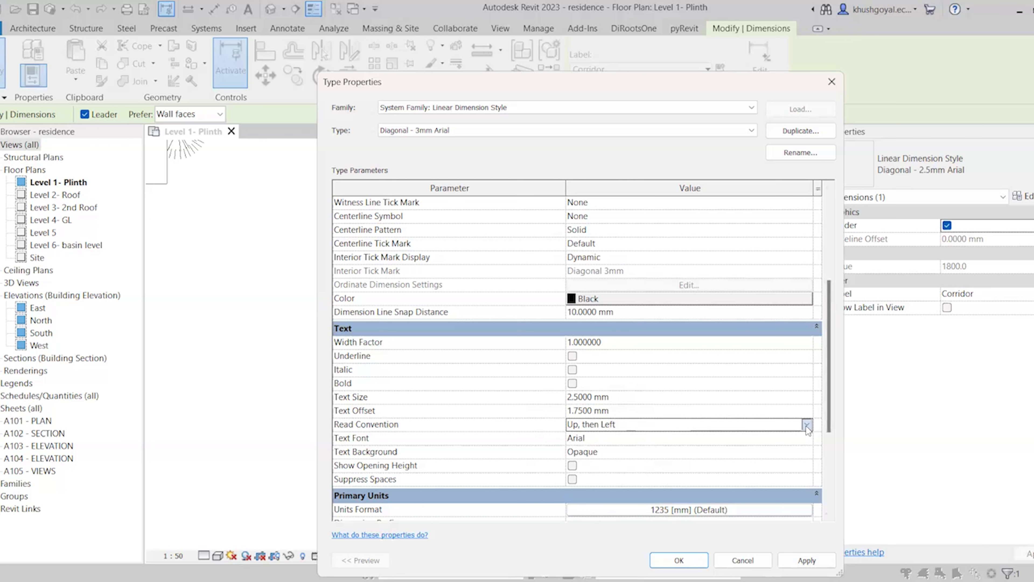
{"action": "left_click", "coordinate": [806, 424]}
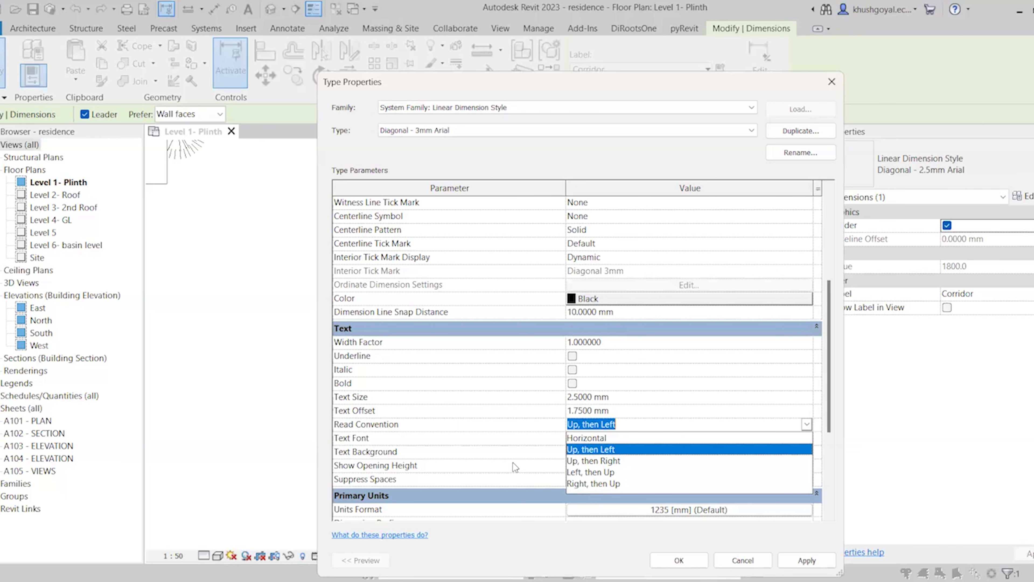
{"action": "scroll", "coordinate": [480, 426], "scroll_direction": "down", "scroll_amount": 3}
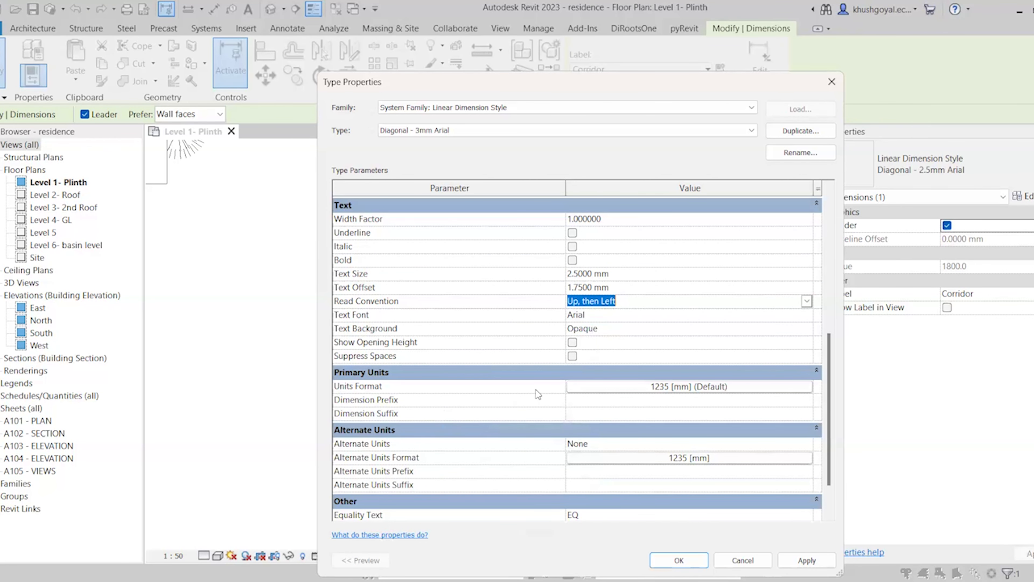
Give the type its own millimetre units format instead of the project settings
{"action": "left_click", "coordinate": [661, 388]}
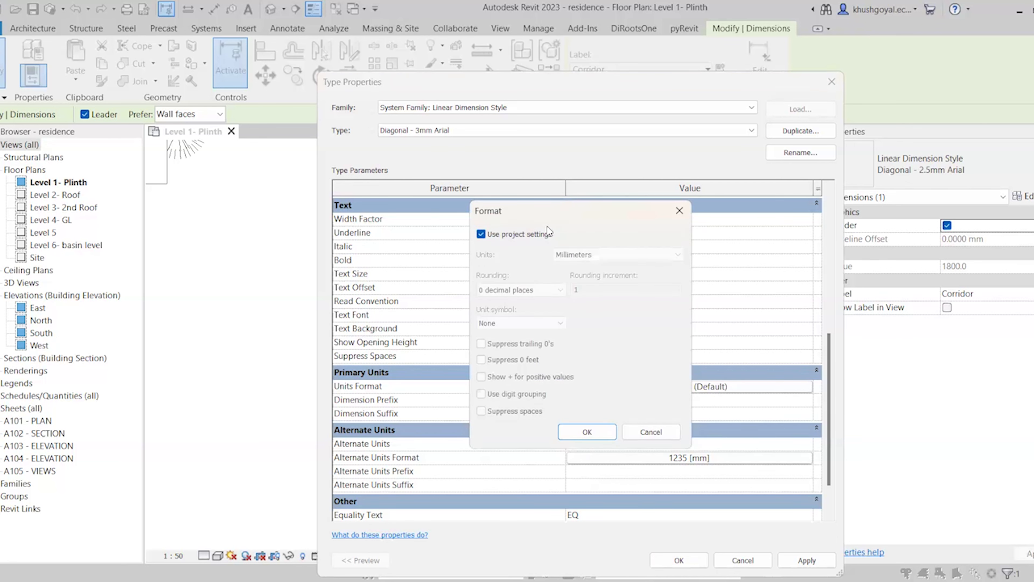
{"action": "left_click", "coordinate": [533, 235]}
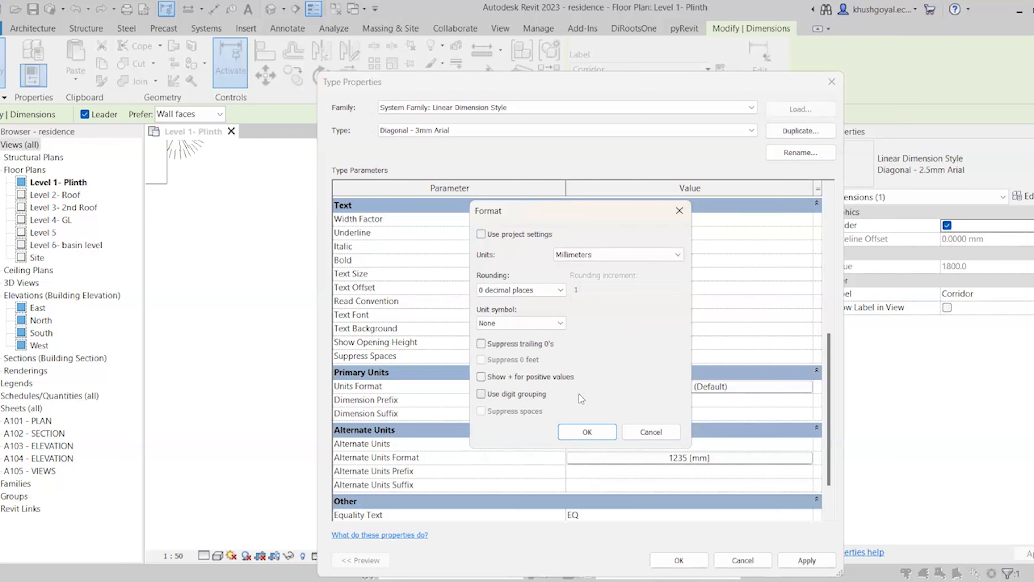
{"action": "left_click", "coordinate": [587, 431]}
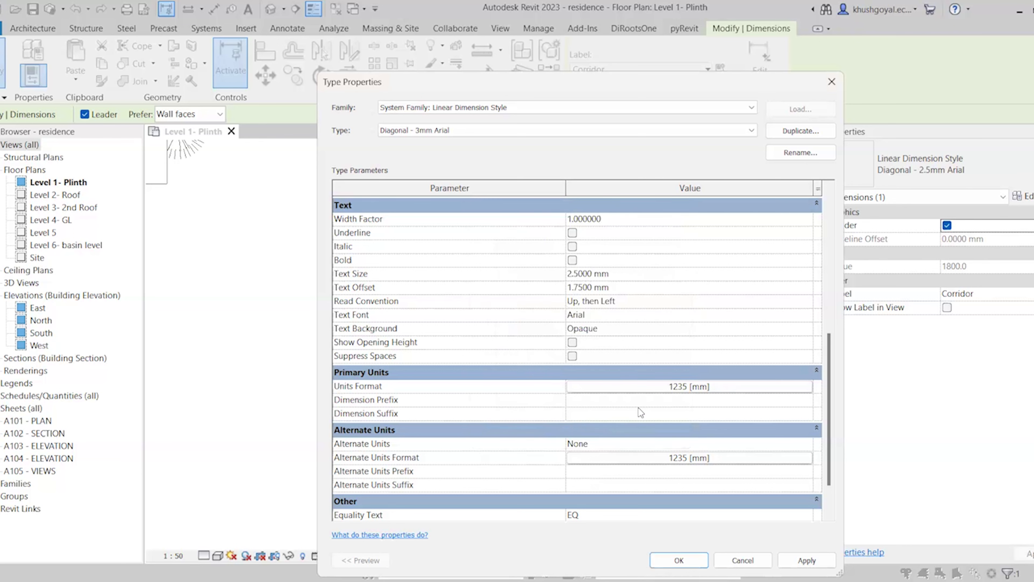
{"action": "left_click", "coordinate": [644, 400]}
{"action": "left_click", "coordinate": [639, 415]}
Keep Alternate Units set to None without changing its format
{"action": "scroll", "coordinate": [515, 369], "scroll_direction": "down", "scroll_amount": 1}
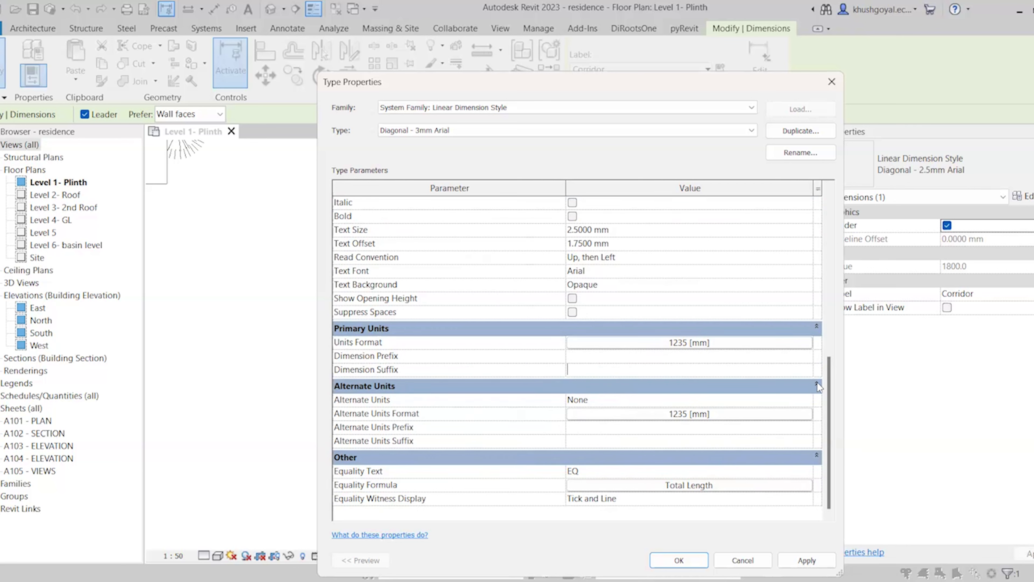
{"action": "left_click", "coordinate": [802, 402]}
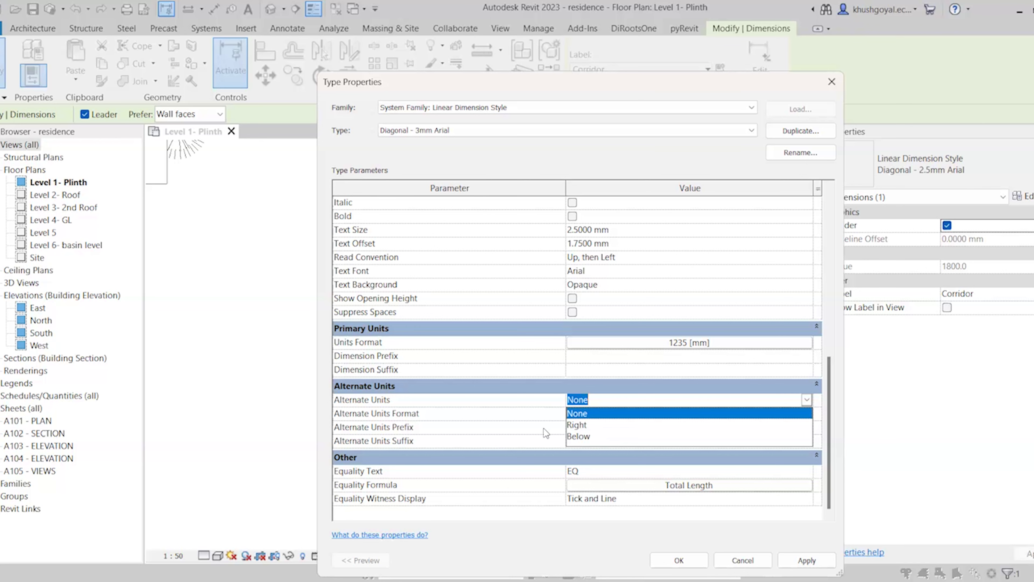
{"action": "left_click", "coordinate": [625, 413]}
{"action": "left_click", "coordinate": [637, 414]}
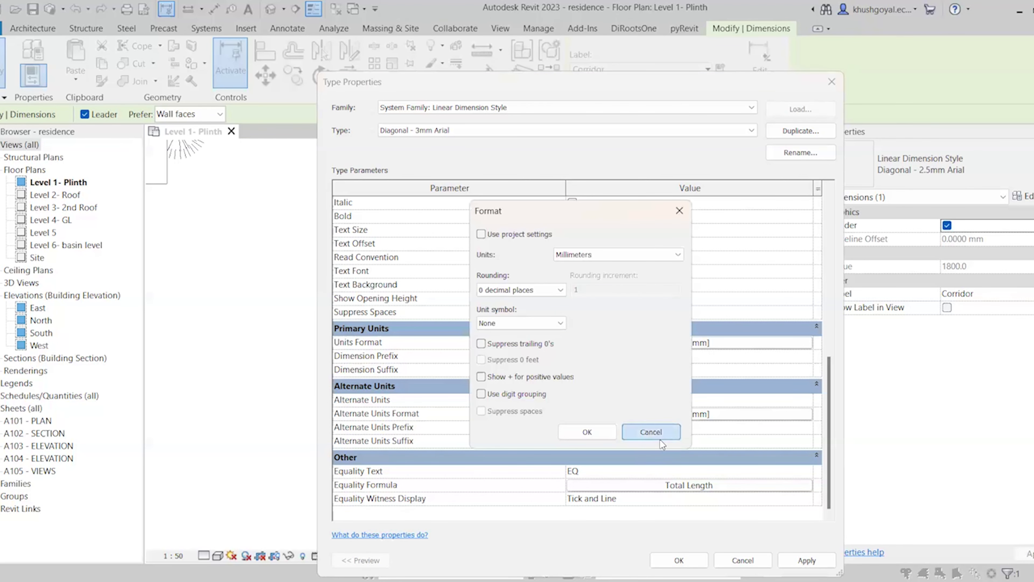
{"action": "left_click", "coordinate": [659, 438]}
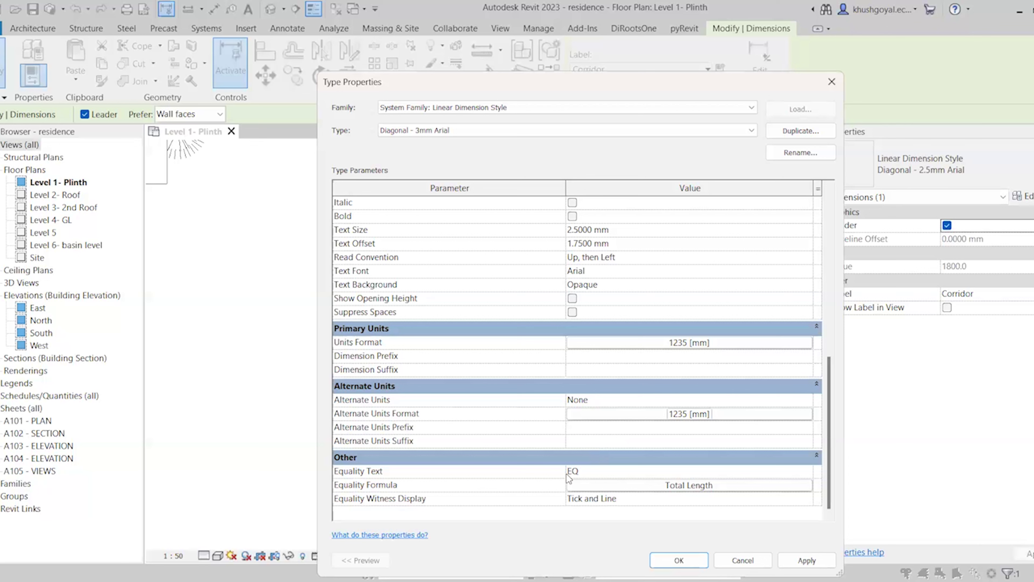
Keep Total Length equality formula and Tick and Line witnesses, then apply the type
{"action": "left_click", "coordinate": [596, 487]}
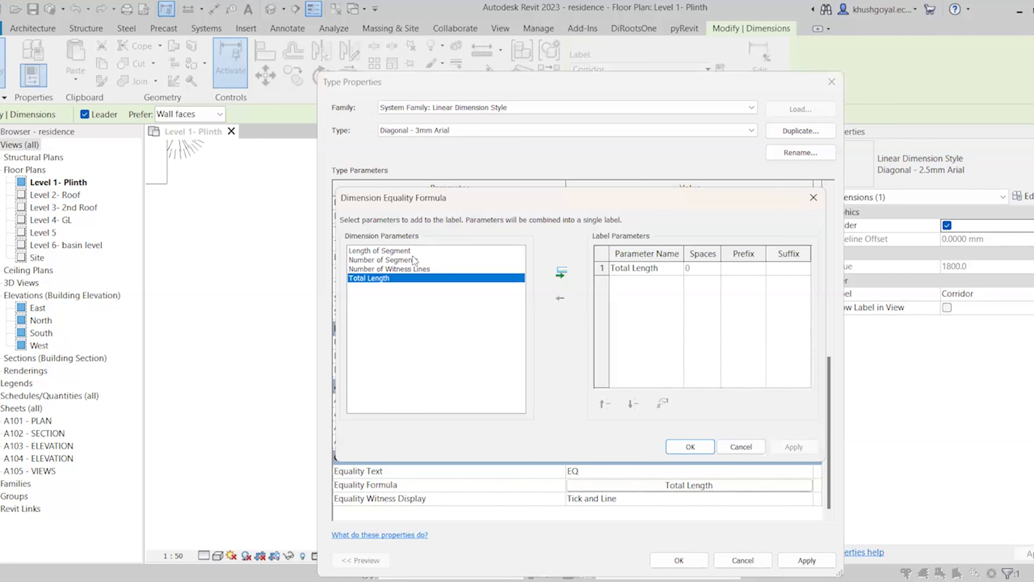
{"action": "left_click", "coordinate": [700, 446]}
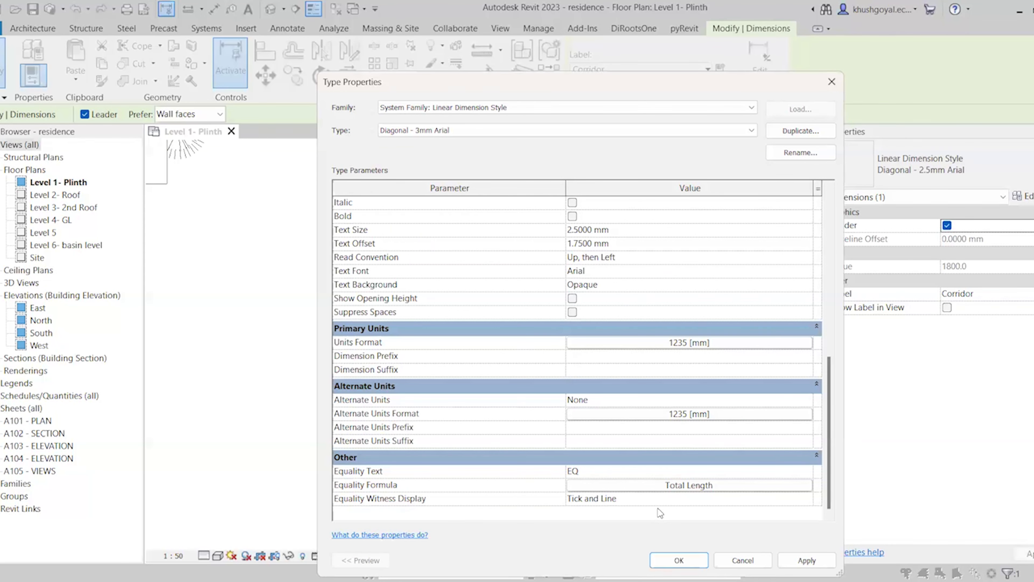
{"action": "left_click", "coordinate": [651, 504]}
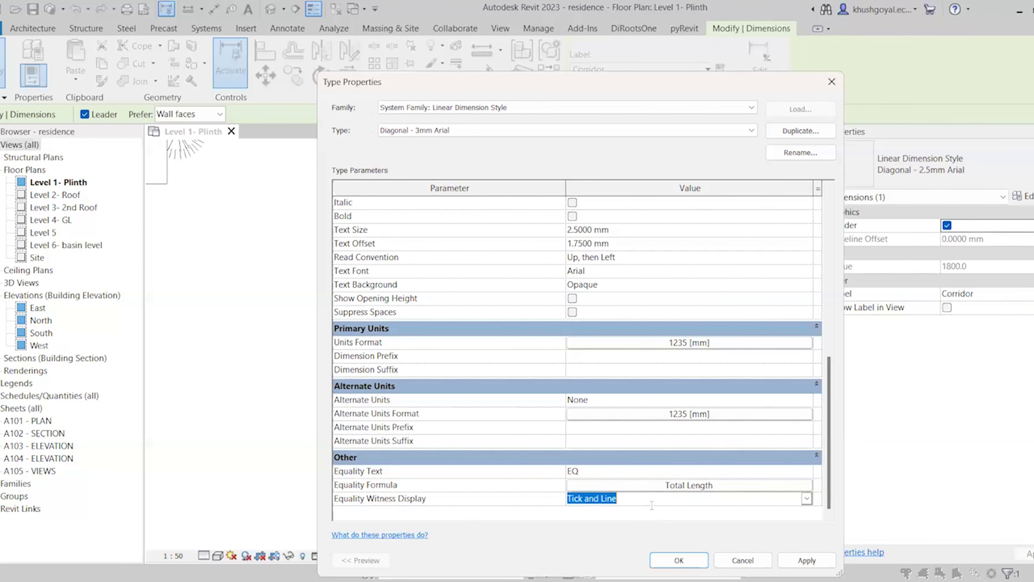
{"action": "left_click", "coordinate": [806, 497]}
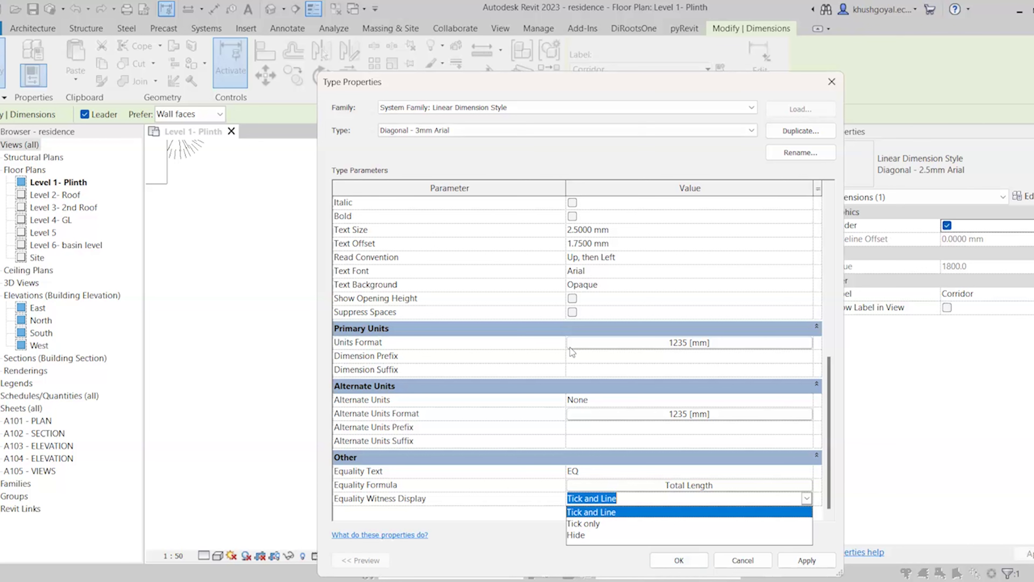
{"action": "left_click", "coordinate": [544, 296]}
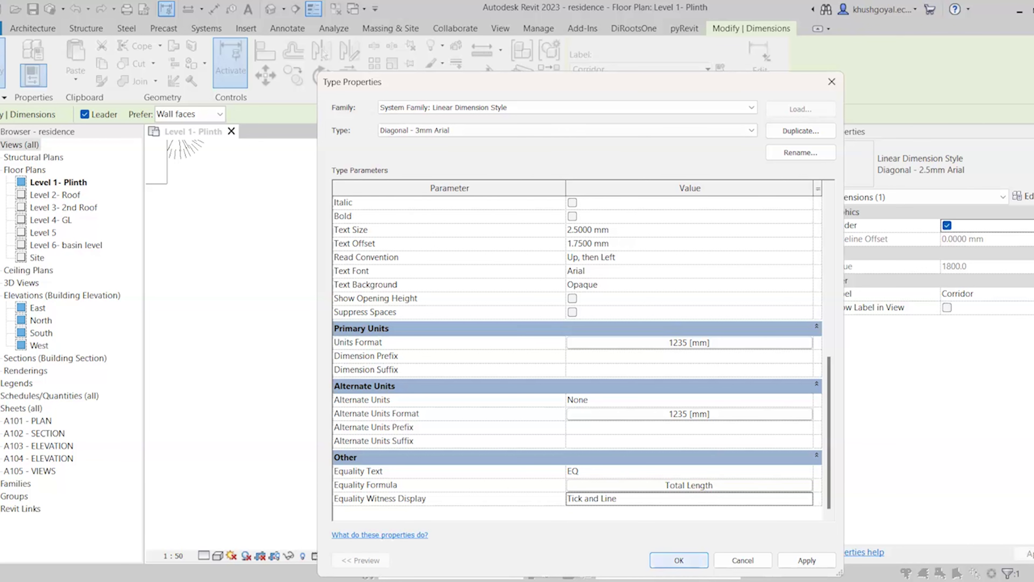
{"action": "key", "text": "Return"}
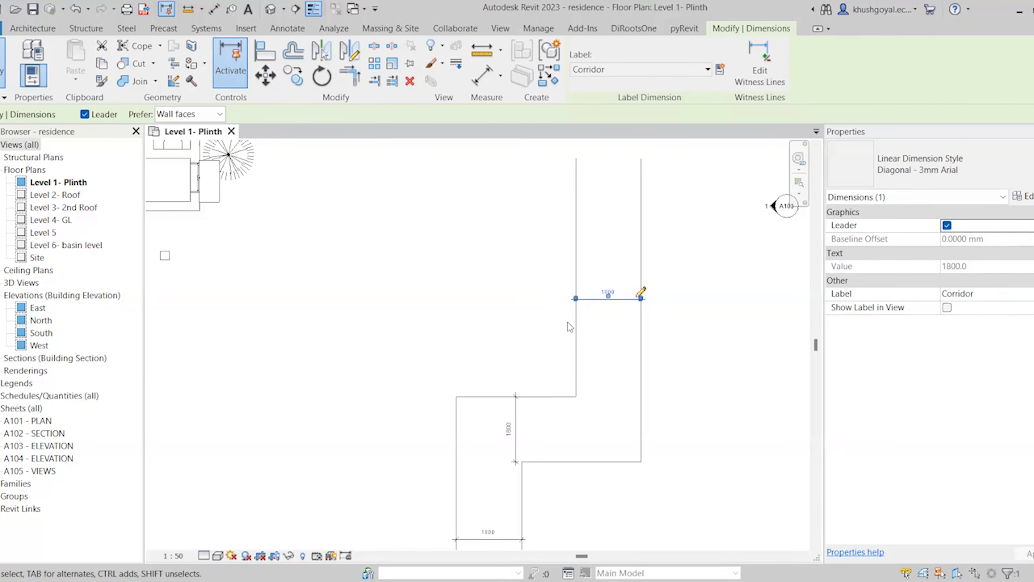
{"action": "scroll", "coordinate": [652, 358], "scroll_direction": "down", "scroll_amount": 5}
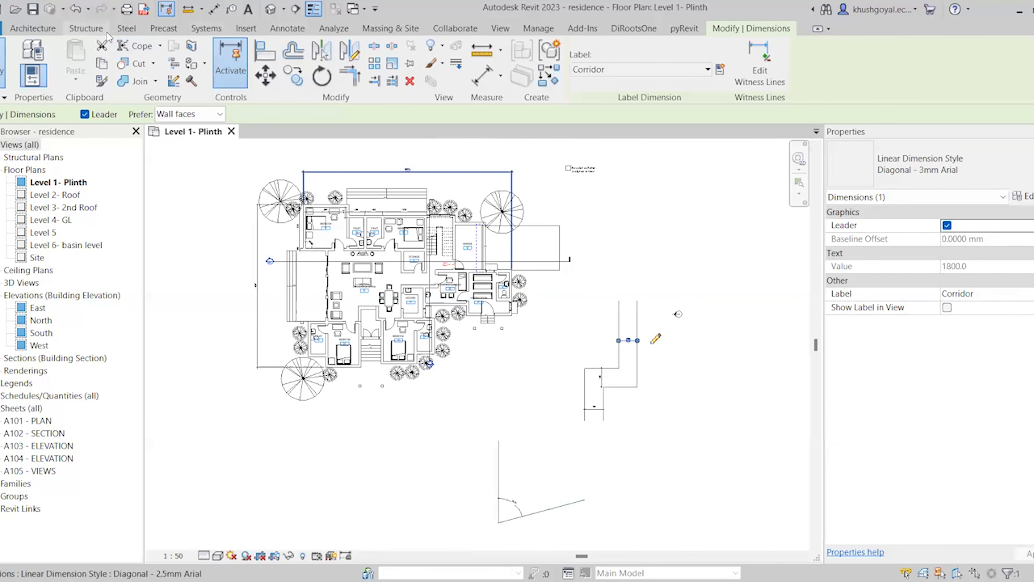
{"action": "left_click", "coordinate": [287, 28]}
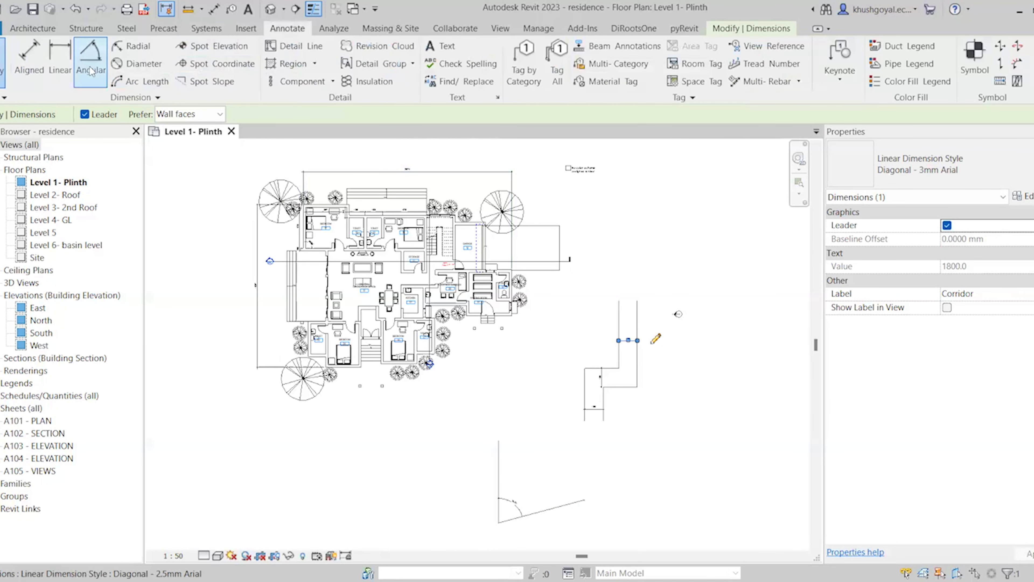
{"action": "scroll", "coordinate": [502, 506], "scroll_direction": "up", "scroll_amount": 3}
{"action": "left_click", "coordinate": [532, 517]}
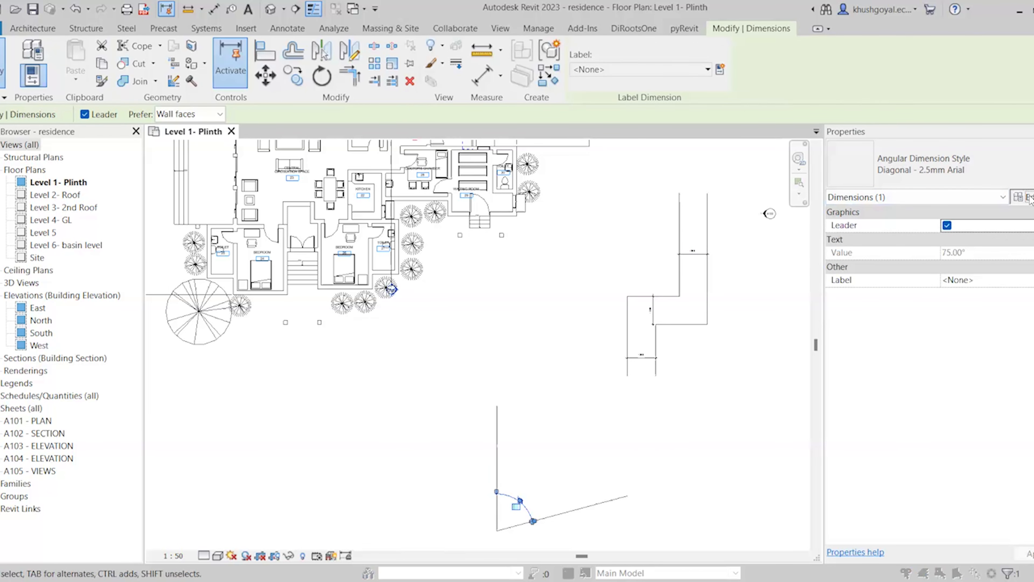
{"action": "scroll", "coordinate": [536, 378], "scroll_direction": "down", "scroll_amount": 5}
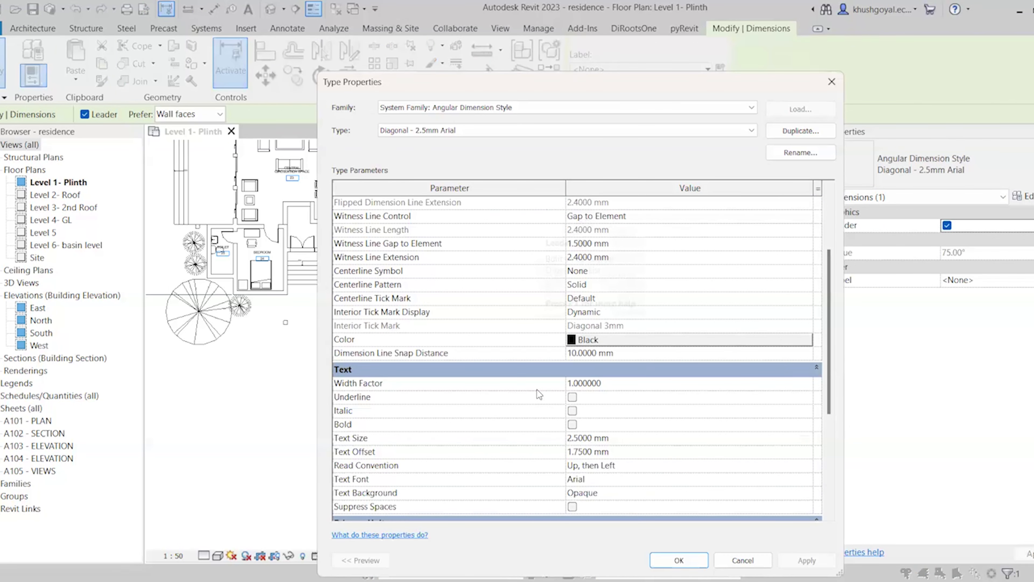
{"action": "scroll", "coordinate": [550, 453], "scroll_direction": "down", "scroll_amount": 3}
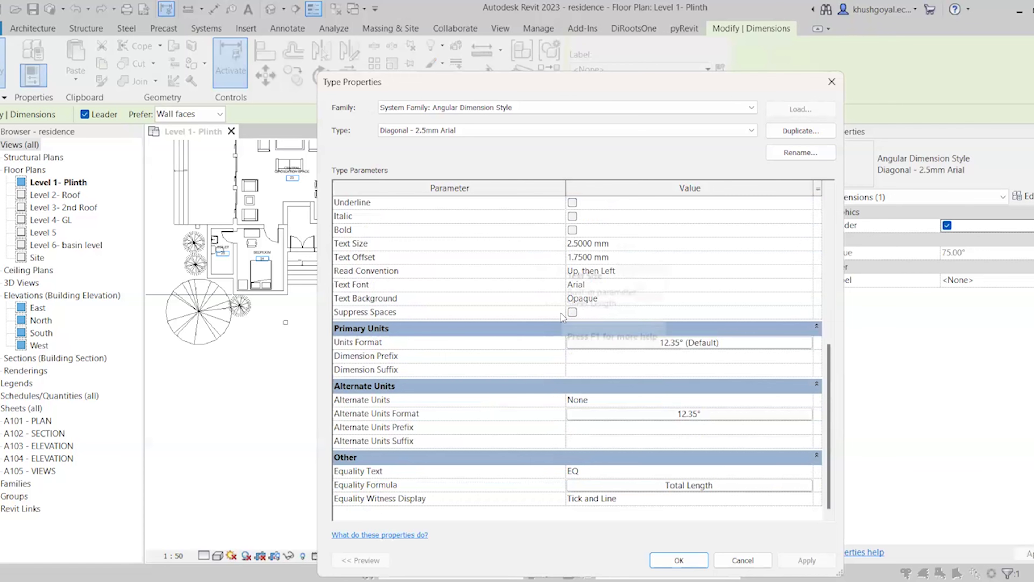
{"action": "scroll", "coordinate": [552, 445], "scroll_direction": "up", "scroll_amount": 8}
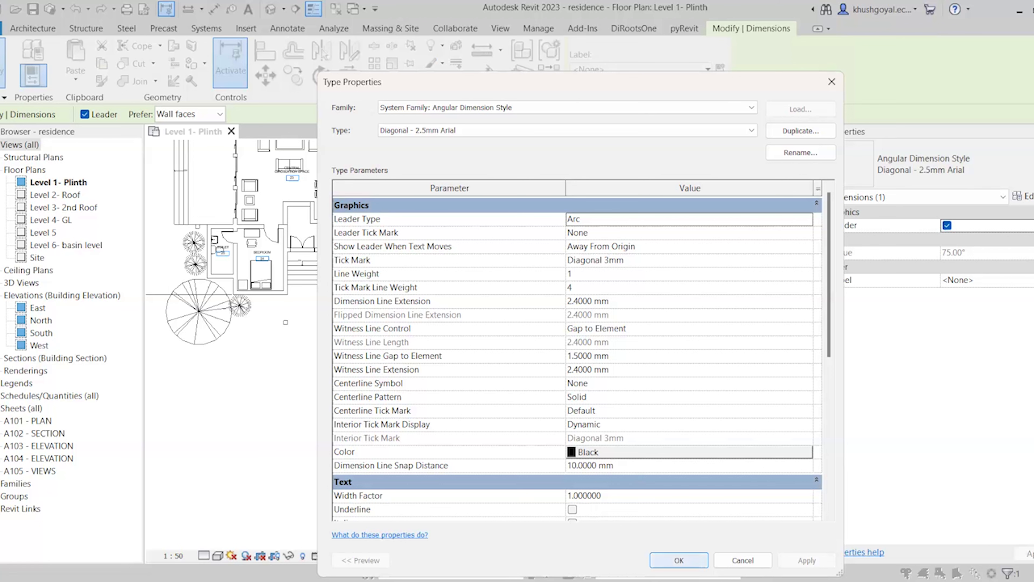
{"action": "left_click", "coordinate": [678, 559]}
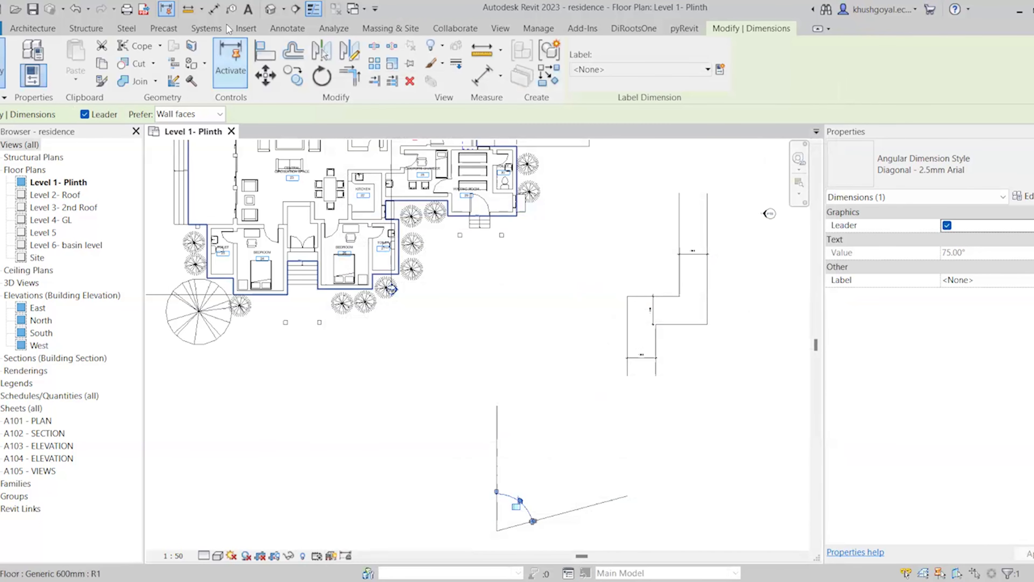
Place a 2108 radial dimension on the large round tree's outline
{"action": "left_click", "coordinate": [287, 25]}
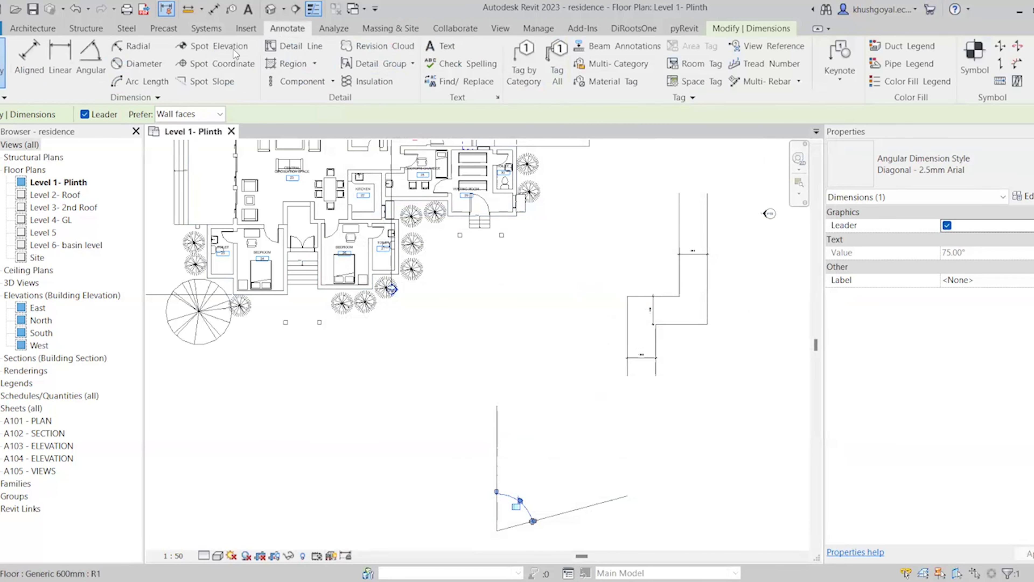
{"action": "left_click", "coordinate": [130, 47]}
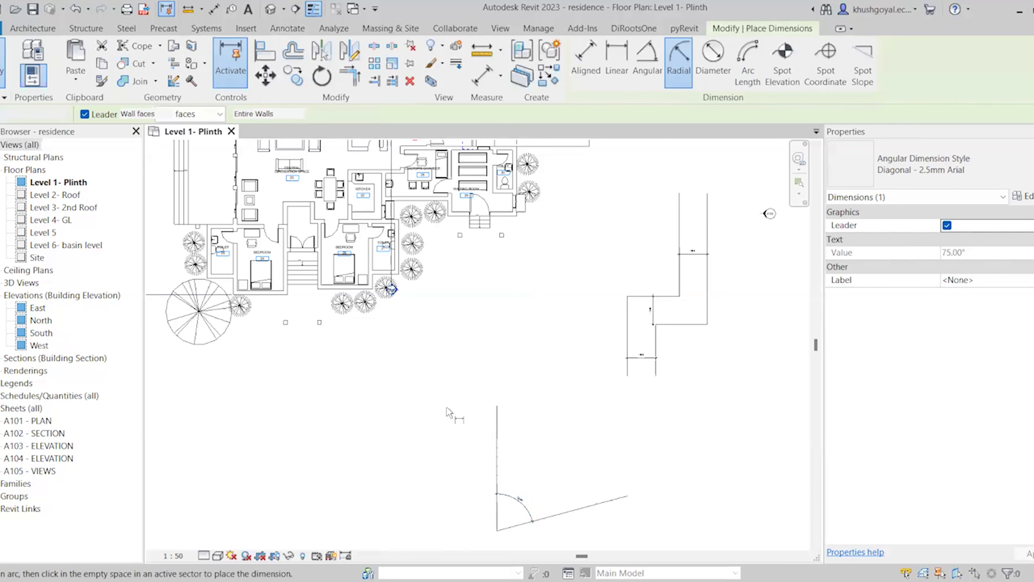
{"action": "scroll", "coordinate": [448, 407], "scroll_direction": "down", "scroll_amount": 2}
{"action": "scroll", "coordinate": [304, 319], "scroll_direction": "up", "scroll_amount": 2}
{"action": "scroll", "coordinate": [254, 375], "scroll_direction": "up", "scroll_amount": 3}
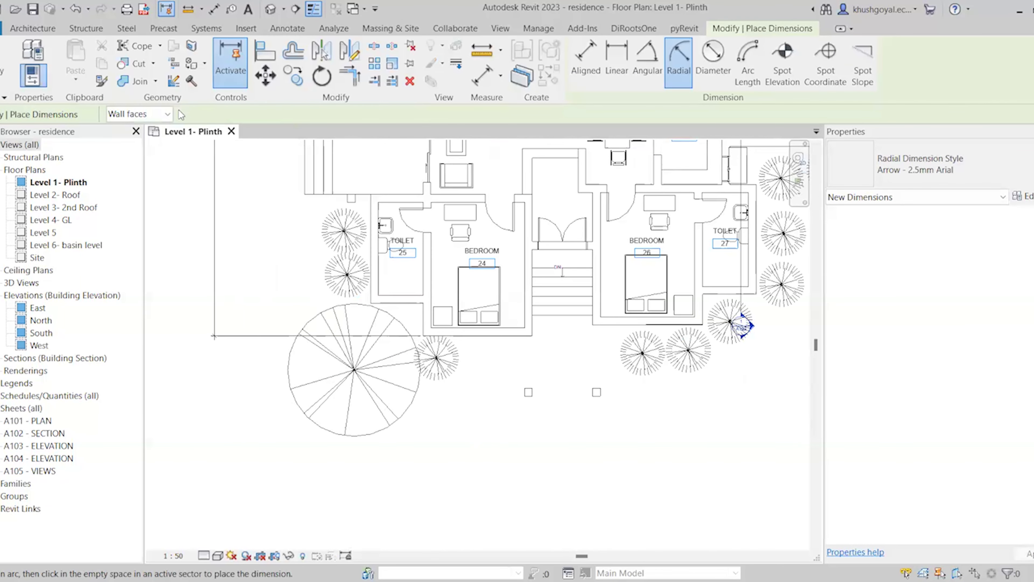
{"action": "left_click", "coordinate": [375, 433]}
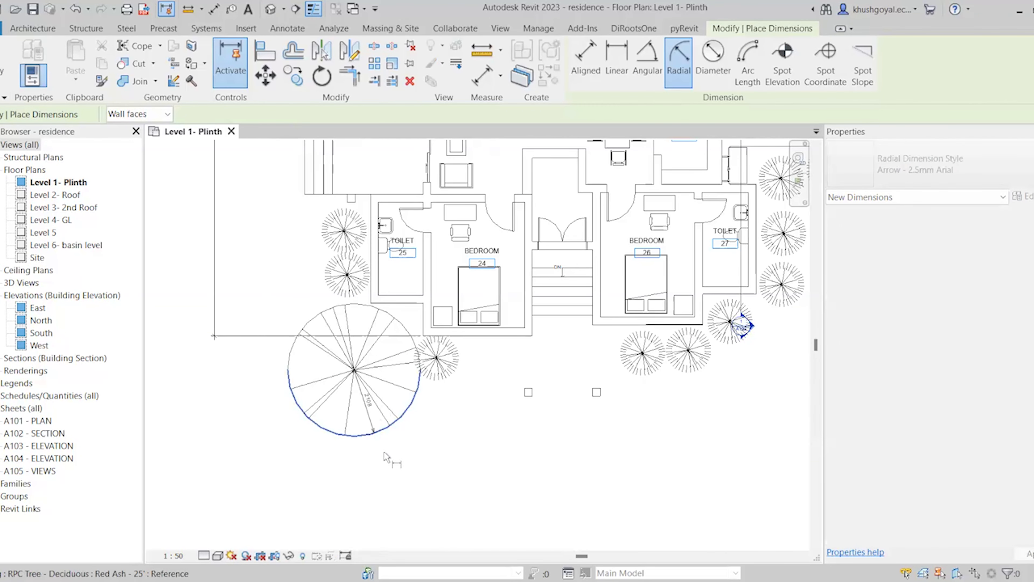
{"action": "left_click", "coordinate": [375, 459]}
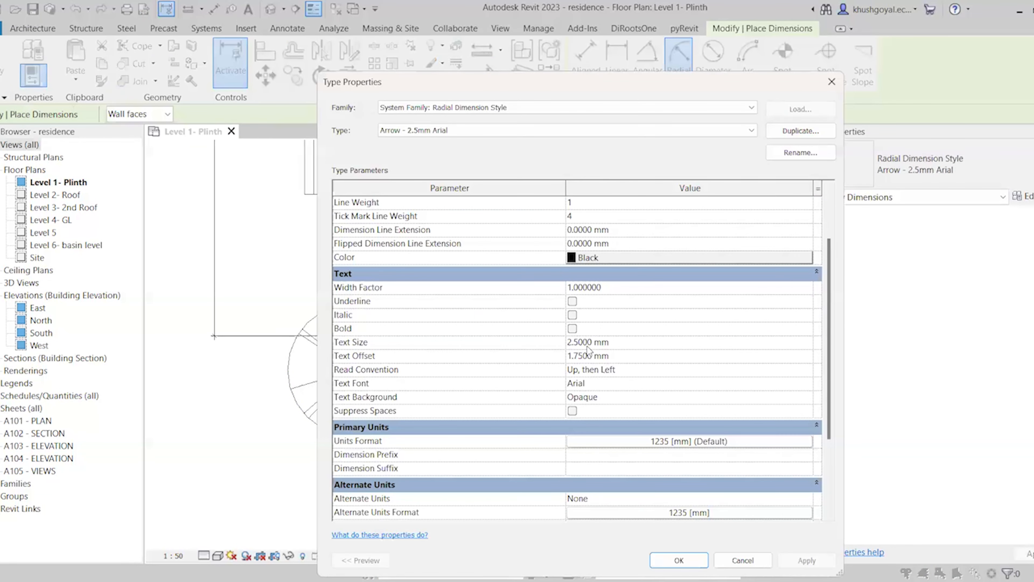
Keep the radial dimension type's Radius Symbol Location at None
{"action": "scroll", "coordinate": [651, 460], "scroll_direction": "up", "scroll_amount": 3}
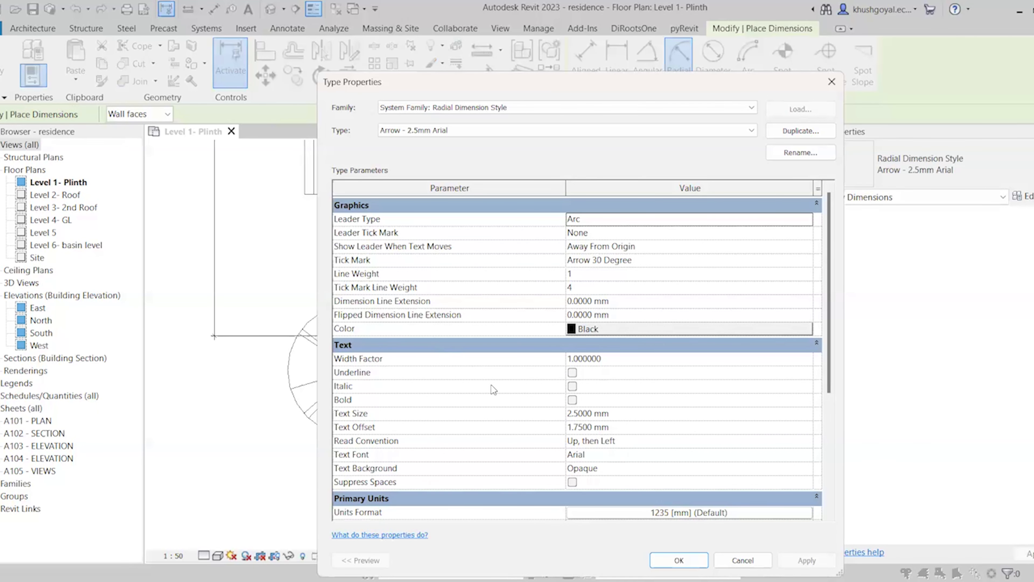
{"action": "scroll", "coordinate": [582, 402], "scroll_direction": "down", "scroll_amount": 5}
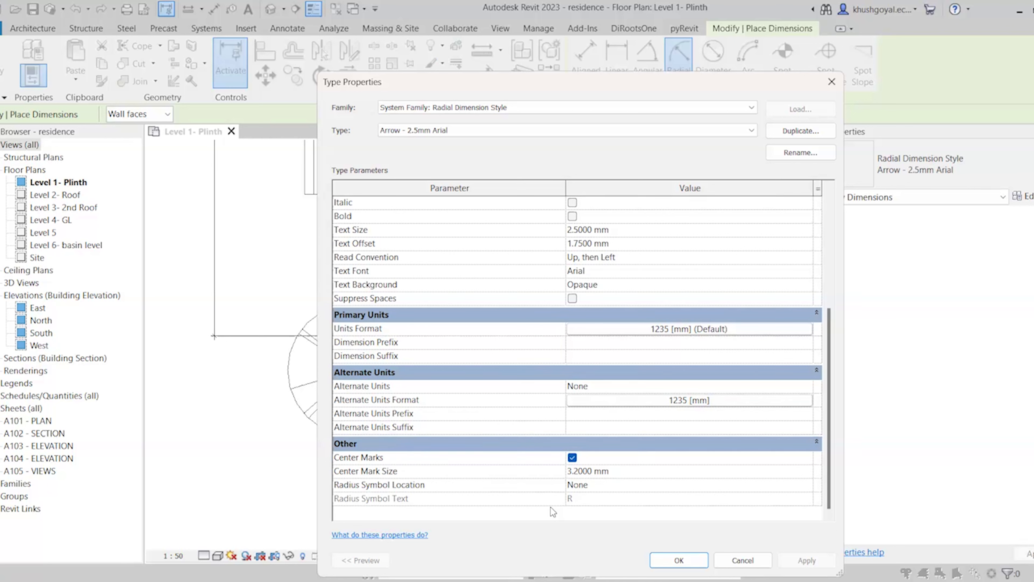
{"action": "left_click", "coordinate": [605, 486]}
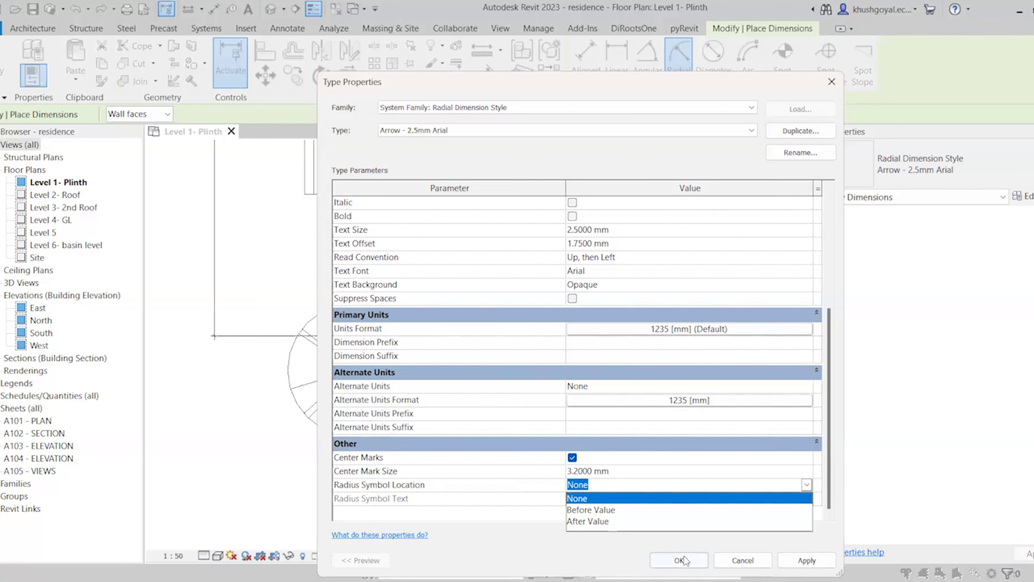
{"action": "left_click", "coordinate": [687, 564]}
{"action": "key", "text": "Return"}
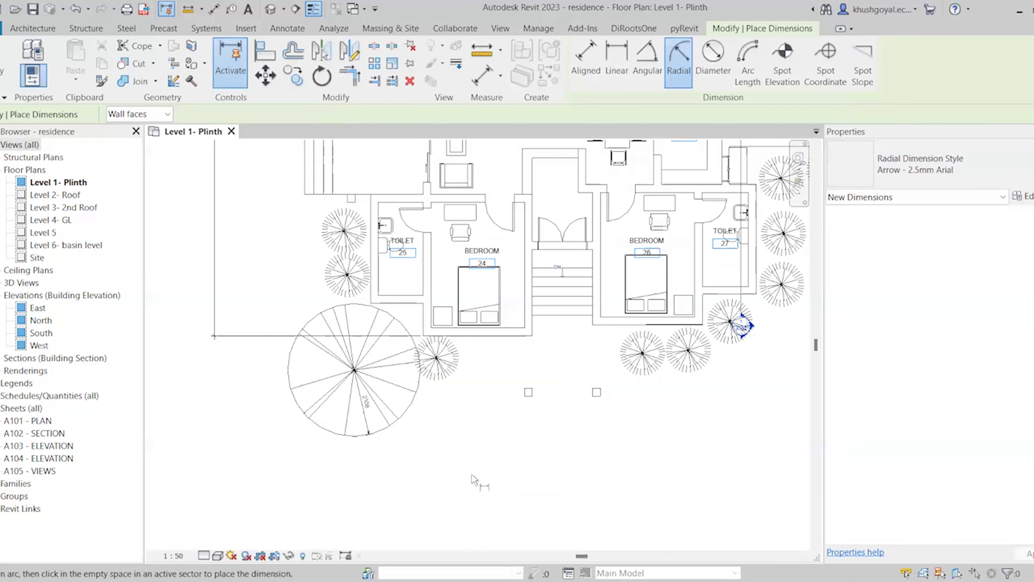
{"action": "left_click", "coordinate": [286, 29]}
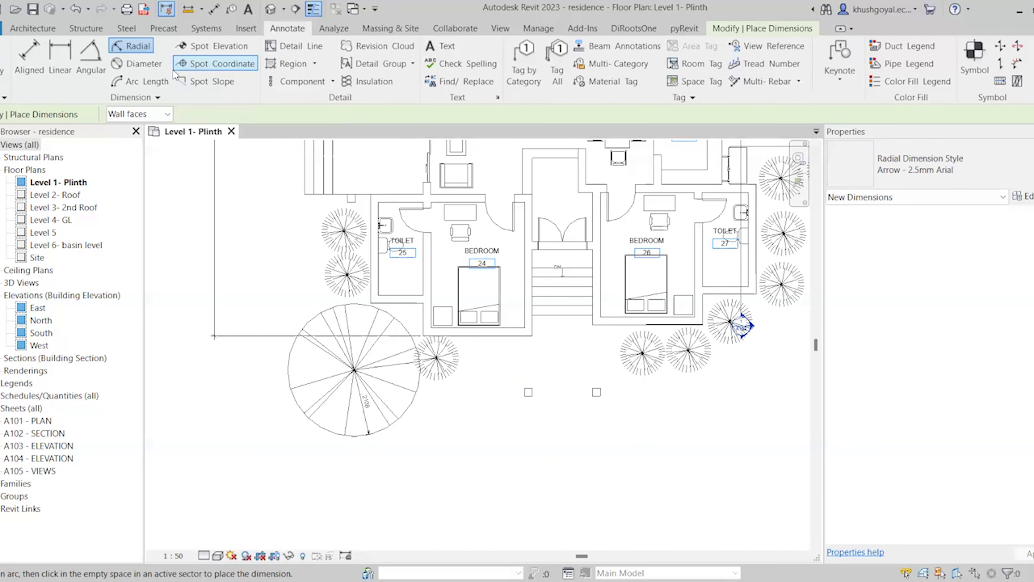
Start a diameter dimension on the tree outline, then cancel it unplaced
{"action": "left_click", "coordinate": [153, 66]}
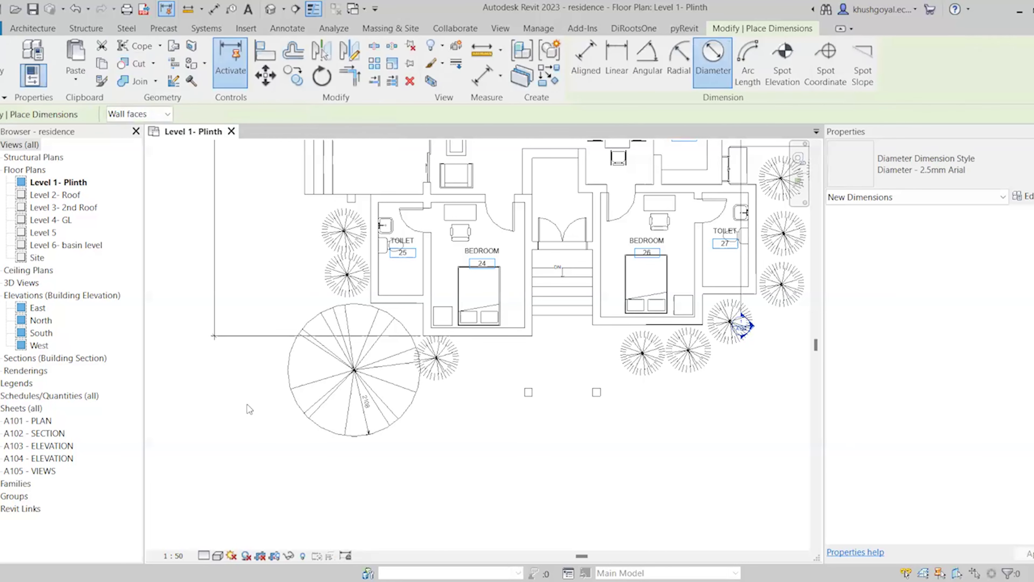
{"action": "left_click", "coordinate": [412, 411]}
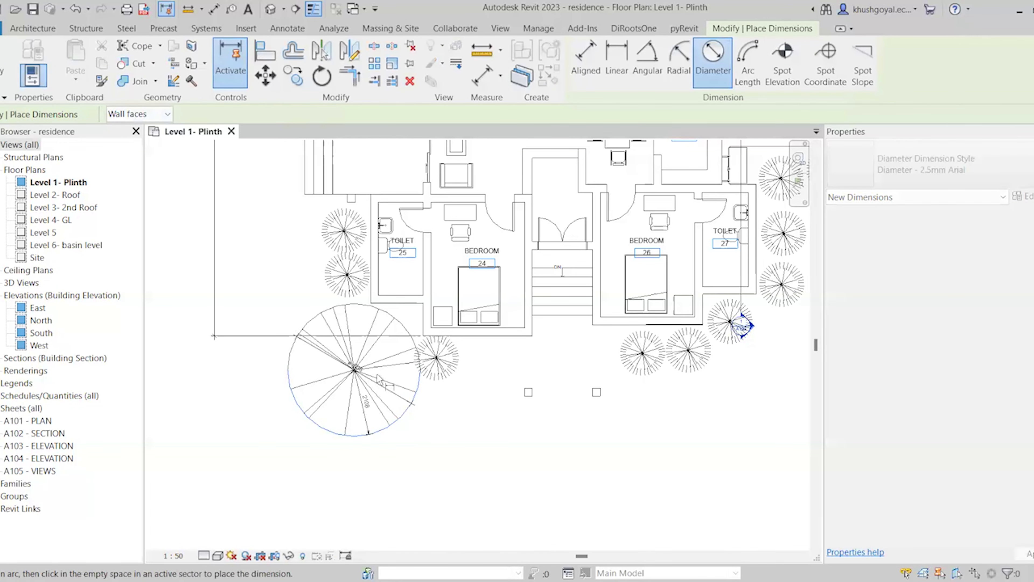
{"action": "scroll", "coordinate": [319, 343], "scroll_direction": "up", "scroll_amount": 5}
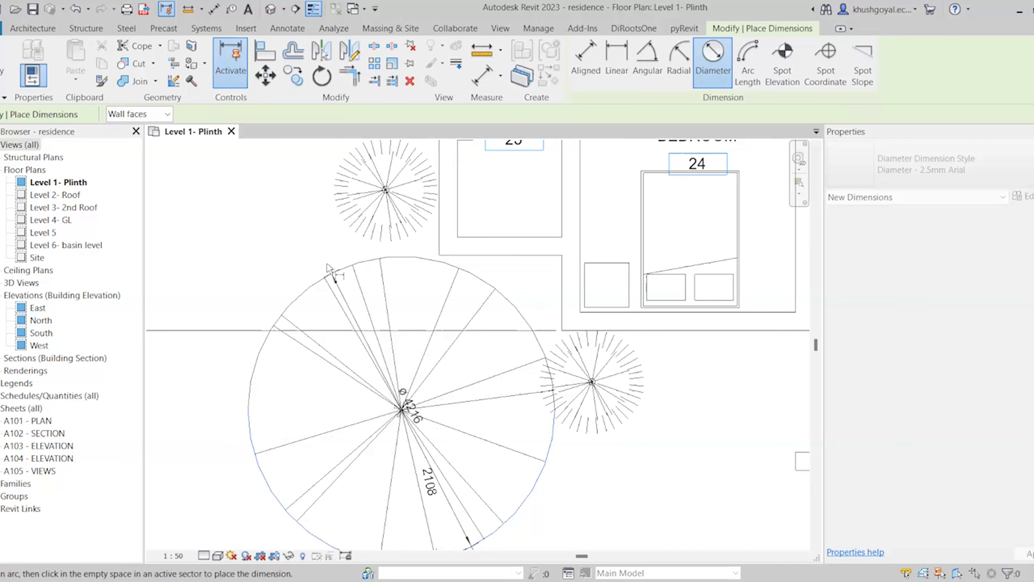
{"action": "scroll", "coordinate": [464, 285], "scroll_direction": "down", "scroll_amount": 4}
{"action": "scroll", "coordinate": [464, 287], "scroll_direction": "down", "scroll_amount": 2}
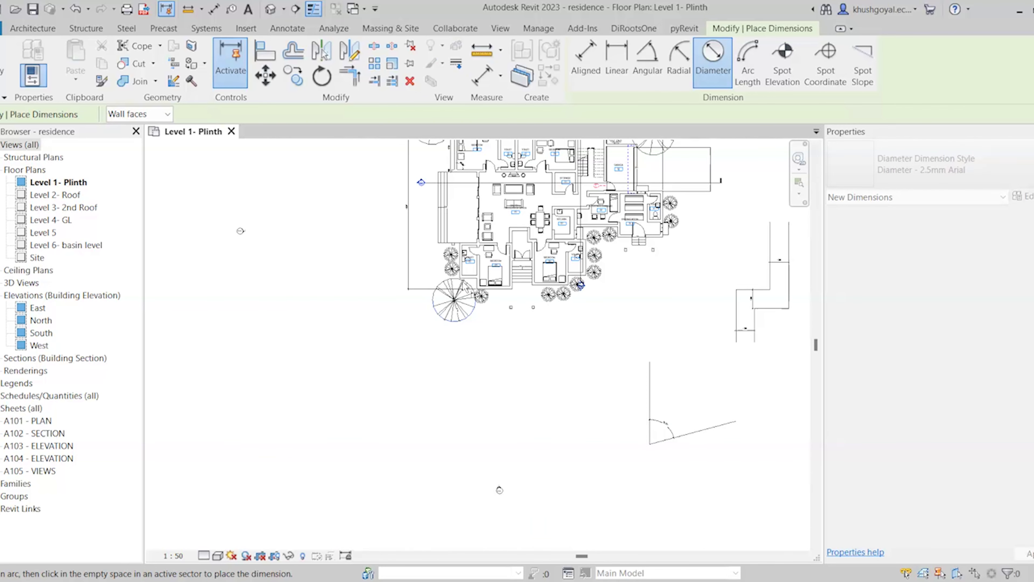
{"action": "scroll", "coordinate": [449, 301], "scroll_direction": "up", "scroll_amount": 4}
{"action": "key", "text": "Escape"}
{"action": "key", "text": "Escape"}
Draw a detail-line circle in empty space left of the plan using DL
{"action": "middle_click_drag", "start_coordinate": [449, 300], "coordinate": [367, 334]}
{"action": "key", "text": "d"}
{"action": "key", "text": "l"}
{"action": "scroll", "coordinate": [529, 396], "scroll_direction": "down", "scroll_amount": 1}
{"action": "left_click", "coordinate": [641, 49]}
{"action": "scroll", "coordinate": [707, 357], "scroll_direction": "down", "scroll_amount": 2}
{"action": "scroll", "coordinate": [707, 358], "scroll_direction": "down", "scroll_amount": 2}
{"action": "scroll", "coordinate": [374, 247], "scroll_direction": "up", "scroll_amount": 3}
{"action": "left_click", "coordinate": [371, 244]}
{"action": "left_click", "coordinate": [405, 280]}
{"action": "key", "text": "Escape"}
{"action": "key", "text": "Escape"}
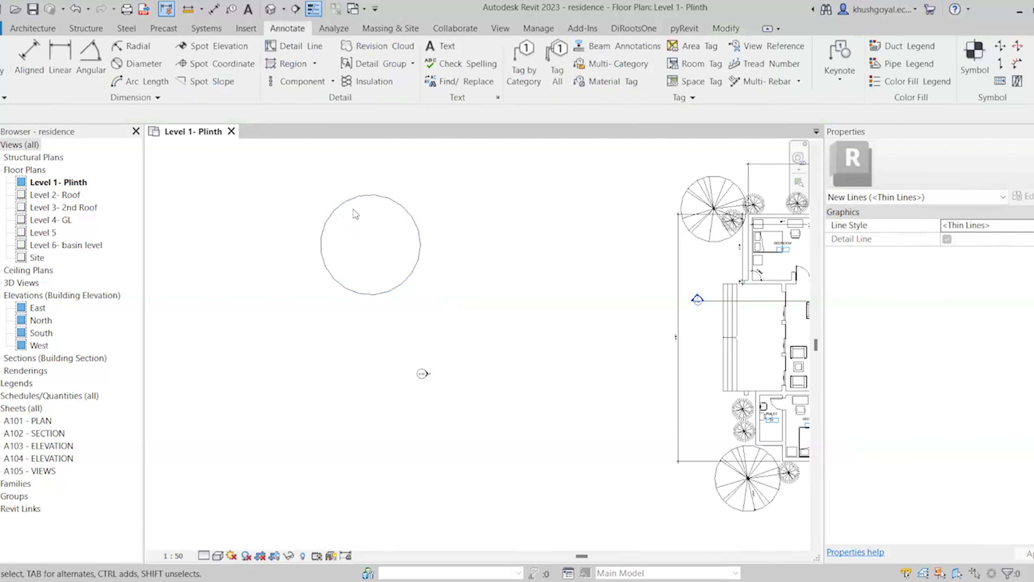
Dimension the circle's diameter and confirm the ø symbol shows Before Value
{"action": "scroll", "coordinate": [352, 209], "scroll_direction": "up", "scroll_amount": 2}
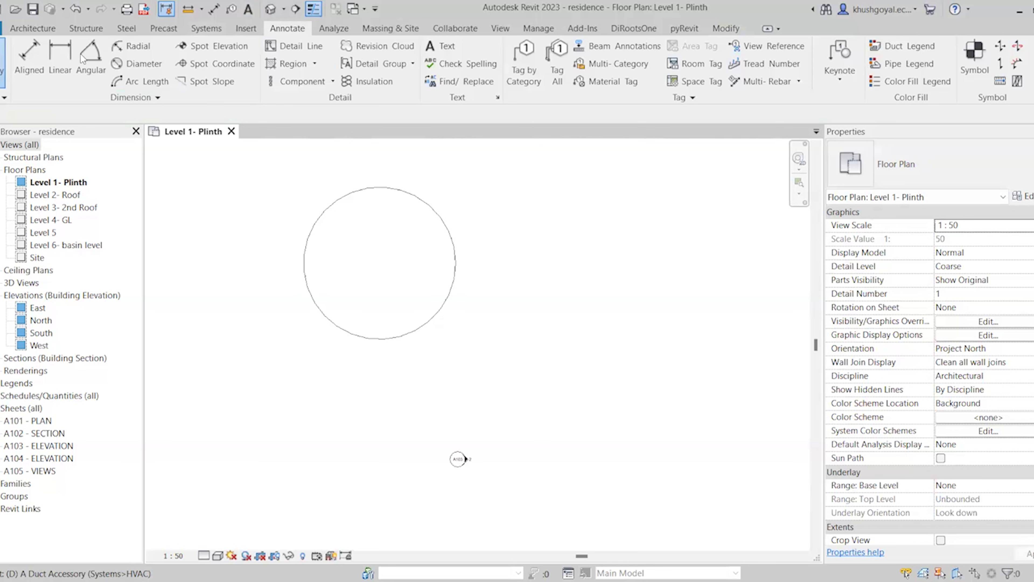
{"action": "left_click", "coordinate": [151, 67]}
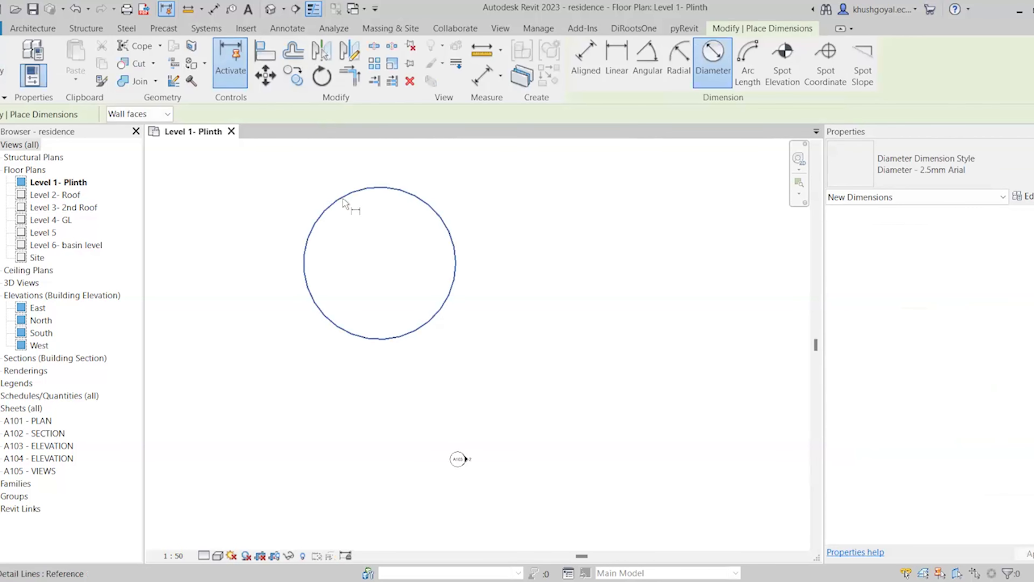
{"action": "left_click", "coordinate": [372, 272]}
{"action": "scroll", "coordinate": [366, 271], "scroll_direction": "up", "scroll_amount": 2}
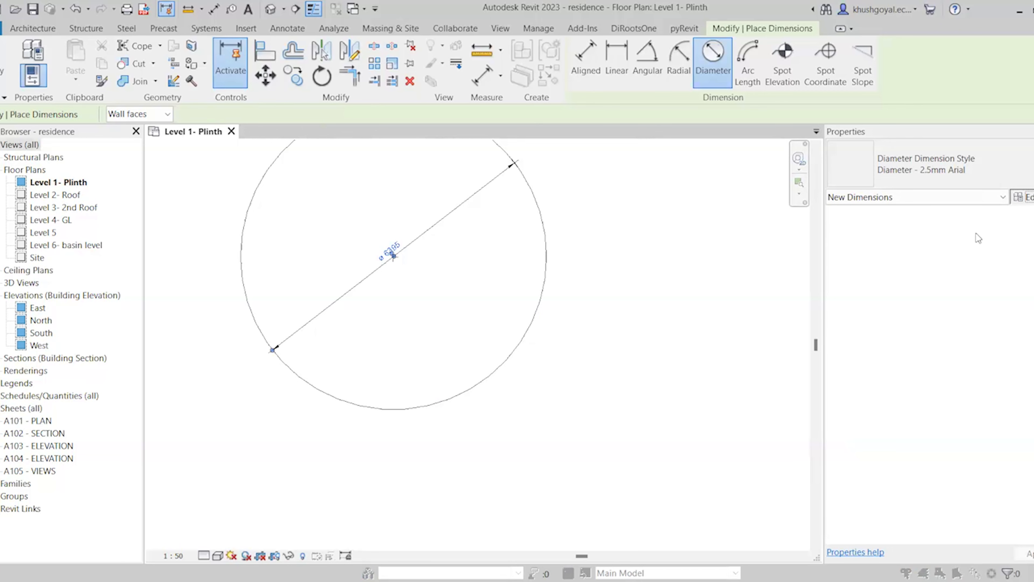
{"action": "left_click", "coordinate": [1022, 196]}
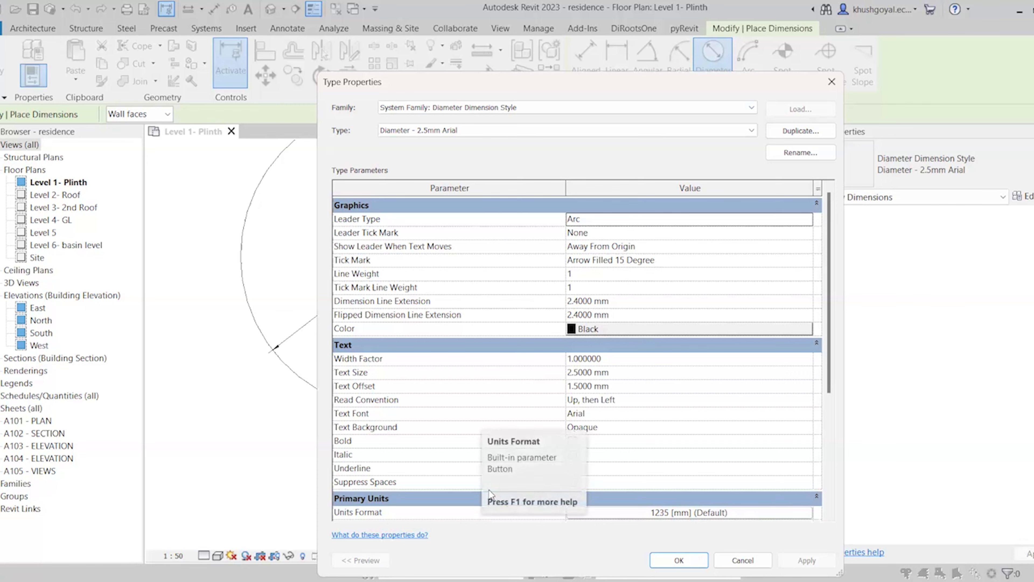
{"action": "scroll", "coordinate": [489, 490], "scroll_direction": "down", "scroll_amount": 5}
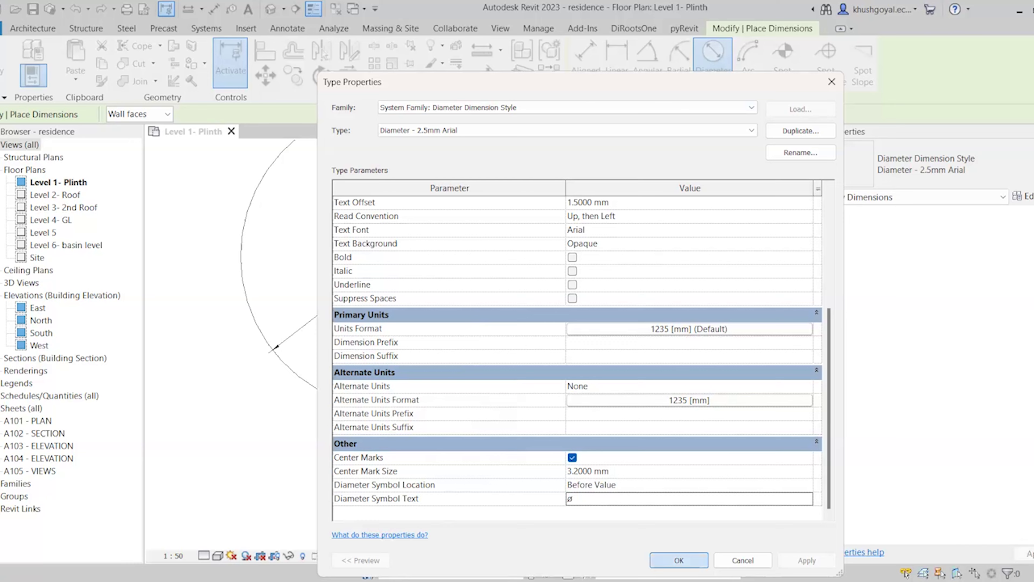
{"action": "left_click", "coordinate": [679, 561]}
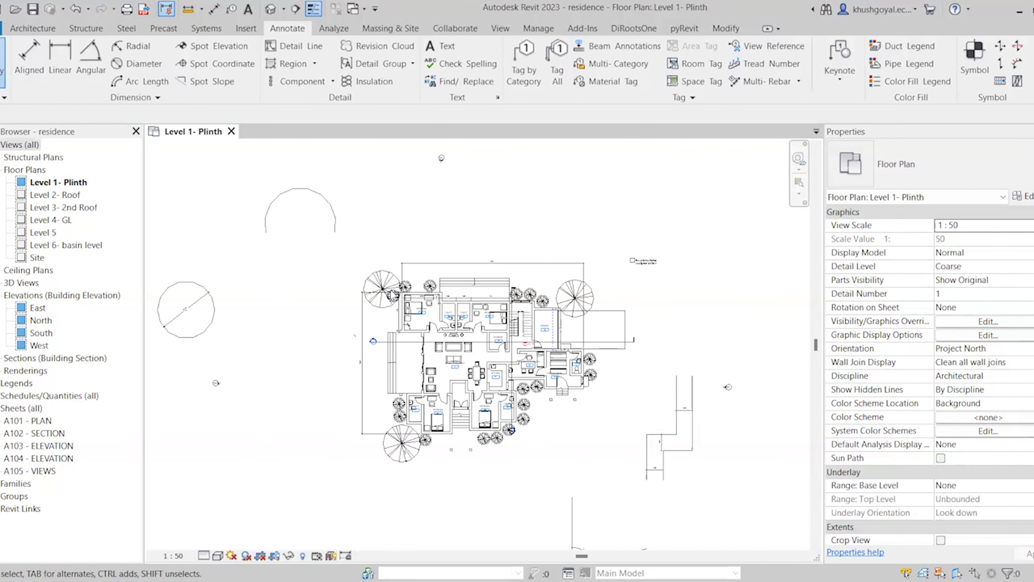
Delete the stray arc above the circle and recheck the Level 1- Plinth plan
{"action": "left_click", "coordinate": [335, 210]}
{"action": "key", "text": "Delete"}
{"action": "double_click", "coordinate": [41, 421]}
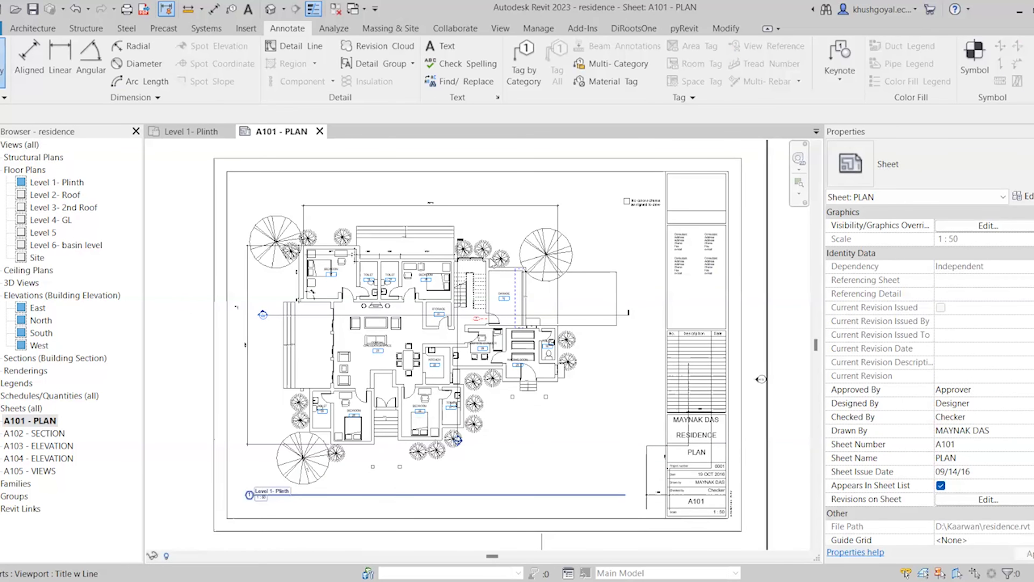
{"action": "scroll", "coordinate": [483, 286], "scroll_direction": "down", "scroll_amount": 3}
{"action": "left_click", "coordinate": [211, 134]}
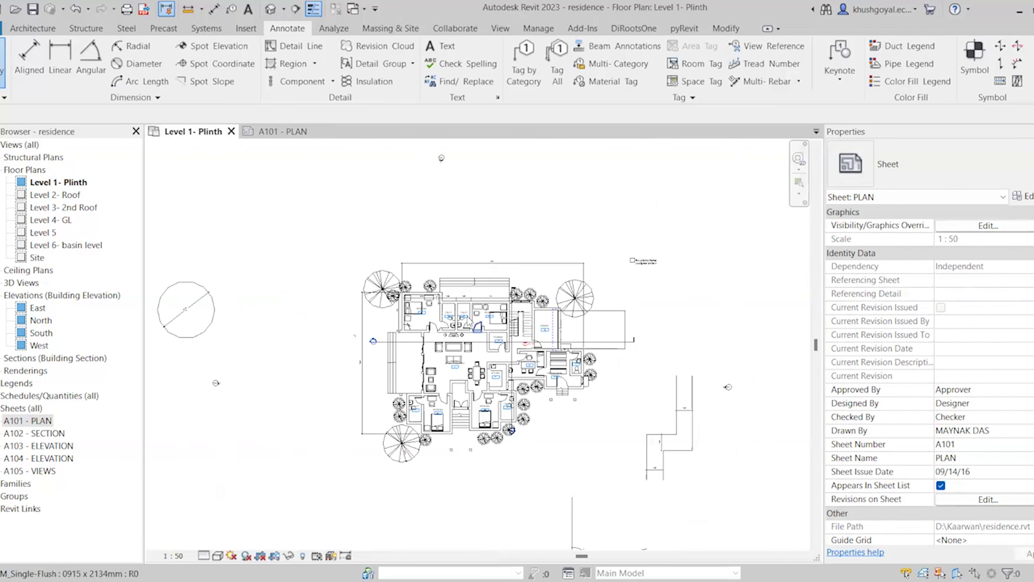
{"action": "left_click_drag", "start_coordinate": [254, 233], "coordinate": [160, 357]}
{"action": "left_click", "coordinate": [243, 361]}
{"action": "scroll", "coordinate": [336, 344], "scroll_direction": "down", "scroll_amount": 2}
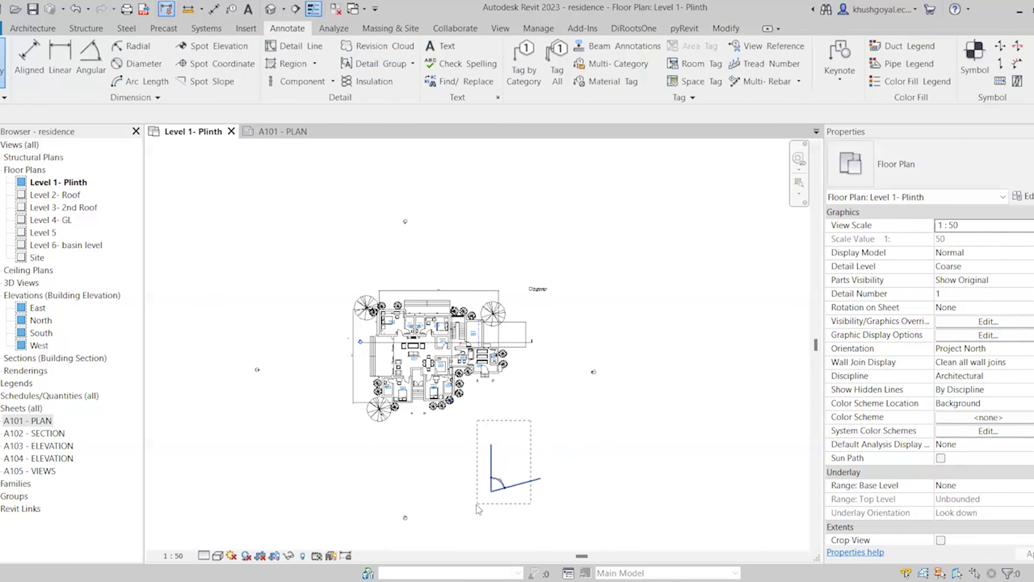
{"action": "scroll", "coordinate": [387, 347], "scroll_direction": "up", "scroll_amount": 3}
Return to sheet A101 - PLAN and select the 1 : 50 plan viewport
{"action": "left_click", "coordinate": [265, 132]}
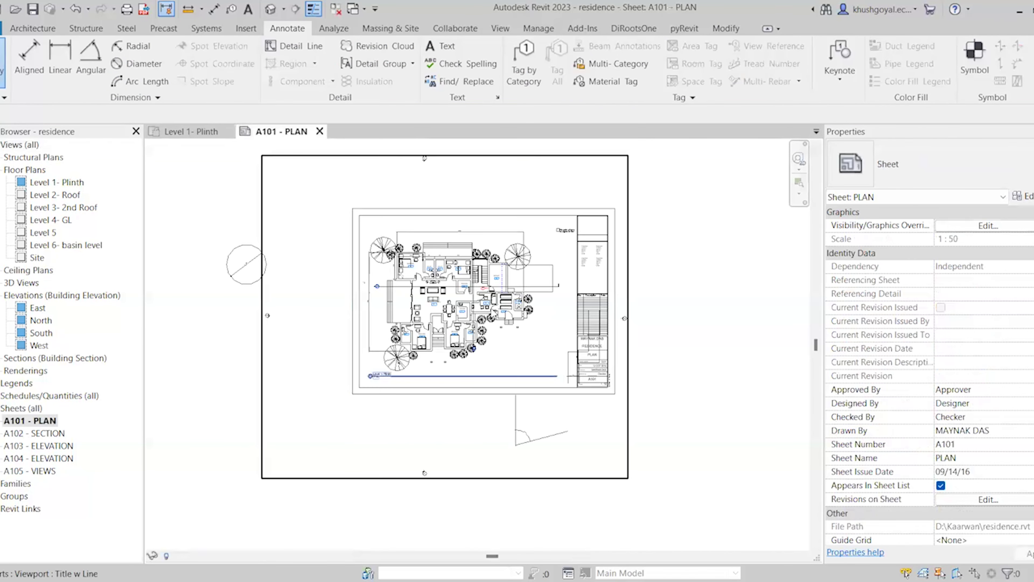
{"action": "scroll", "coordinate": [478, 294], "scroll_direction": "up", "scroll_amount": 2}
{"action": "scroll", "coordinate": [476, 352], "scroll_direction": "up", "scroll_amount": 1}
{"action": "scroll", "coordinate": [473, 347], "scroll_direction": "up", "scroll_amount": 1}
{"action": "left_click", "coordinate": [474, 347]}
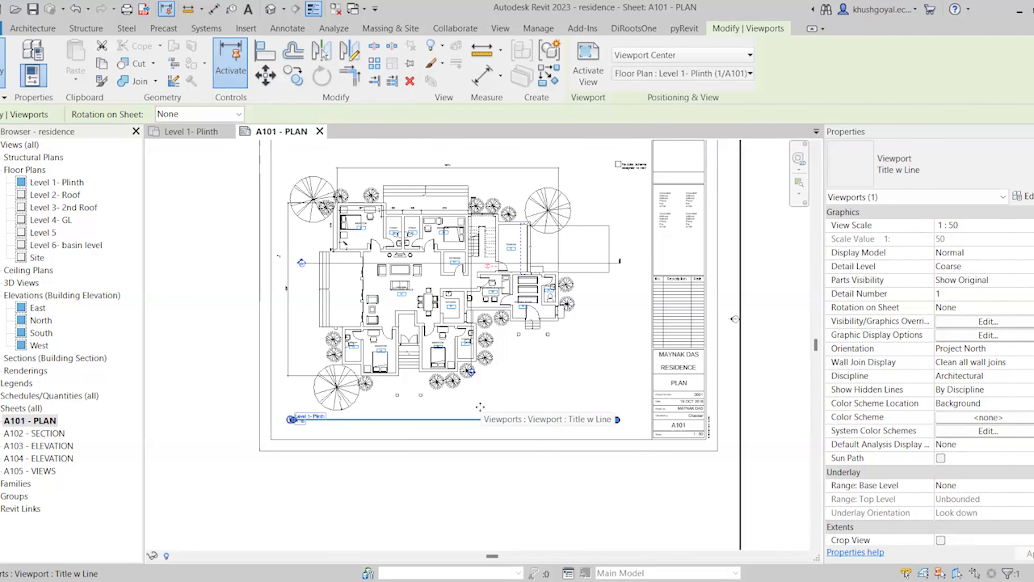
{"action": "left_click", "coordinate": [288, 28]}
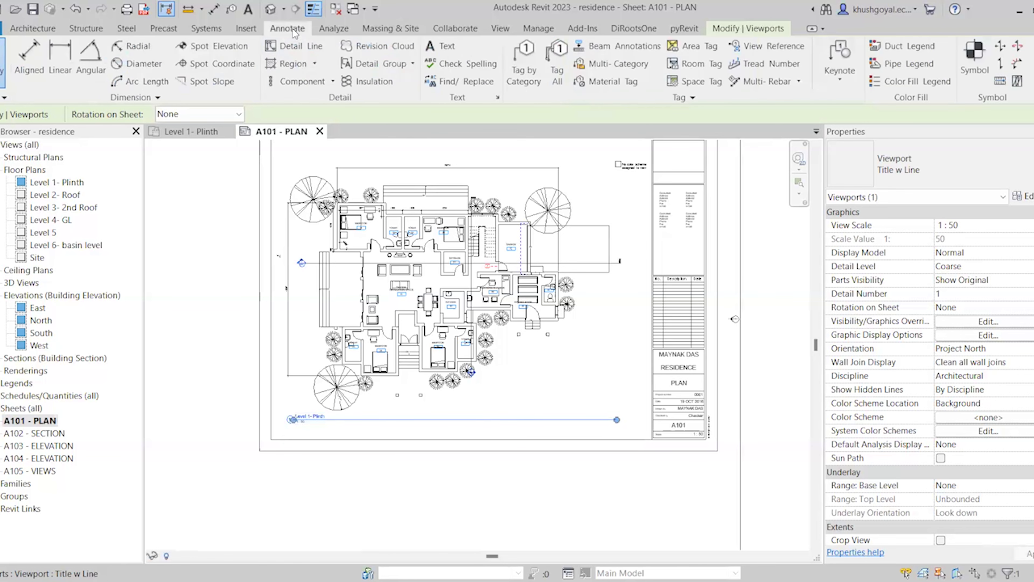
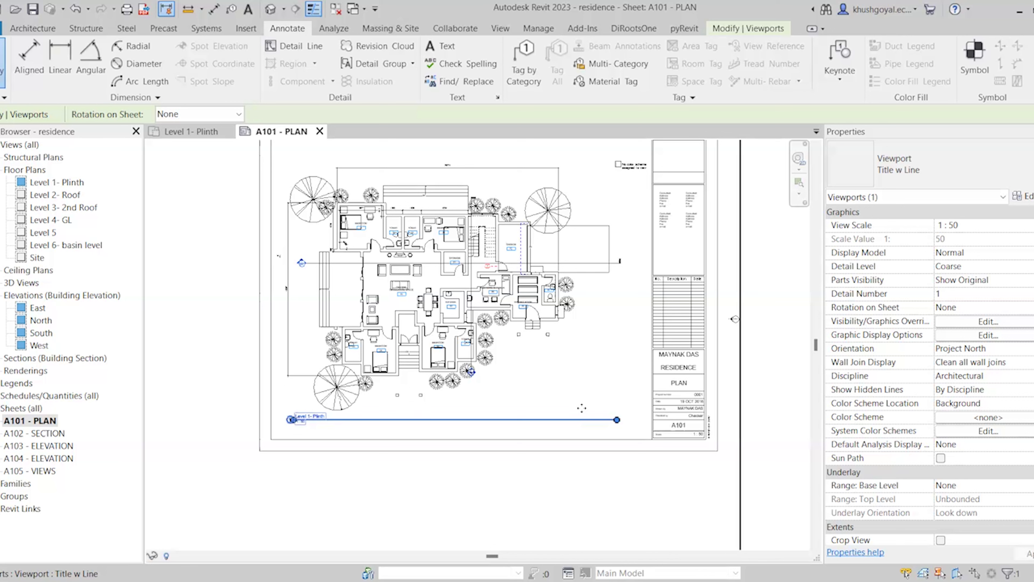
Activate the Level 1- Plinth plan viewport on sheet A101 and zoom into the stair area
{"action": "double_click", "coordinate": [366, 290]}
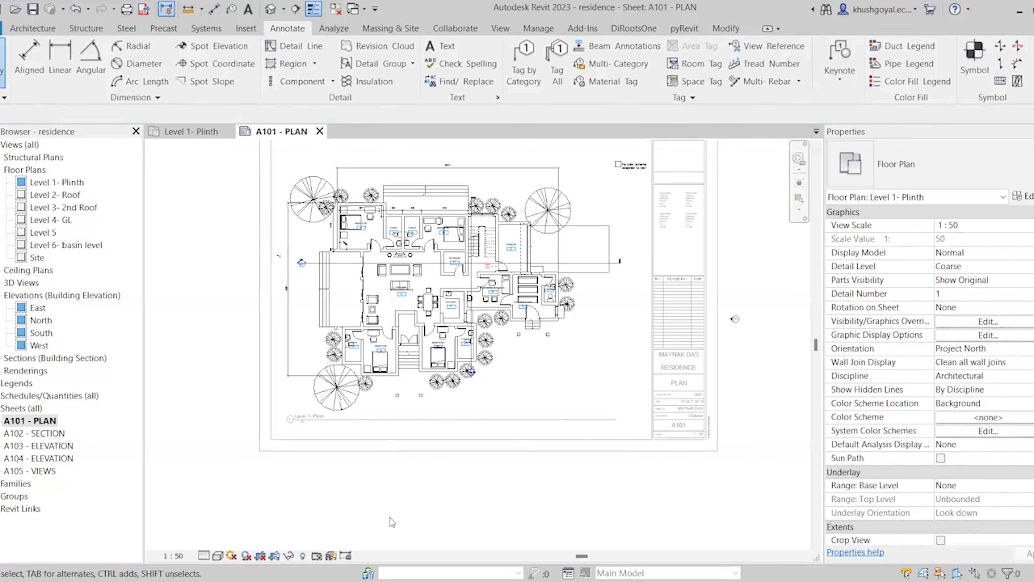
{"action": "scroll", "coordinate": [386, 336], "scroll_direction": "up", "scroll_amount": 2}
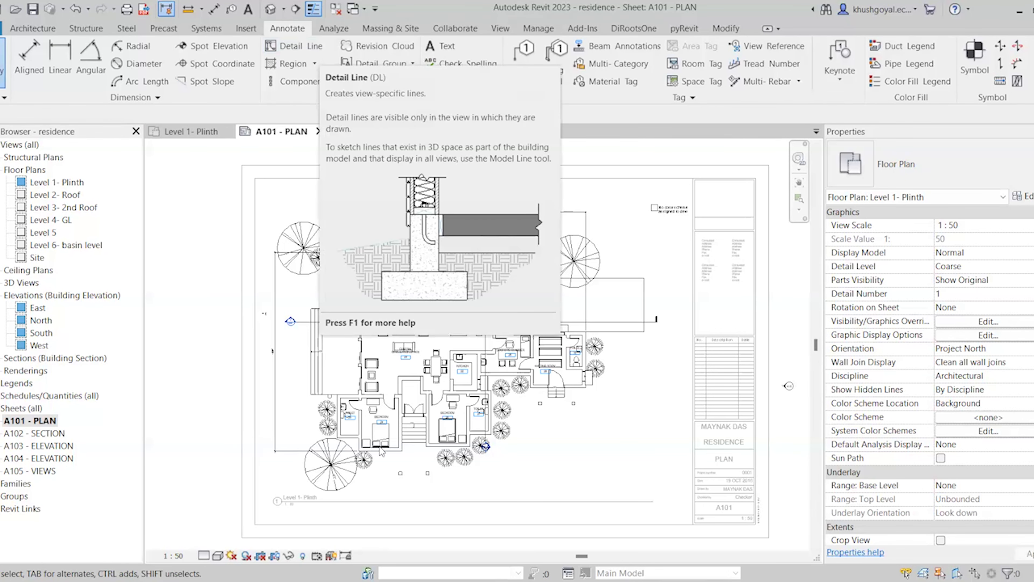
{"action": "scroll", "coordinate": [503, 350], "scroll_direction": "down", "scroll_amount": 2}
{"action": "scroll", "coordinate": [541, 320], "scroll_direction": "up", "scroll_amount": 1}
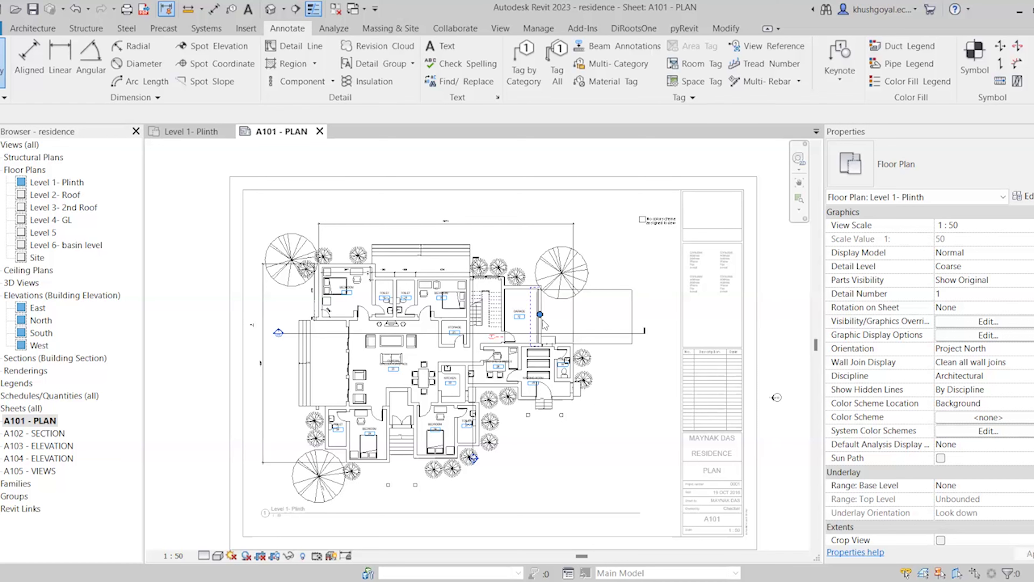
{"action": "scroll", "coordinate": [544, 324], "scroll_direction": "up", "scroll_amount": 2}
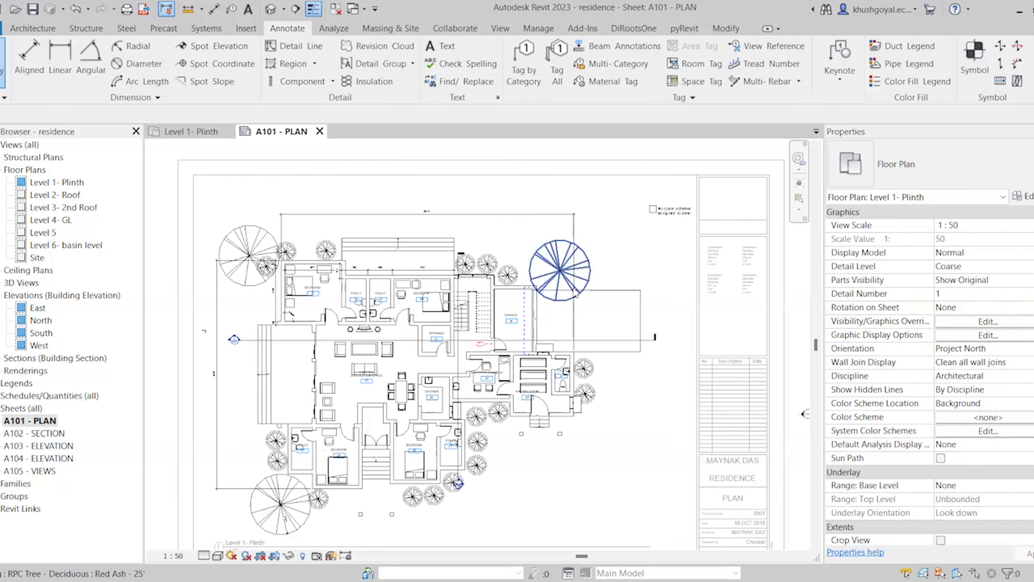
{"action": "scroll", "coordinate": [501, 380], "scroll_direction": "up", "scroll_amount": 5}
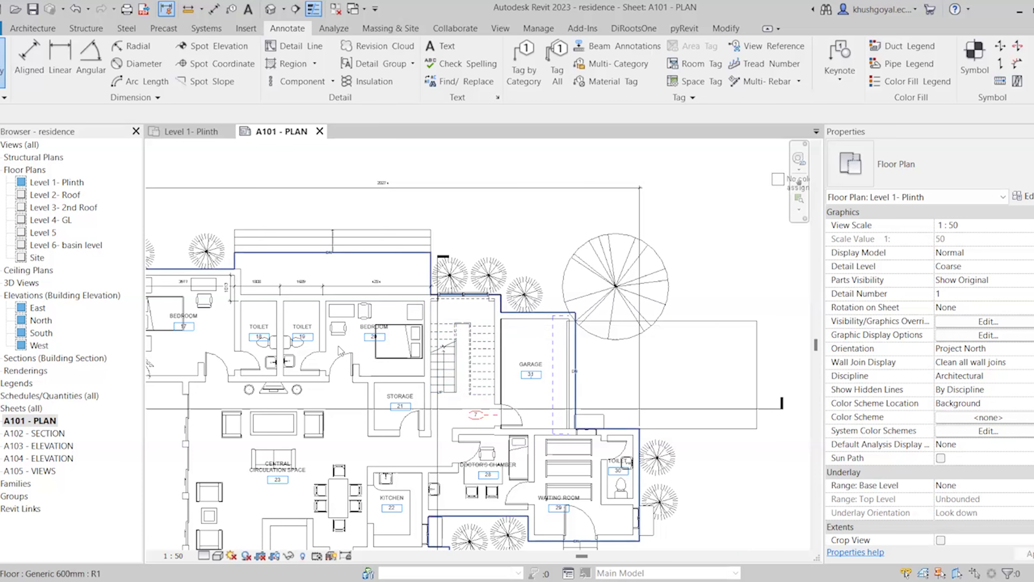
{"action": "scroll", "coordinate": [468, 319], "scroll_direction": "up", "scroll_amount": 2}
{"action": "scroll", "coordinate": [543, 321], "scroll_direction": "down", "scroll_amount": 2}
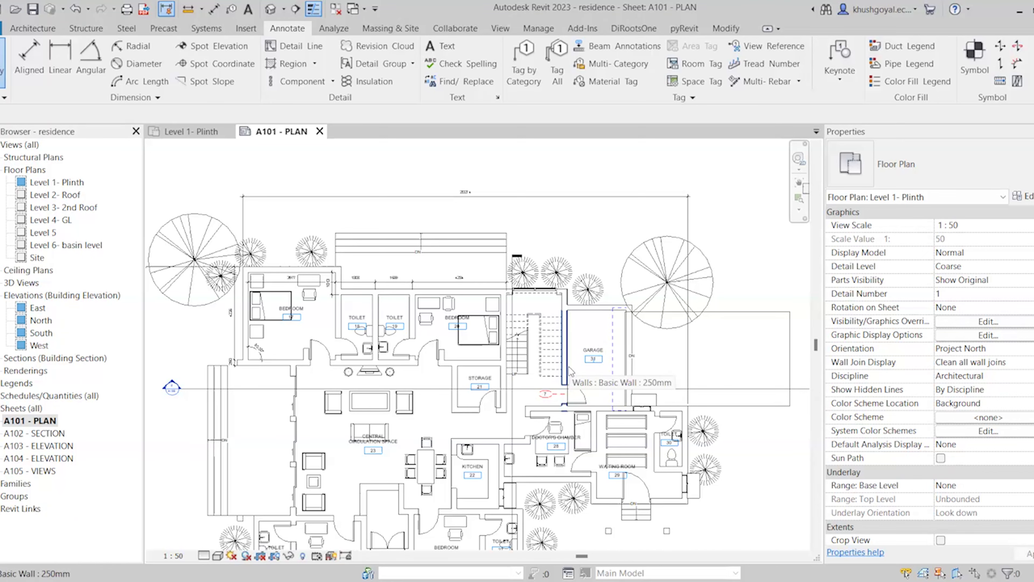
{"action": "left_click", "coordinate": [504, 28]}
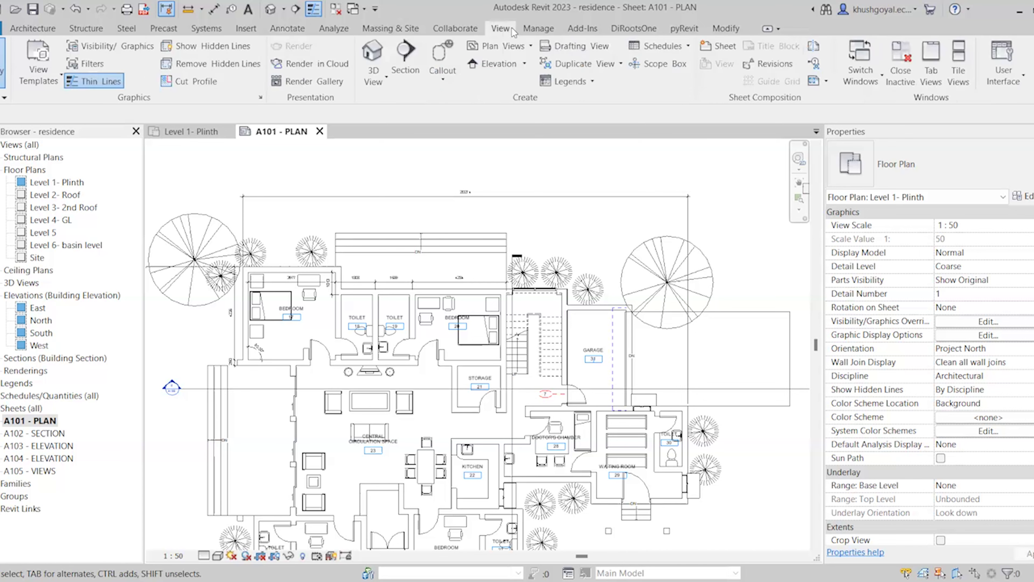
Draw a rectangular callout around the stair in the Level 1- Plinth plan
{"action": "left_click", "coordinate": [439, 76]}
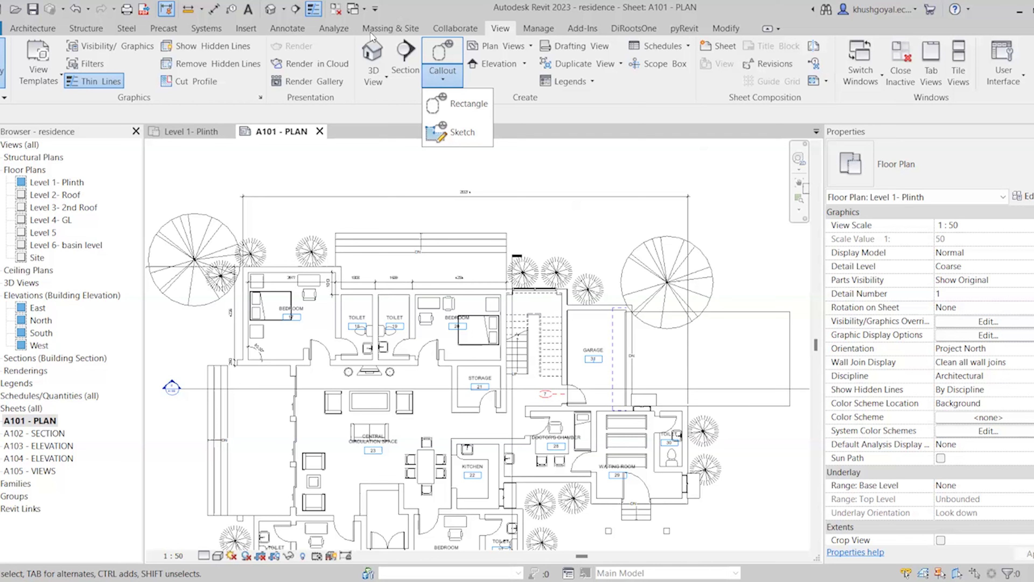
{"action": "left_click", "coordinate": [452, 55]}
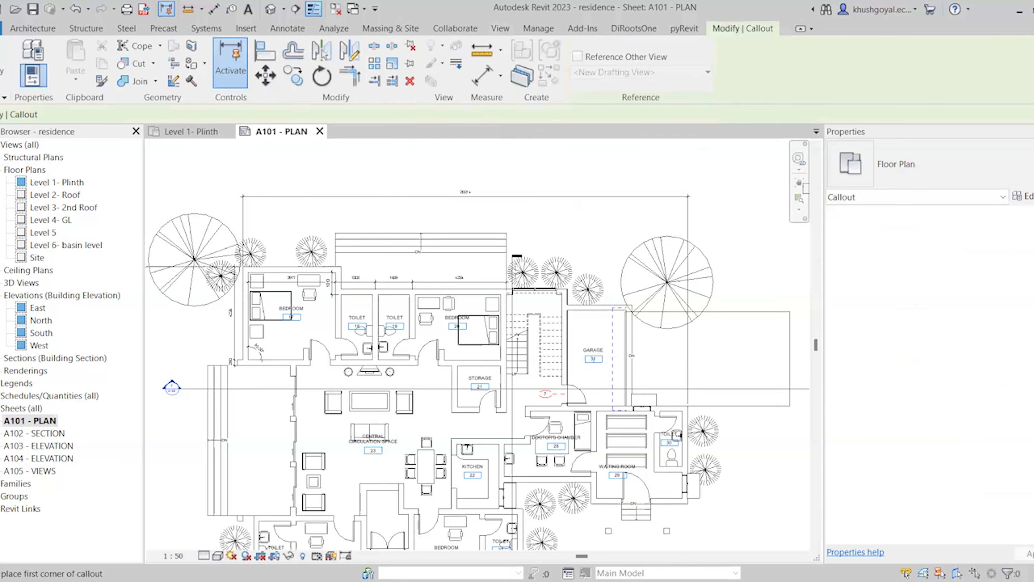
{"action": "left_click", "coordinate": [495, 281]}
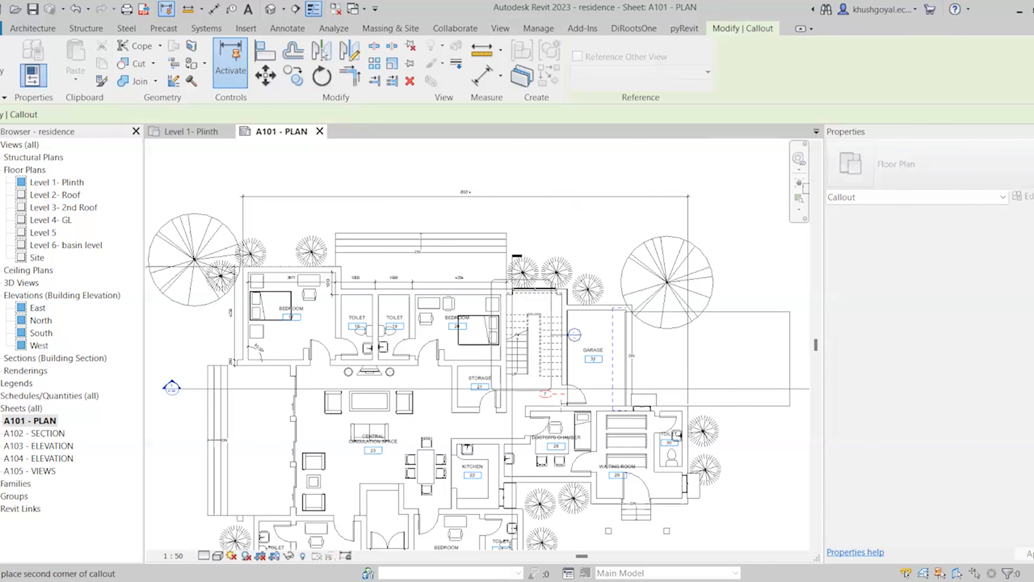
{"action": "left_click", "coordinate": [578, 422]}
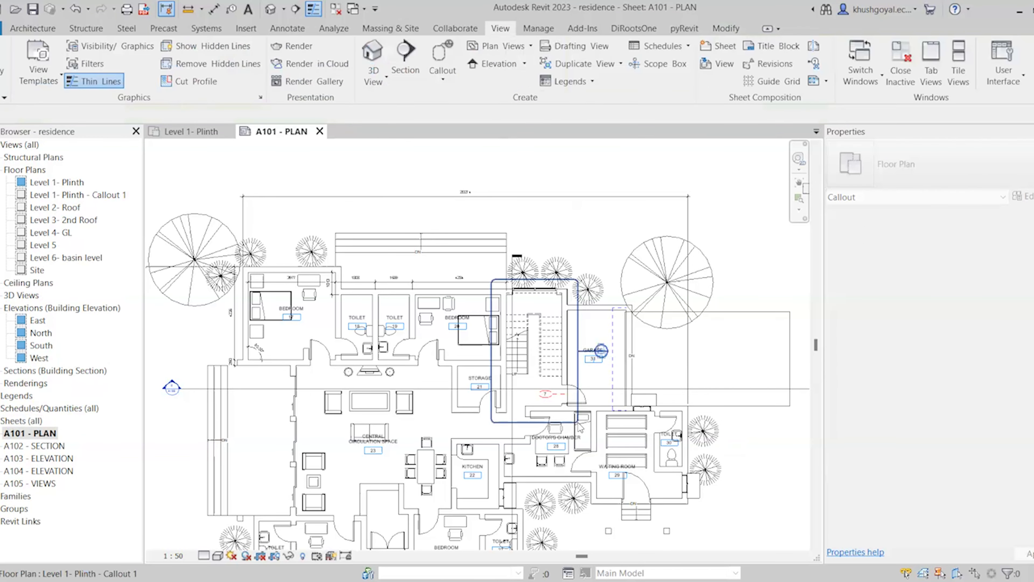
Open the new Level 1- Plinth - Callout 1 view with Go to View
{"action": "left_click", "coordinate": [578, 381]}
{"action": "right_click", "coordinate": [580, 382]}
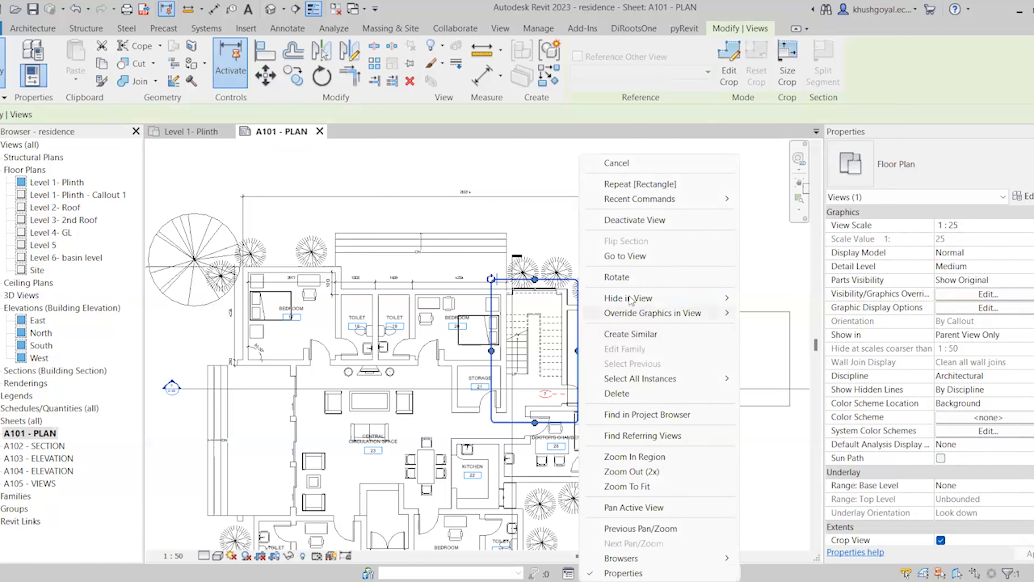
{"action": "left_click", "coordinate": [644, 257]}
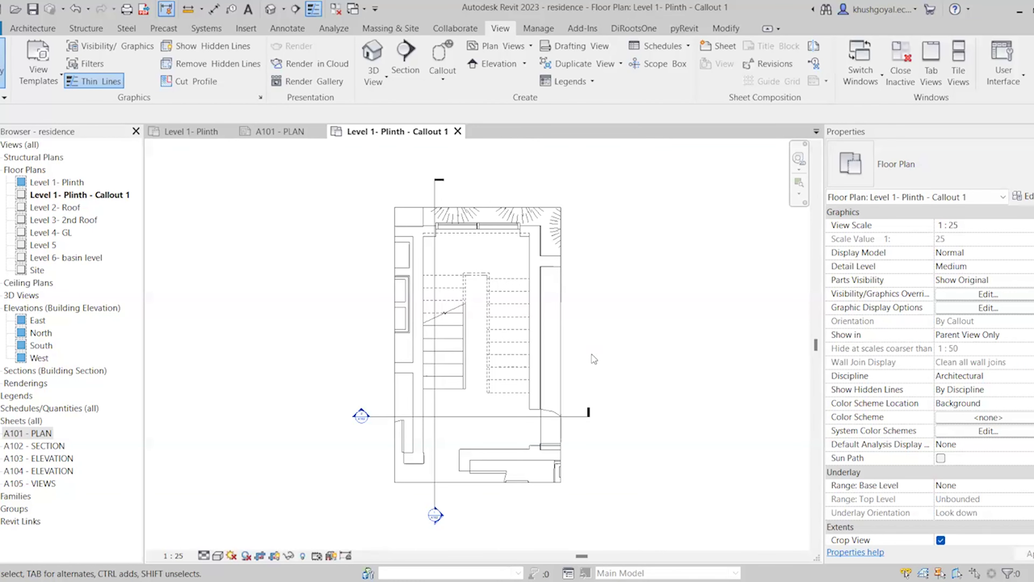
Pull all four edges of Callout 1's crop region in tight around the stair
{"action": "left_click", "coordinate": [460, 482]}
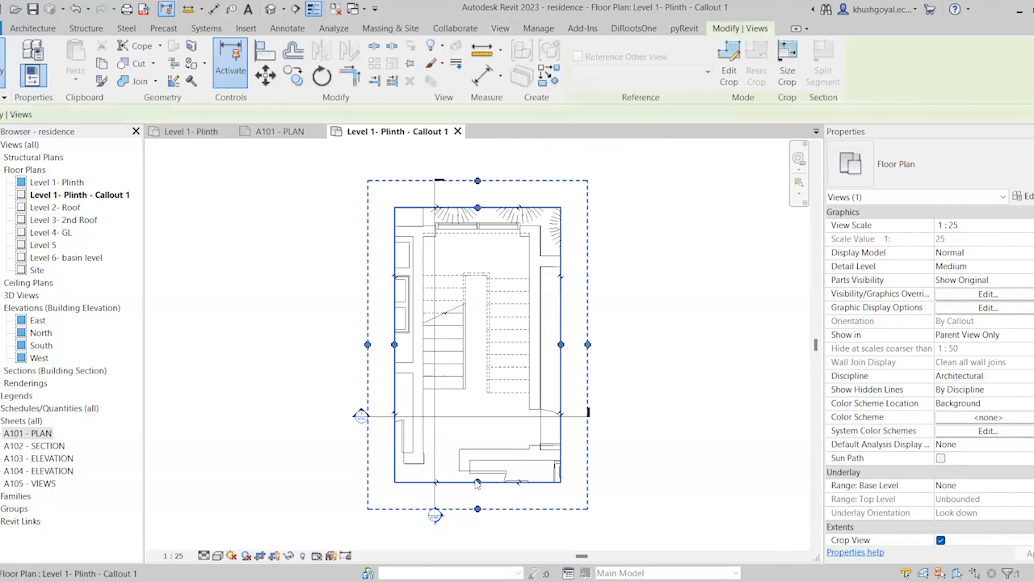
{"action": "left_click_drag", "start_coordinate": [477, 481], "coordinate": [481, 465]}
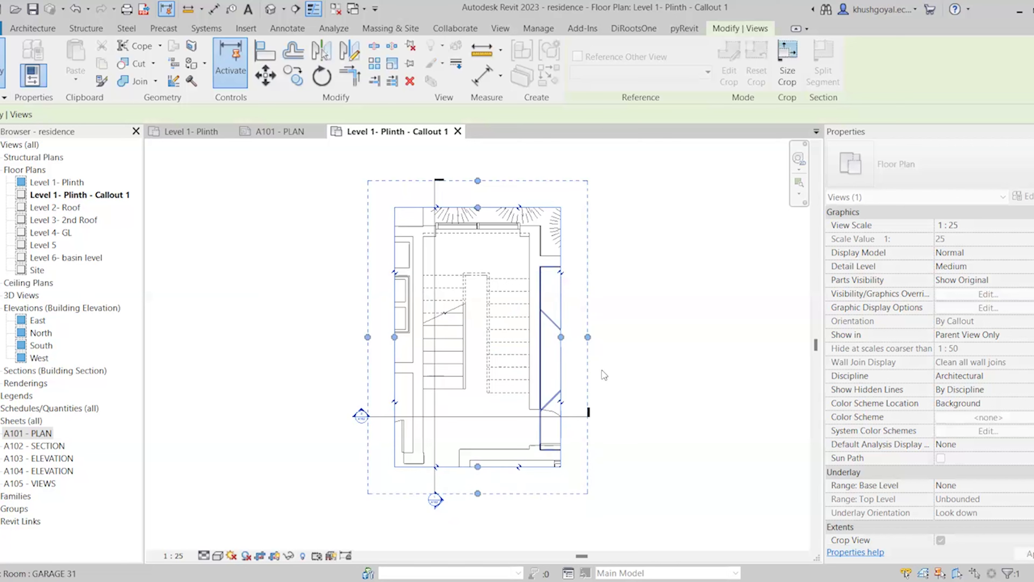
{"action": "left_click_drag", "start_coordinate": [559, 338], "coordinate": [547, 338]}
{"action": "left_click_drag", "start_coordinate": [394, 337], "coordinate": [409, 337]}
{"action": "left_click_drag", "start_coordinate": [479, 208], "coordinate": [479, 219]}
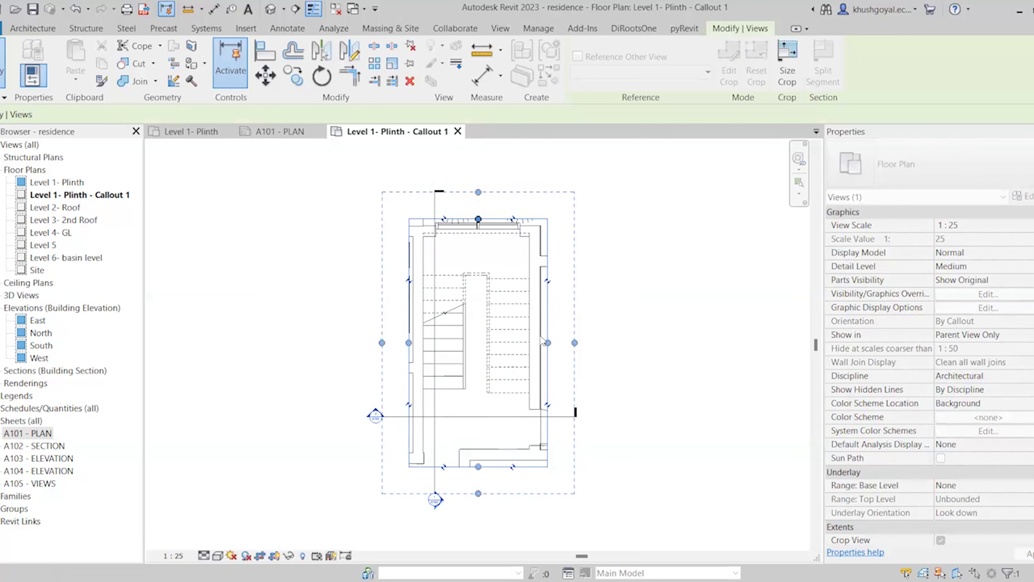
{"action": "left_click", "coordinate": [607, 425]}
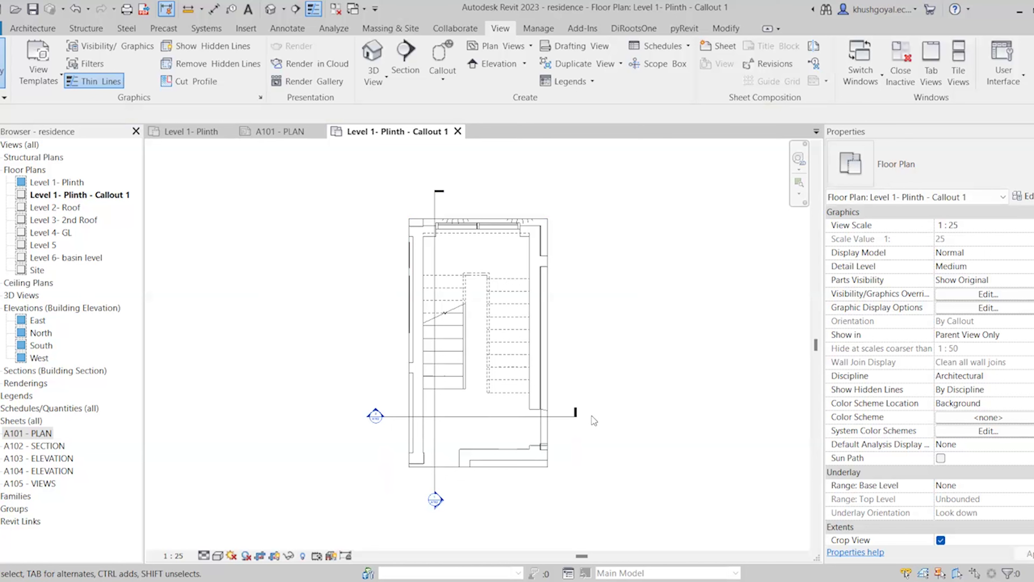
Delete the existing horizontal and vertical section lines
{"action": "left_click", "coordinate": [575, 420]}
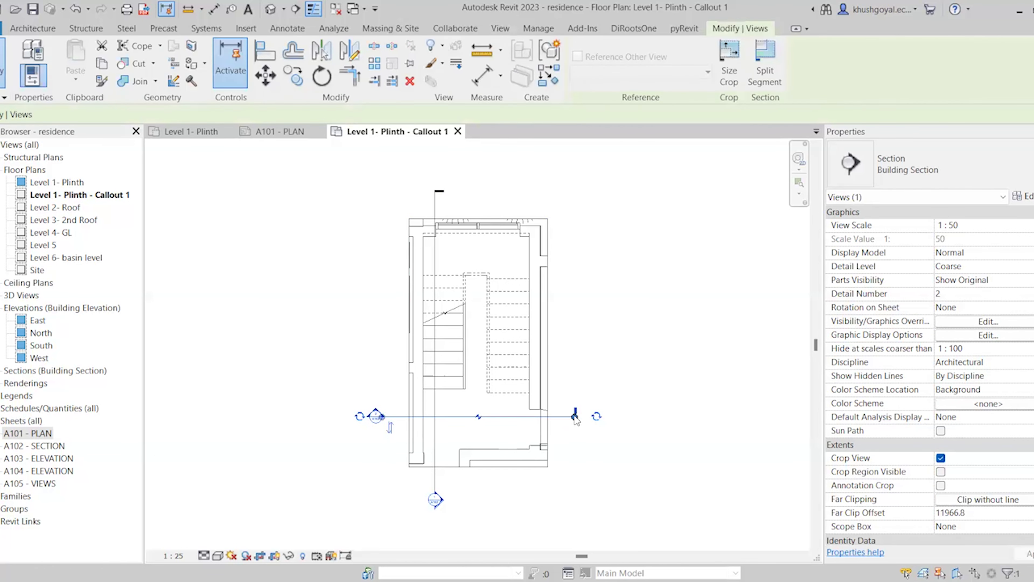
{"action": "left_click", "coordinate": [381, 499]}
{"action": "left_click", "coordinate": [434, 496]}
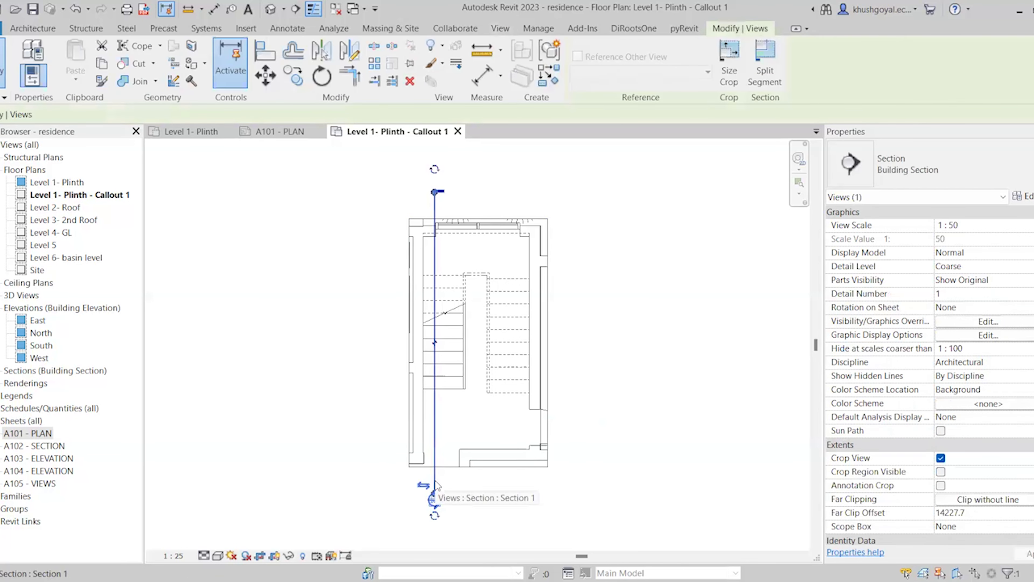
{"action": "key", "text": "Delete"}
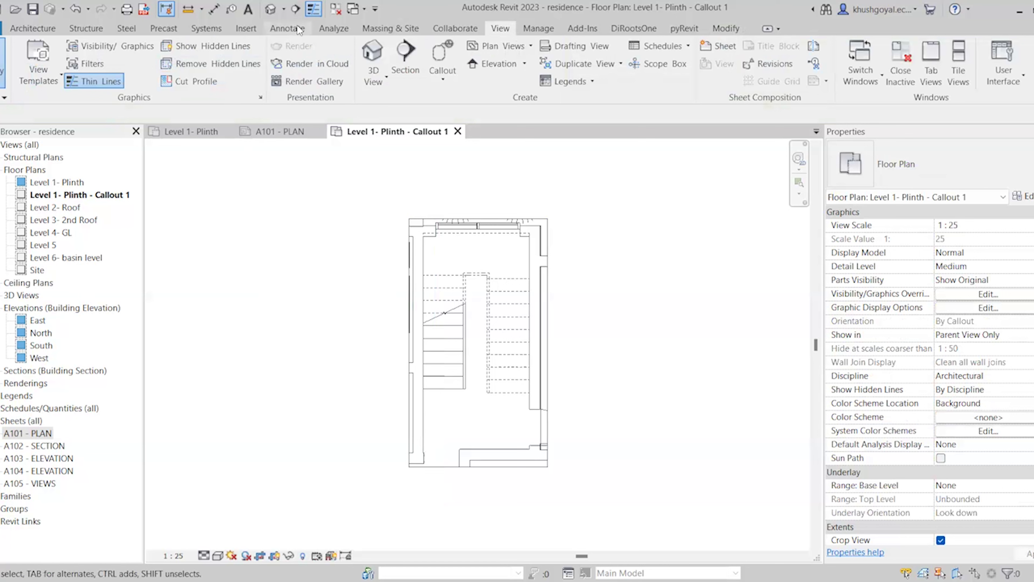
Draw a new section top-to-bottom through the stair flight and shorten its viewing depth
{"action": "left_click", "coordinate": [296, 9]}
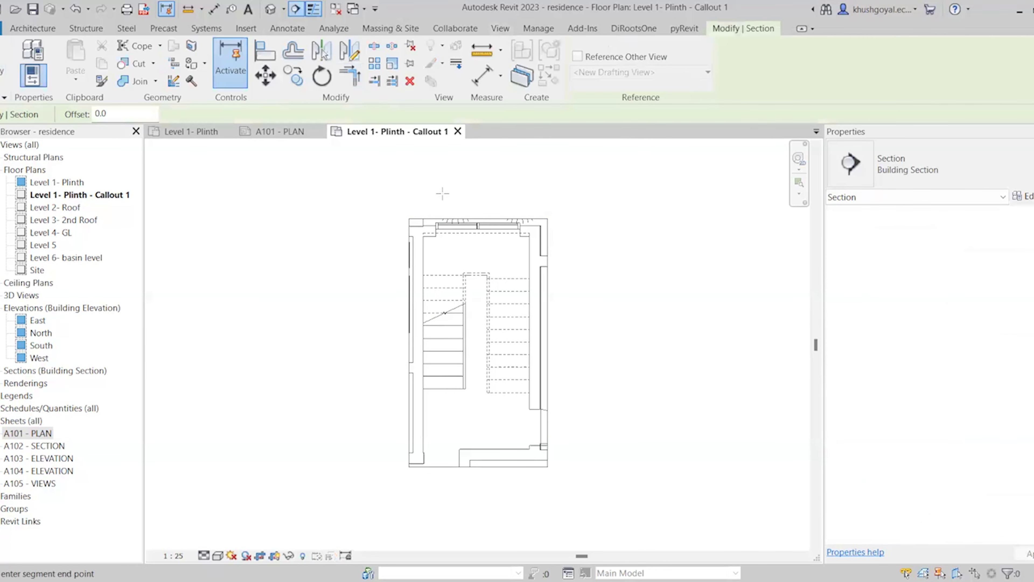
{"action": "left_click", "coordinate": [443, 186]}
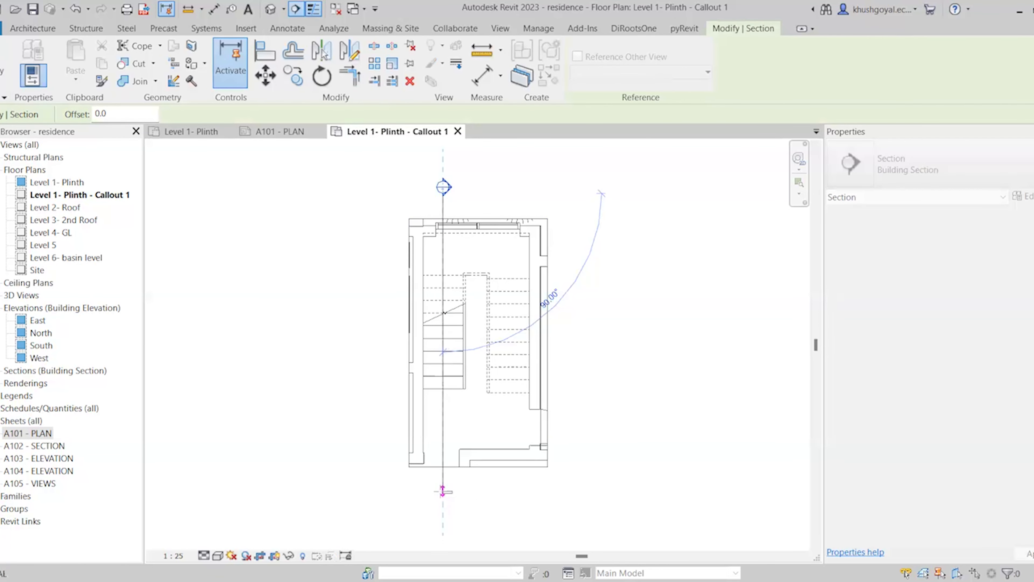
{"action": "left_click", "coordinate": [443, 493]}
{"action": "scroll", "coordinate": [464, 389], "scroll_direction": "down", "scroll_amount": 3}
{"action": "left_click_drag", "start_coordinate": [642, 363], "coordinate": [521, 362]}
{"action": "scroll", "coordinate": [489, 357], "scroll_direction": "up", "scroll_amount": 3}
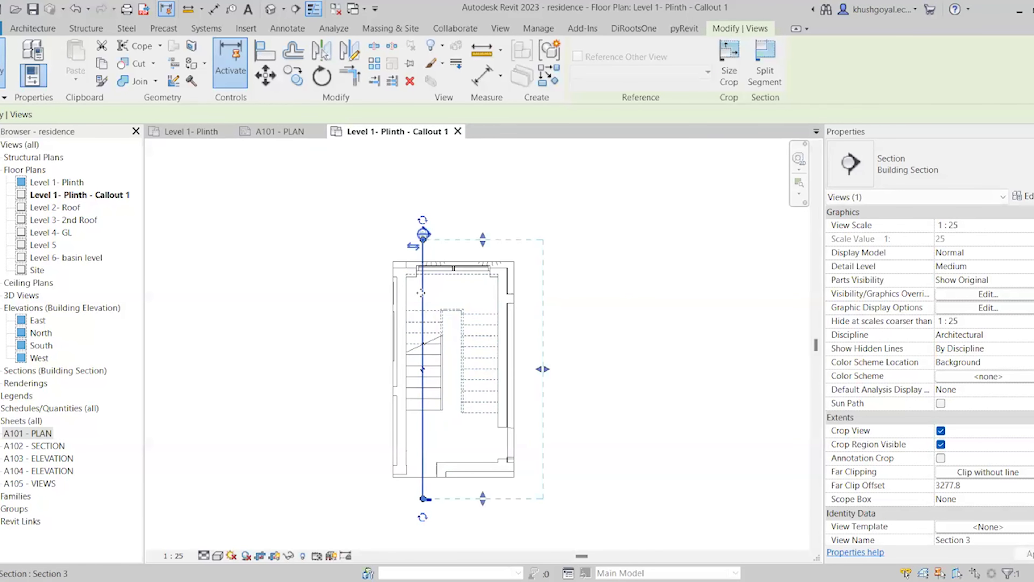
Create a new sheet A106 with the A1 metric title block
{"action": "left_click", "coordinate": [23, 421]}
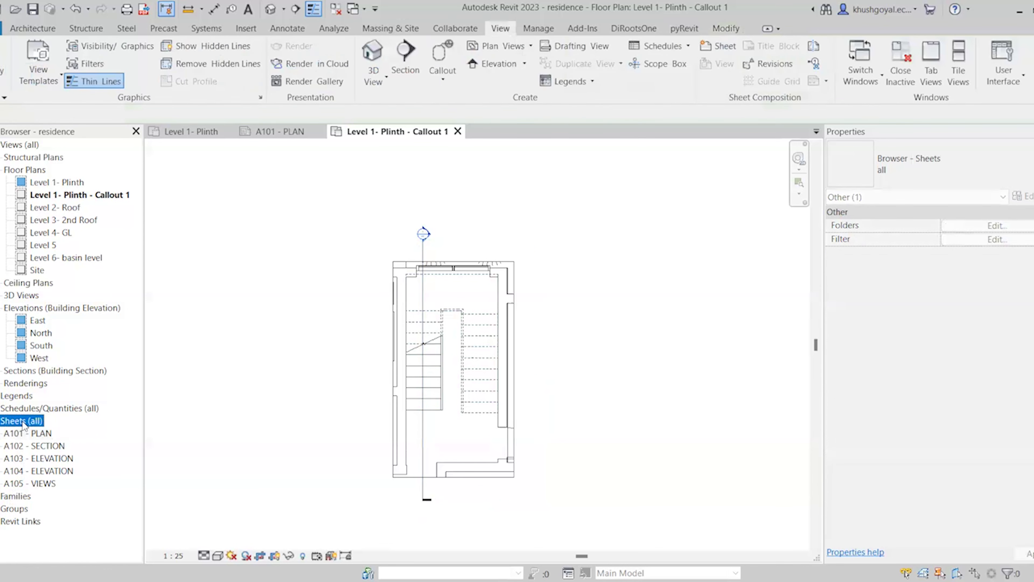
{"action": "right_click", "coordinate": [23, 424]}
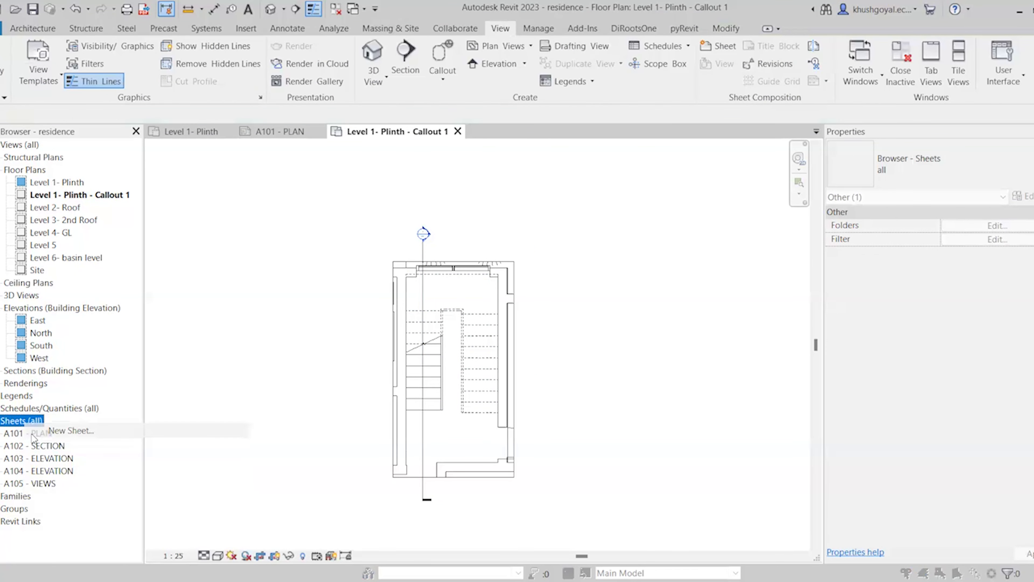
{"action": "left_click", "coordinate": [44, 428]}
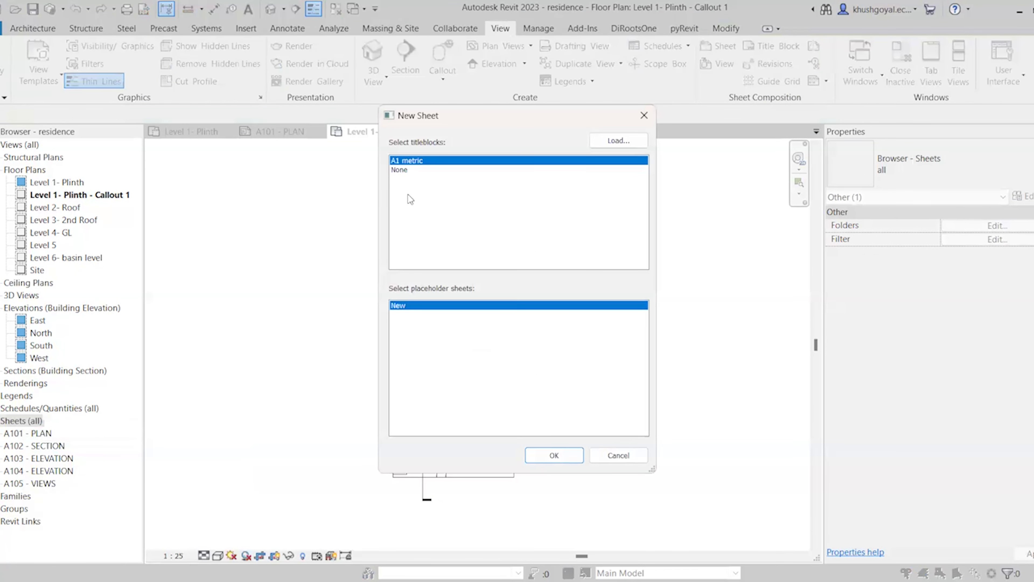
{"action": "left_click", "coordinate": [546, 455]}
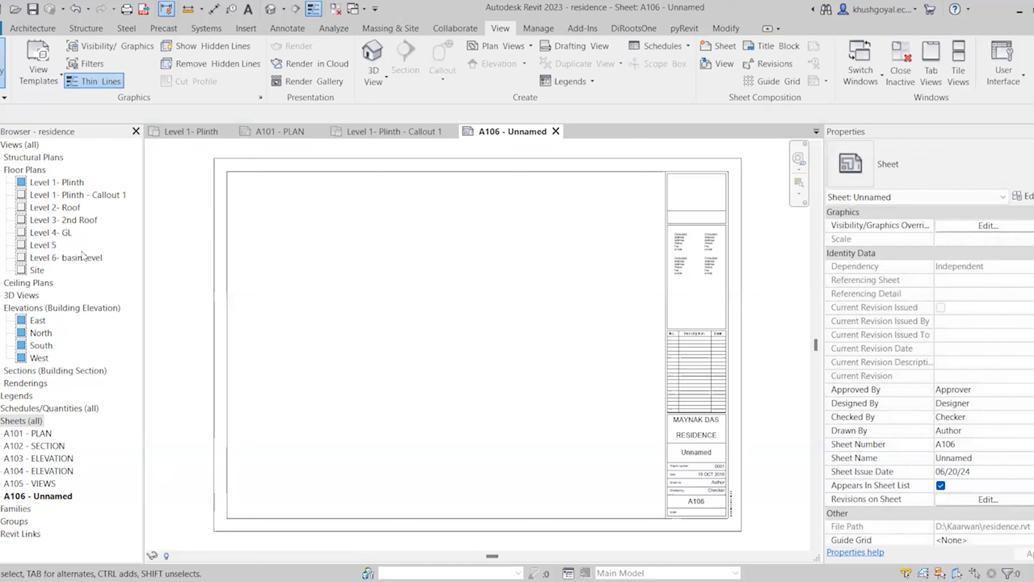
Place the Level 1- Plinth - Callout 1 plan on sheet A106 beside the title block
{"action": "left_click", "coordinate": [61, 195]}
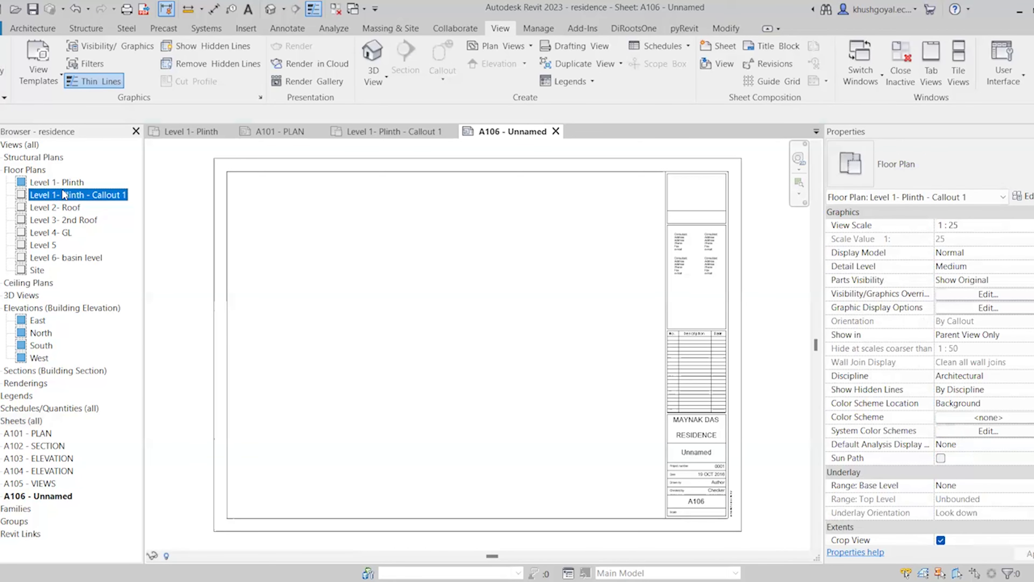
{"action": "left_click_drag", "start_coordinate": [339, 260], "coordinate": [339, 259]}
{"action": "left_click", "coordinate": [311, 325]}
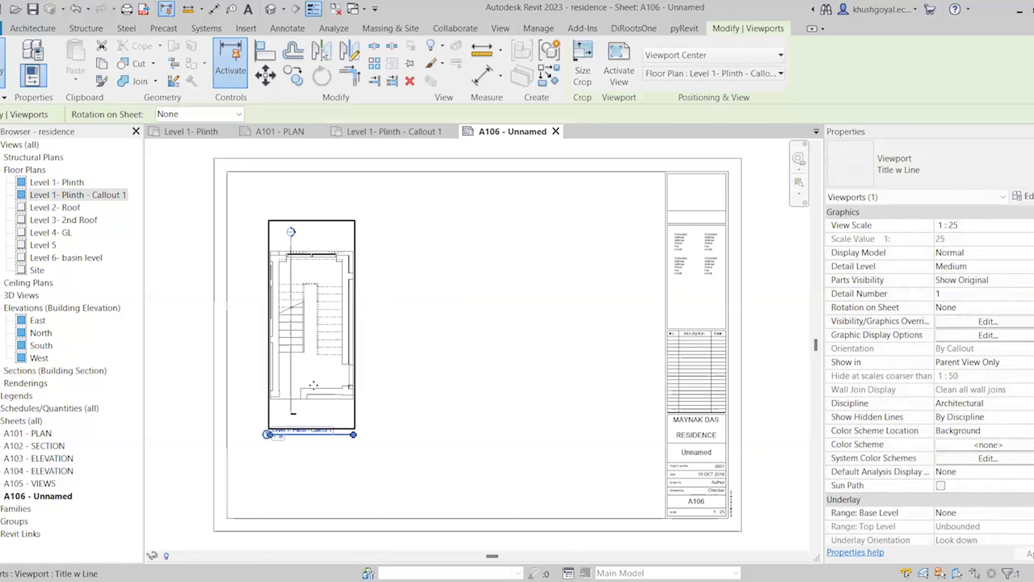
{"action": "left_click_drag", "start_coordinate": [311, 368], "coordinate": [601, 366]}
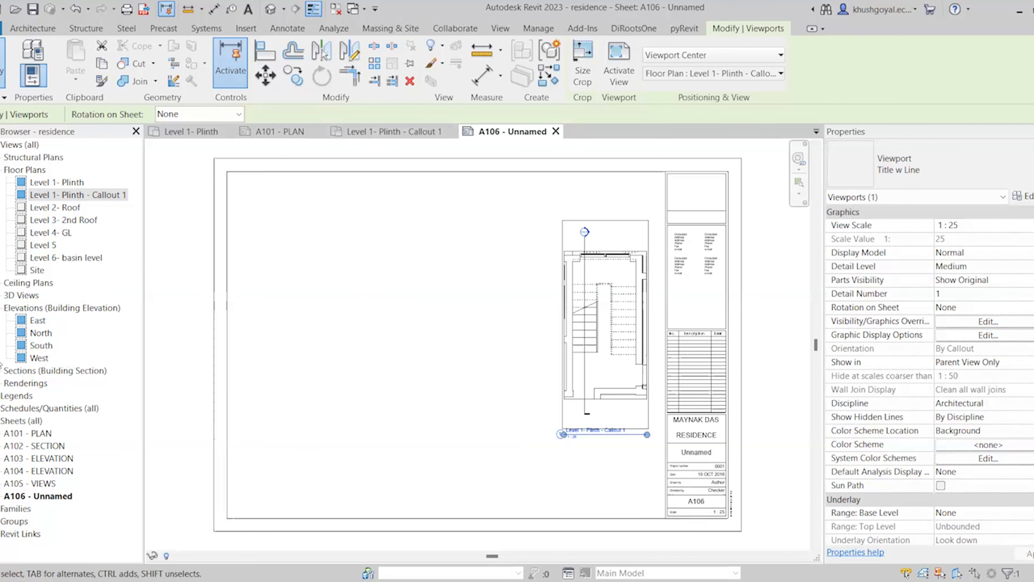
{"action": "left_click", "coordinate": [0, 371]}
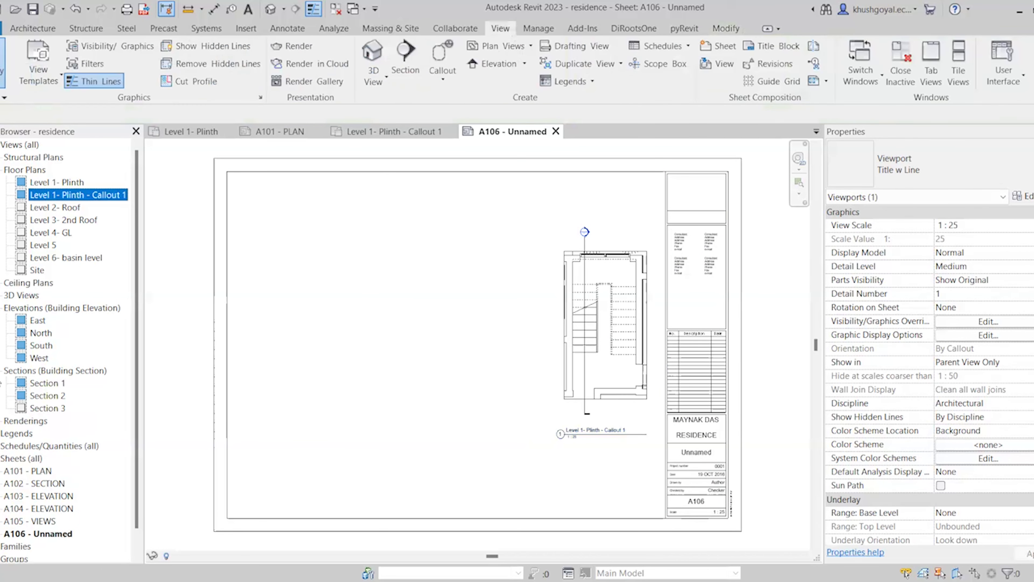
Place Section 3 on sheet A106 to the left of the callout plan
{"action": "left_click", "coordinate": [47, 408]}
{"action": "left_click_drag", "start_coordinate": [371, 411], "coordinate": [372, 411]}
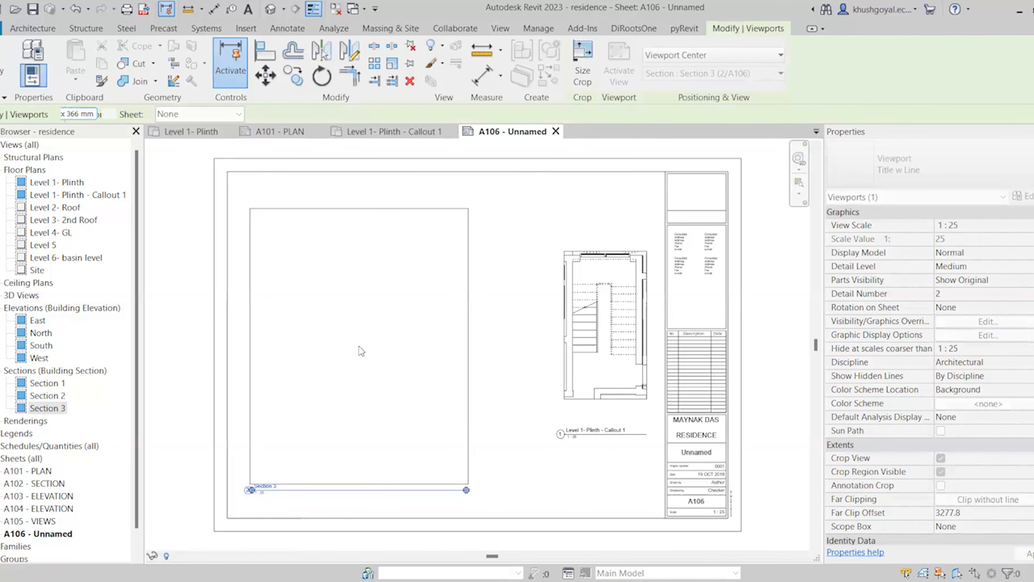
{"action": "left_click", "coordinate": [360, 346]}
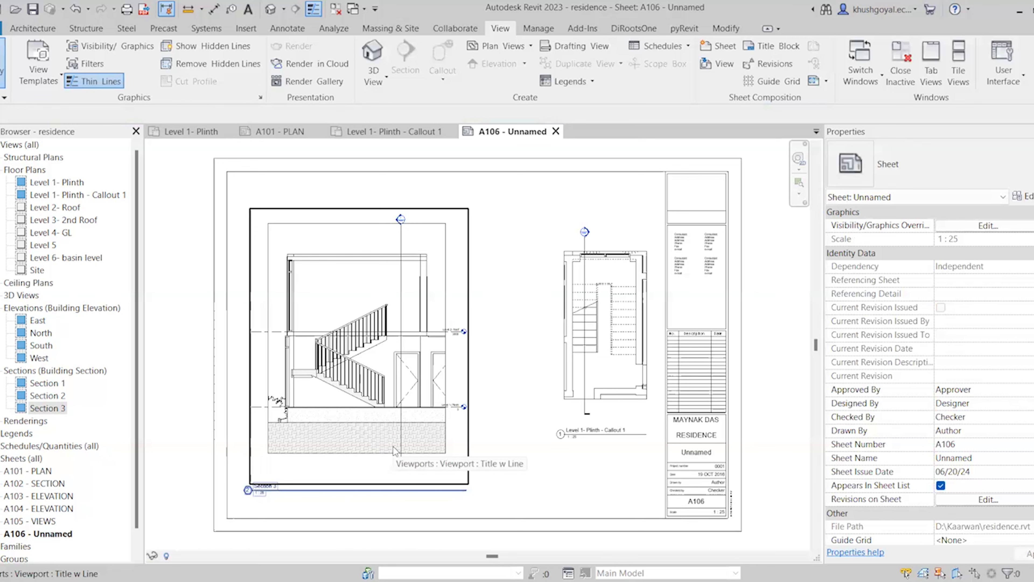
{"action": "double_click", "coordinate": [383, 431]}
{"action": "left_click", "coordinate": [401, 468]}
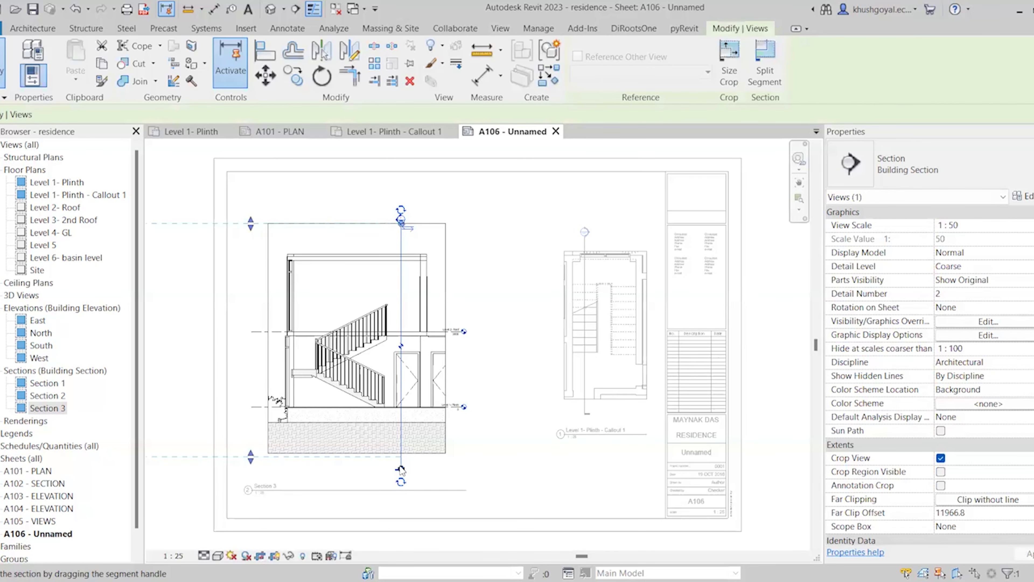
{"action": "key", "text": "Escape"}
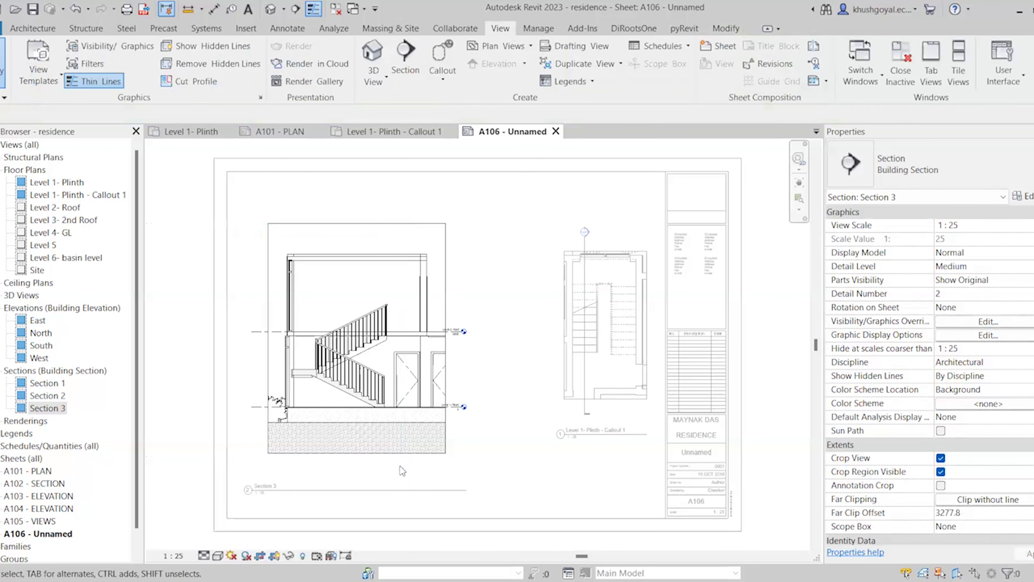
{"action": "double_click", "coordinate": [504, 444]}
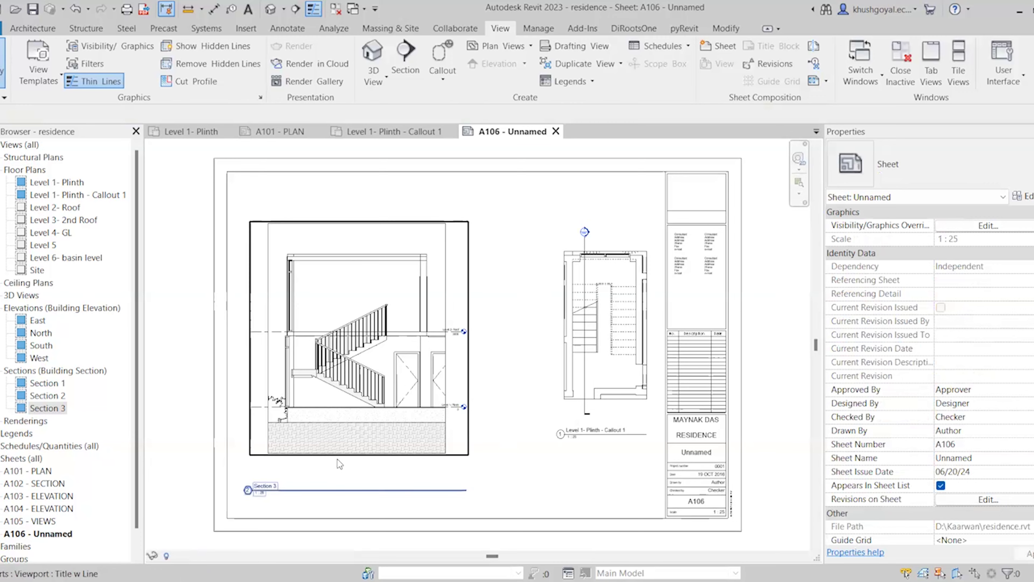
Pull Section 3's crop region left and right edges in toward the stair flight
{"action": "scroll", "coordinate": [336, 459], "scroll_direction": "up", "scroll_amount": 3}
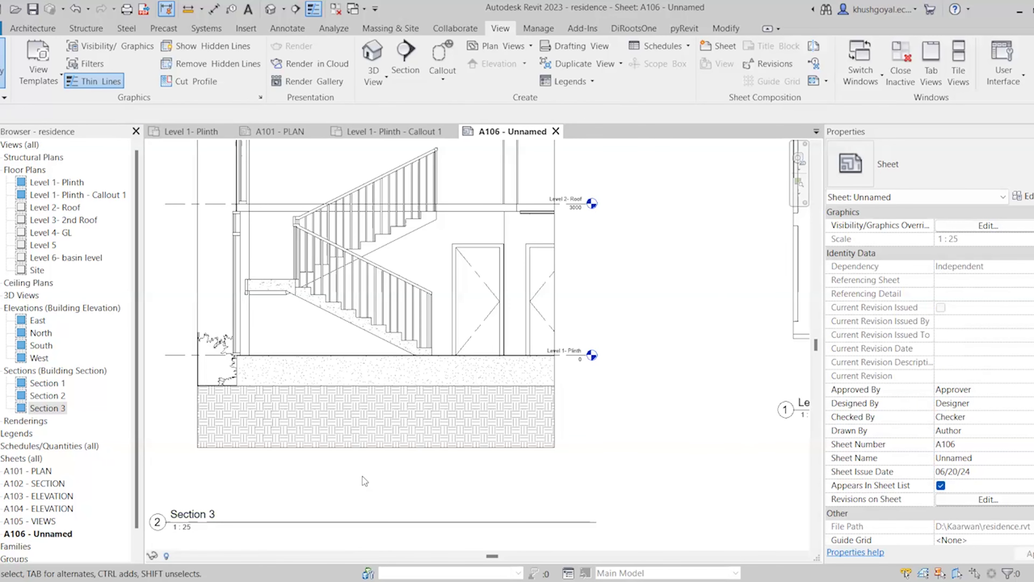
{"action": "scroll", "coordinate": [360, 478], "scroll_direction": "down", "scroll_amount": 3}
{"action": "scroll", "coordinate": [280, 375], "scroll_direction": "up", "scroll_amount": 4}
{"action": "left_click", "coordinate": [278, 282]}
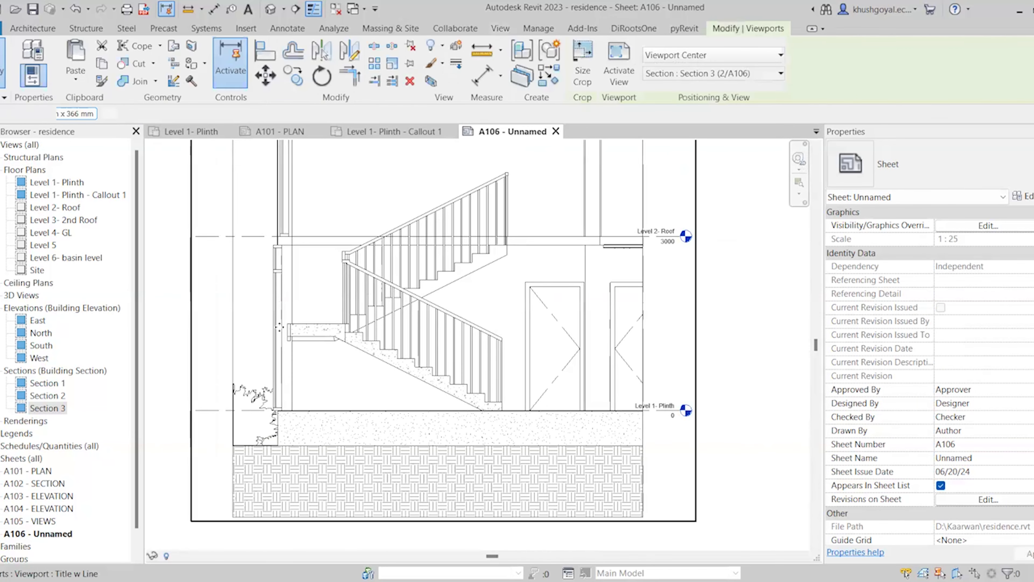
{"action": "scroll", "coordinate": [309, 446], "scroll_direction": "down", "scroll_amount": 2}
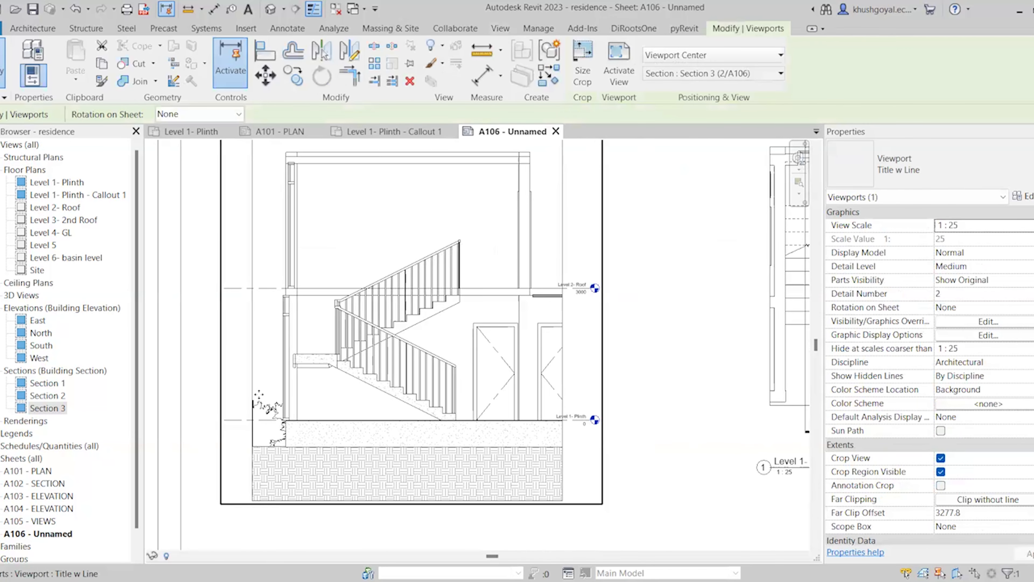
{"action": "left_click", "coordinate": [252, 358]}
{"action": "left_click_drag", "start_coordinate": [252, 300], "coordinate": [278, 300]}
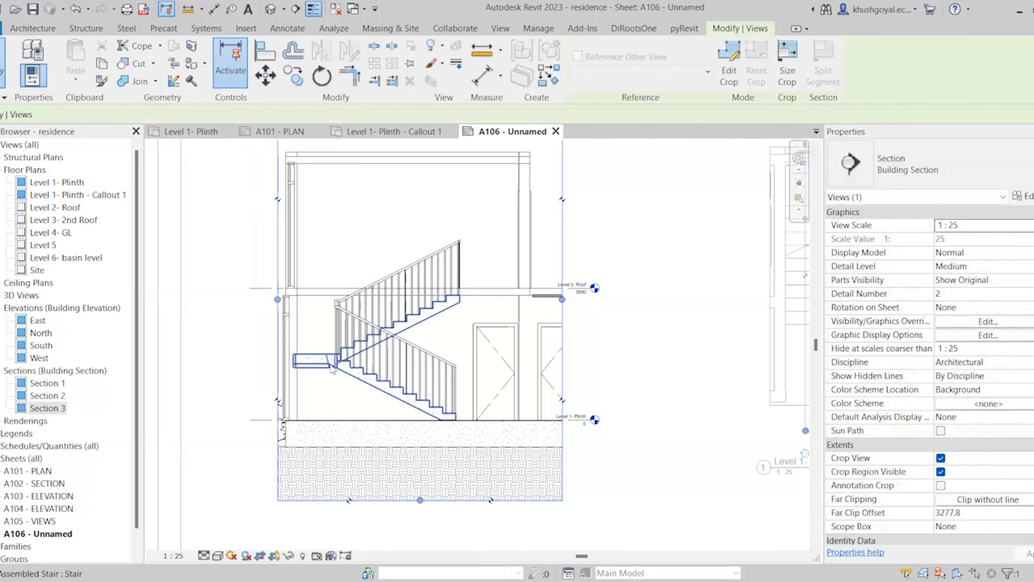
{"action": "left_click_drag", "start_coordinate": [562, 300], "coordinate": [535, 299]}
{"action": "scroll", "coordinate": [451, 395], "scroll_direction": "down", "scroll_amount": 1}
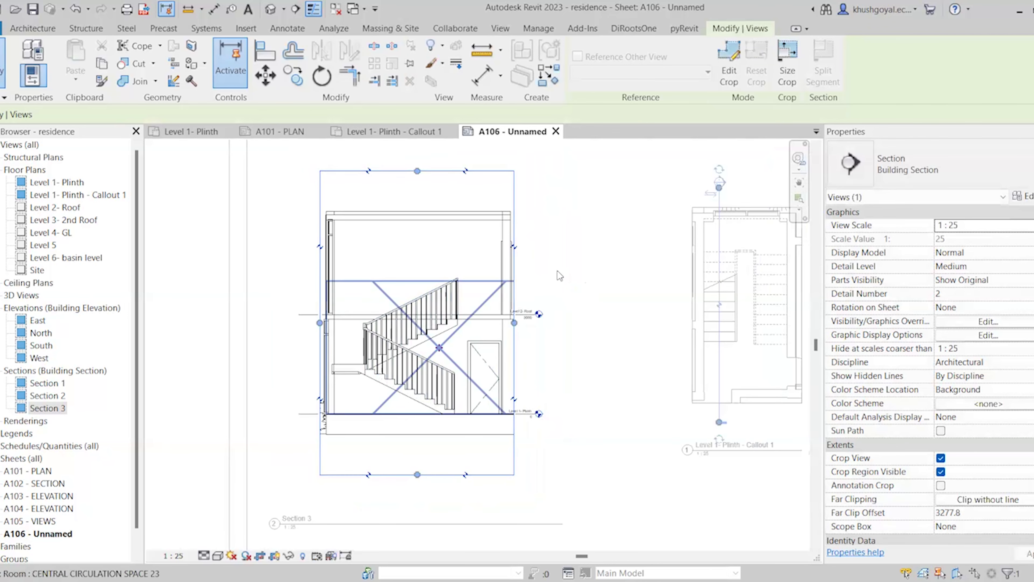
{"action": "left_click", "coordinate": [558, 272]}
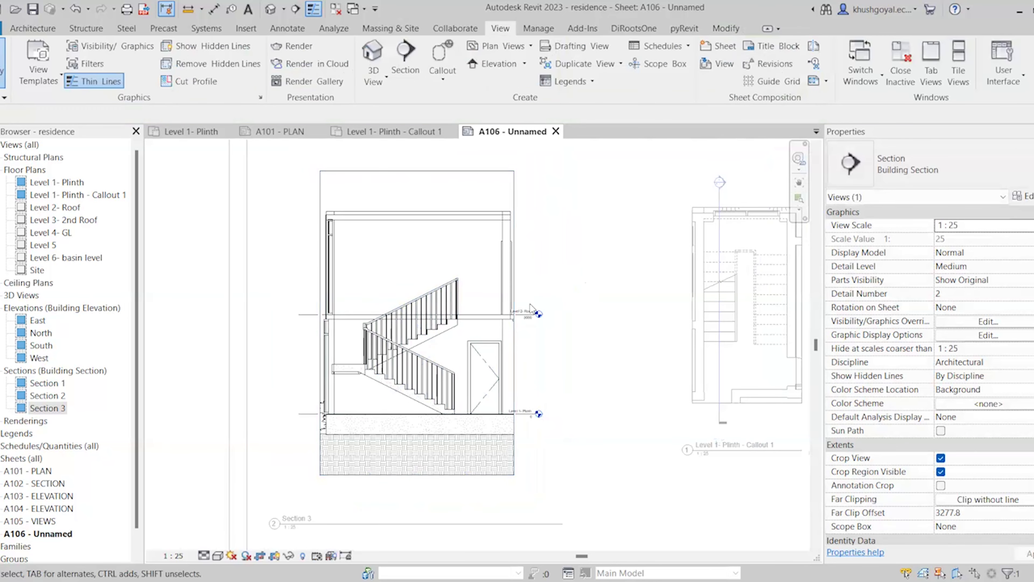
{"action": "double_click", "coordinate": [220, 292]}
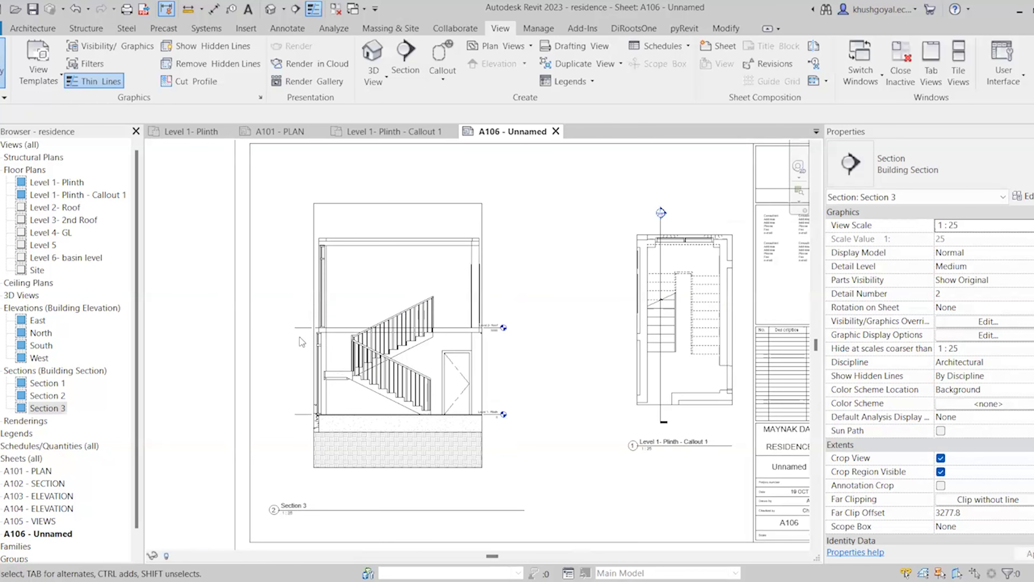
{"action": "left_click", "coordinate": [513, 502]}
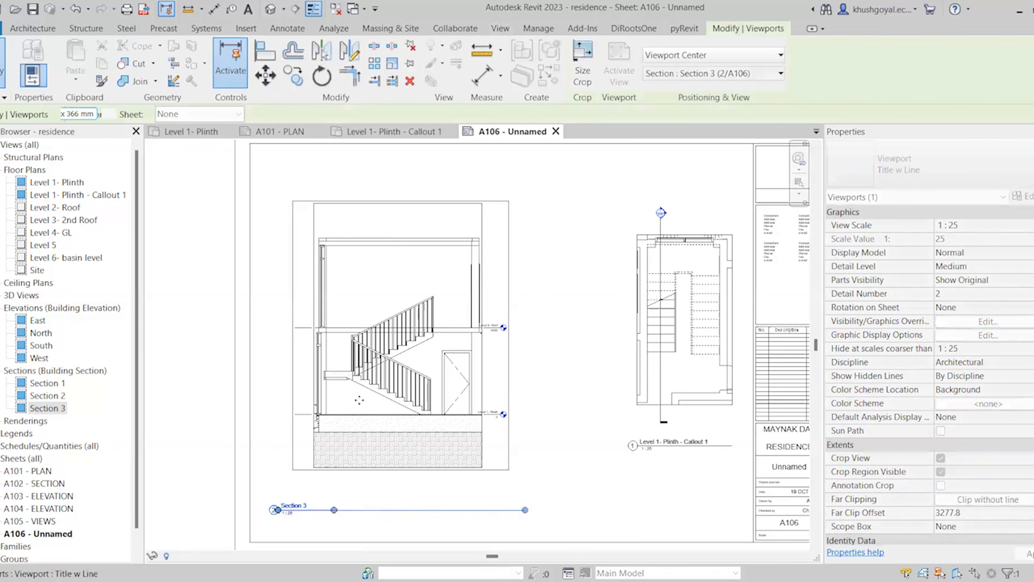
{"action": "scroll", "coordinate": [359, 400], "scroll_direction": "up", "scroll_amount": 5}
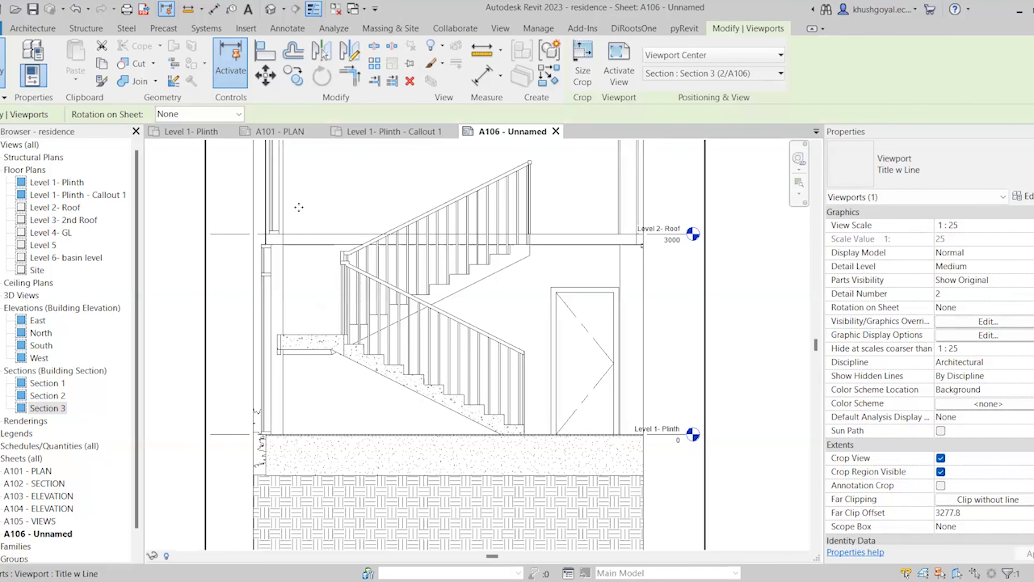
Activate Section 3 on the sheet and inspect the left wall and Level 2- Roof floor
{"action": "double_click", "coordinate": [313, 249]}
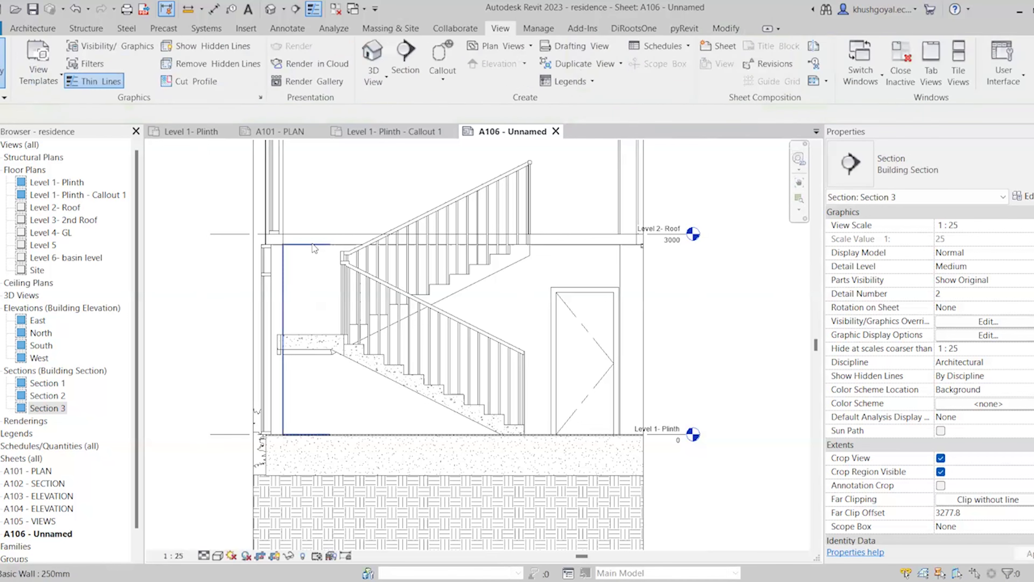
{"action": "left_click", "coordinate": [324, 244]}
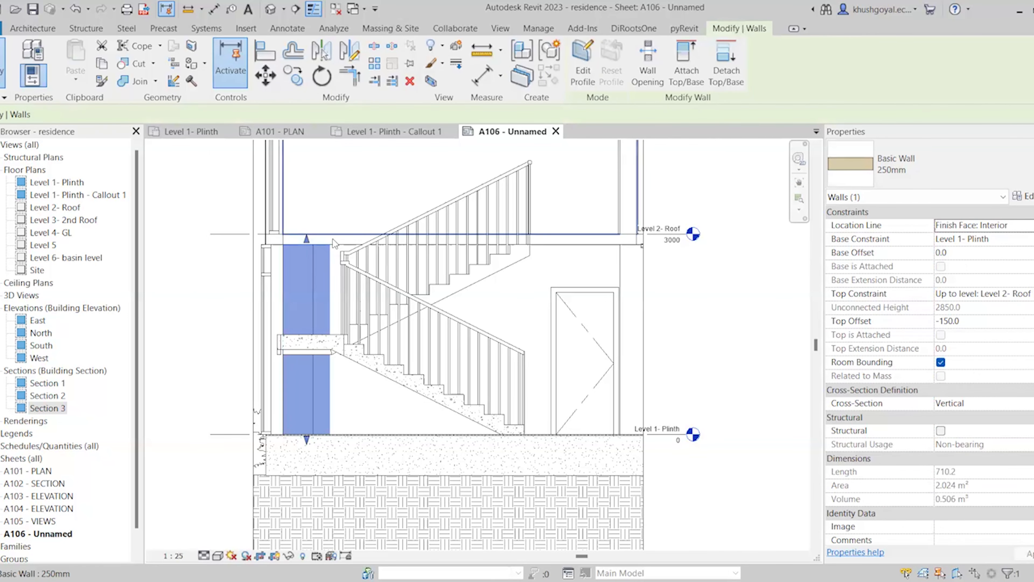
{"action": "scroll", "coordinate": [334, 238], "scroll_direction": "up", "scroll_amount": 2}
{"action": "left_click", "coordinate": [338, 245]}
{"action": "scroll", "coordinate": [338, 245], "scroll_direction": "down", "scroll_amount": 2}
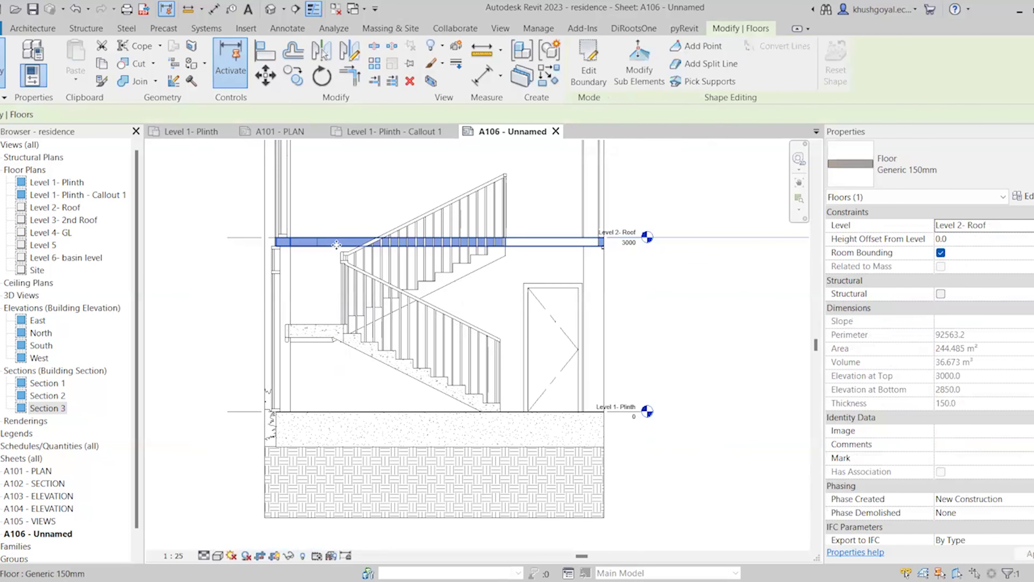
{"action": "left_click", "coordinate": [197, 236]}
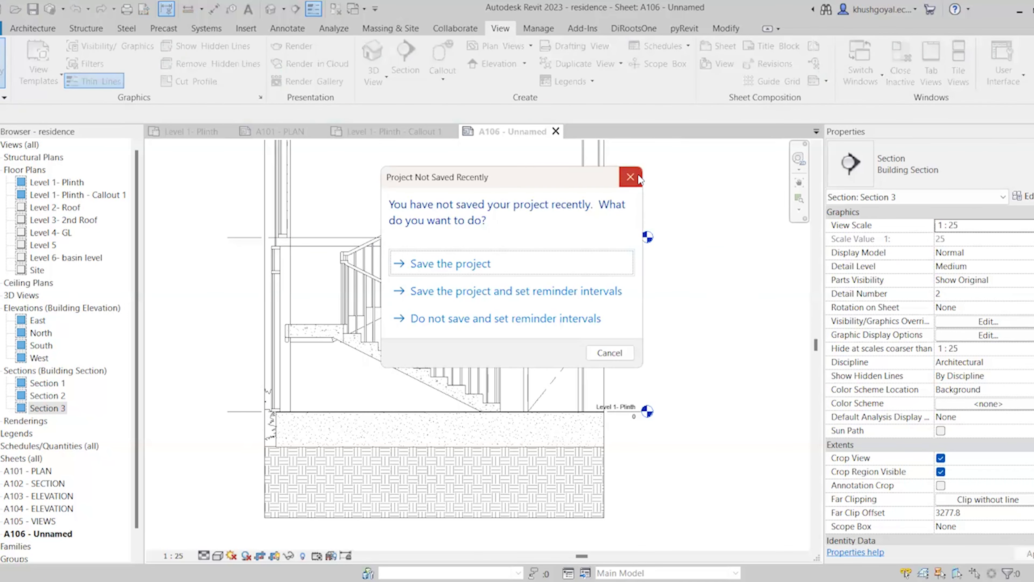
Dismiss the save reminder and set the Level 2 floor edge lines to <Invisible lines>
{"action": "left_click", "coordinate": [631, 177]}
{"action": "left_click", "coordinate": [612, 75]}
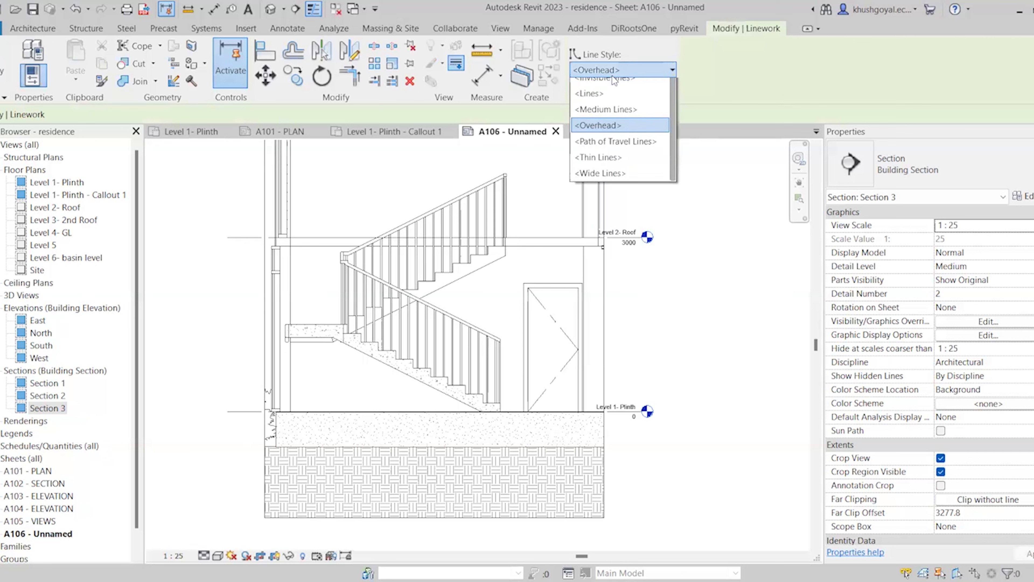
{"action": "left_click", "coordinate": [604, 178]}
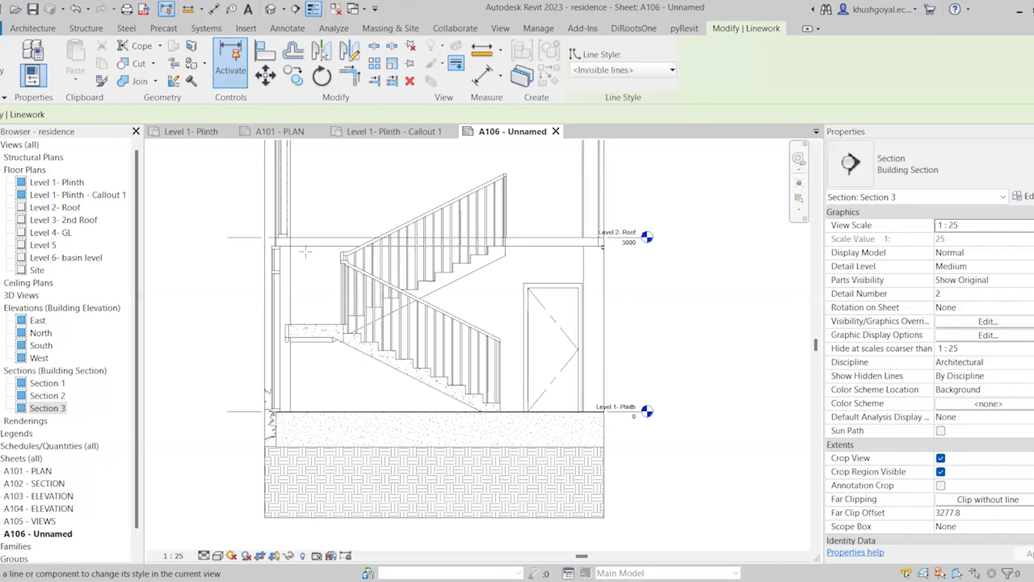
{"action": "scroll", "coordinate": [306, 246], "scroll_direction": "up", "scroll_amount": 1}
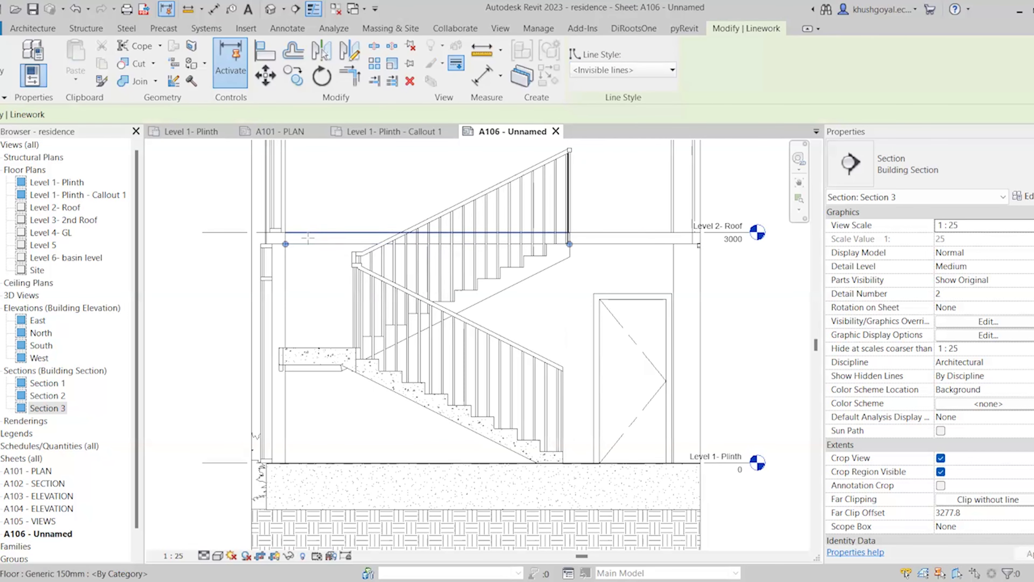
{"action": "left_click", "coordinate": [309, 243]}
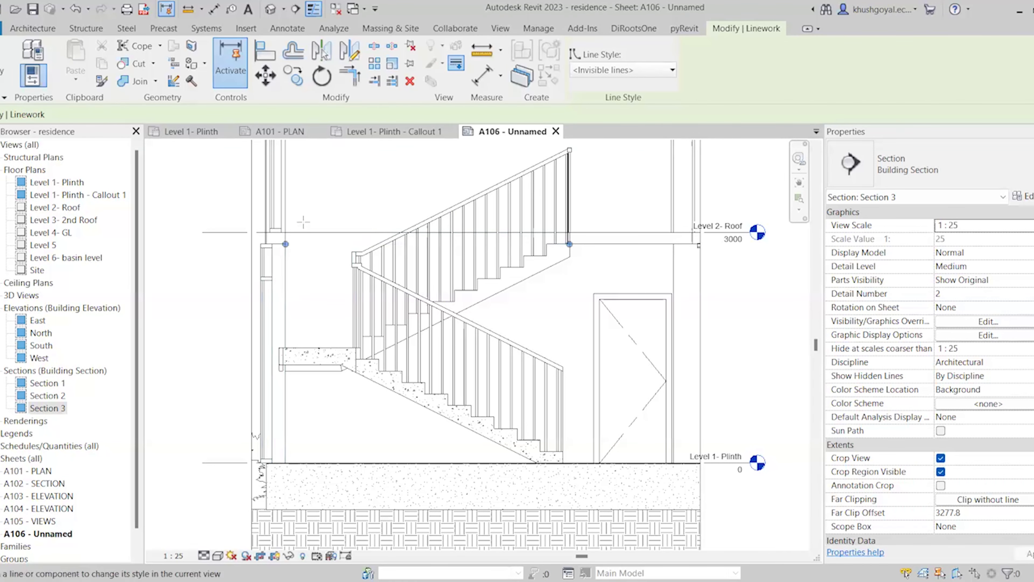
{"action": "left_click", "coordinate": [303, 232]}
{"action": "scroll", "coordinate": [356, 327], "scroll_direction": "down", "scroll_amount": 3}
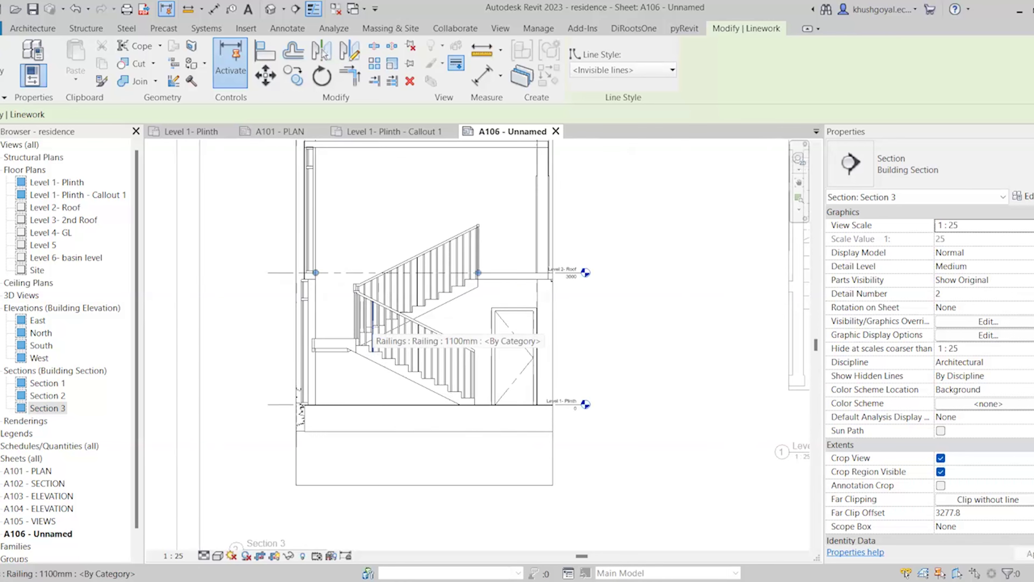
{"action": "scroll", "coordinate": [373, 327], "scroll_direction": "up", "scroll_amount": 1}
{"action": "key", "text": "Escape"}
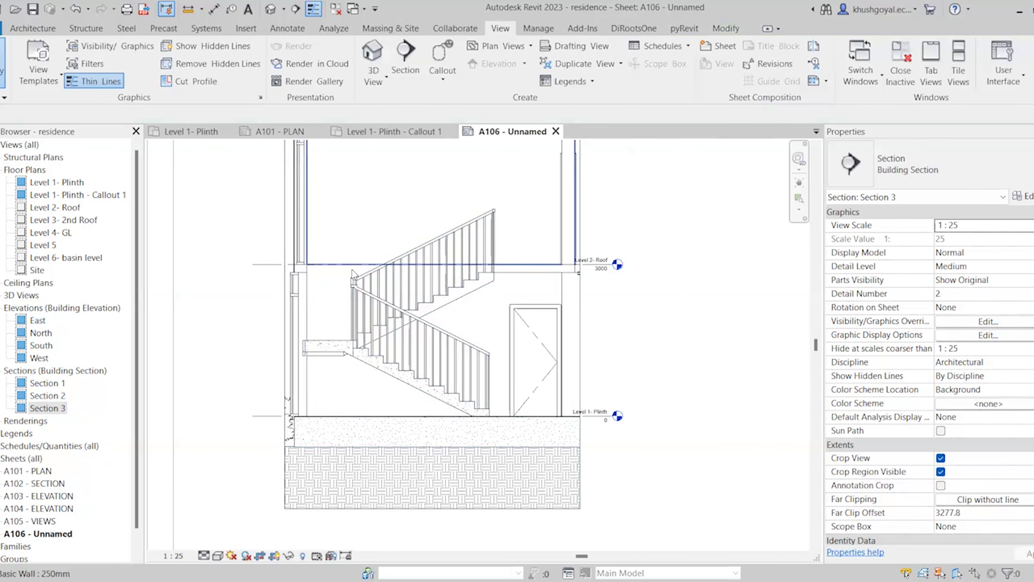
Select the Level 2- Roof level line, cancel the stray level command, and deselect it
{"action": "left_click", "coordinate": [266, 273]}
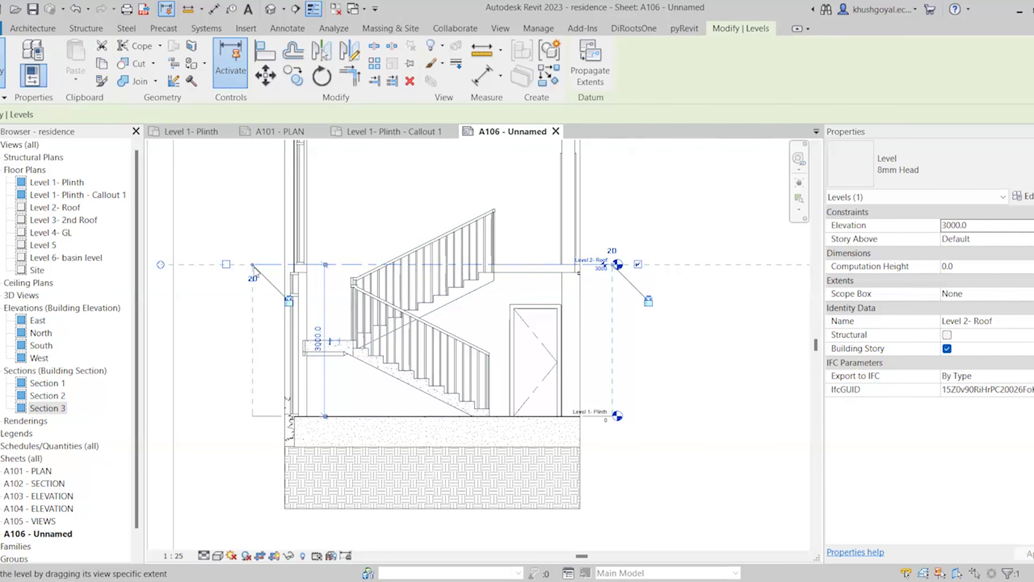
{"action": "key", "text": "l"}
{"action": "key", "text": "l"}
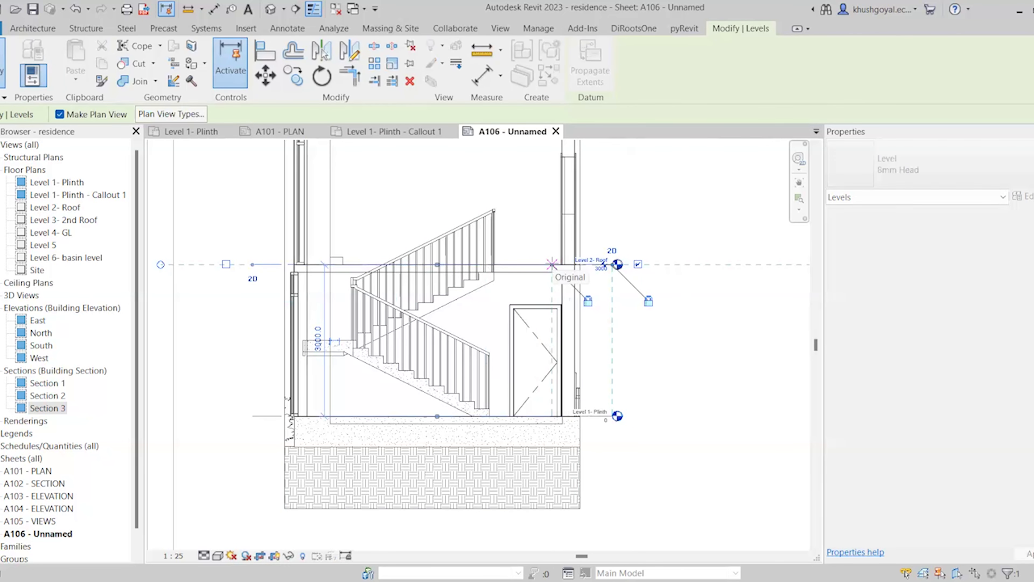
{"action": "key", "text": "Escape"}
{"action": "left_click", "coordinate": [707, 416]}
{"action": "left_click", "coordinate": [500, 28]}
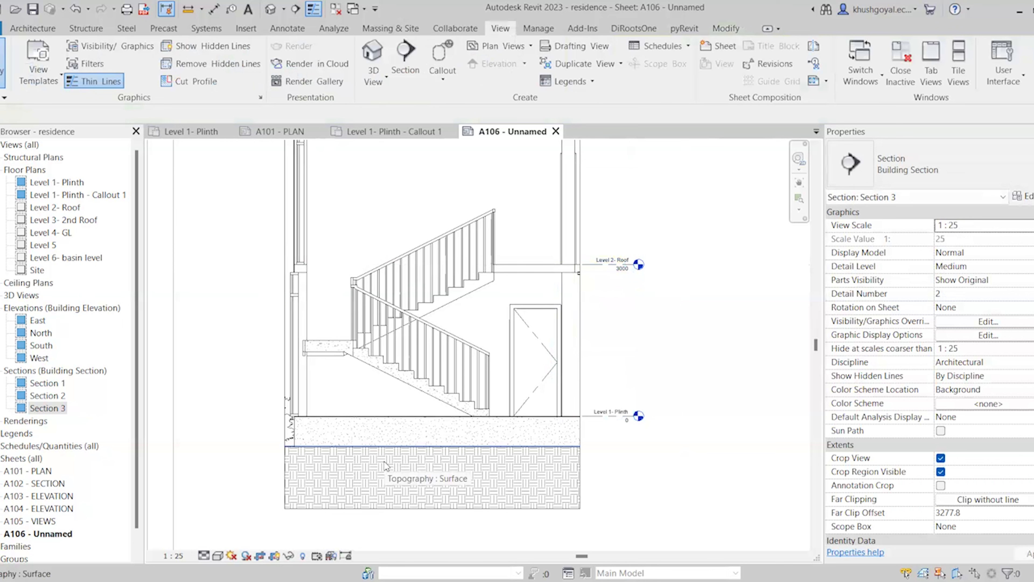
{"action": "left_click", "coordinate": [294, 29]}
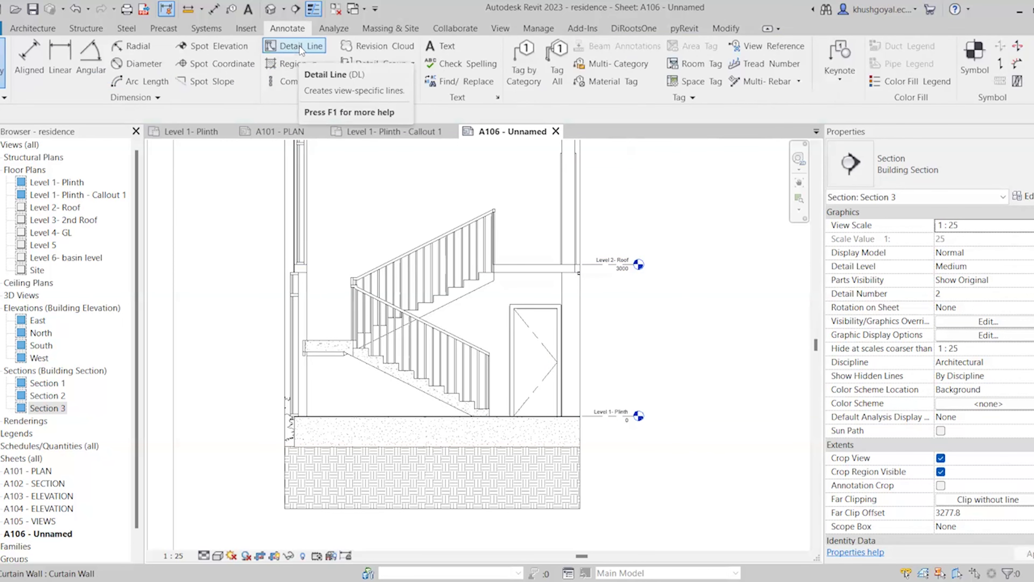
Chain-draw a thin-line rectangle standing on the Level 2 Roof slab near the right wall
{"action": "scroll", "coordinate": [391, 394], "scroll_direction": "down", "scroll_amount": 2}
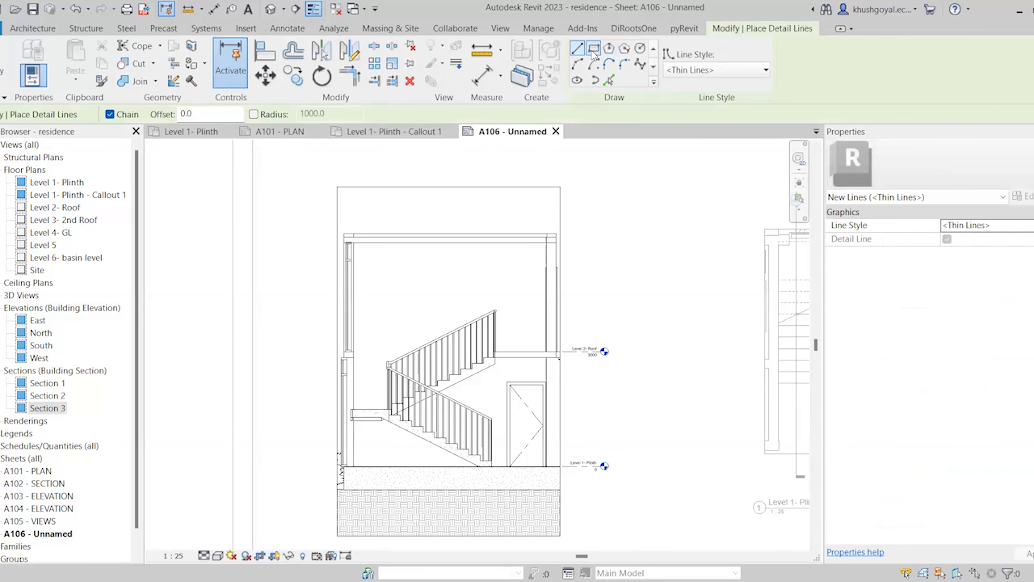
{"action": "scroll", "coordinate": [521, 286], "scroll_direction": "up", "scroll_amount": 1}
{"action": "scroll", "coordinate": [494, 396], "scroll_direction": "up", "scroll_amount": 3}
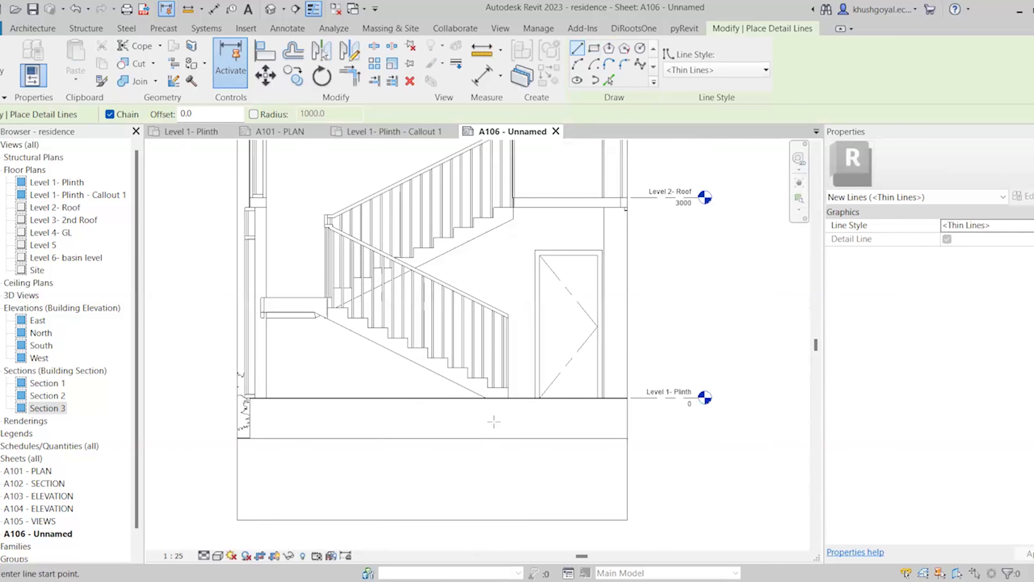
{"action": "scroll", "coordinate": [495, 397], "scroll_direction": "down", "scroll_amount": 3}
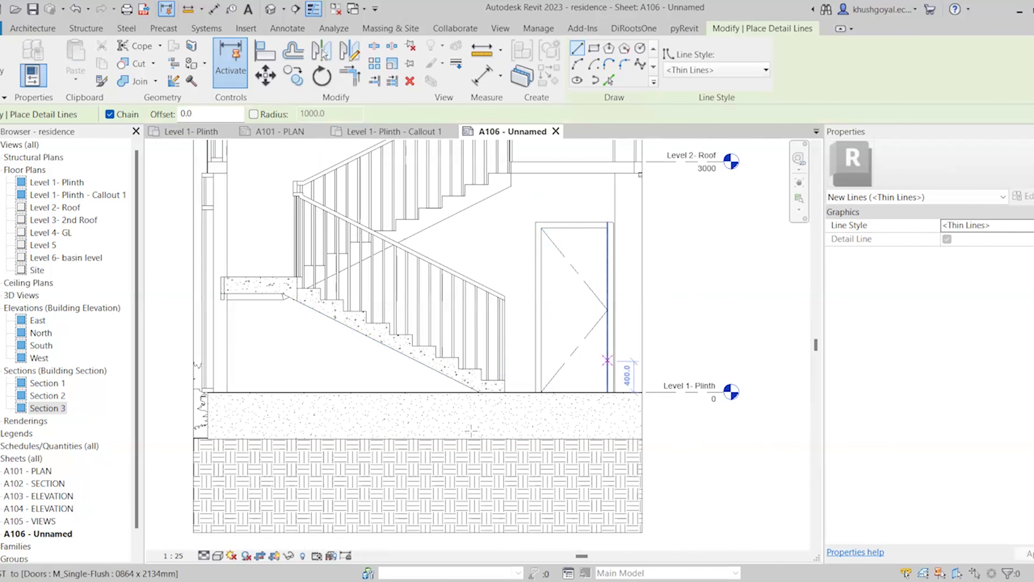
{"action": "scroll", "coordinate": [564, 452], "scroll_direction": "down", "scroll_amount": 1}
{"action": "scroll", "coordinate": [562, 441], "scroll_direction": "up", "scroll_amount": 1}
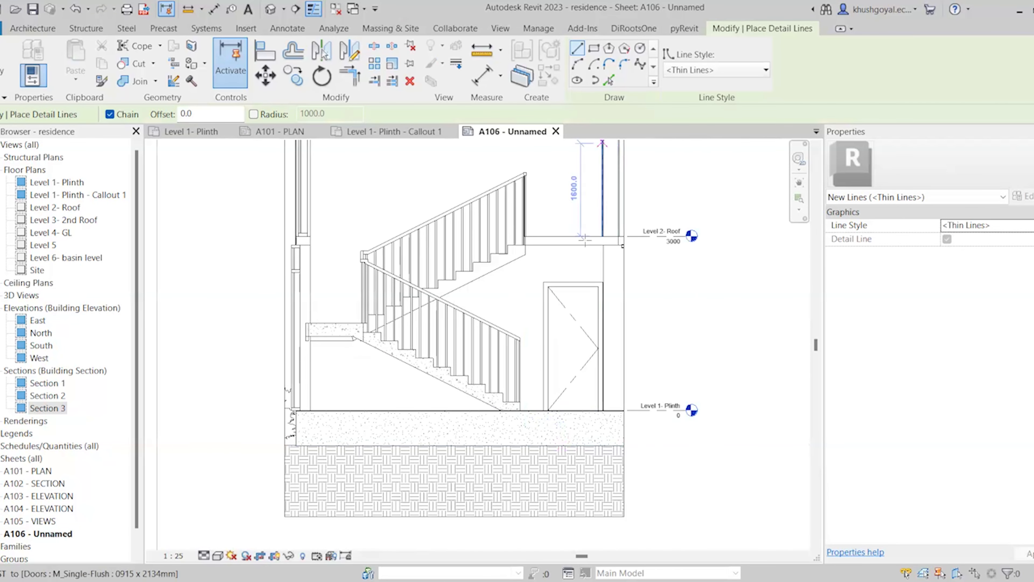
{"action": "scroll", "coordinate": [531, 445], "scroll_direction": "down", "scroll_amount": 1}
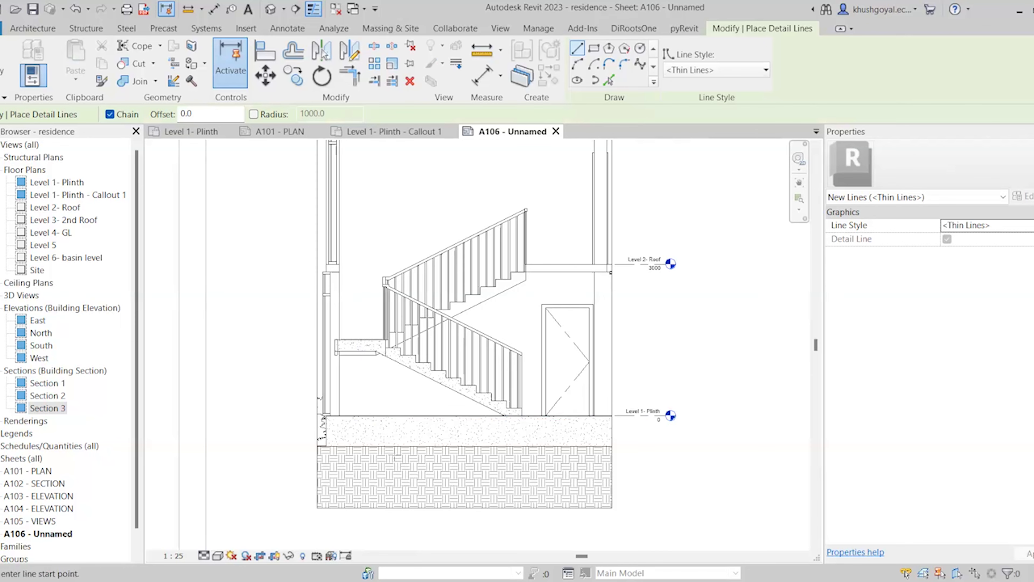
{"action": "scroll", "coordinate": [405, 468], "scroll_direction": "down", "scroll_amount": 1}
{"action": "scroll", "coordinate": [328, 401], "scroll_direction": "up", "scroll_amount": 2}
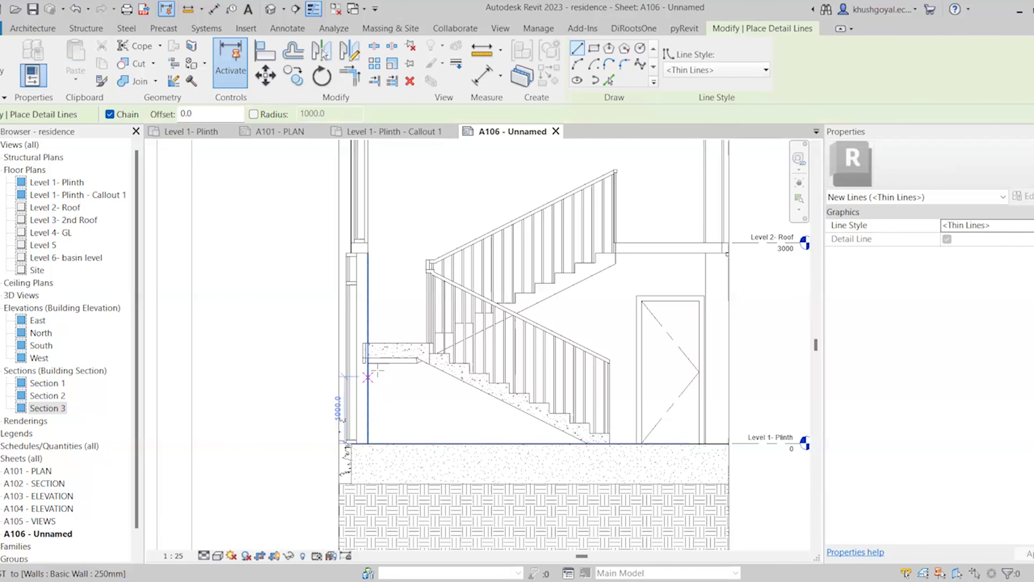
{"action": "scroll", "coordinate": [416, 363], "scroll_direction": "up", "scroll_amount": 2}
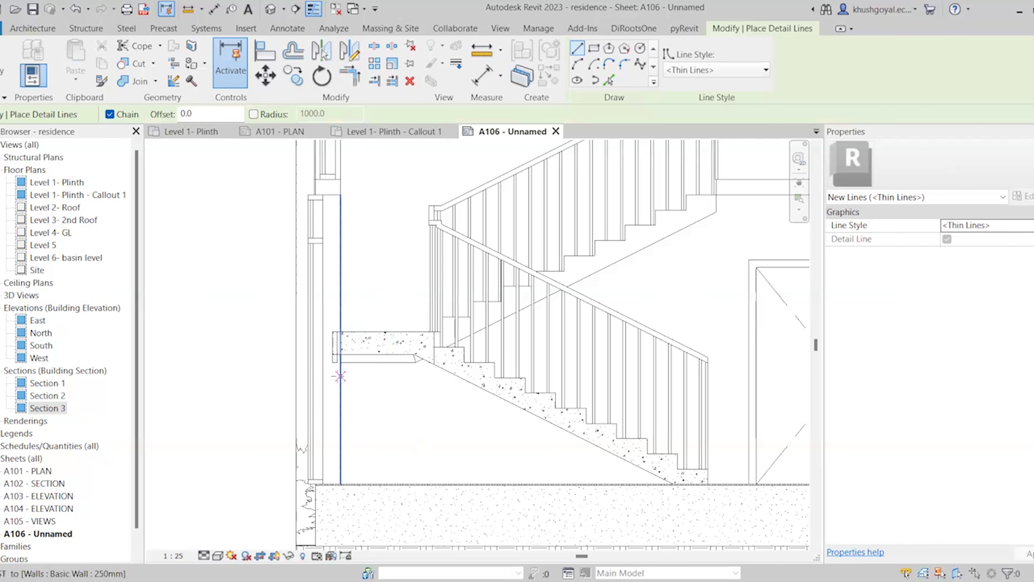
{"action": "scroll", "coordinate": [337, 362], "scroll_direction": "down", "scroll_amount": 1}
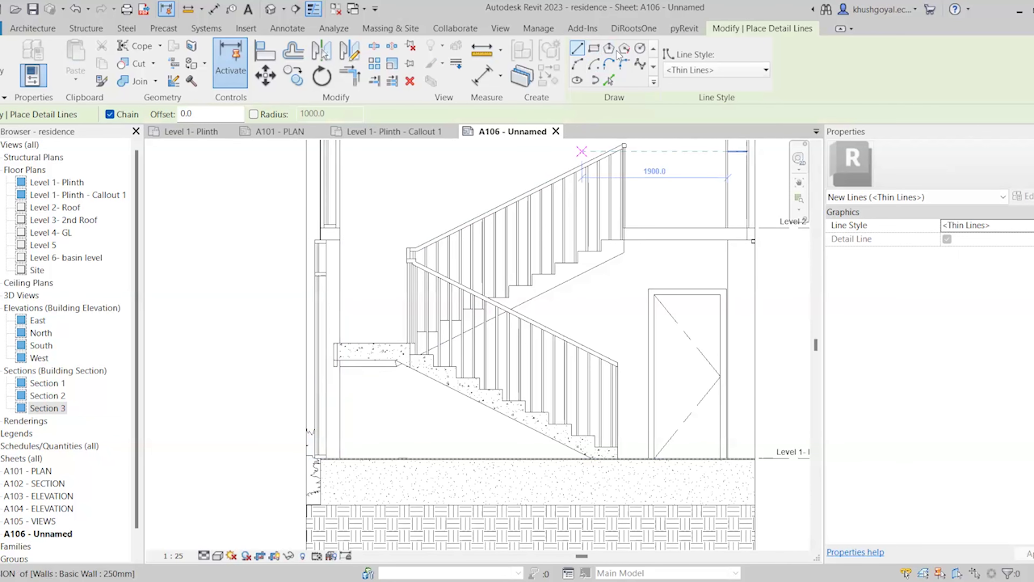
{"action": "scroll", "coordinate": [489, 322], "scroll_direction": "down", "scroll_amount": 1}
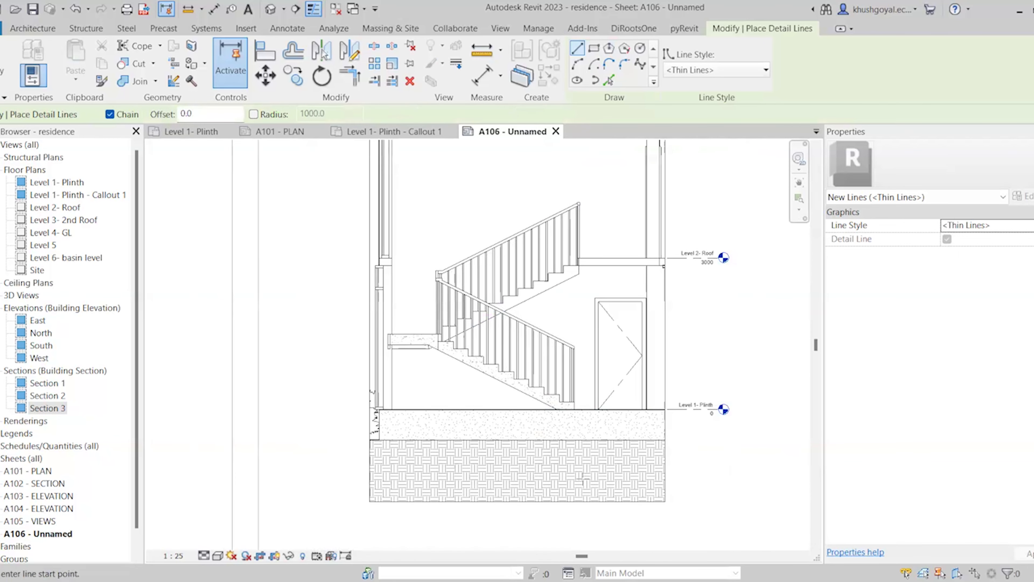
{"action": "scroll", "coordinate": [578, 444], "scroll_direction": "up", "scroll_amount": 1}
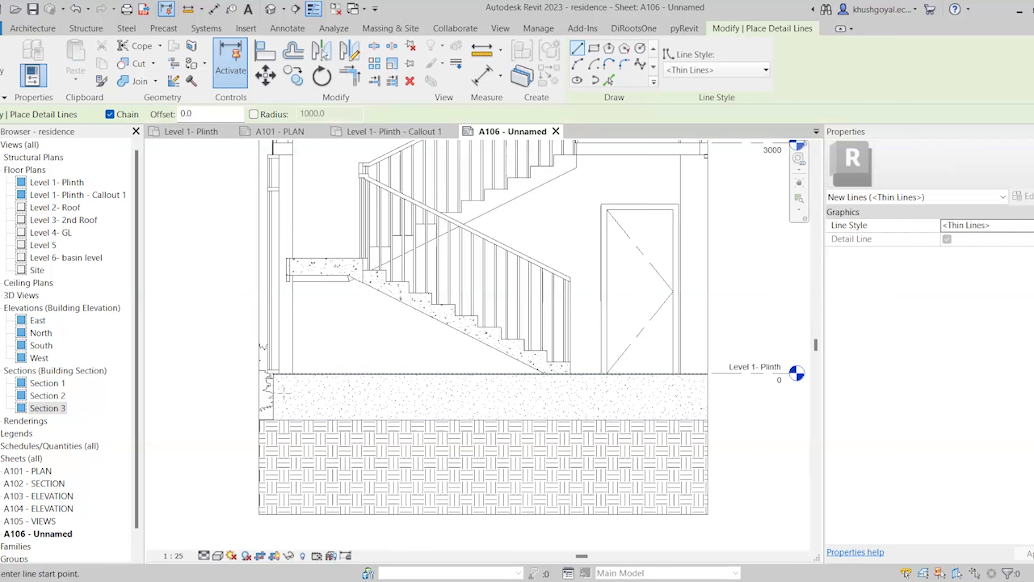
{"action": "scroll", "coordinate": [284, 392], "scroll_direction": "up", "scroll_amount": 1}
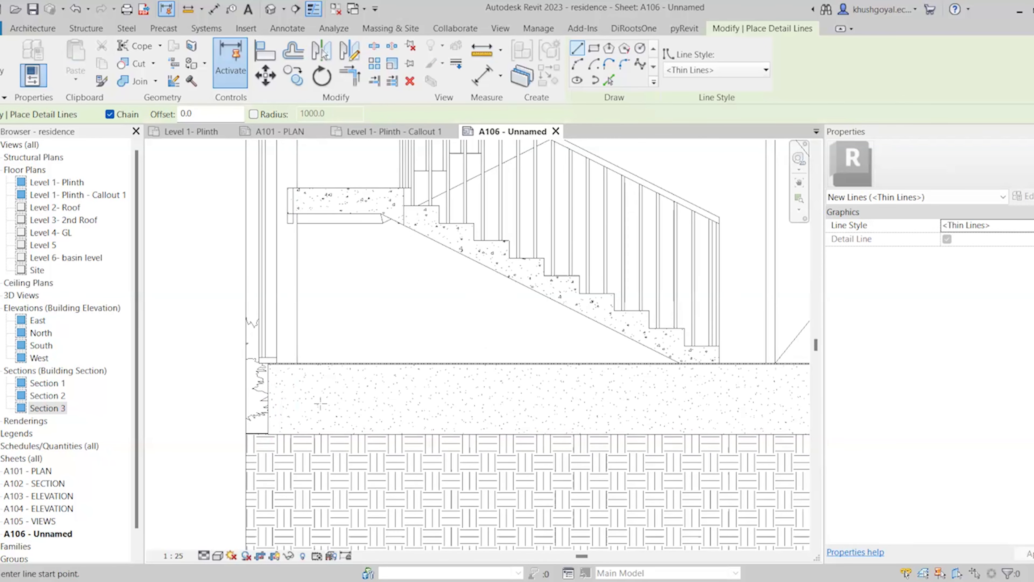
{"action": "scroll", "coordinate": [320, 403], "scroll_direction": "down", "scroll_amount": 1}
{"action": "scroll", "coordinate": [529, 285], "scroll_direction": "down", "scroll_amount": 1}
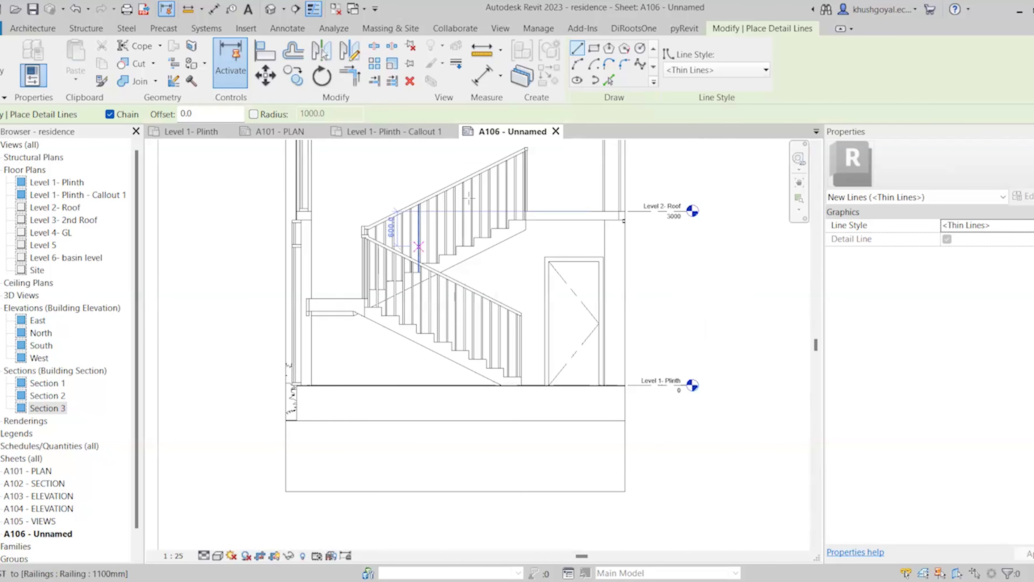
{"action": "scroll", "coordinate": [509, 216], "scroll_direction": "up", "scroll_amount": 1}
{"action": "scroll", "coordinate": [539, 225], "scroll_direction": "up", "scroll_amount": 1}
{"action": "left_click", "coordinate": [542, 227]}
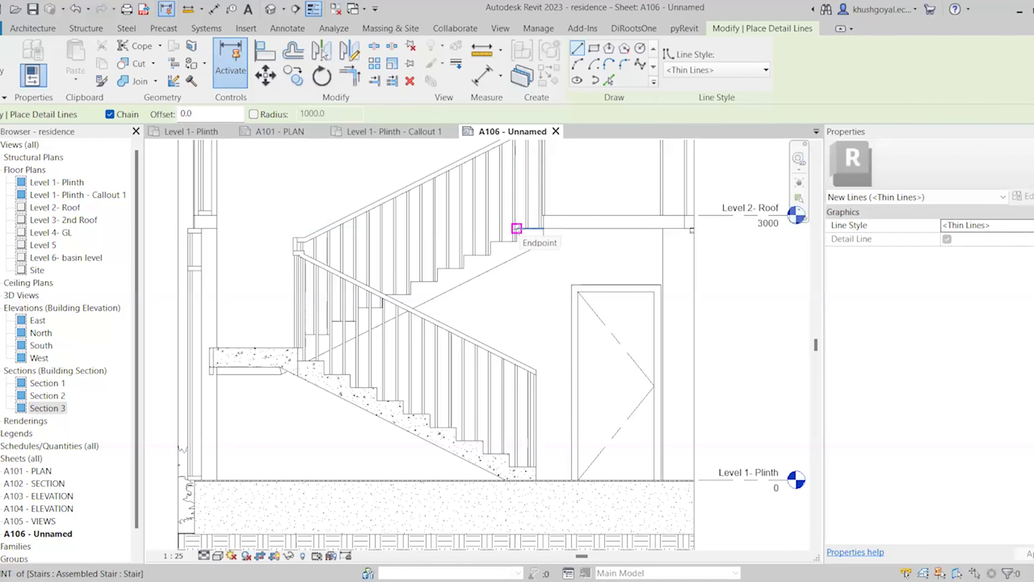
{"action": "scroll", "coordinate": [500, 403], "scroll_direction": "down", "scroll_amount": 2}
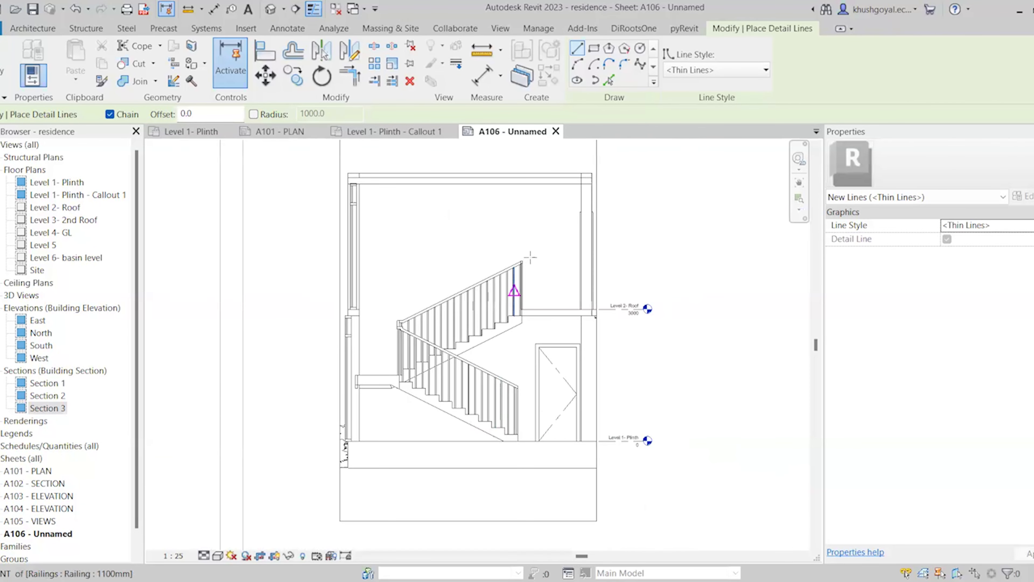
{"action": "scroll", "coordinate": [530, 258], "scroll_direction": "up", "scroll_amount": 2}
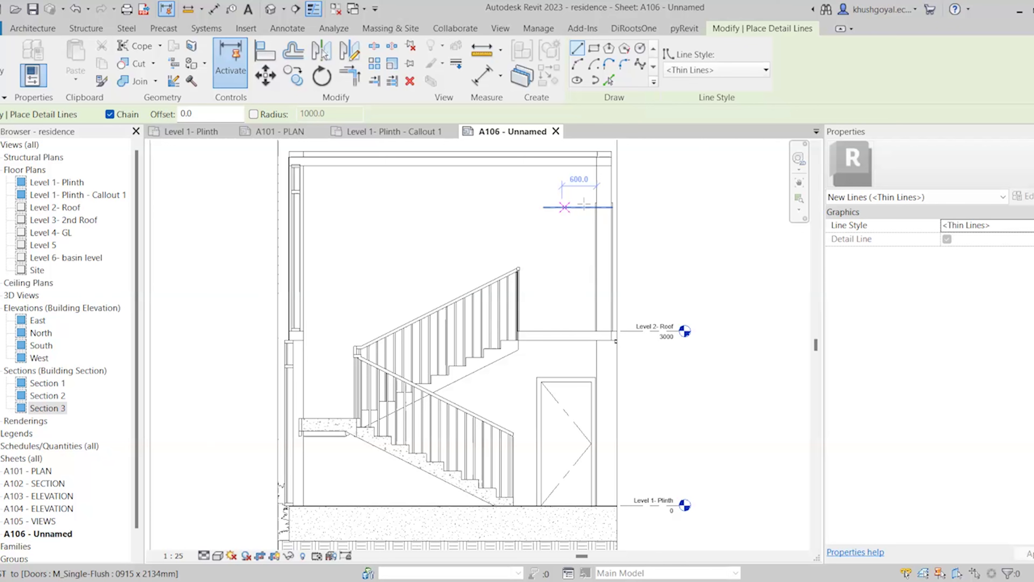
{"action": "left_click", "coordinate": [532, 331]}
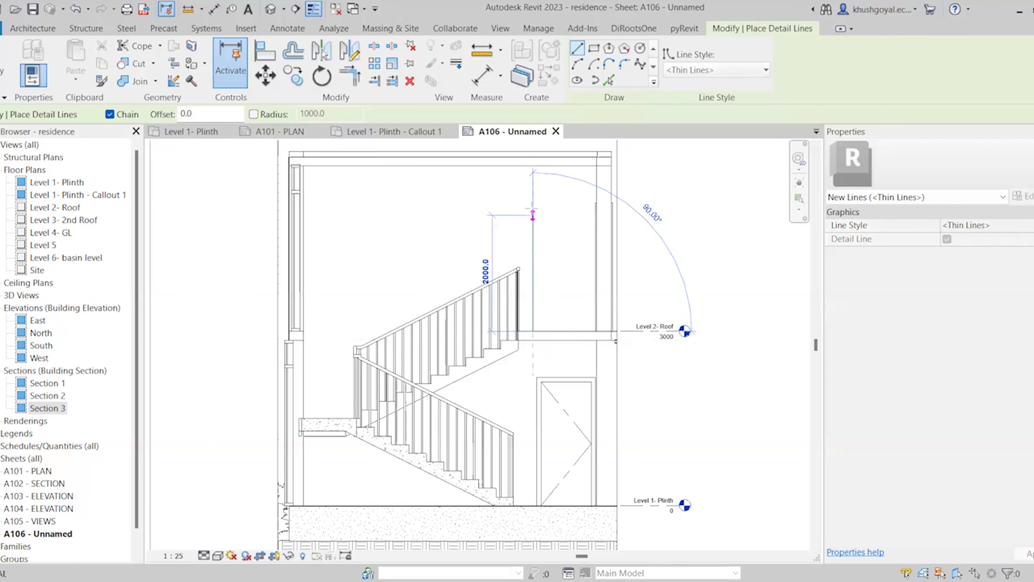
{"action": "left_click", "coordinate": [532, 227]}
{"action": "left_click", "coordinate": [584, 226]}
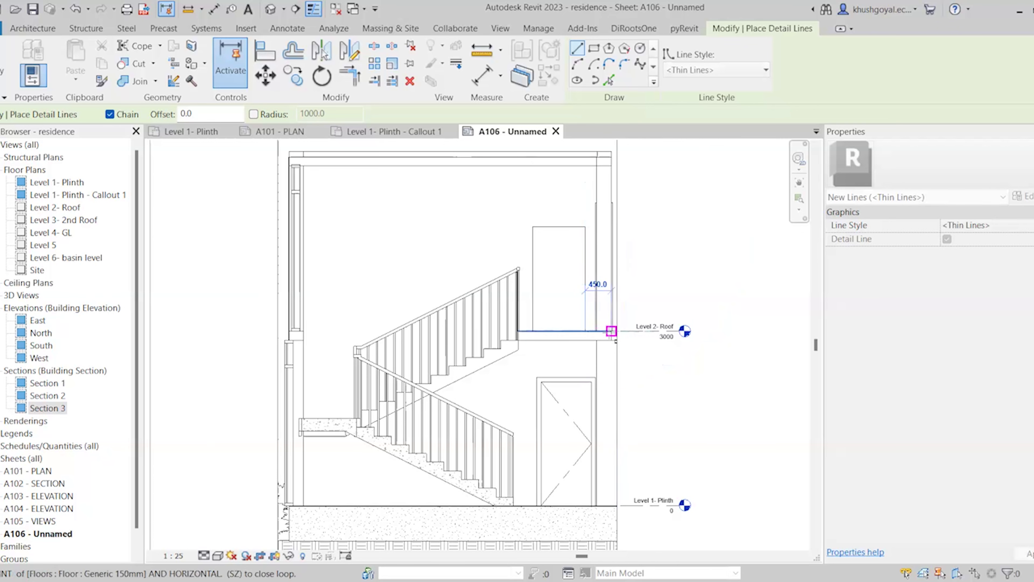
{"action": "left_click", "coordinate": [585, 331]}
{"action": "scroll", "coordinate": [575, 287], "scroll_direction": "up", "scroll_amount": 1}
{"action": "key", "text": "Escape"}
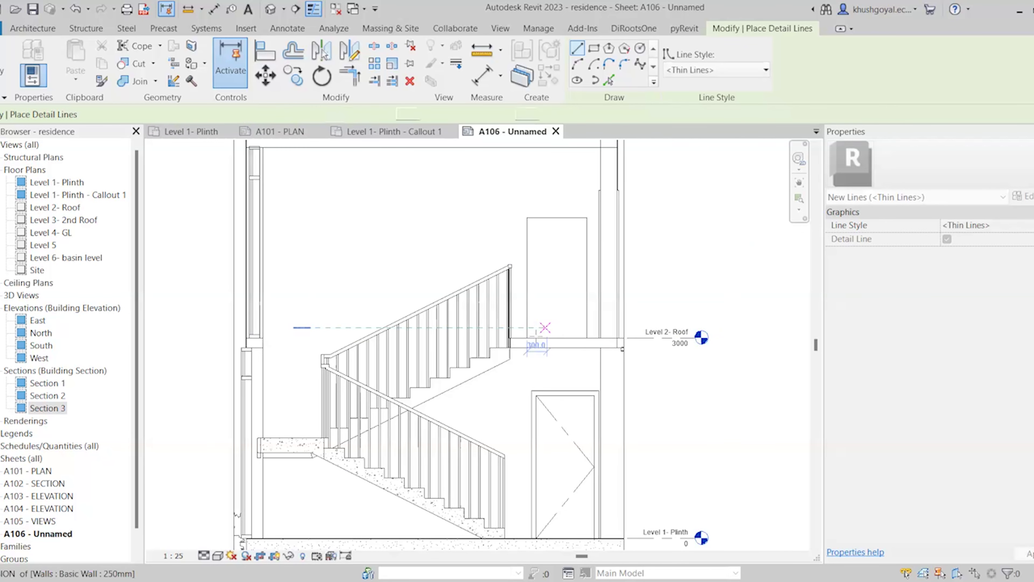
Redraw the outline's vertical side and top, then raise the 700 horizontal line
{"action": "left_click", "coordinate": [534, 337]}
{"action": "left_click", "coordinate": [533, 231]}
{"action": "left_click", "coordinate": [580, 231]}
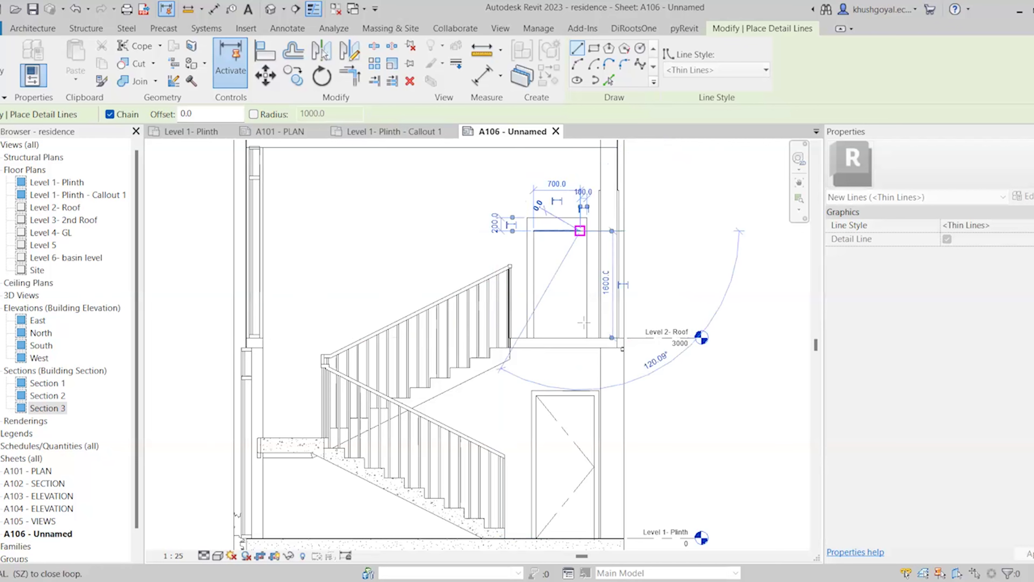
{"action": "key", "text": "Escape"}
{"action": "key", "text": "Escape"}
{"action": "left_click", "coordinate": [568, 231]}
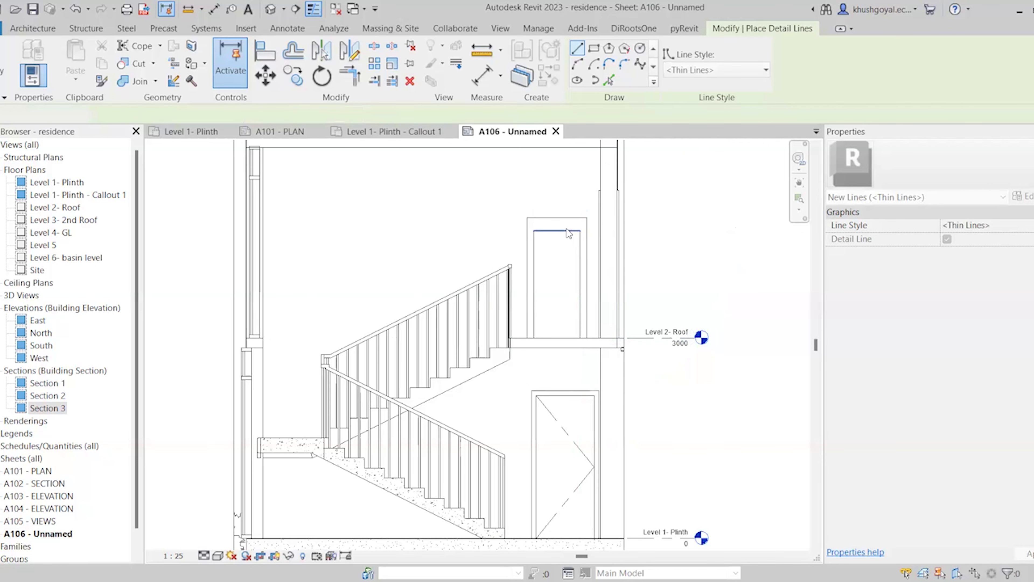
{"action": "scroll", "coordinate": [568, 230], "scroll_direction": "up", "scroll_amount": 4}
{"action": "left_click_drag", "start_coordinate": [559, 234], "coordinate": [561, 219]}
{"action": "scroll", "coordinate": [665, 268], "scroll_direction": "down", "scroll_amount": 5}
{"action": "key", "text": "Escape"}
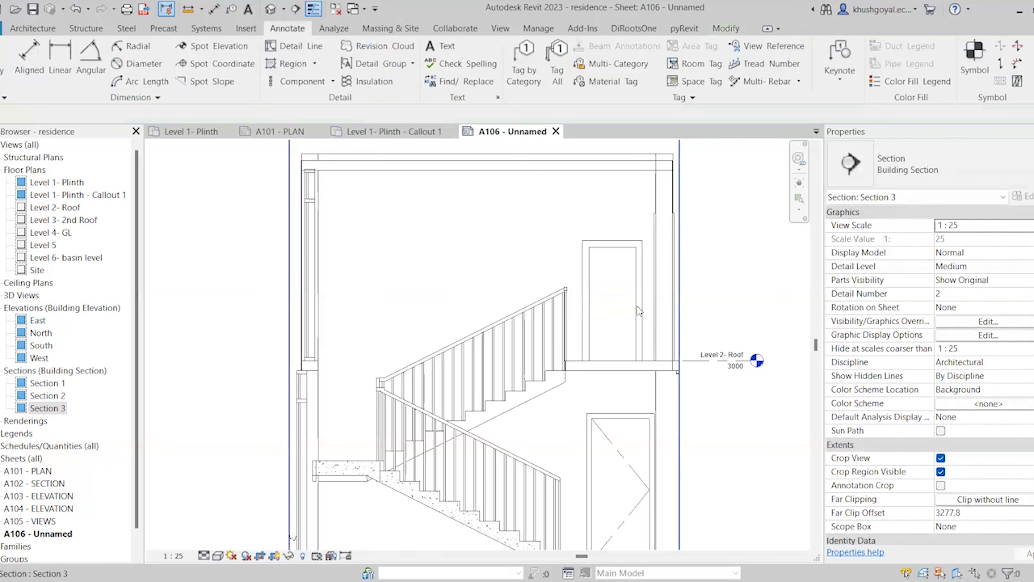
{"action": "key", "text": "d"}
{"action": "key", "text": "l"}
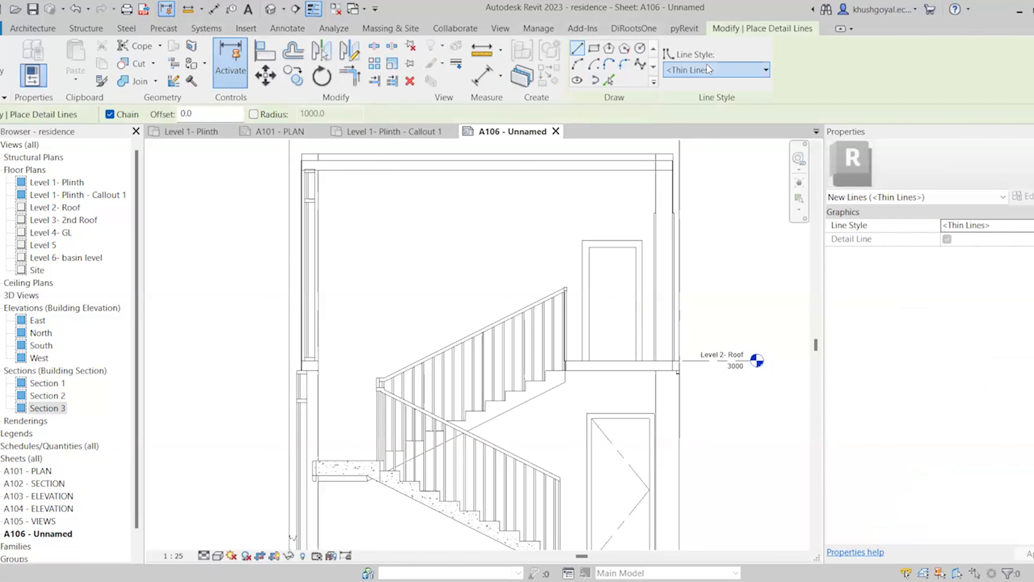
{"action": "left_click", "coordinate": [707, 68]}
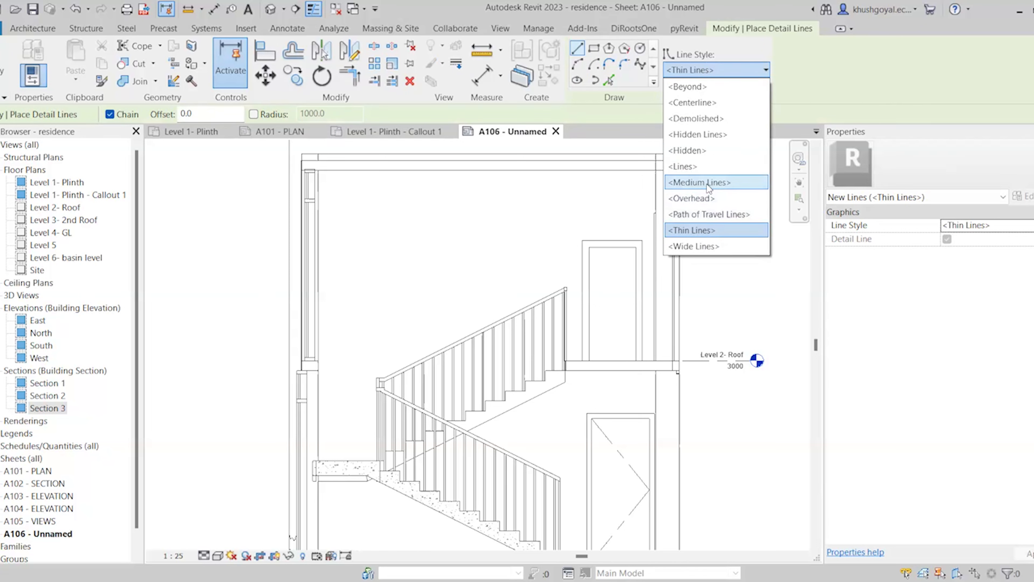
{"action": "left_click", "coordinate": [708, 65]}
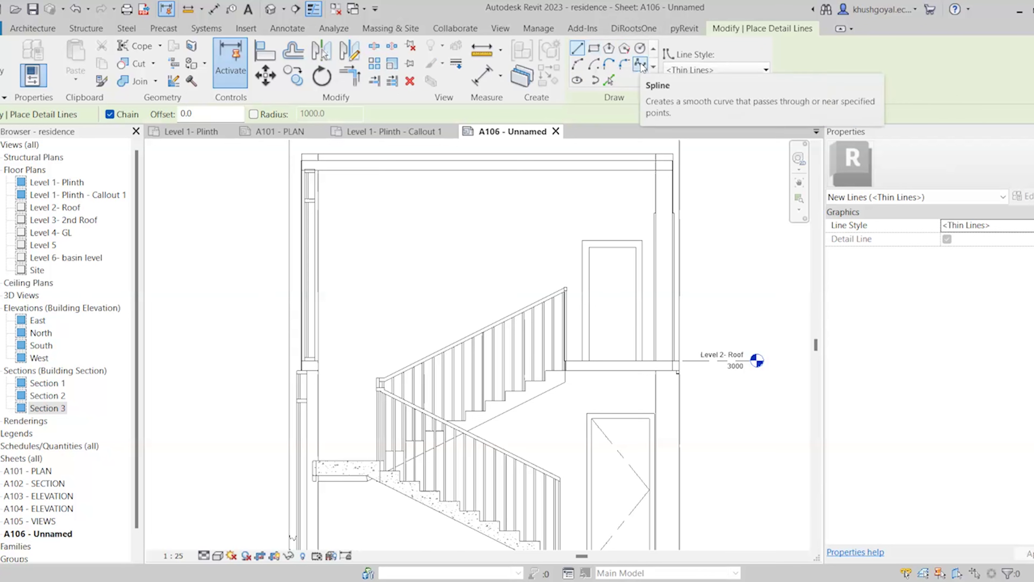
{"action": "left_click", "coordinate": [609, 81]}
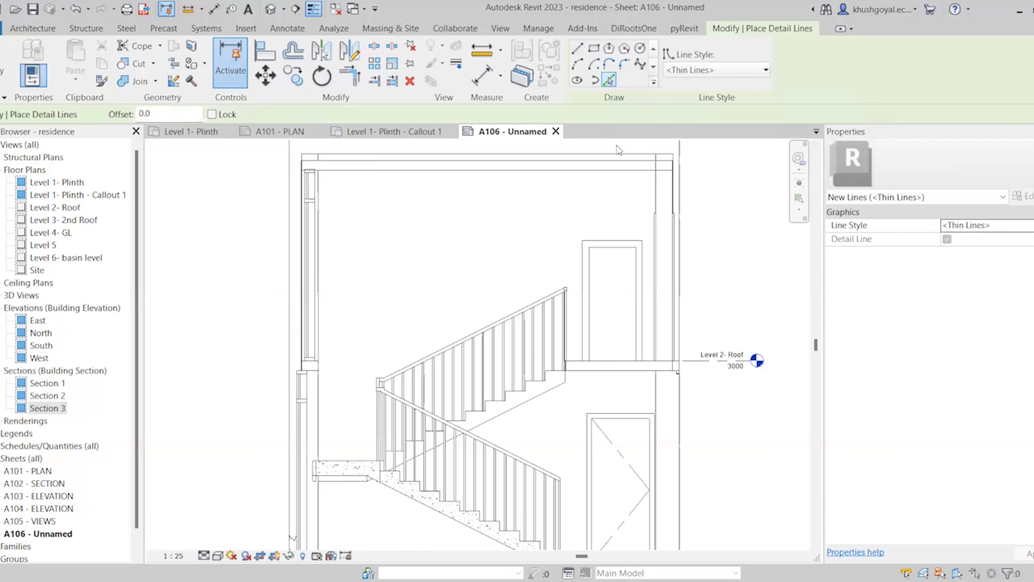
{"action": "left_click", "coordinate": [657, 195]}
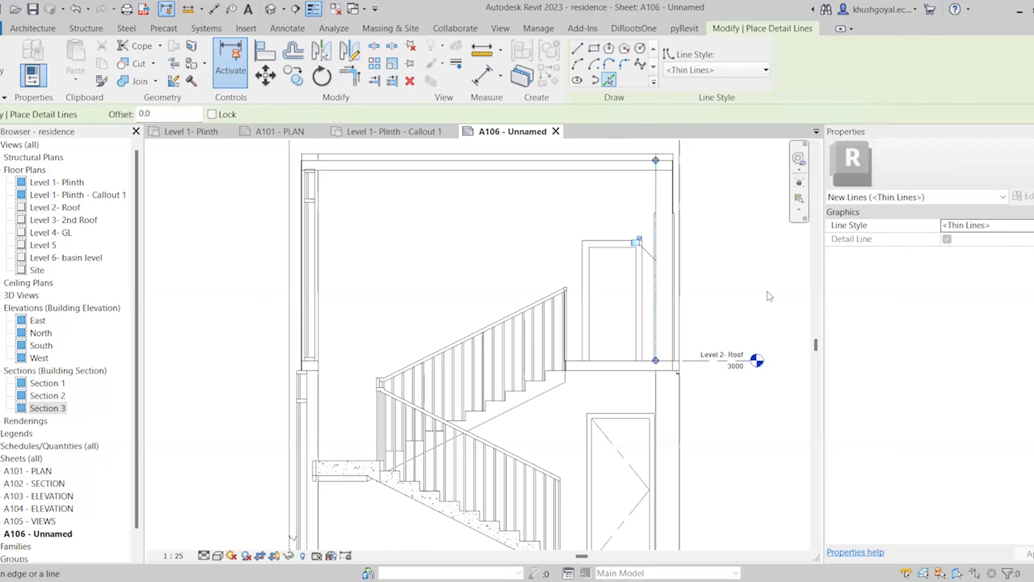
{"action": "key", "text": "ctrl+z"}
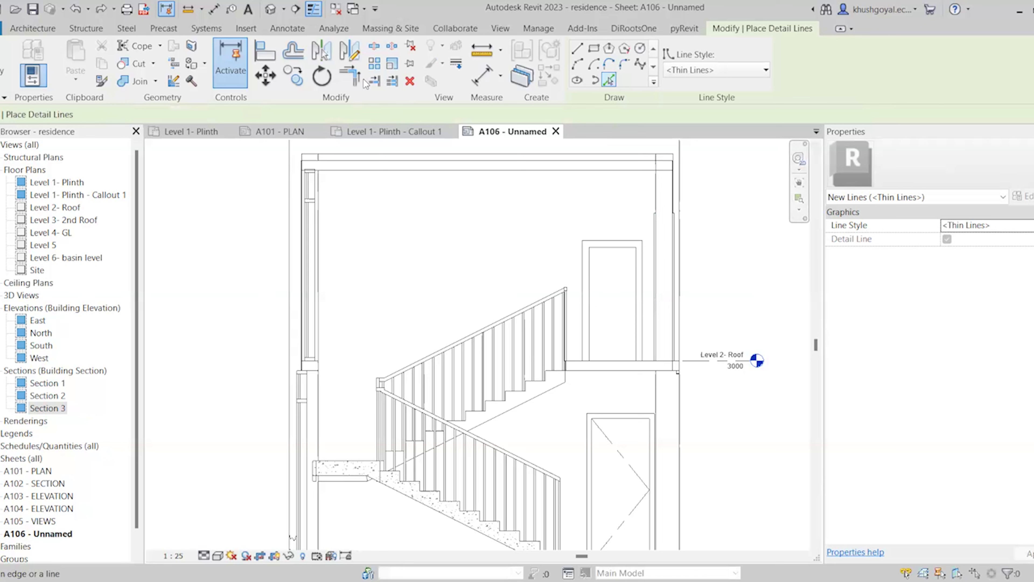
{"action": "left_click", "coordinate": [286, 28]}
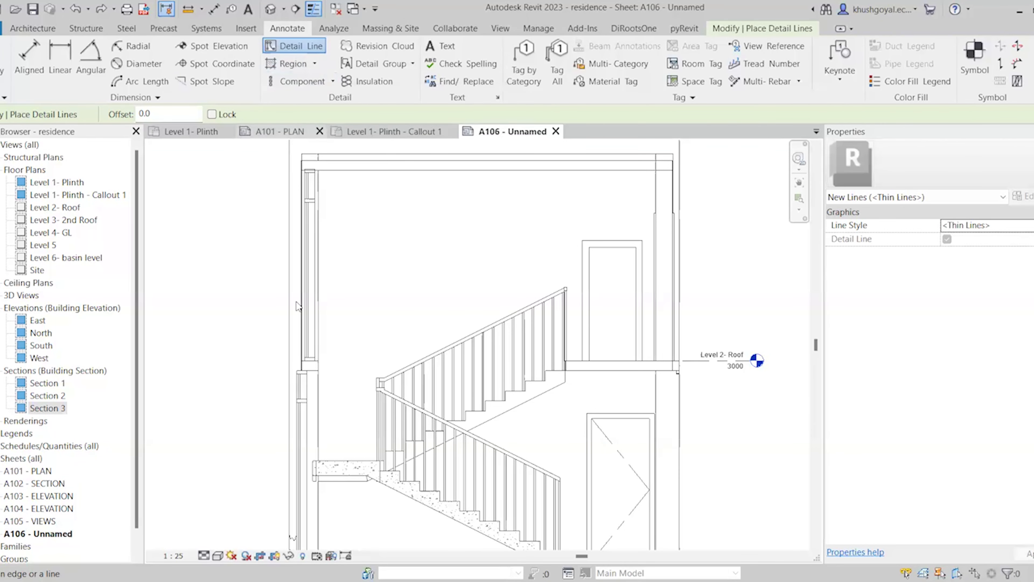
Move the Level 1- Plinth - Callout 1 viewport slightly left on sheet A106
{"action": "scroll", "coordinate": [316, 291], "scroll_direction": "down", "scroll_amount": 5}
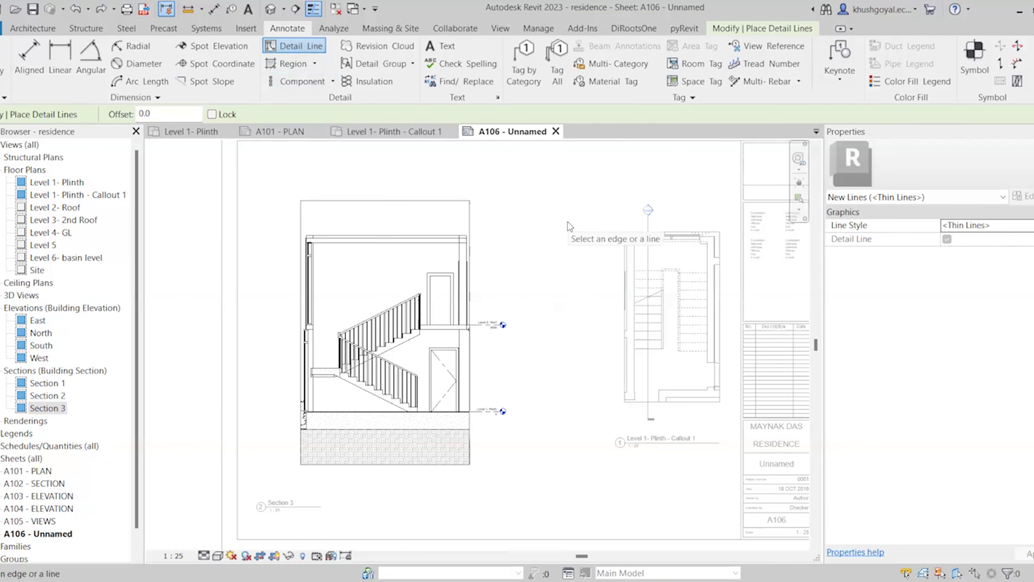
{"action": "scroll", "coordinate": [411, 484], "scroll_direction": "down", "scroll_amount": 2}
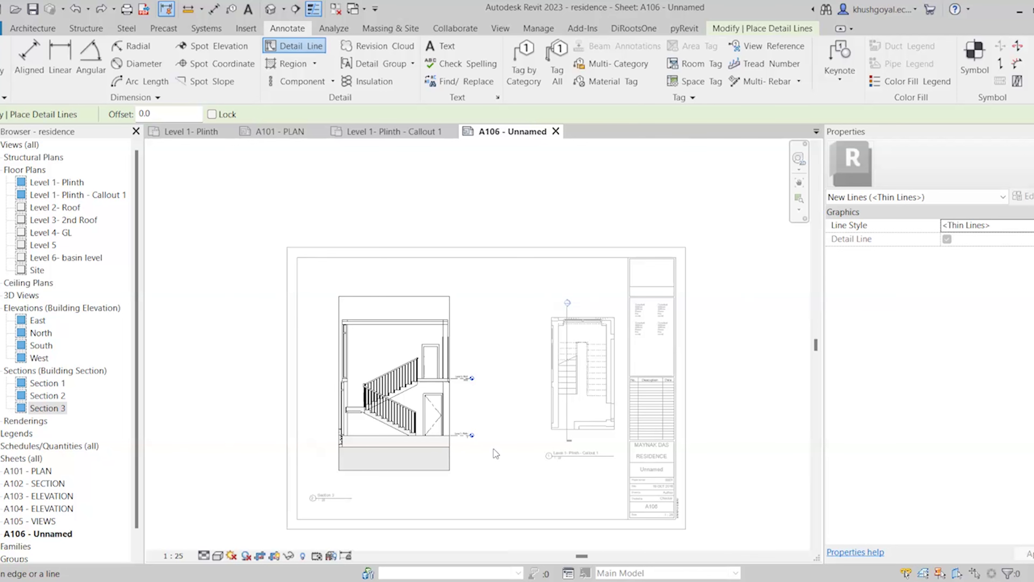
{"action": "key", "text": "Escape"}
{"action": "key", "text": "Escape"}
{"action": "left_click", "coordinate": [451, 362]}
{"action": "left_click", "coordinate": [533, 386]}
{"action": "scroll", "coordinate": [544, 390], "scroll_direction": "up", "scroll_amount": 2}
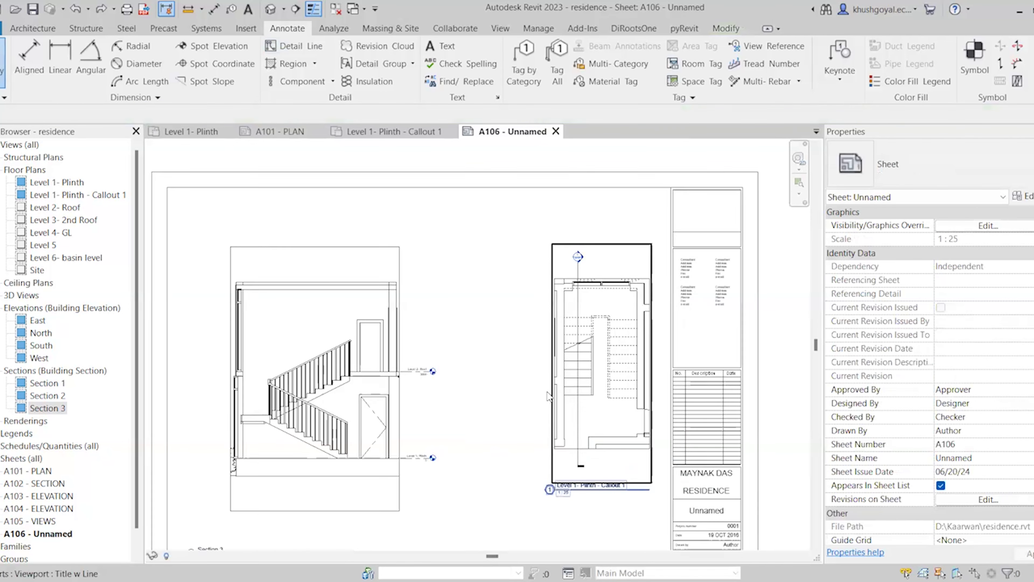
{"action": "left_click", "coordinate": [580, 365]}
{"action": "left_click_drag", "start_coordinate": [555, 364], "coordinate": [556, 365]}
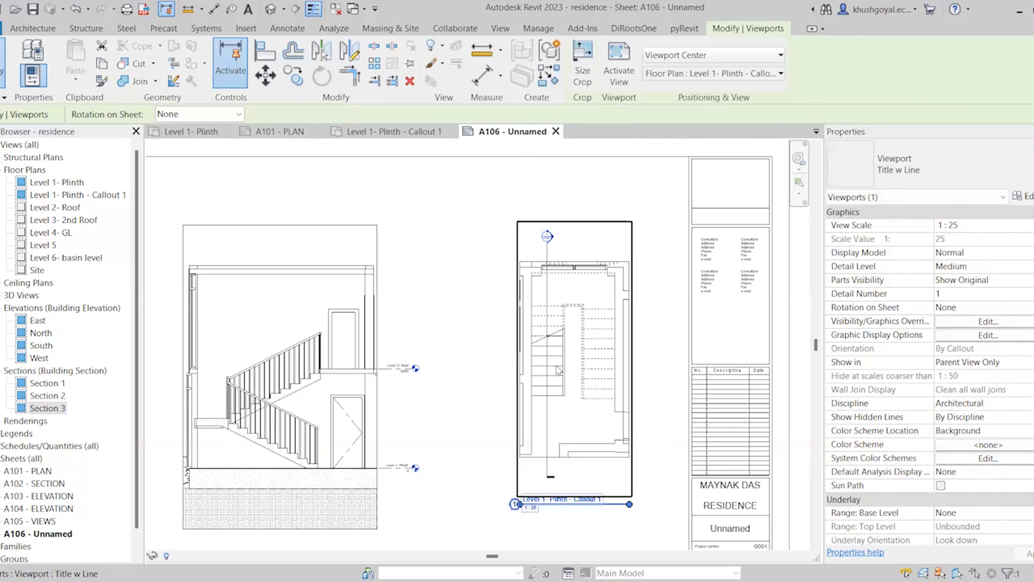
Extend the callout plan's crop outward on all sides to show more surrounding plan
{"action": "double_click", "coordinate": [633, 408]}
{"action": "left_click", "coordinate": [644, 366]}
{"action": "left_click_drag", "start_coordinate": [644, 358], "coordinate": [644, 359]}
{"action": "left_click_drag", "start_coordinate": [520, 359], "coordinate": [485, 359]}
{"action": "left_click_drag", "start_coordinate": [565, 262], "coordinate": [565, 225]}
{"action": "left_click_drag", "start_coordinate": [565, 457], "coordinate": [564, 509]}
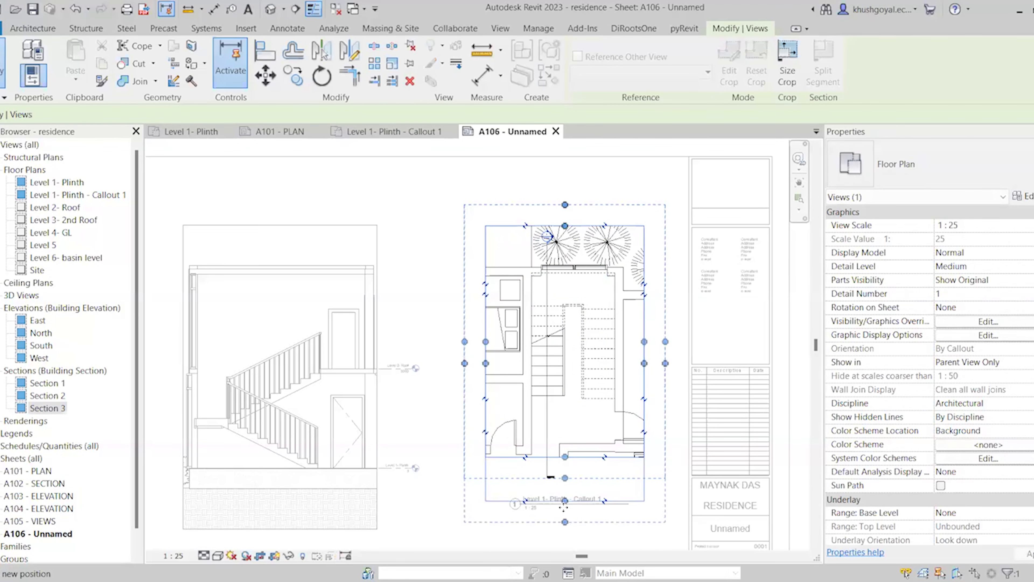
{"action": "scroll", "coordinate": [462, 351], "scroll_direction": "down", "scroll_amount": 2}
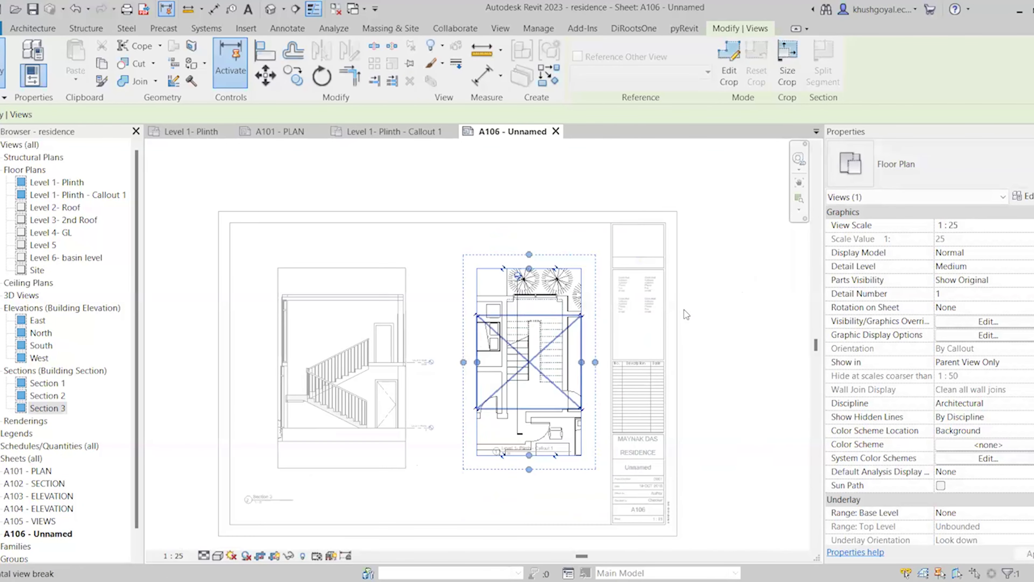
{"action": "double_click", "coordinate": [689, 308]}
{"action": "scroll", "coordinate": [547, 354], "scroll_direction": "up", "scroll_amount": 2}
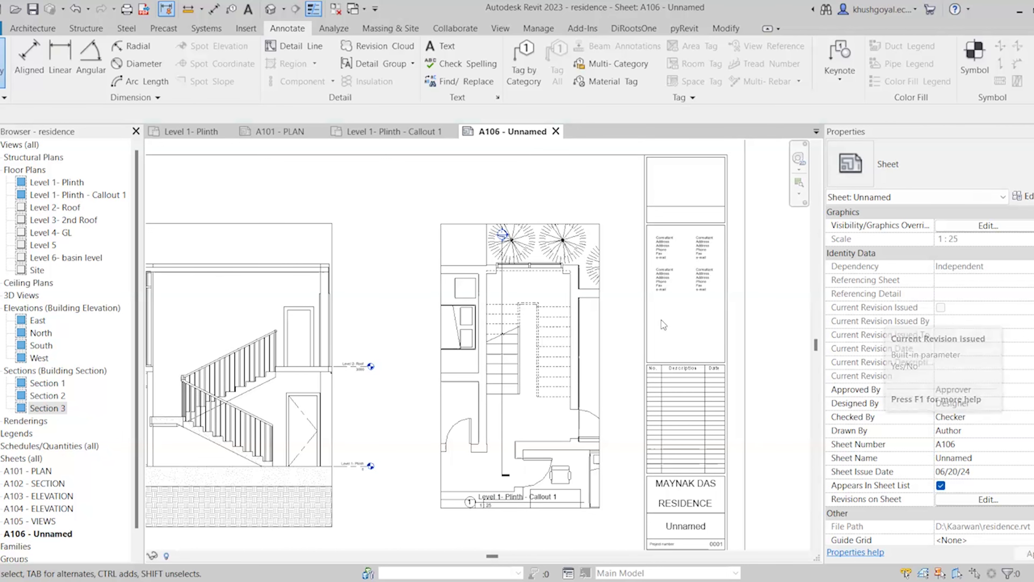
In the callout plan, start a masking region and draw a rectangle around the stair core
{"action": "double_click", "coordinate": [461, 343]}
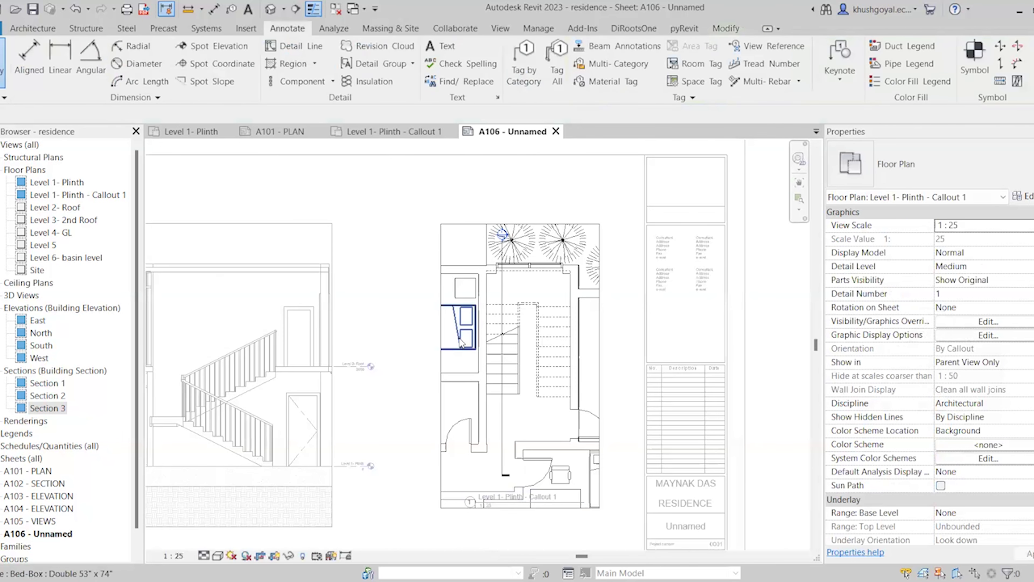
{"action": "left_click", "coordinate": [315, 63]}
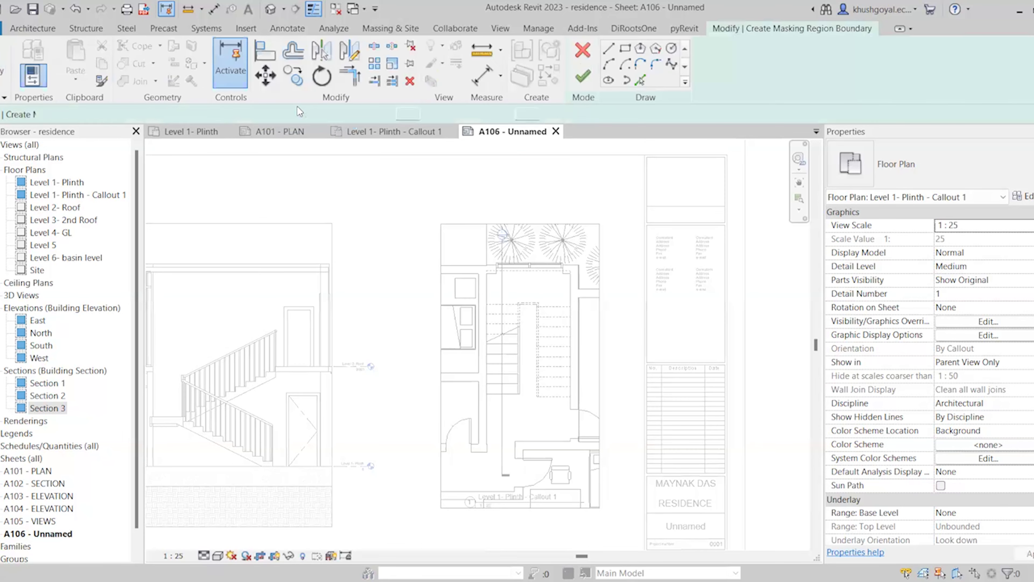
{"action": "left_click", "coordinate": [298, 112]}
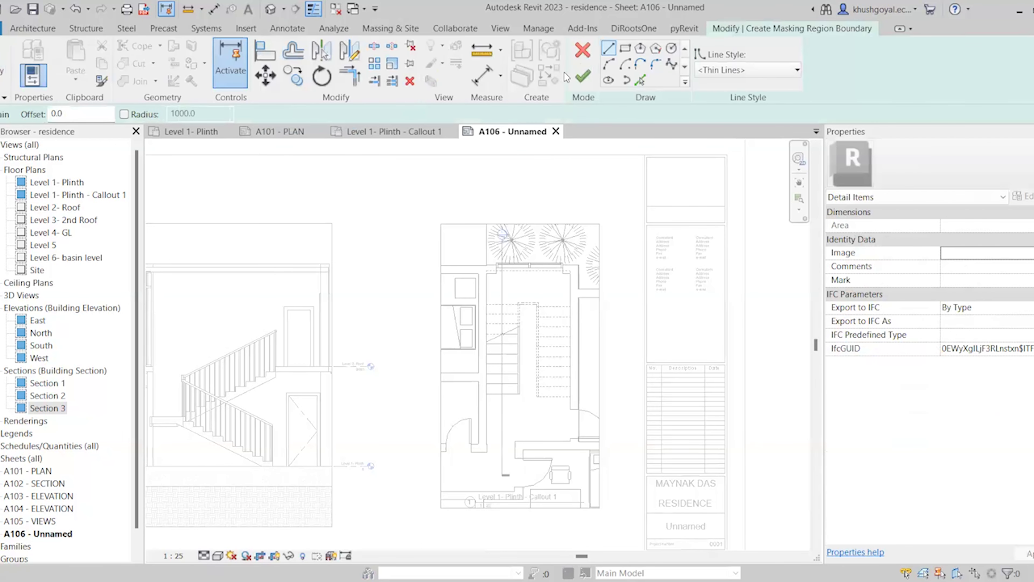
{"action": "left_click", "coordinate": [630, 51]}
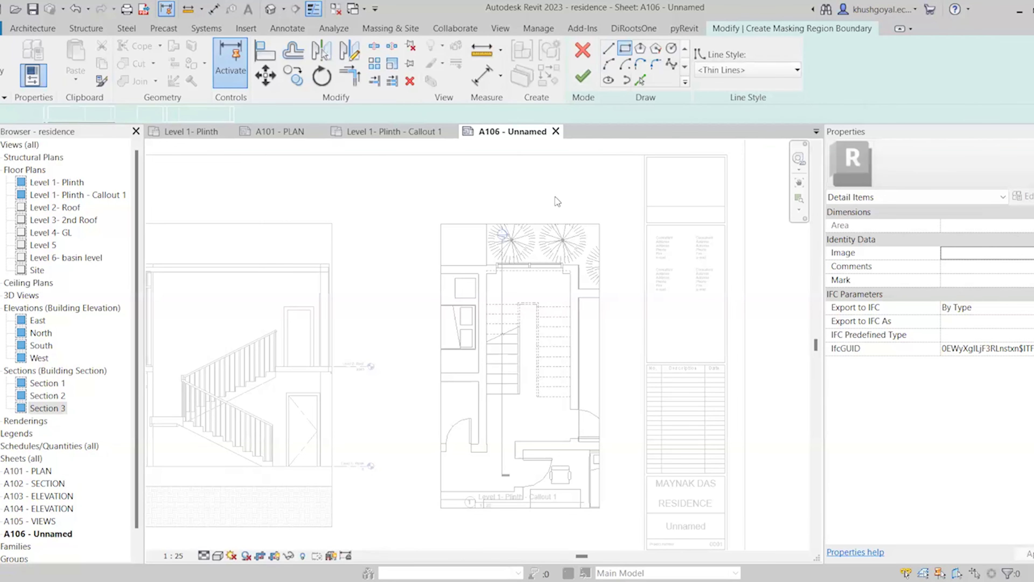
{"action": "scroll", "coordinate": [498, 495], "scroll_direction": "up", "scroll_amount": 2}
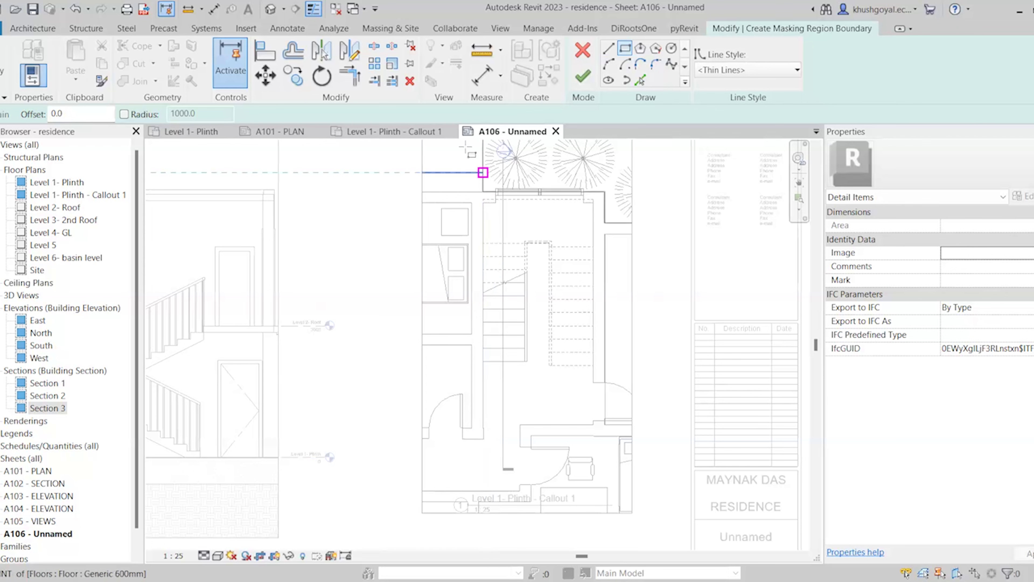
{"action": "scroll", "coordinate": [470, 188], "scroll_direction": "up", "scroll_amount": 2}
{"action": "scroll", "coordinate": [469, 188], "scroll_direction": "up", "scroll_amount": 3}
{"action": "left_click", "coordinate": [470, 226]}
{"action": "scroll", "coordinate": [470, 225], "scroll_direction": "down", "scroll_amount": 3}
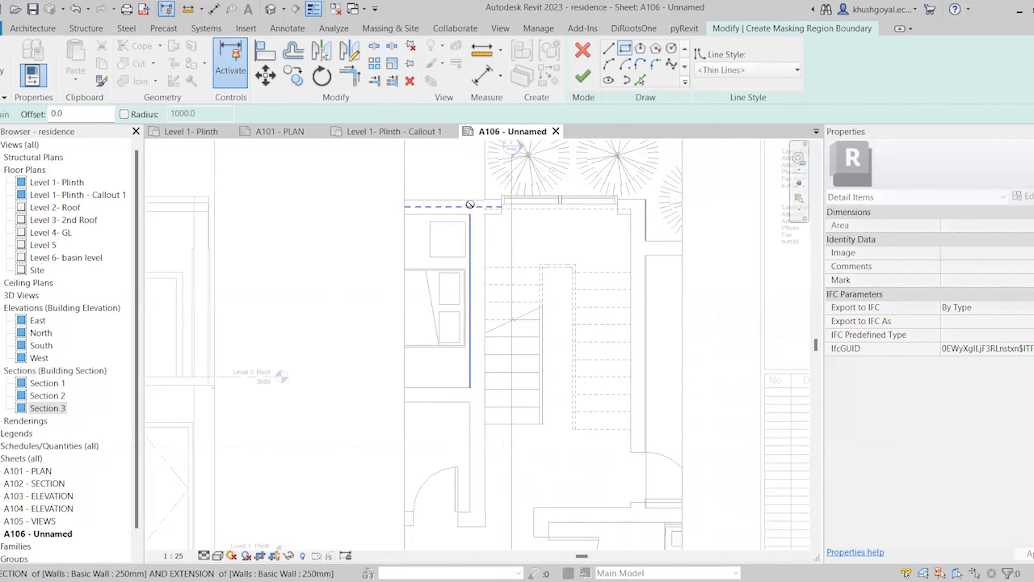
{"action": "scroll", "coordinate": [645, 522], "scroll_direction": "up", "scroll_amount": 3}
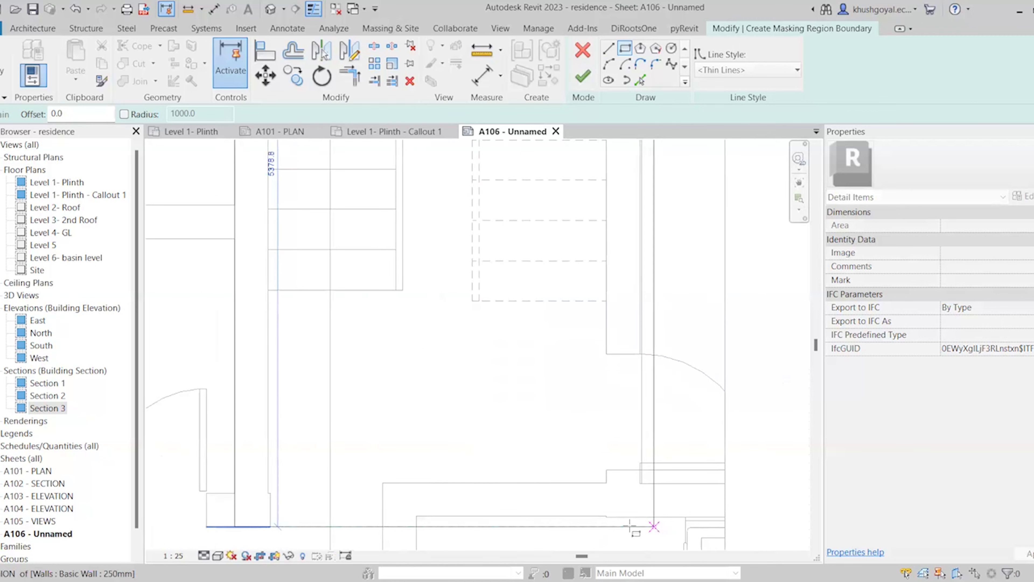
{"action": "left_click", "coordinate": [639, 353]}
{"action": "scroll", "coordinate": [647, 277], "scroll_direction": "down", "scroll_amount": 3}
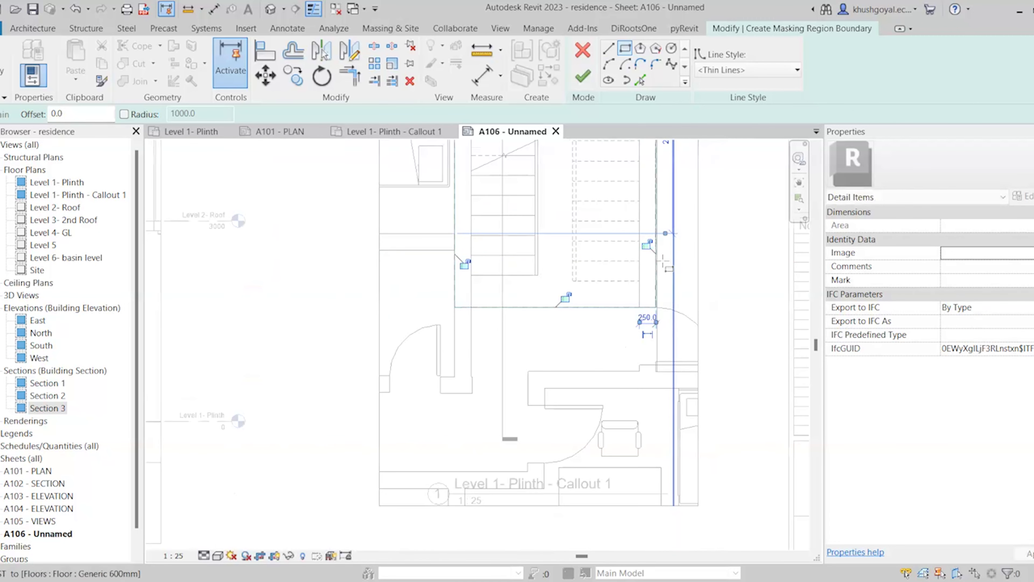
{"action": "key", "text": "Escape"}
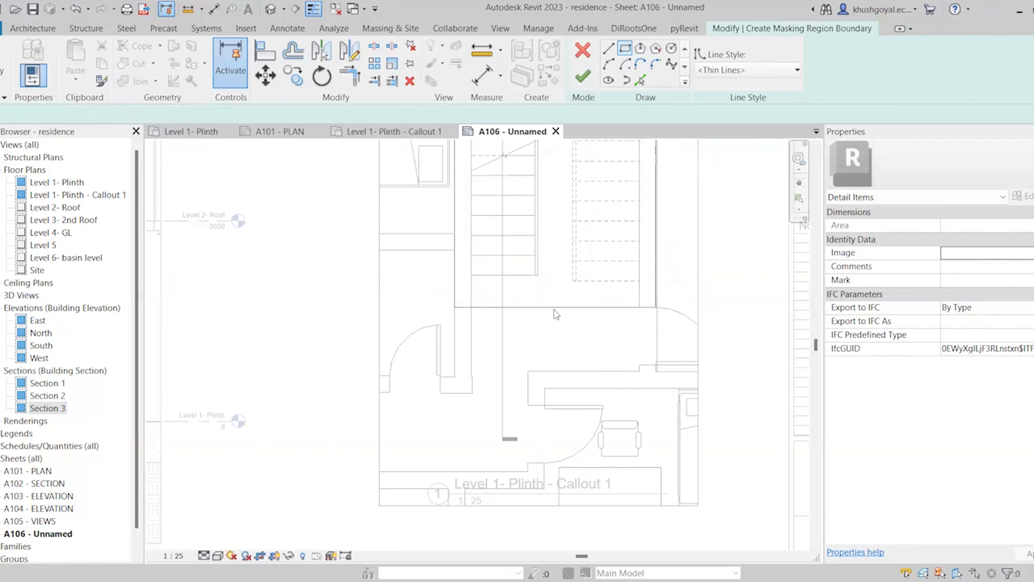
Move the rectangle's bottom line down to the door wall and its top line up to the outer wall
{"action": "left_click", "coordinate": [555, 308]}
{"action": "mouse_move", "coordinate": [508, 391]}
{"action": "left_mouse_down"}
{"action": "mouse_move", "coordinate": [500, 403]}
{"action": "mouse_move", "coordinate": [501, 394]}
{"action": "left_mouse_up"}
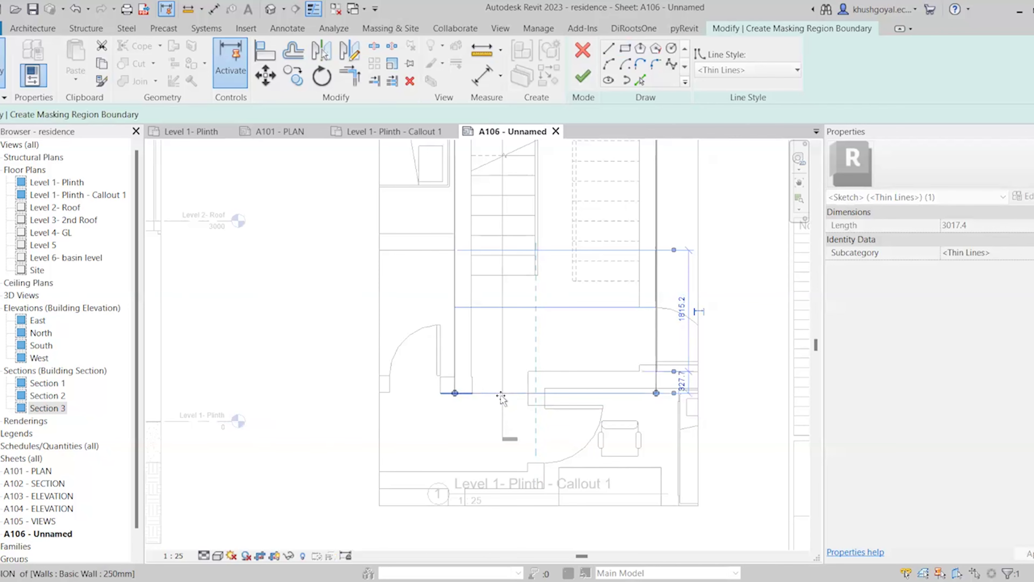
{"action": "scroll", "coordinate": [458, 491], "scroll_direction": "down", "scroll_amount": 3}
{"action": "scroll", "coordinate": [483, 235], "scroll_direction": "up", "scroll_amount": 3}
{"action": "left_click", "coordinate": [472, 292]}
{"action": "mouse_move", "coordinate": [470, 292]}
{"action": "left_mouse_down"}
{"action": "mouse_move", "coordinate": [467, 262]}
{"action": "mouse_move", "coordinate": [468, 276]}
{"action": "left_mouse_up"}
{"action": "scroll", "coordinate": [517, 221], "scroll_direction": "down", "scroll_amount": 5}
{"action": "scroll", "coordinate": [516, 228], "scroll_direction": "up", "scroll_amount": 4}
{"action": "scroll", "coordinate": [517, 264], "scroll_direction": "up", "scroll_amount": 4}
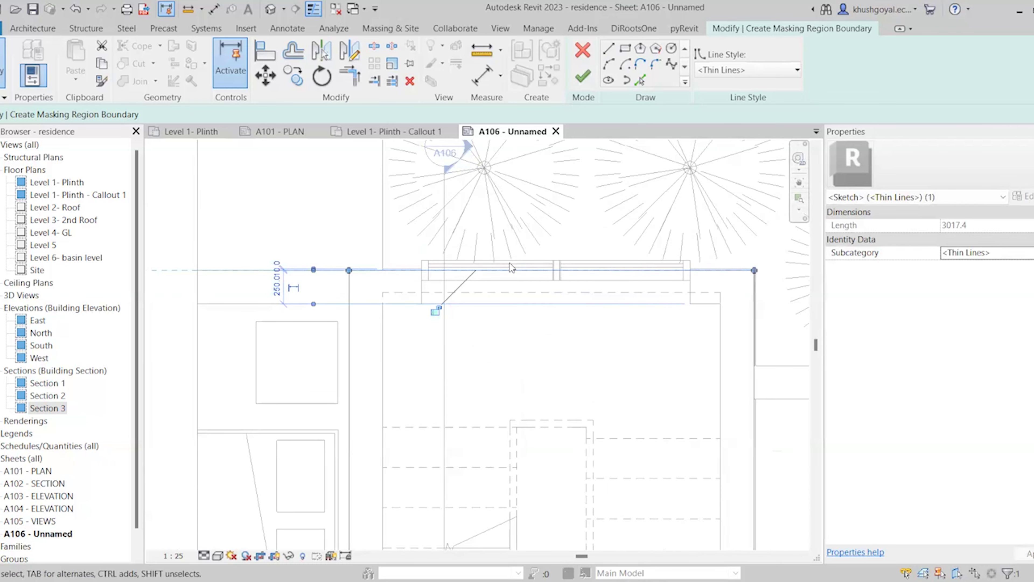
{"action": "left_click_drag", "start_coordinate": [509, 269], "coordinate": [512, 254]}
{"action": "scroll", "coordinate": [511, 232], "scroll_direction": "down", "scroll_amount": 4}
{"action": "scroll", "coordinate": [511, 226], "scroll_direction": "down", "scroll_amount": 2}
Draw a second boundary rectangle from the plan's top-left to its bottom-right edge
{"action": "left_click", "coordinate": [607, 228]}
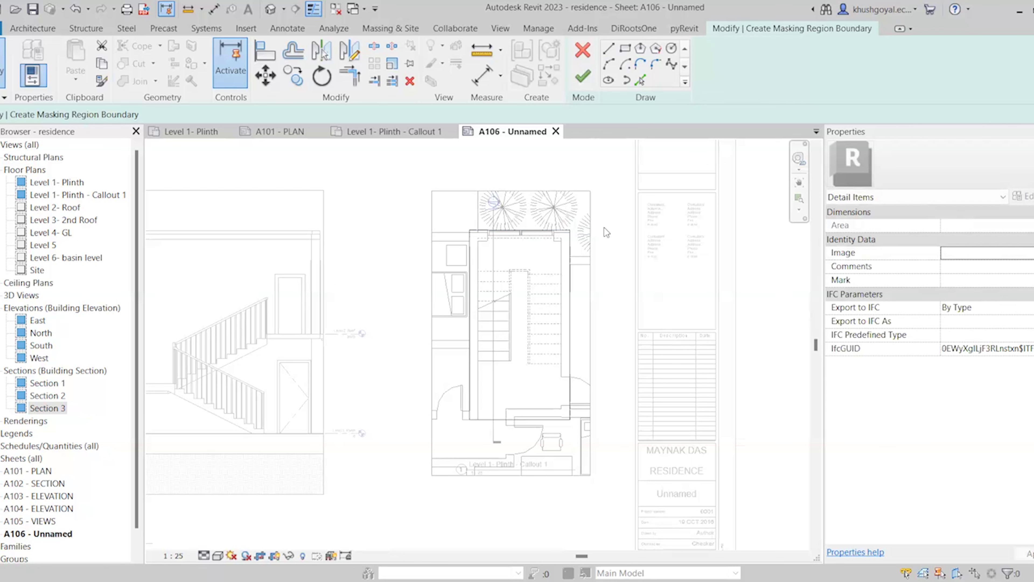
{"action": "left_click", "coordinate": [625, 50]}
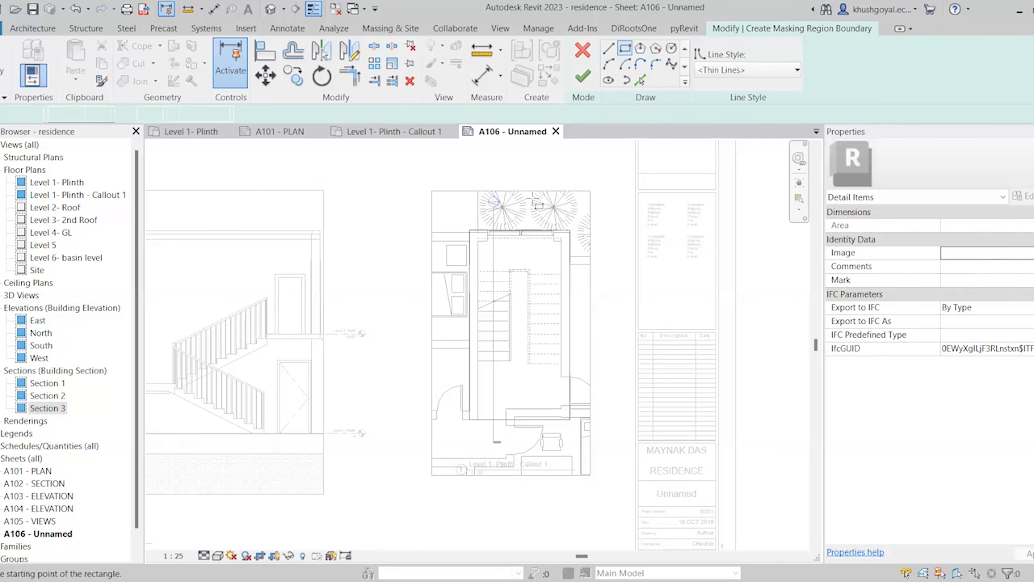
{"action": "left_click", "coordinate": [399, 167]}
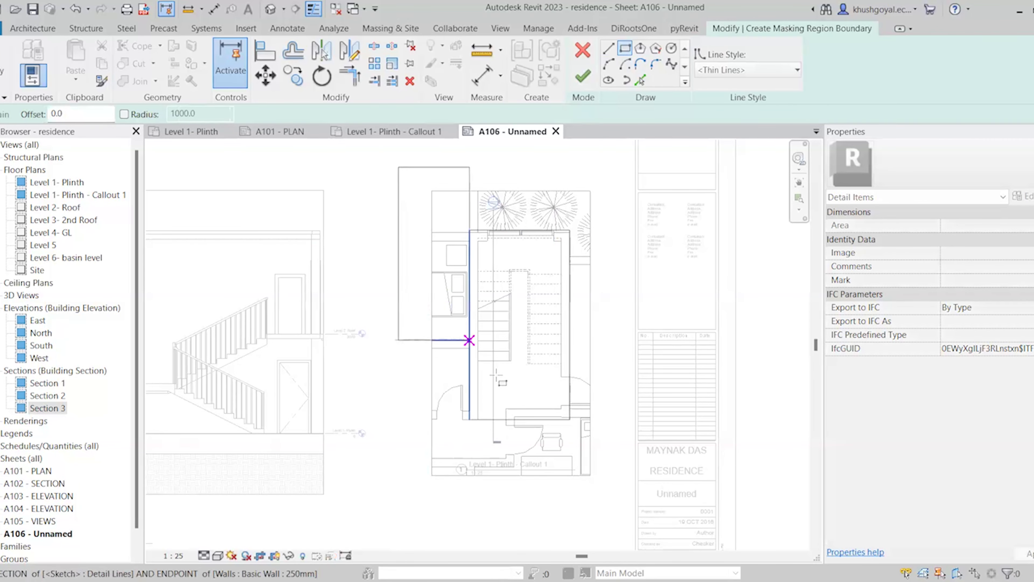
{"action": "left_click", "coordinate": [611, 496]}
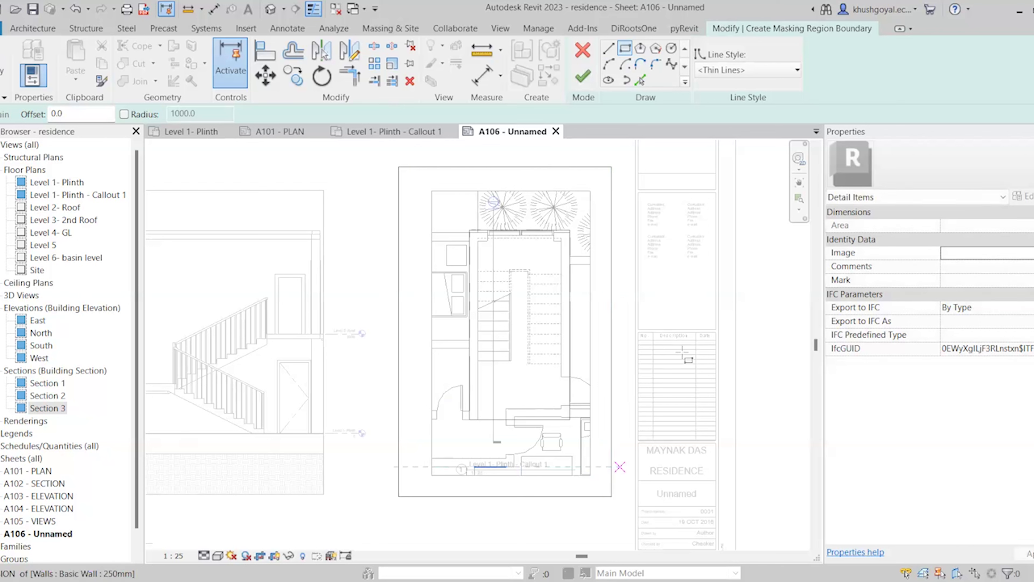
{"action": "left_click", "coordinate": [3, 65]}
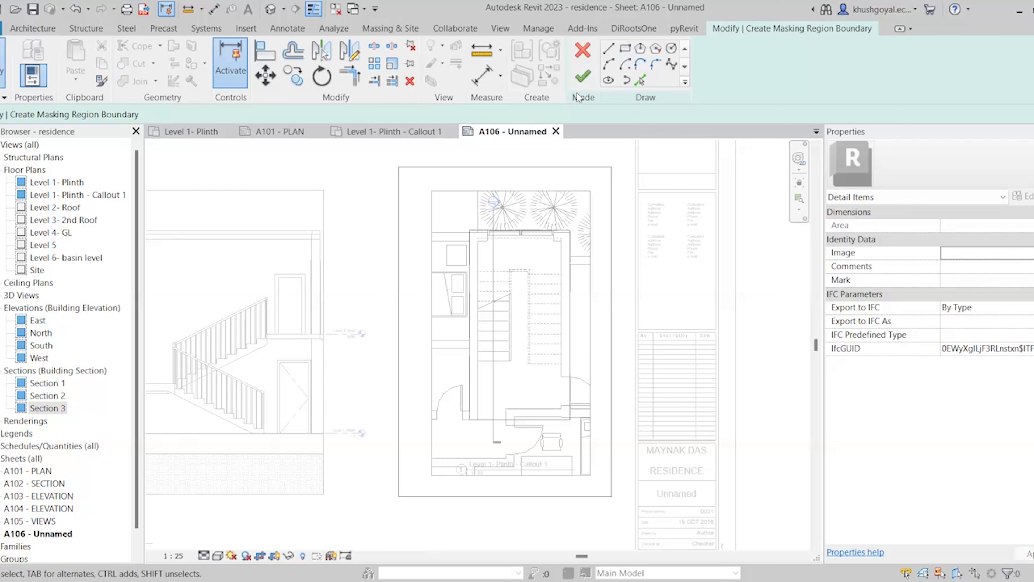
Finish the masking region and send it to the back of the plan
{"action": "left_click", "coordinate": [583, 77]}
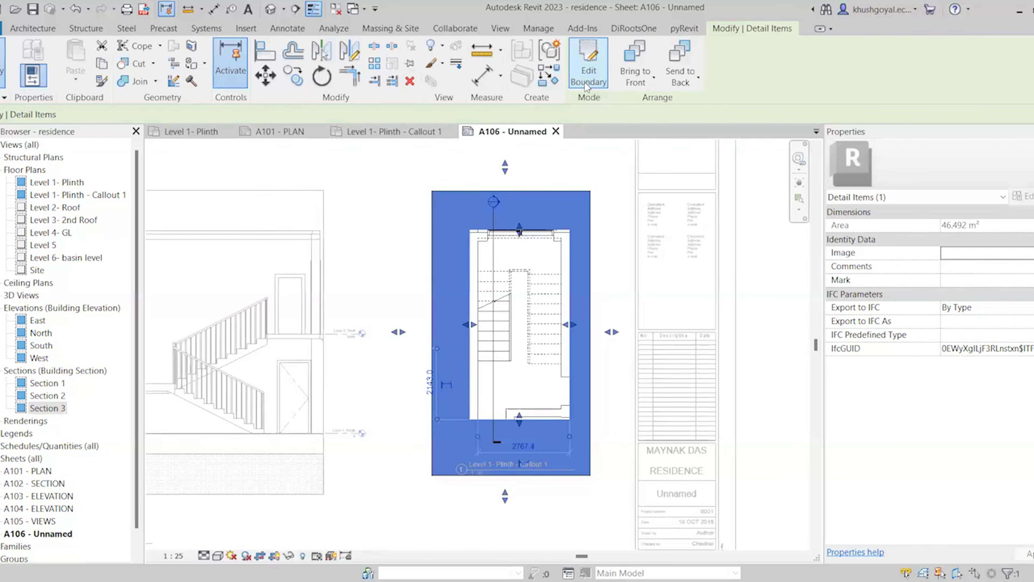
{"action": "left_click", "coordinate": [747, 319]}
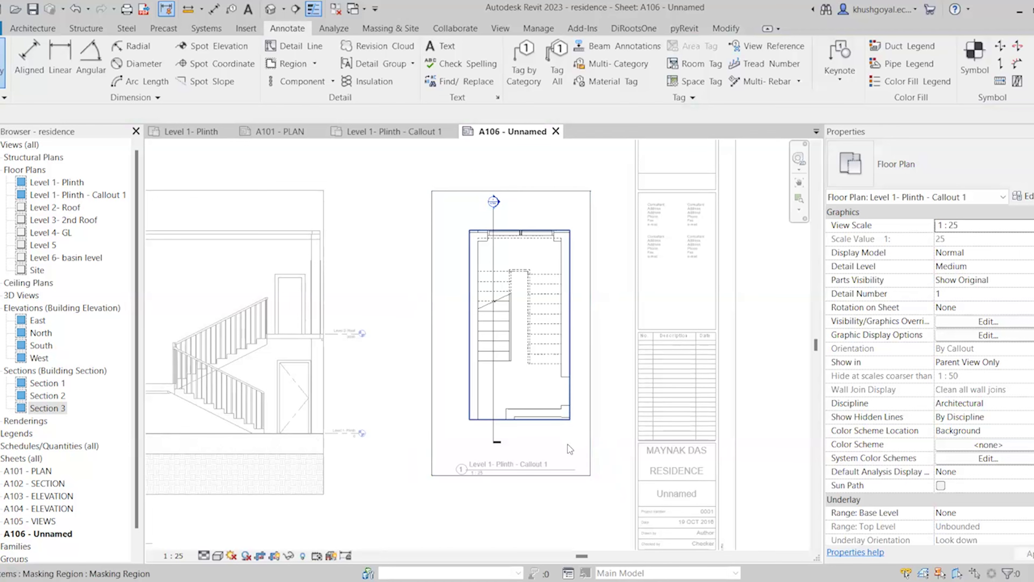
{"action": "left_click", "coordinate": [534, 457]}
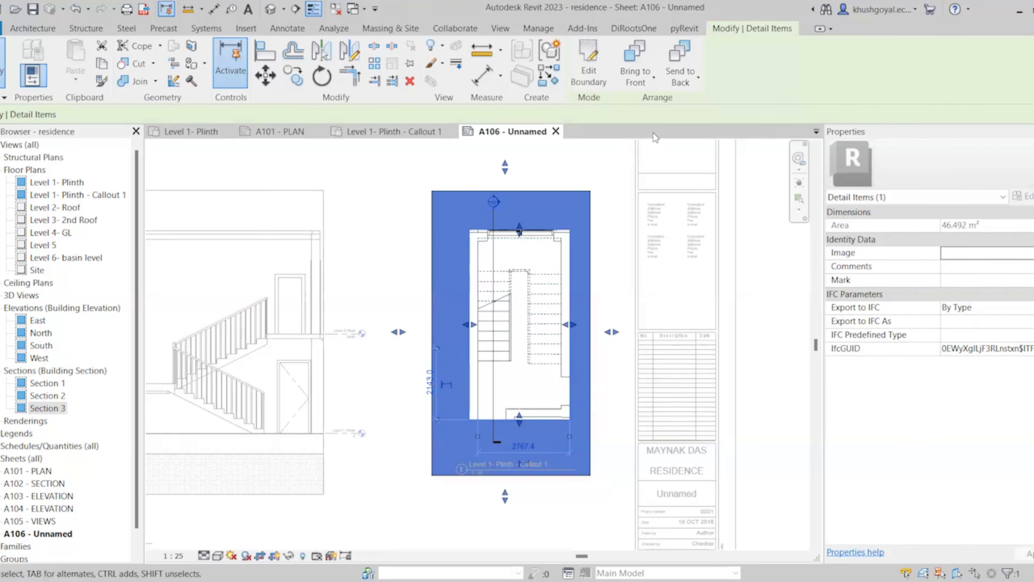
{"action": "left_click", "coordinate": [687, 55]}
{"action": "key", "text": "Escape"}
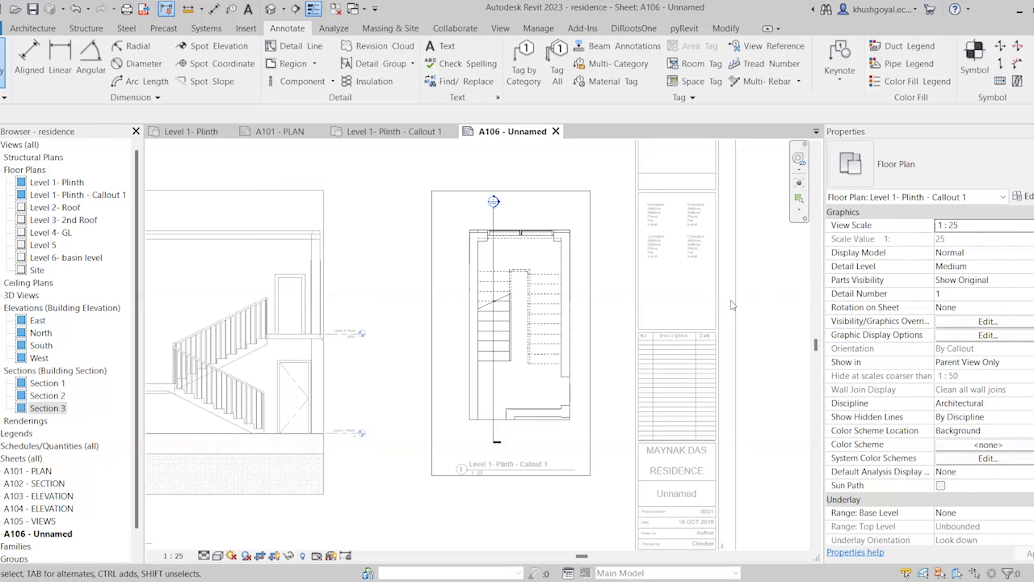
Leave the callout plan and activate the Section 3 stair viewport on sheet A106
{"action": "double_click", "coordinate": [744, 300]}
{"action": "scroll", "coordinate": [692, 326], "scroll_direction": "down", "scroll_amount": 2}
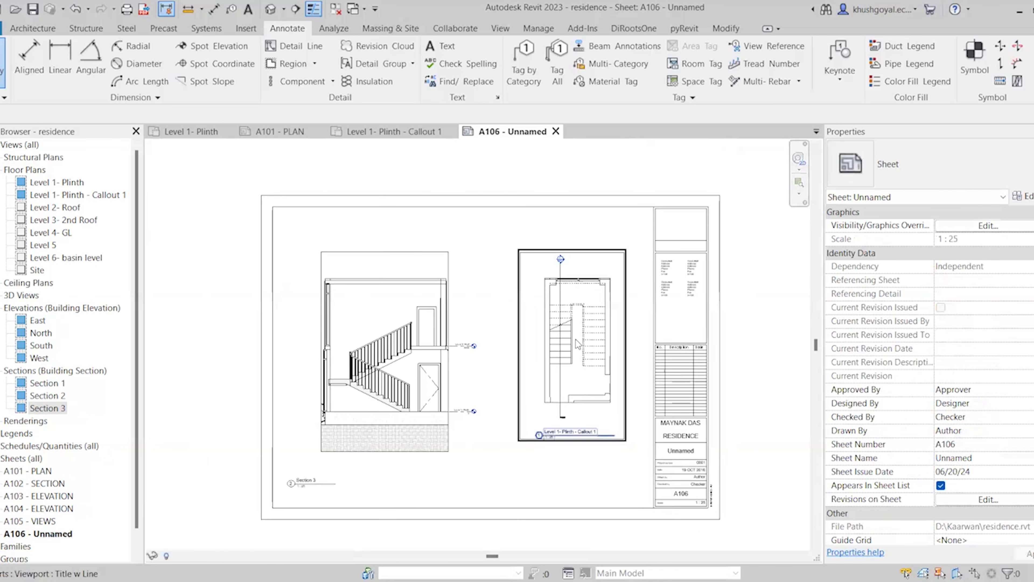
{"action": "scroll", "coordinate": [354, 366], "scroll_direction": "up", "scroll_amount": 3}
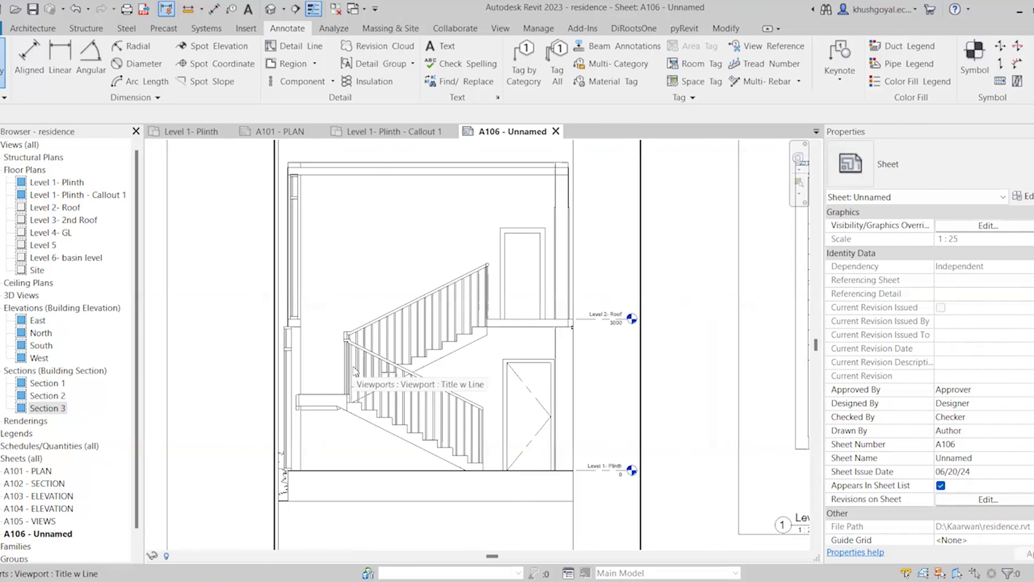
{"action": "left_click", "coordinate": [438, 397]}
{"action": "double_click", "coordinate": [437, 398]}
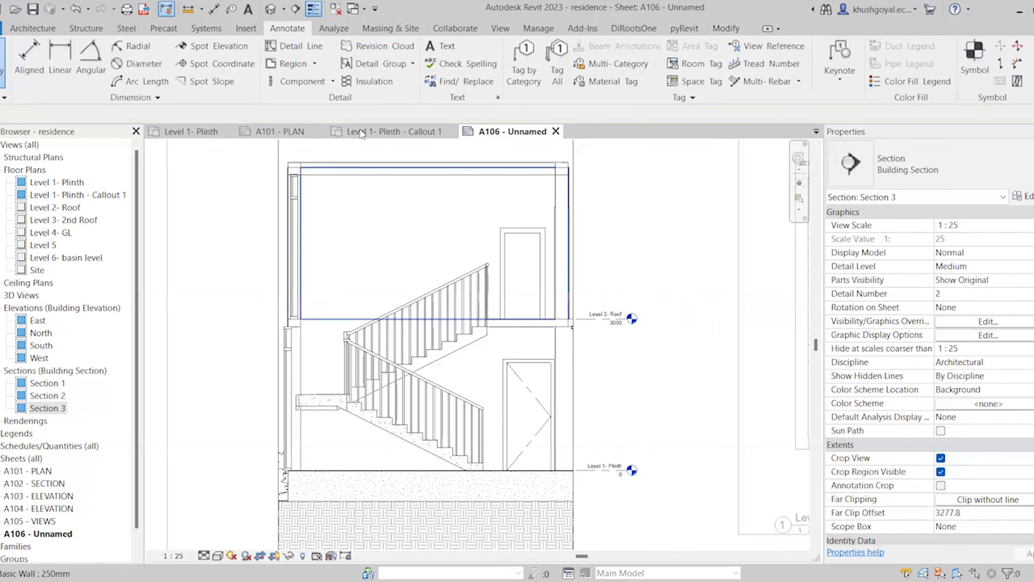
Start a filled region sketch and zoom in on the stair flight
{"action": "left_click", "coordinate": [314, 63]}
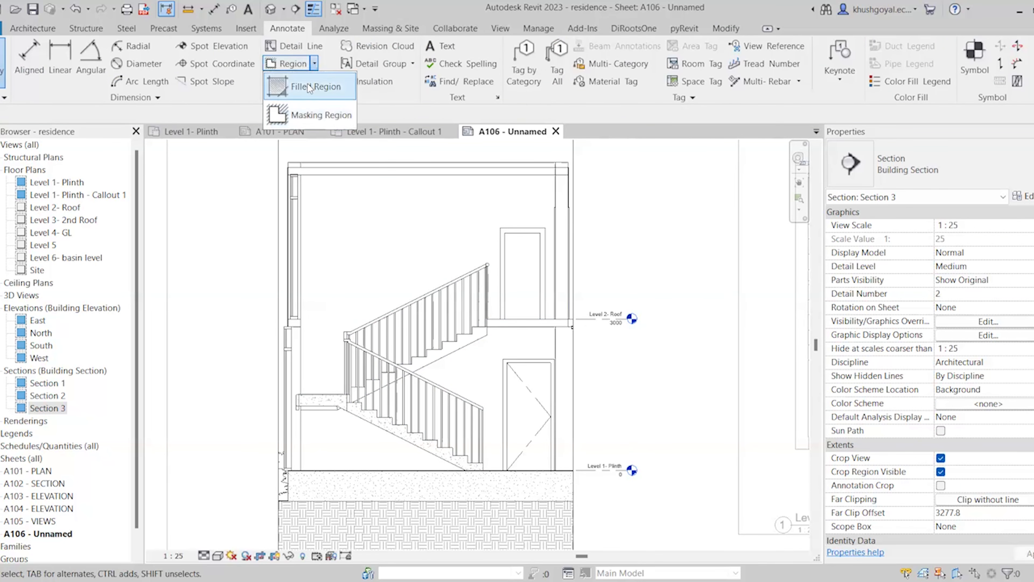
{"action": "left_click", "coordinate": [308, 86]}
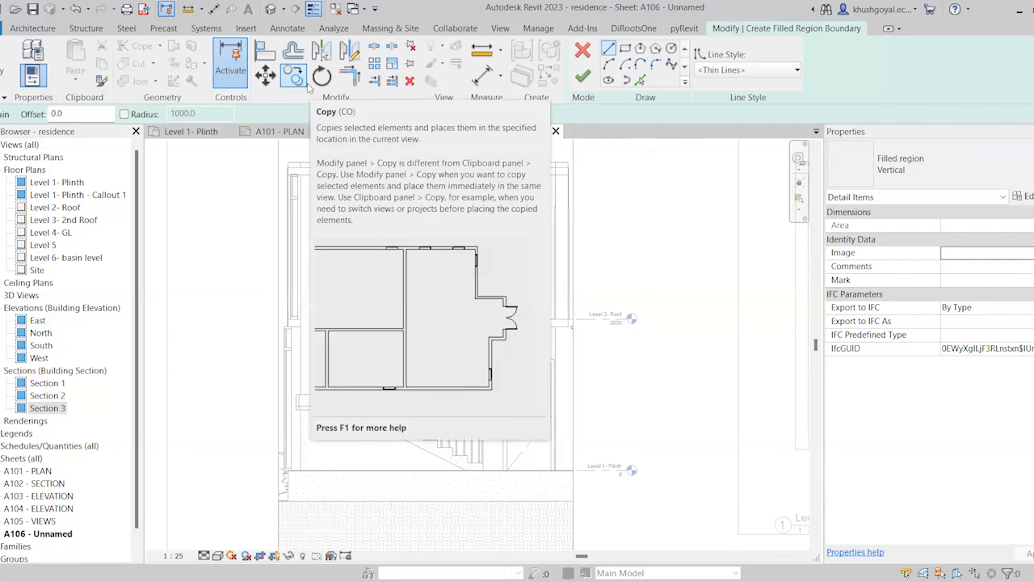
{"action": "scroll", "coordinate": [452, 444], "scroll_direction": "up", "scroll_amount": 2}
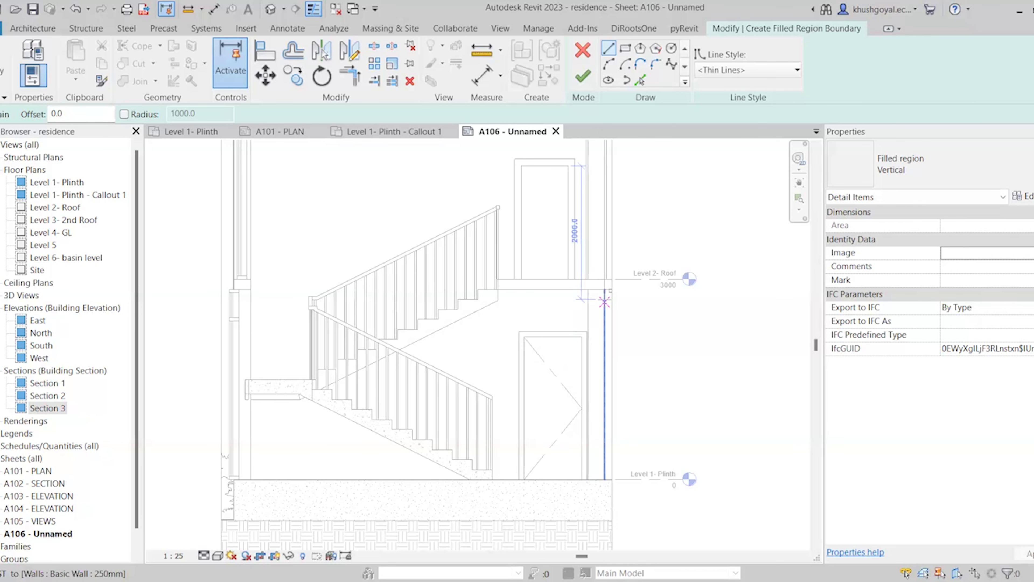
{"action": "scroll", "coordinate": [279, 398], "scroll_direction": "up", "scroll_amount": 3}
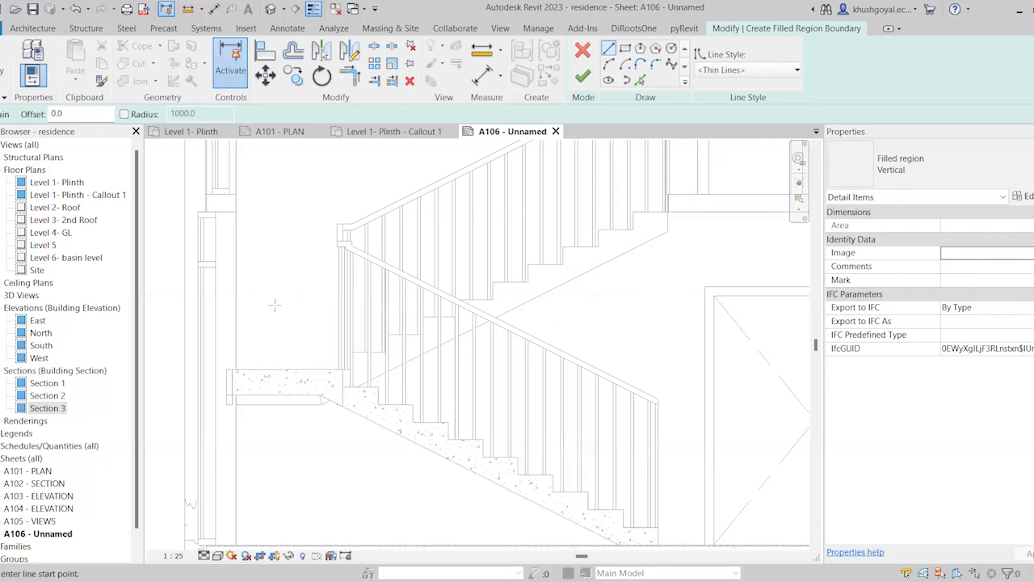
{"action": "scroll", "coordinate": [274, 305], "scroll_direction": "down", "scroll_amount": 1}
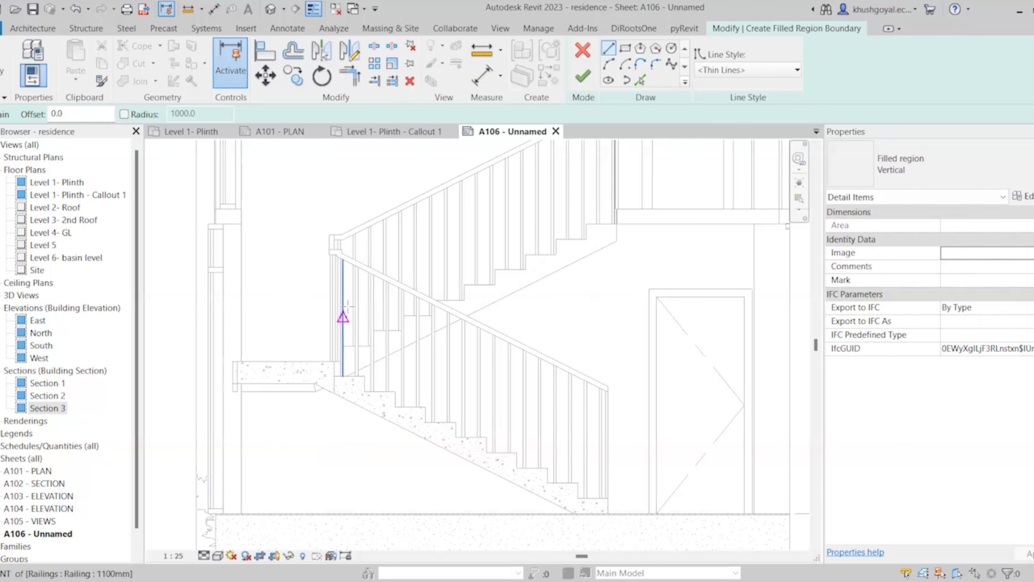
{"action": "scroll", "coordinate": [189, 361], "scroll_direction": "up", "scroll_amount": 2}
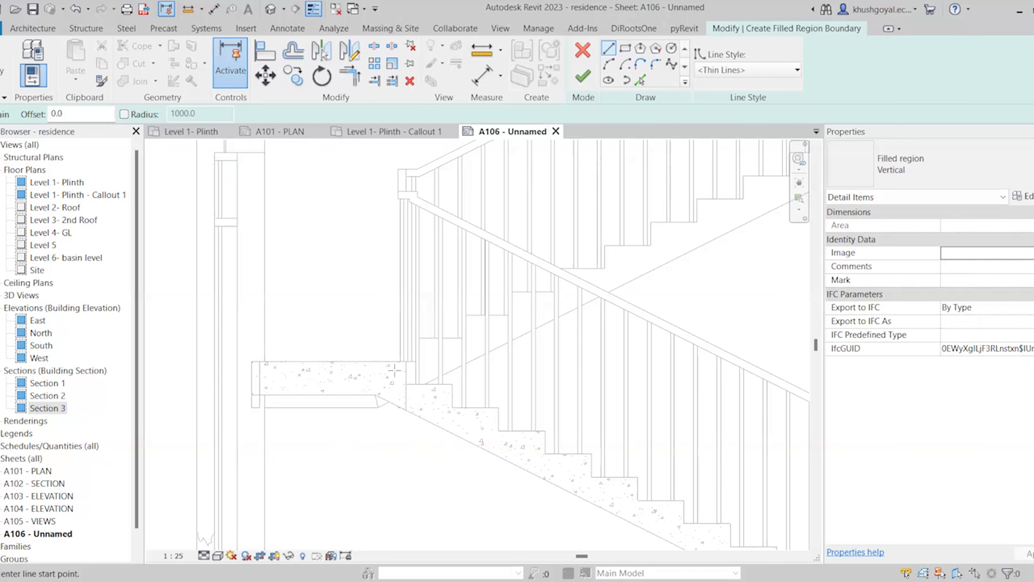
{"action": "scroll", "coordinate": [328, 388], "scroll_direction": "down", "scroll_amount": 2}
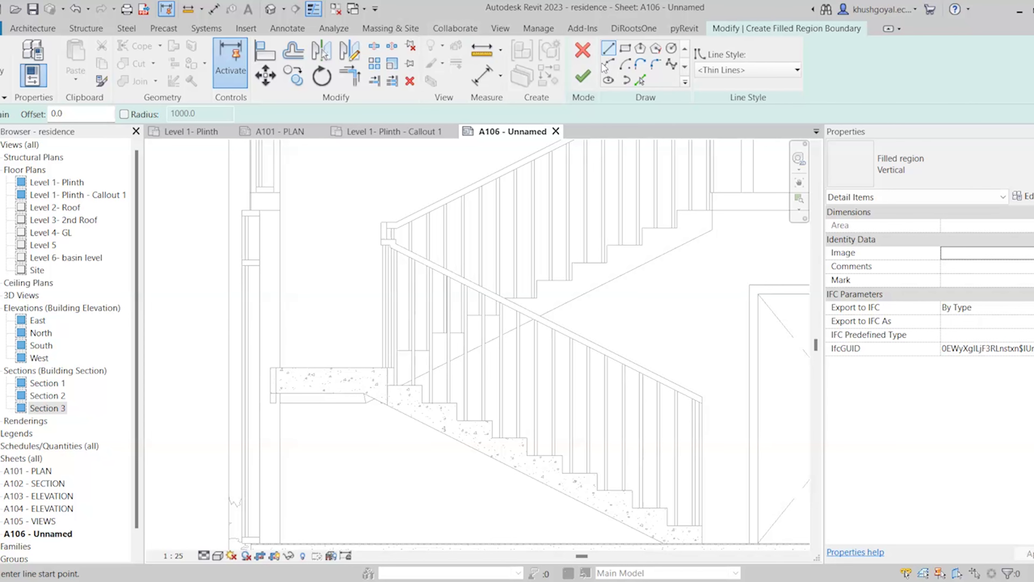
{"action": "scroll", "coordinate": [378, 383], "scroll_direction": "down", "scroll_amount": 1}
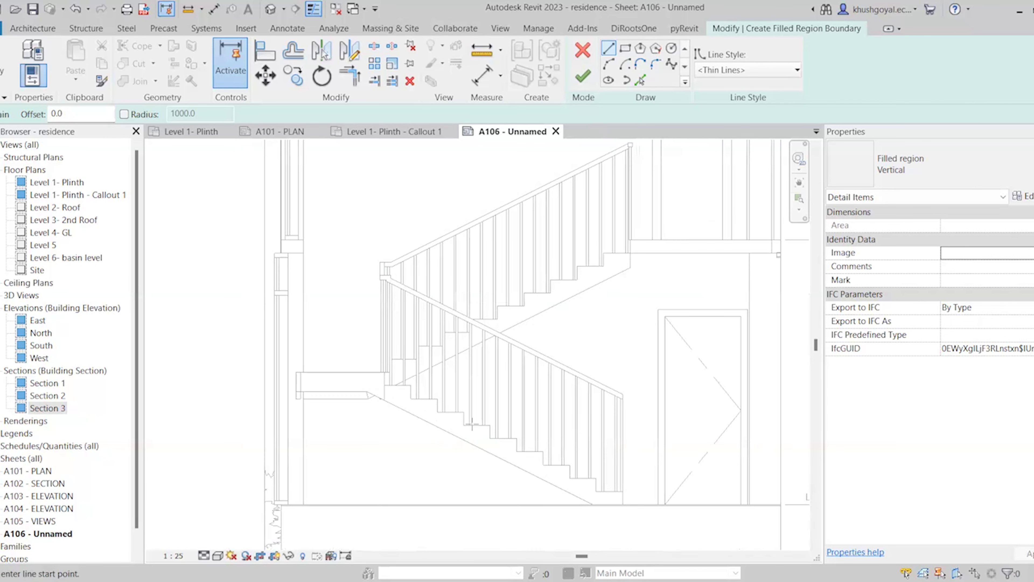
{"action": "scroll", "coordinate": [641, 496], "scroll_direction": "up", "scroll_amount": 2}
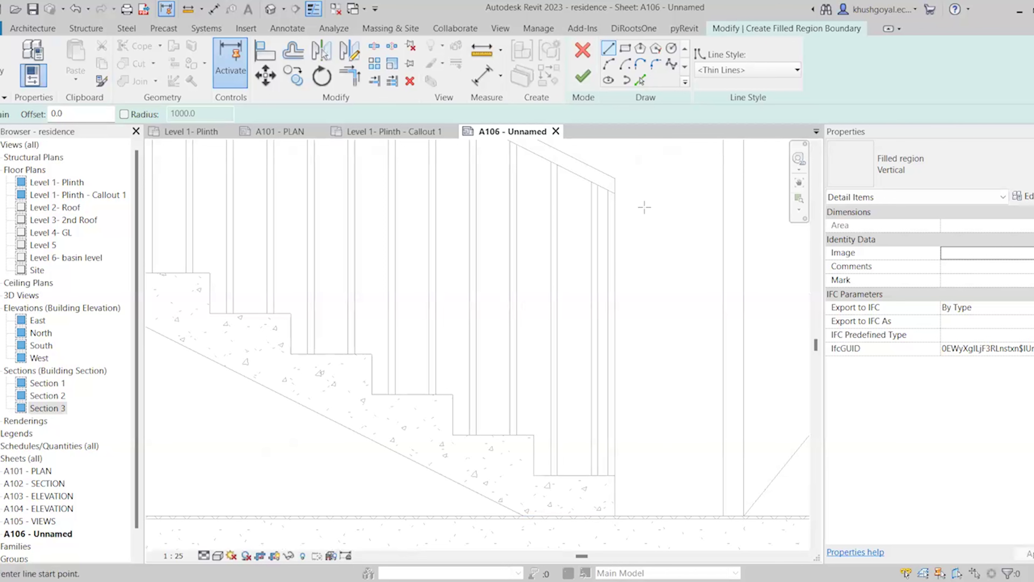
With Pick Lines, add the stair soffit, right edge and lower treads and risers to the boundary
{"action": "left_click", "coordinate": [641, 80]}
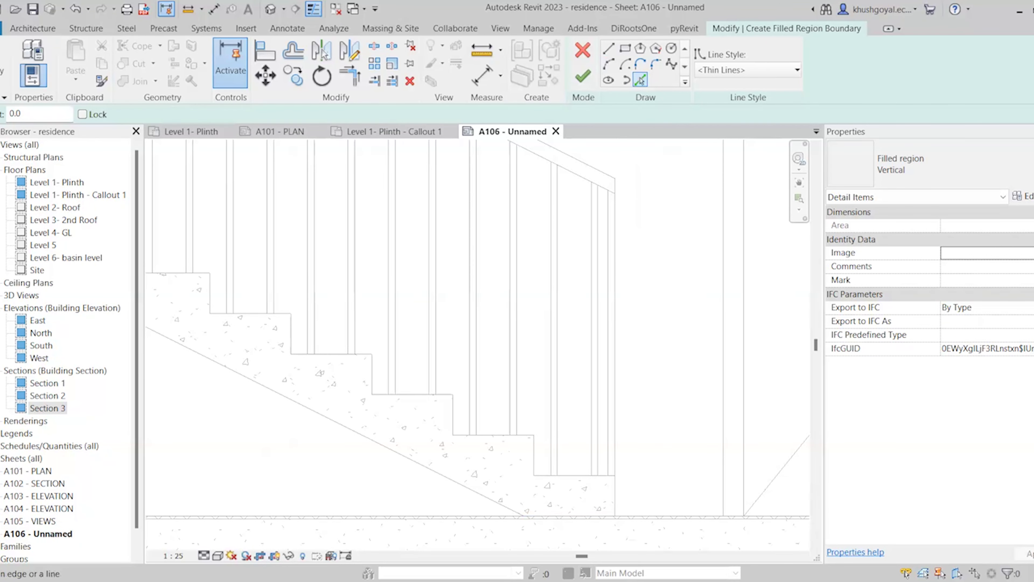
{"action": "left_click", "coordinate": [546, 518]}
{"action": "left_click", "coordinate": [506, 441]}
{"action": "scroll", "coordinate": [529, 448], "scroll_direction": "up", "scroll_amount": 1}
{"action": "left_click", "coordinate": [537, 456]}
{"action": "left_click", "coordinate": [578, 479]}
{"action": "left_click", "coordinate": [629, 505]}
{"action": "left_click", "coordinate": [441, 414]}
{"action": "left_click", "coordinate": [407, 387]}
{"action": "scroll", "coordinate": [616, 491], "scroll_direction": "down", "scroll_amount": 3}
{"action": "scroll", "coordinate": [366, 395], "scroll_direction": "up", "scroll_amount": 5}
{"action": "left_click", "coordinate": [466, 390]}
{"action": "left_click", "coordinate": [515, 422]}
Pick the remaining treads and risers up to the top tread, then stop picking
{"action": "scroll", "coordinate": [494, 424], "scroll_direction": "down", "scroll_amount": 3}
{"action": "left_click", "coordinate": [556, 435]}
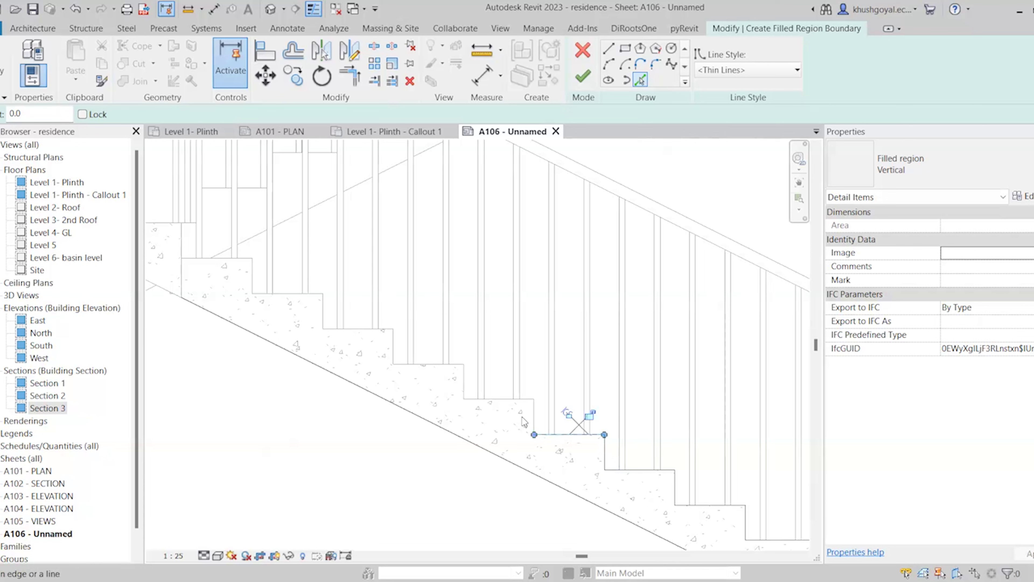
{"action": "left_click", "coordinate": [533, 419]}
{"action": "left_click", "coordinate": [468, 400]}
{"action": "left_click", "coordinate": [463, 383]}
{"action": "left_click", "coordinate": [425, 365]}
{"action": "left_click", "coordinate": [393, 344]}
{"action": "left_click", "coordinate": [358, 328]}
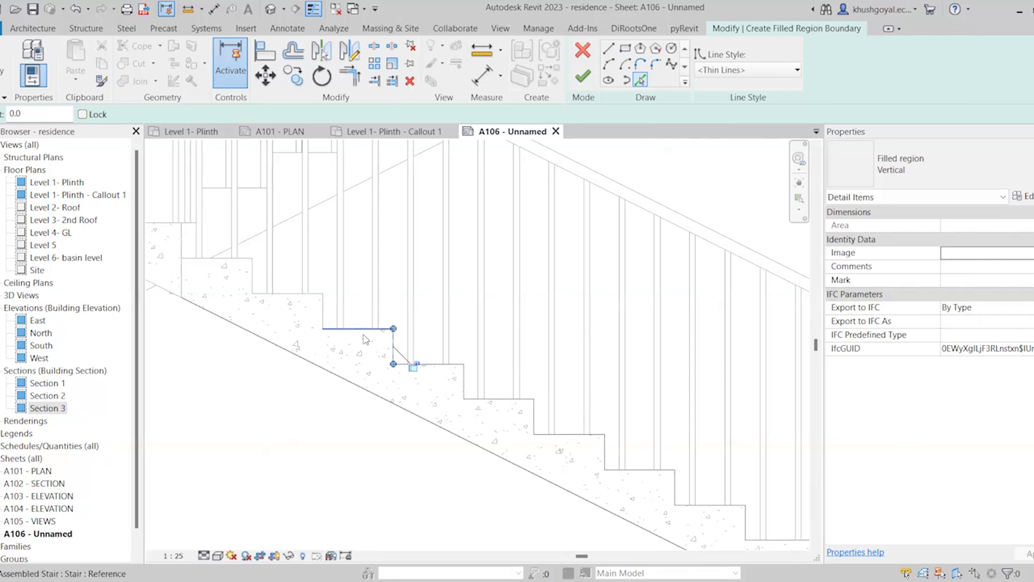
{"action": "left_click", "coordinate": [322, 312]}
{"action": "left_click", "coordinate": [287, 293]}
{"action": "left_click", "coordinate": [253, 278]}
{"action": "left_click", "coordinate": [217, 261]}
{"action": "scroll", "coordinate": [552, 369], "scroll_direction": "down", "scroll_amount": 3}
{"action": "scroll", "coordinate": [309, 278], "scroll_direction": "up", "scroll_amount": 3}
{"action": "scroll", "coordinate": [607, 423], "scroll_direction": "up", "scroll_amount": 2}
{"action": "left_click", "coordinate": [359, 342]}
{"action": "scroll", "coordinate": [363, 333], "scroll_direction": "down", "scroll_amount": 3}
{"action": "key", "text": "Escape"}
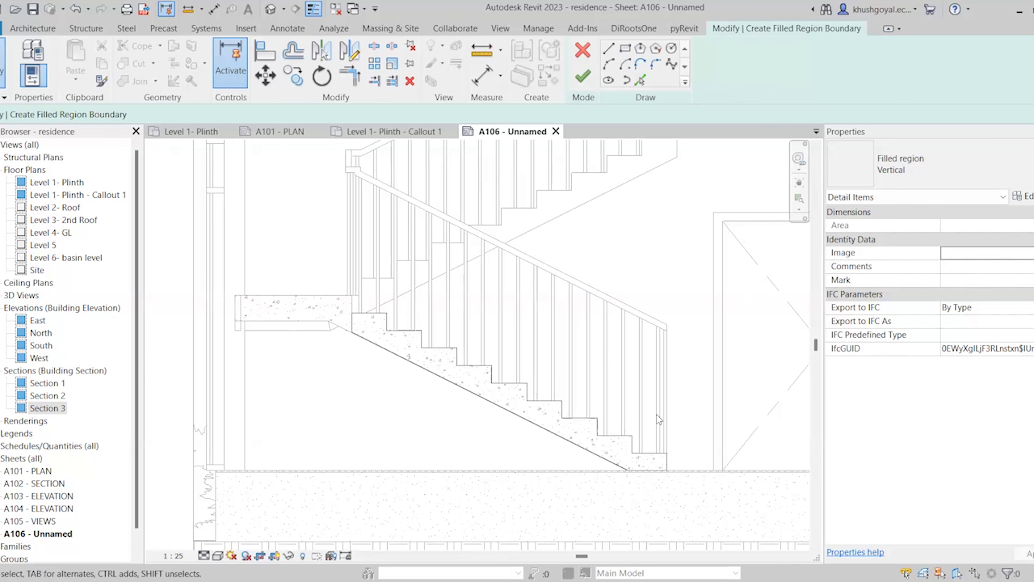
{"action": "scroll", "coordinate": [657, 414], "scroll_direction": "up", "scroll_amount": 2}
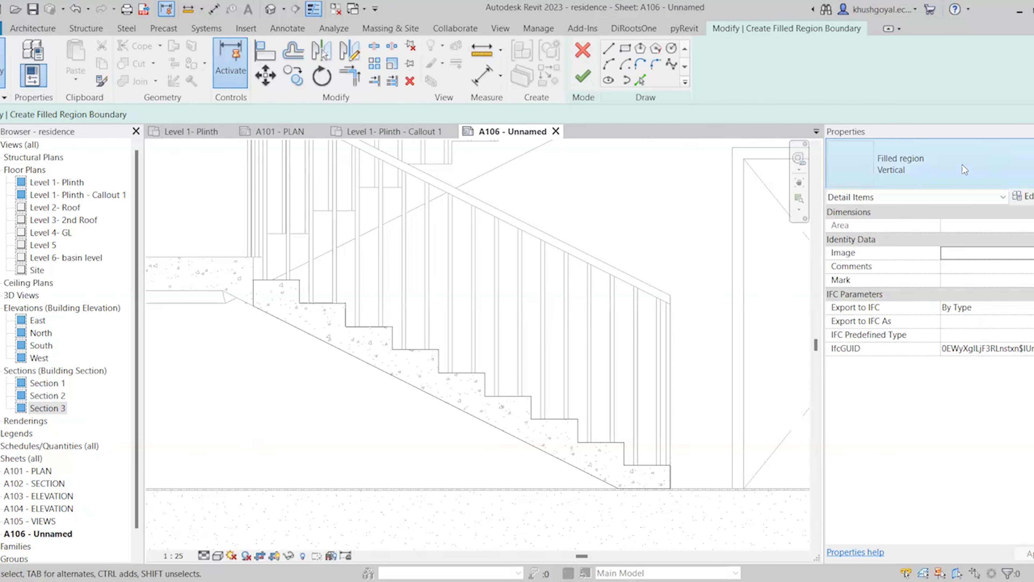
Duplicate the Vertical type as 'Grey Hatch solid' and open its foreground fill pattern list
{"action": "left_click", "coordinate": [974, 181]}
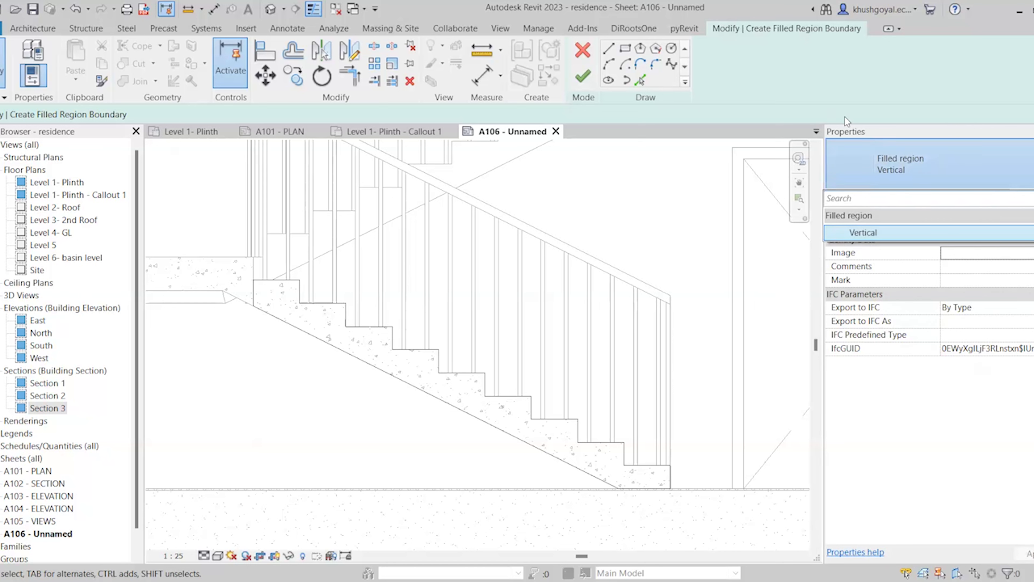
{"action": "left_click", "coordinate": [944, 165]}
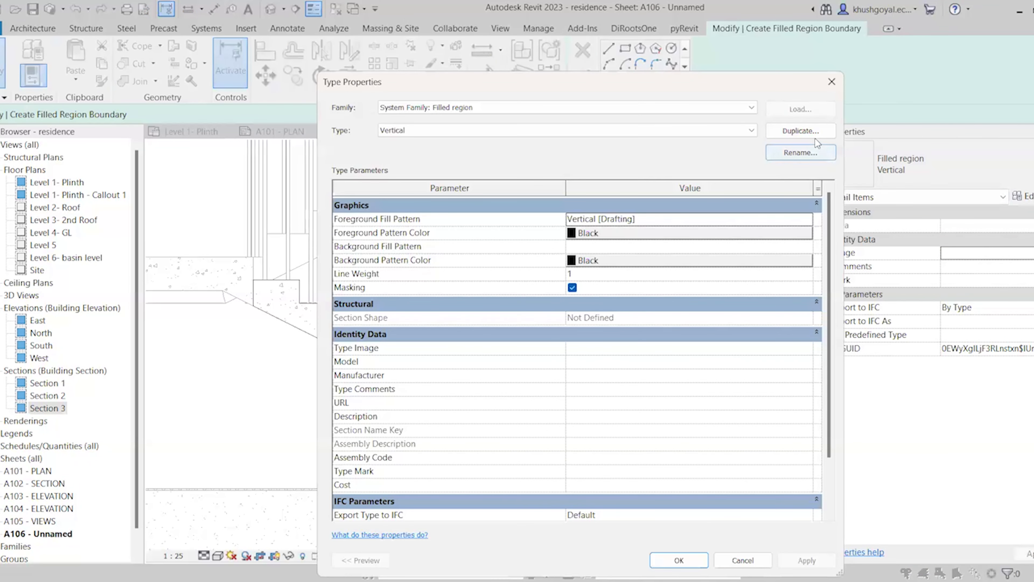
{"action": "left_click", "coordinate": [816, 134]}
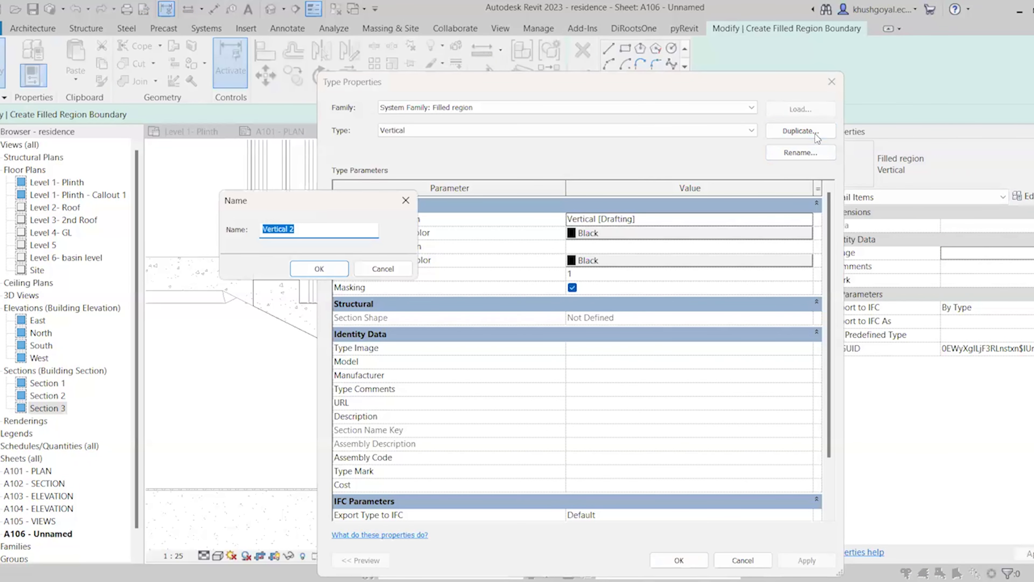
{"action": "key", "text": "BackSpace"}
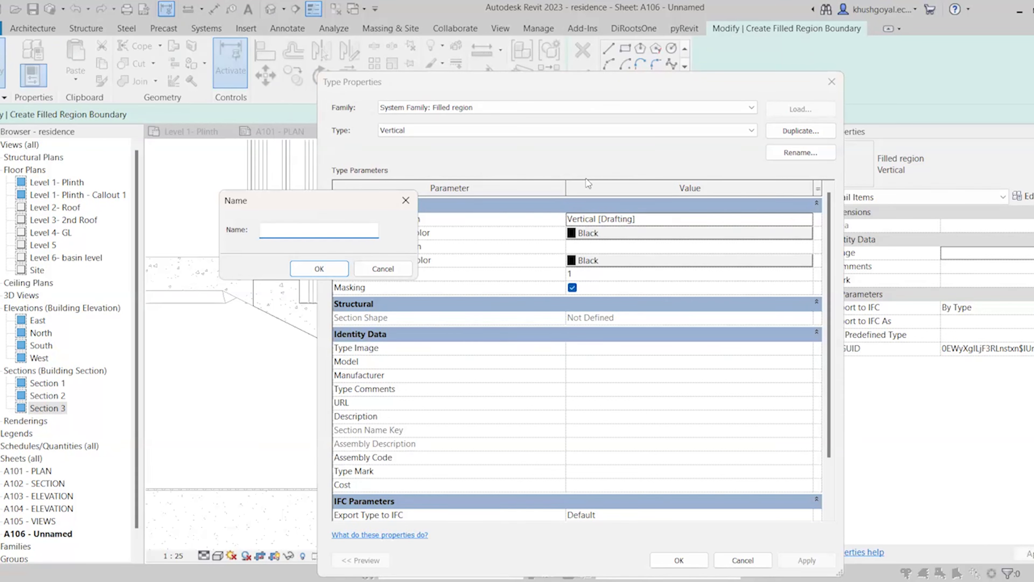
{"action": "type", "text": "Grey Hatch solid"}
{"action": "left_click", "coordinate": [319, 269]}
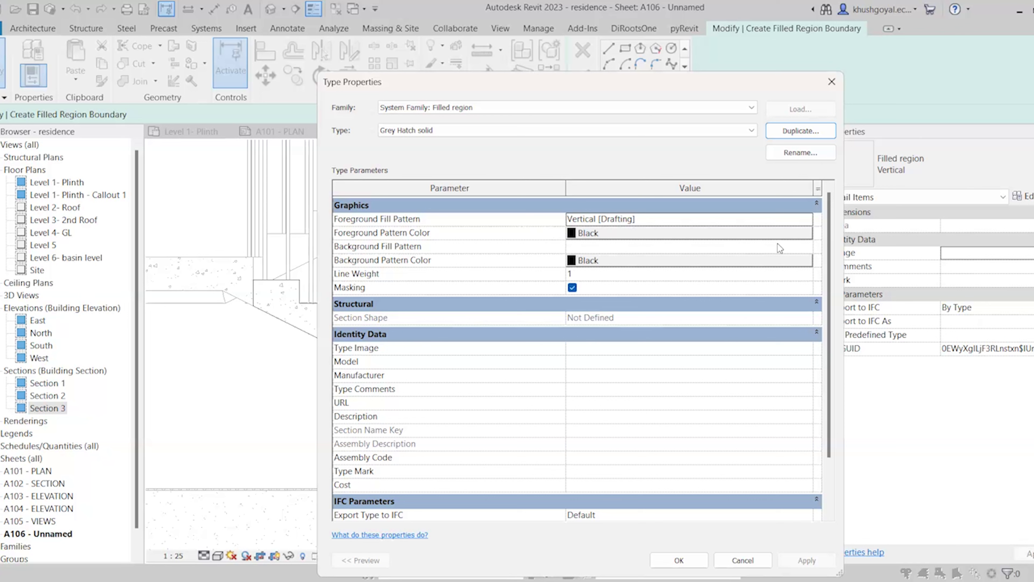
{"action": "left_click", "coordinate": [798, 219]}
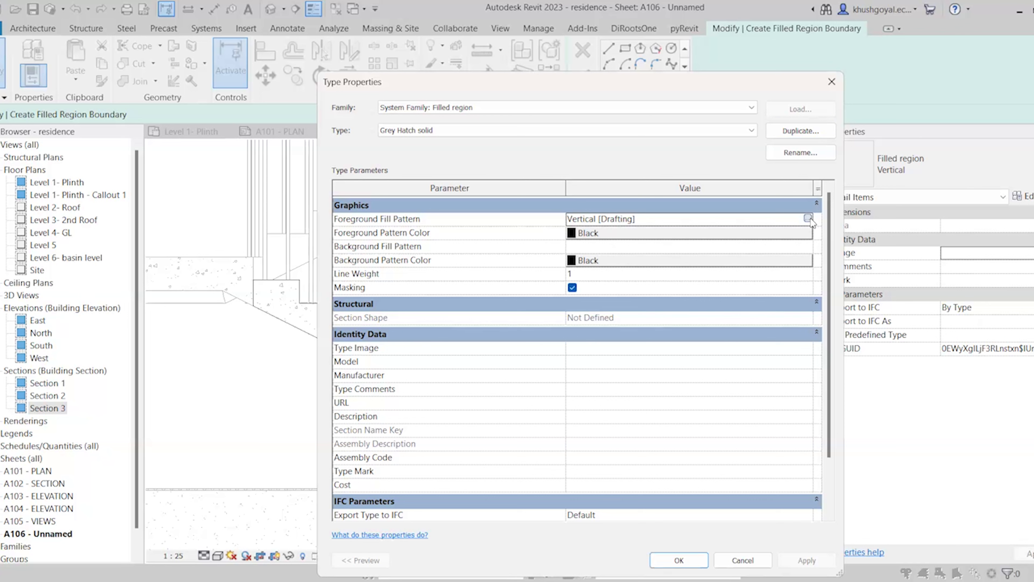
{"action": "left_click", "coordinate": [809, 219]}
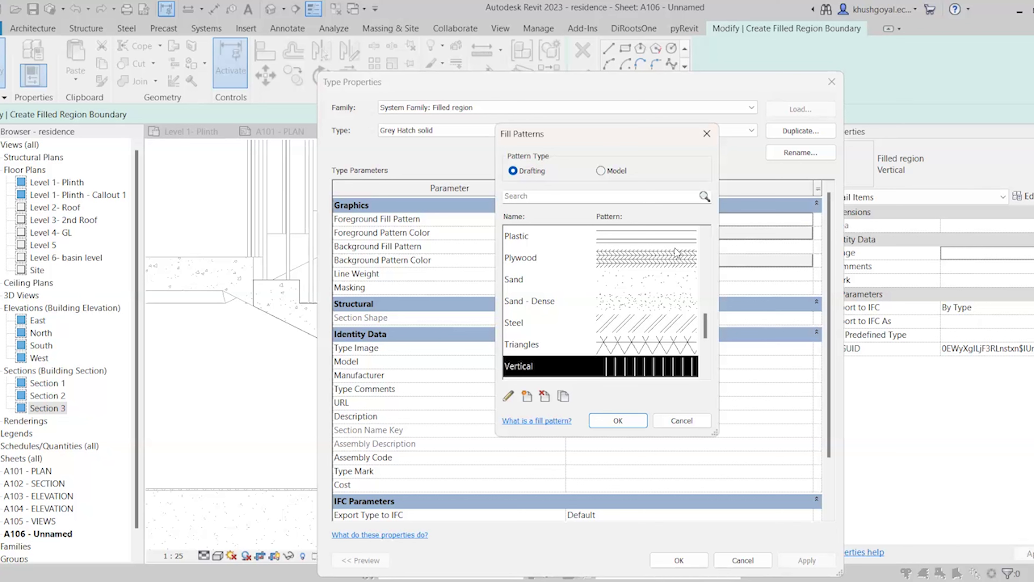
Pick <Solid fill> at the top of the Drafting patterns list and confirm it
{"action": "mouse_move", "coordinate": [705, 325]}
{"action": "left_mouse_down"}
{"action": "mouse_move", "coordinate": [714, 245]}
{"action": "mouse_move", "coordinate": [690, 373]}
{"action": "mouse_move", "coordinate": [714, 247]}
{"action": "mouse_move", "coordinate": [708, 268]}
{"action": "left_mouse_up"}
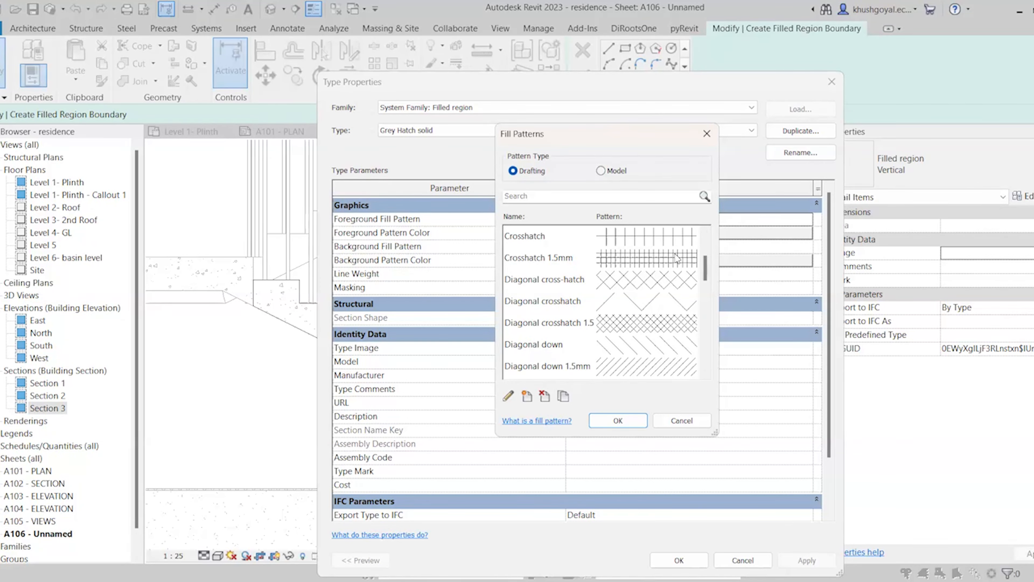
{"action": "scroll", "coordinate": [587, 287], "scroll_direction": "up", "scroll_amount": 2}
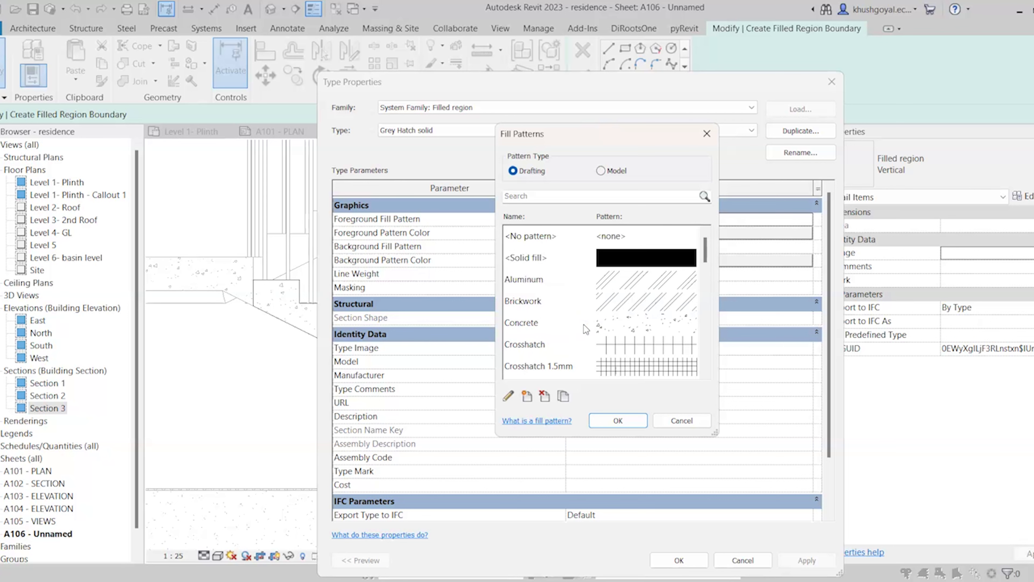
{"action": "left_click", "coordinate": [599, 262]}
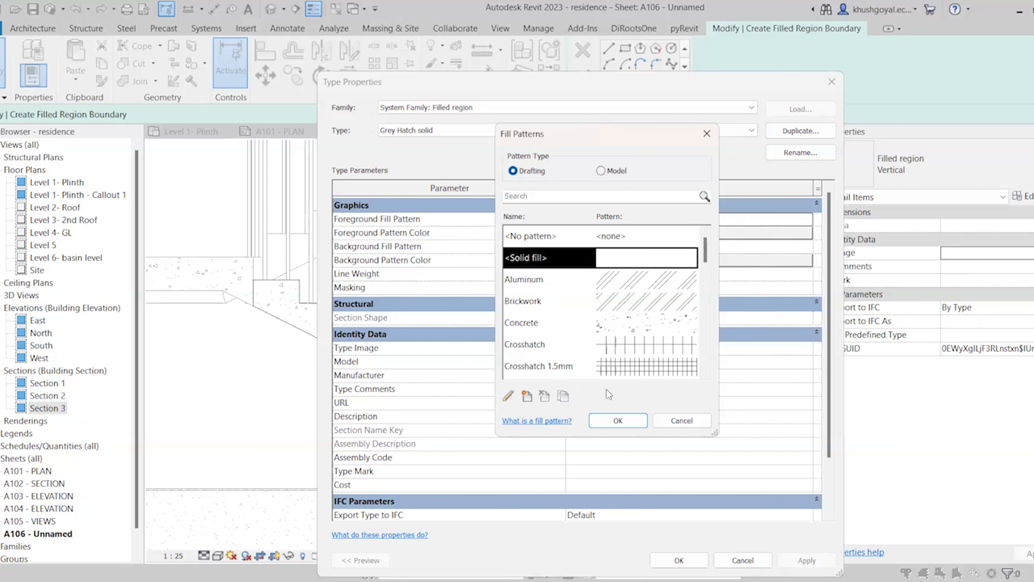
{"action": "left_click", "coordinate": [617, 427]}
Set the foreground colour to grey RGB 128-128-128, turn Masking off, and confirm the type
{"action": "left_click", "coordinate": [620, 418]}
{"action": "left_click", "coordinate": [626, 232]}
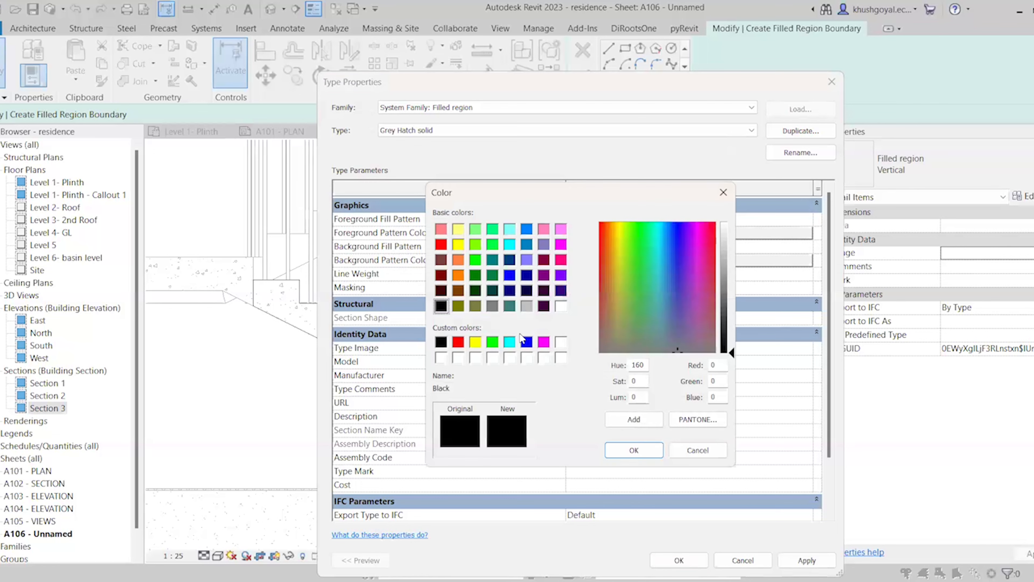
{"action": "left_click", "coordinate": [492, 306]}
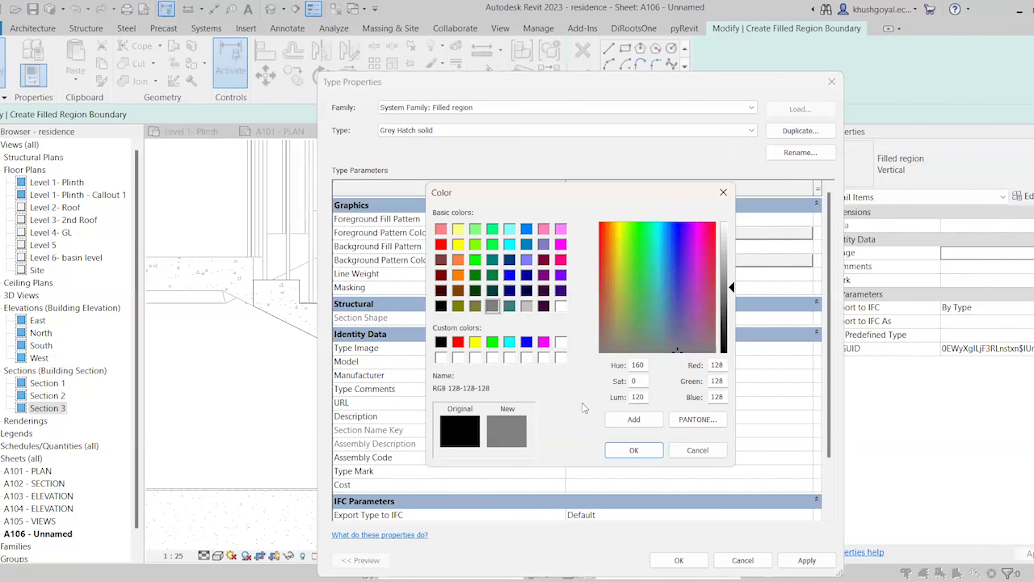
{"action": "key", "text": "Return"}
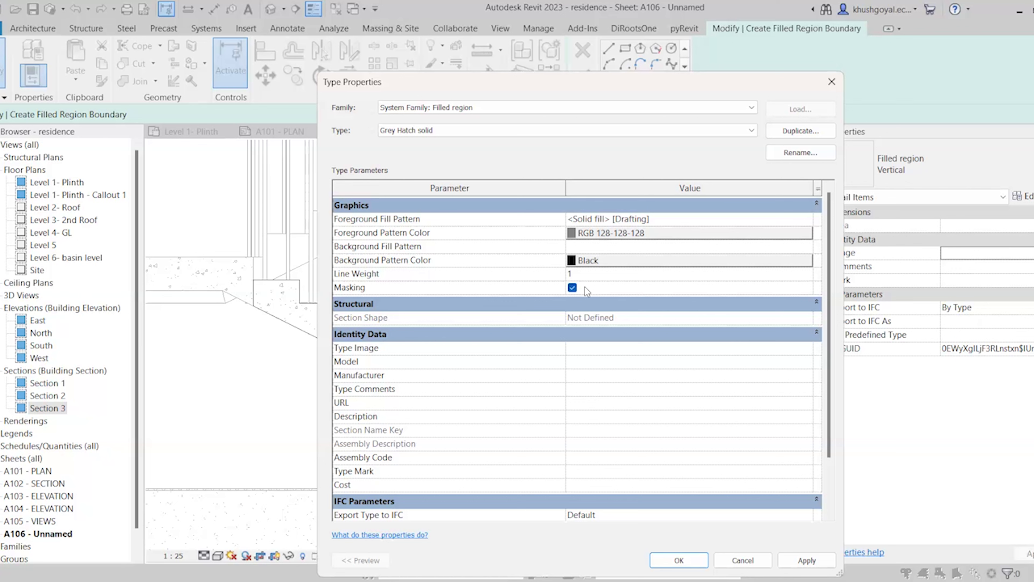
{"action": "left_click", "coordinate": [573, 288]}
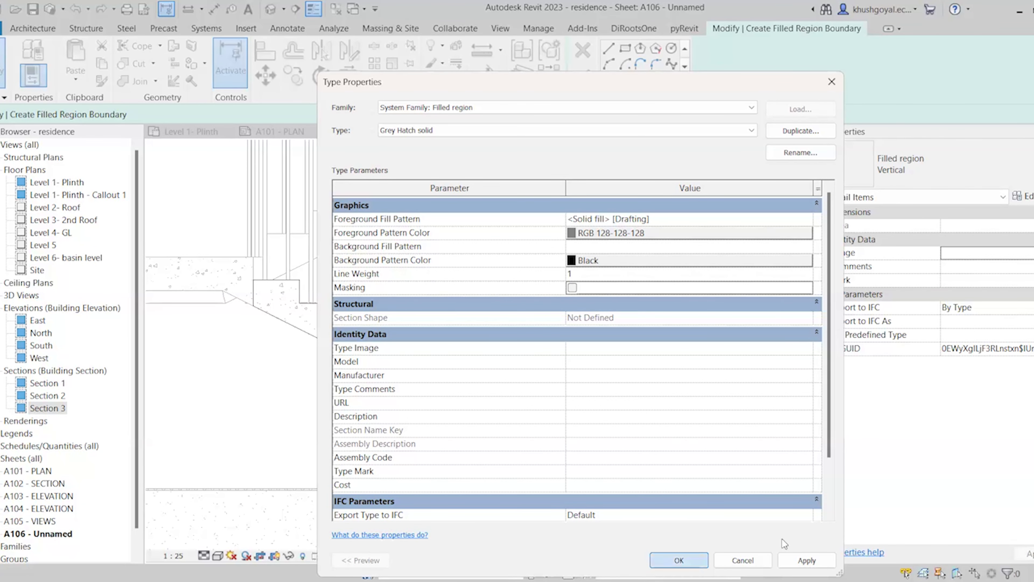
{"action": "left_click", "coordinate": [679, 560]}
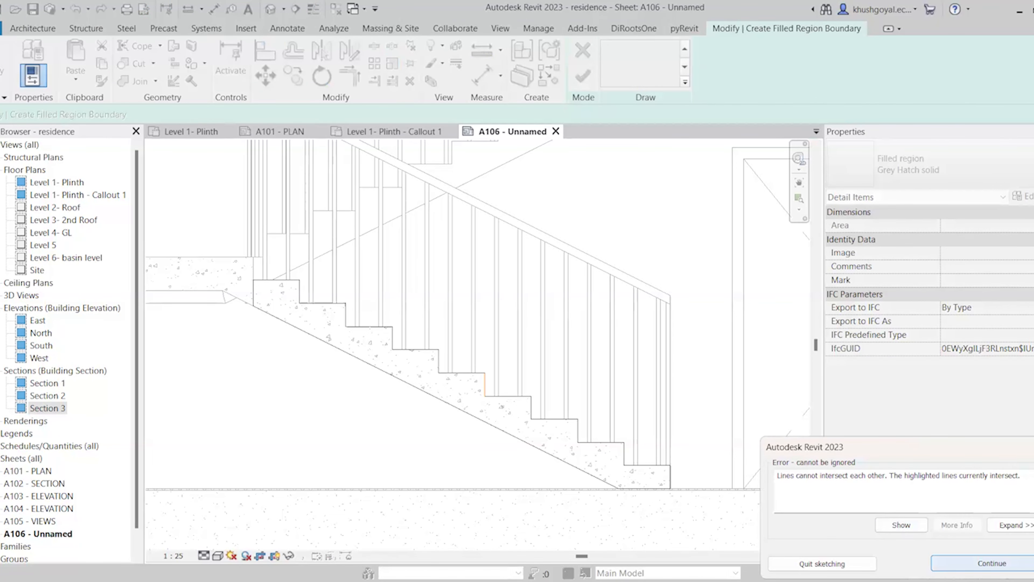
Dismiss the error and use Trim/Extend to Corner (TR) to join the bottom step's boundary lines
{"action": "key", "text": "Return"}
{"action": "key", "text": "t"}
{"action": "key", "text": "r"}
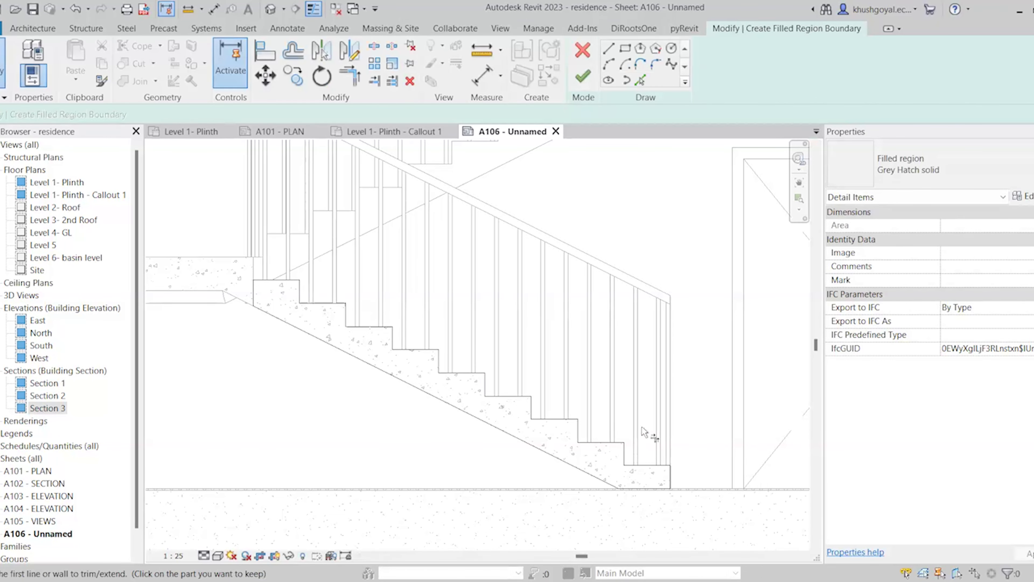
{"action": "scroll", "coordinate": [641, 416], "scroll_direction": "down", "scroll_amount": 8}
{"action": "scroll", "coordinate": [596, 392], "scroll_direction": "up", "scroll_amount": 7}
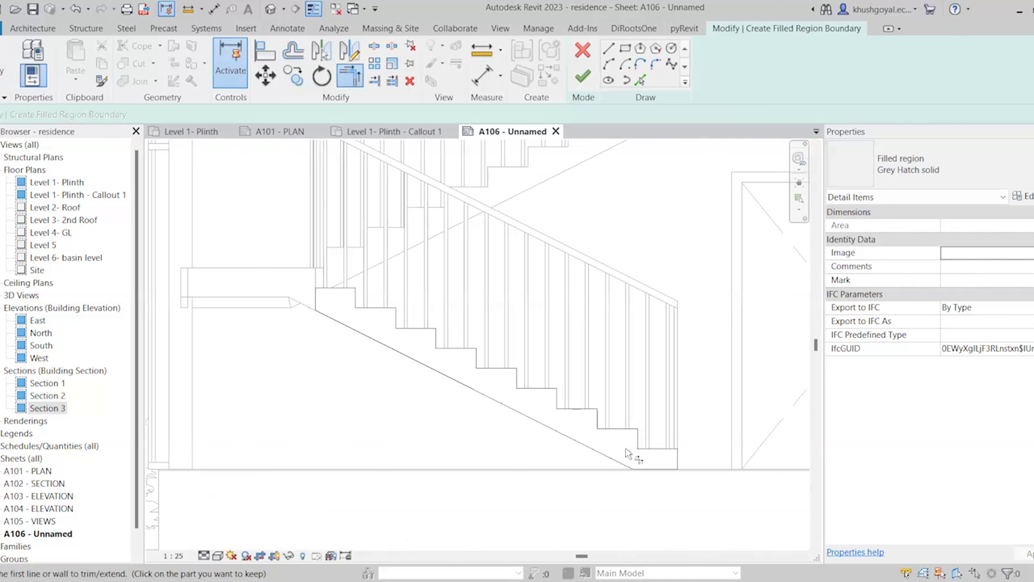
{"action": "left_click", "coordinate": [675, 463]}
{"action": "left_click", "coordinate": [664, 469]}
{"action": "scroll", "coordinate": [468, 436], "scroll_direction": "down", "scroll_amount": 3}
{"action": "key", "text": "Escape"}
Try finishing the region, locate the intersecting lines from the error, and continue editing
{"action": "scroll", "coordinate": [433, 407], "scroll_direction": "down", "scroll_amount": 3}
{"action": "scroll", "coordinate": [430, 378], "scroll_direction": "down", "scroll_amount": 1}
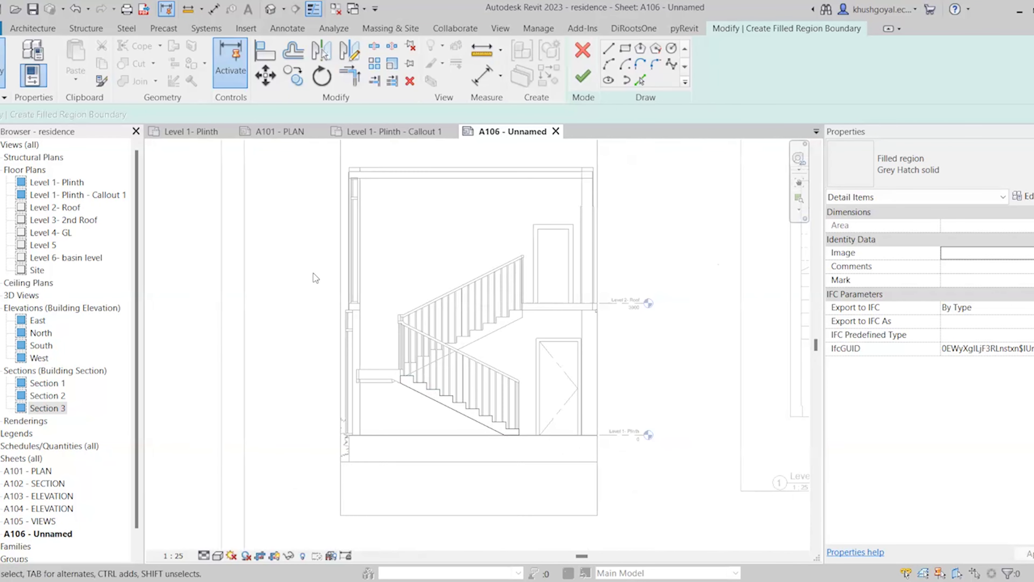
{"action": "left_click_drag", "start_coordinate": [316, 243], "coordinate": [490, 411]}
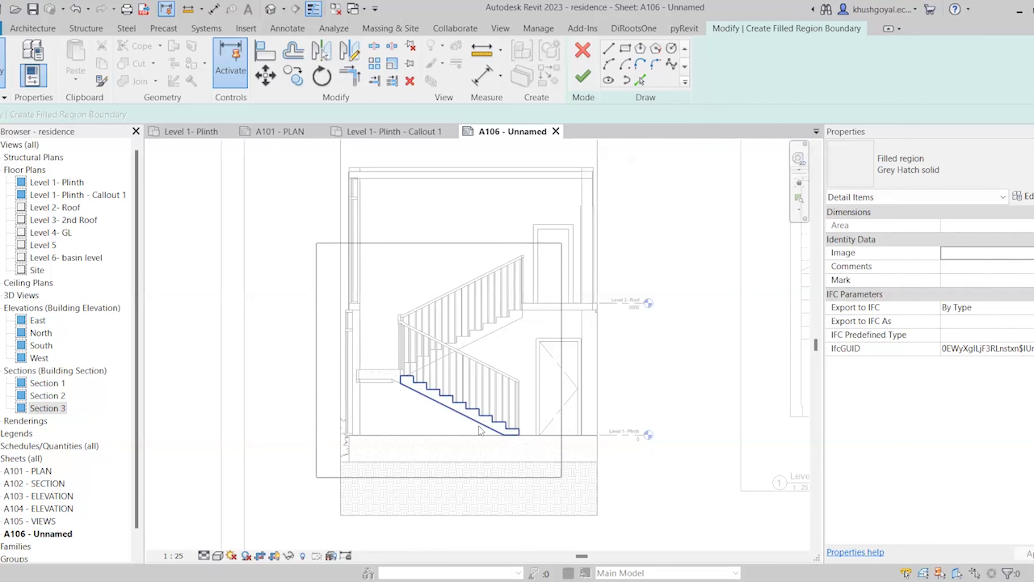
{"action": "scroll", "coordinate": [393, 426], "scroll_direction": "up", "scroll_amount": 5}
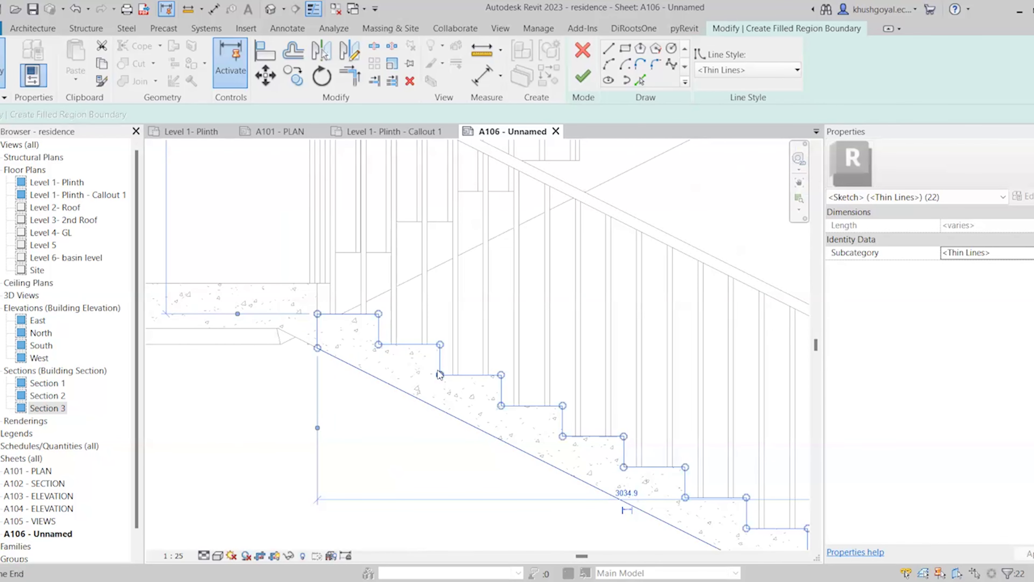
{"action": "scroll", "coordinate": [438, 376], "scroll_direction": "down", "scroll_amount": 2}
{"action": "scroll", "coordinate": [668, 512], "scroll_direction": "up", "scroll_amount": 3}
{"action": "key", "text": "Escape"}
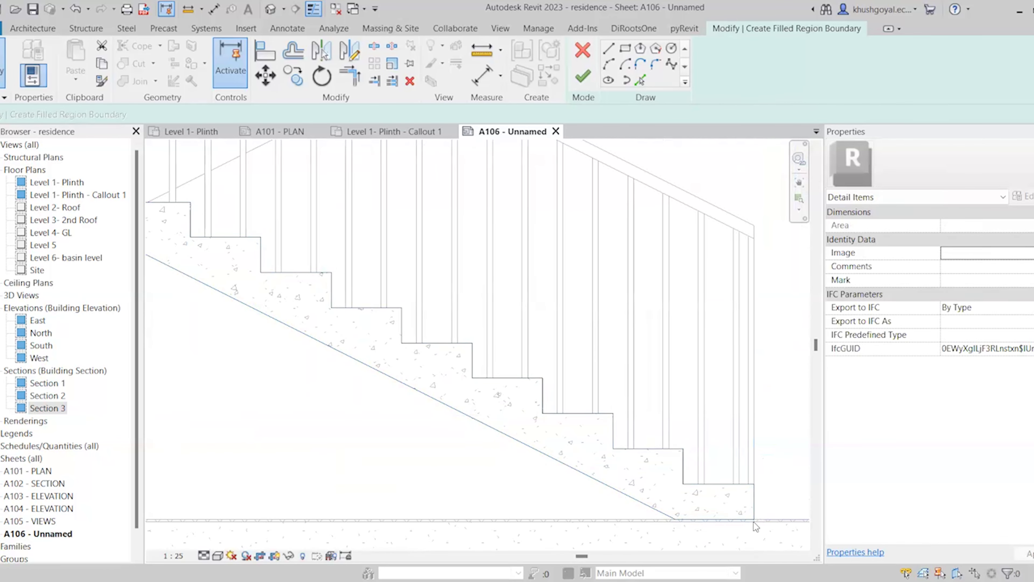
{"action": "left_click", "coordinate": [583, 76]}
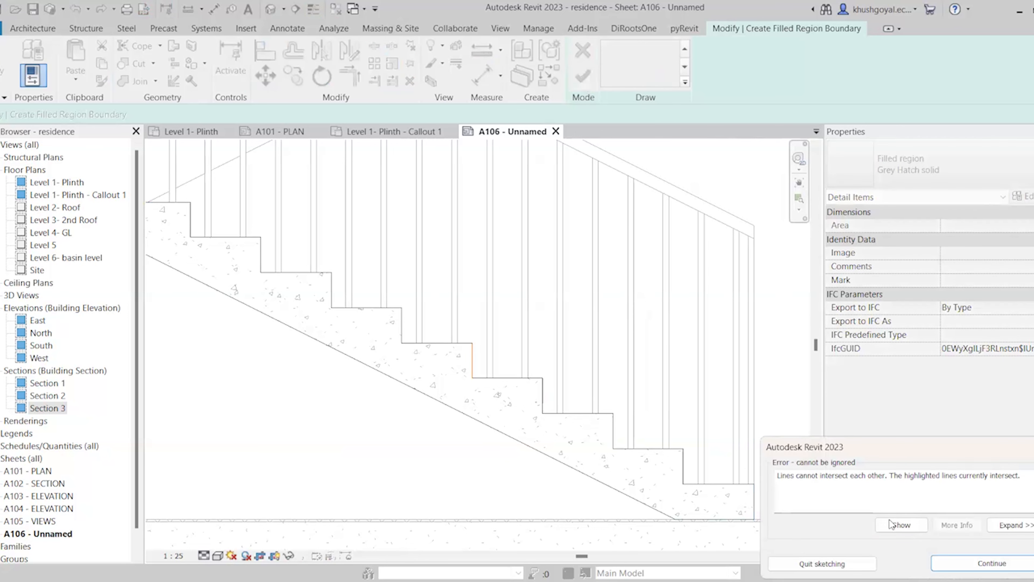
{"action": "left_click", "coordinate": [901, 524]}
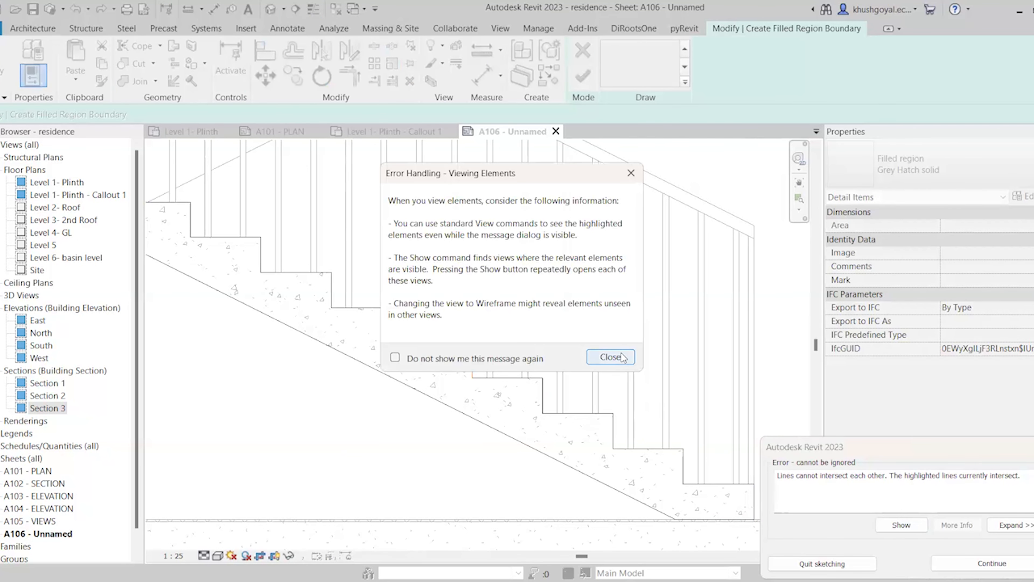
{"action": "left_click", "coordinate": [614, 359]}
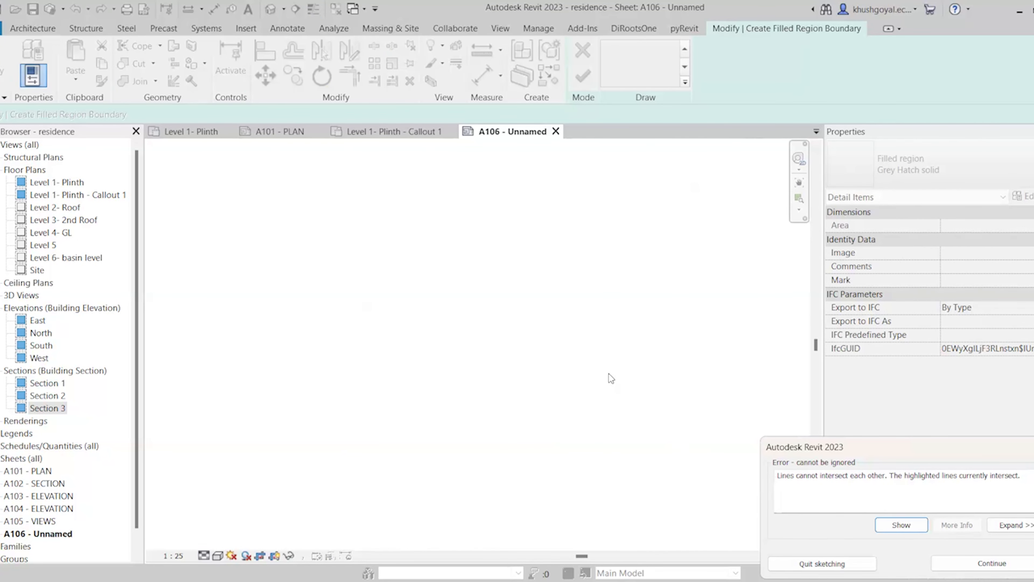
{"action": "left_click", "coordinate": [959, 561]}
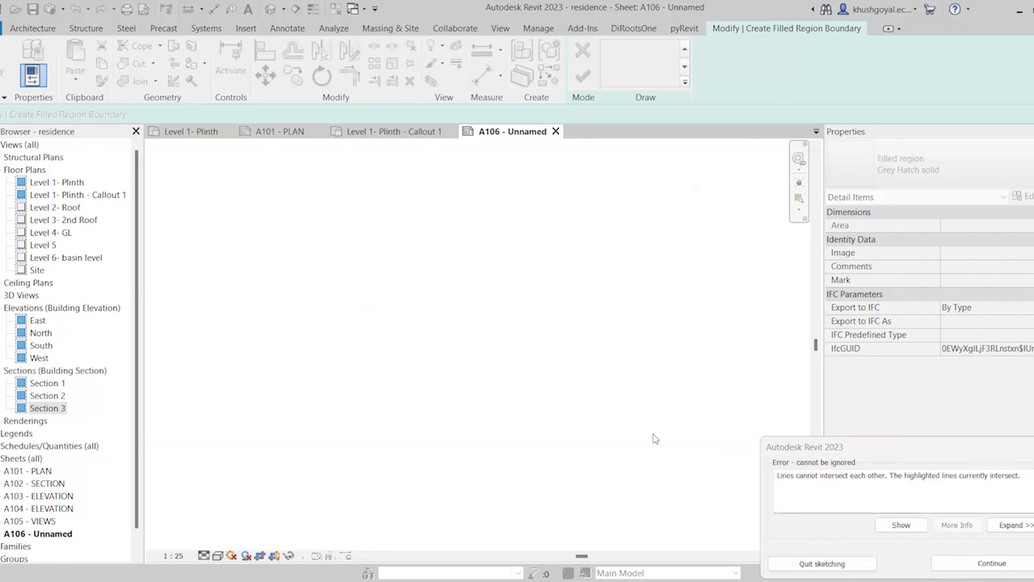
{"action": "scroll", "coordinate": [764, 340], "scroll_direction": "up", "scroll_amount": 5}
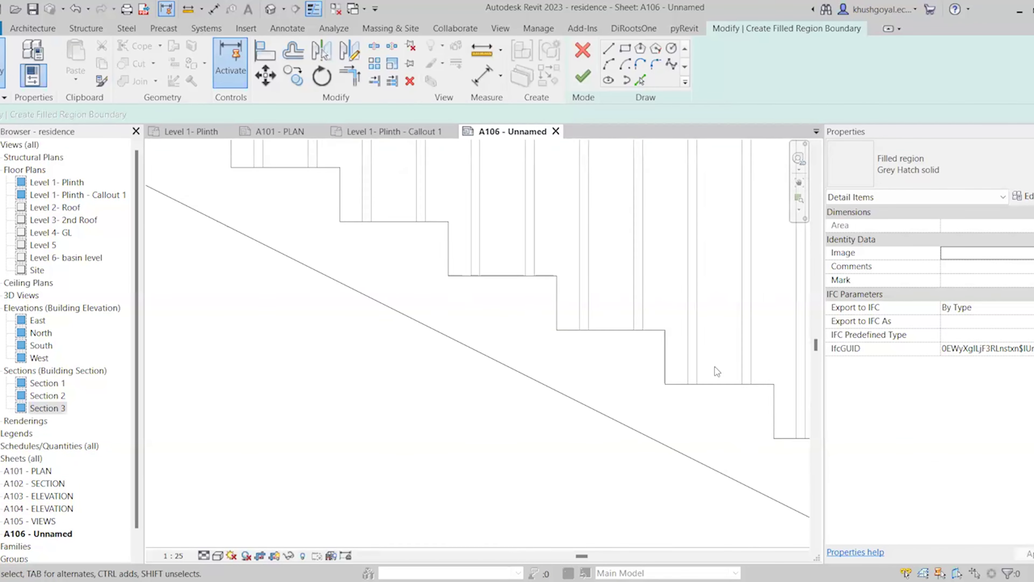
Delete the faulty riser lines from the Grey Hatch boundary sketch
{"action": "left_click", "coordinate": [658, 362]}
{"action": "left_click", "coordinate": [533, 311]}
{"action": "key", "text": "Delete"}
{"action": "scroll", "coordinate": [533, 366], "scroll_direction": "down", "scroll_amount": 2}
{"action": "scroll", "coordinate": [697, 411], "scroll_direction": "up", "scroll_amount": 2}
{"action": "left_click", "coordinate": [729, 411]}
{"action": "key", "text": "Delete"}
{"action": "scroll", "coordinate": [592, 412], "scroll_direction": "down", "scroll_amount": 4}
{"action": "scroll", "coordinate": [698, 439], "scroll_direction": "up", "scroll_amount": 2}
{"action": "left_click", "coordinate": [700, 439]}
{"action": "key", "text": "Delete"}
{"action": "left_click", "coordinate": [377, 295]}
{"action": "key", "text": "Delete"}
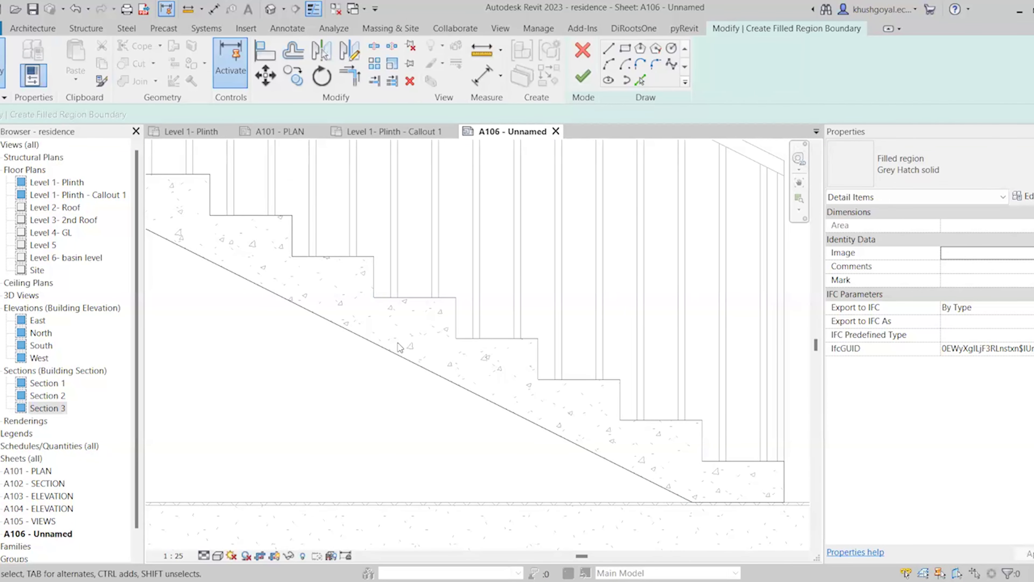
Pick two stair riser edges as boundary lines, join tread and riser with TR, and try finishing
{"action": "left_click", "coordinate": [640, 80]}
{"action": "left_click", "coordinate": [374, 271]}
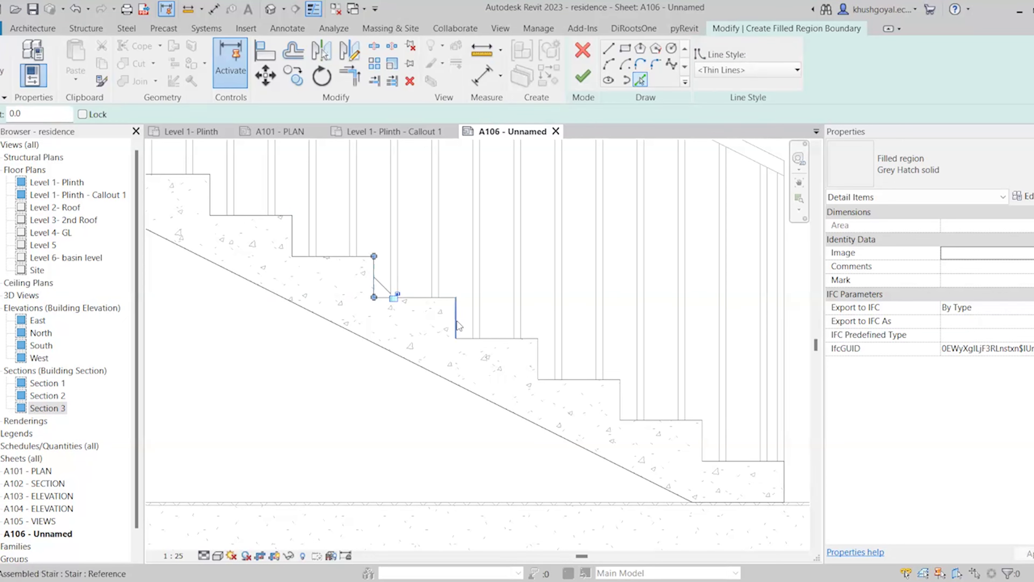
{"action": "left_click", "coordinate": [542, 368]}
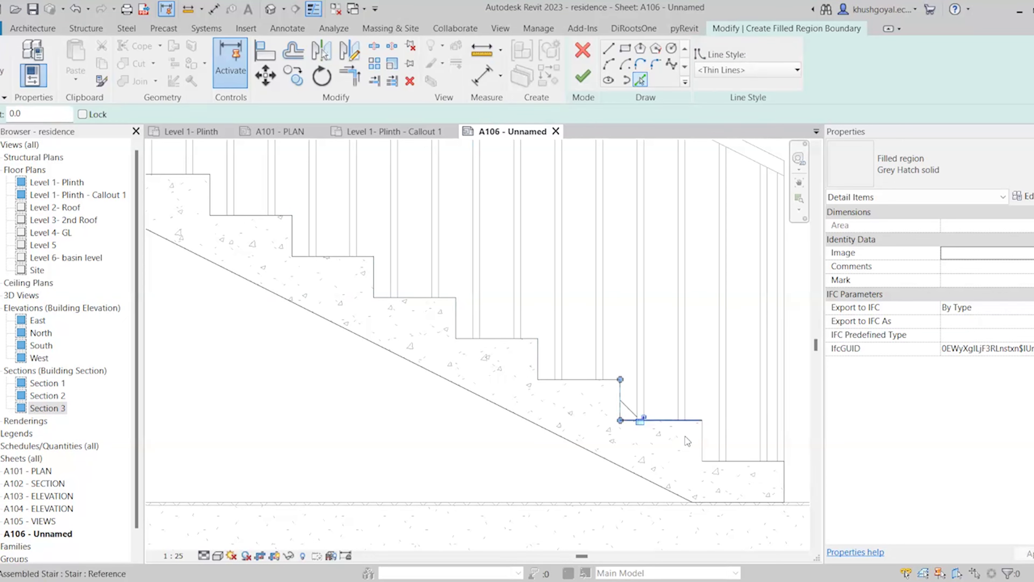
{"action": "key", "text": "Escape"}
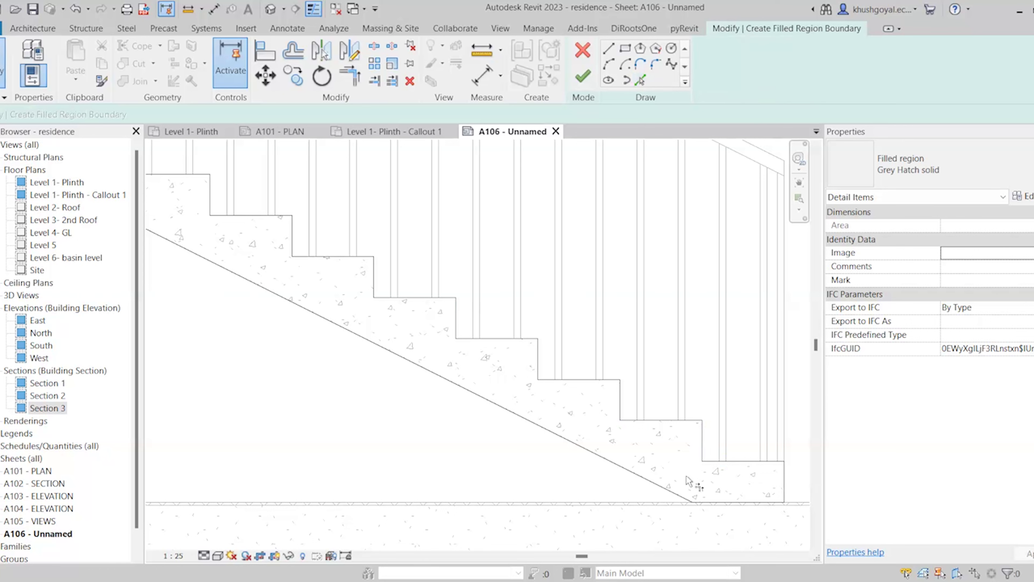
{"action": "key", "text": "t"}
{"action": "key", "text": "r"}
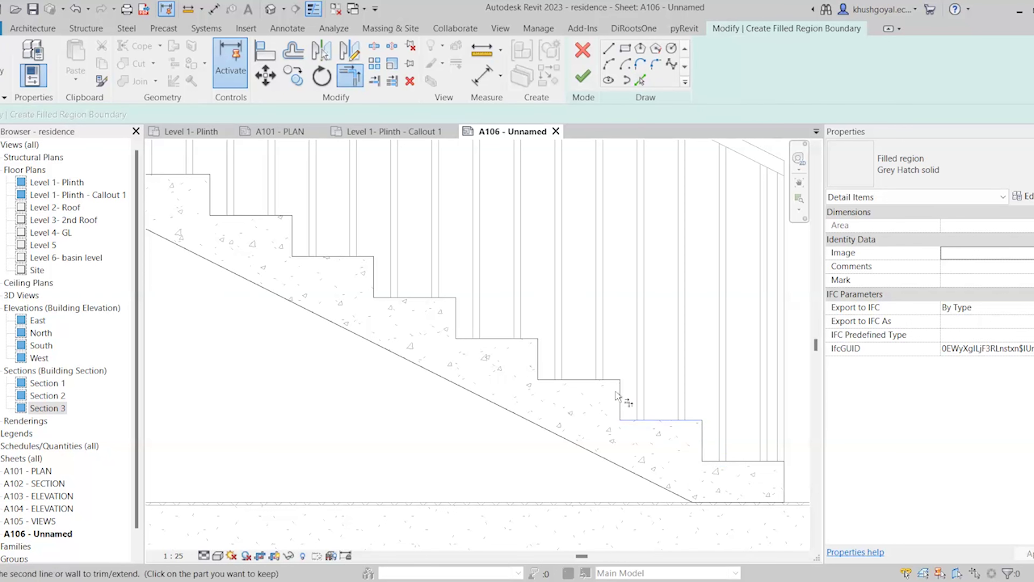
{"action": "left_click", "coordinate": [612, 381]}
{"action": "left_click", "coordinate": [538, 355]}
{"action": "scroll", "coordinate": [357, 277], "scroll_direction": "down", "scroll_amount": 2}
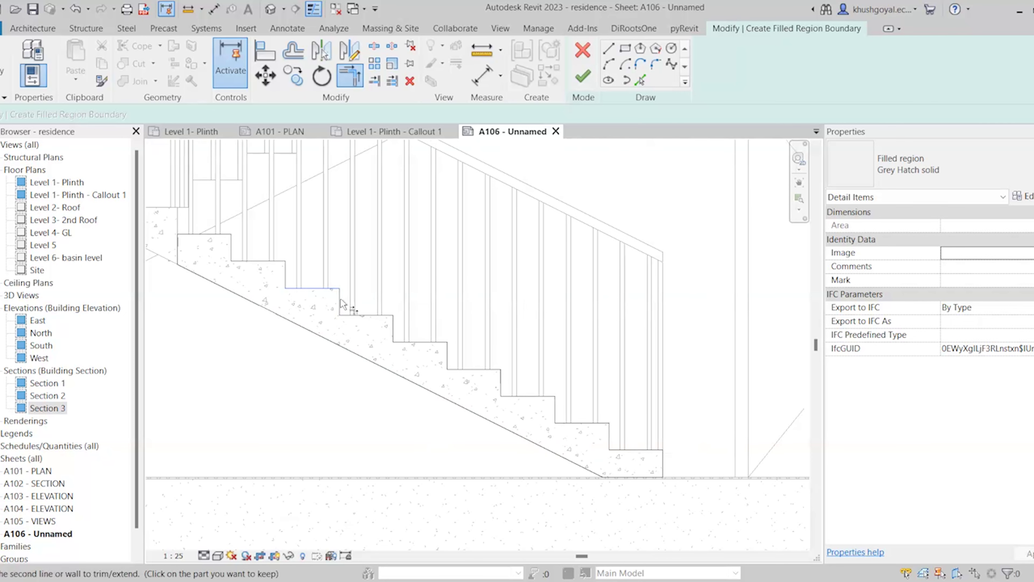
{"action": "left_click", "coordinate": [583, 77]}
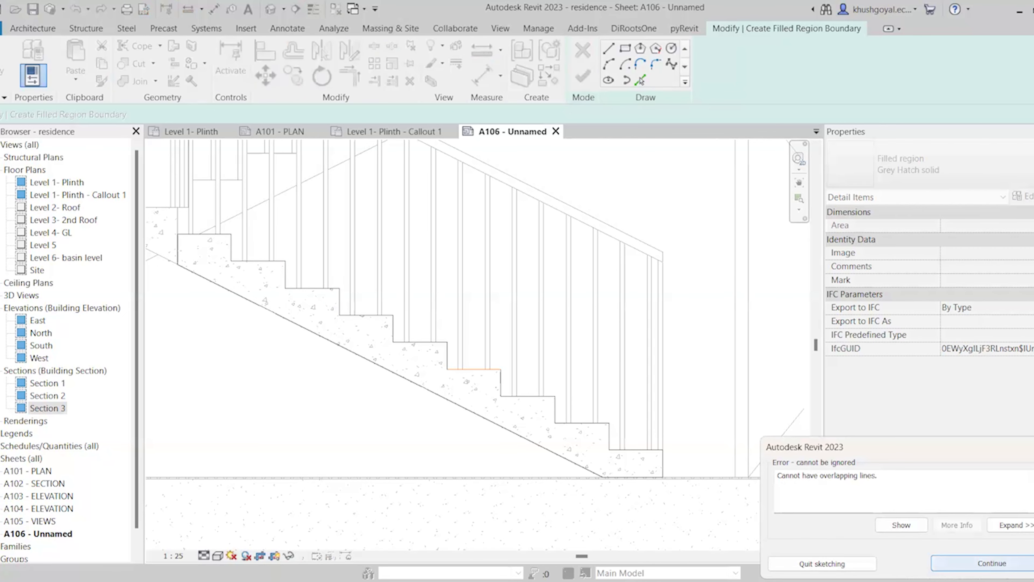
Delete the overlapping boundary lines along the upper steps
{"action": "scroll", "coordinate": [430, 356], "scroll_direction": "down", "scroll_amount": 1}
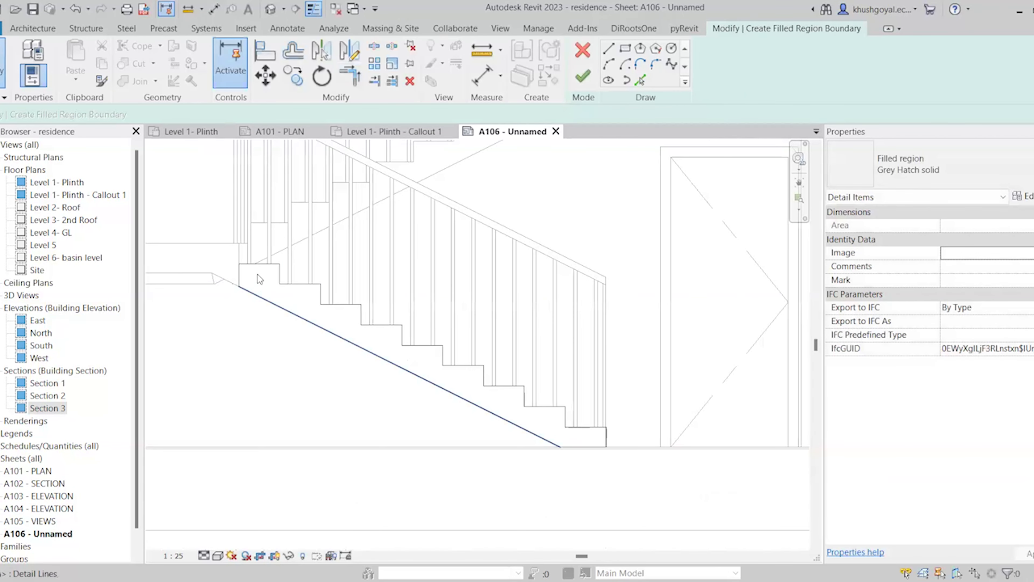
{"action": "scroll", "coordinate": [287, 271], "scroll_direction": "up", "scroll_amount": 2}
{"action": "left_click_drag", "start_coordinate": [293, 272], "coordinate": [270, 284]}
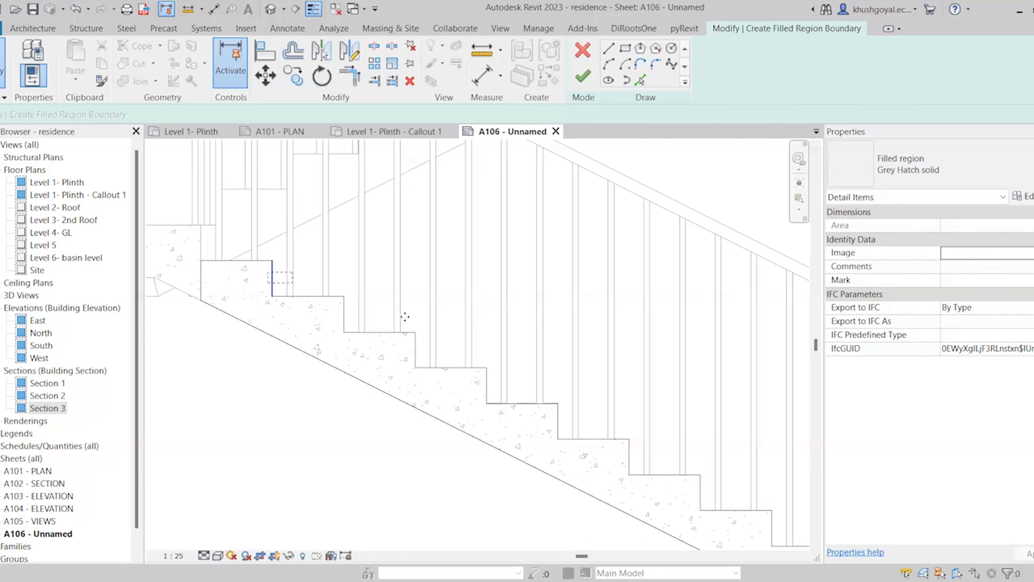
{"action": "key", "text": "Delete"}
{"action": "left_click_drag", "start_coordinate": [408, 285], "coordinate": [320, 325]}
{"action": "key", "text": "Delete"}
{"action": "left_click_drag", "start_coordinate": [428, 320], "coordinate": [394, 372]}
{"action": "key", "text": "Delete"}
{"action": "left_click_drag", "start_coordinate": [535, 348], "coordinate": [464, 405]}
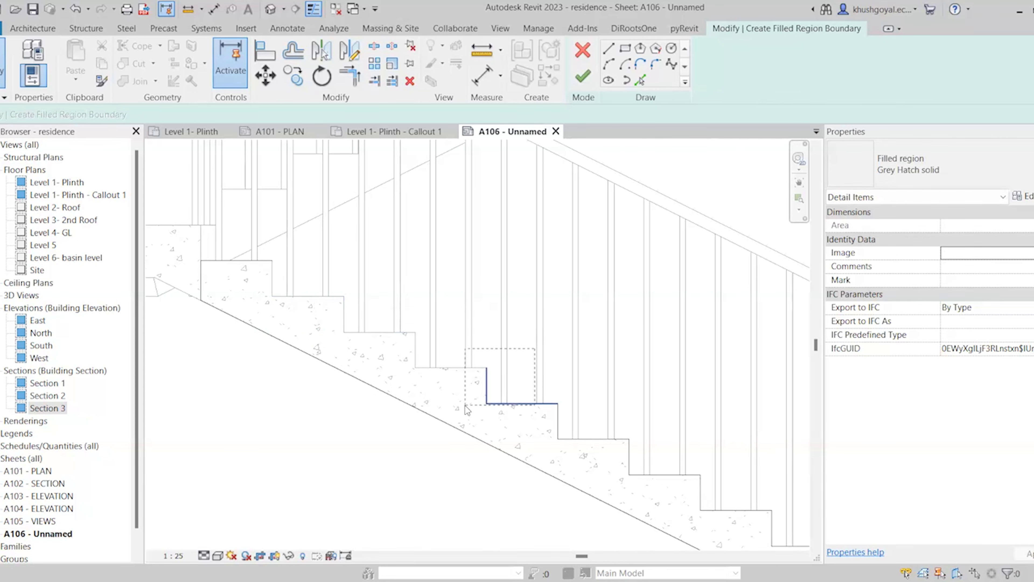
{"action": "key", "text": "Delete"}
Pick the stair's riser and tread edges as new boundary lines and finish the sketch again
{"action": "left_click", "coordinate": [641, 80]}
{"action": "scroll", "coordinate": [550, 421], "scroll_direction": "up", "scroll_amount": 2}
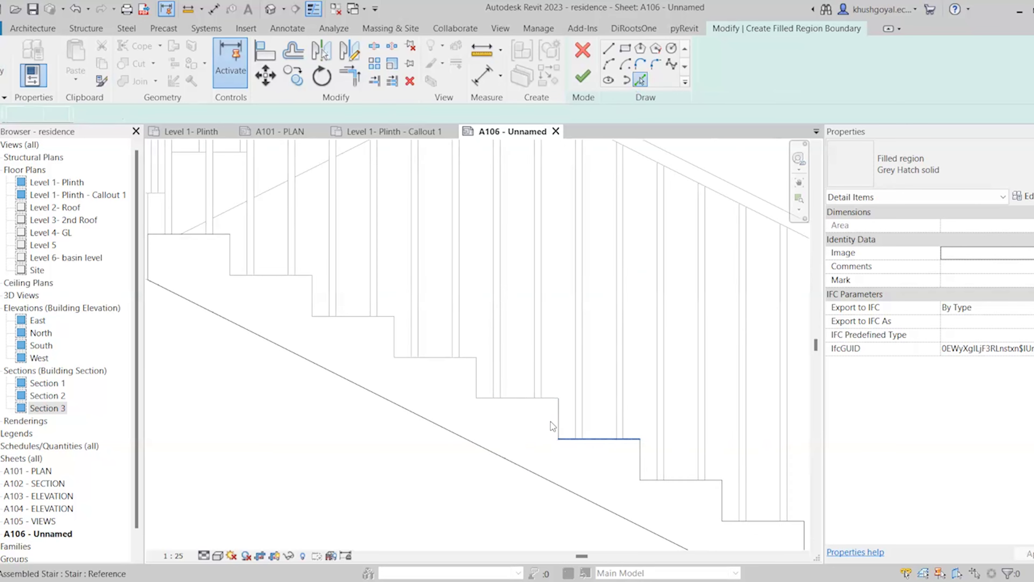
{"action": "left_click", "coordinate": [464, 363]}
{"action": "left_click", "coordinate": [445, 346]}
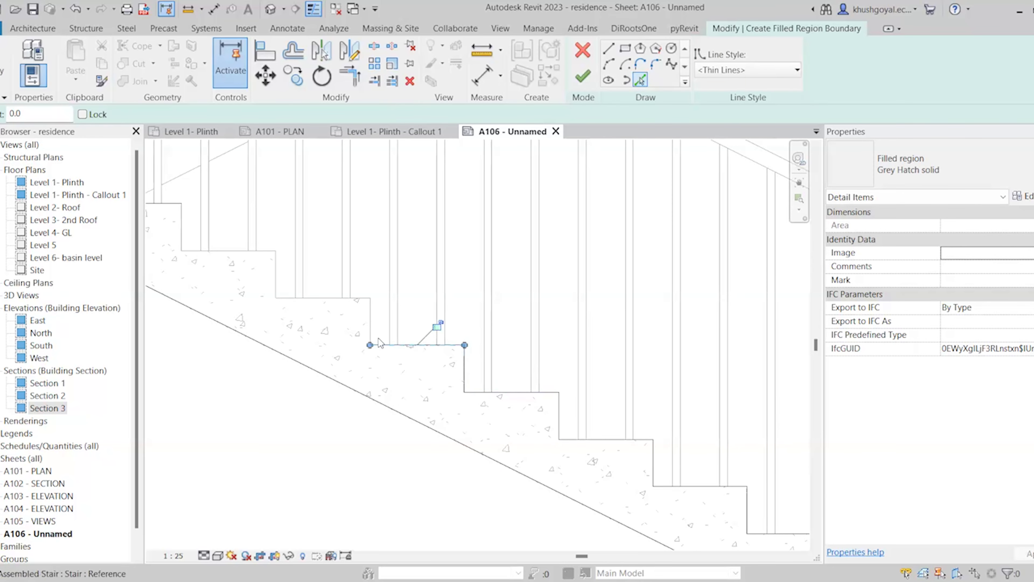
{"action": "scroll", "coordinate": [295, 303], "scroll_direction": "down", "scroll_amount": 1}
{"action": "scroll", "coordinate": [295, 304], "scroll_direction": "up", "scroll_amount": 1}
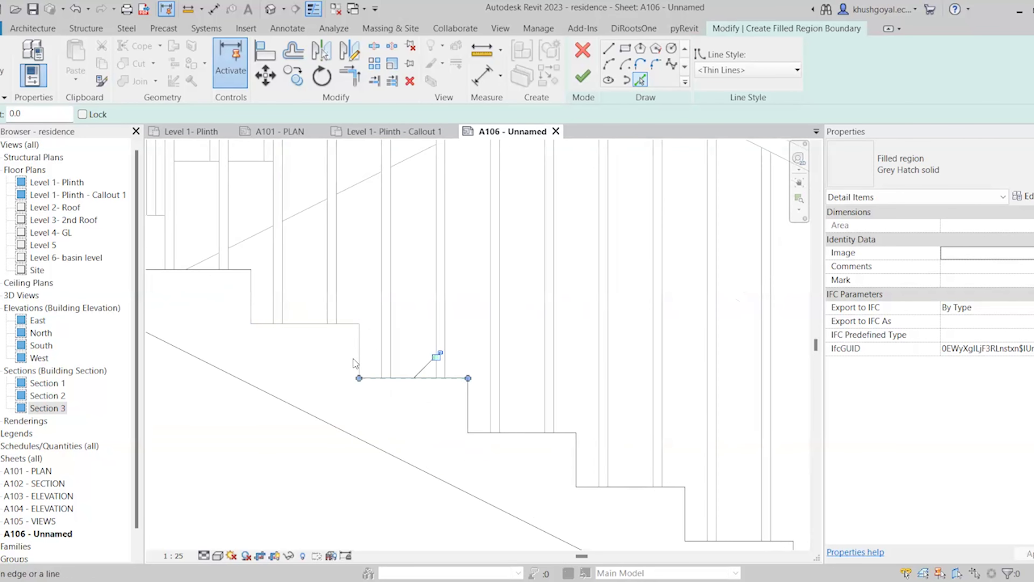
{"action": "left_click", "coordinate": [251, 294]}
{"action": "scroll", "coordinate": [248, 366], "scroll_direction": "down", "scroll_amount": 3}
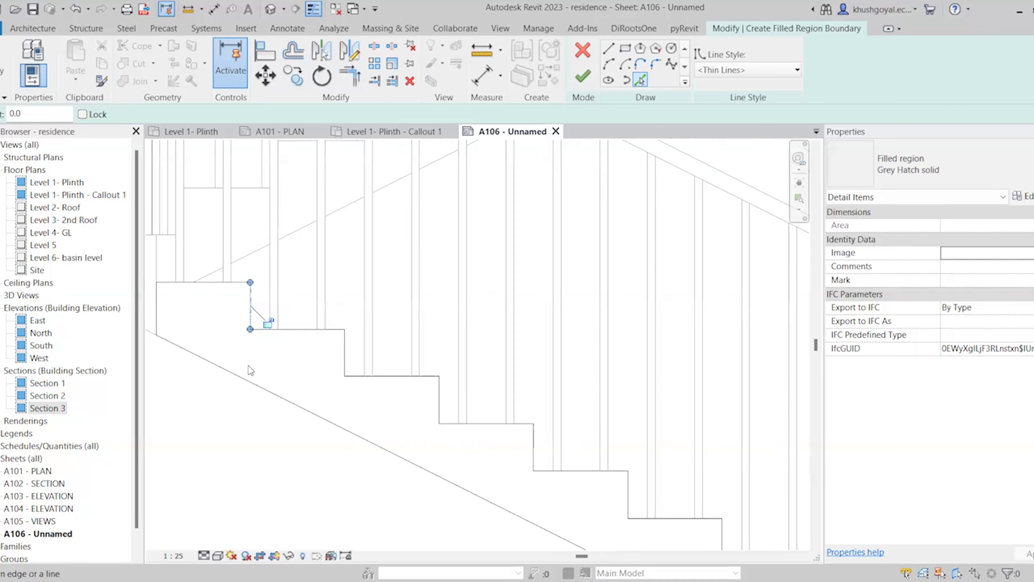
{"action": "key", "text": "Escape"}
{"action": "left_click", "coordinate": [591, 73]}
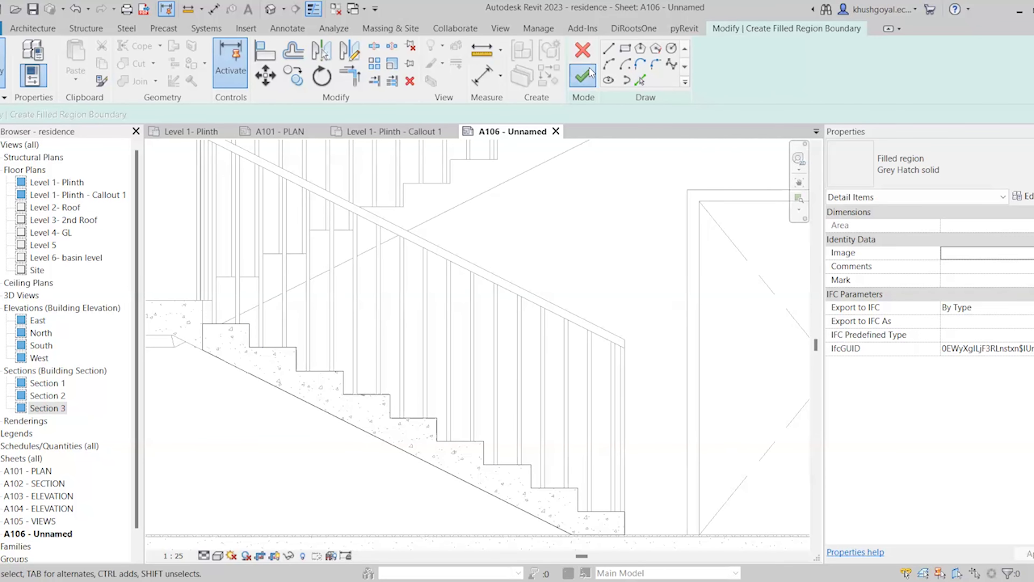
Check the overlapping-lines warning, then complete the boundary to create the grey stair fill
{"action": "left_click", "coordinate": [902, 525]}
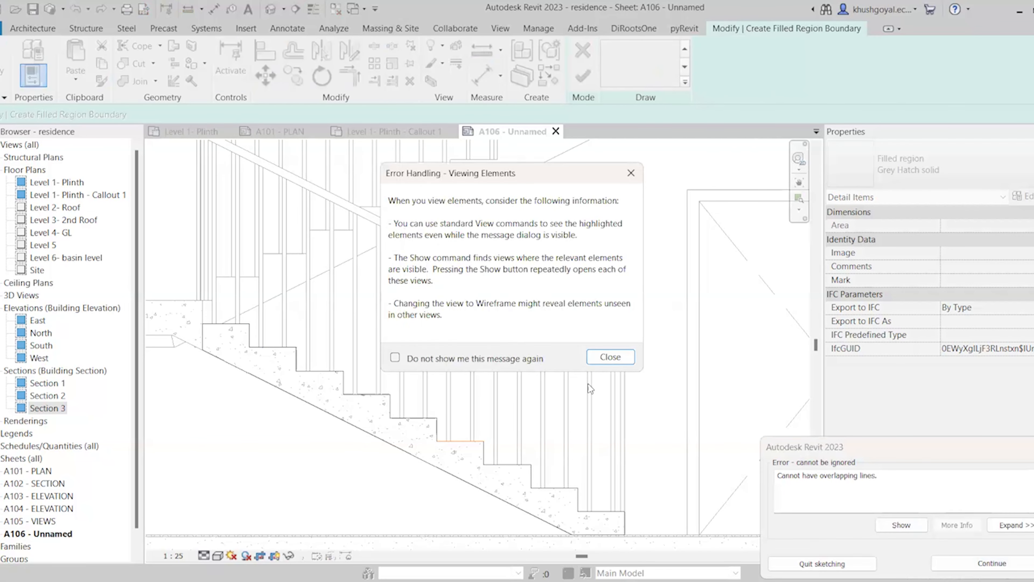
{"action": "left_click", "coordinate": [616, 364]}
{"action": "left_click", "coordinate": [991, 563]}
{"action": "scroll", "coordinate": [556, 435], "scroll_direction": "down", "scroll_amount": 5}
{"action": "middle_click_drag", "start_coordinate": [556, 435], "coordinate": [523, 459]}
{"action": "scroll", "coordinate": [523, 459], "scroll_direction": "down", "scroll_amount": 2}
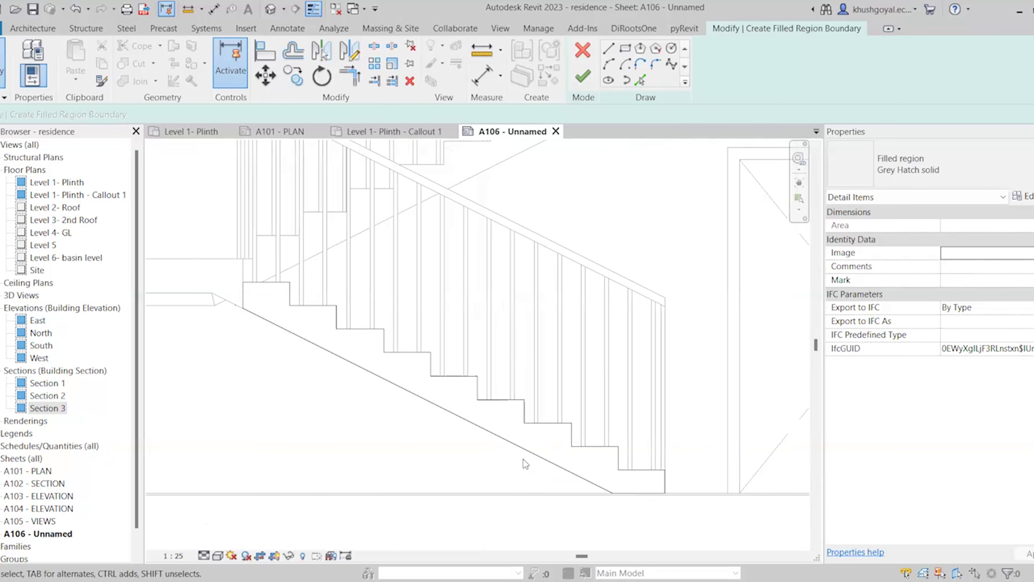
{"action": "left_click", "coordinate": [580, 85]}
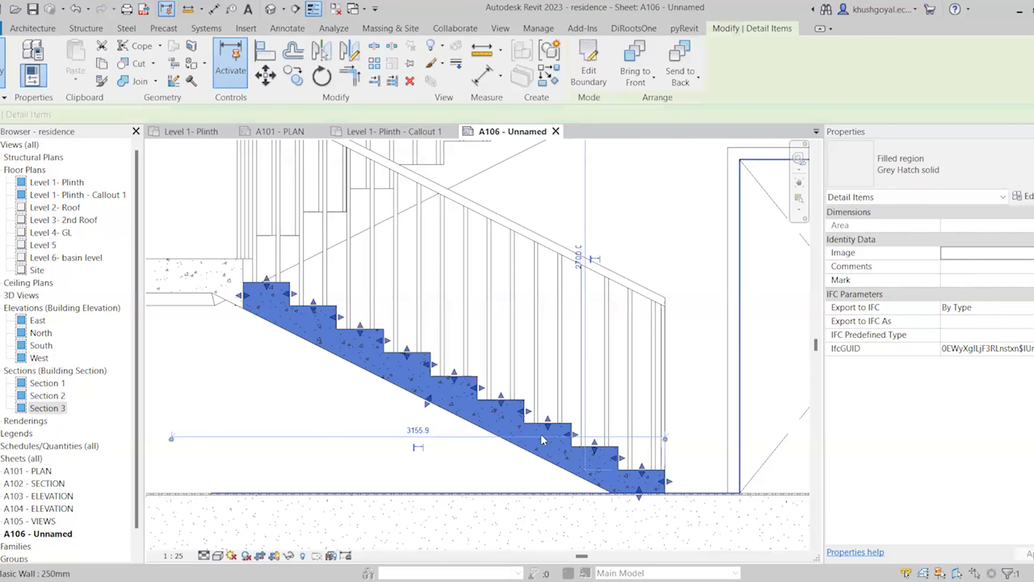
{"action": "left_click", "coordinate": [707, 469]}
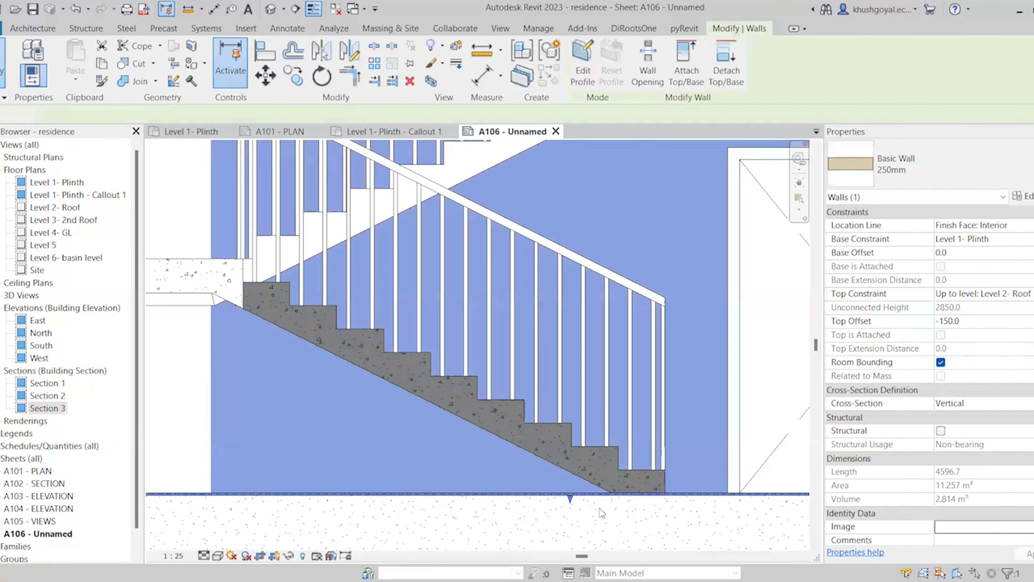
{"action": "key", "text": "Escape"}
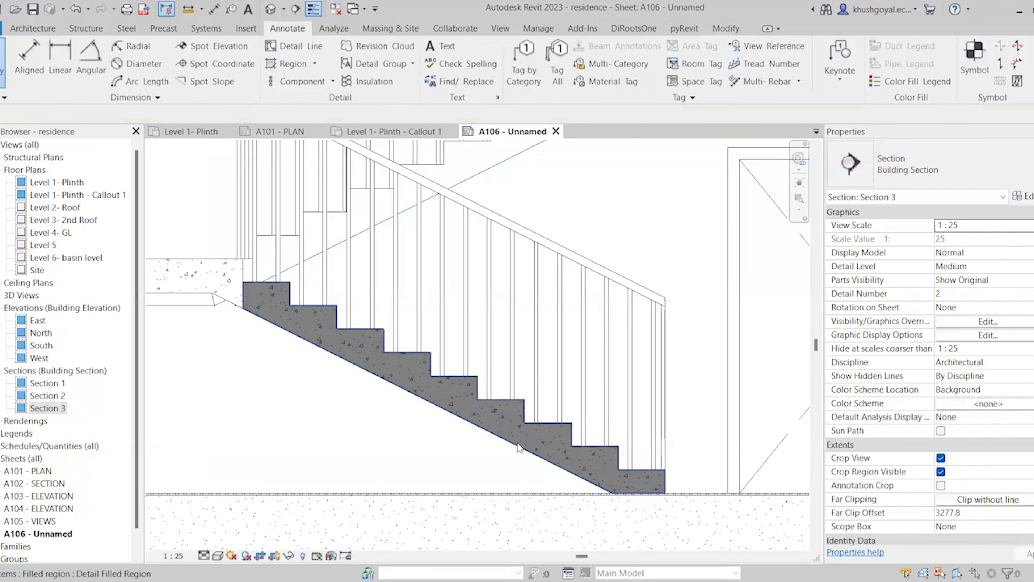
Enable Masking in the Grey Hatch filled region's type properties, then clear the selection
{"action": "left_click", "coordinate": [550, 464]}
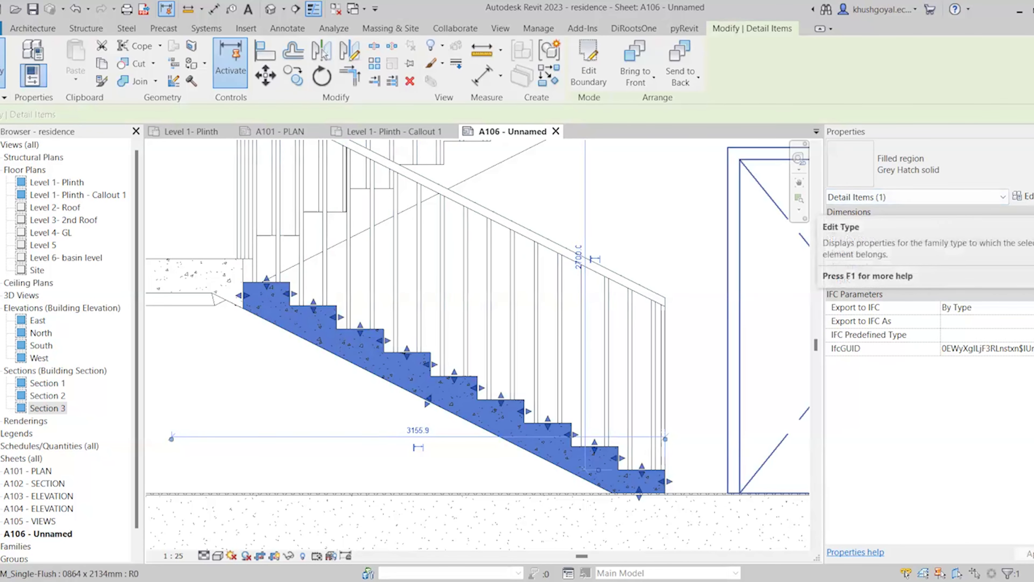
{"action": "left_click", "coordinate": [1020, 197]}
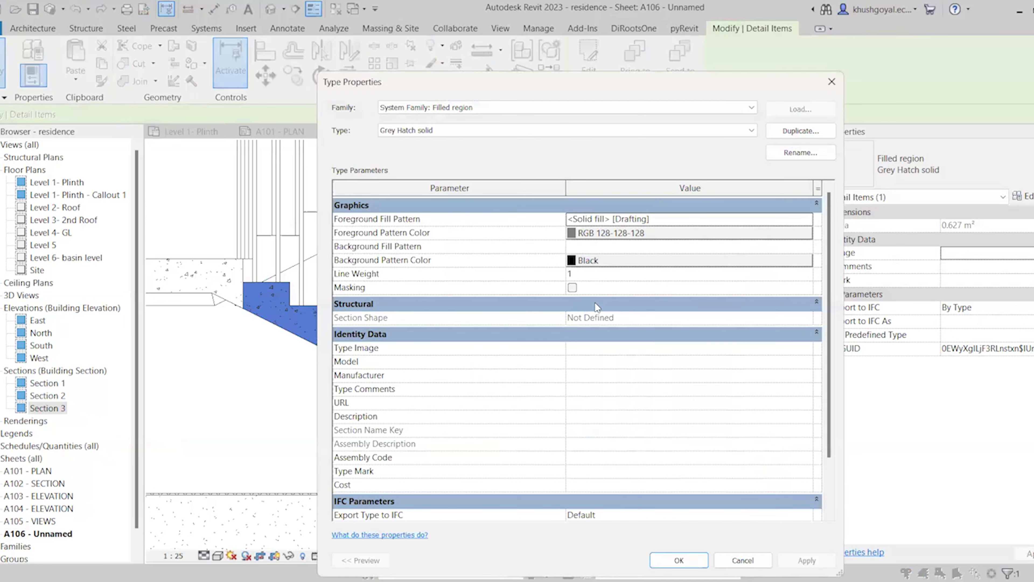
{"action": "left_click", "coordinate": [572, 287]}
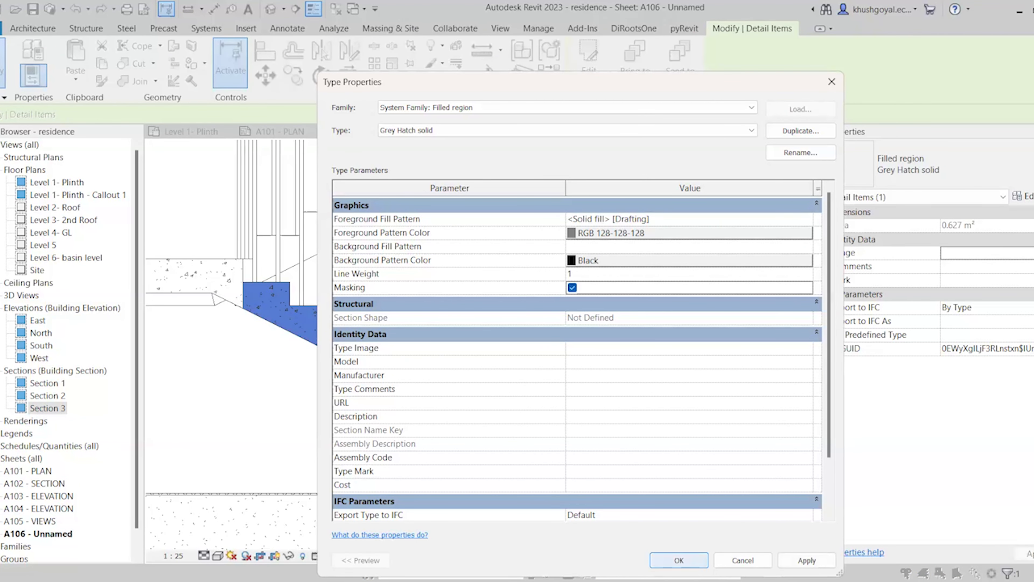
{"action": "left_click", "coordinate": [663, 558]}
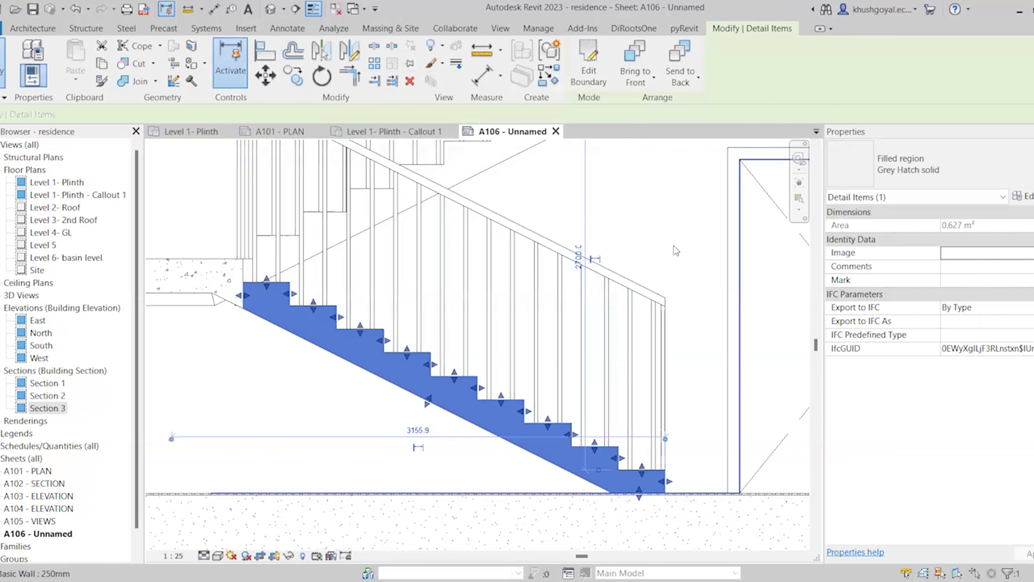
{"action": "left_click", "coordinate": [631, 401]}
{"action": "scroll", "coordinate": [631, 401], "scroll_direction": "down", "scroll_amount": 3}
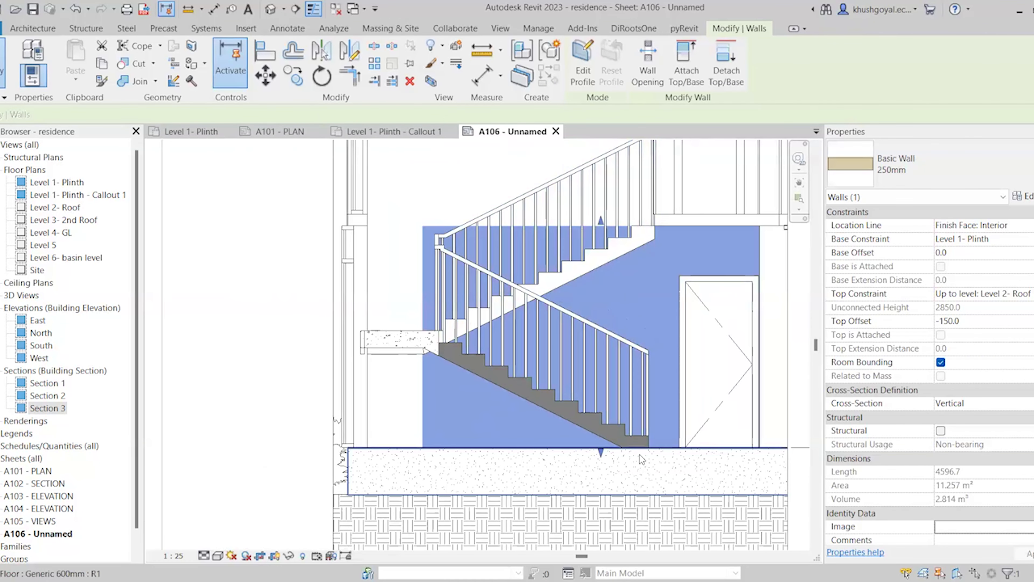
{"action": "scroll", "coordinate": [640, 454], "scroll_direction": "up", "scroll_amount": 4}
{"action": "key", "text": "Escape"}
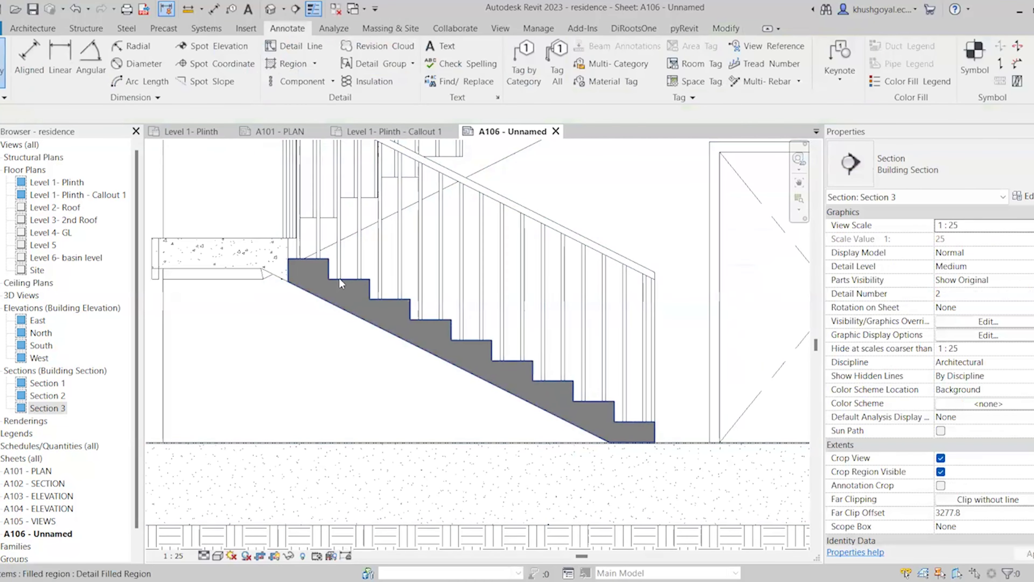
{"action": "scroll", "coordinate": [296, 287], "scroll_direction": "down", "scroll_amount": 2}
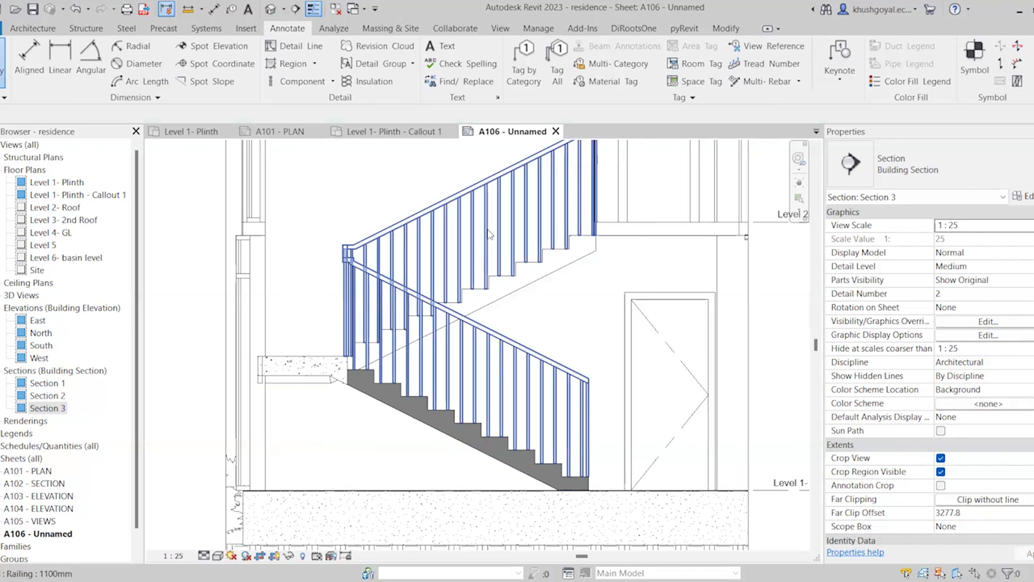
{"action": "scroll", "coordinate": [420, 474], "scroll_direction": "down", "scroll_amount": 3}
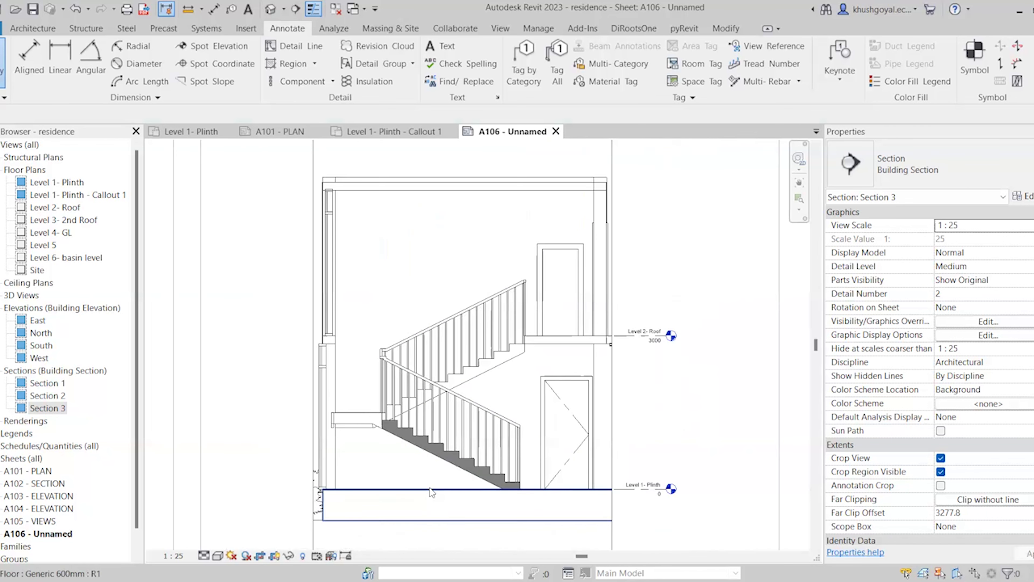
{"action": "scroll", "coordinate": [419, 472], "scroll_direction": "up", "scroll_amount": 2}
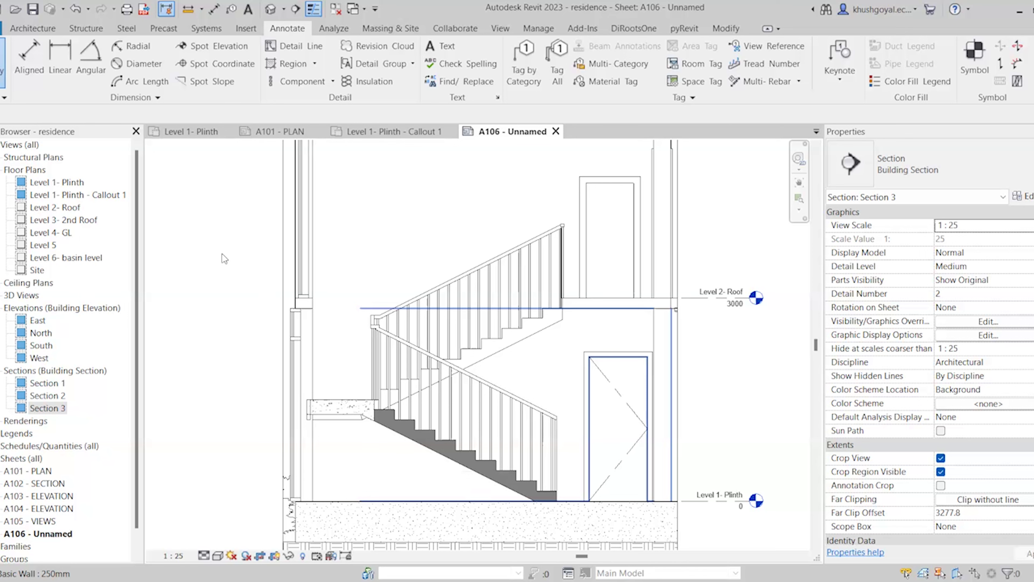
{"action": "left_click", "coordinate": [319, 83]}
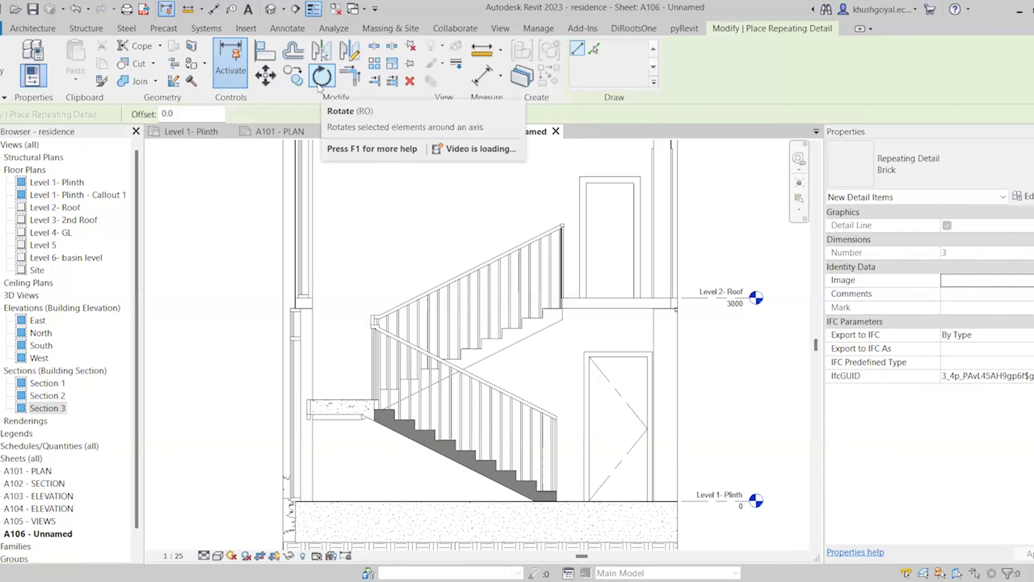
{"action": "left_click", "coordinate": [953, 173]}
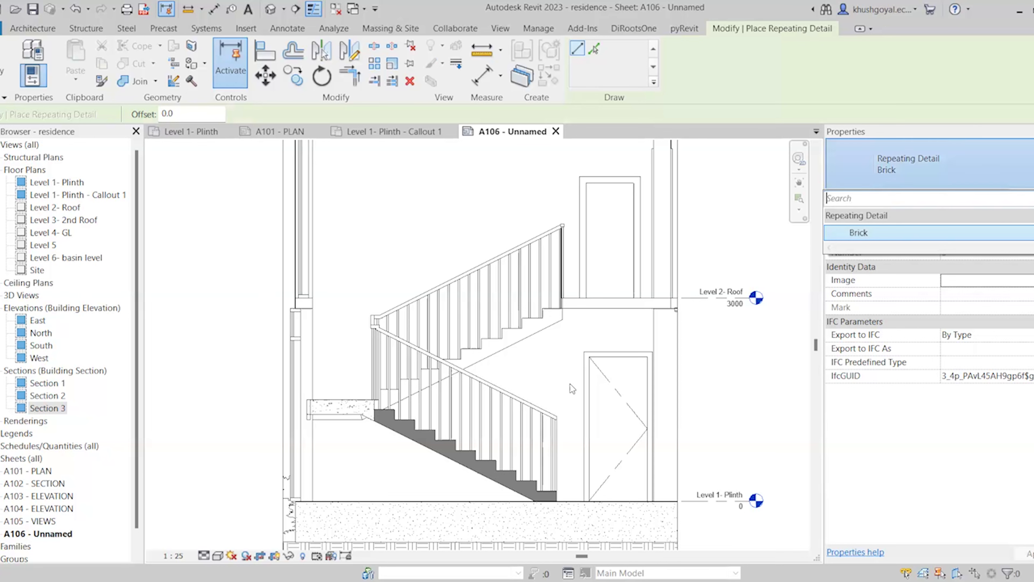
{"action": "scroll", "coordinate": [657, 412], "scroll_direction": "down", "scroll_amount": 2}
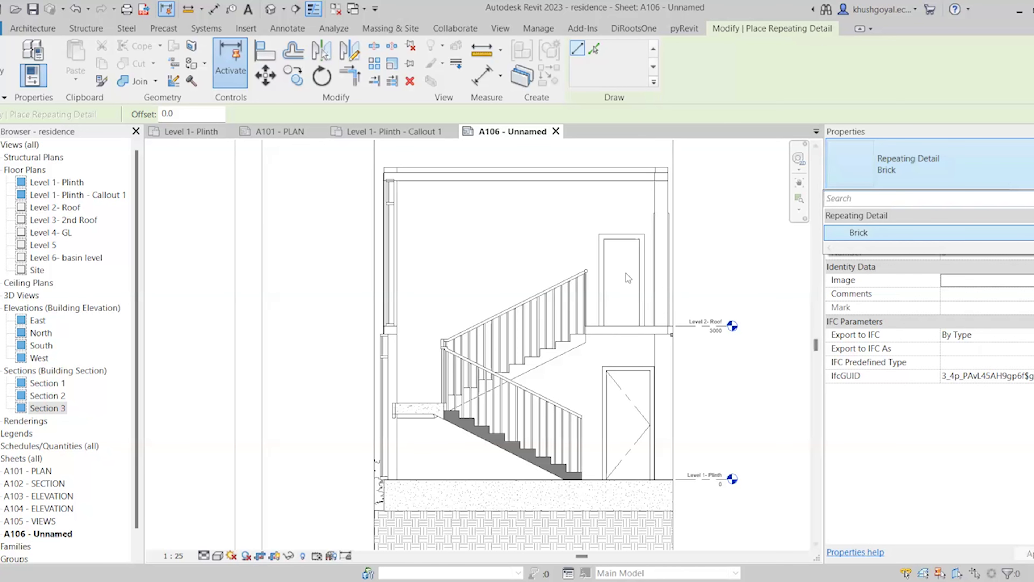
{"action": "key", "text": "Escape"}
{"action": "key", "text": "Escape"}
{"action": "left_click", "coordinate": [495, 241]}
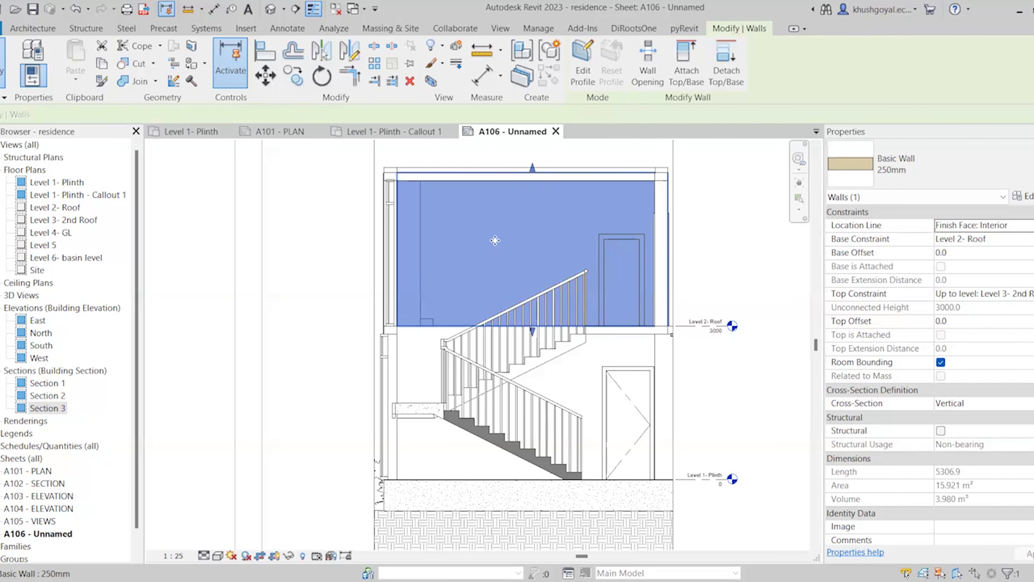
{"action": "right_click", "coordinate": [494, 241]}
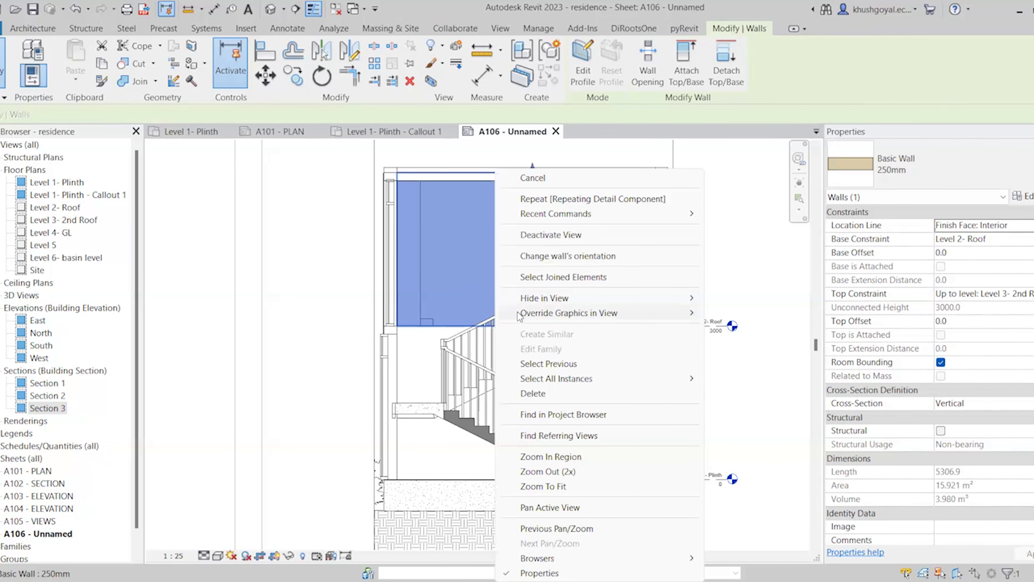
{"action": "mouse_move", "coordinate": [518, 317]}
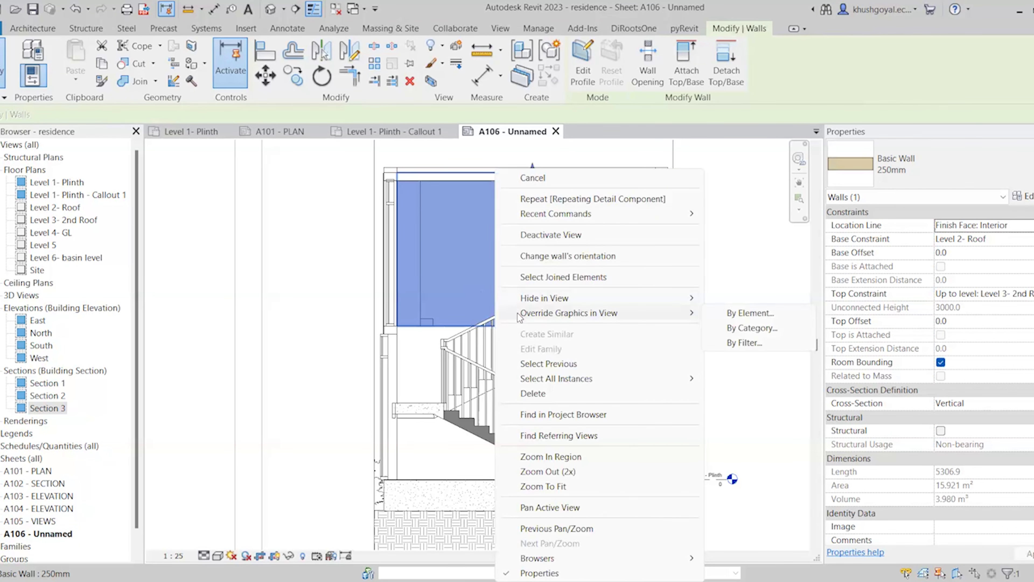
{"action": "left_click", "coordinate": [762, 317]}
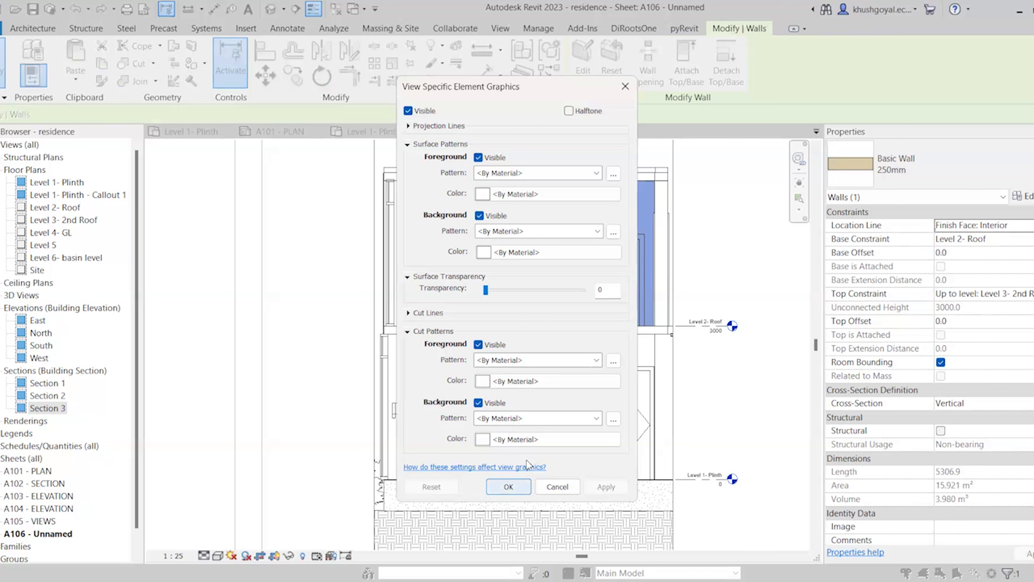
{"action": "left_click", "coordinate": [558, 487]}
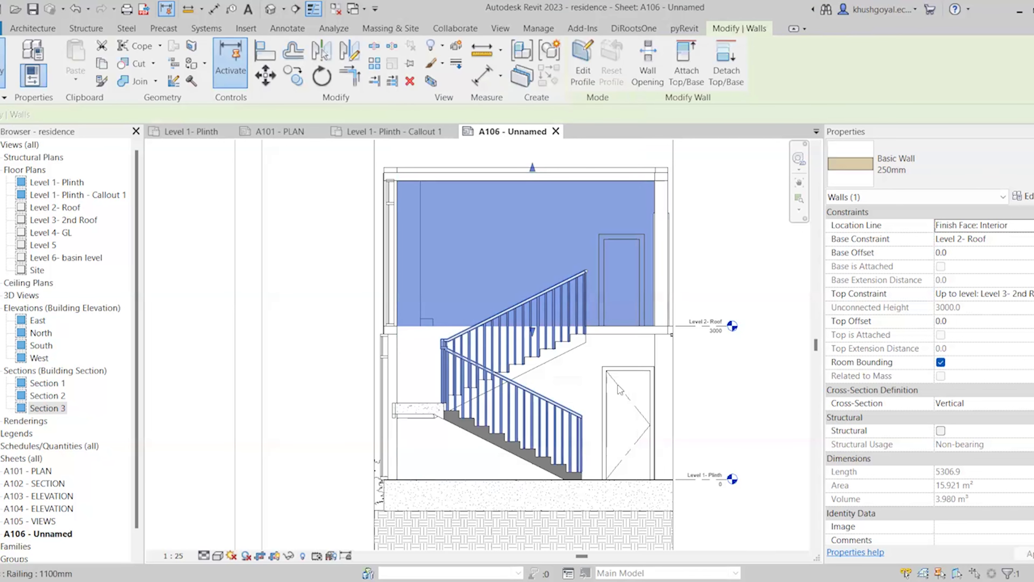
{"action": "left_click", "coordinate": [751, 380]}
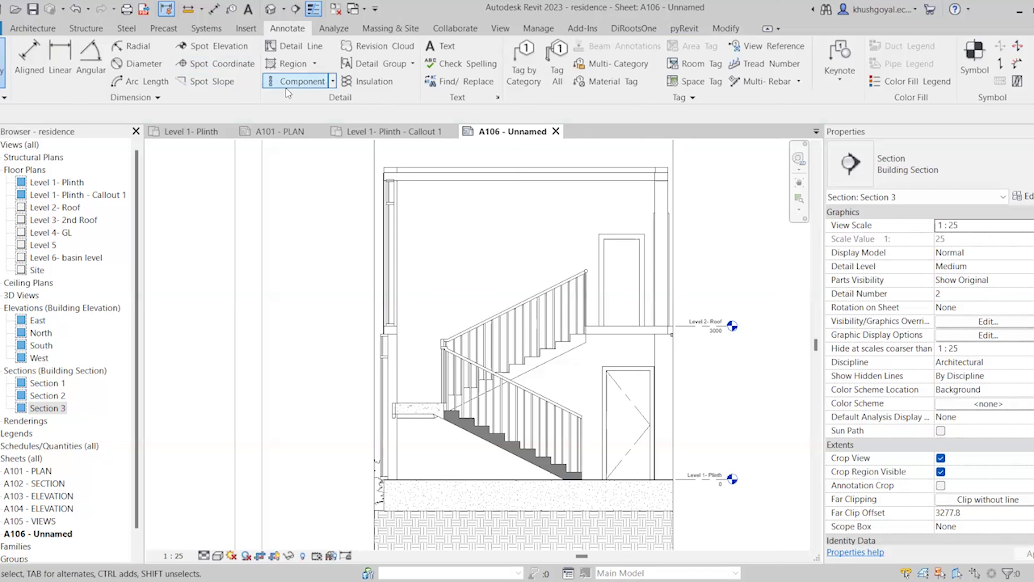
Place a Brick - UK Standard: Running Section detail component at the top of the left wall
{"action": "left_click", "coordinate": [332, 82]}
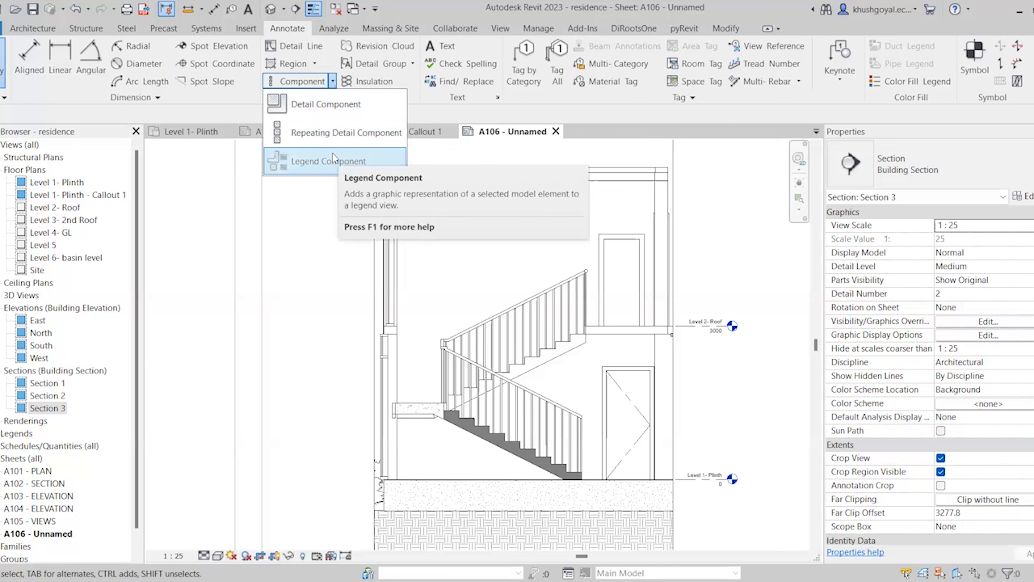
{"action": "left_click", "coordinate": [322, 114]}
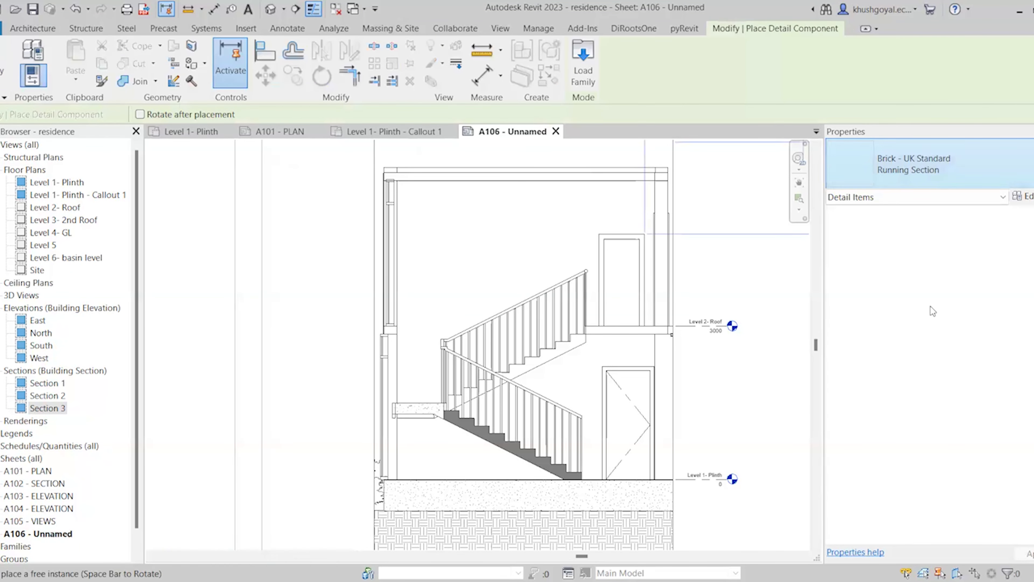
{"action": "left_click", "coordinate": [914, 167]}
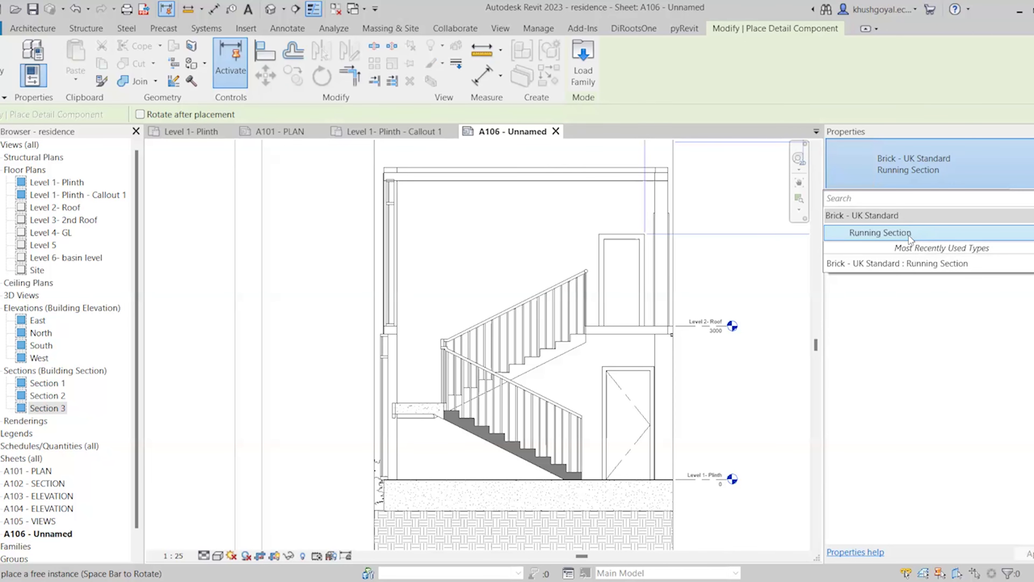
{"action": "left_click", "coordinate": [908, 235]}
{"action": "scroll", "coordinate": [407, 171], "scroll_direction": "up", "scroll_amount": 5}
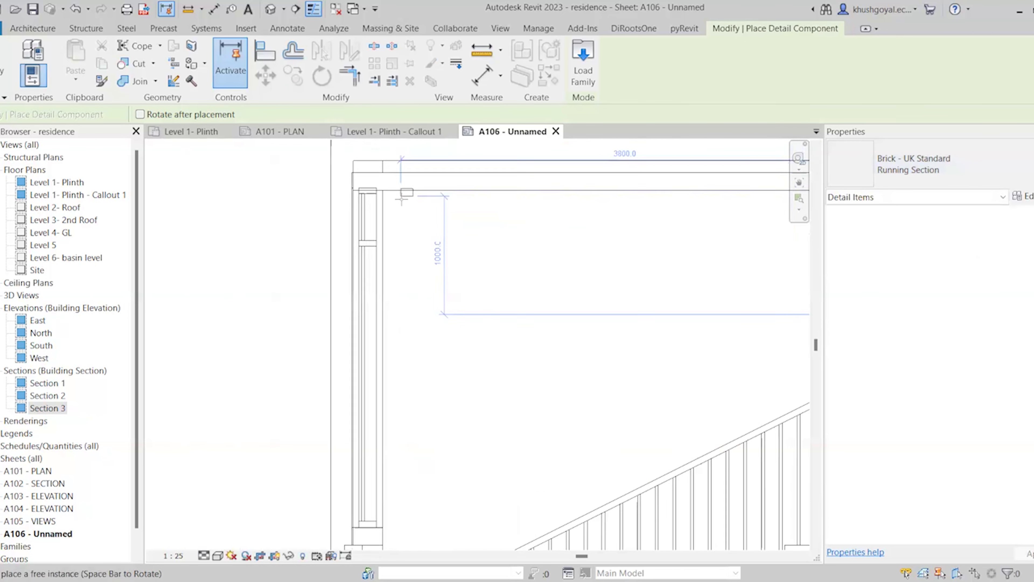
{"action": "left_click", "coordinate": [369, 198]}
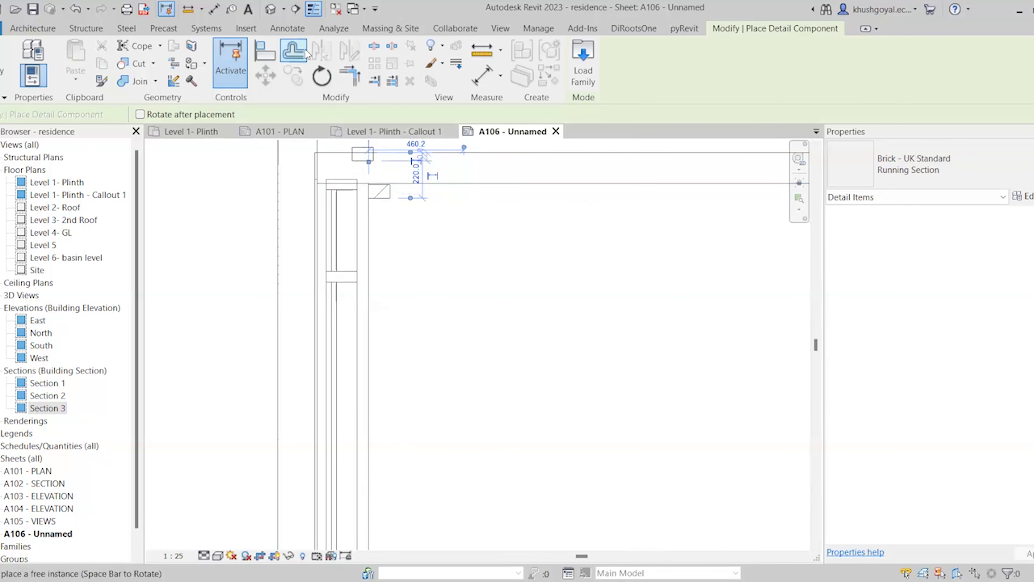
Start the Repeating Detail Component tool from the Annotate tab
{"action": "left_click", "coordinate": [290, 33]}
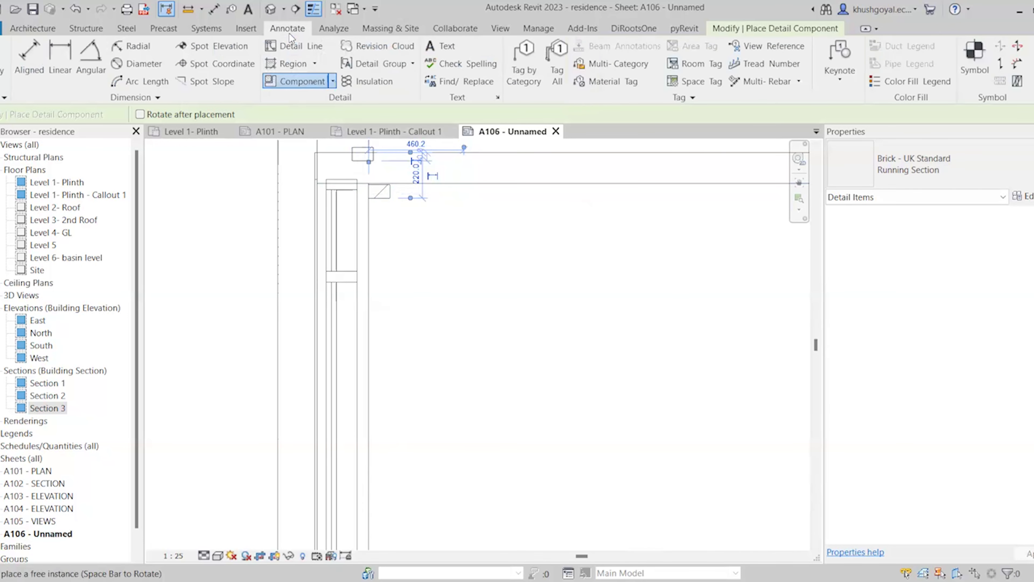
{"action": "left_click", "coordinate": [332, 81]}
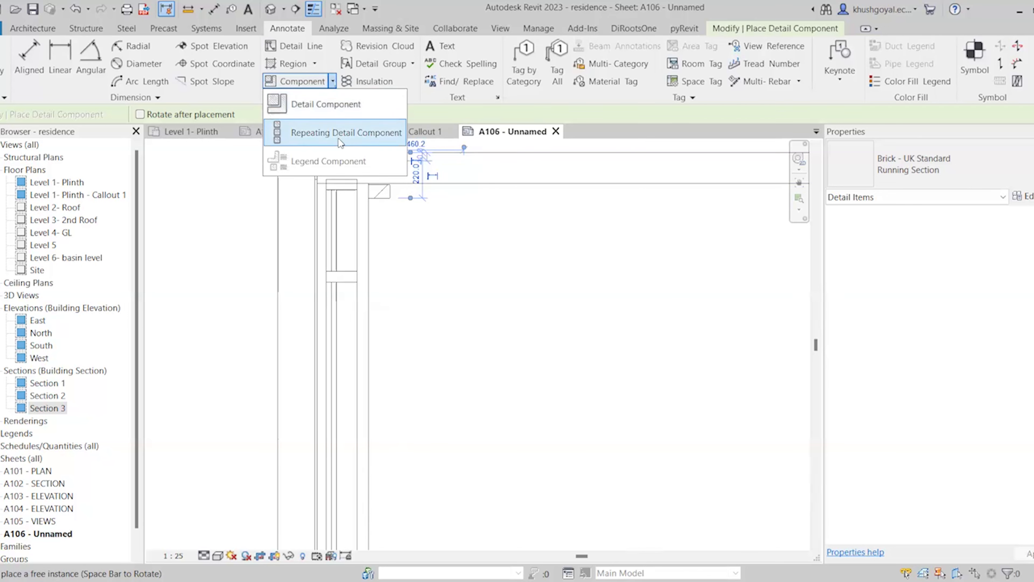
{"action": "left_click", "coordinate": [341, 141]}
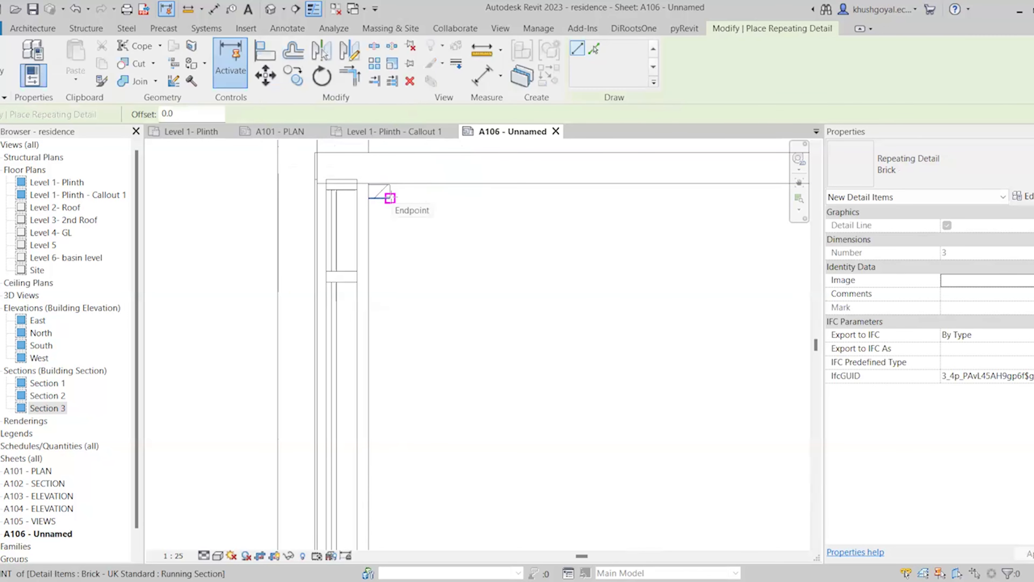
Draw the brick repeating detail from the landing slab corner up to the wall top
{"action": "left_click", "coordinate": [390, 198]}
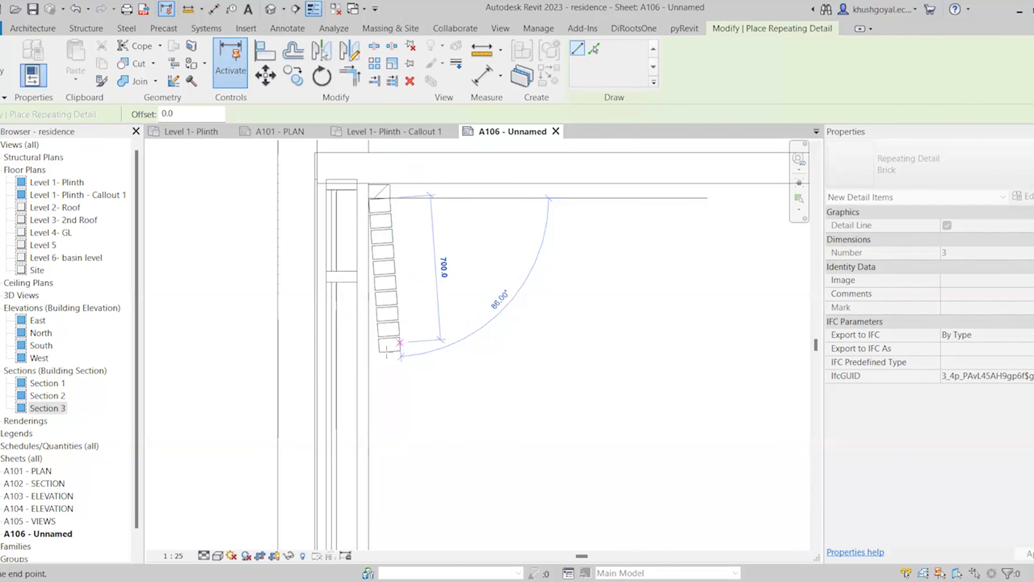
{"action": "scroll", "coordinate": [384, 205], "scroll_direction": "down", "scroll_amount": 5}
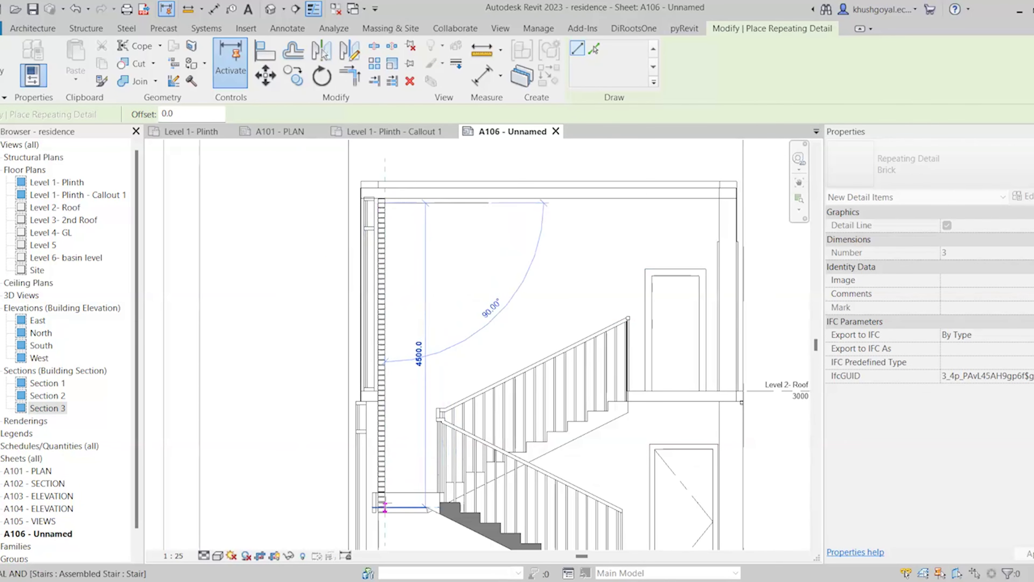
{"action": "scroll", "coordinate": [385, 503], "scroll_direction": "up", "scroll_amount": 4}
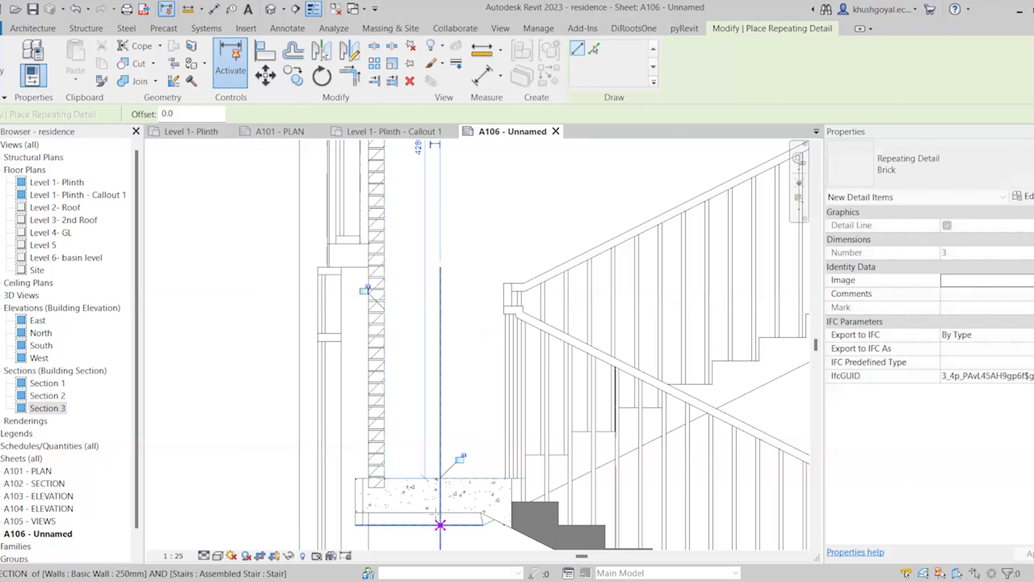
{"action": "scroll", "coordinate": [387, 483], "scroll_direction": "up", "scroll_amount": 2}
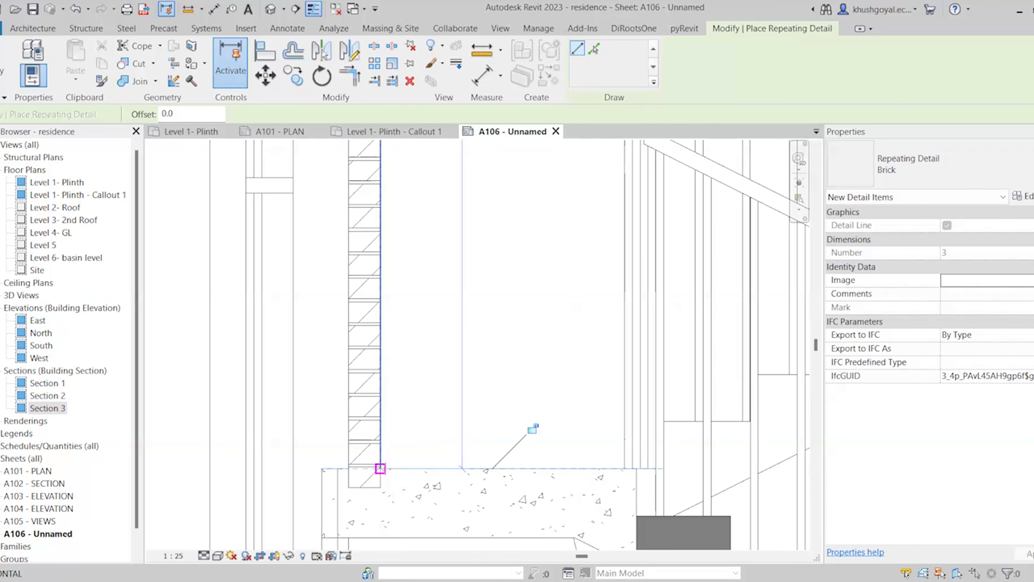
{"action": "left_click", "coordinate": [380, 469]}
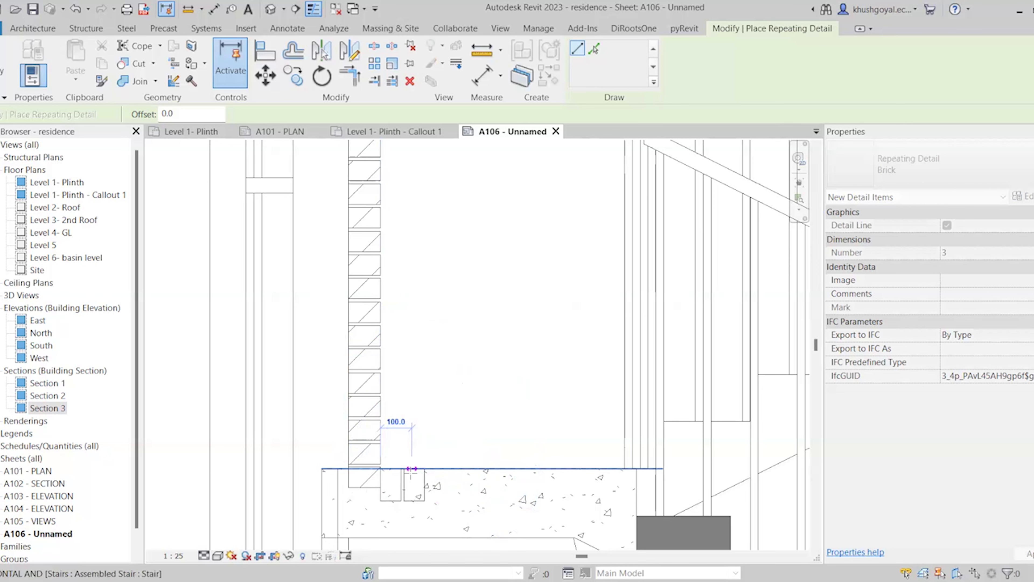
{"action": "scroll", "coordinate": [382, 475], "scroll_direction": "up", "scroll_amount": 1}
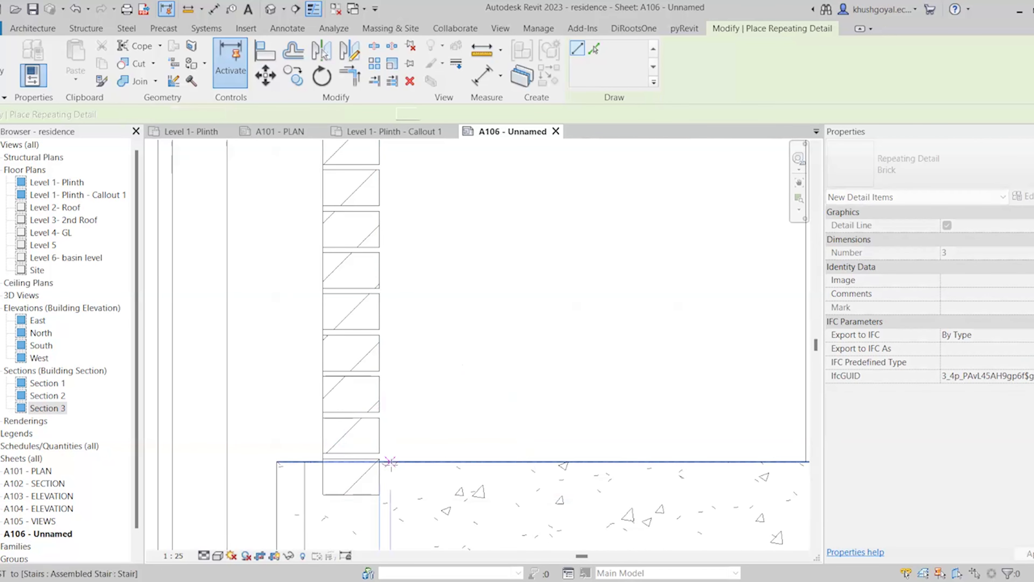
{"action": "scroll", "coordinate": [377, 468], "scroll_direction": "up", "scroll_amount": 1}
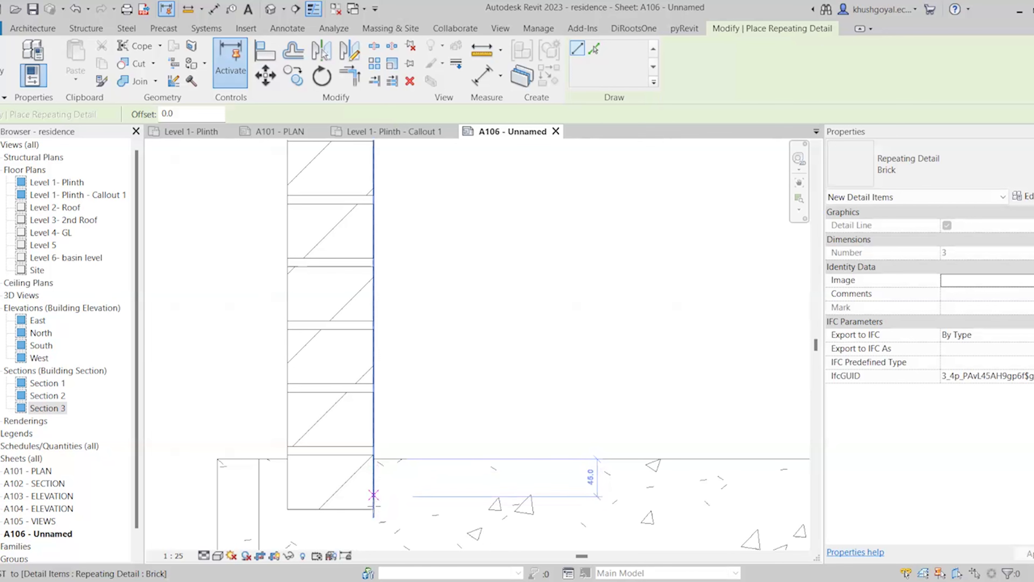
{"action": "scroll", "coordinate": [409, 529], "scroll_direction": "down", "scroll_amount": 3}
{"action": "scroll", "coordinate": [410, 527], "scroll_direction": "down", "scroll_amount": 4}
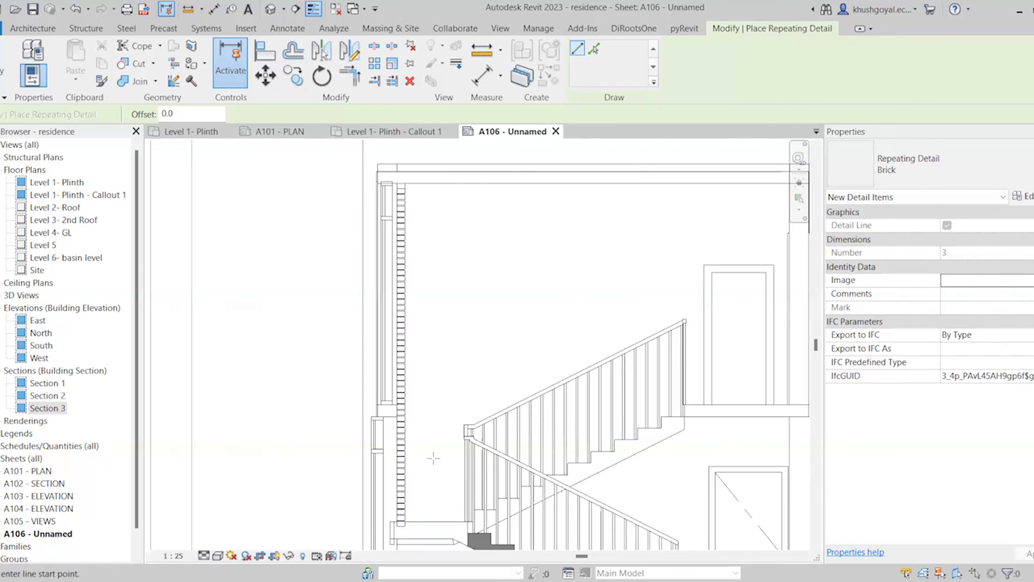
{"action": "scroll", "coordinate": [408, 353], "scroll_direction": "up", "scroll_amount": 5}
{"action": "scroll", "coordinate": [401, 387], "scroll_direction": "up", "scroll_amount": 4}
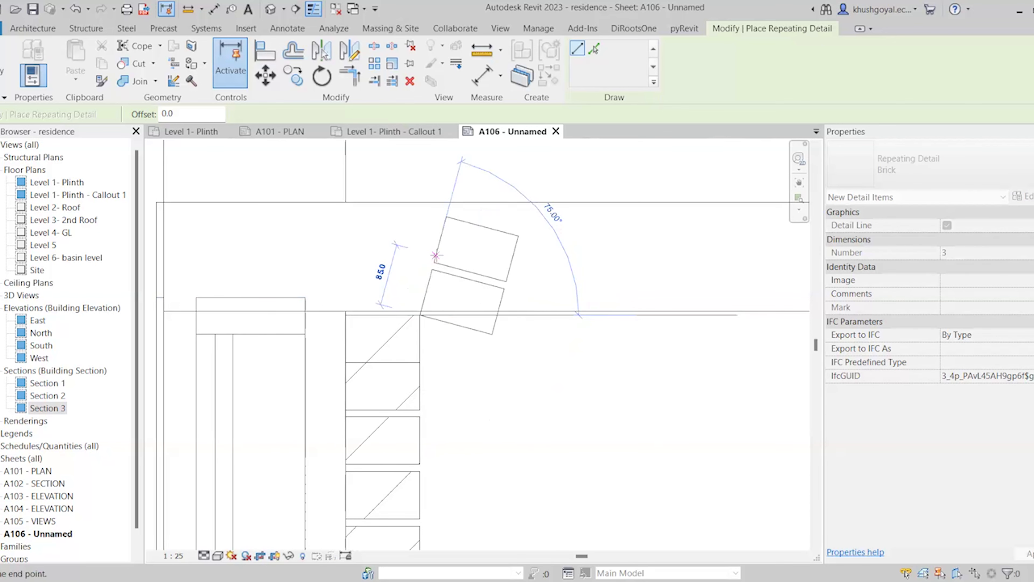
{"action": "left_click", "coordinate": [420, 253]}
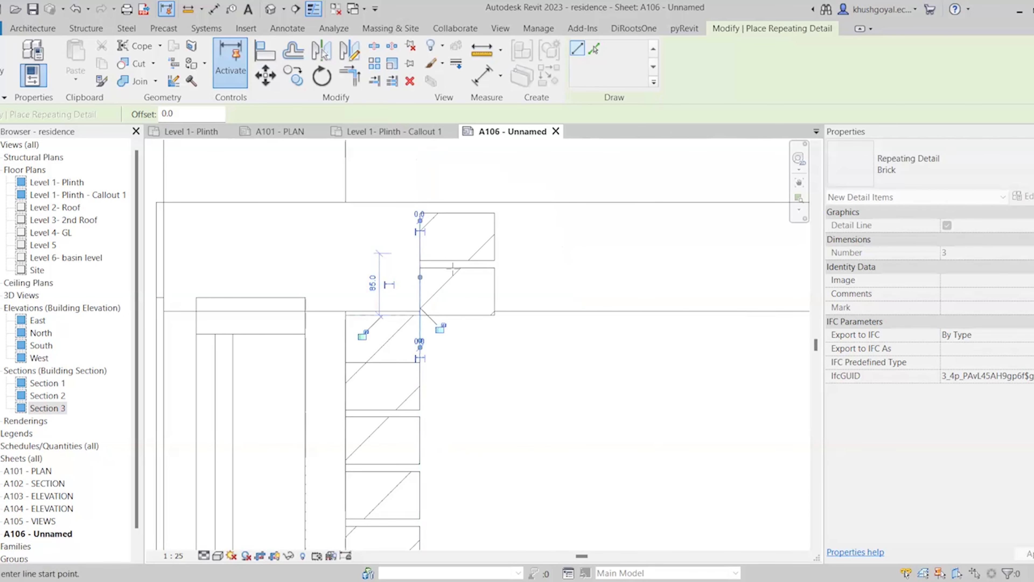
{"action": "key", "text": "Escape"}
{"action": "key", "text": "Escape"}
Move the brick column's base onto the slab corner and reselect the repeating detail
{"action": "left_click", "coordinate": [434, 319]}
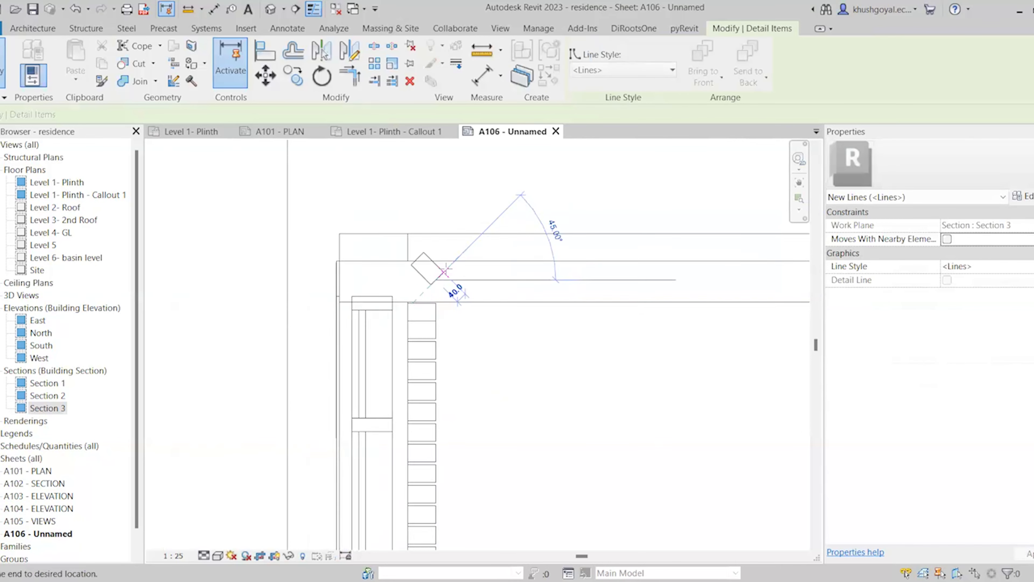
{"action": "scroll", "coordinate": [445, 272], "scroll_direction": "down", "scroll_amount": 5}
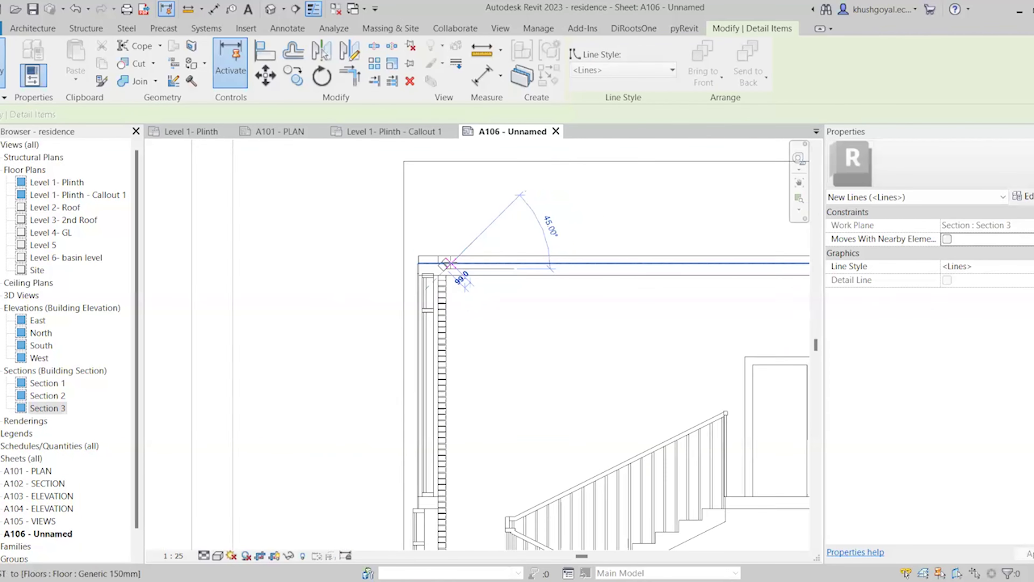
{"action": "scroll", "coordinate": [458, 405], "scroll_direction": "up", "scroll_amount": 8}
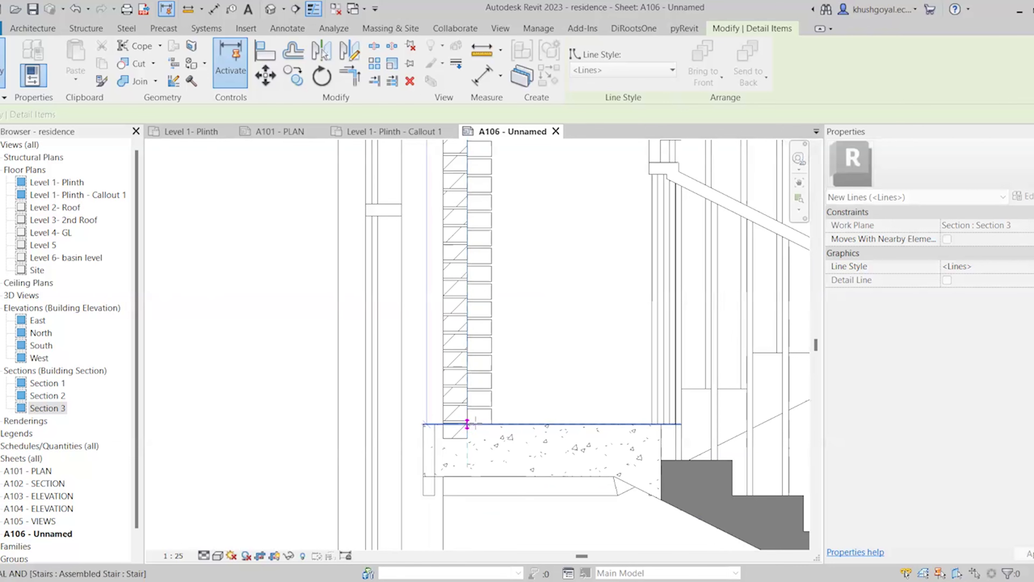
{"action": "left_click", "coordinate": [475, 424]}
{"action": "key", "text": "Escape"}
{"action": "scroll", "coordinate": [468, 457], "scroll_direction": "down", "scroll_amount": 1}
{"action": "scroll", "coordinate": [335, 454], "scroll_direction": "down", "scroll_amount": 4}
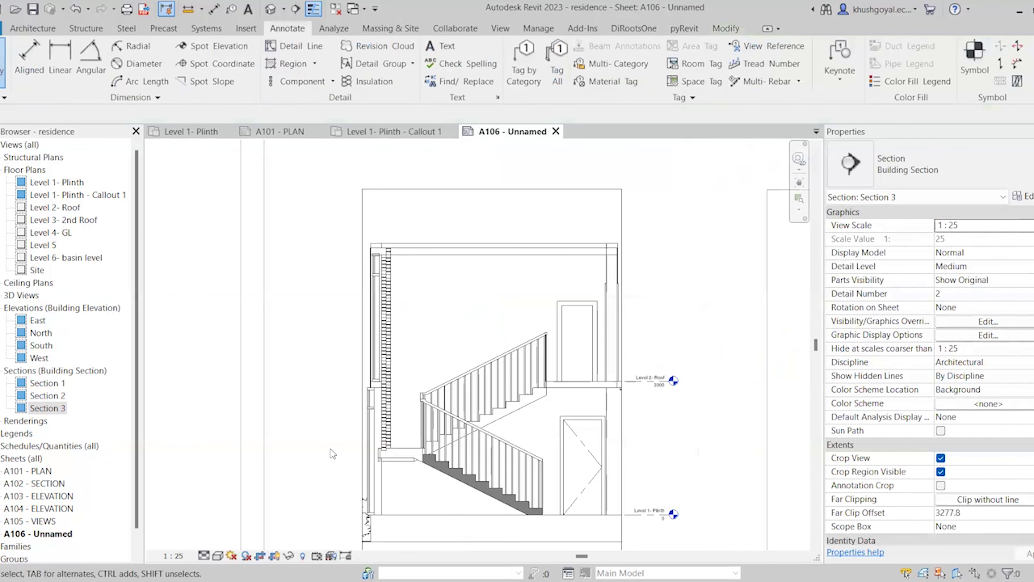
{"action": "scroll", "coordinate": [385, 281], "scroll_direction": "up", "scroll_amount": 2}
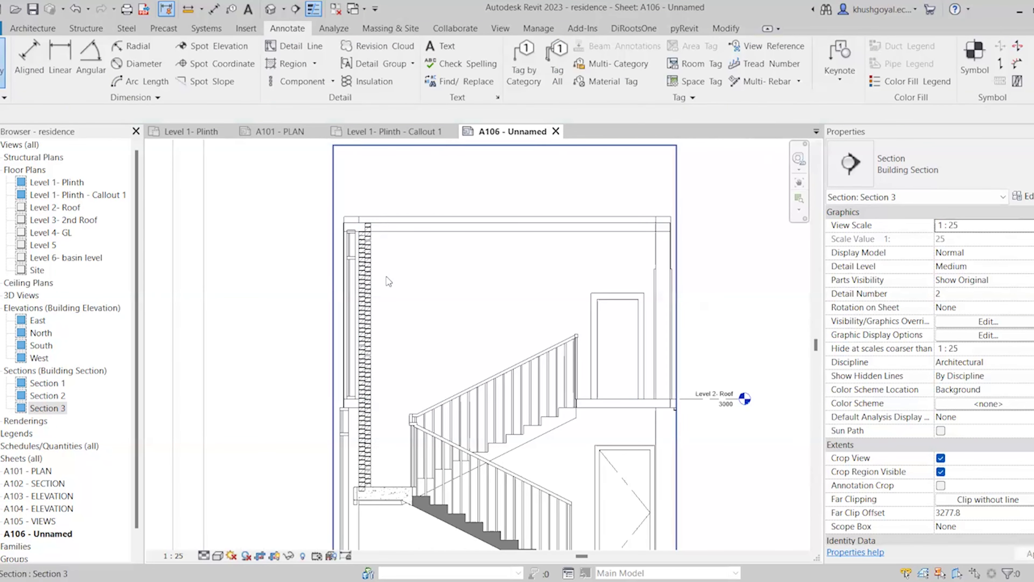
{"action": "left_click", "coordinate": [367, 281]}
Tick Inside in the Brick repeating detail type so bricks sit within the wall, then deselect
{"action": "left_click", "coordinate": [1022, 197]}
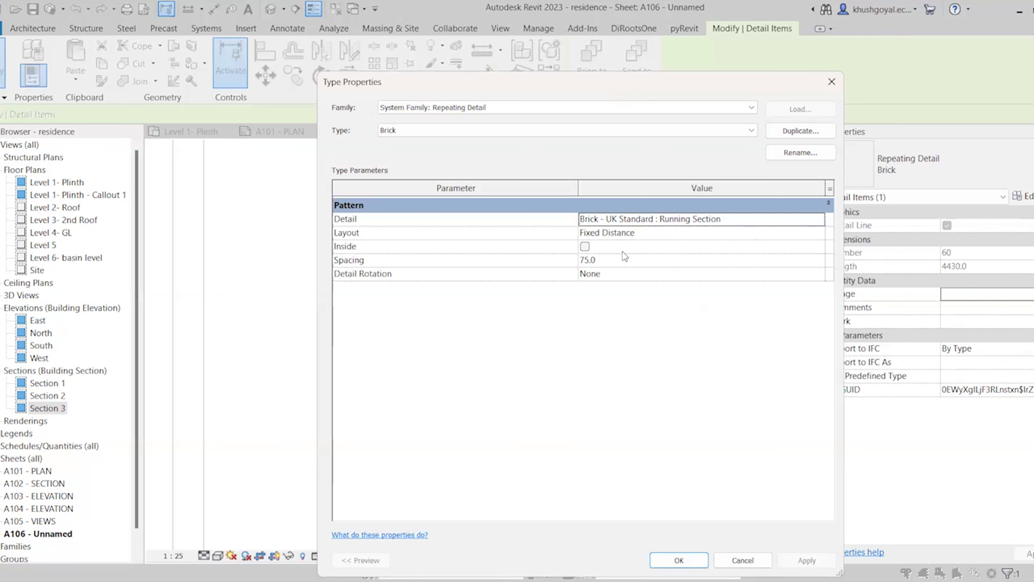
{"action": "left_click", "coordinate": [585, 247]}
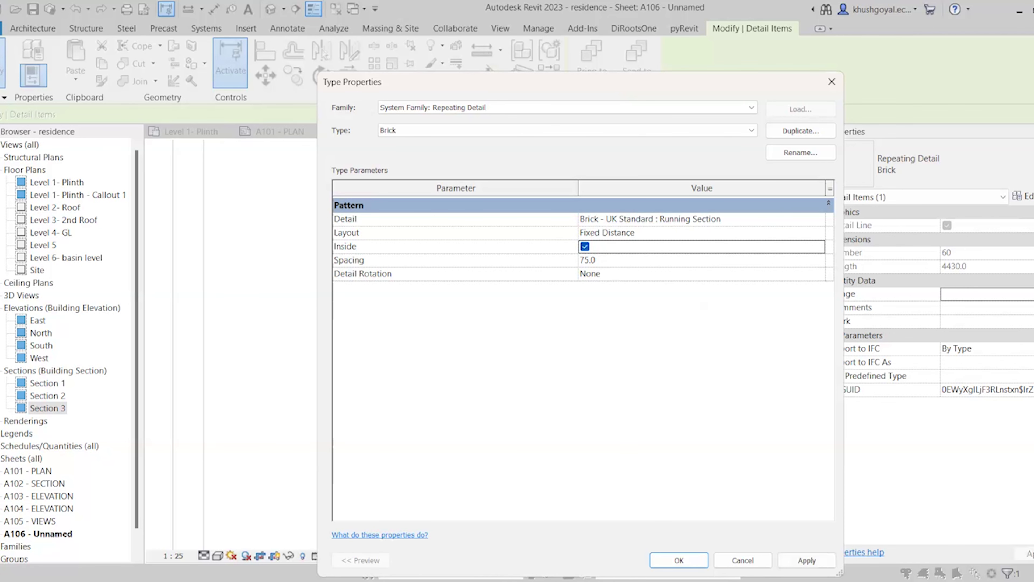
{"action": "left_click", "coordinate": [678, 560]}
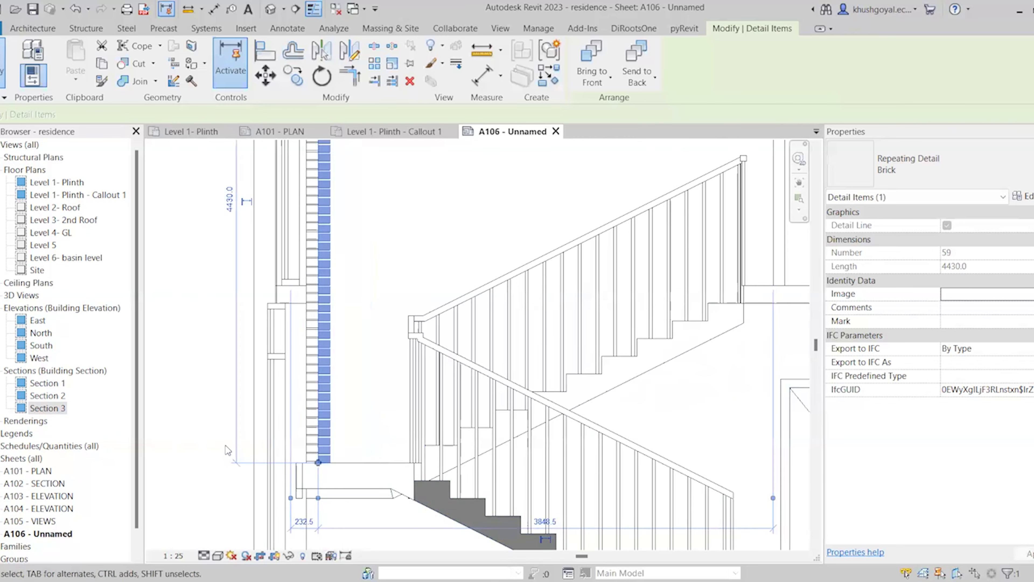
{"action": "scroll", "coordinate": [225, 445], "scroll_direction": "up", "scroll_amount": 2}
{"action": "left_click", "coordinate": [175, 408]}
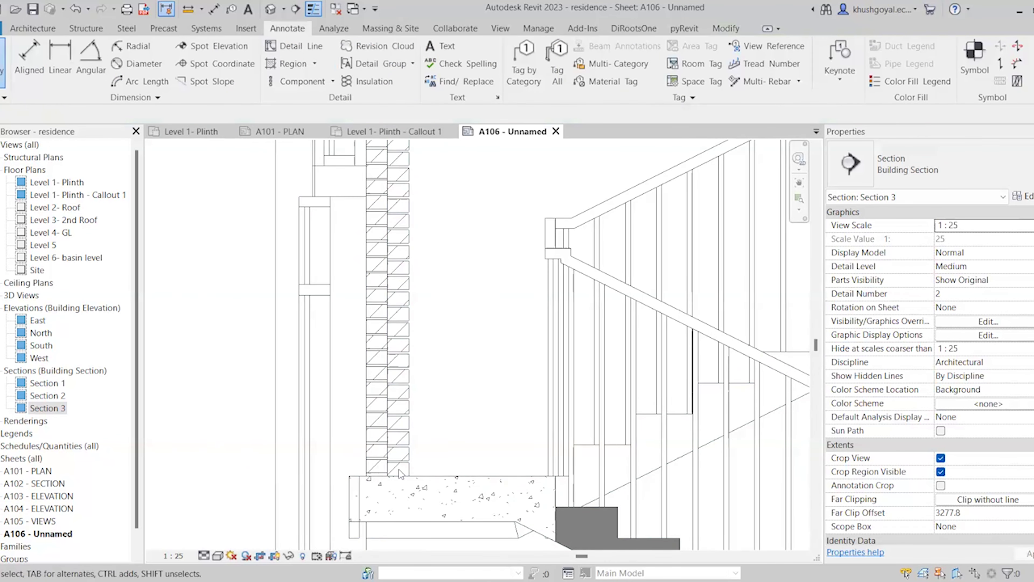
{"action": "scroll", "coordinate": [400, 473], "scroll_direction": "up", "scroll_amount": 3}
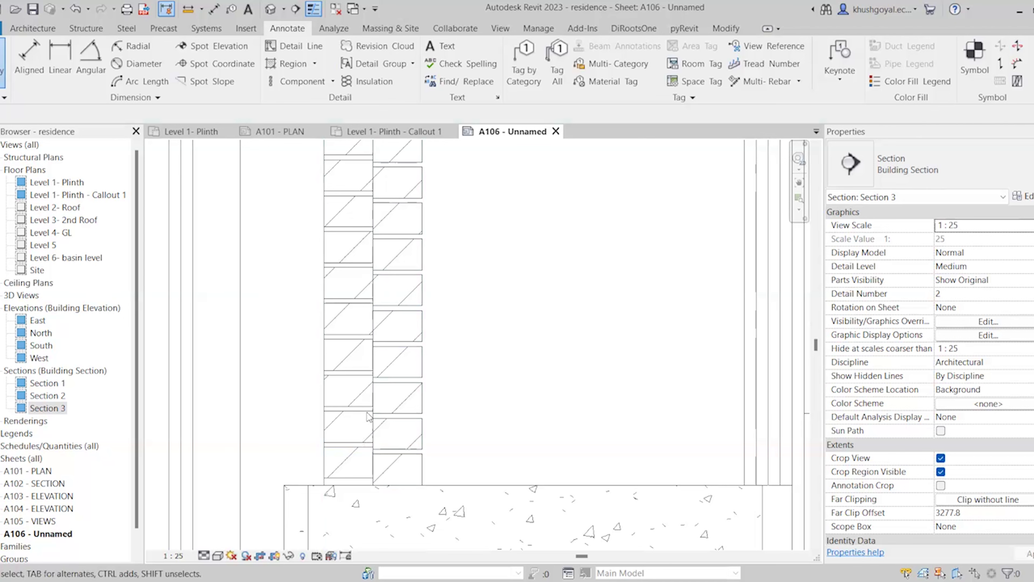
{"action": "scroll", "coordinate": [354, 455], "scroll_direction": "down", "scroll_amount": 1}
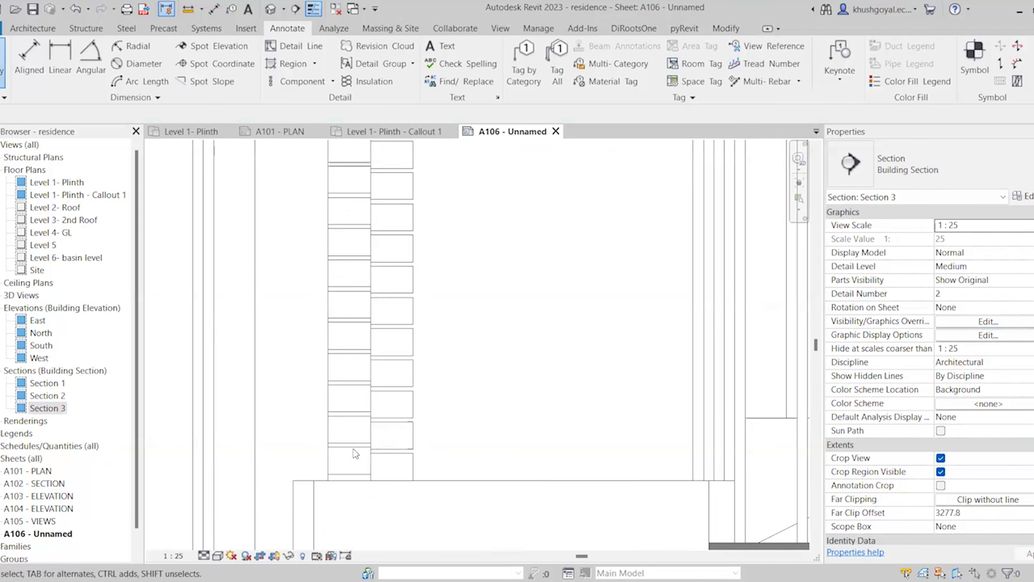
{"action": "scroll", "coordinate": [353, 449], "scroll_direction": "down", "scroll_amount": 5}
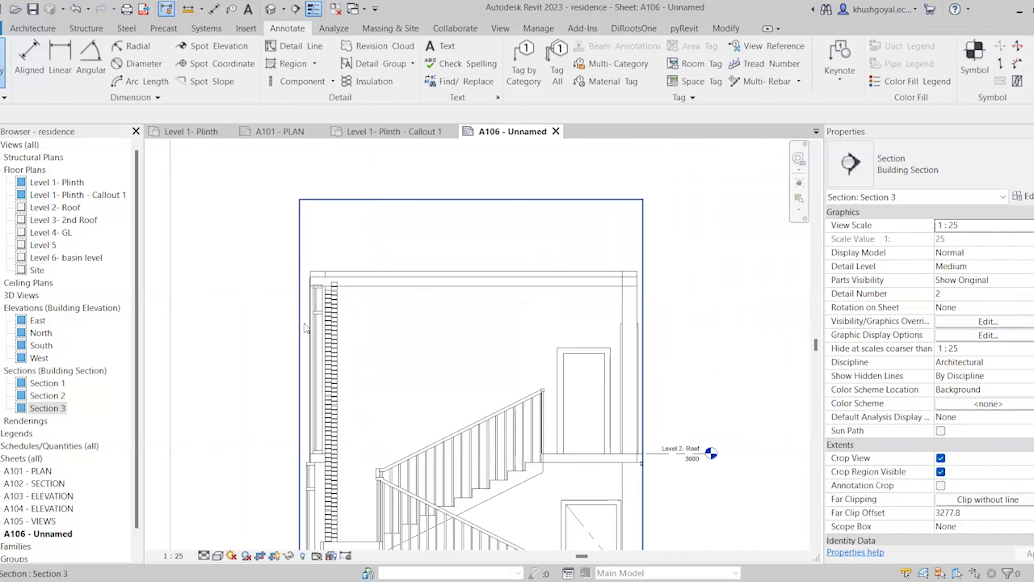
{"action": "scroll", "coordinate": [344, 304], "scroll_direction": "down", "scroll_amount": 2}
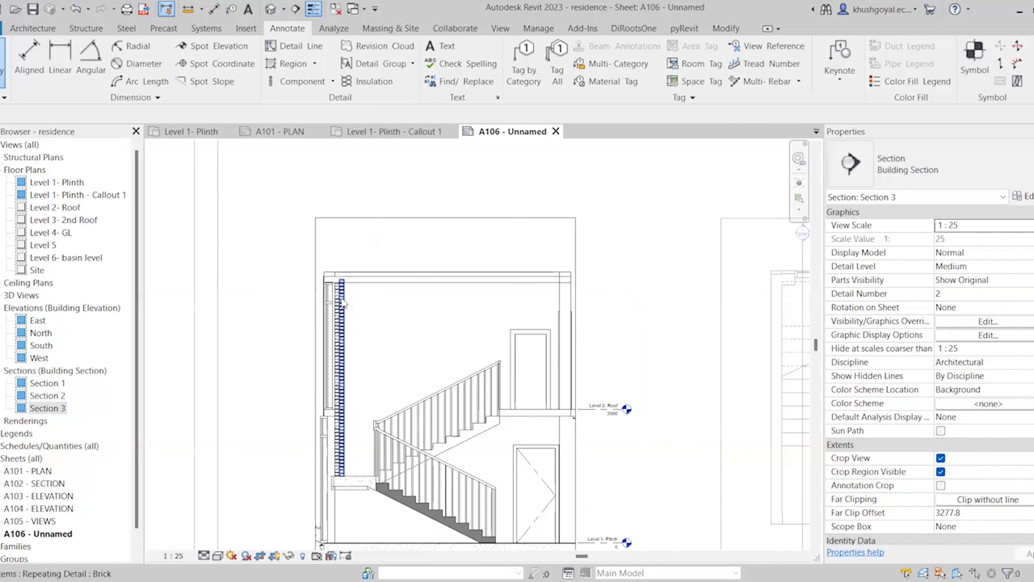
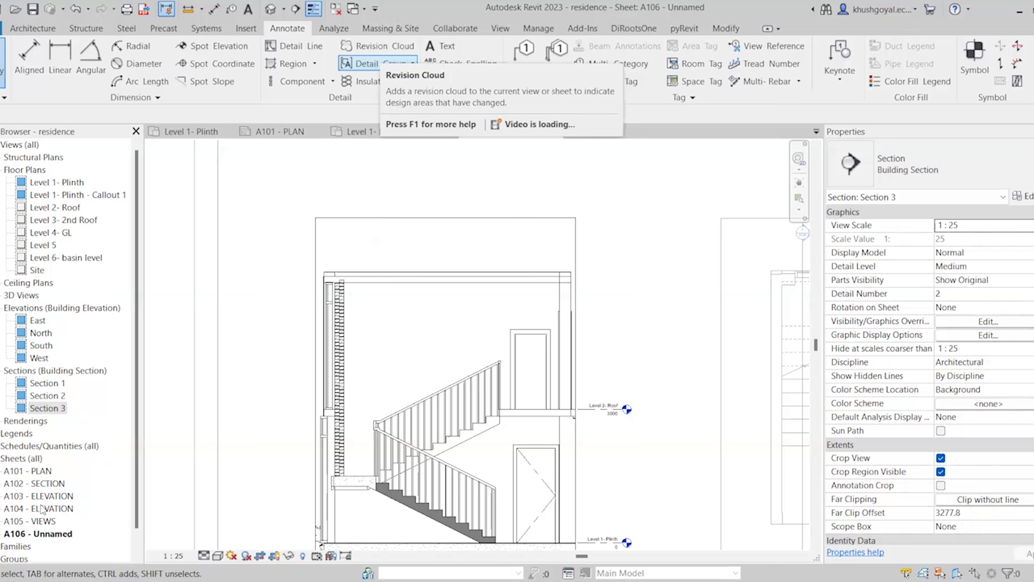
Open sheet A101 - PLAN and zoom around the residence floor plan and title block
{"action": "double_click", "coordinate": [32, 471]}
{"action": "scroll", "coordinate": [351, 324], "scroll_direction": "down", "scroll_amount": 8}
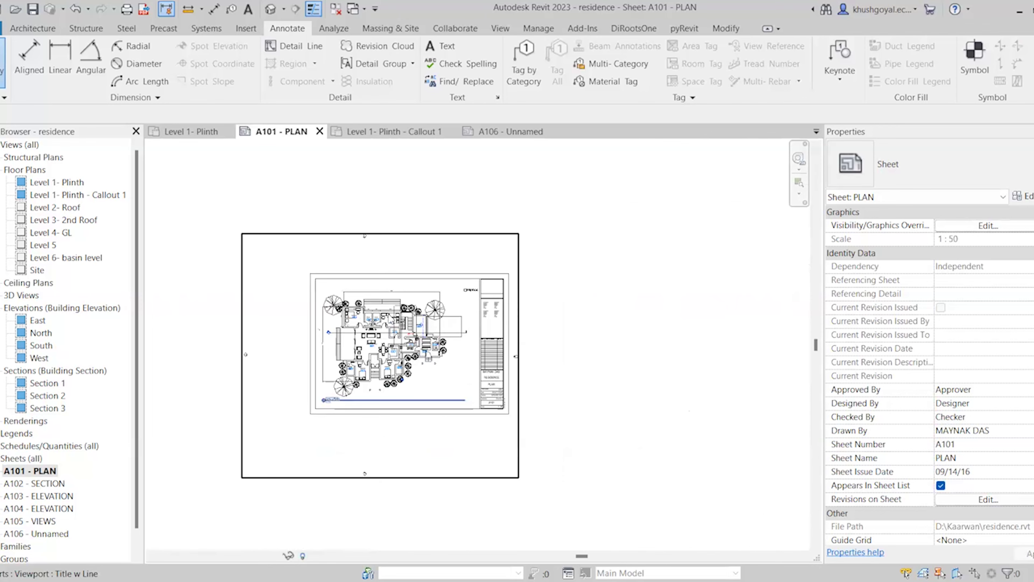
{"action": "scroll", "coordinate": [389, 317], "scroll_direction": "up", "scroll_amount": 3}
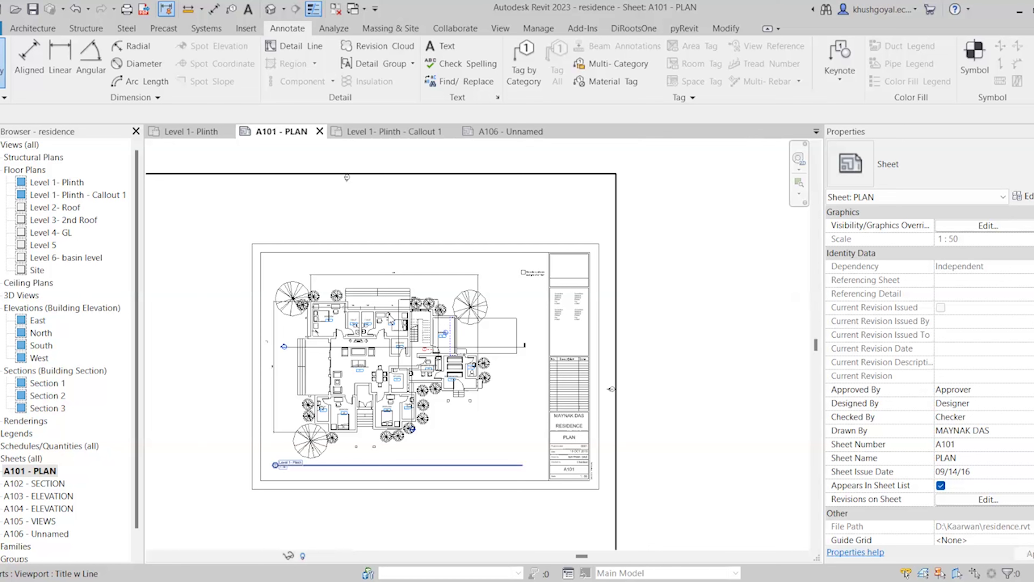
{"action": "scroll", "coordinate": [580, 279], "scroll_direction": "up", "scroll_amount": 5}
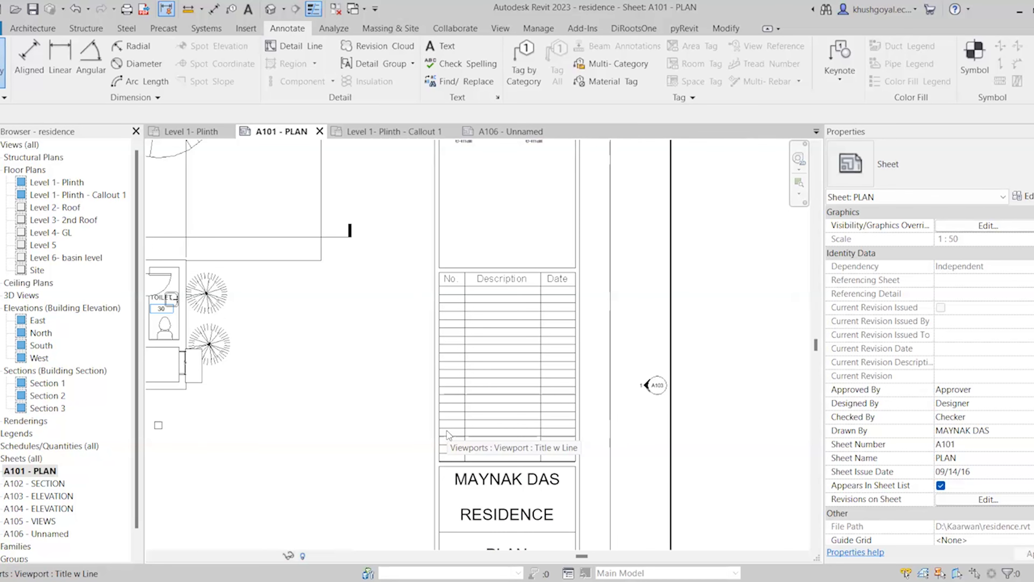
{"action": "scroll", "coordinate": [654, 381], "scroll_direction": "down", "scroll_amount": 3}
{"action": "scroll", "coordinate": [692, 390], "scroll_direction": "down", "scroll_amount": 3}
{"action": "scroll", "coordinate": [359, 311], "scroll_direction": "up", "scroll_amount": 3}
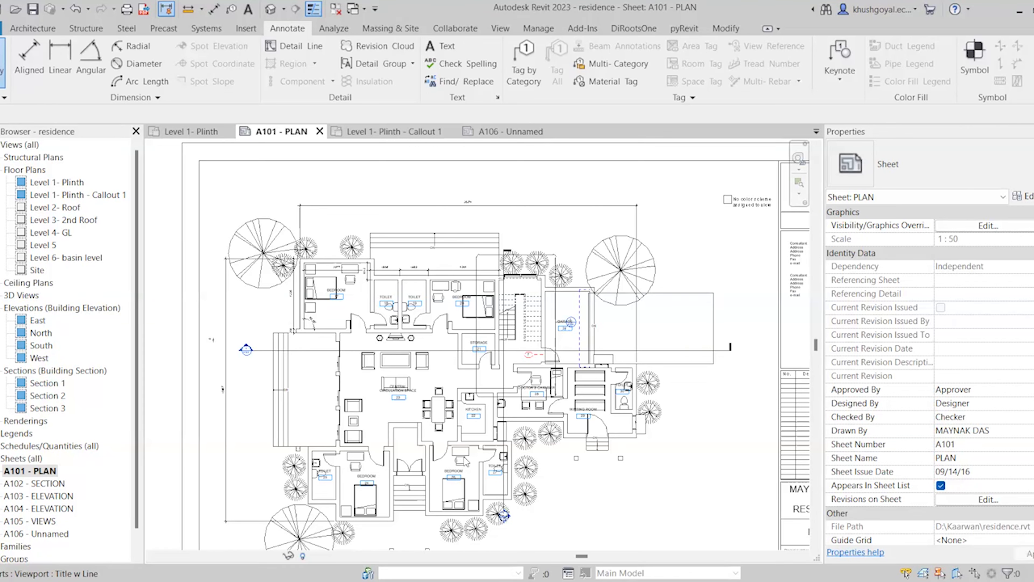
Activate the floor plan viewport on A101 and zoom in on the upper rooms
{"action": "double_click", "coordinate": [456, 326]}
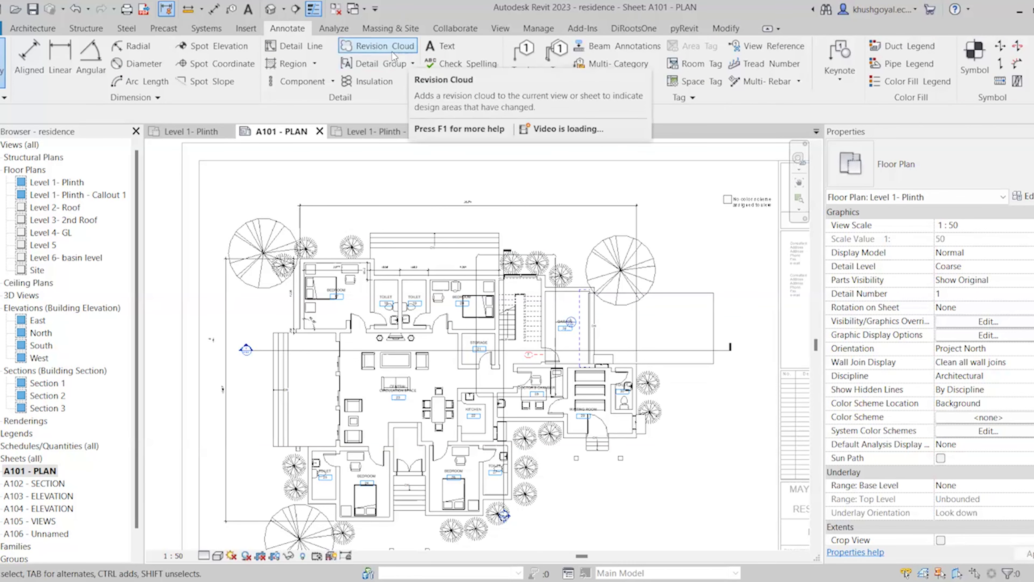
{"action": "scroll", "coordinate": [320, 311], "scroll_direction": "up", "scroll_amount": 3}
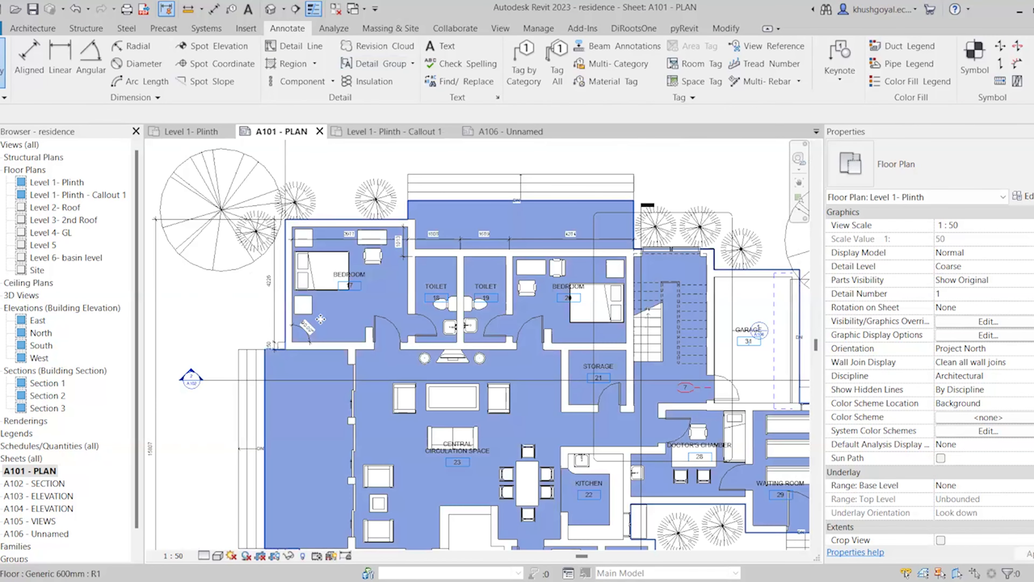
{"action": "left_click", "coordinate": [411, 405]}
{"action": "scroll", "coordinate": [415, 402], "scroll_direction": "down", "scroll_amount": 1}
{"action": "scroll", "coordinate": [415, 402], "scroll_direction": "down", "scroll_amount": 3}
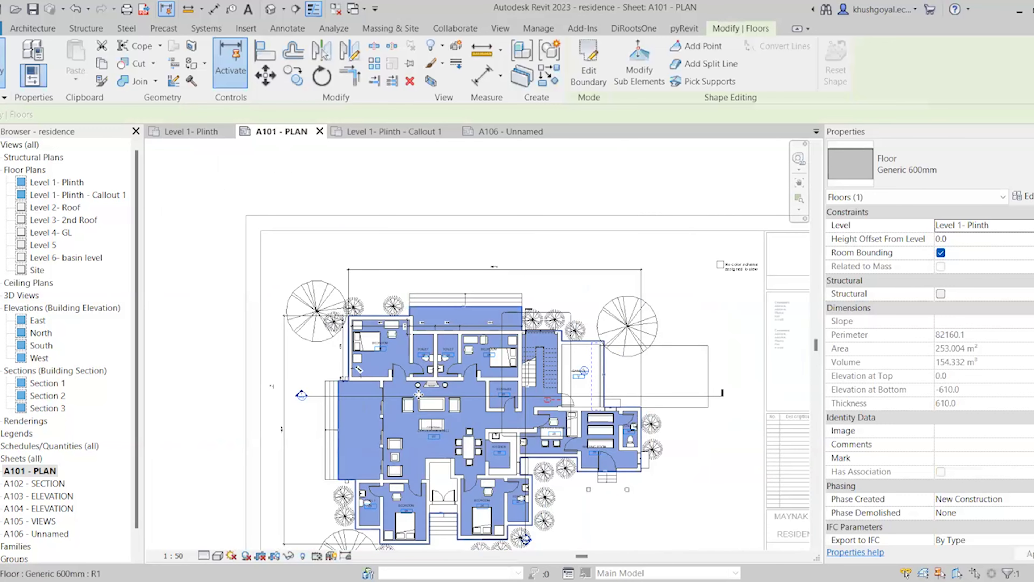
{"action": "key", "text": "Escape"}
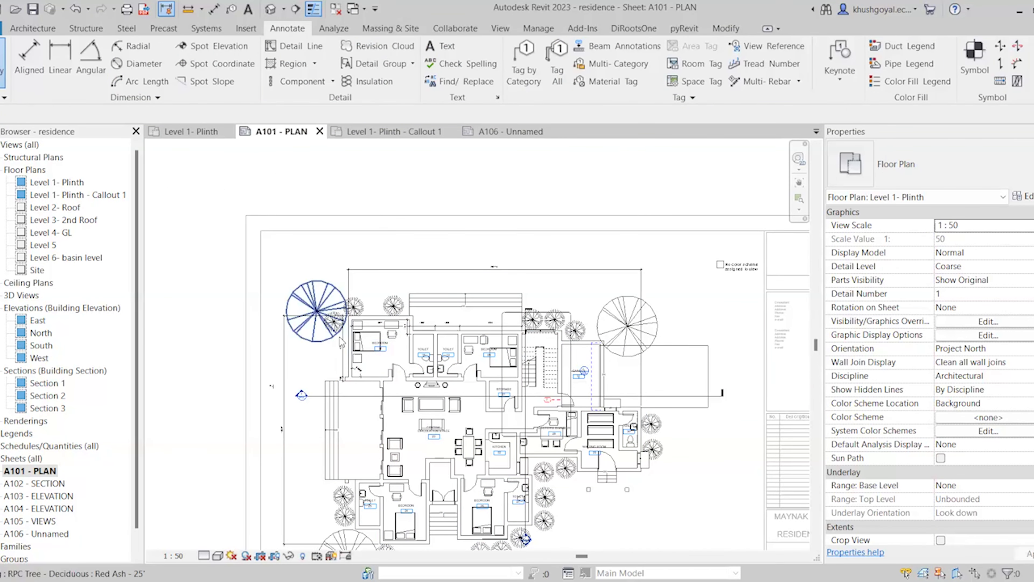
{"action": "scroll", "coordinate": [336, 334], "scroll_direction": "up", "scroll_amount": 2}
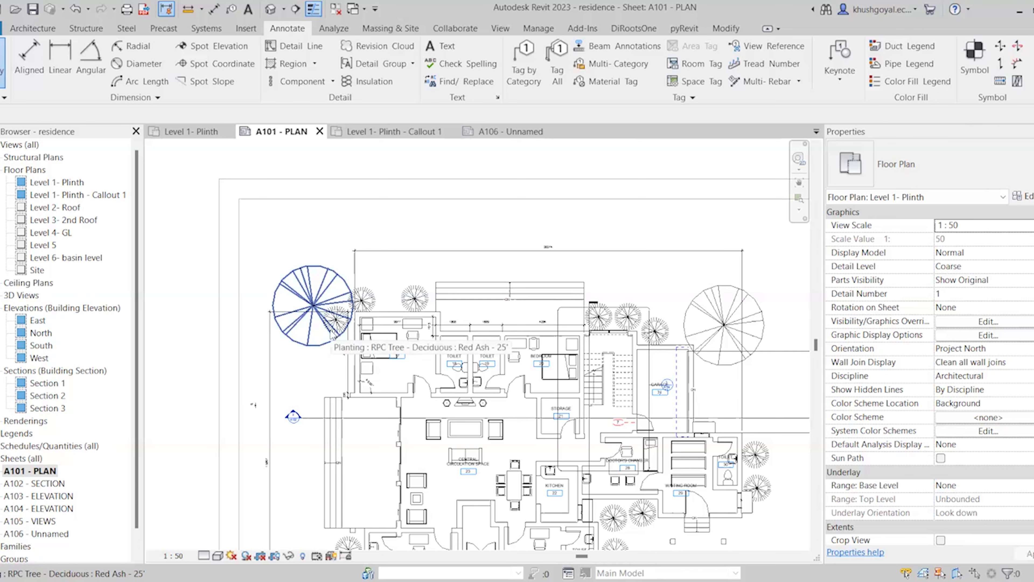
{"action": "scroll", "coordinate": [338, 358], "scroll_direction": "up", "scroll_amount": 1}
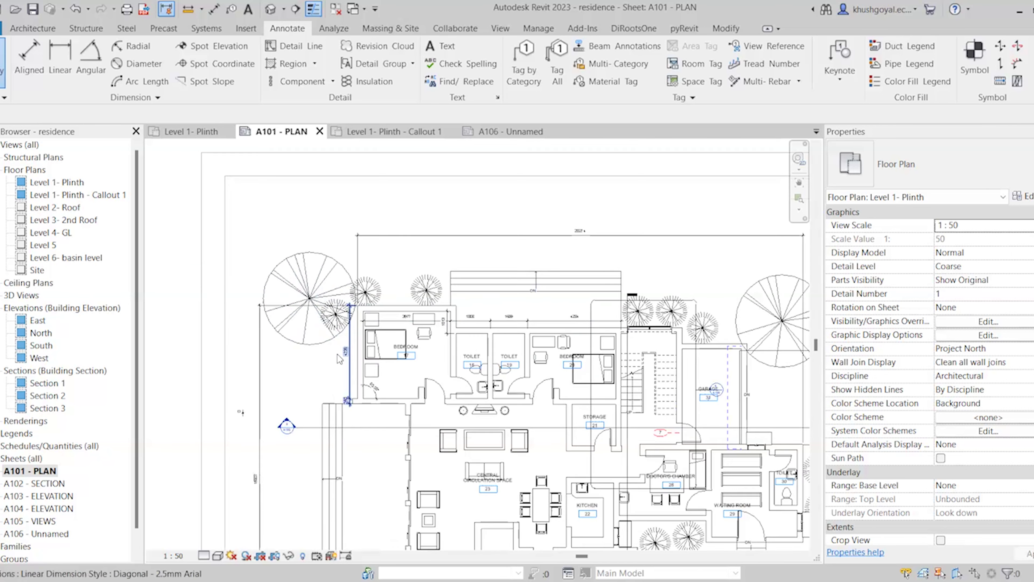
{"action": "scroll", "coordinate": [338, 359], "scroll_direction": "up", "scroll_amount": 1}
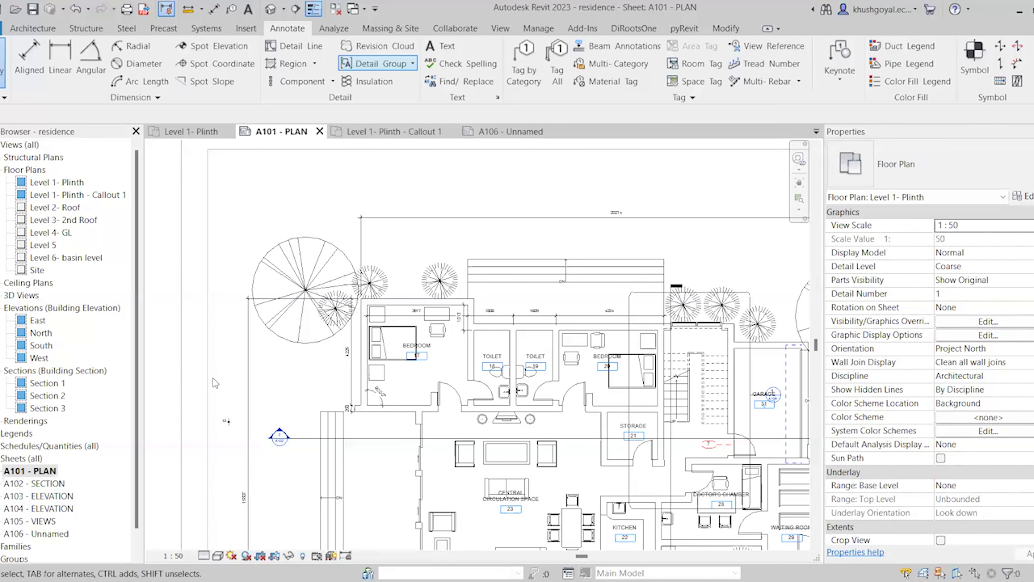
Draw a rectangle revision cloud from the left bedroom across to the right bedroom
{"action": "left_click", "coordinate": [387, 45]}
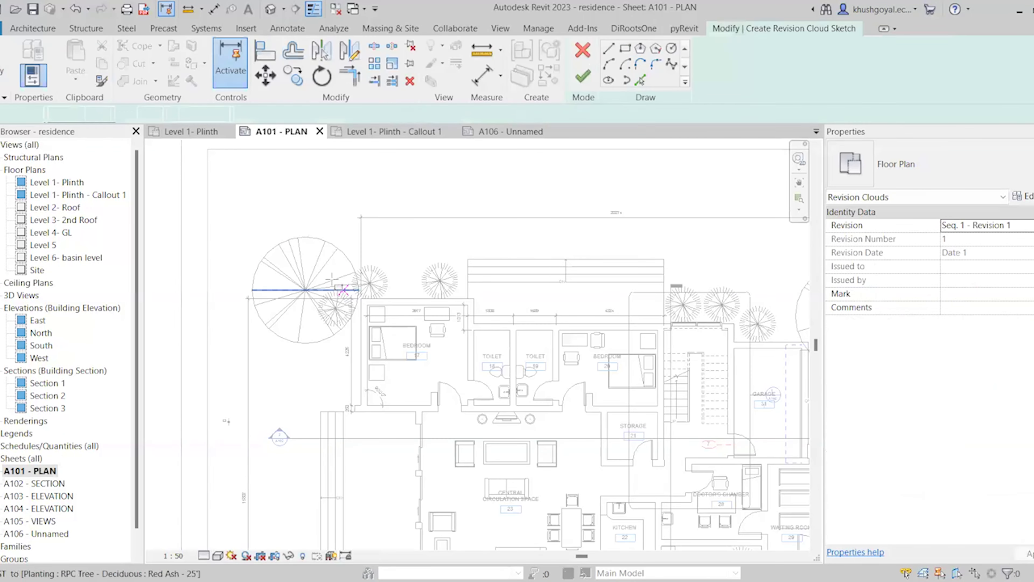
{"action": "left_click", "coordinate": [331, 279]}
{"action": "left_click", "coordinate": [462, 412]}
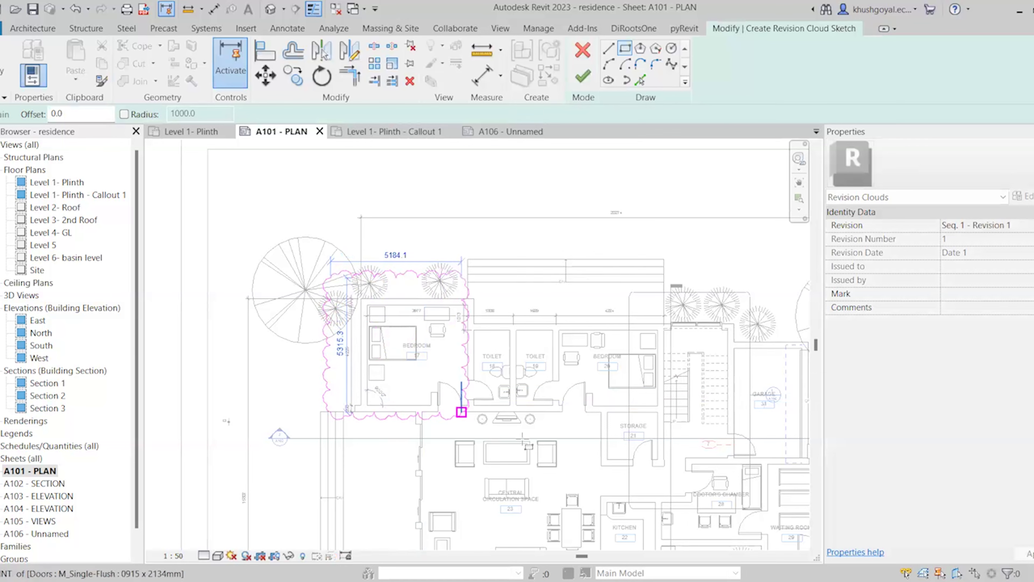
{"action": "left_click", "coordinate": [670, 433]}
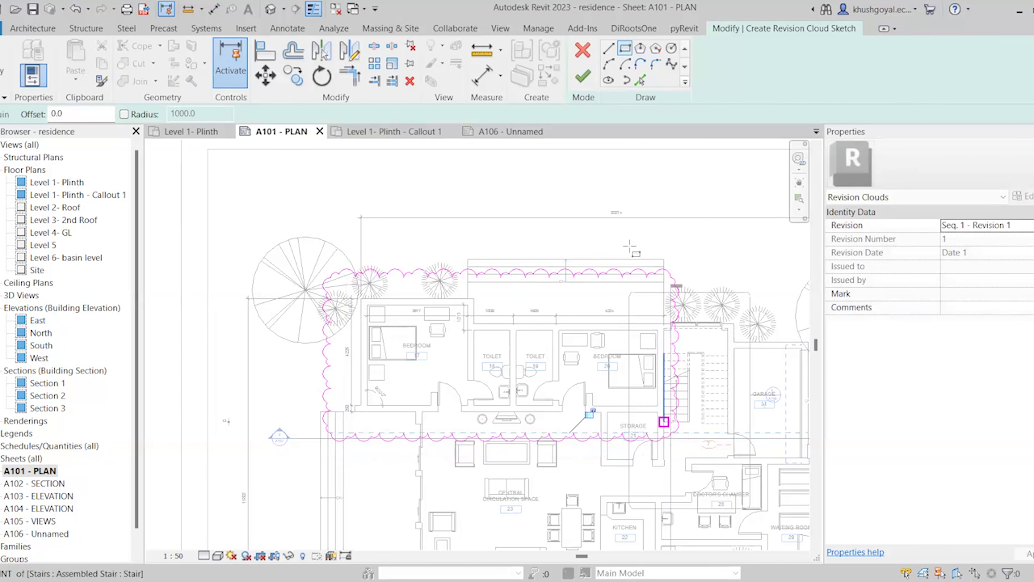
{"action": "left_click", "coordinate": [582, 77]}
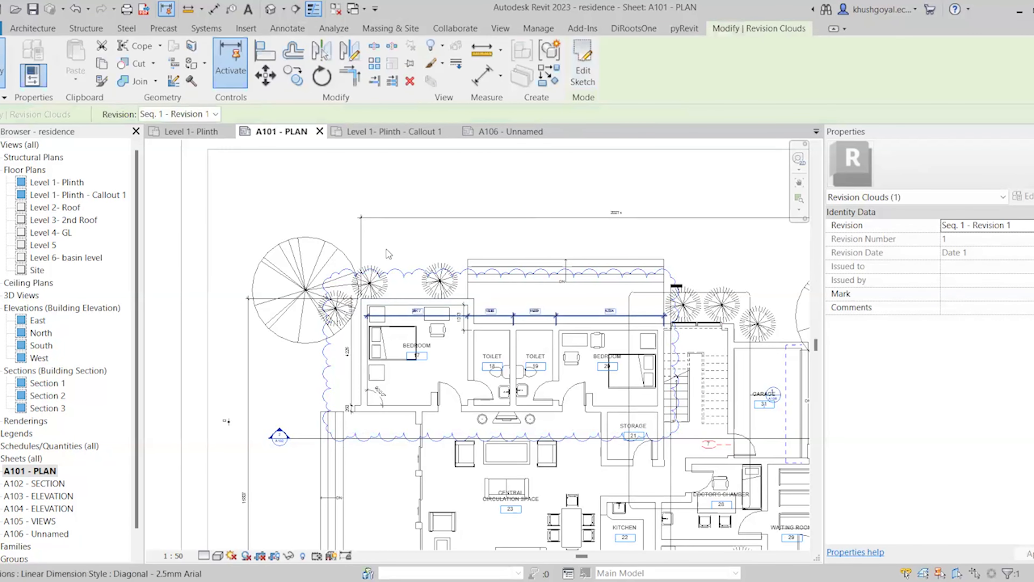
{"action": "scroll", "coordinate": [489, 347], "scroll_direction": "down", "scroll_amount": 5}
{"action": "scroll", "coordinate": [411, 267], "scroll_direction": "up", "scroll_amount": 2}
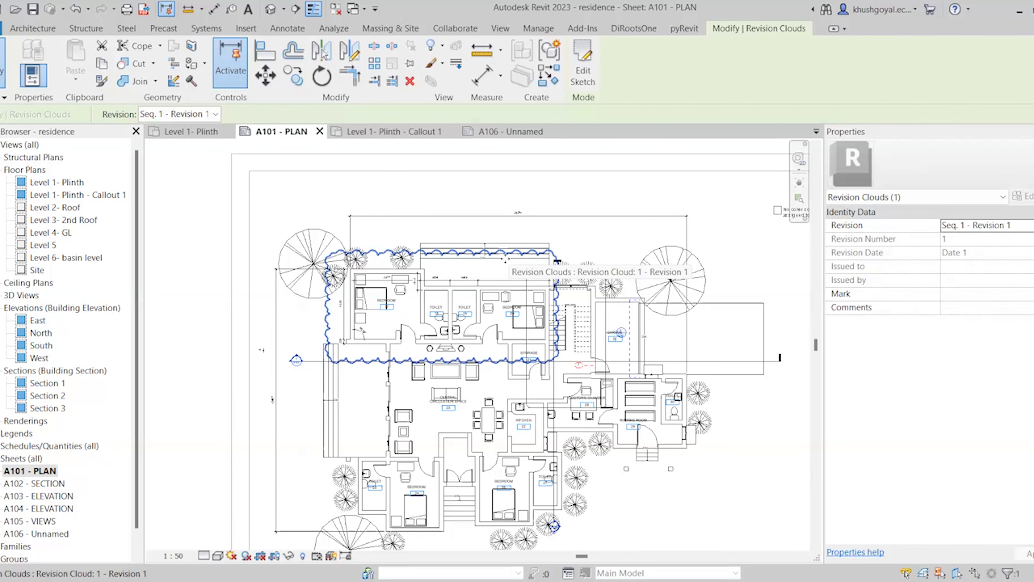
{"action": "scroll", "coordinate": [361, 336], "scroll_direction": "down", "scroll_amount": 2}
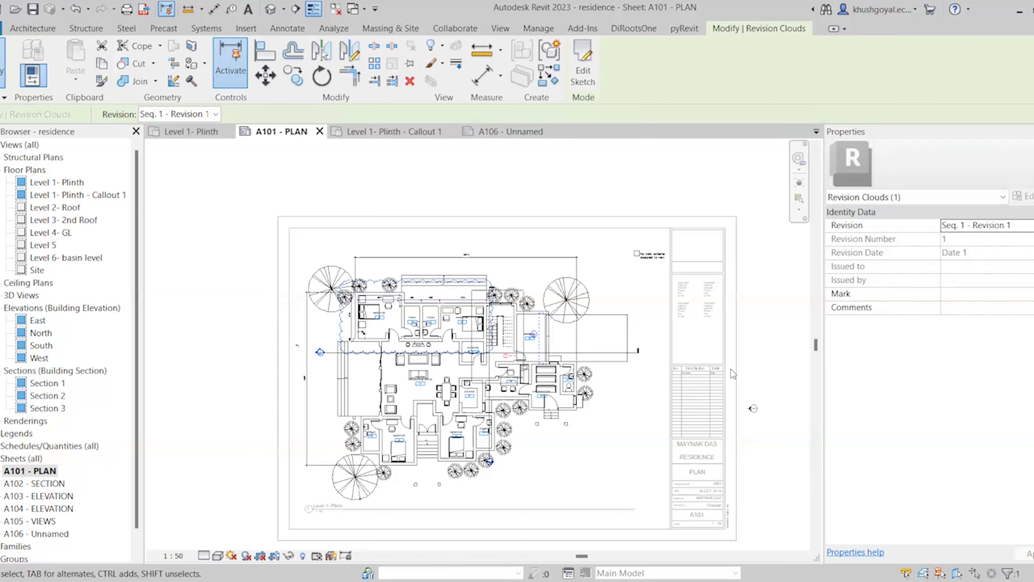
{"action": "scroll", "coordinate": [724, 369], "scroll_direction": "up", "scroll_amount": 2}
{"action": "scroll", "coordinate": [622, 362], "scroll_direction": "up", "scroll_amount": 2}
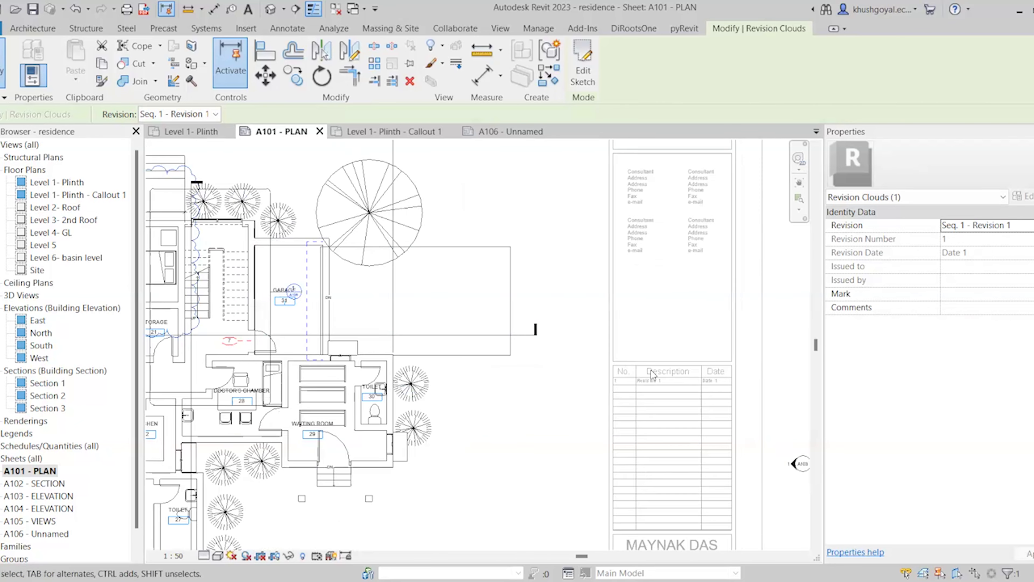
{"action": "scroll", "coordinate": [744, 401], "scroll_direction": "up", "scroll_amount": 1}
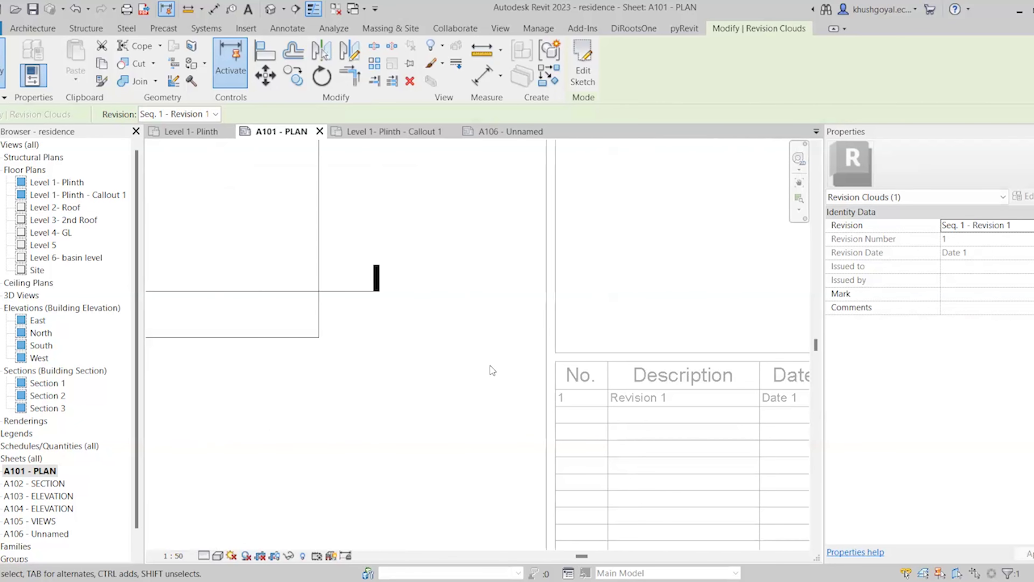
{"action": "scroll", "coordinate": [529, 391], "scroll_direction": "down", "scroll_amount": 2}
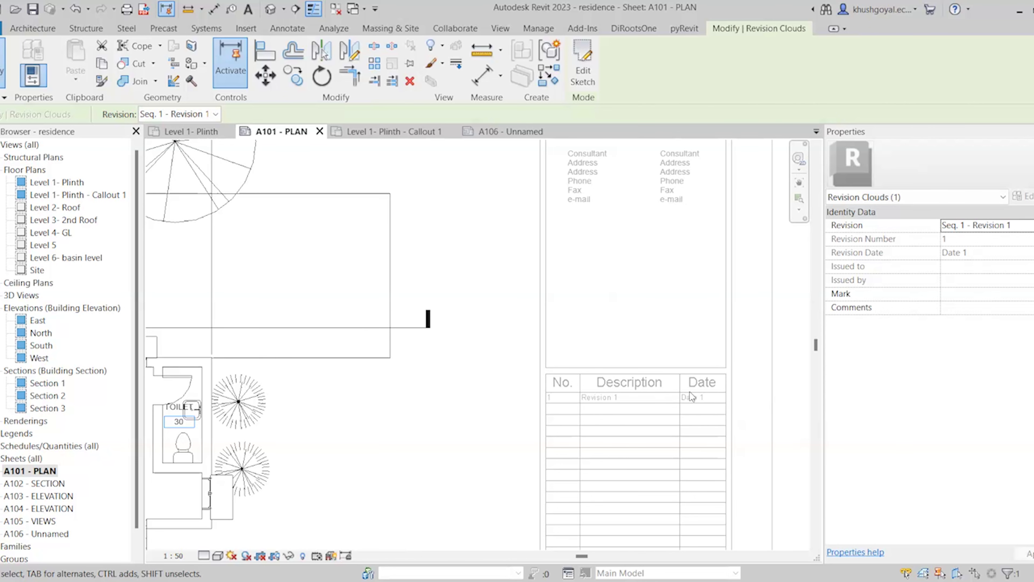
{"action": "scroll", "coordinate": [603, 367], "scroll_direction": "down", "scroll_amount": 5}
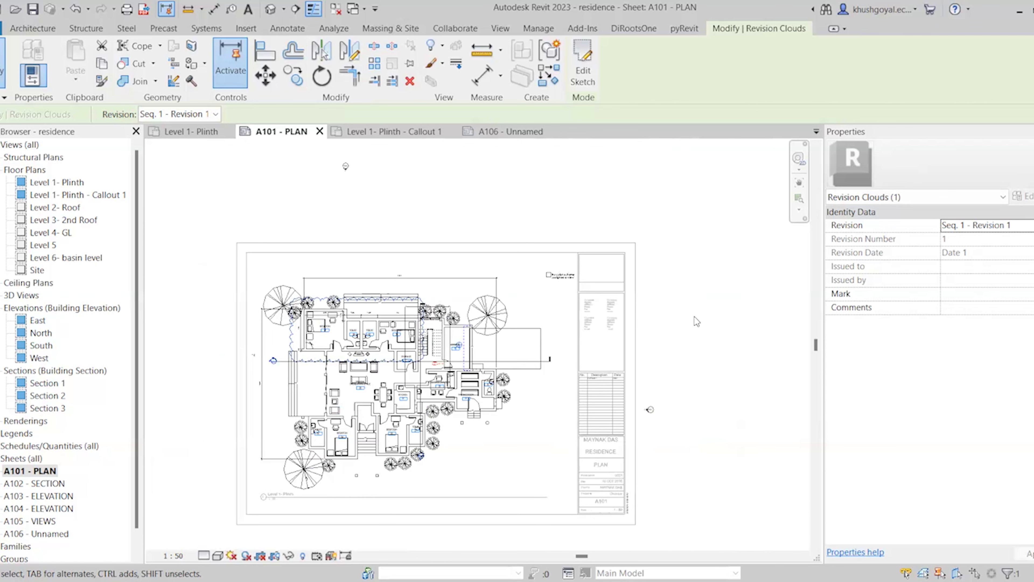
Set Revision 1's date to 20-06-2024 in the Sheet Issues/Revisions settings
{"action": "left_click", "coordinate": [695, 317]}
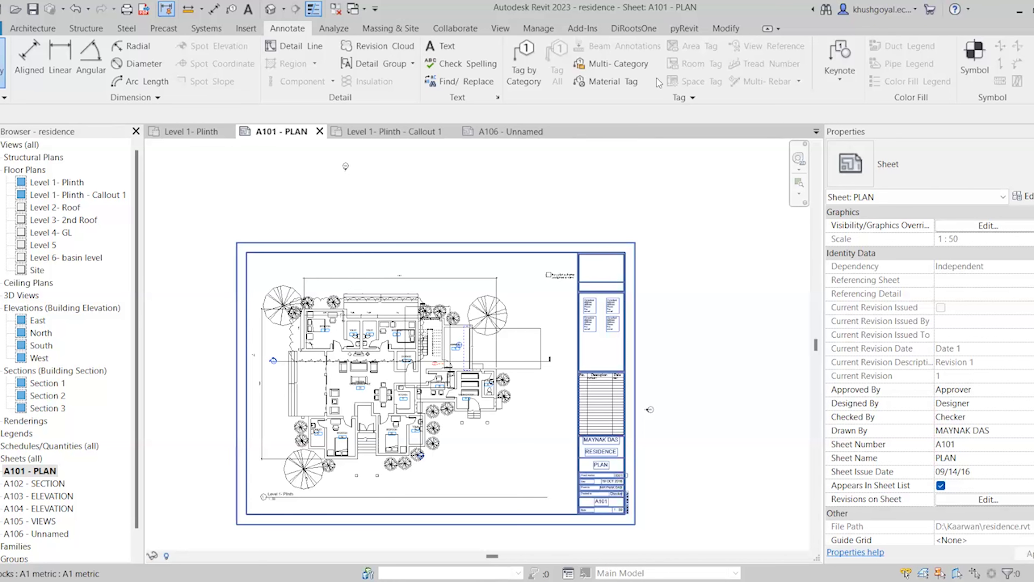
{"action": "left_click", "coordinate": [507, 28]}
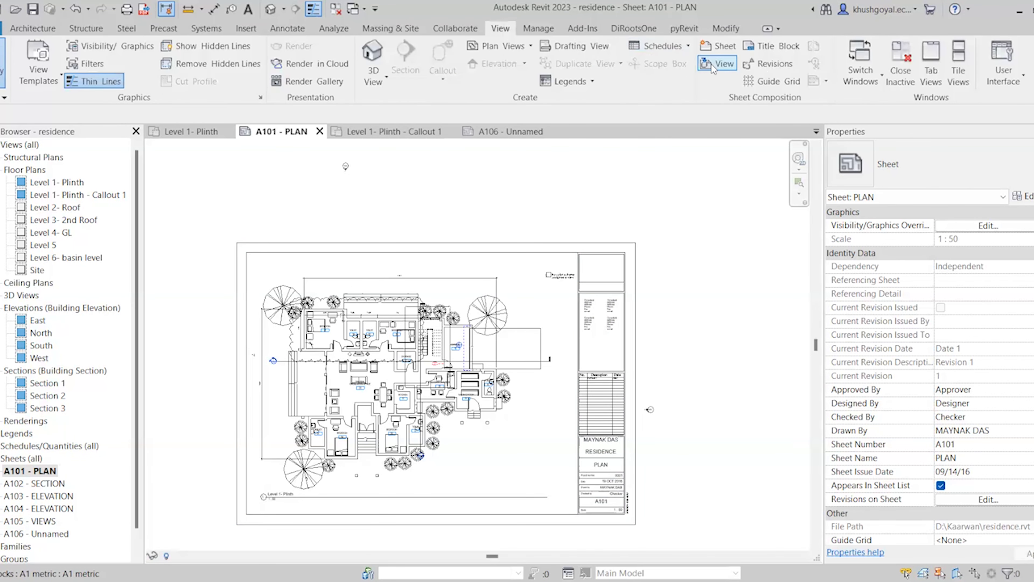
{"action": "left_click", "coordinate": [763, 65]}
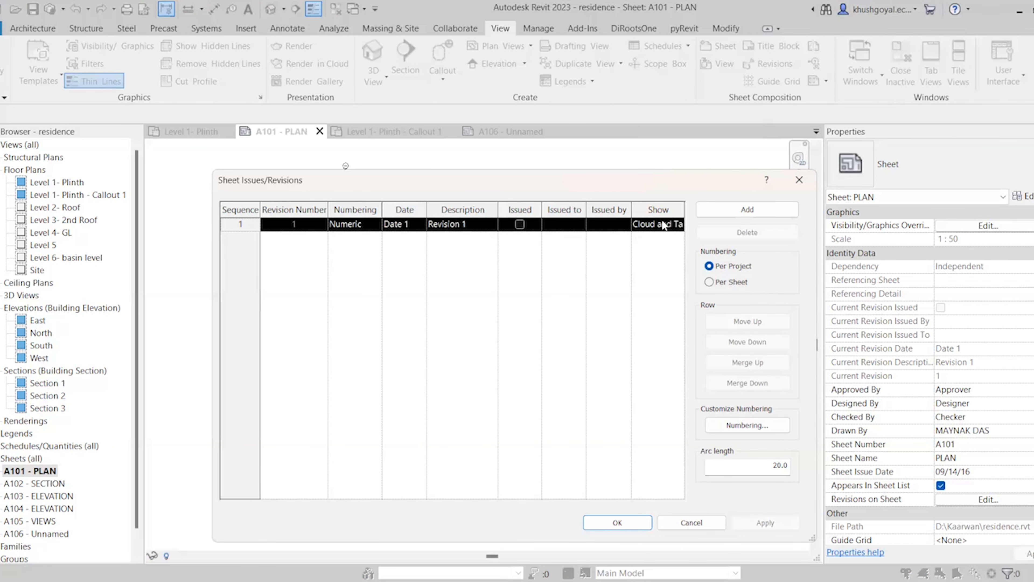
{"action": "left_click", "coordinate": [418, 224]}
{"action": "type", "text": "20-06-2024"}
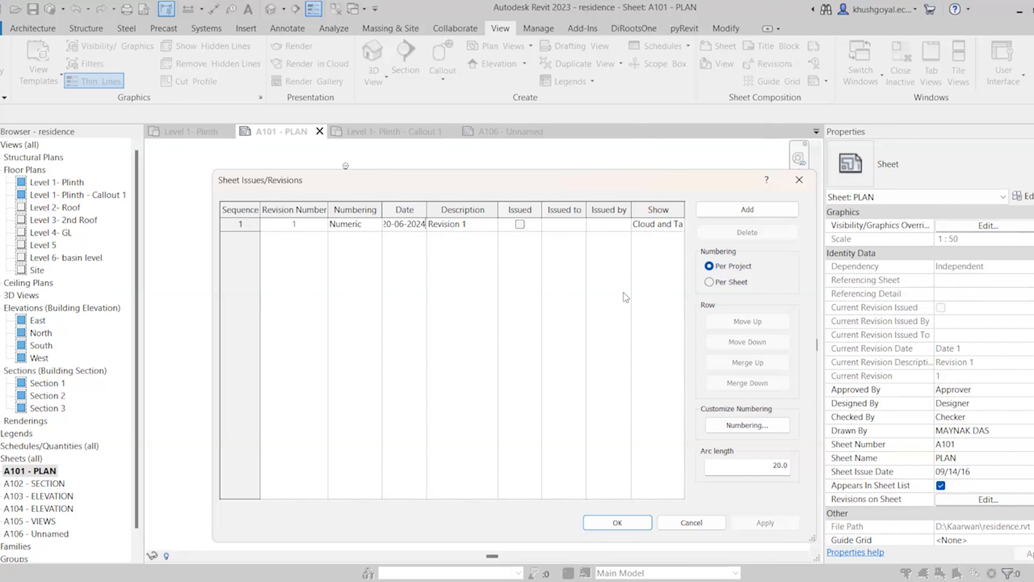
{"action": "left_click", "coordinate": [486, 228]}
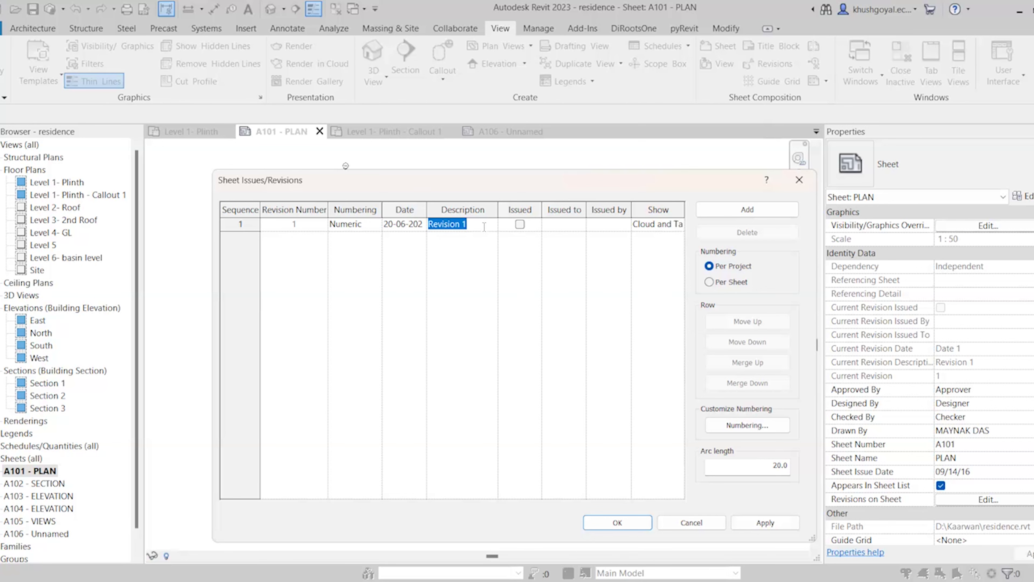
{"action": "left_click", "coordinate": [485, 227]}
{"action": "left_click", "coordinate": [616, 526]}
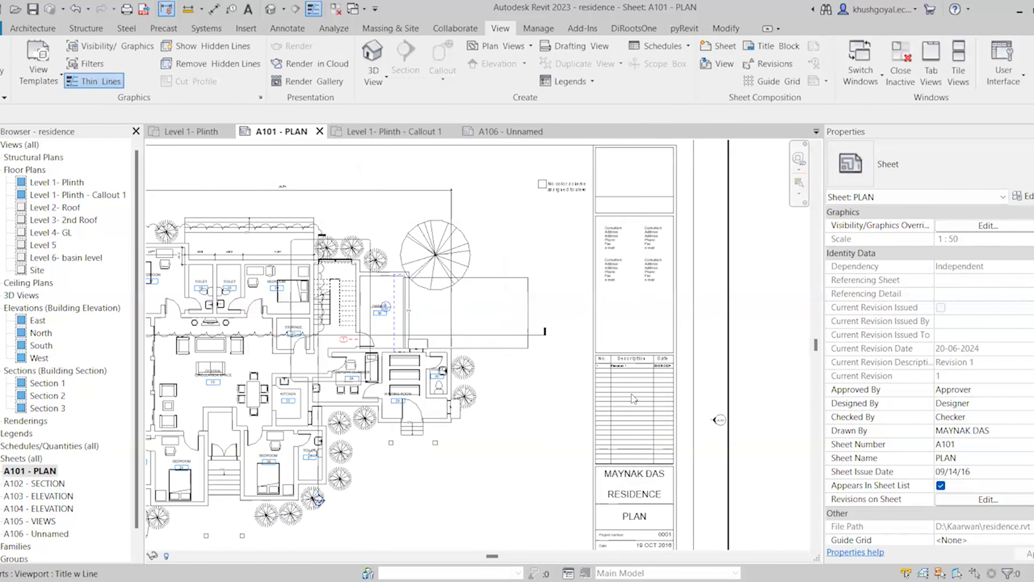
Reactivate the A101 plan viewport, then switch to sheet A106 - Unnamed
{"action": "scroll", "coordinate": [633, 399], "scroll_direction": "up", "scroll_amount": 4}
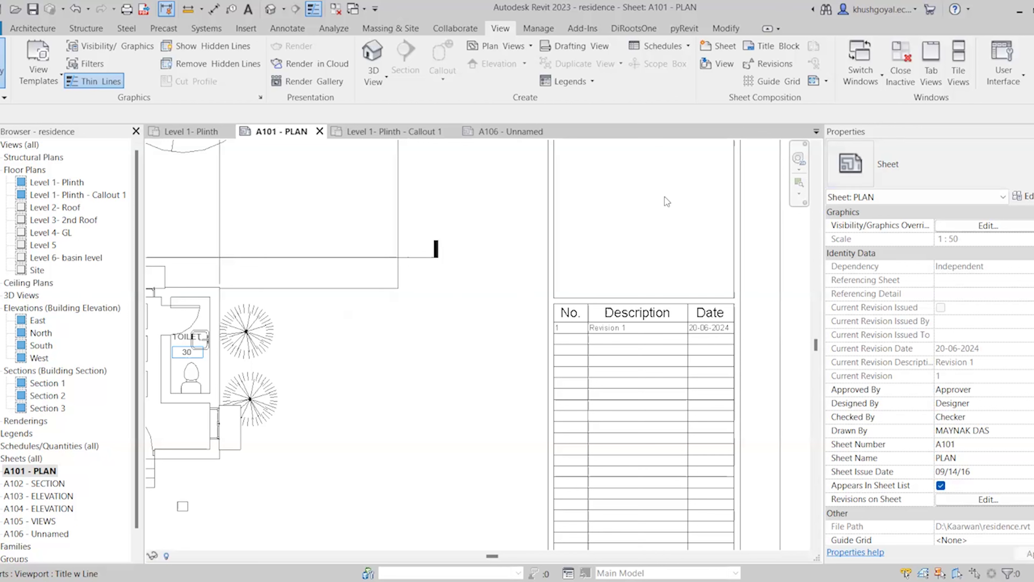
{"action": "left_click", "coordinate": [301, 29]}
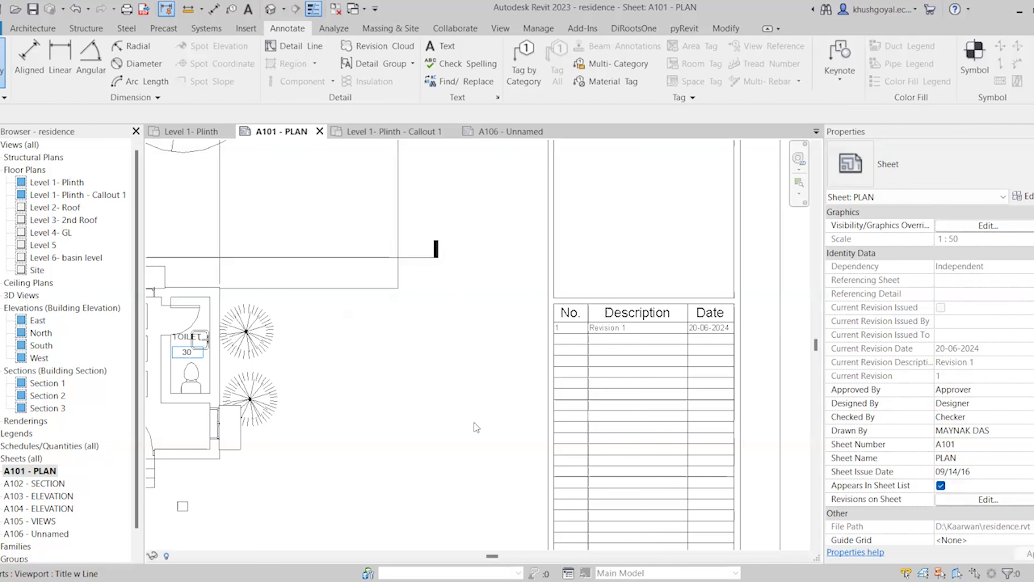
{"action": "scroll", "coordinate": [332, 321], "scroll_direction": "down", "scroll_amount": 5}
{"action": "double_click", "coordinate": [332, 322]}
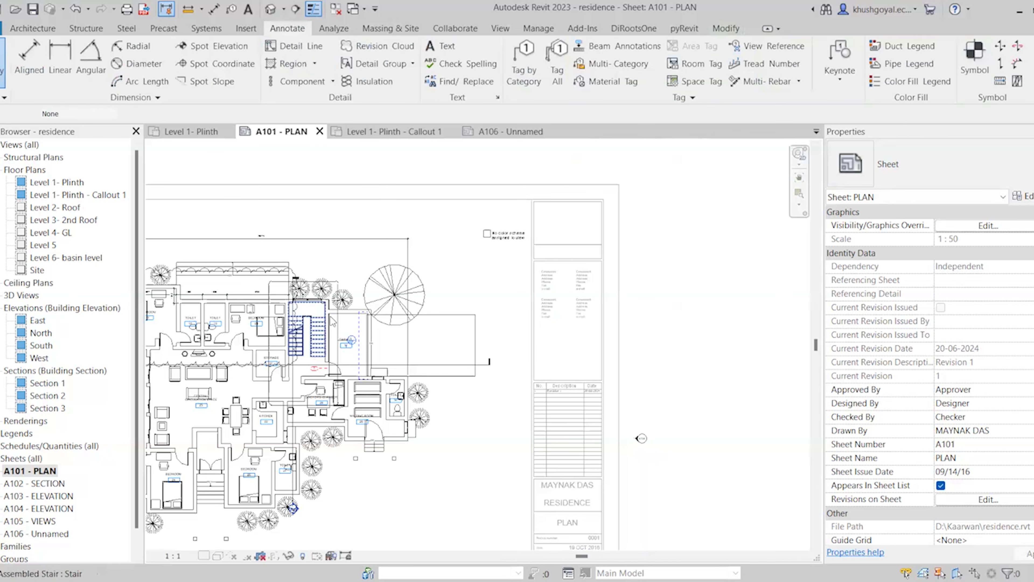
{"action": "scroll", "coordinate": [456, 373], "scroll_direction": "down", "scroll_amount": 2}
{"action": "scroll", "coordinate": [203, 328], "scroll_direction": "up", "scroll_amount": 3}
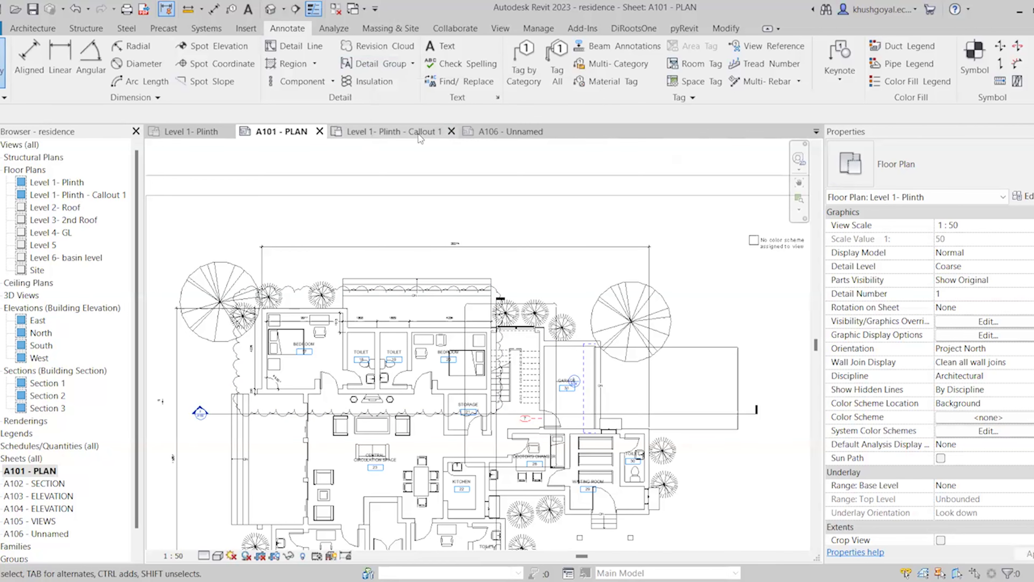
{"action": "left_click", "coordinate": [468, 134]}
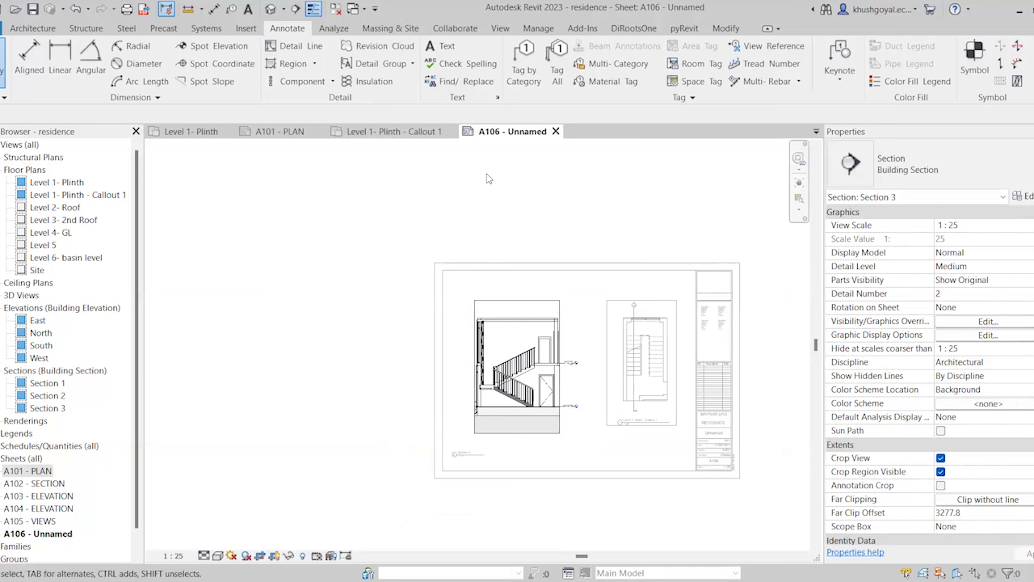
{"action": "scroll", "coordinate": [487, 174], "scroll_direction": "up", "scroll_amount": 3}
{"action": "left_click", "coordinate": [412, 64]}
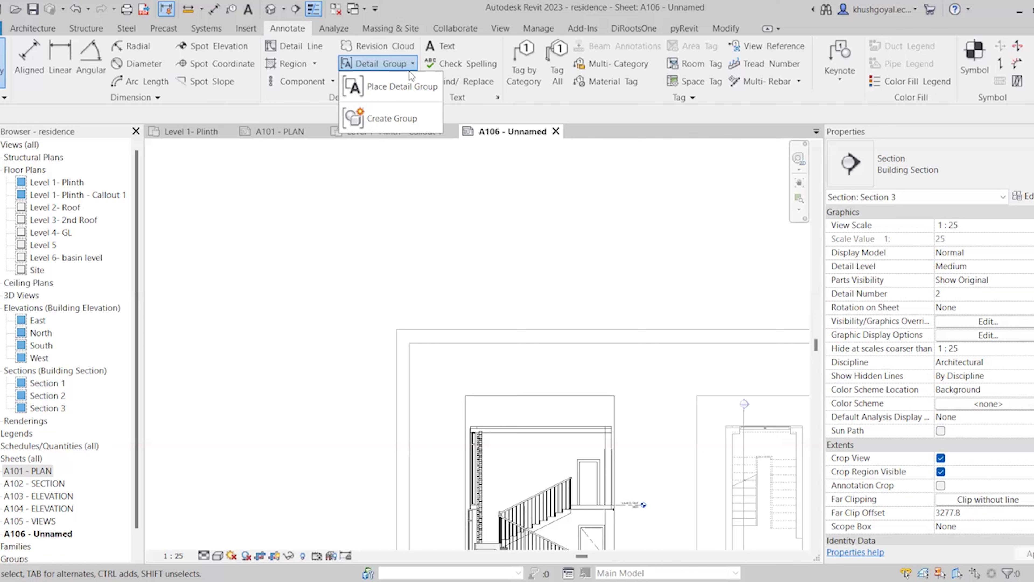
{"action": "left_click", "coordinate": [405, 65]}
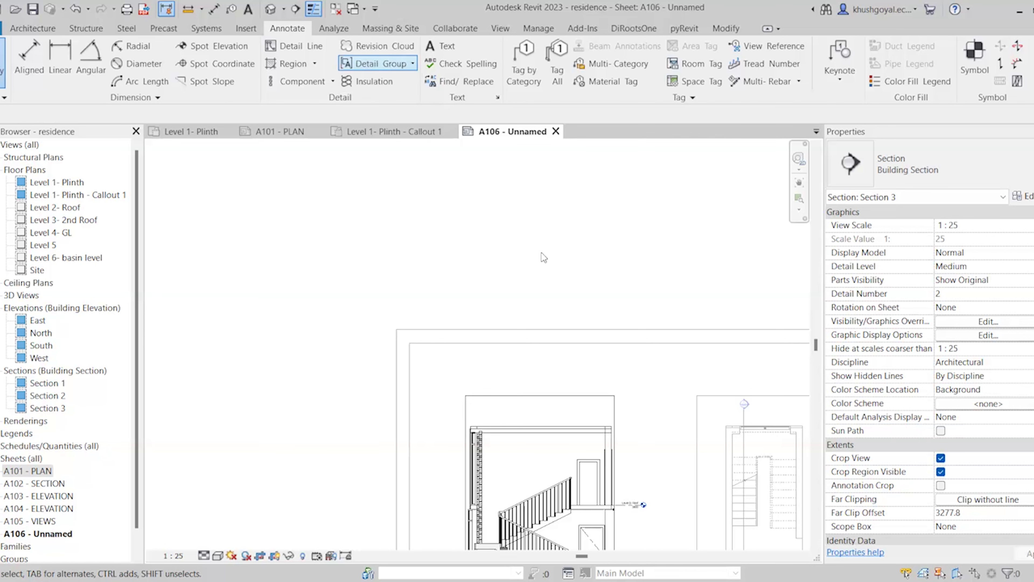
{"action": "scroll", "coordinate": [542, 489], "scroll_direction": "up", "scroll_amount": 6}
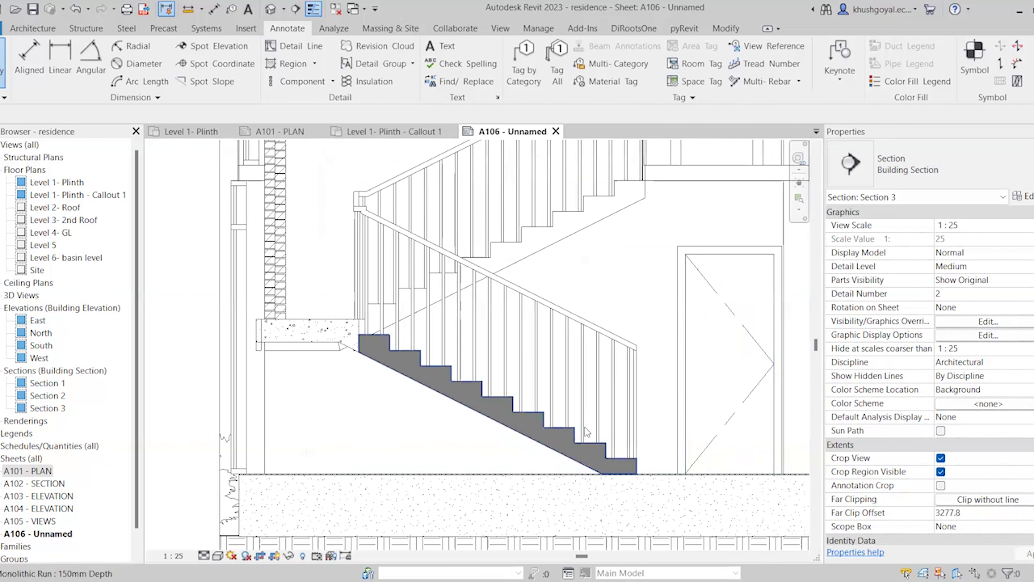
{"action": "scroll", "coordinate": [587, 431], "scroll_direction": "up", "scroll_amount": 4}
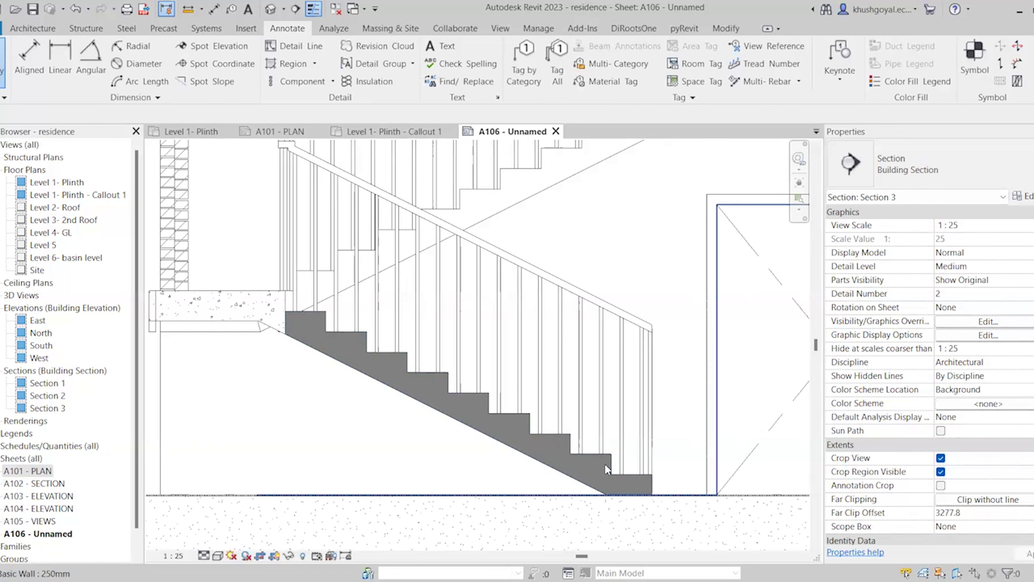
{"action": "scroll", "coordinate": [605, 464], "scroll_direction": "down", "scroll_amount": 2}
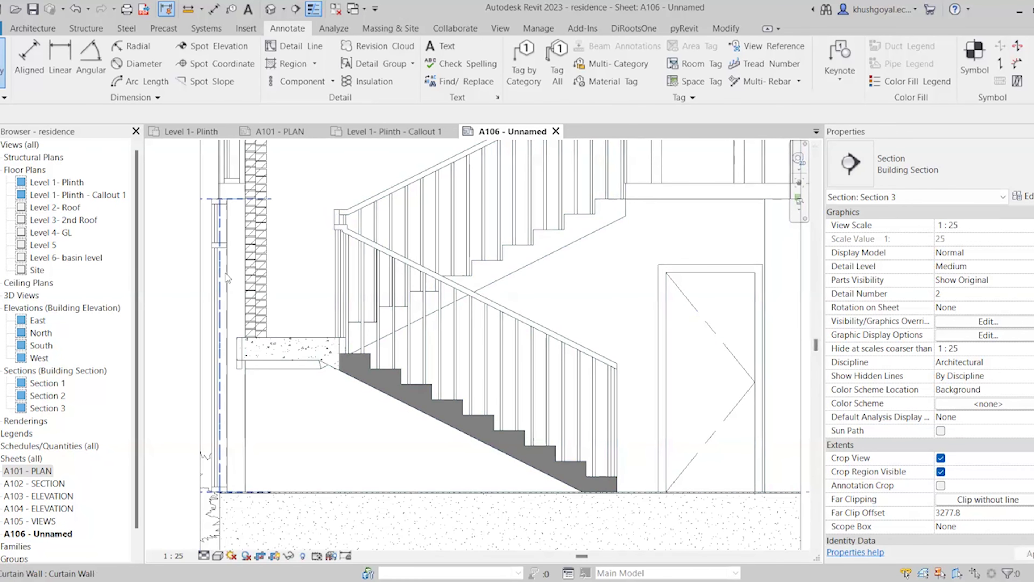
Place tread/riser numbers on the lower and upper stair flights
{"action": "left_click", "coordinate": [777, 64]}
{"action": "scroll", "coordinate": [532, 440], "scroll_direction": "up", "scroll_amount": 1}
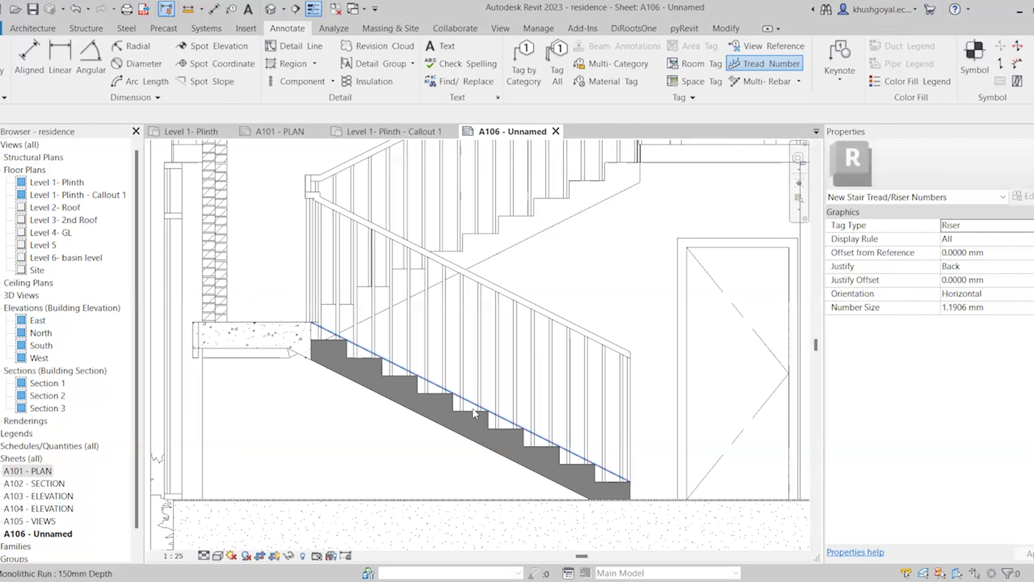
{"action": "left_click", "coordinate": [473, 409]}
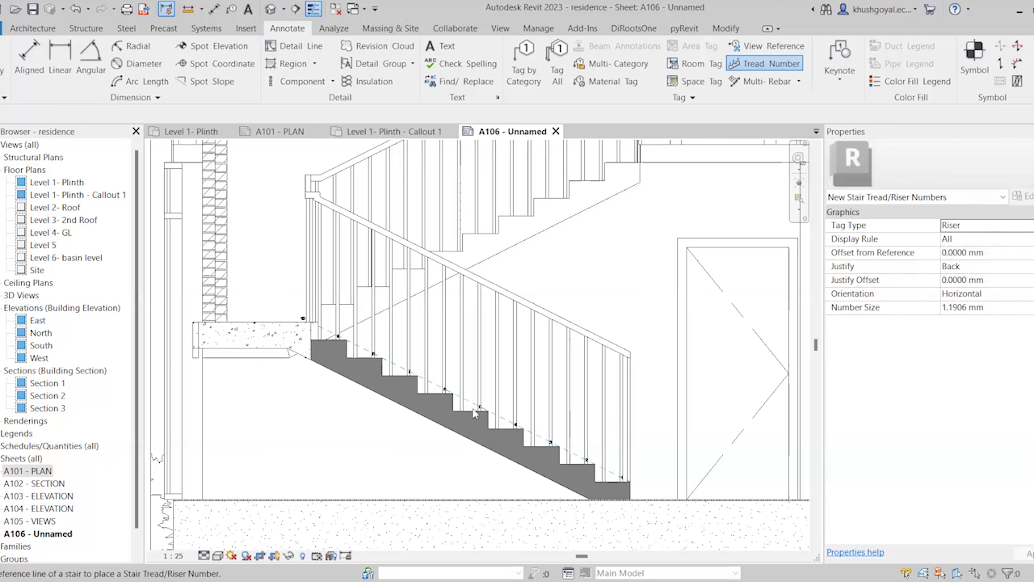
{"action": "left_click", "coordinate": [395, 287]}
{"action": "key", "text": "Escape"}
Give the lower flight's numbers Horizontal orientation, 3 mm size and 0.5 mm offset
{"action": "left_click", "coordinate": [400, 367]}
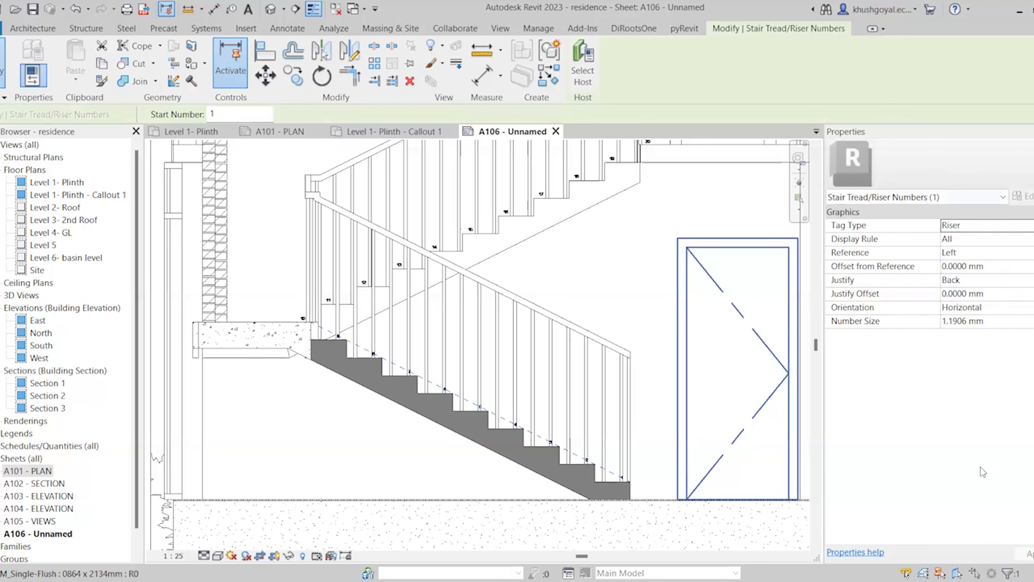
{"action": "left_click", "coordinate": [1018, 307]}
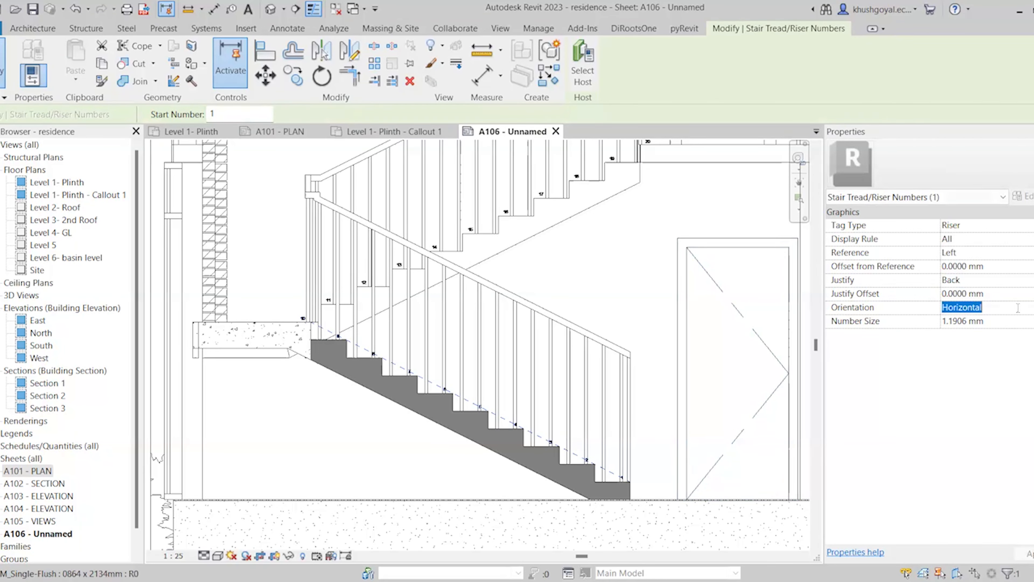
{"action": "left_click", "coordinate": [1032, 308]}
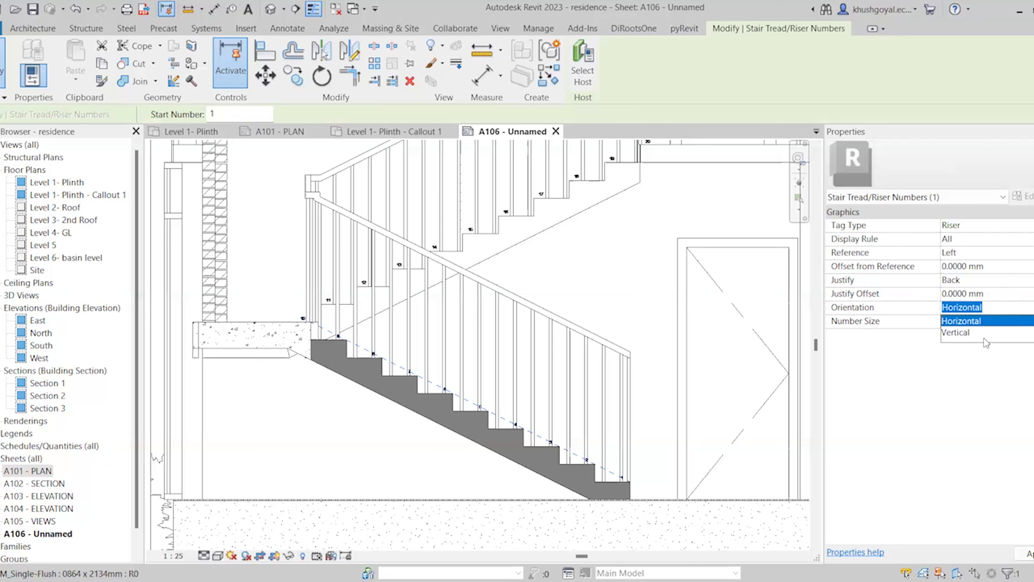
{"action": "left_click", "coordinate": [981, 333]}
{"action": "left_click", "coordinate": [1030, 308]}
{"action": "left_click", "coordinate": [985, 320]}
{"action": "left_click", "coordinate": [1010, 320]}
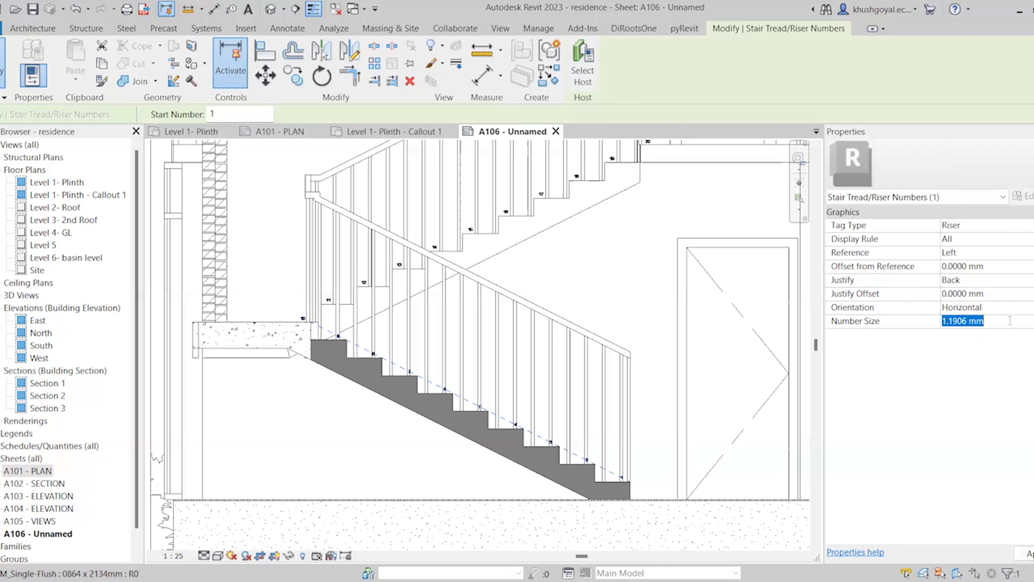
{"action": "type", "text": "3"}
{"action": "key", "text": "Return"}
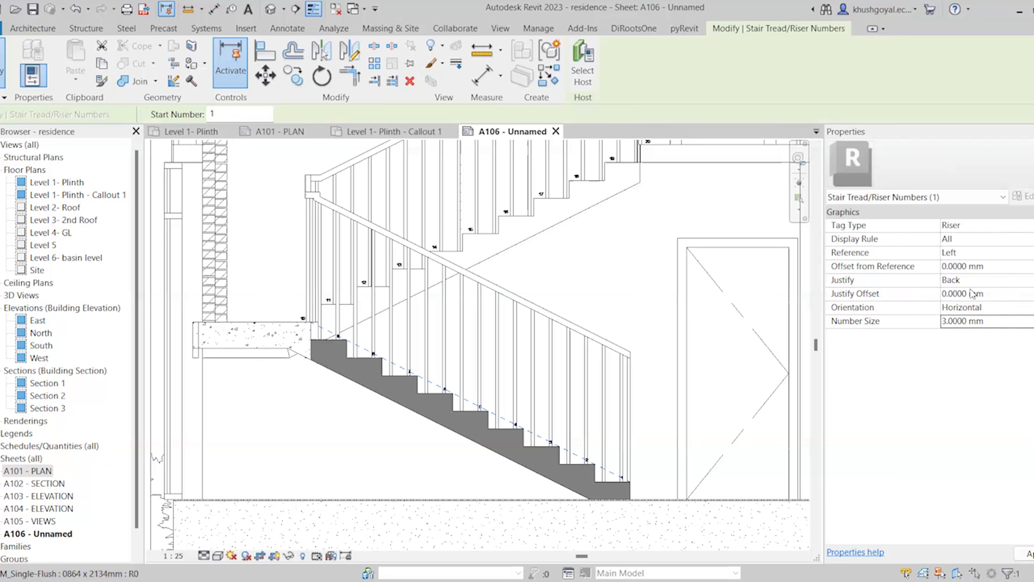
{"action": "left_click", "coordinate": [1004, 266]}
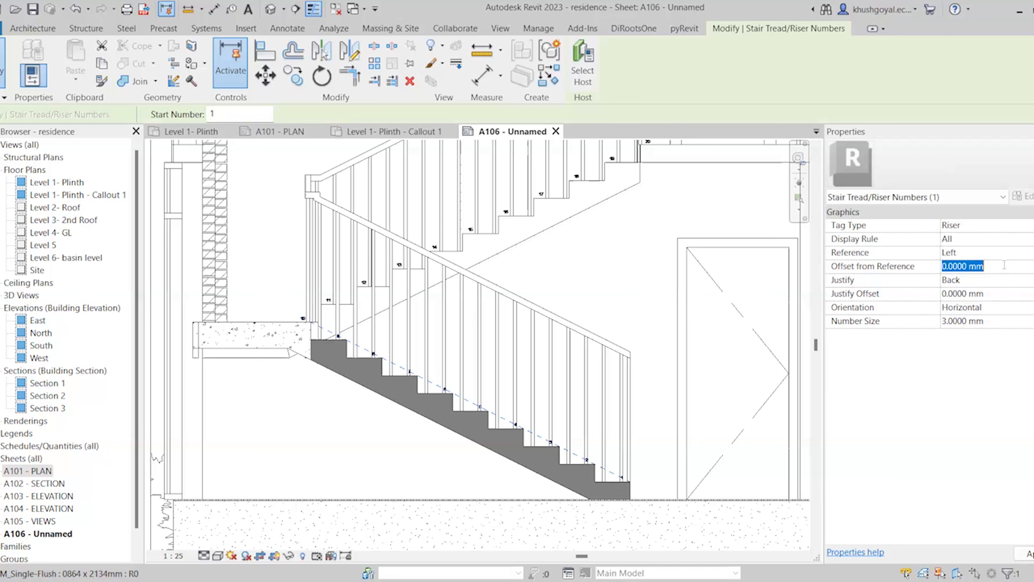
{"action": "type", "text": ".5"}
{"action": "key", "text": "Return"}
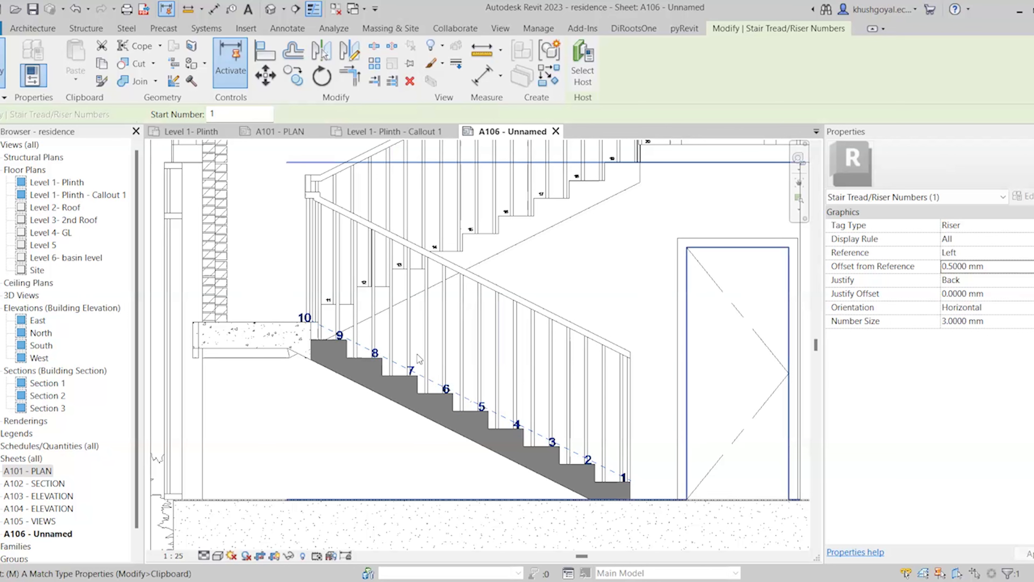
{"action": "key", "text": "Escape"}
Start Match Type Properties with MA, then cancel it
{"action": "key", "text": "m"}
{"action": "key", "text": "a"}
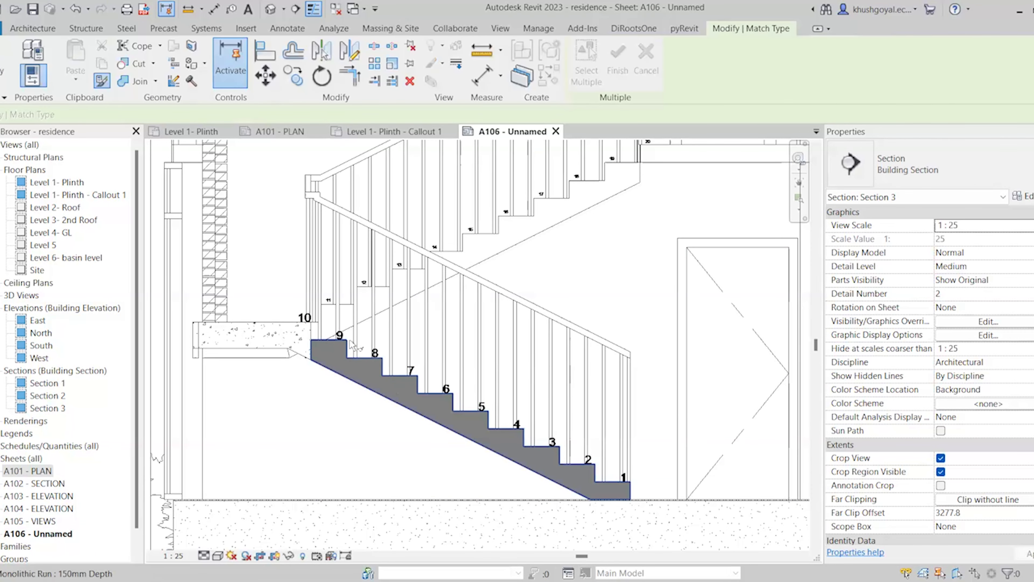
{"action": "scroll", "coordinate": [367, 354], "scroll_direction": "up", "scroll_amount": 3}
{"action": "key", "text": "Escape"}
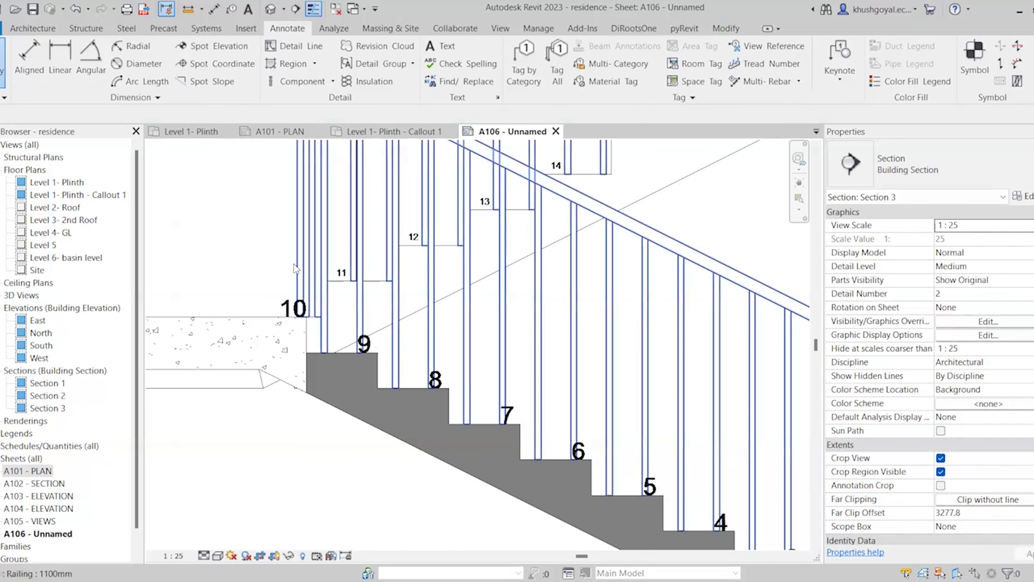
Set the upper flight's numbers to 3 mm, then delete the existing riser numbers
{"action": "scroll", "coordinate": [302, 367], "scroll_direction": "down", "scroll_amount": 2}
{"action": "left_click", "coordinate": [297, 359]}
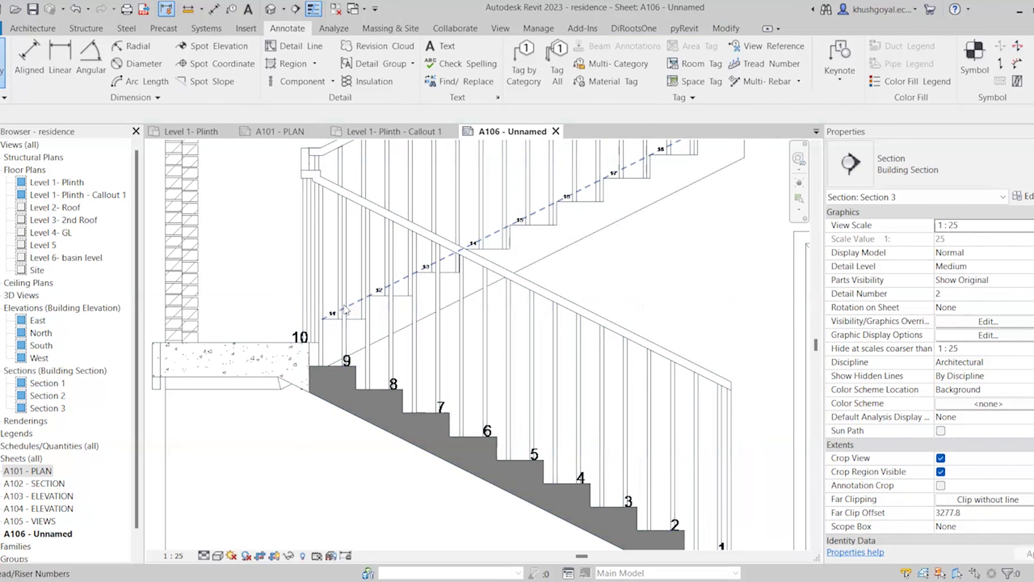
{"action": "left_click", "coordinate": [334, 313]}
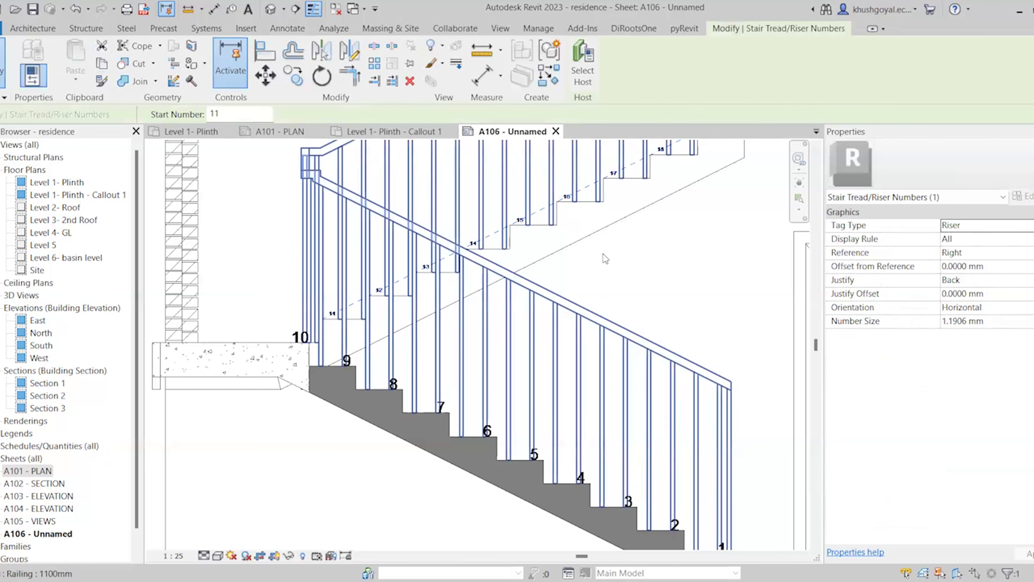
{"action": "left_click", "coordinate": [1004, 325]}
{"action": "type", "text": "3"}
{"action": "key", "text": "Return"}
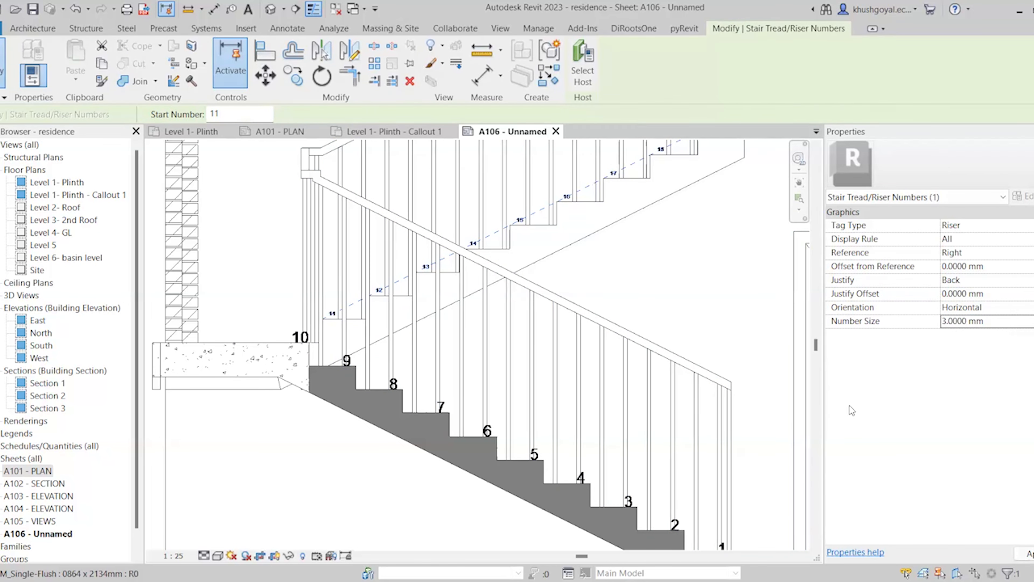
{"action": "scroll", "coordinate": [525, 408], "scroll_direction": "down", "scroll_amount": 4}
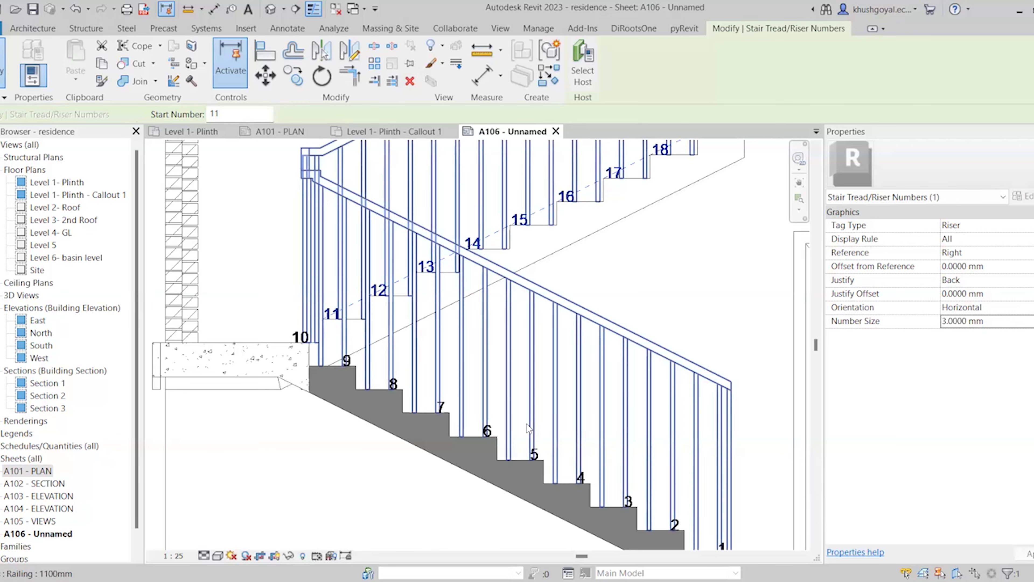
{"action": "scroll", "coordinate": [524, 369], "scroll_direction": "up", "scroll_amount": 4}
{"action": "key", "text": "Escape"}
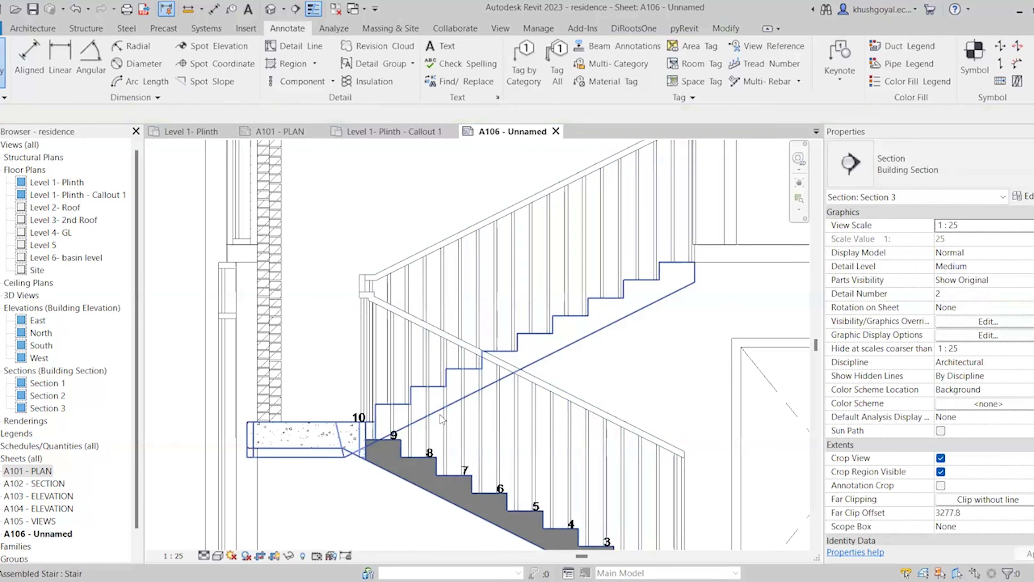
{"action": "left_click", "coordinate": [440, 452]}
{"action": "key", "text": "Delete"}
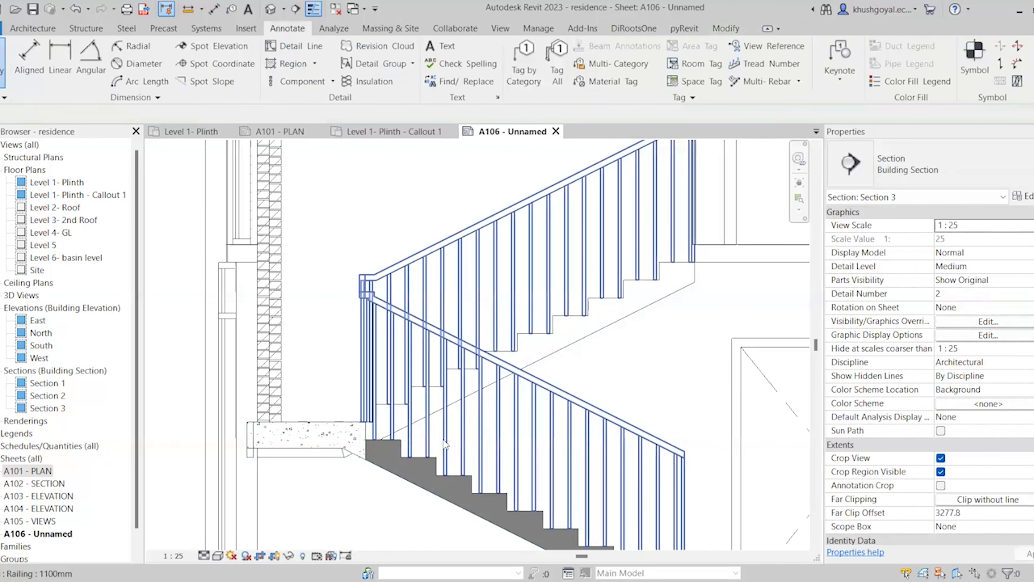
Re-place 3 mm tread numbers on both flights, numbering risers 1–20
{"action": "left_click", "coordinate": [765, 63]}
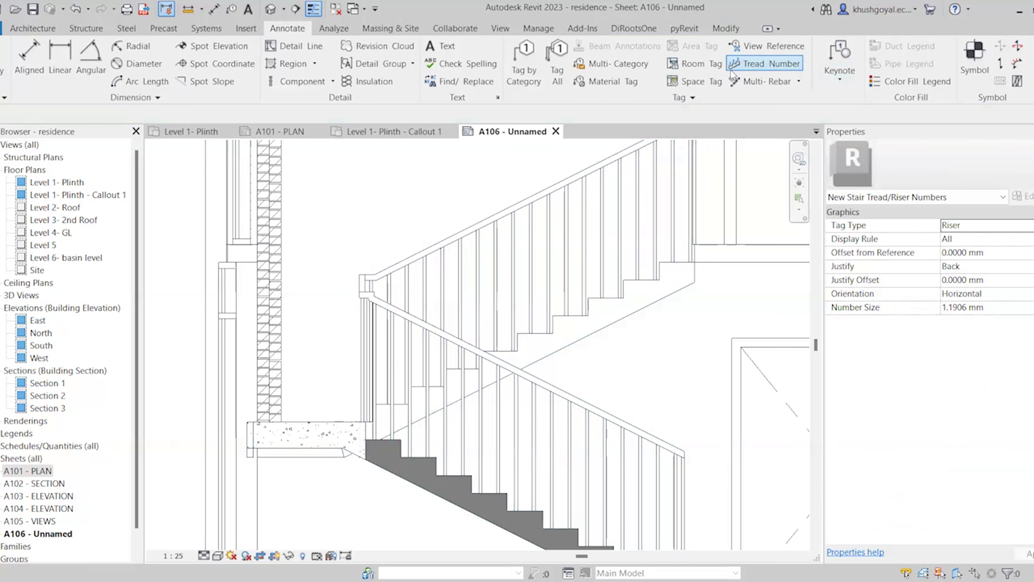
{"action": "scroll", "coordinate": [467, 297], "scroll_direction": "down", "scroll_amount": 1}
{"action": "scroll", "coordinate": [526, 453], "scroll_direction": "down", "scroll_amount": 2}
{"action": "scroll", "coordinate": [536, 406], "scroll_direction": "up", "scroll_amount": 1}
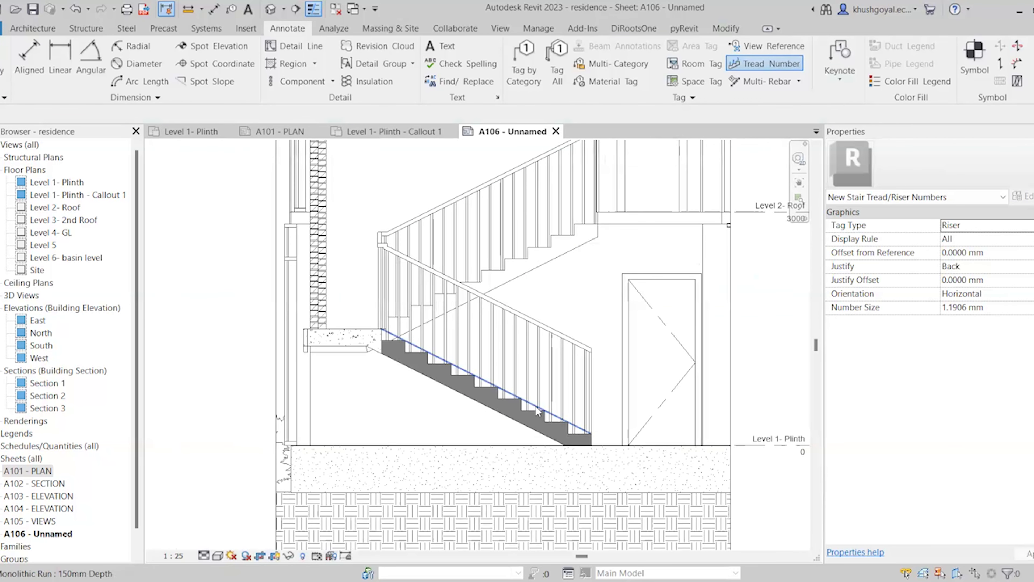
{"action": "left_click", "coordinate": [1004, 308]}
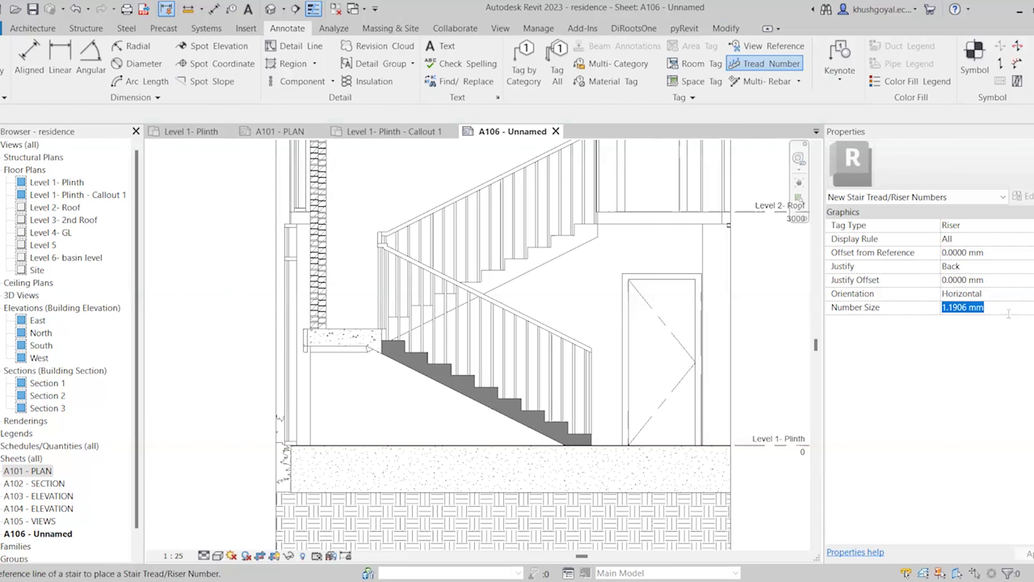
{"action": "type", "text": "3"}
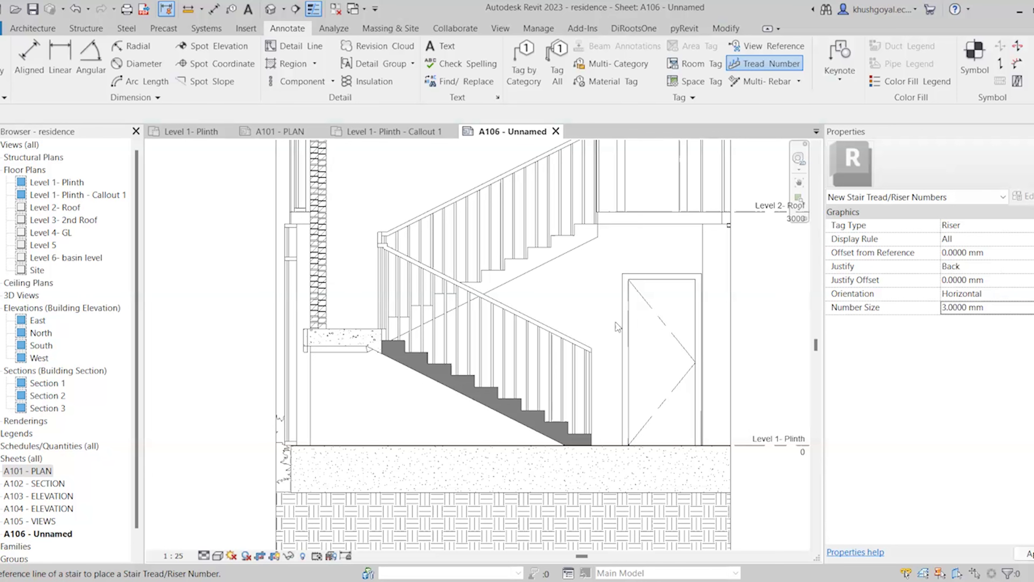
{"action": "left_click", "coordinate": [471, 378]}
{"action": "left_click", "coordinate": [459, 293]}
{"action": "scroll", "coordinate": [450, 333], "scroll_direction": "up", "scroll_amount": 1}
{"action": "scroll", "coordinate": [447, 326], "scroll_direction": "up", "scroll_amount": 1}
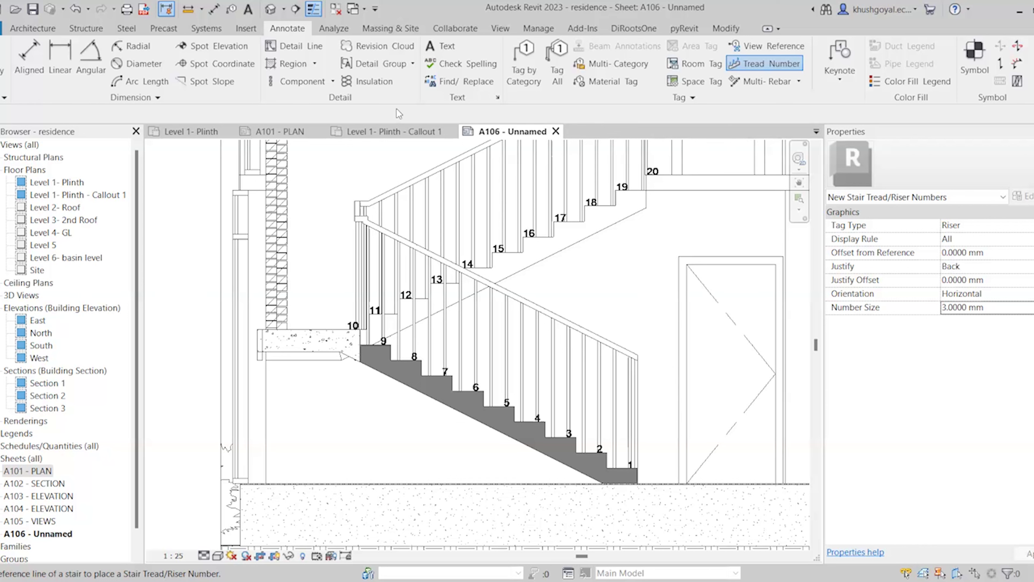
{"action": "scroll", "coordinate": [471, 370], "scroll_direction": "down", "scroll_amount": 2}
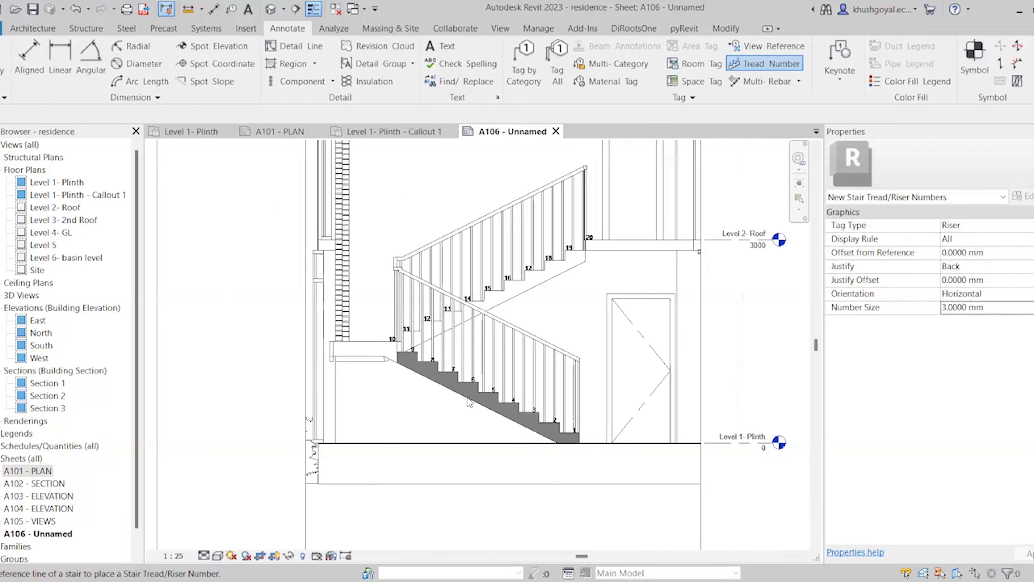
{"action": "scroll", "coordinate": [469, 401], "scroll_direction": "up", "scroll_amount": 2}
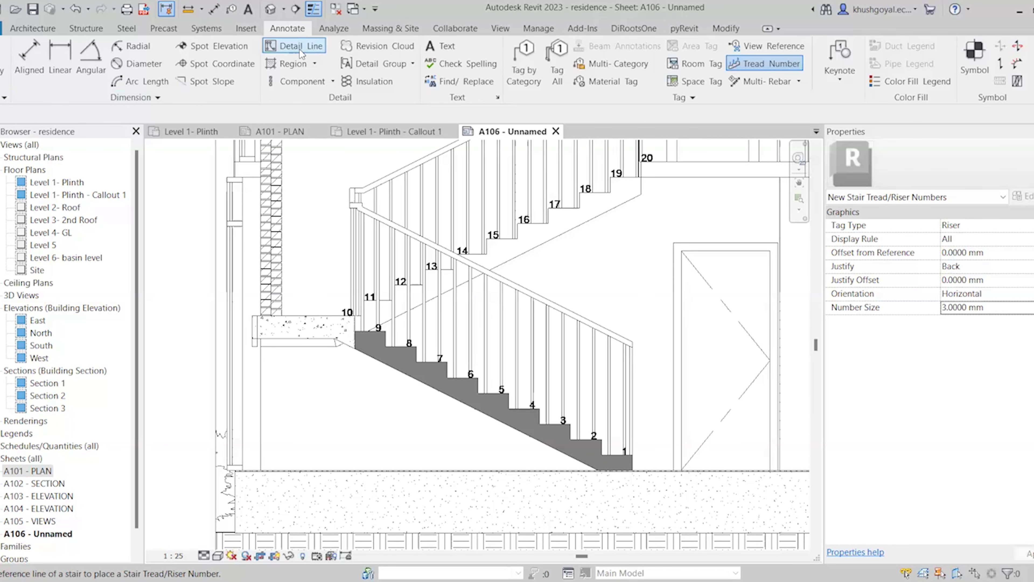
Draw a detail-line circle of radius 70 centred beside the first riser
{"action": "left_click", "coordinate": [300, 48]}
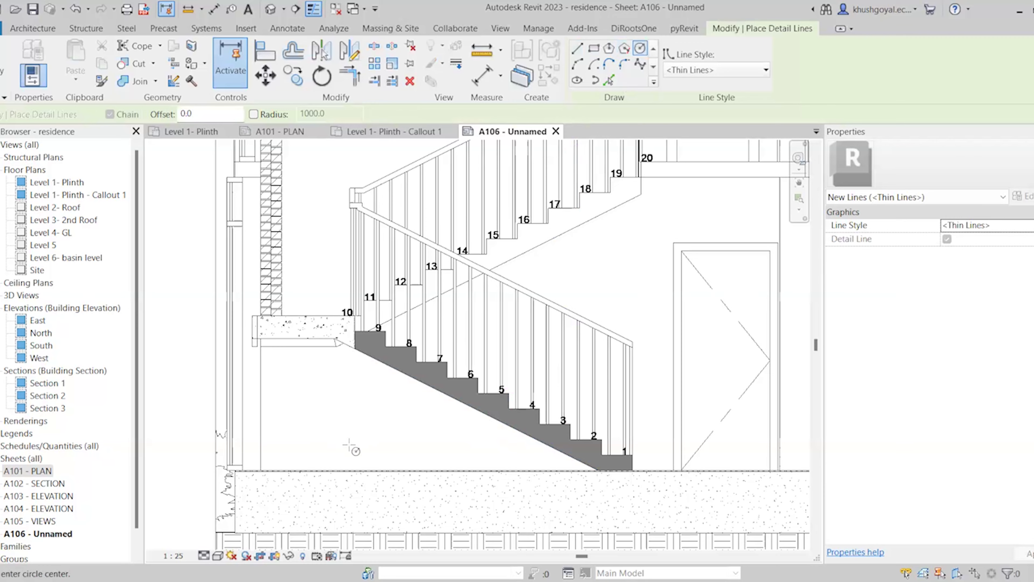
{"action": "scroll", "coordinate": [354, 442], "scroll_direction": "up", "scroll_amount": 2}
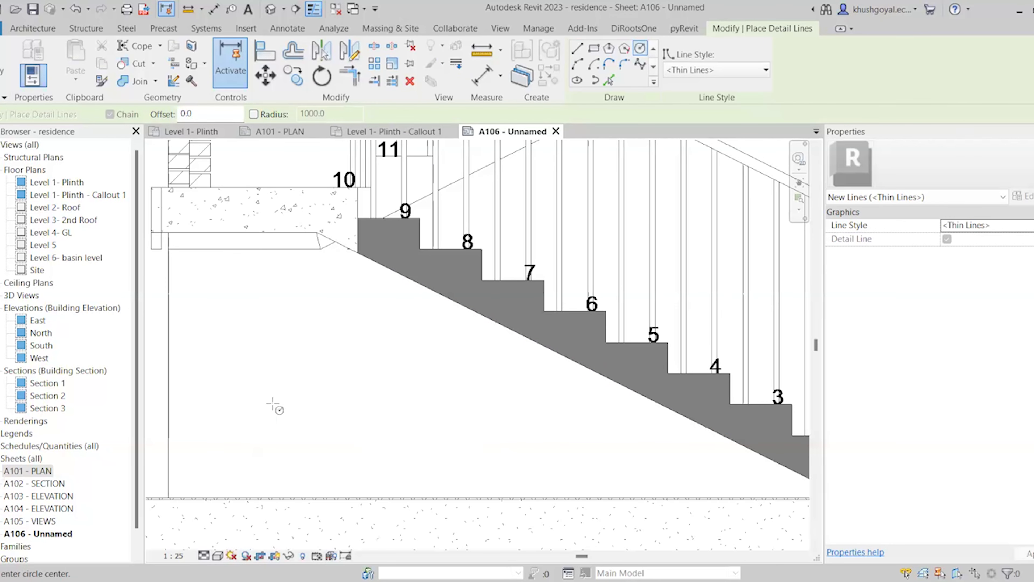
{"action": "scroll", "coordinate": [277, 404], "scroll_direction": "down", "scroll_amount": 2}
{"action": "scroll", "coordinate": [559, 422], "scroll_direction": "up", "scroll_amount": 3}
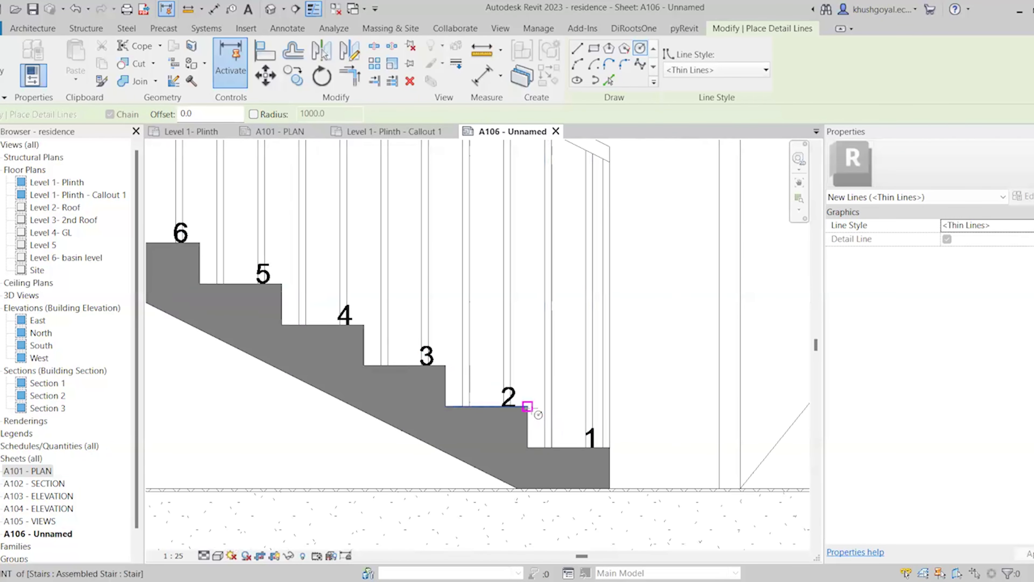
{"action": "scroll", "coordinate": [586, 408], "scroll_direction": "up", "scroll_amount": 3}
{"action": "left_click", "coordinate": [563, 408]}
{"action": "type", "text": "7"}
{"action": "key", "text": "Return"}
{"action": "key", "text": "Escape"}
{"action": "key", "text": "Escape"}
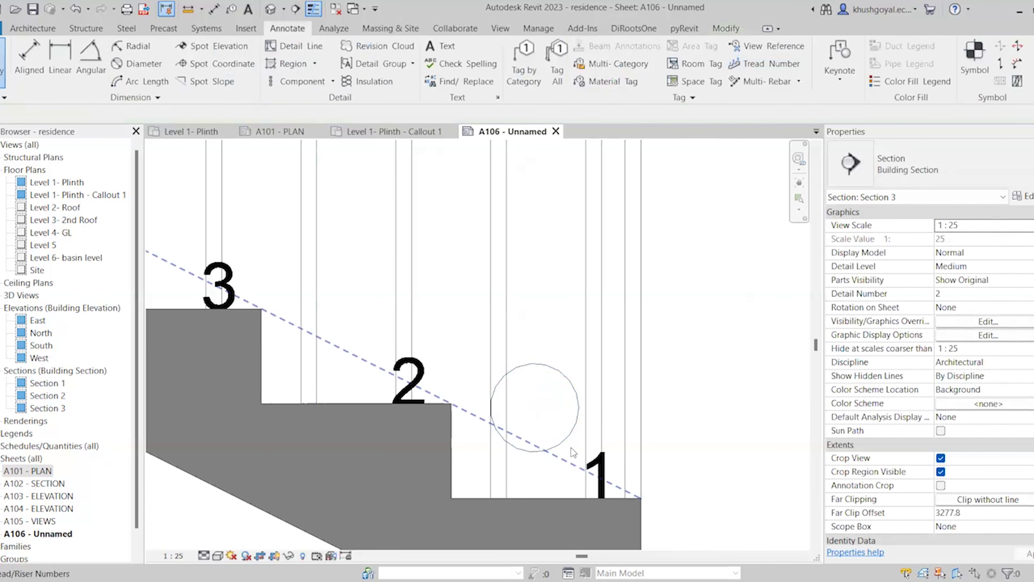
Add a text note '1' and drag it to the centre of the circle
{"action": "left_click", "coordinate": [448, 46]}
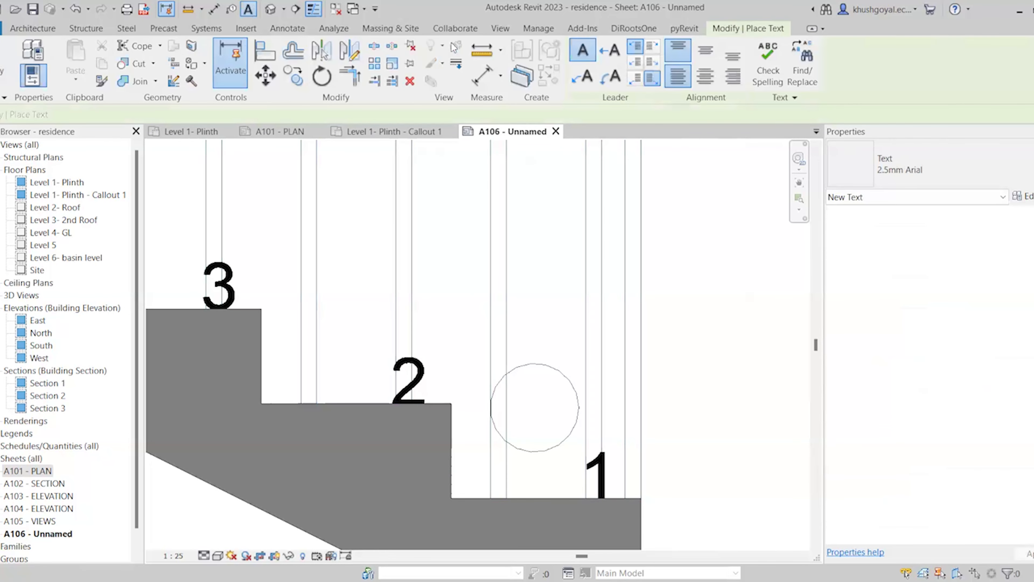
{"action": "left_click", "coordinate": [541, 411]}
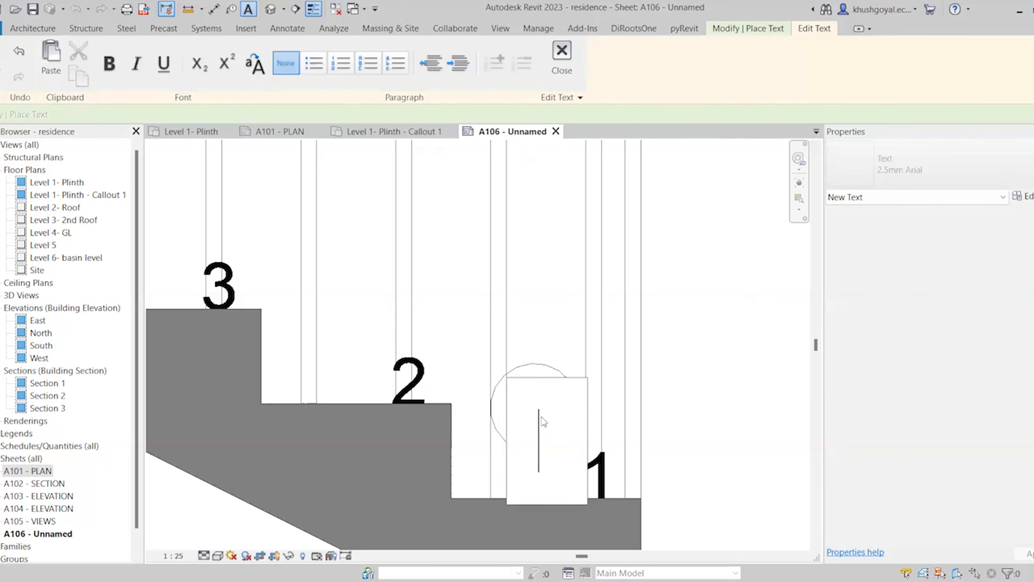
{"action": "type", "text": "1"}
{"action": "left_click", "coordinate": [610, 479]}
{"action": "key", "text": "Escape"}
{"action": "key", "text": "Escape"}
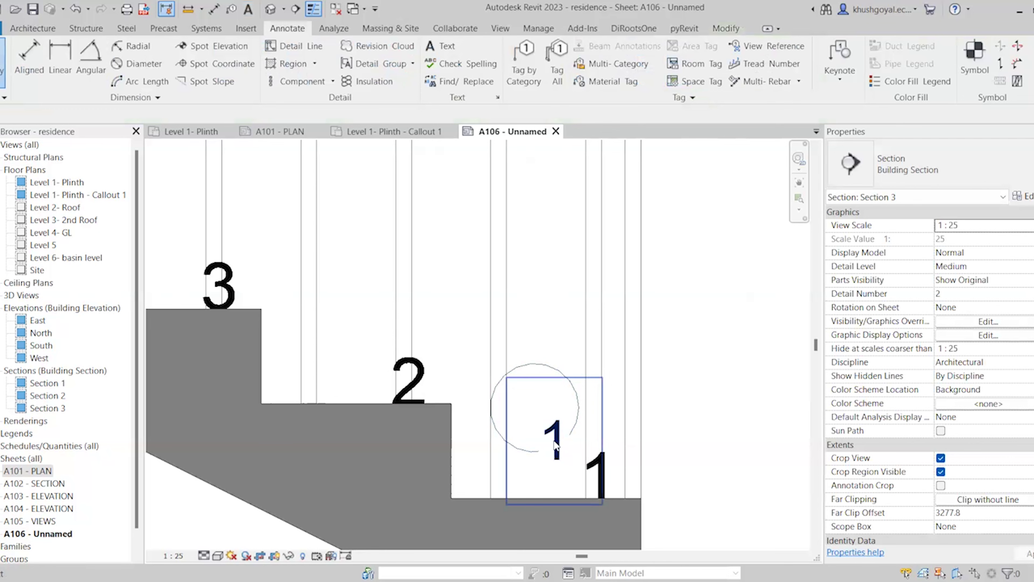
{"action": "left_click", "coordinate": [555, 442]}
{"action": "left_click_drag", "start_coordinate": [506, 377], "coordinate": [482, 347]}
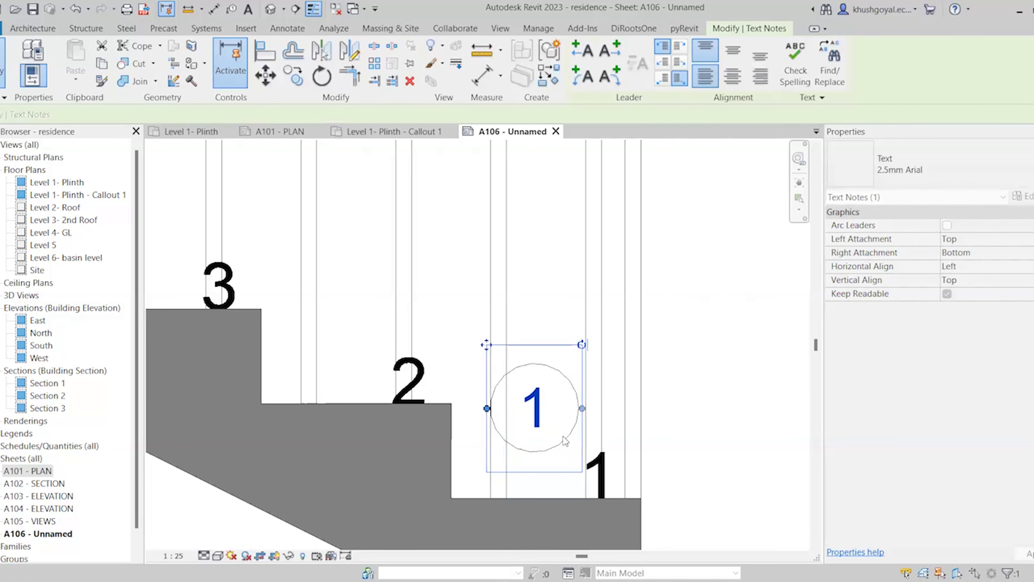
{"action": "left_click", "coordinate": [675, 449]}
Select both the '1' text note and the circle together
{"action": "scroll", "coordinate": [572, 383], "scroll_direction": "down", "scroll_amount": 2}
{"action": "key", "text": "Escape"}
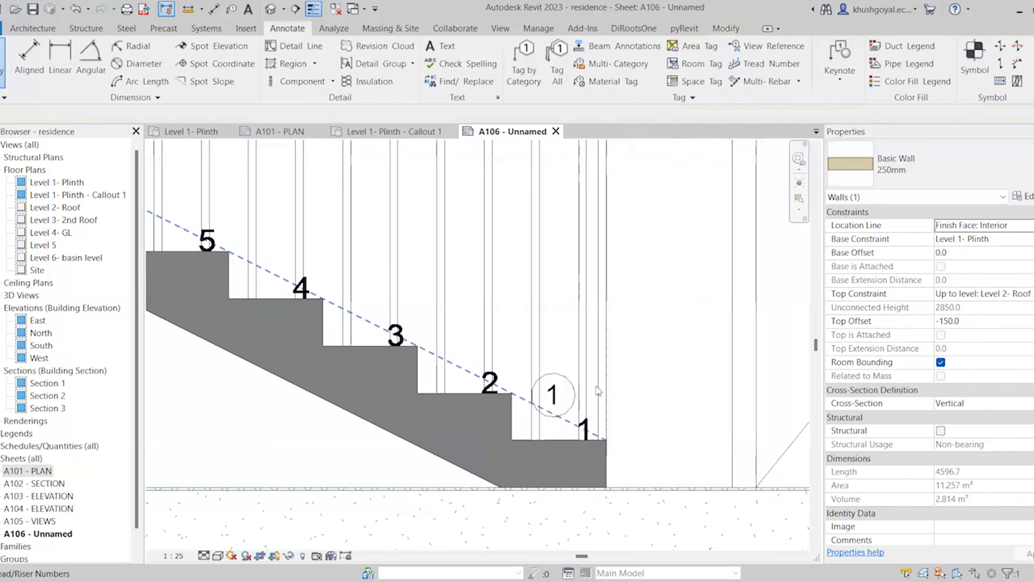
{"action": "scroll", "coordinate": [597, 391], "scroll_direction": "up", "scroll_amount": 1}
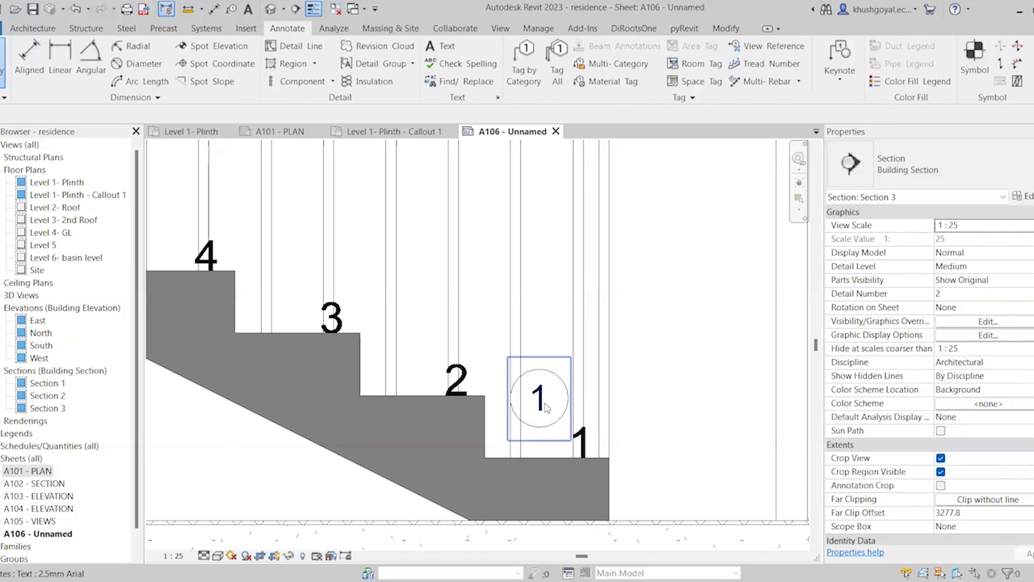
{"action": "scroll", "coordinate": [460, 403], "scroll_direction": "down", "scroll_amount": 2}
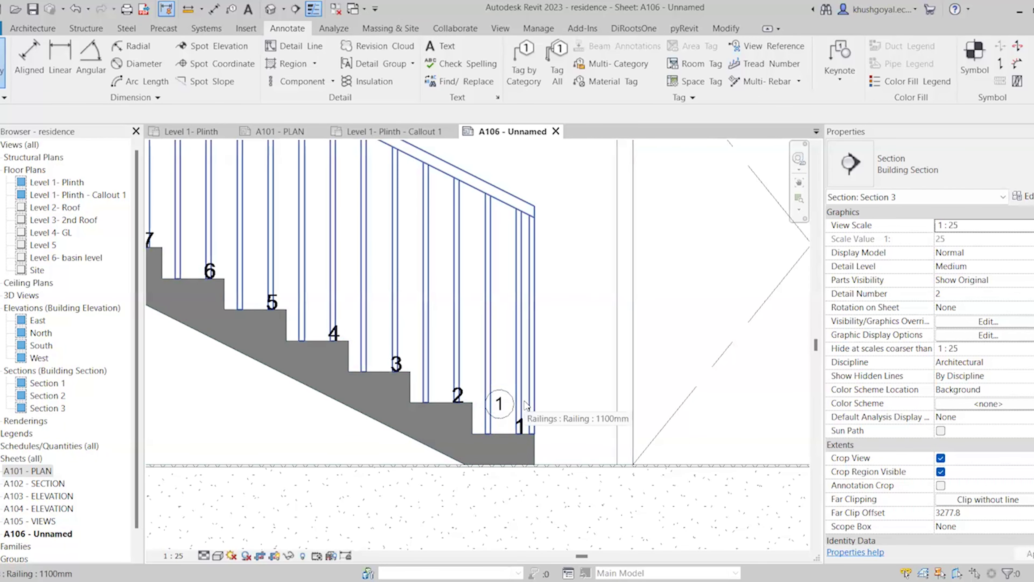
{"action": "scroll", "coordinate": [428, 420], "scroll_direction": "up", "scroll_amount": 2}
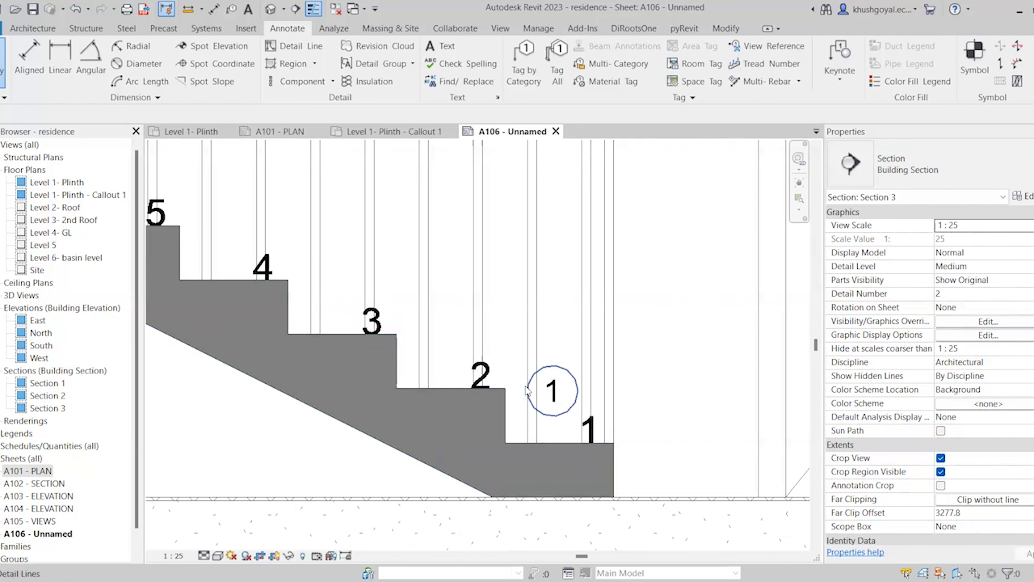
{"action": "left_click", "coordinate": [553, 390]}
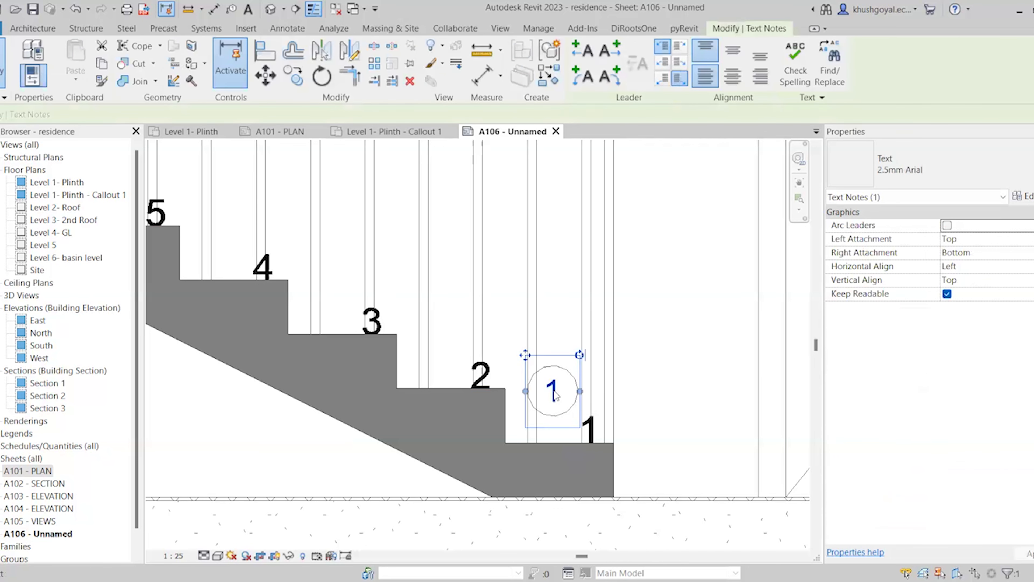
{"action": "left_click", "coordinate": [552, 368], "text": "ctrl"}
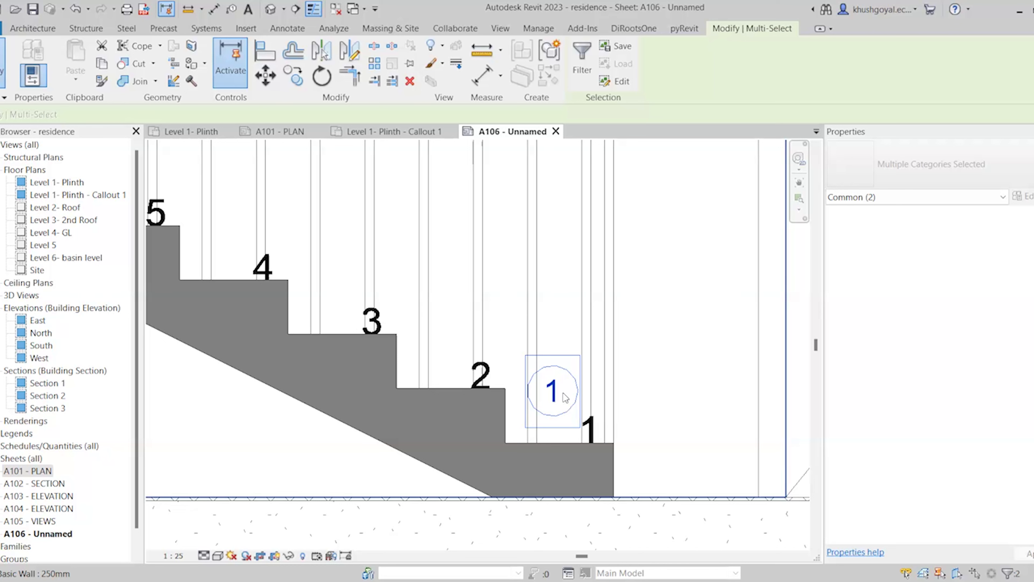
Create a detail group from the selected circle and its '1' text
{"action": "left_click", "coordinate": [556, 51]}
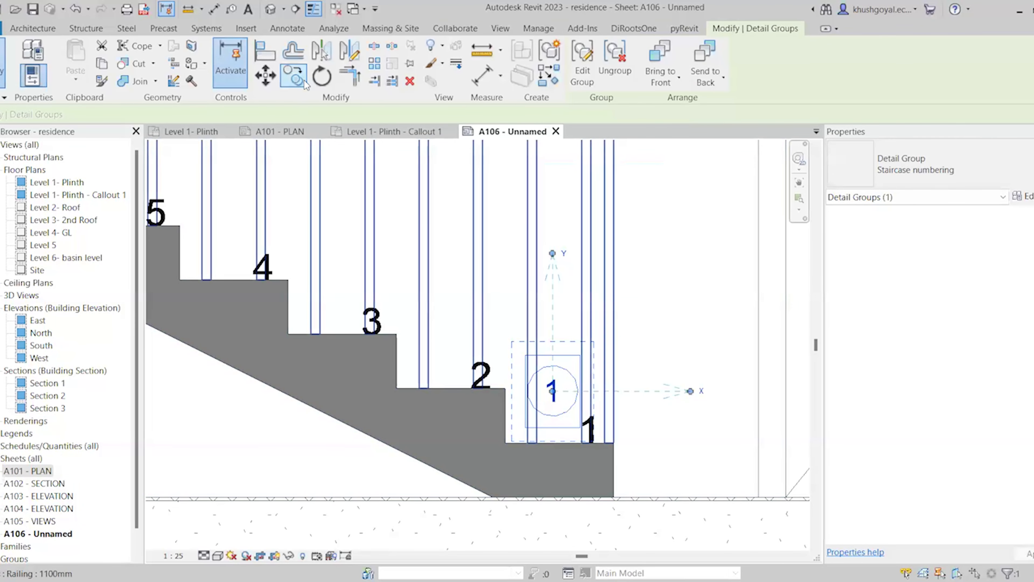
Copy the numbering group from step 2 to step 3 and between steps 3 and 4
{"action": "left_click", "coordinate": [304, 79]}
{"action": "left_click", "coordinate": [505, 388]}
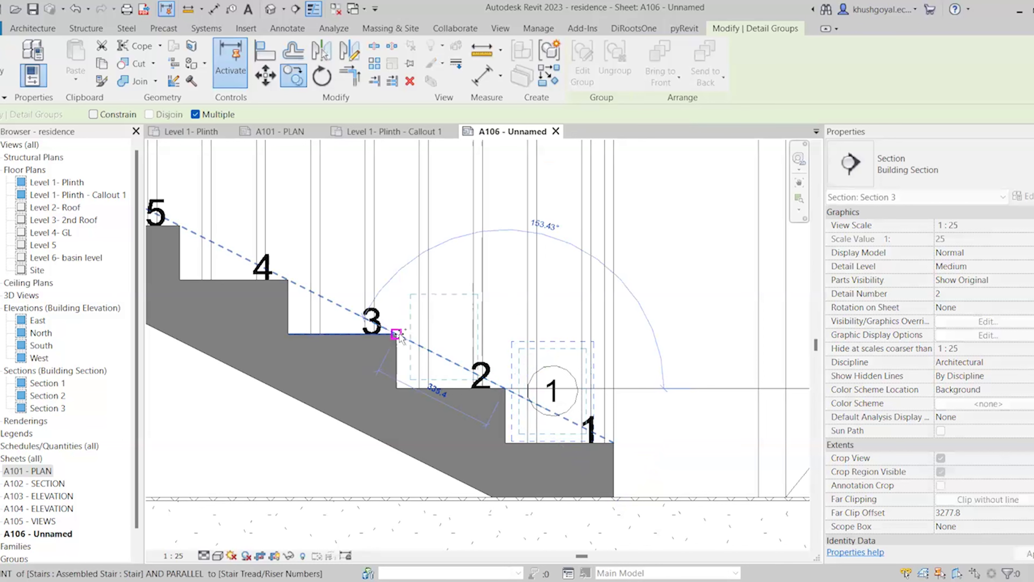
{"action": "left_click", "coordinate": [395, 333]}
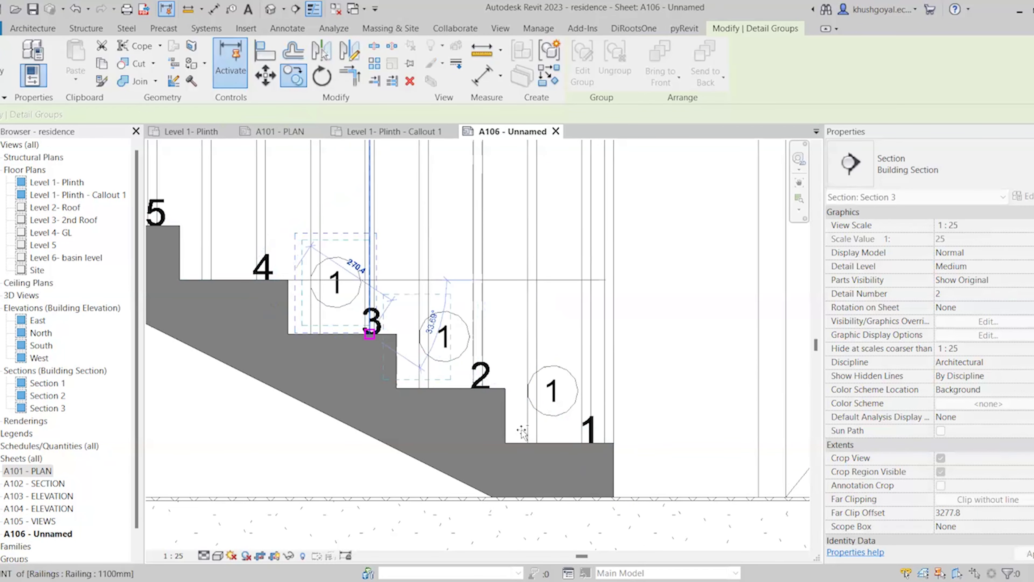
{"action": "scroll", "coordinate": [522, 431], "scroll_direction": "down", "scroll_amount": 2}
{"action": "scroll", "coordinate": [402, 338], "scroll_direction": "up", "scroll_amount": 1}
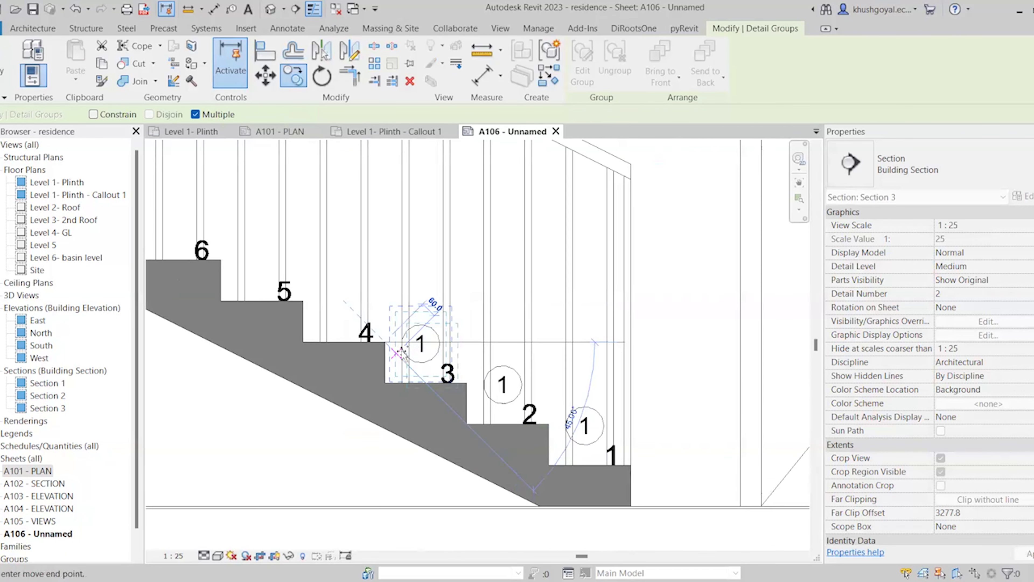
{"action": "left_click", "coordinate": [440, 370]}
{"action": "scroll", "coordinate": [613, 431], "scroll_direction": "down", "scroll_amount": 2}
{"action": "key", "text": "Escape"}
{"action": "key", "text": "Escape"}
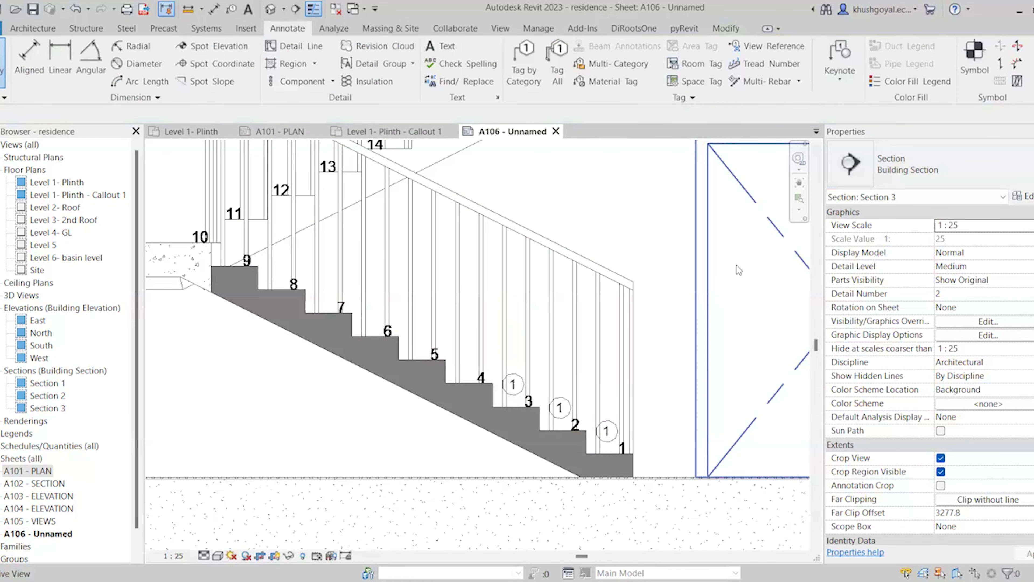
Place another Staircase numbering detail group and nudge it onto the tread beside step 4
{"action": "left_click", "coordinate": [412, 64]}
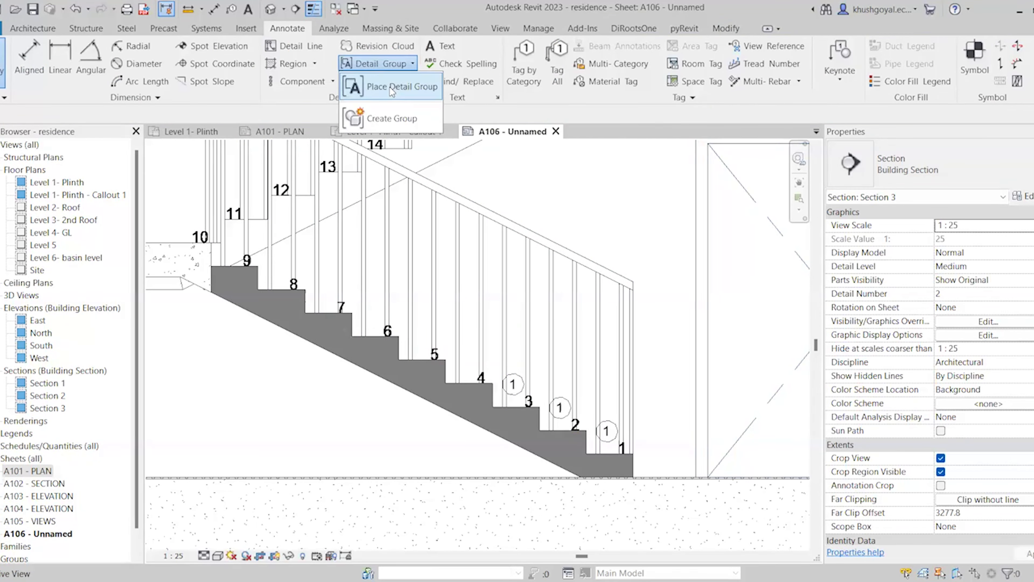
{"action": "left_click", "coordinate": [391, 88]}
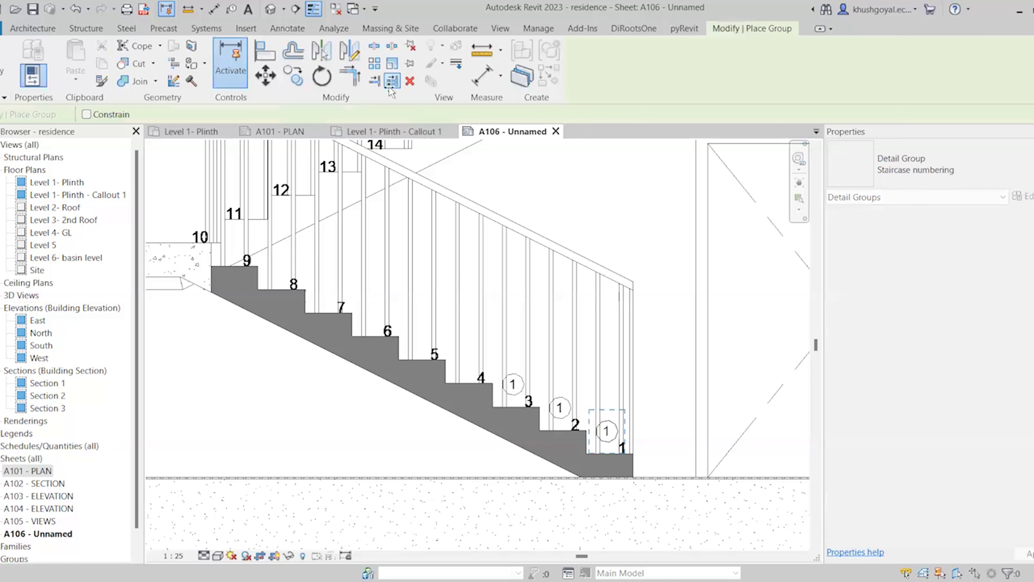
{"action": "scroll", "coordinate": [472, 357], "scroll_direction": "up", "scroll_amount": 2}
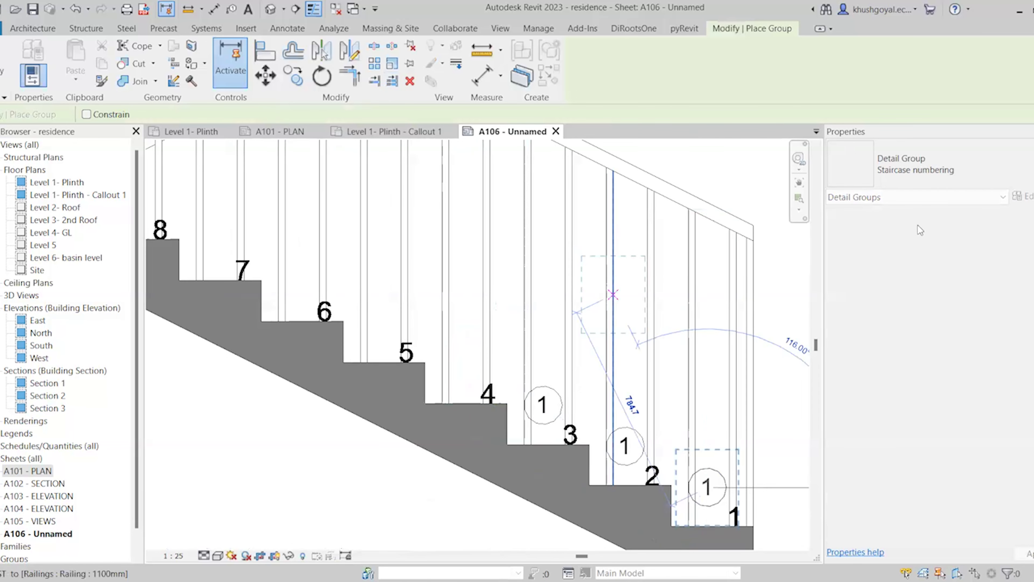
{"action": "left_click", "coordinate": [940, 172]}
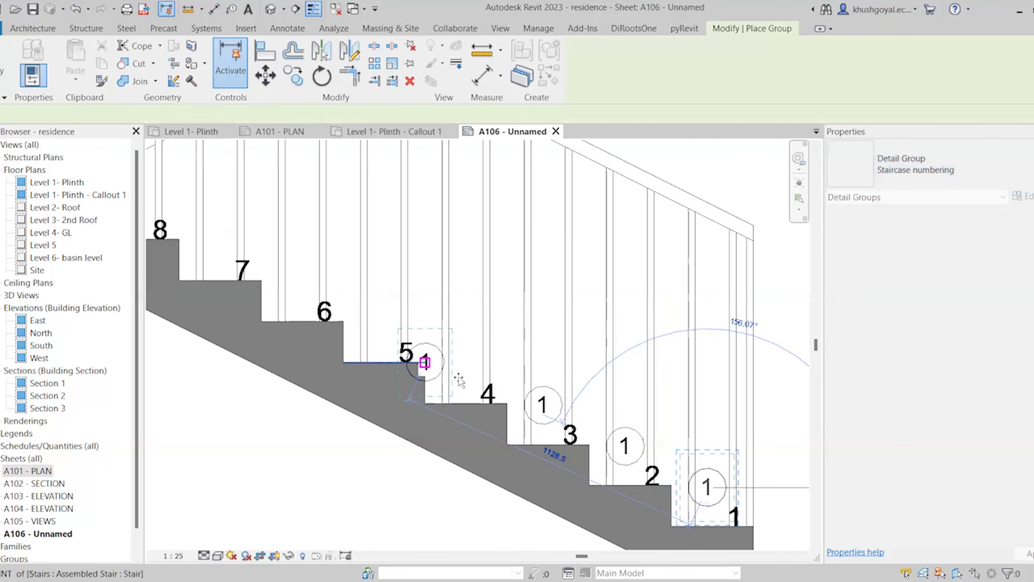
{"action": "scroll", "coordinate": [426, 362], "scroll_direction": "up", "scroll_amount": 3}
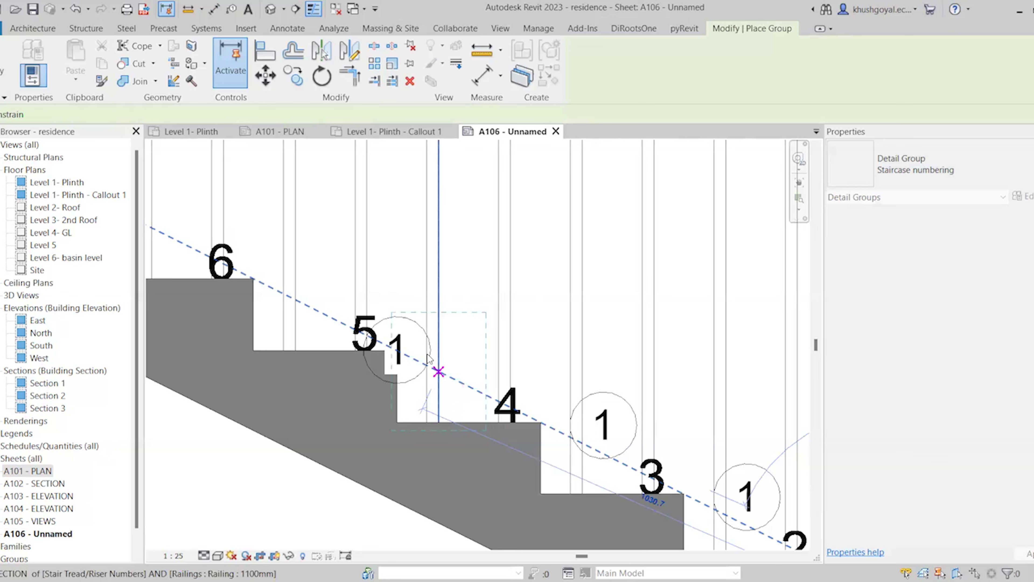
{"action": "scroll", "coordinate": [439, 373], "scroll_direction": "down", "scroll_amount": 3}
{"action": "left_click", "coordinate": [425, 362]}
{"action": "left_click_drag", "start_coordinate": [434, 343], "coordinate": [474, 345]}
{"action": "key", "text": "Escape"}
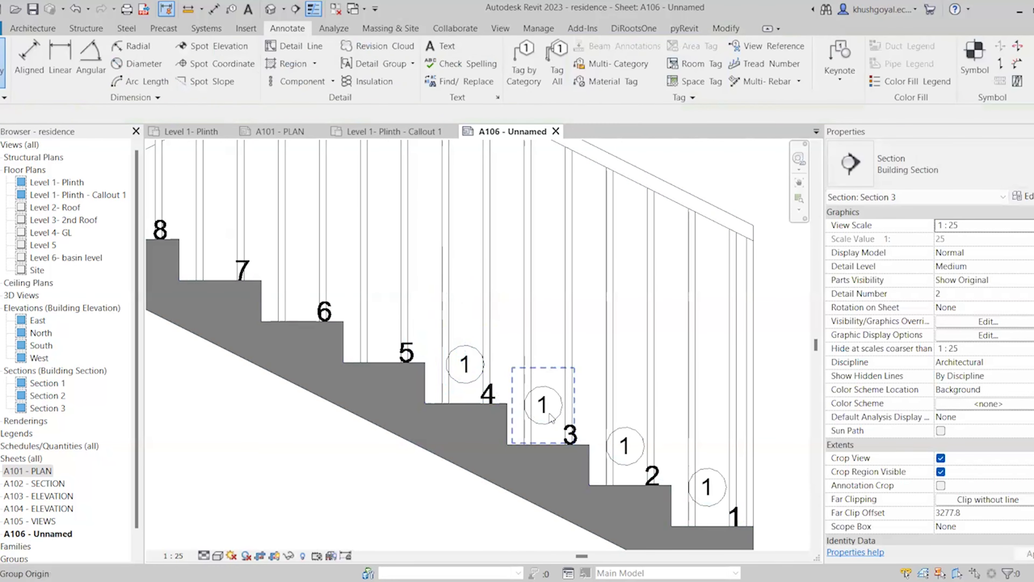
{"action": "left_click", "coordinate": [550, 418]}
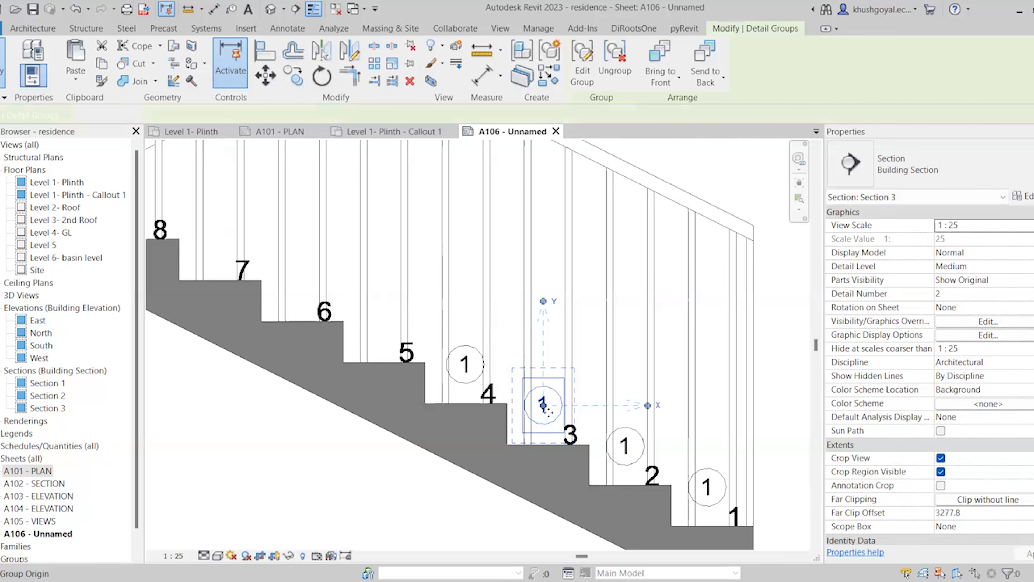
Drag the circled-1 Staircase numbering group down-right onto the tread between steps 2 and 3
{"action": "double_click", "coordinate": [545, 408]}
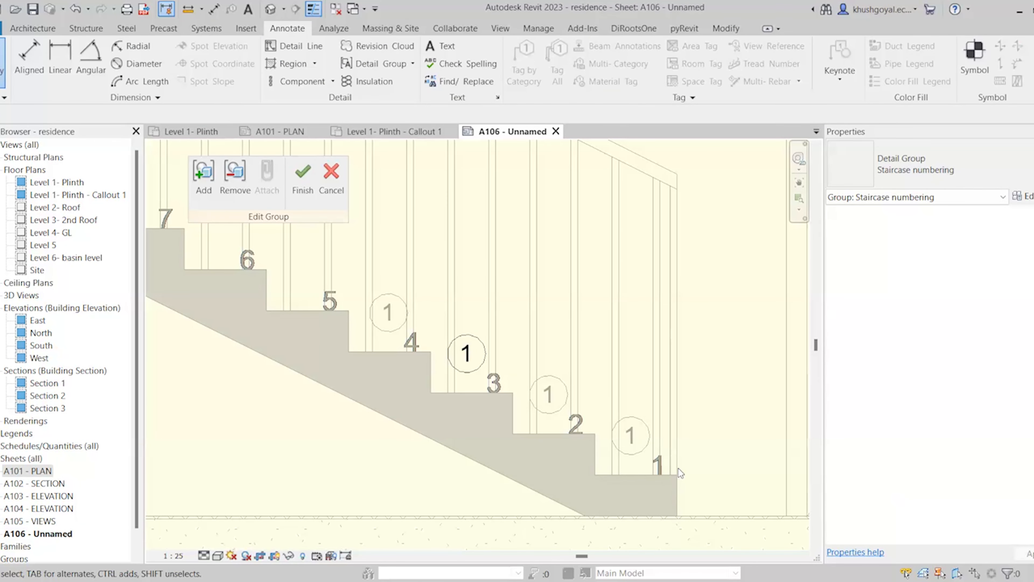
{"action": "left_click", "coordinate": [344, 186]}
{"action": "scroll", "coordinate": [468, 367], "scroll_direction": "up", "scroll_amount": 2}
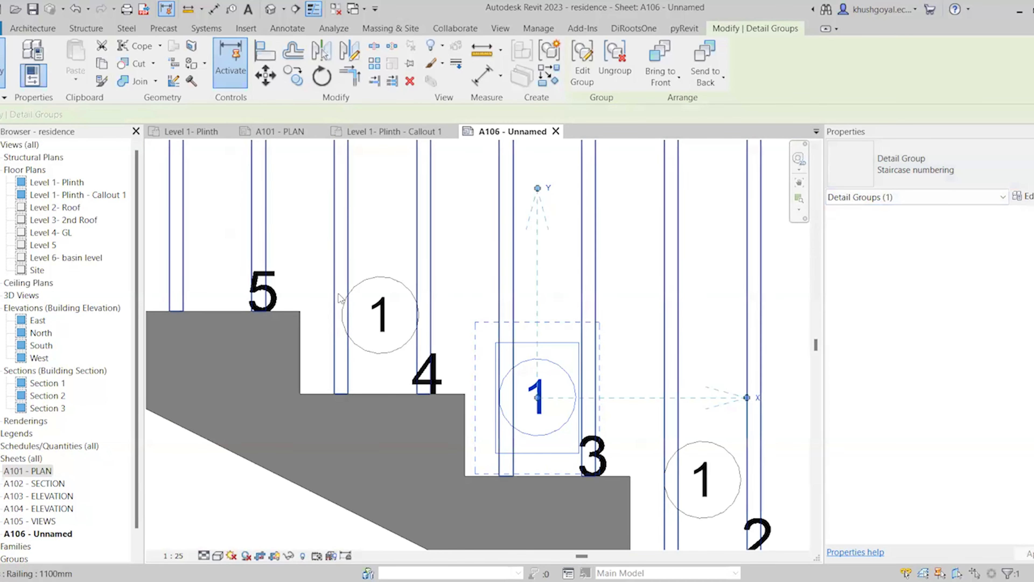
{"action": "scroll", "coordinate": [397, 448], "scroll_direction": "down", "scroll_amount": 1}
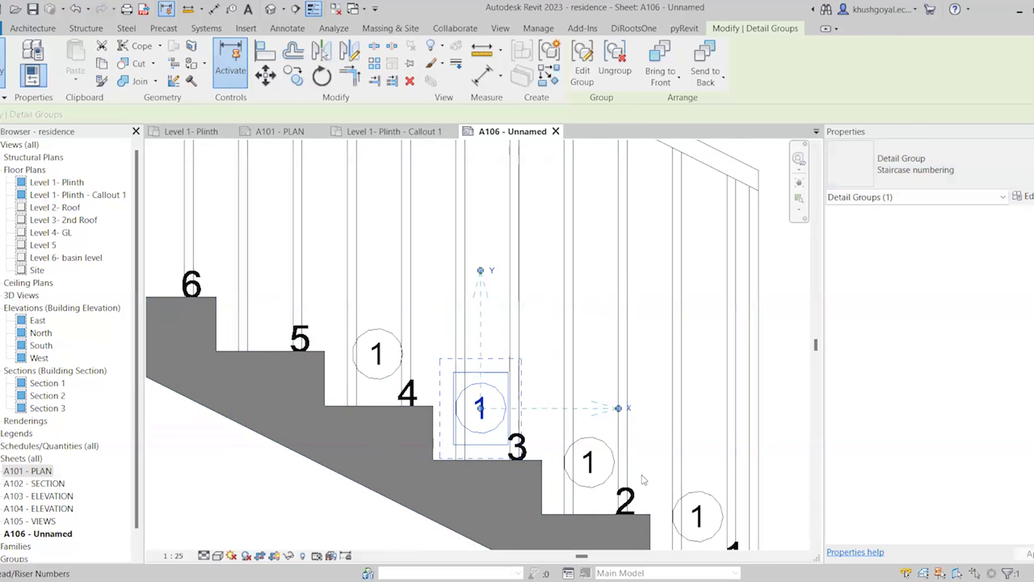
{"action": "scroll", "coordinate": [640, 474], "scroll_direction": "down", "scroll_amount": 2}
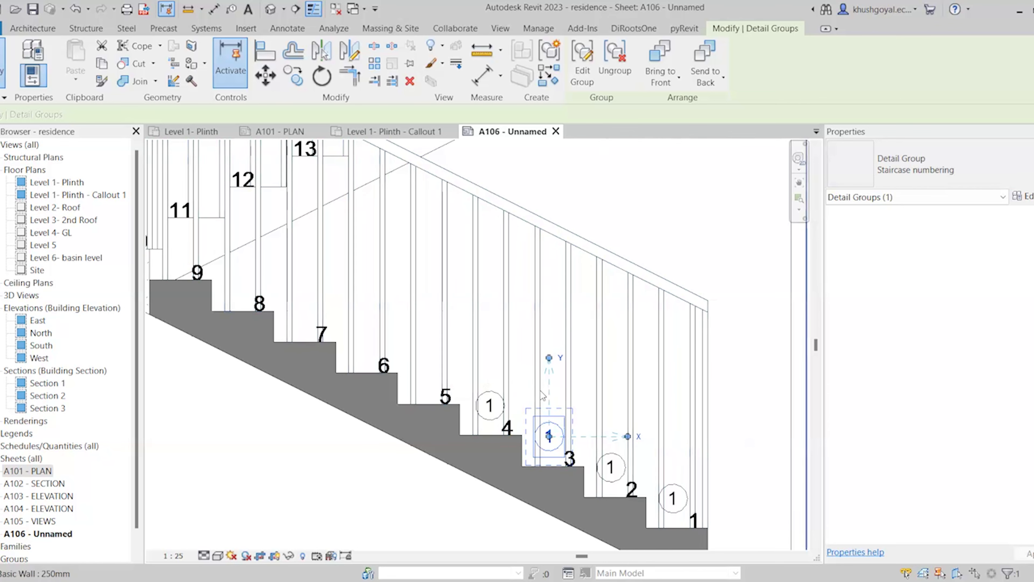
{"action": "scroll", "coordinate": [577, 453], "scroll_direction": "up", "scroll_amount": 2}
{"action": "left_click_drag", "start_coordinate": [576, 452], "coordinate": [670, 499]}
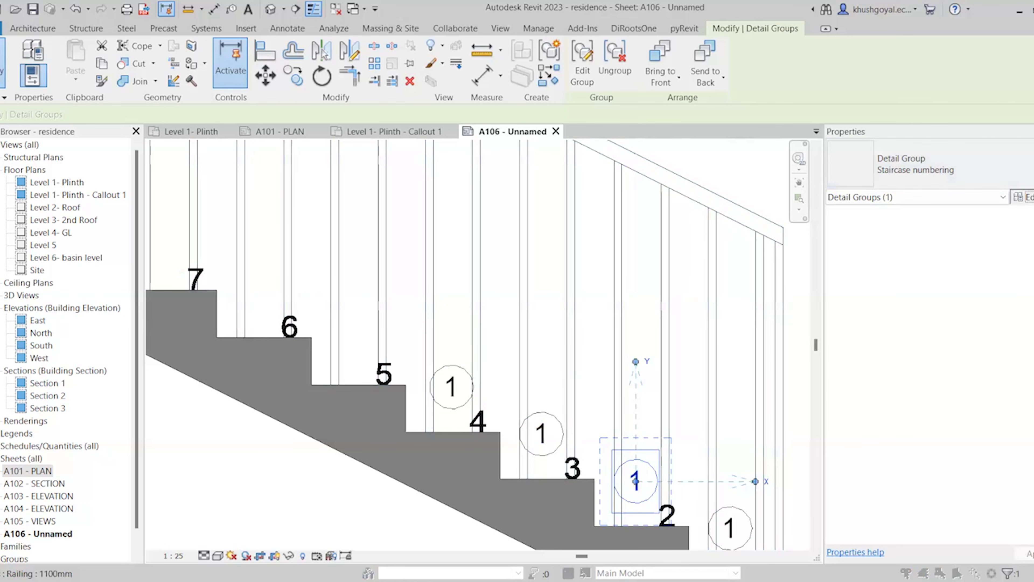
Duplicate the group type as 'Staircase numbering 2' and apply it
{"action": "left_click", "coordinate": [1022, 196]}
{"action": "left_click", "coordinate": [801, 131]}
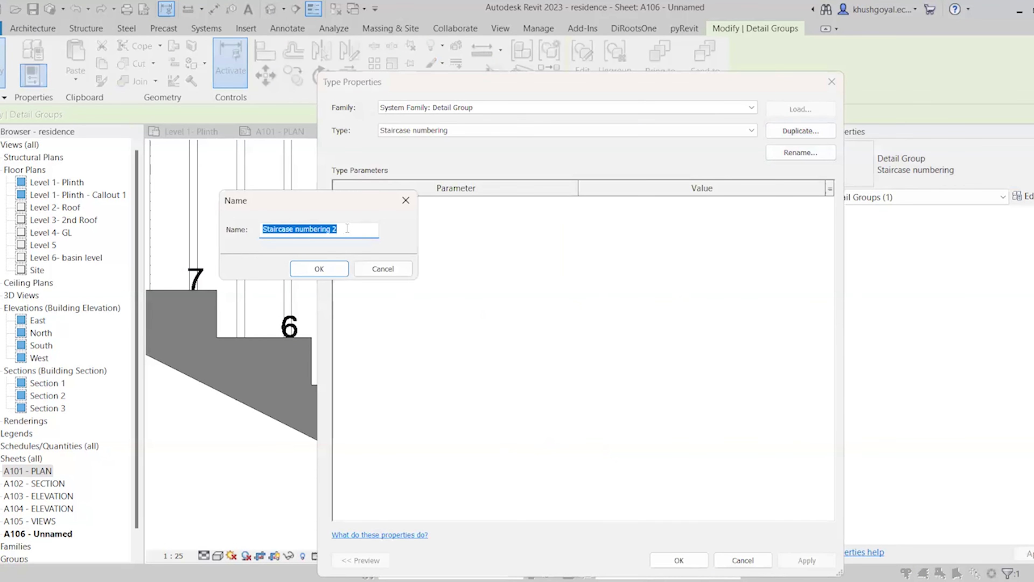
{"action": "left_click", "coordinate": [312, 269]}
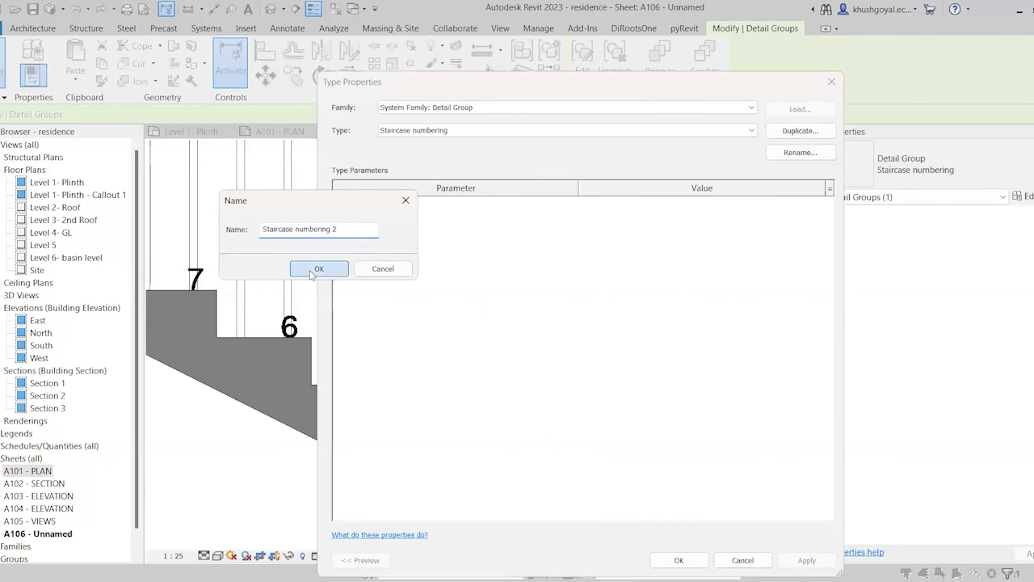
{"action": "left_click", "coordinate": [682, 558]}
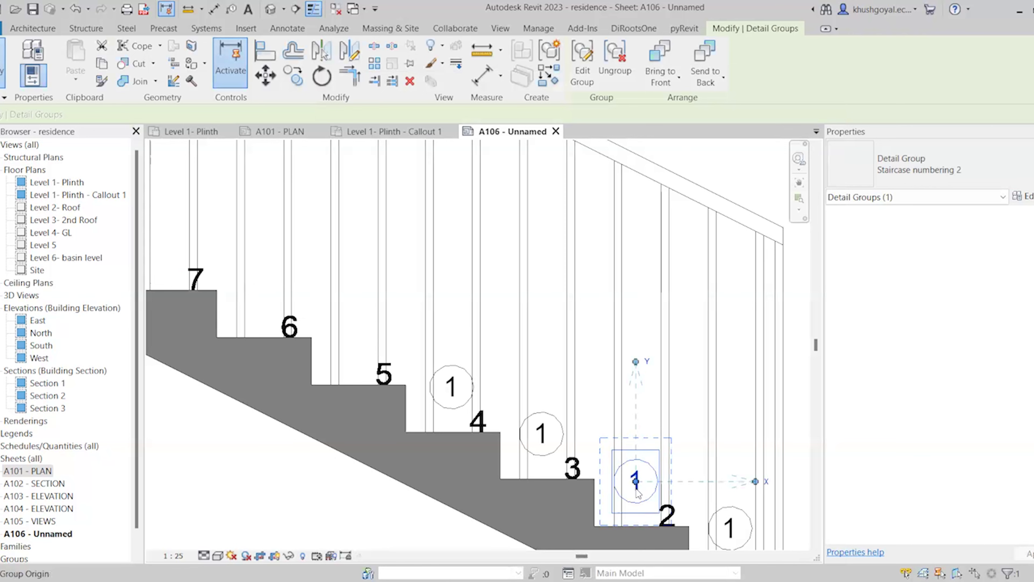
Change the group's circled number text from 1 to 2 and finish the group edit
{"action": "double_click", "coordinate": [637, 477]}
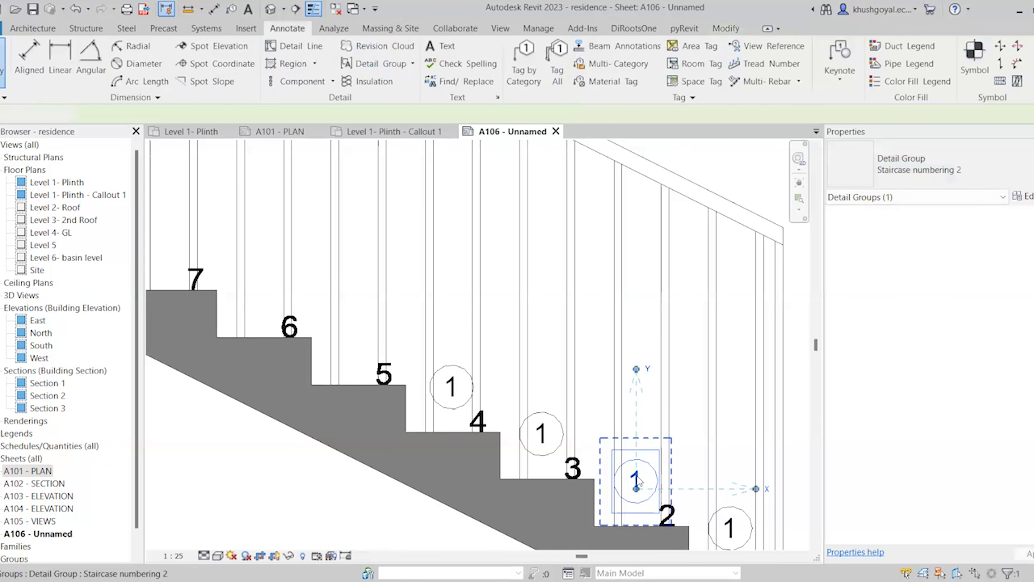
{"action": "double_click", "coordinate": [638, 475]}
{"action": "left_click_drag", "start_coordinate": [641, 480], "coordinate": [623, 484]}
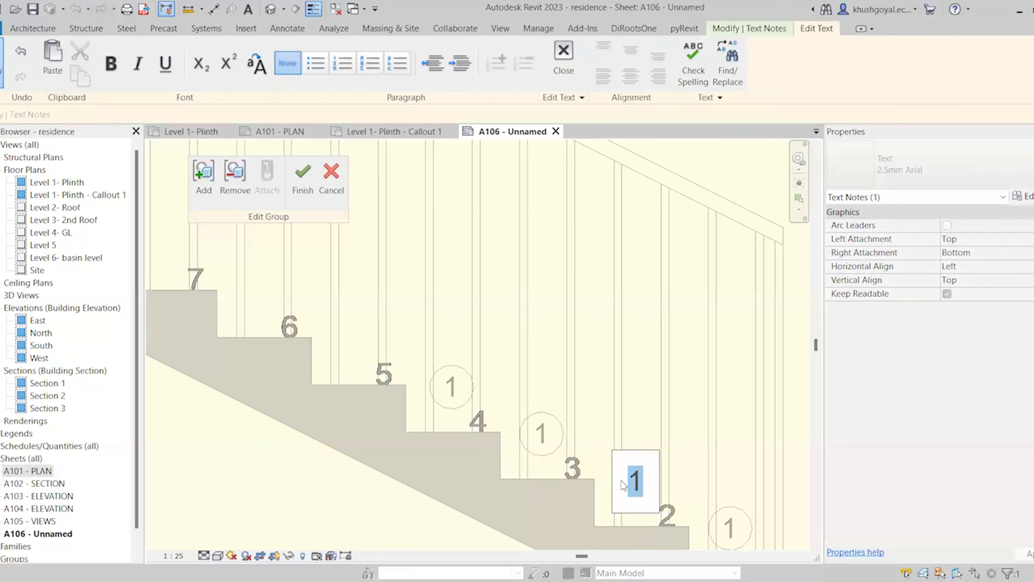
{"action": "type", "text": "2"}
{"action": "left_click", "coordinate": [505, 423]}
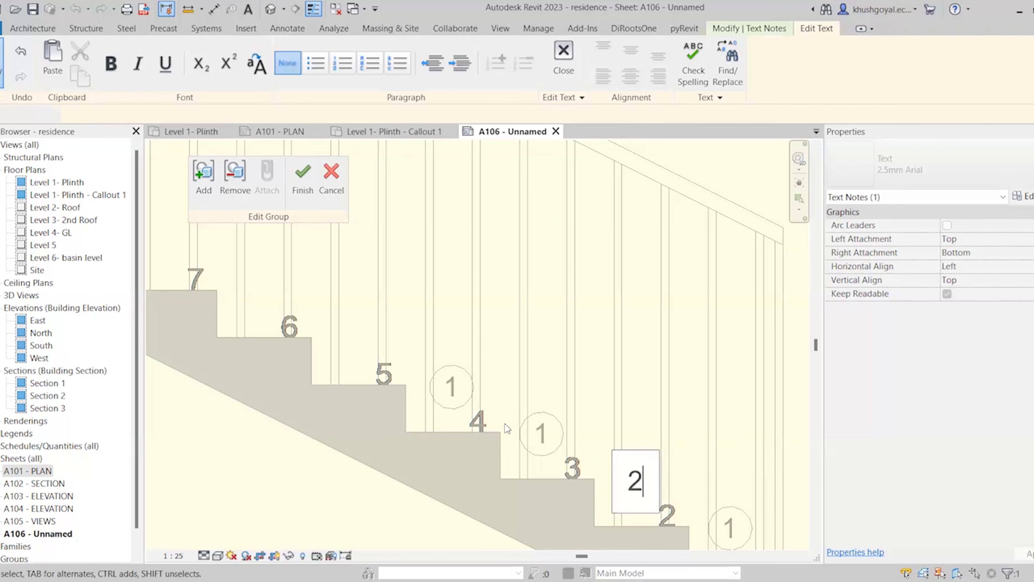
{"action": "scroll", "coordinate": [505, 423], "scroll_direction": "down", "scroll_amount": 3}
{"action": "left_click", "coordinate": [303, 189]}
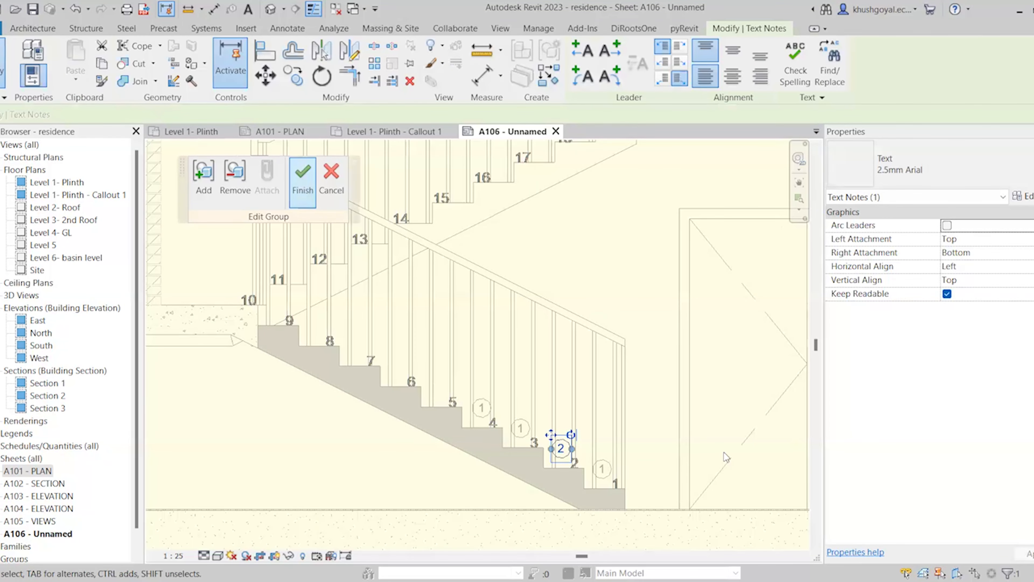
Clear the wall from the selection and pick the lowest circled-1 numbering group
{"action": "scroll", "coordinate": [633, 458], "scroll_direction": "up", "scroll_amount": 3}
{"action": "key", "text": "Escape"}
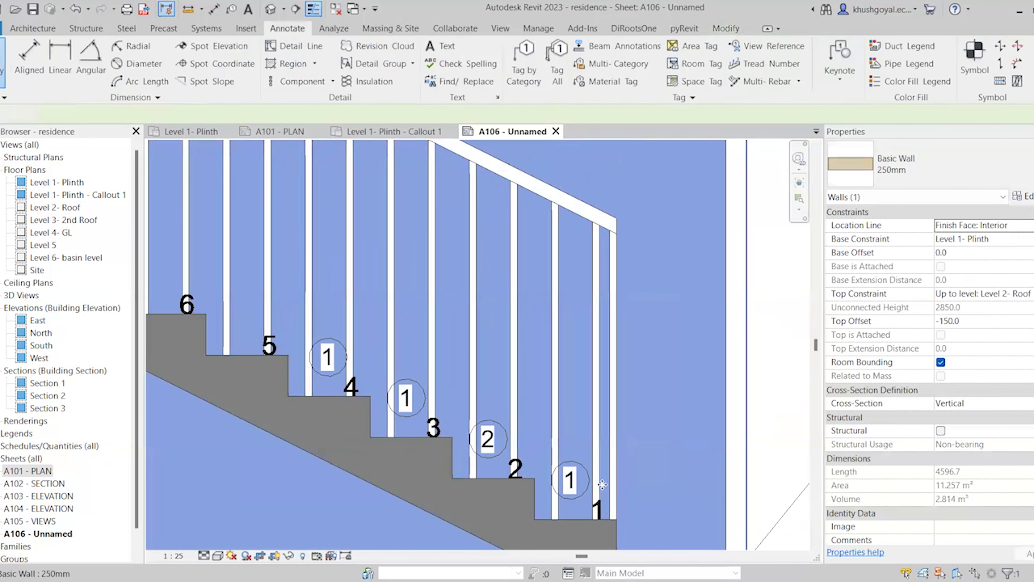
{"action": "left_click", "coordinate": [602, 484]}
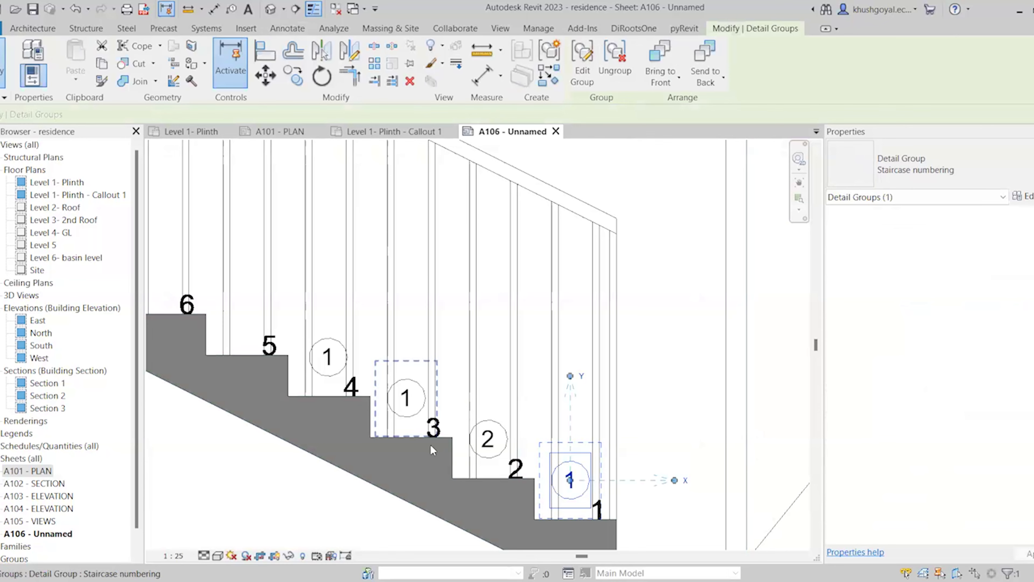
{"action": "scroll", "coordinate": [604, 528], "scroll_direction": "down", "scroll_amount": 4}
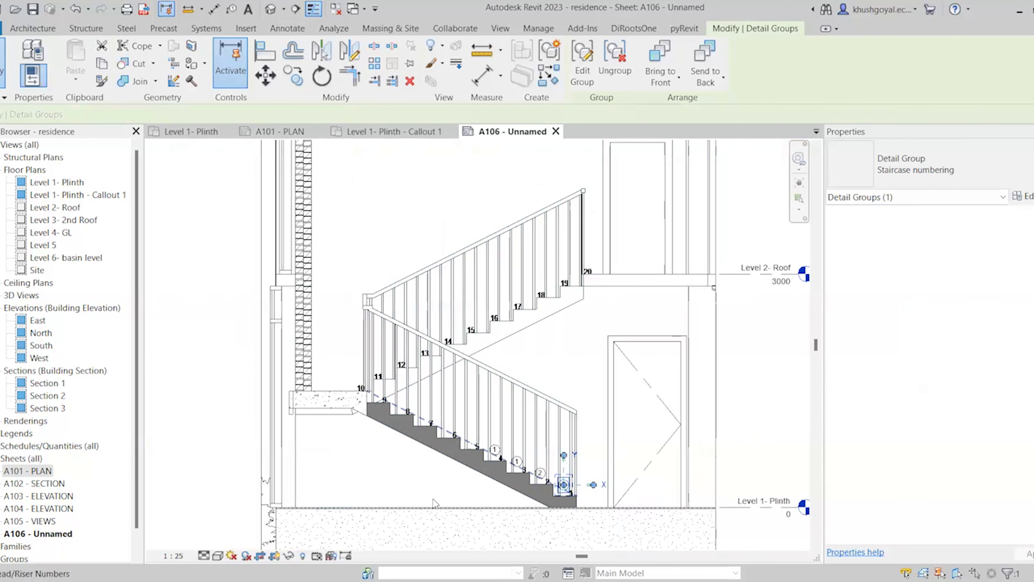
{"action": "scroll", "coordinate": [570, 501], "scroll_direction": "up", "scroll_amount": 2}
{"action": "scroll", "coordinate": [582, 438], "scroll_direction": "up", "scroll_amount": 2}
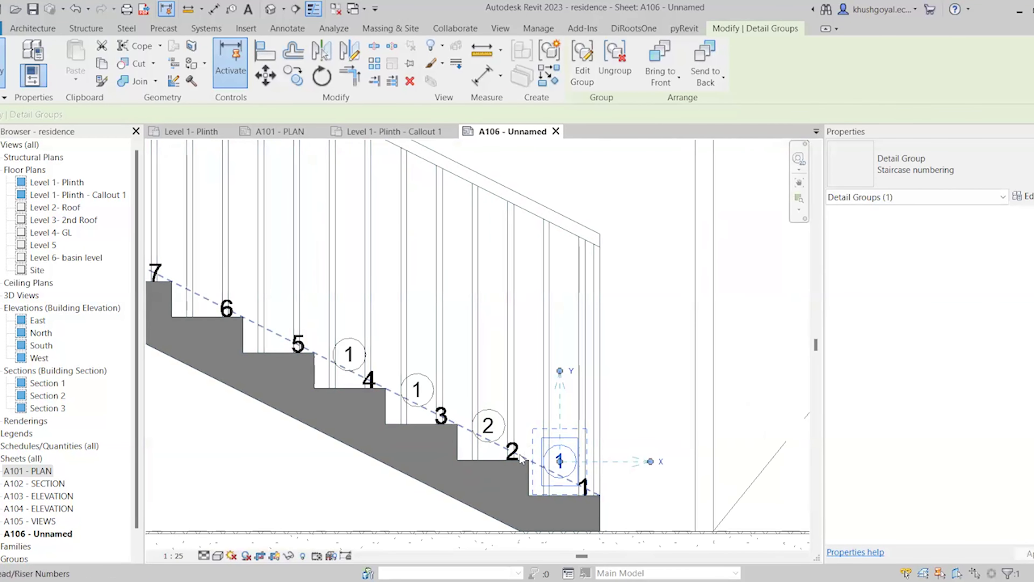
Try adding a stair tag to the numbering group, dismiss the grouping error, and finish editing
{"action": "left_click", "coordinate": [584, 75]}
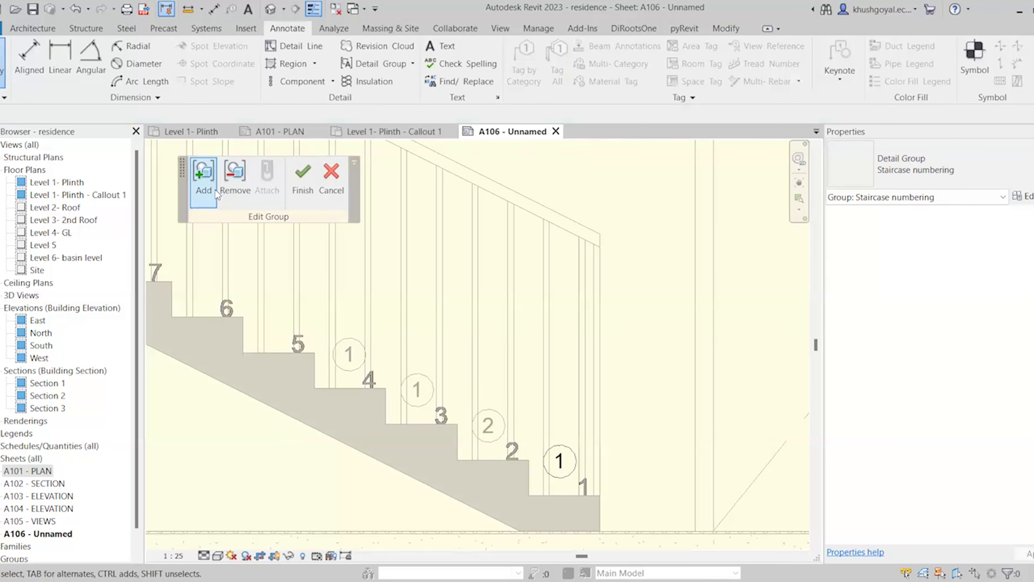
{"action": "left_click", "coordinate": [214, 188]}
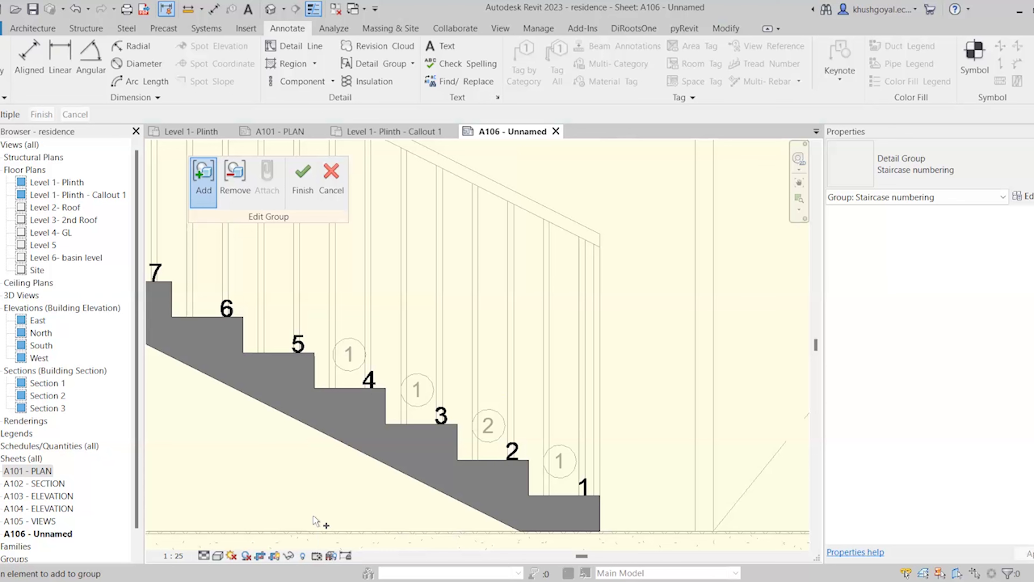
{"action": "left_click", "coordinate": [303, 182]}
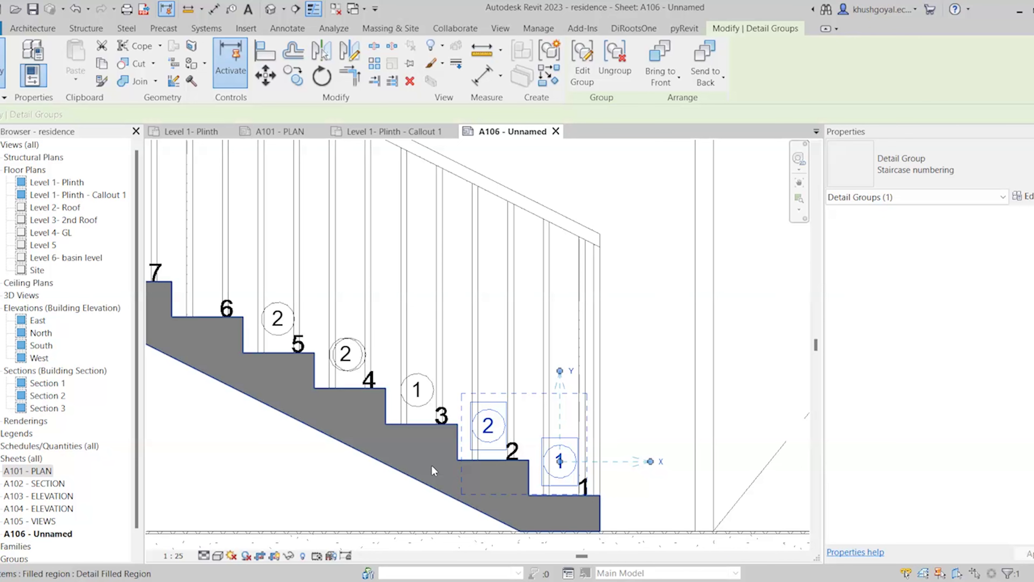
{"action": "left_click", "coordinate": [575, 66]}
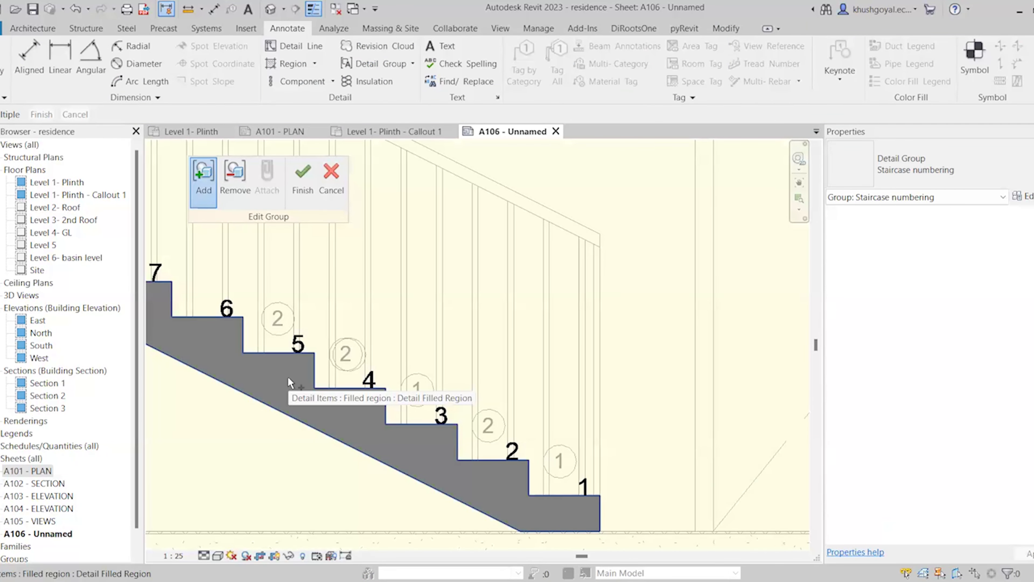
{"action": "scroll", "coordinate": [491, 446], "scroll_direction": "down", "scroll_amount": 3}
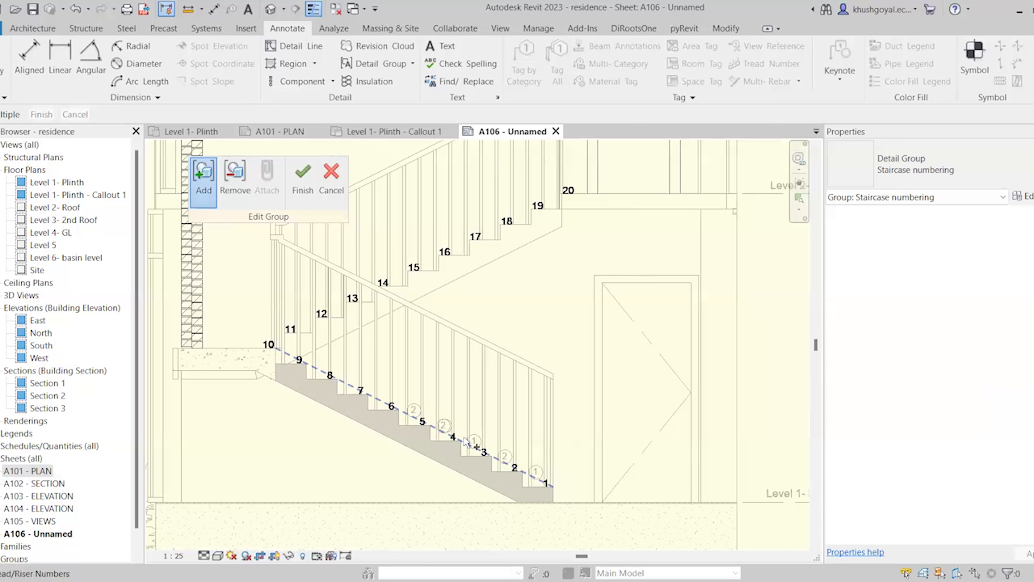
{"action": "left_click", "coordinate": [459, 437]}
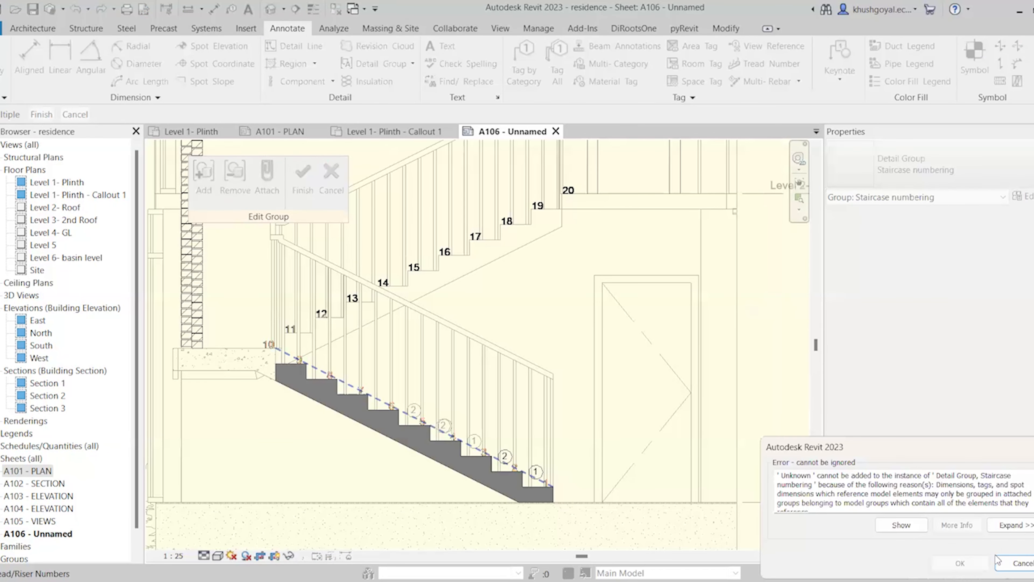
{"action": "key", "text": "Escape"}
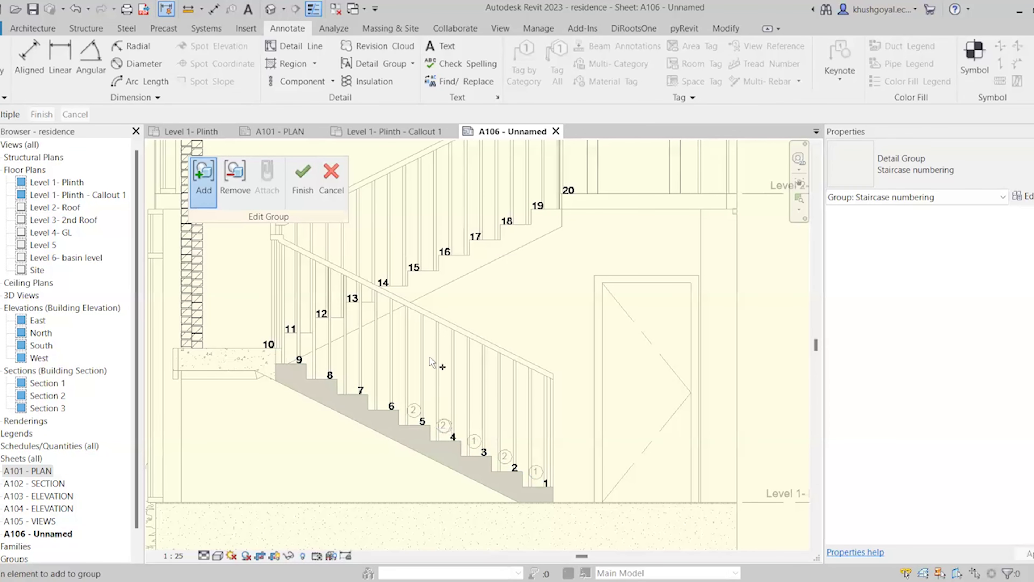
{"action": "scroll", "coordinate": [421, 418], "scroll_direction": "up", "scroll_amount": 3}
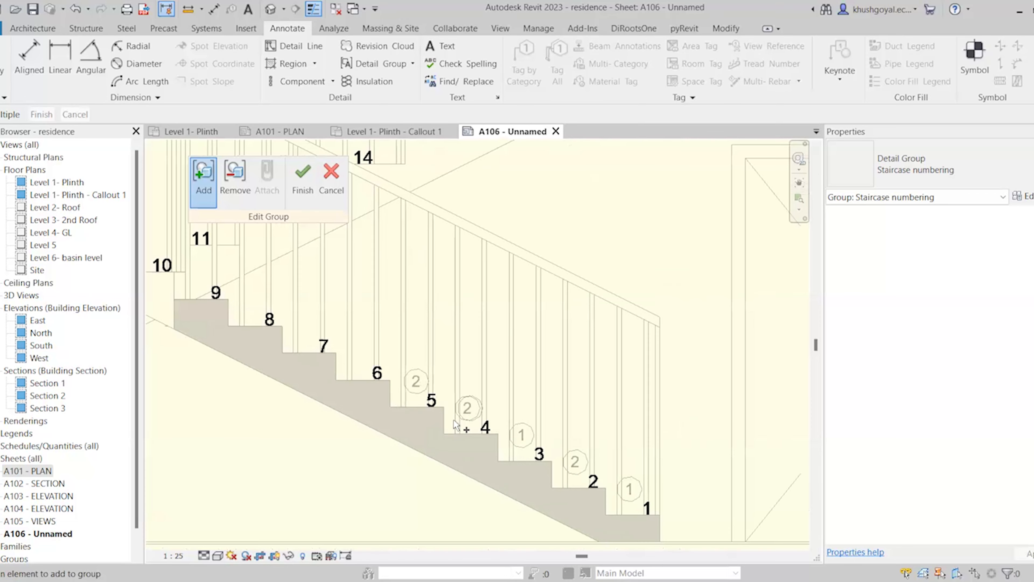
{"action": "left_click", "coordinate": [311, 194]}
{"action": "scroll", "coordinate": [490, 424], "scroll_direction": "down", "scroll_amount": 3}
Add the circled 1 marker to the Staircase numbering 2 group near step 4
{"action": "scroll", "coordinate": [558, 453], "scroll_direction": "up", "scroll_amount": 3}
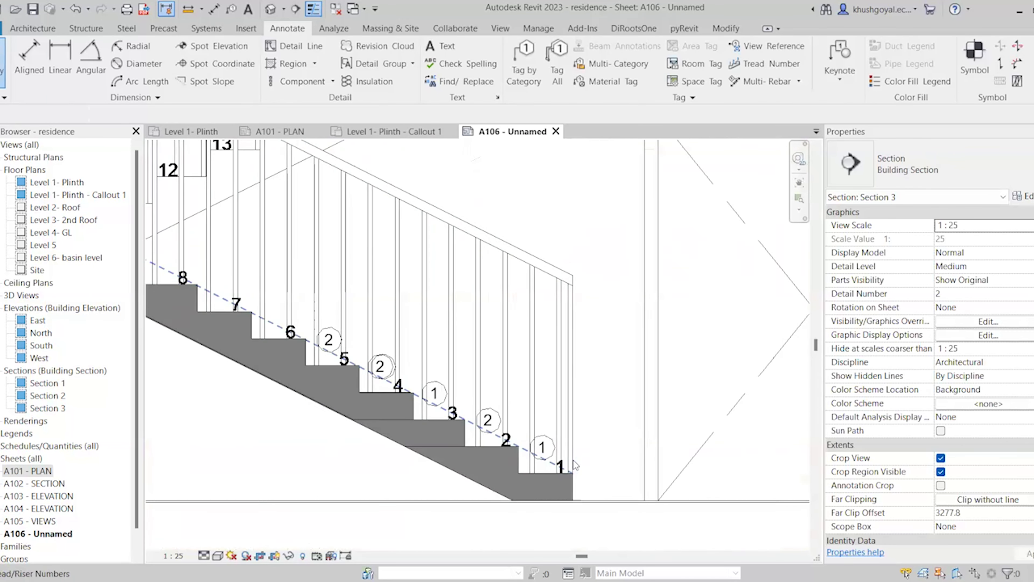
{"action": "left_click", "coordinate": [390, 381]}
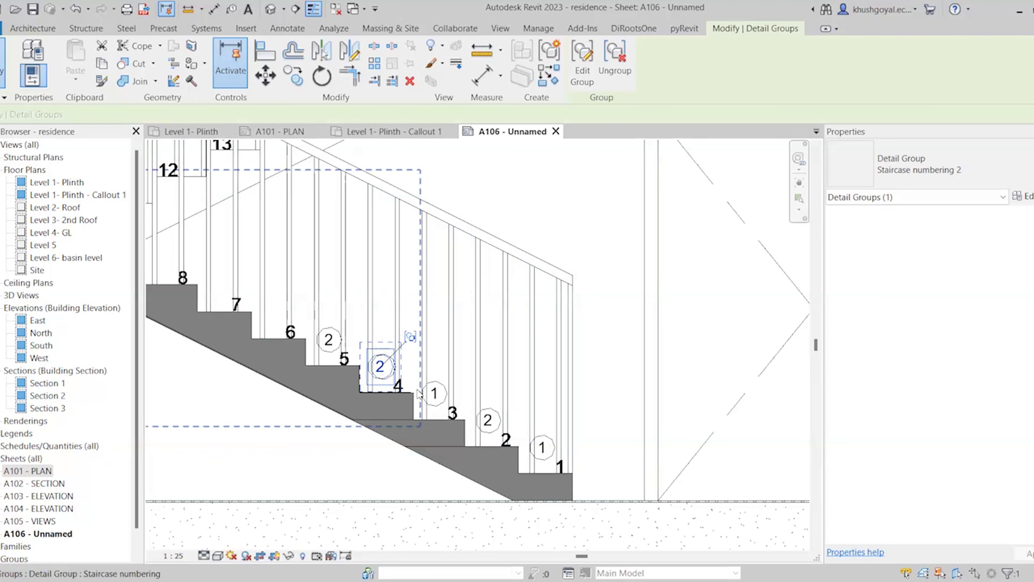
{"action": "scroll", "coordinate": [393, 372], "scroll_direction": "up", "scroll_amount": 3}
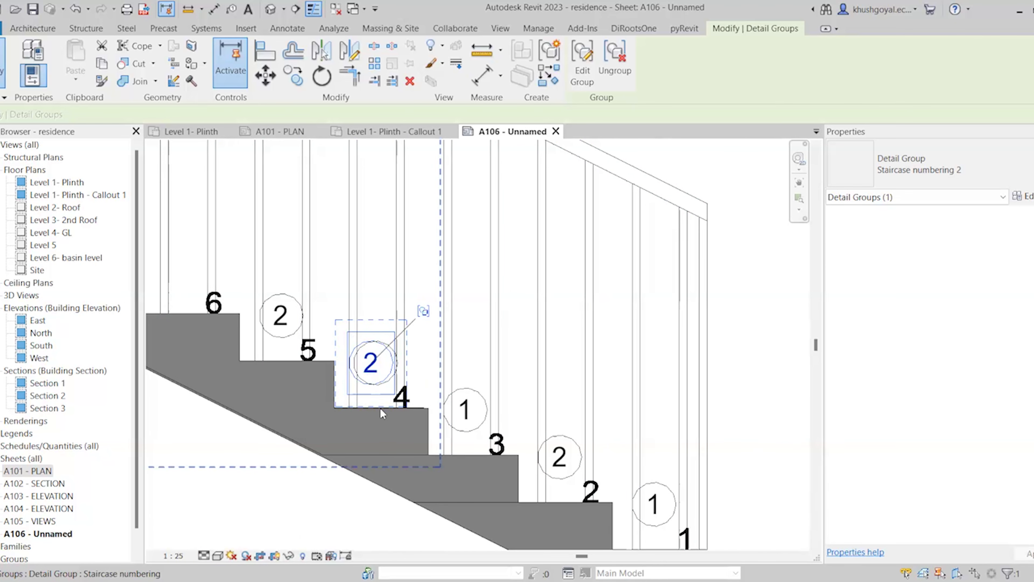
{"action": "left_click", "coordinate": [465, 416], "text": "ctrl"}
{"action": "key", "text": "Delete"}
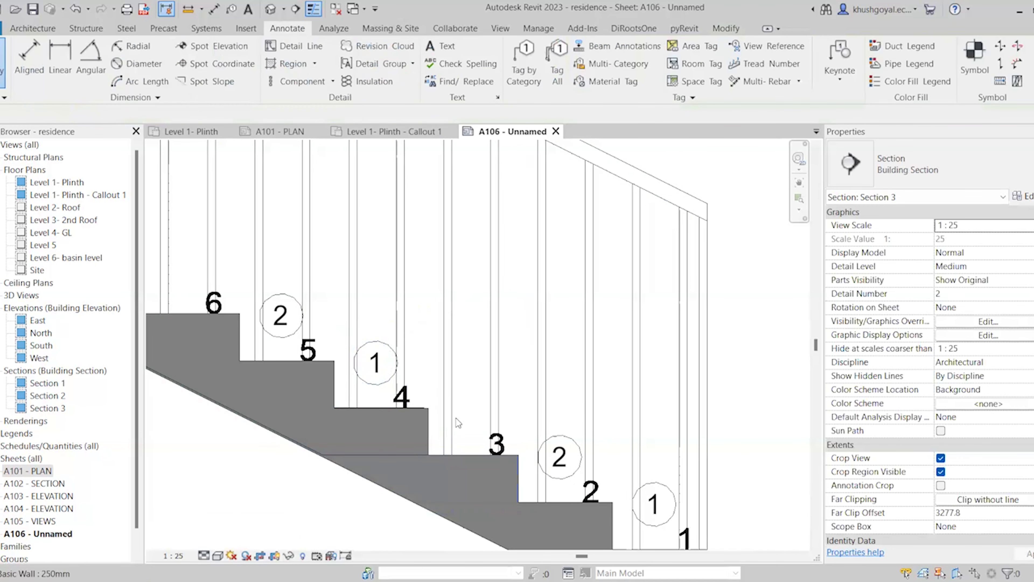
{"action": "scroll", "coordinate": [430, 410], "scroll_direction": "down", "scroll_amount": 4}
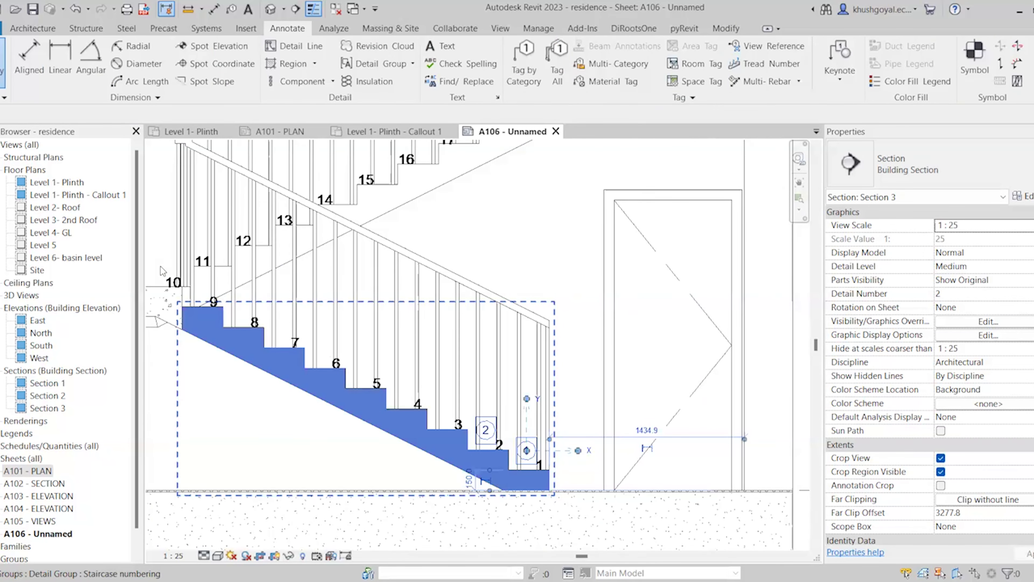
Review the Staircase numbering group's contents, finish editing, and deselect it
{"action": "double_click", "coordinate": [293, 346]}
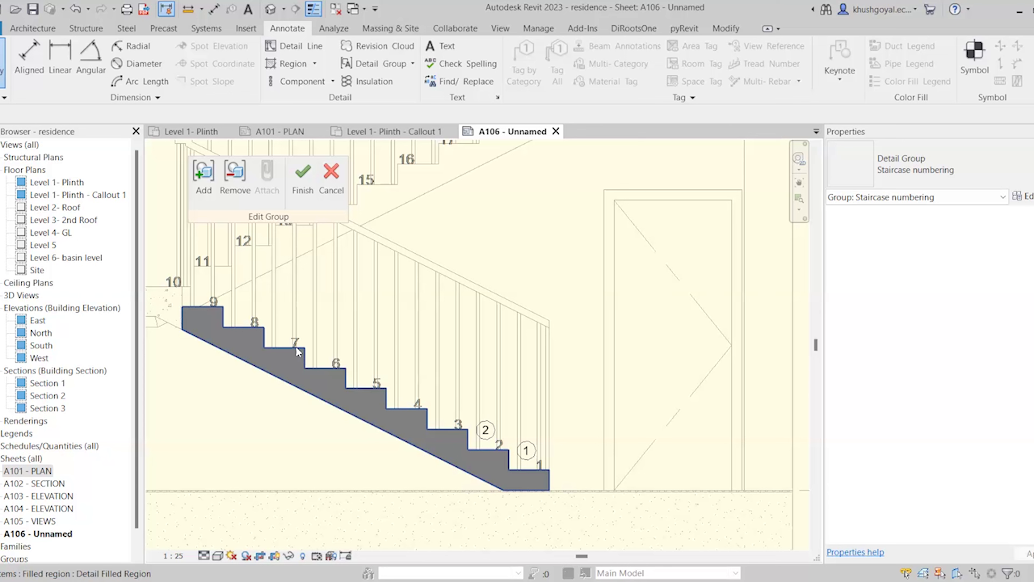
{"action": "left_click", "coordinate": [314, 190]}
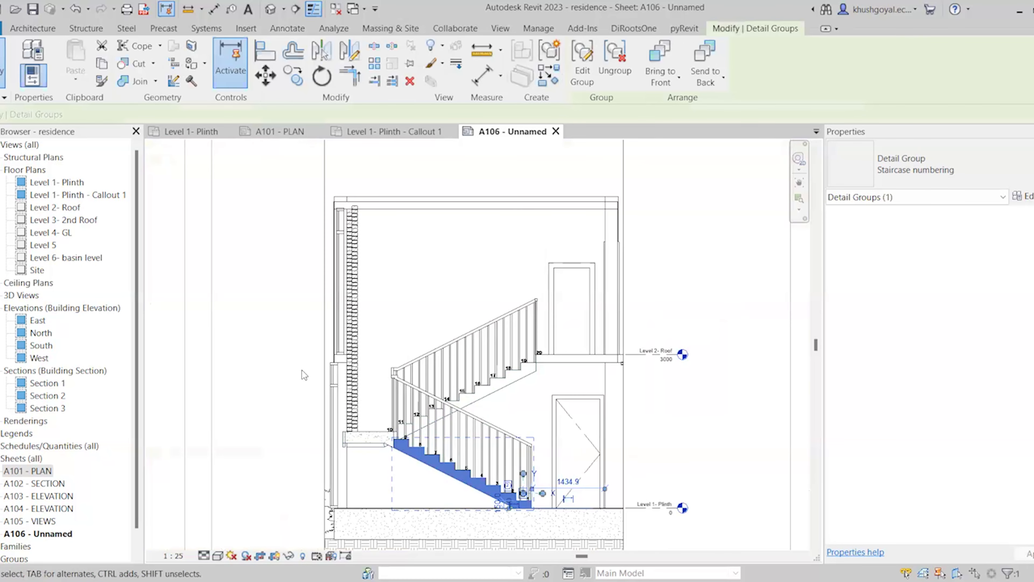
{"action": "left_click", "coordinate": [302, 364]}
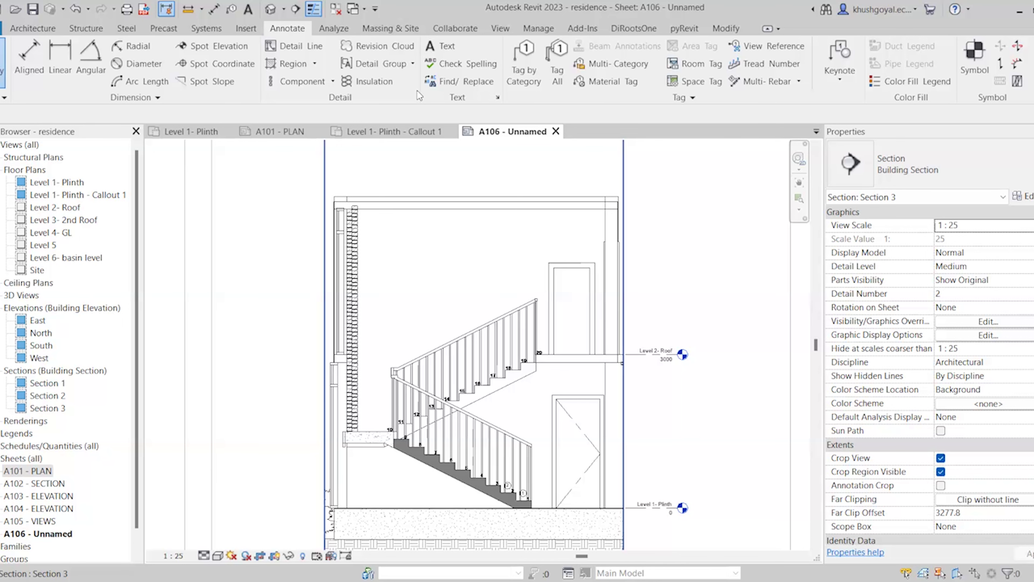
{"action": "scroll", "coordinate": [683, 254], "scroll_direction": "up", "scroll_amount": 3}
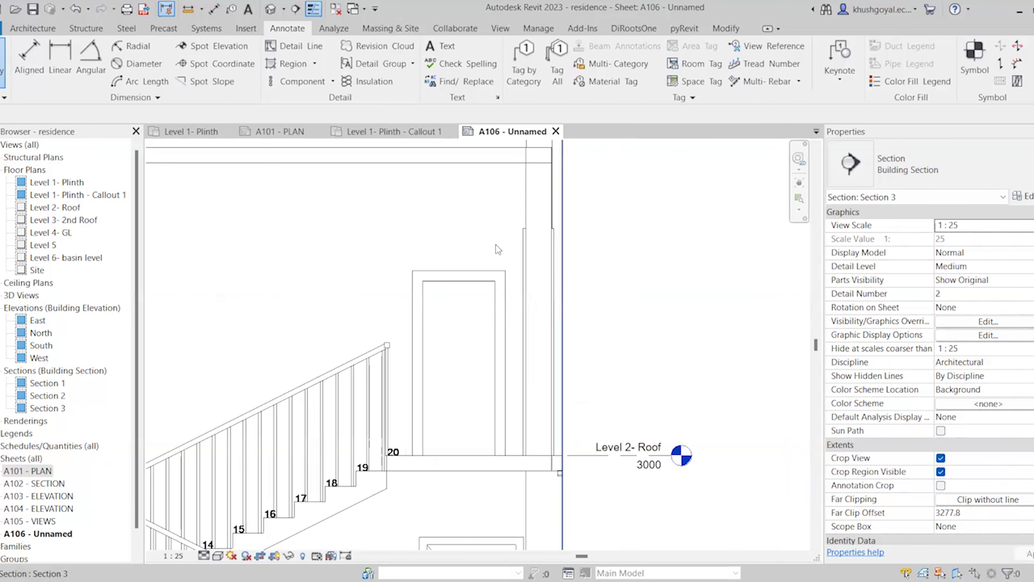
Draw batting insulation from the Level 2 line end up to the top of the wall
{"action": "left_click", "coordinate": [379, 84]}
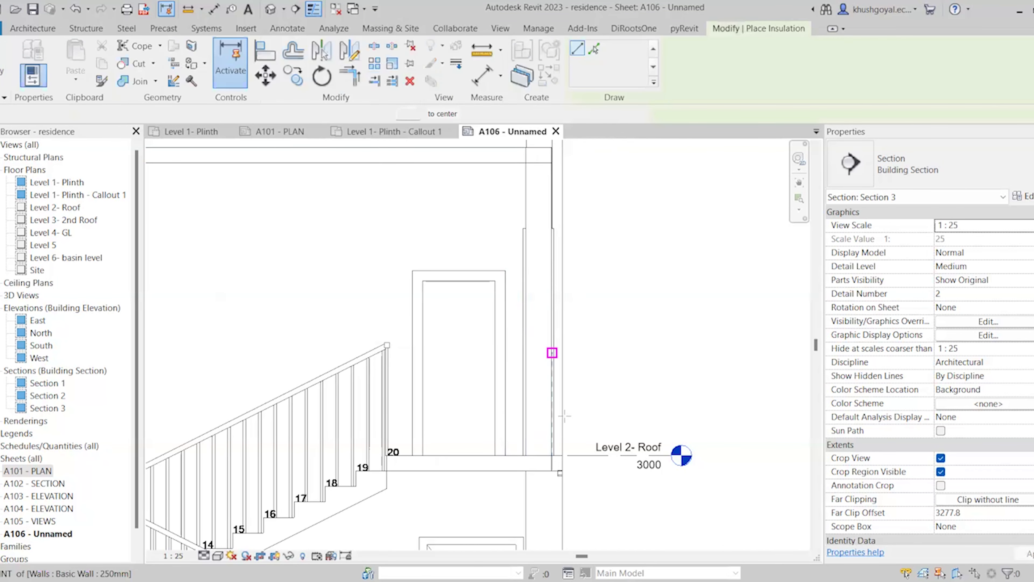
{"action": "scroll", "coordinate": [553, 456], "scroll_direction": "up", "scroll_amount": 2}
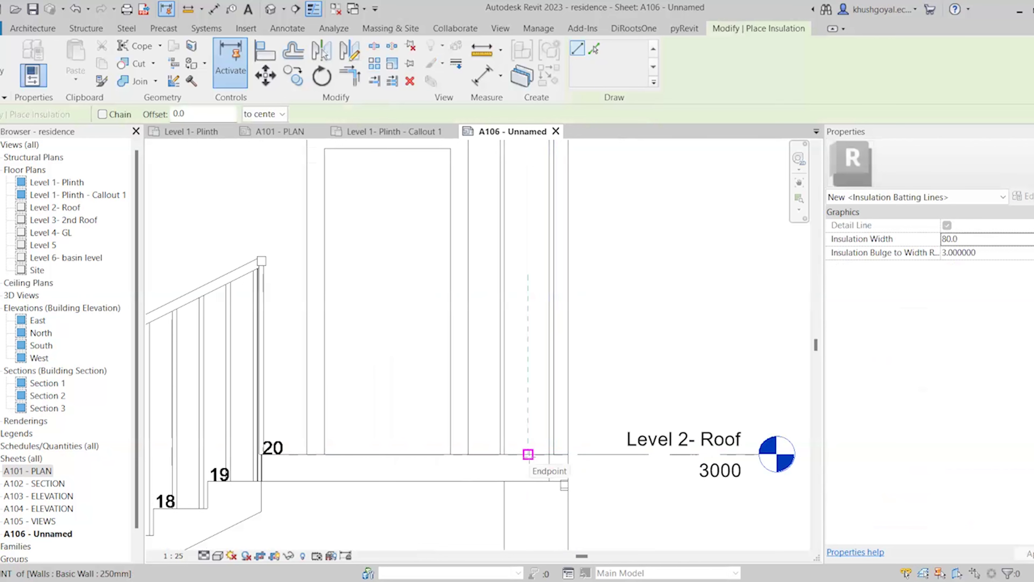
{"action": "left_click", "coordinate": [529, 454]}
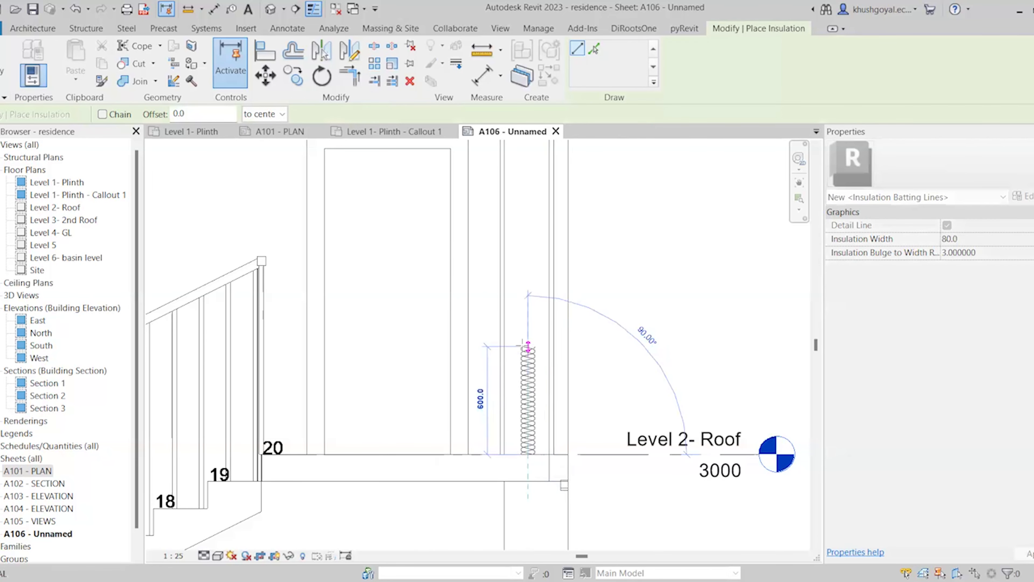
{"action": "scroll", "coordinate": [504, 437], "scroll_direction": "down", "scroll_amount": 2}
{"action": "scroll", "coordinate": [525, 285], "scroll_direction": "up", "scroll_amount": 2}
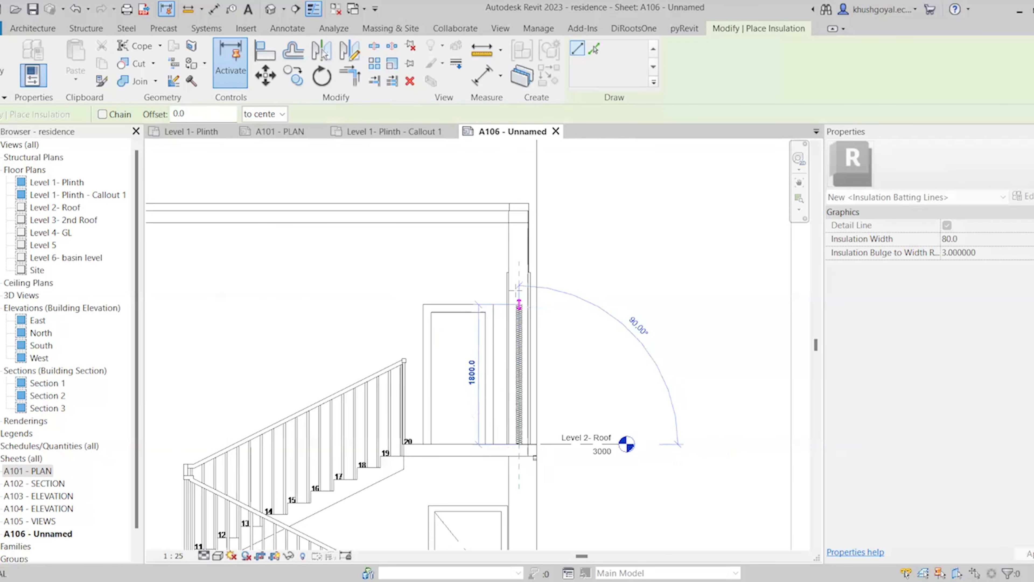
{"action": "left_click", "coordinate": [520, 201]}
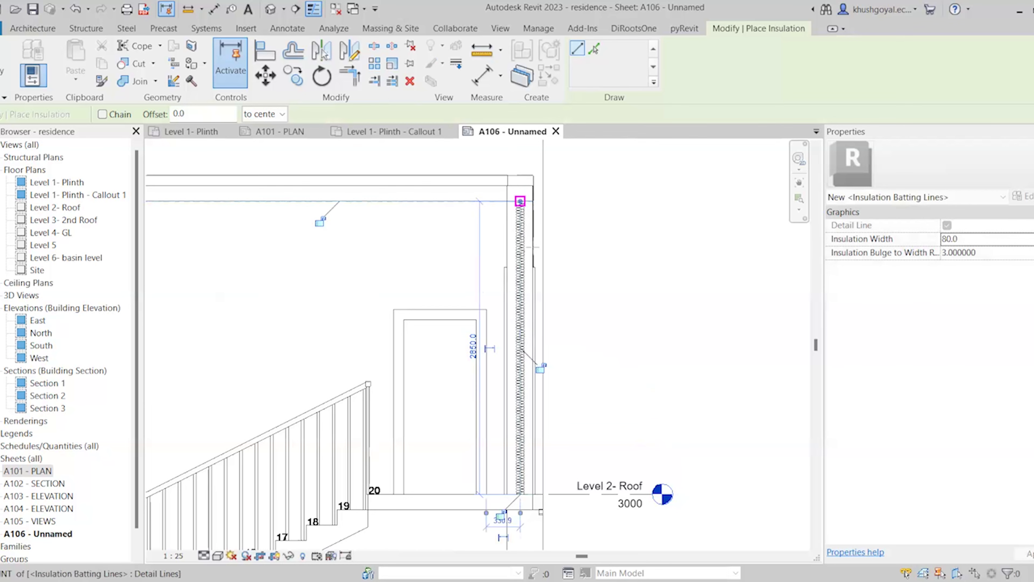
{"action": "key", "text": "Escape"}
{"action": "key", "text": "Escape"}
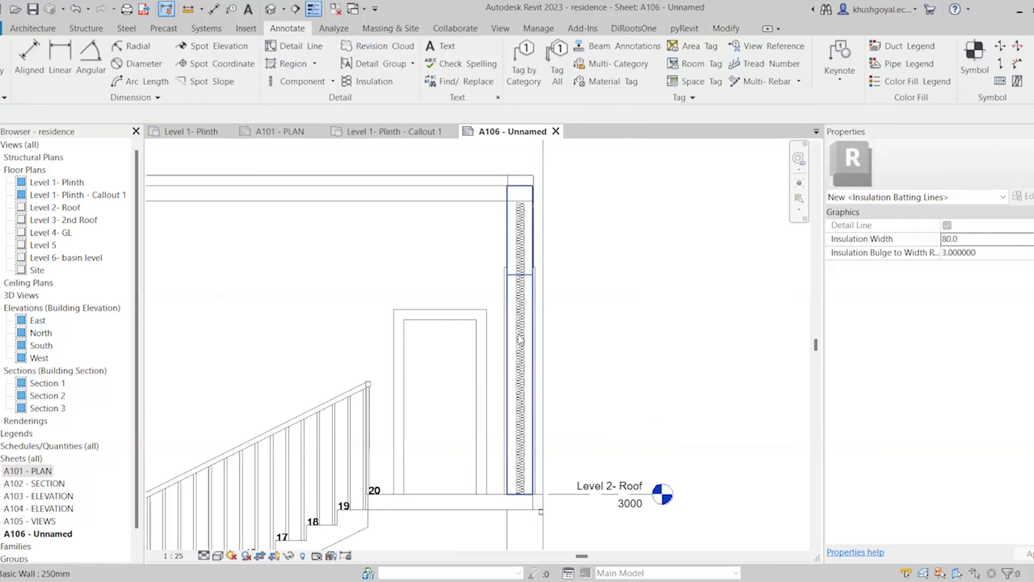
Set the insulation's width to 100 and bulge-to-width ratio to 4
{"action": "left_click", "coordinate": [520, 339]}
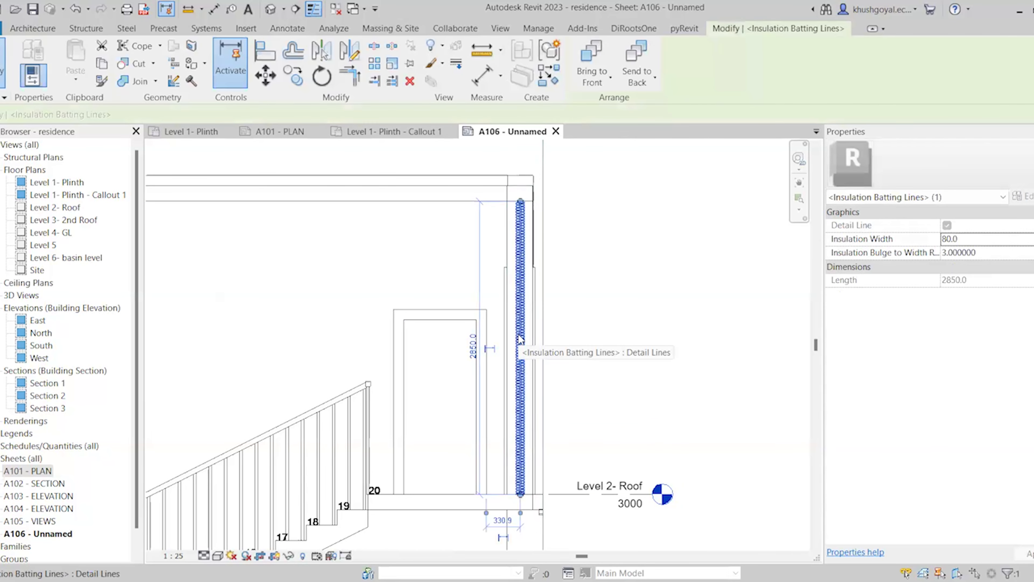
{"action": "left_click", "coordinate": [980, 238]}
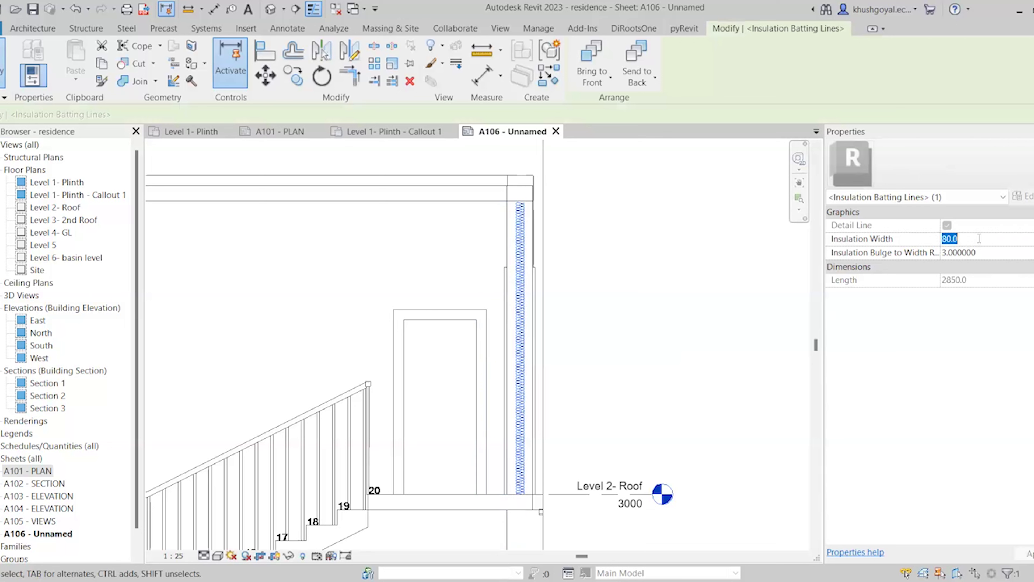
{"action": "type", "text": "100"}
{"action": "key", "text": "Return"}
{"action": "left_click", "coordinate": [1006, 257]}
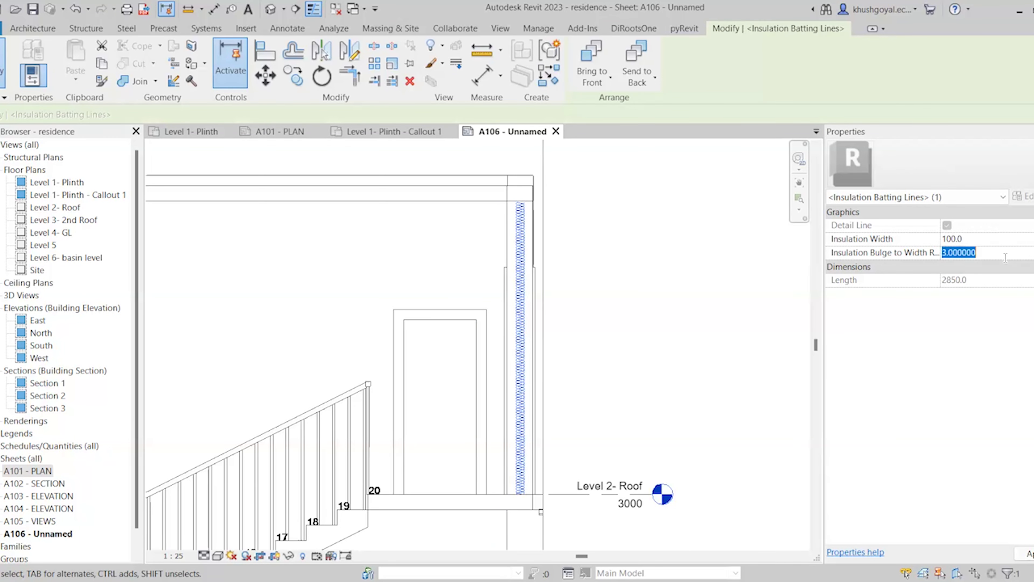
{"action": "type", "text": "4.000000"}
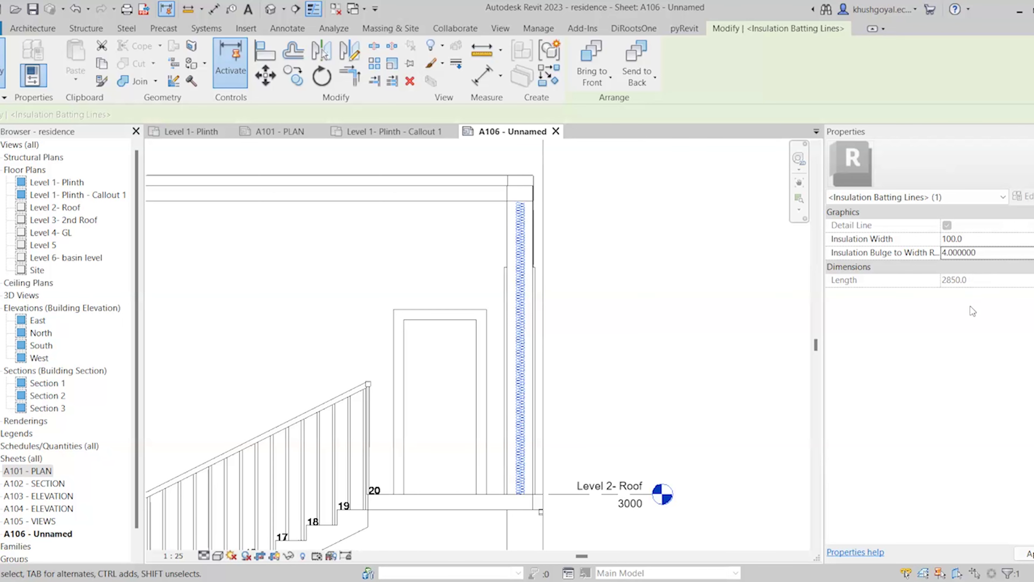
{"action": "scroll", "coordinate": [530, 323], "scroll_direction": "up", "scroll_amount": 2}
{"action": "scroll", "coordinate": [619, 368], "scroll_direction": "down", "scroll_amount": 2}
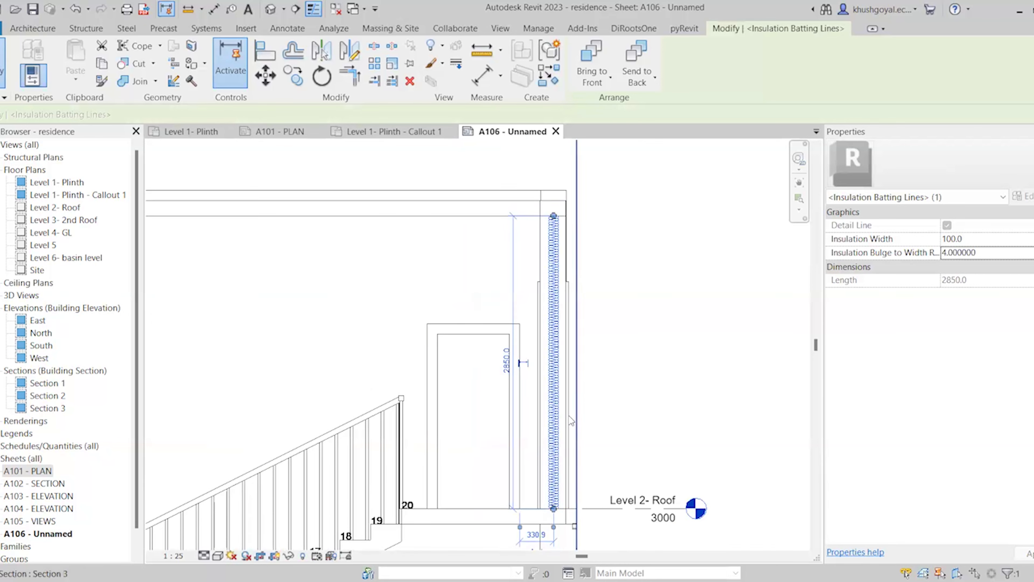
{"action": "scroll", "coordinate": [570, 419], "scroll_direction": "up", "scroll_amount": 2}
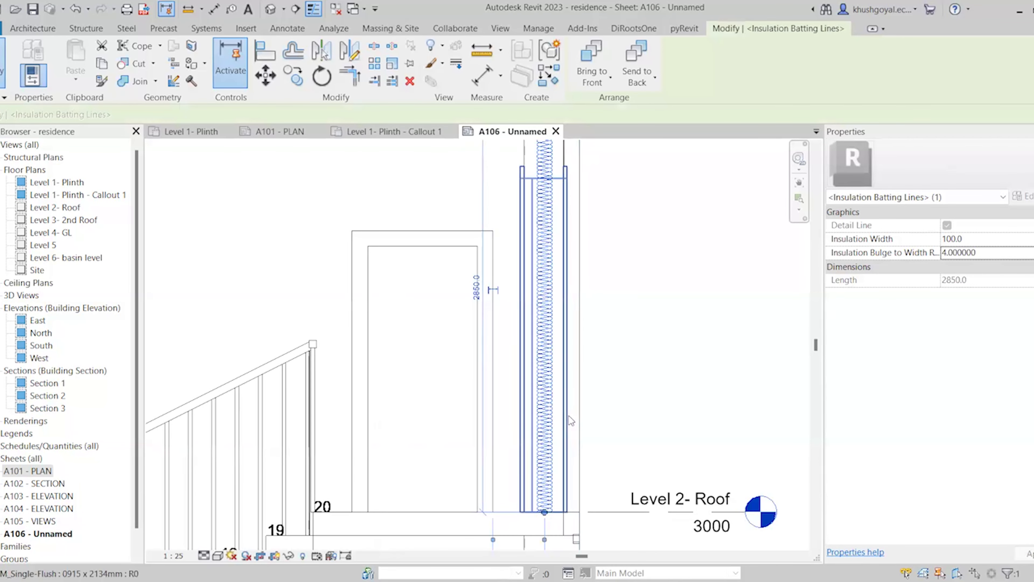
{"action": "scroll", "coordinate": [568, 416], "scroll_direction": "down", "scroll_amount": 2}
{"action": "left_click", "coordinate": [625, 414]}
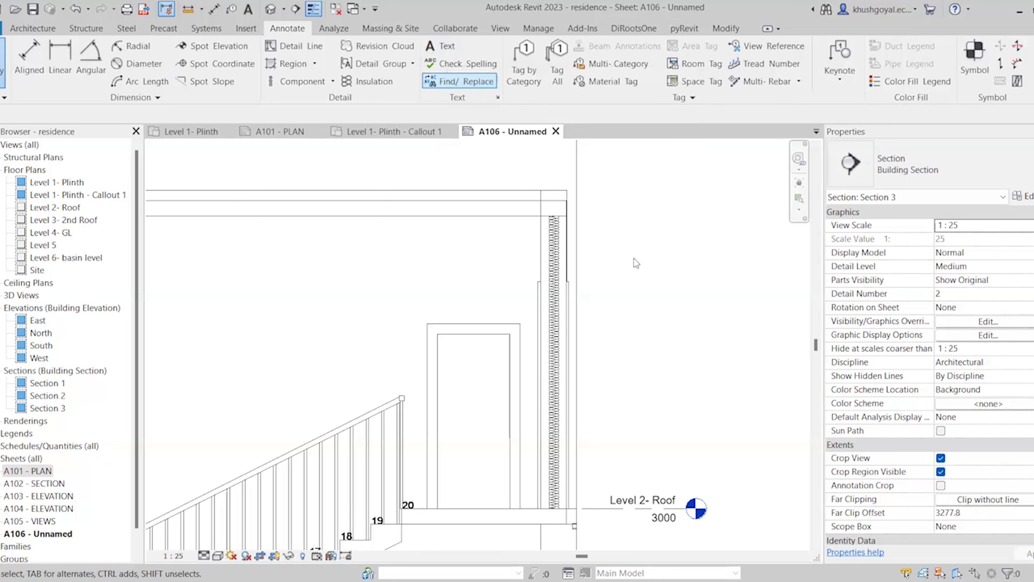
Place a text note with a one-segment leader pointing to the insulated wall
{"action": "scroll", "coordinate": [633, 258], "scroll_direction": "down", "scroll_amount": 5}
{"action": "scroll", "coordinate": [607, 295], "scroll_direction": "up", "scroll_amount": 2}
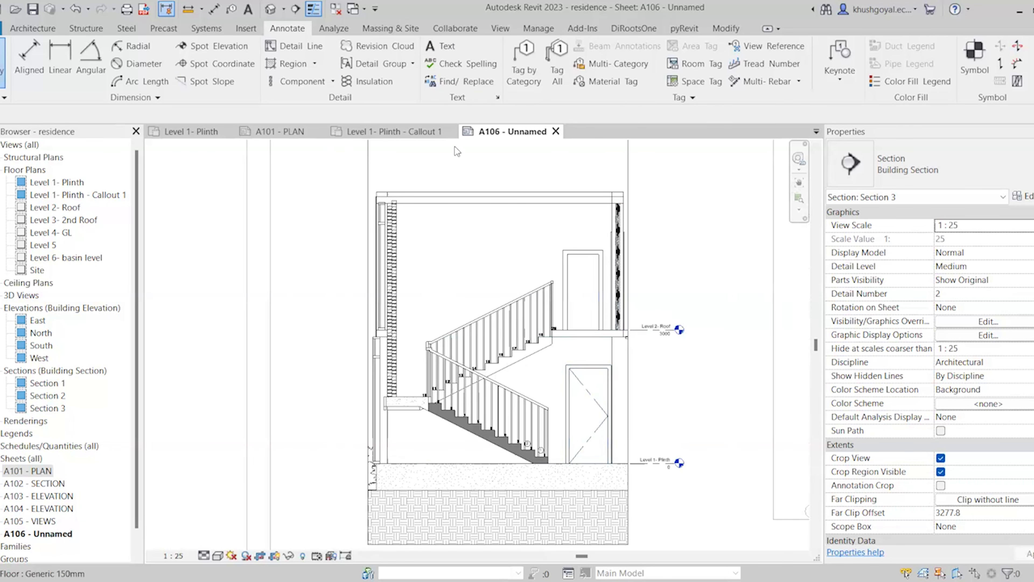
{"action": "left_click", "coordinate": [450, 48]}
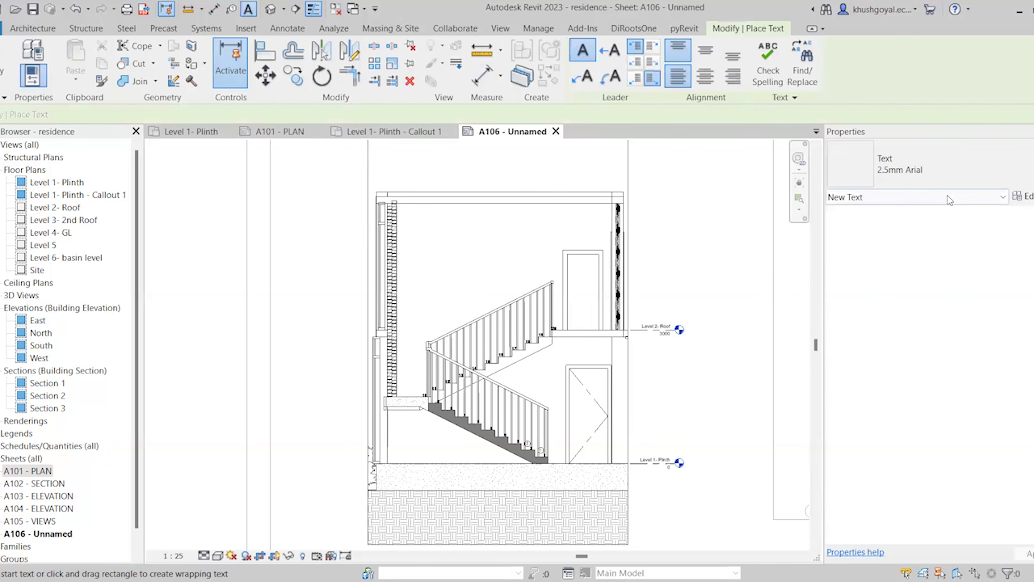
{"action": "scroll", "coordinate": [643, 257], "scroll_direction": "up", "scroll_amount": 1}
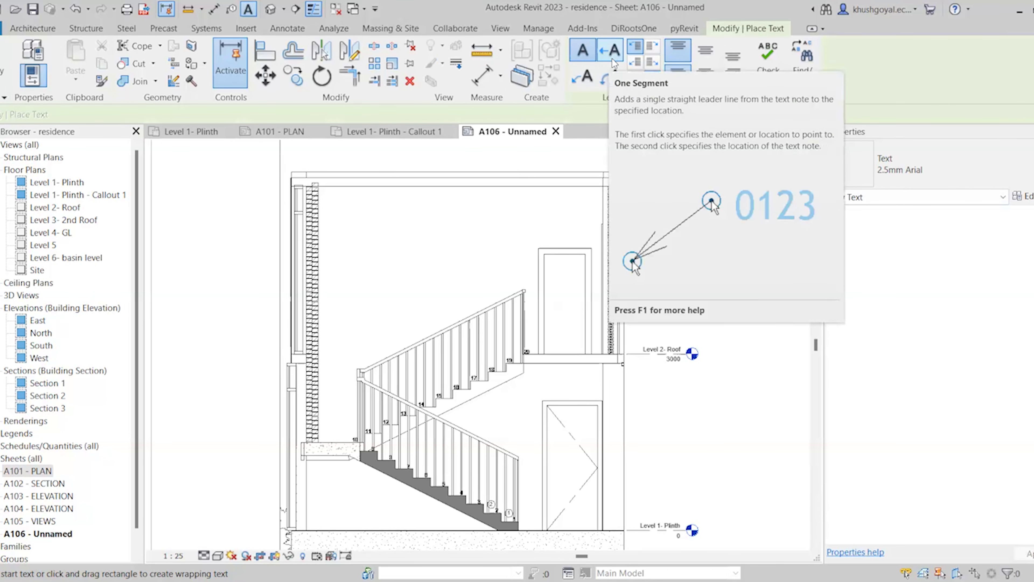
{"action": "left_click", "coordinate": [592, 75]}
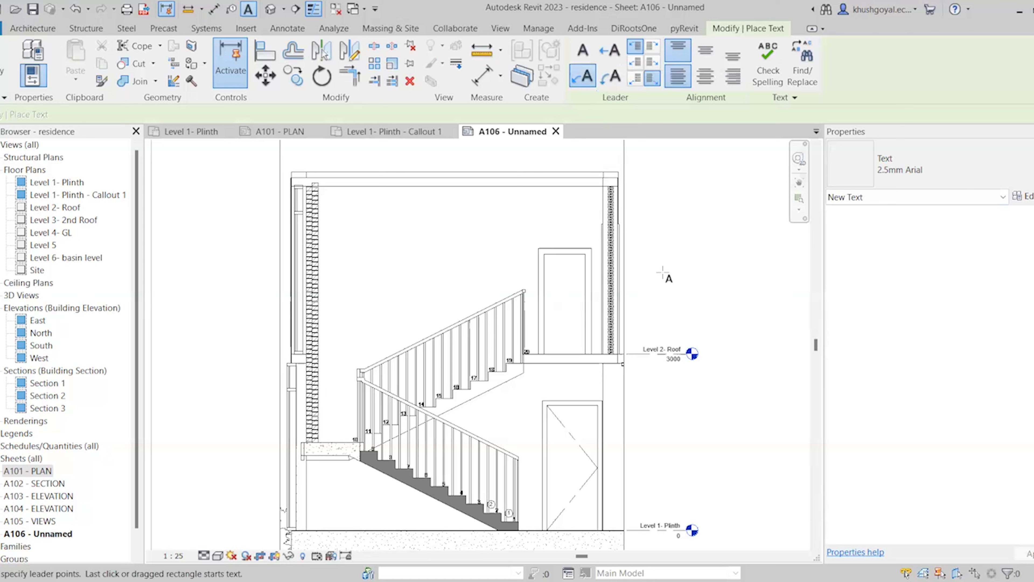
{"action": "left_click", "coordinate": [613, 261]}
{"action": "left_click", "coordinate": [665, 217]}
{"action": "left_click", "coordinate": [724, 219]}
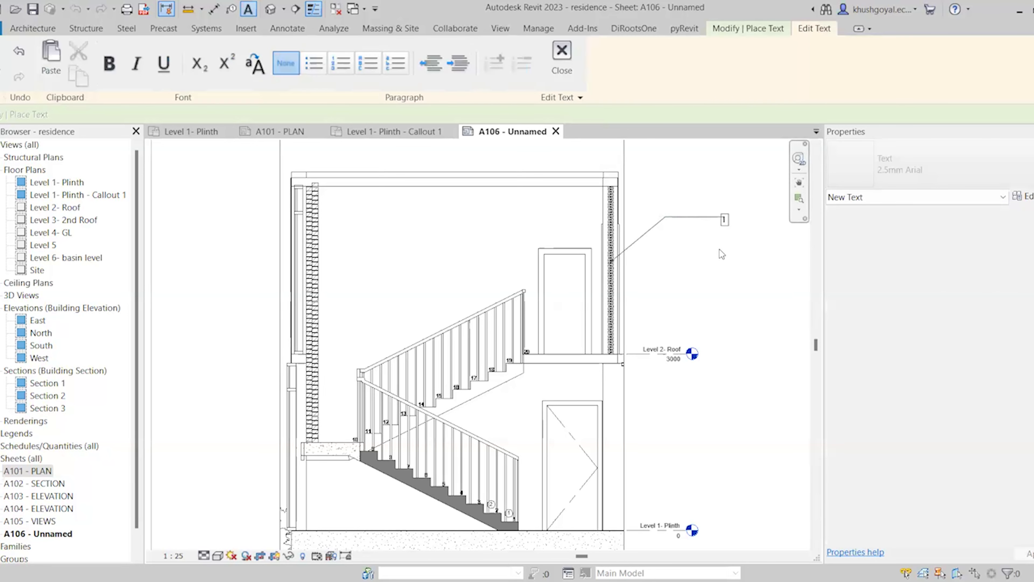
{"action": "left_click", "coordinate": [562, 57]}
Place a second text note with an arc leader starting at the door
{"action": "left_click", "coordinate": [610, 76]}
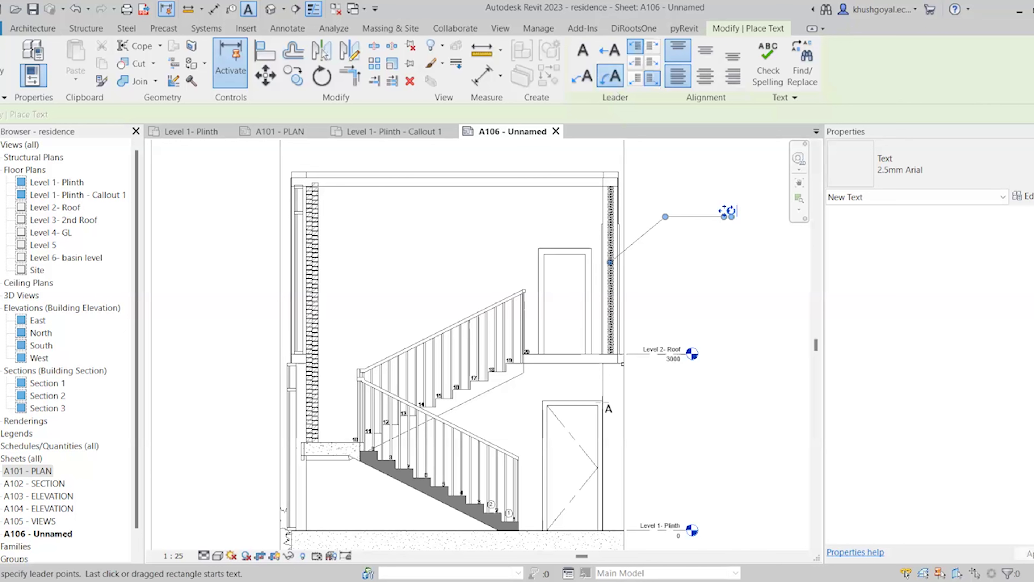
{"action": "left_click", "coordinate": [597, 420]}
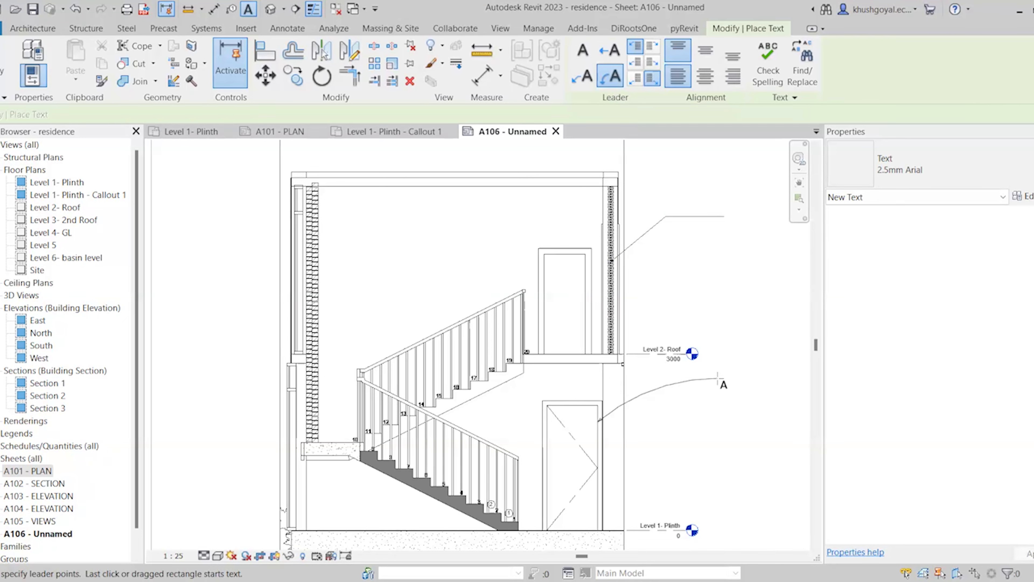
{"action": "left_click", "coordinate": [719, 379]}
{"action": "left_click", "coordinate": [719, 422]}
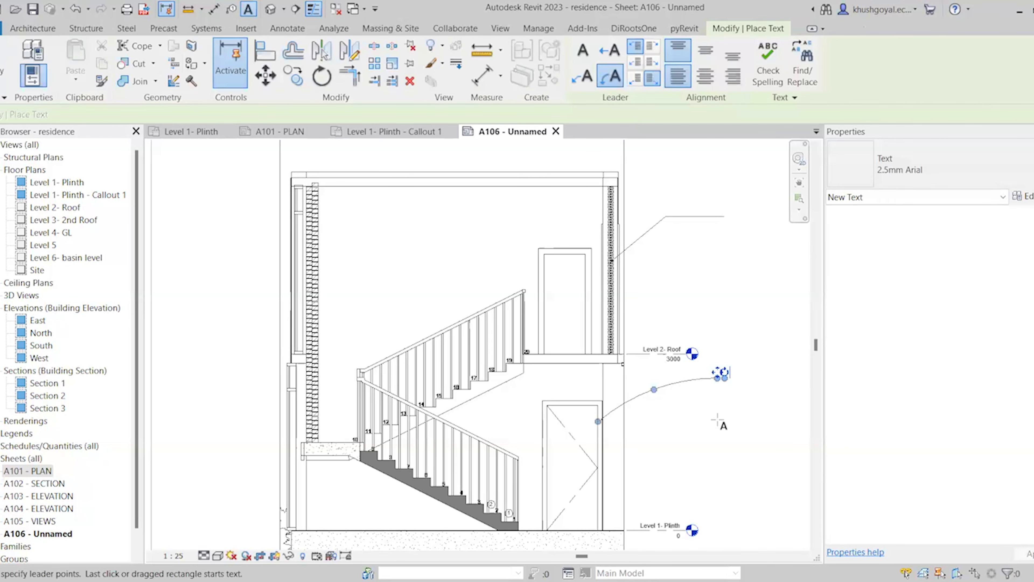
{"action": "key", "text": "Escape"}
{"action": "key", "text": "Escape"}
Enter 'Staircase Detailing' as the arc-leadered note's text
{"action": "left_click", "coordinate": [719, 381]}
{"action": "scroll", "coordinate": [721, 381], "scroll_direction": "up", "scroll_amount": 6}
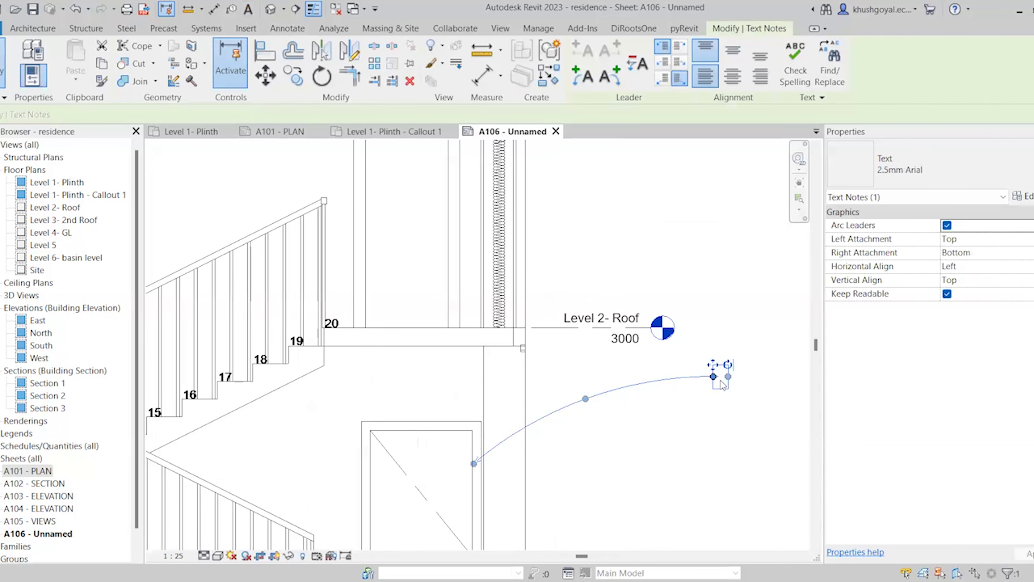
{"action": "double_click", "coordinate": [720, 379]}
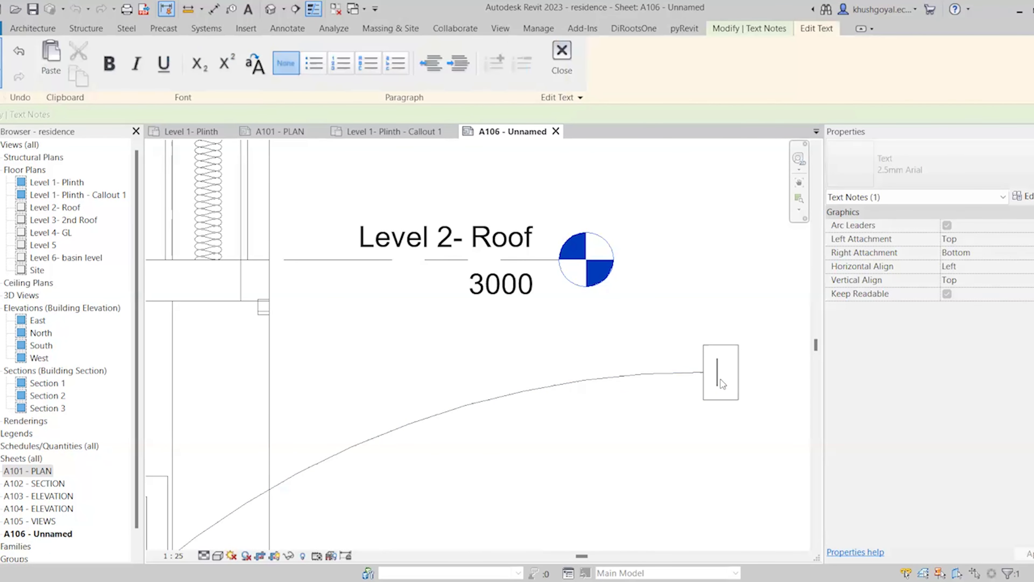
{"action": "type", "text": "Stairca"}
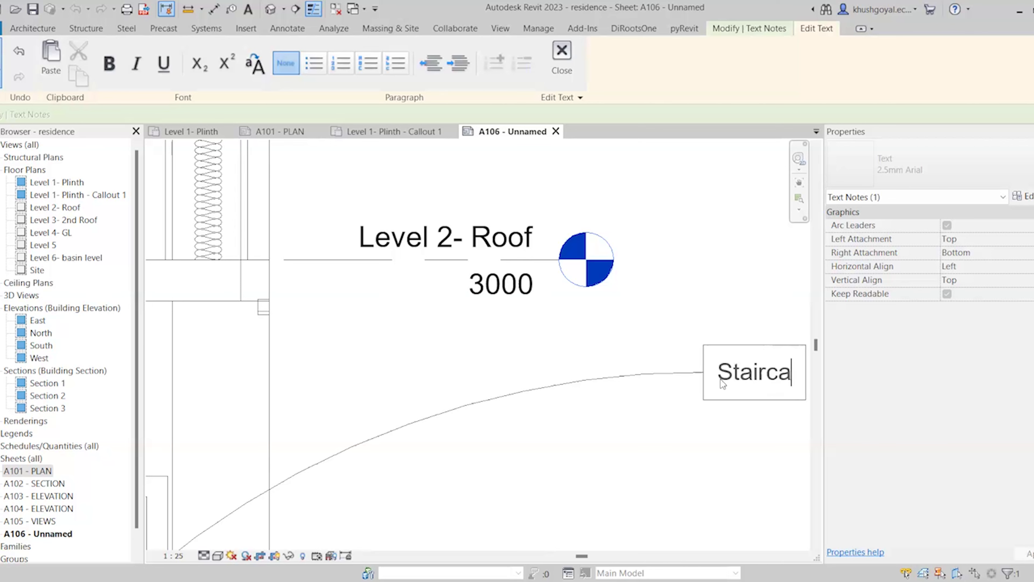
{"action": "type", "text": "se Detailing"}
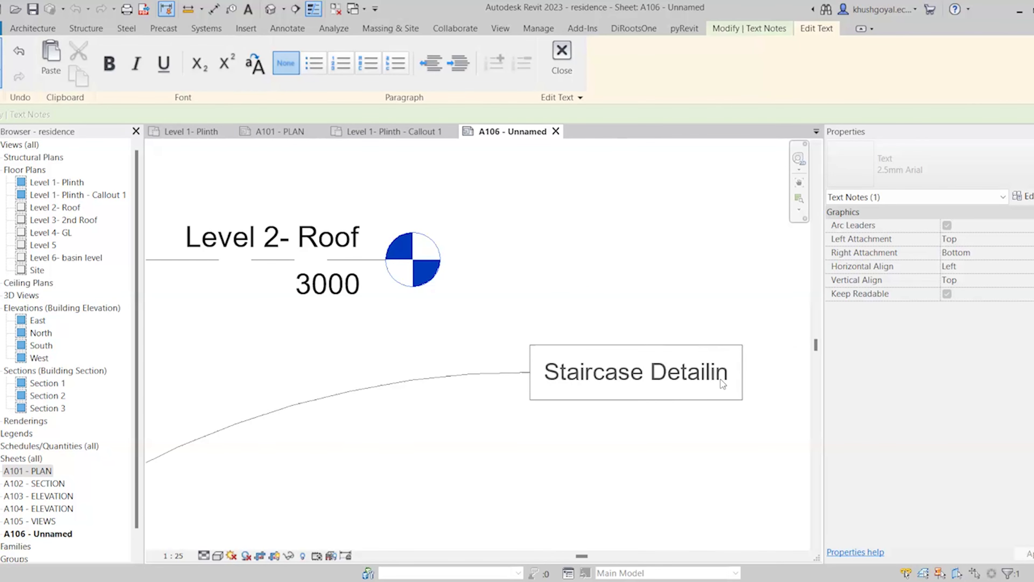
{"action": "left_click", "coordinate": [632, 445]}
{"action": "scroll", "coordinate": [615, 390], "scroll_direction": "down", "scroll_amount": 5}
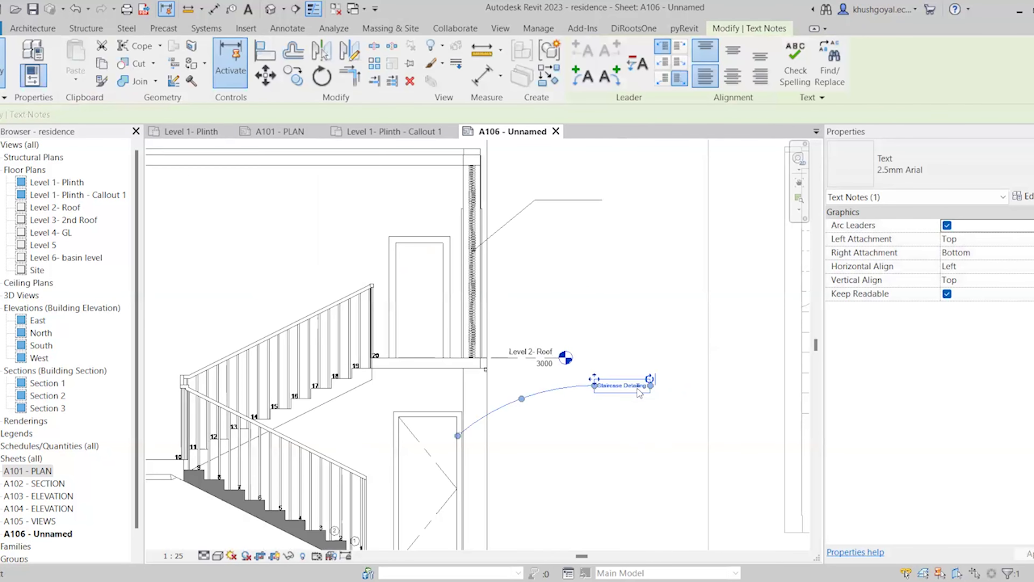
{"action": "scroll", "coordinate": [640, 385], "scroll_direction": "up", "scroll_amount": 2}
{"action": "scroll", "coordinate": [714, 168], "scroll_direction": "down", "scroll_amount": 2}
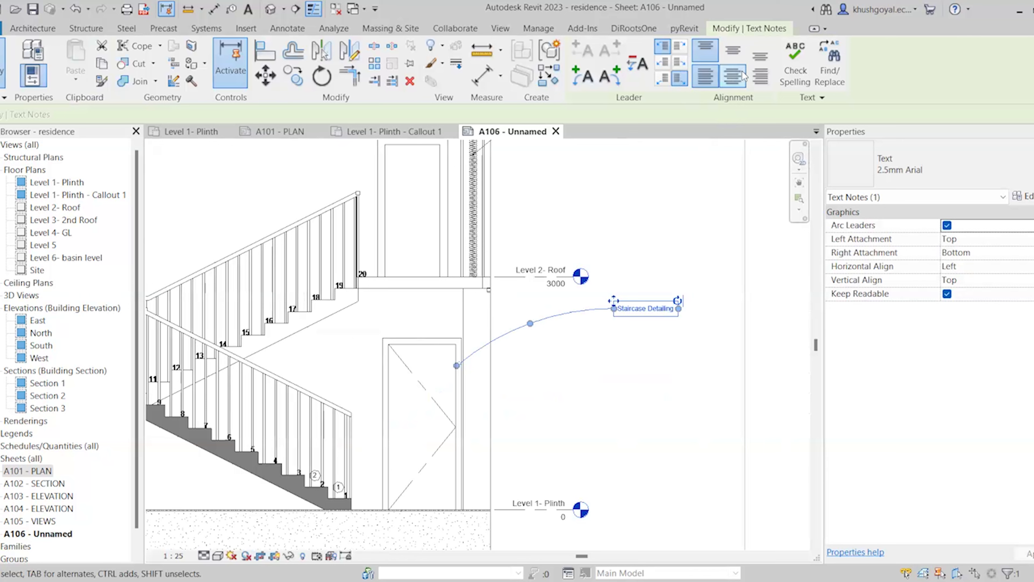
Try the note's horizontal and vertical alignments and leader attachment points, ending at bottom attachment
{"action": "left_click", "coordinate": [733, 49]}
{"action": "left_click", "coordinate": [733, 76]}
{"action": "left_click", "coordinate": [760, 75]}
{"action": "left_click", "coordinate": [761, 55]}
{"action": "left_click", "coordinate": [705, 76]}
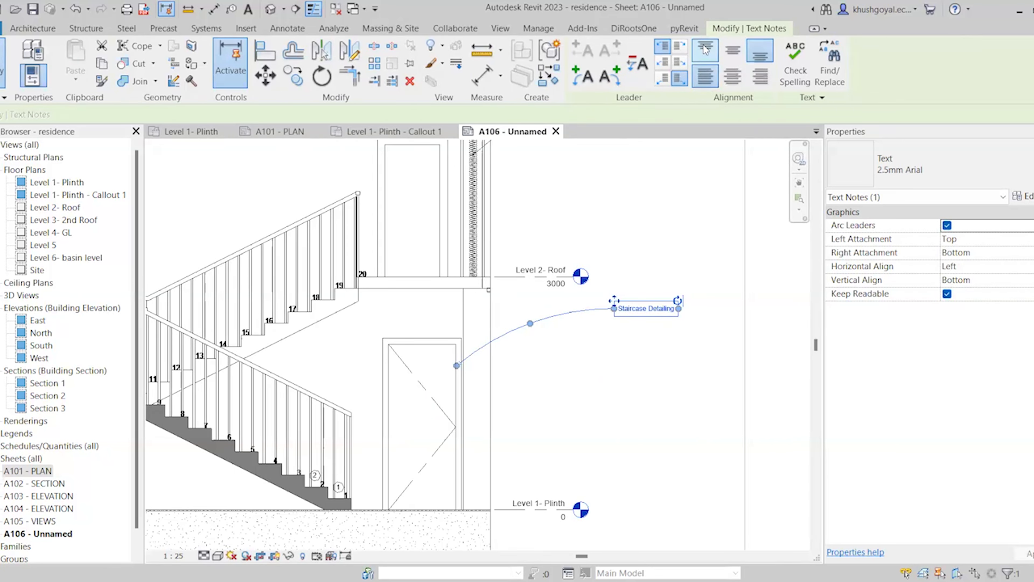
{"action": "left_click", "coordinate": [705, 49]}
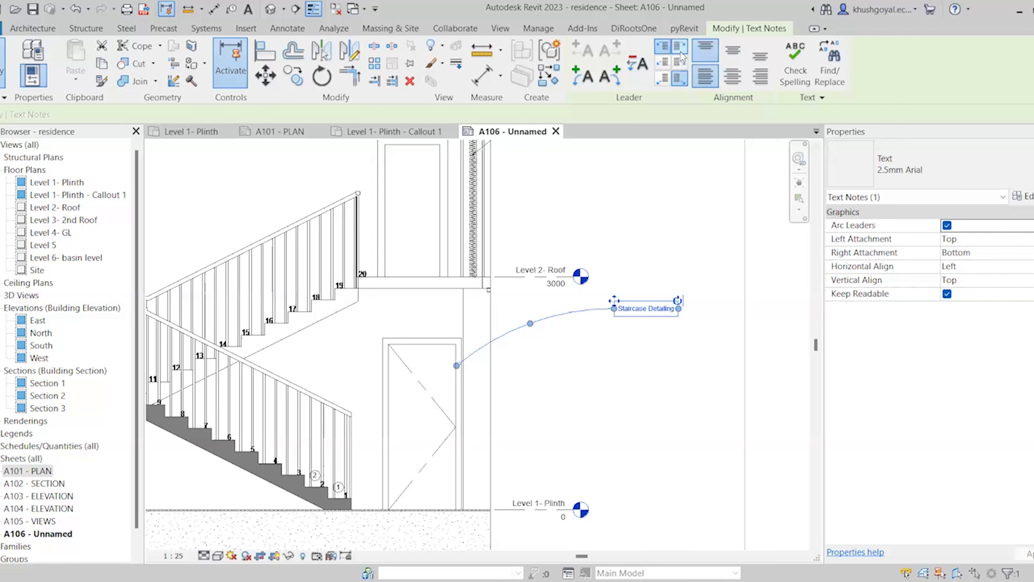
{"action": "left_click", "coordinate": [679, 62]}
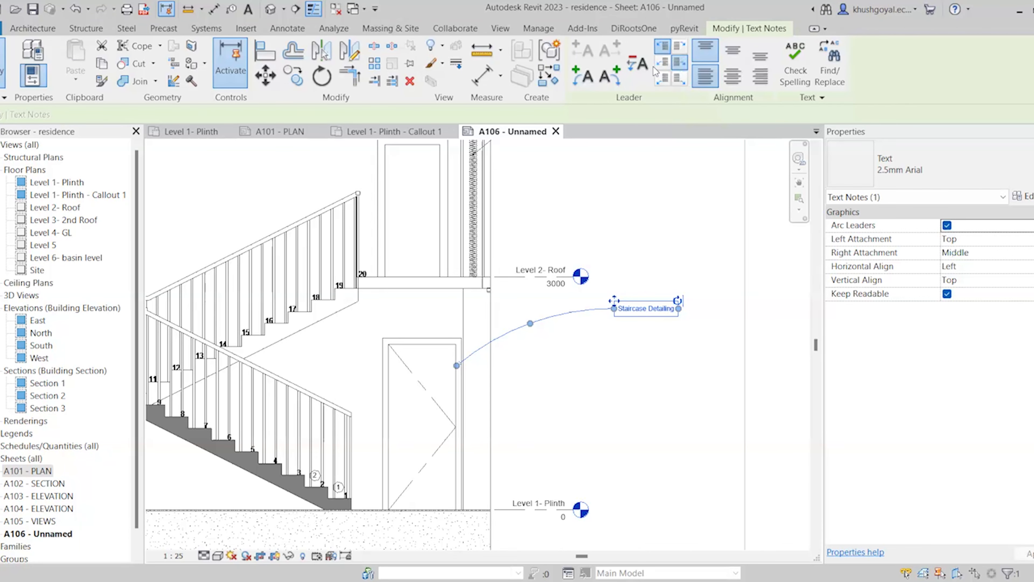
{"action": "left_click", "coordinate": [662, 62]}
{"action": "left_click", "coordinate": [662, 77]}
{"action": "left_click", "coordinate": [685, 80]}
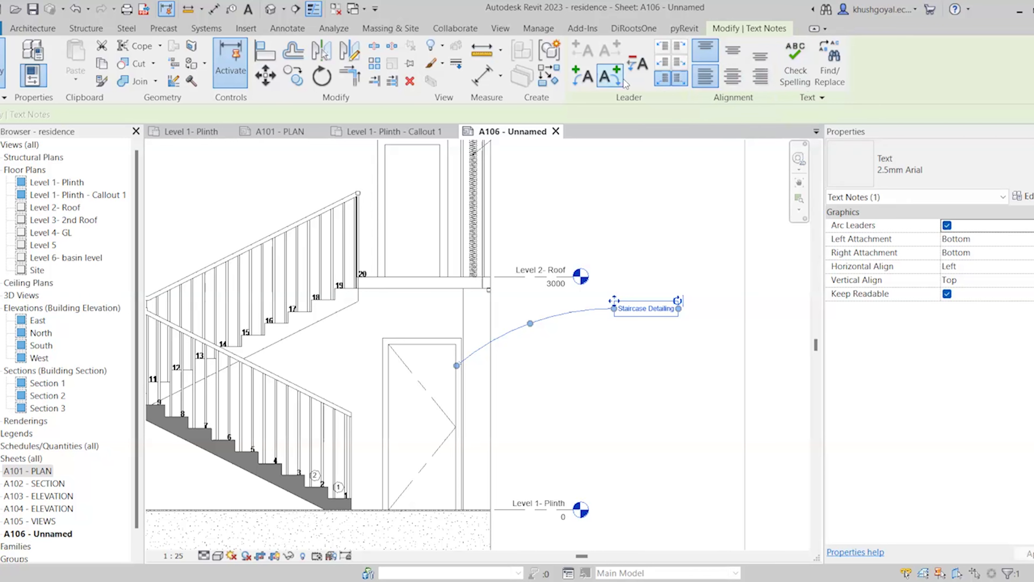
Add and remove extra arc leaders so the note keeps a single curved leader, then deselect
{"action": "left_click", "coordinate": [610, 76]}
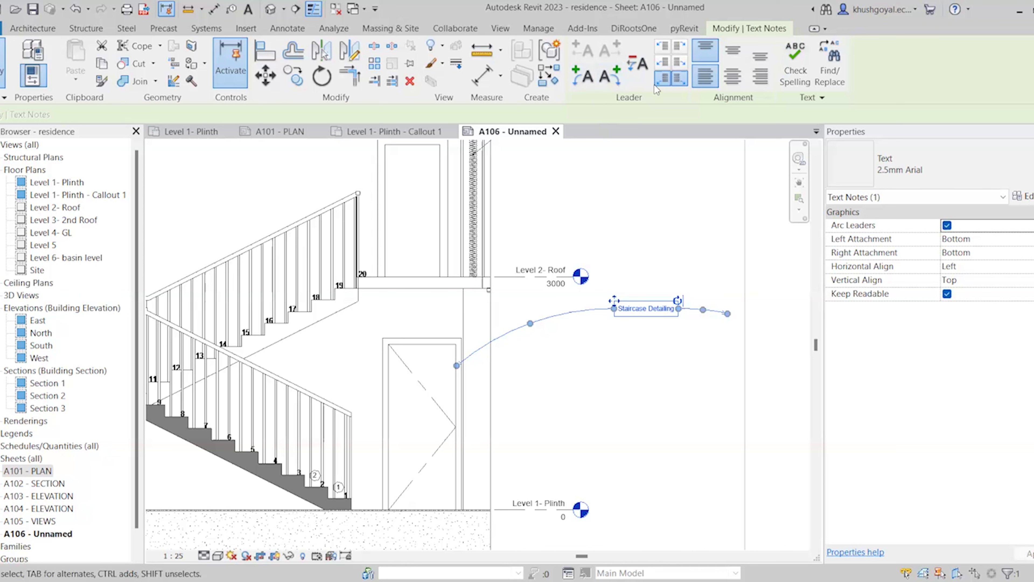
{"action": "left_click", "coordinate": [647, 63]}
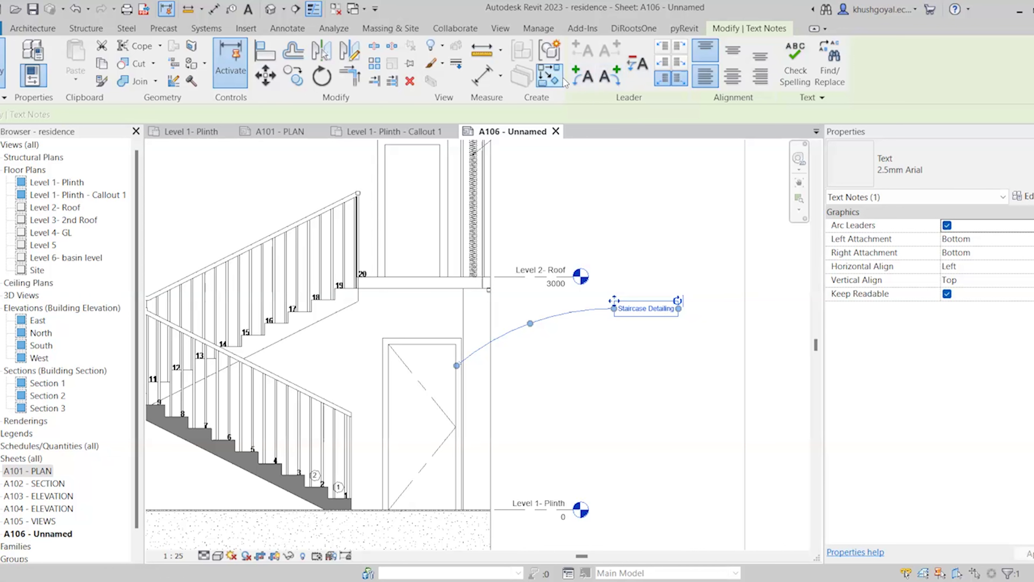
{"action": "left_click", "coordinate": [583, 81]}
{"action": "left_click", "coordinate": [601, 83]}
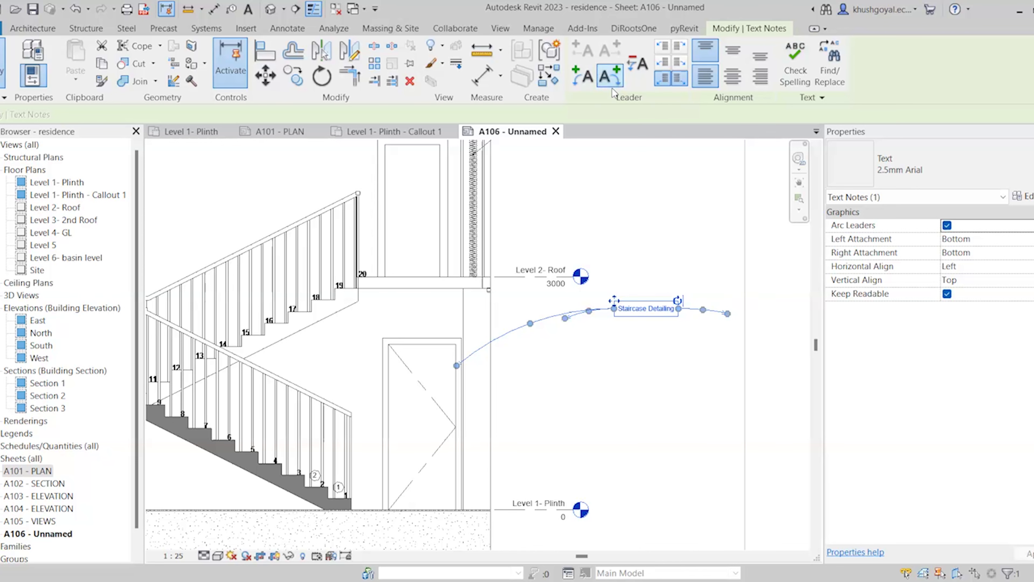
{"action": "left_click", "coordinate": [629, 73]}
{"action": "left_click", "coordinate": [629, 74]}
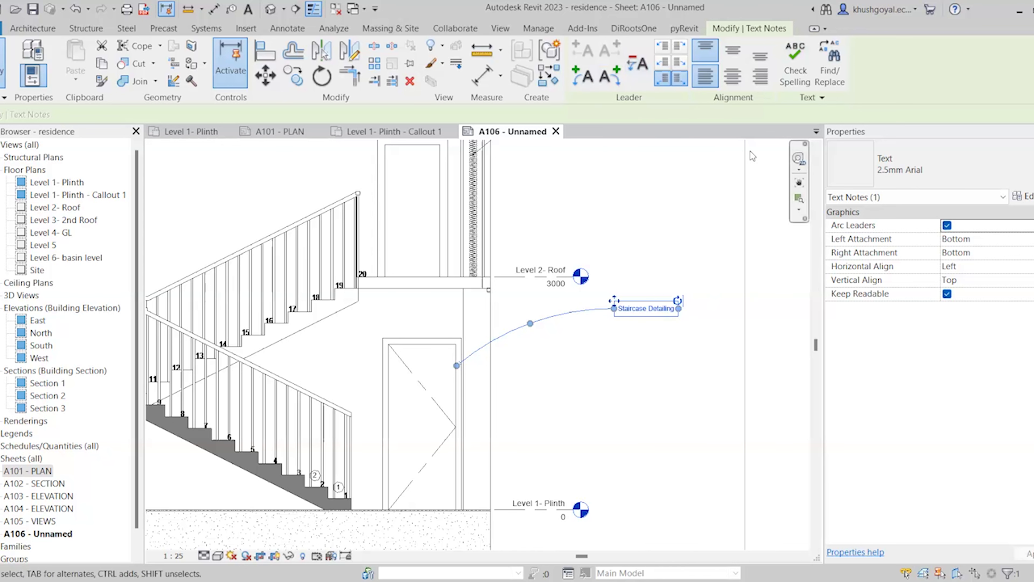
{"action": "scroll", "coordinate": [739, 244], "scroll_direction": "down", "scroll_amount": 3}
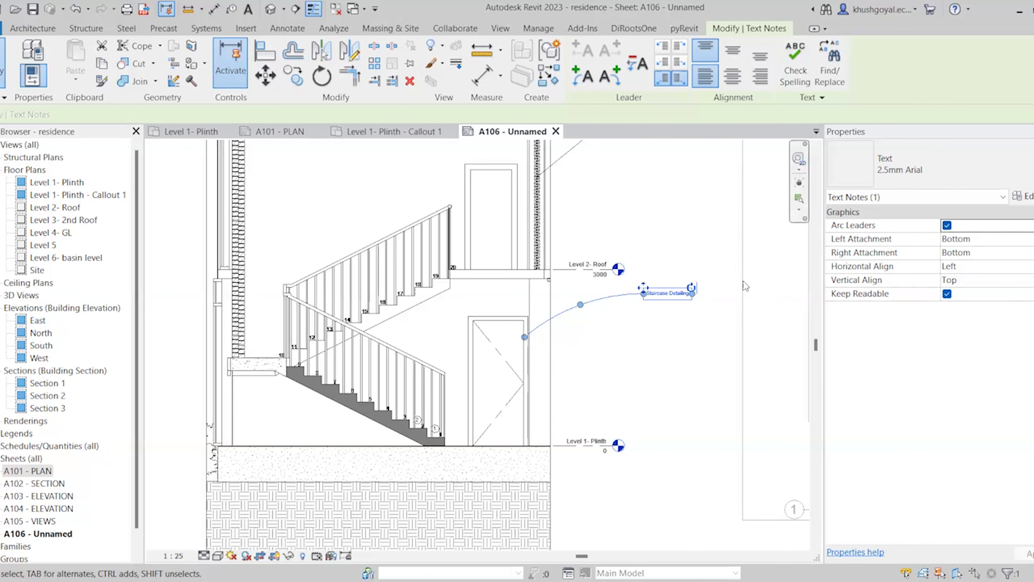
{"action": "left_click", "coordinate": [647, 353]}
{"action": "middle_click_drag", "start_coordinate": [636, 149], "coordinate": [628, 190]}
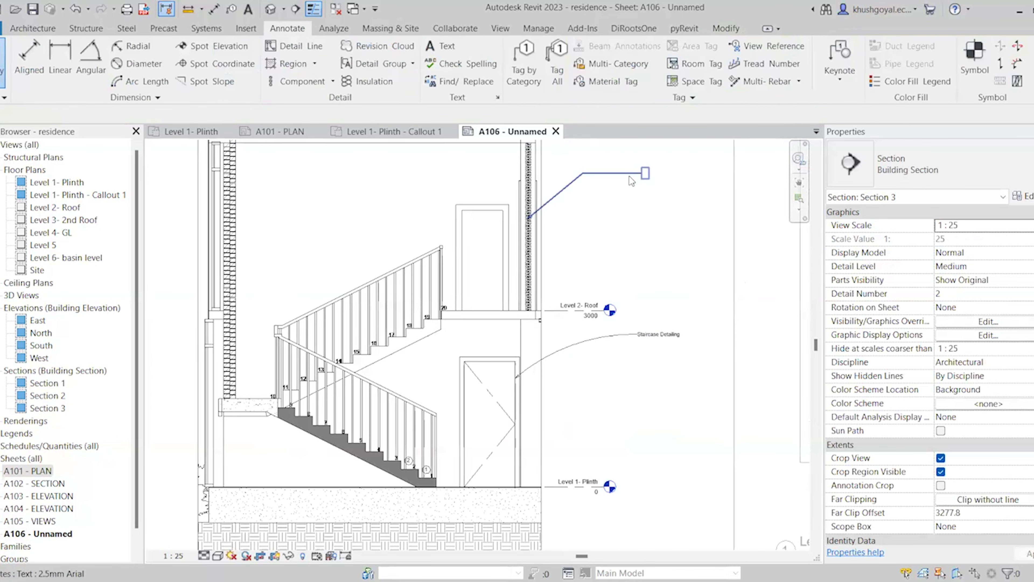
Type 'Insulation' into the empty upper note and align it right and bottom
{"action": "left_click", "coordinate": [630, 176]}
{"action": "scroll", "coordinate": [629, 177], "scroll_direction": "up", "scroll_amount": 5}
{"action": "left_click", "coordinate": [641, 169]}
{"action": "type", "text": "Insulation"}
{"action": "left_click", "coordinate": [580, 296]}
{"action": "scroll", "coordinate": [581, 296], "scroll_direction": "down", "scroll_amount": 3}
{"action": "left_click", "coordinate": [761, 76]}
{"action": "left_click", "coordinate": [760, 53]}
{"action": "key", "text": "Escape"}
Toggle Keep Readable and Arc Leaders off and back on, then open the text type properties
{"action": "left_click", "coordinate": [521, 237]}
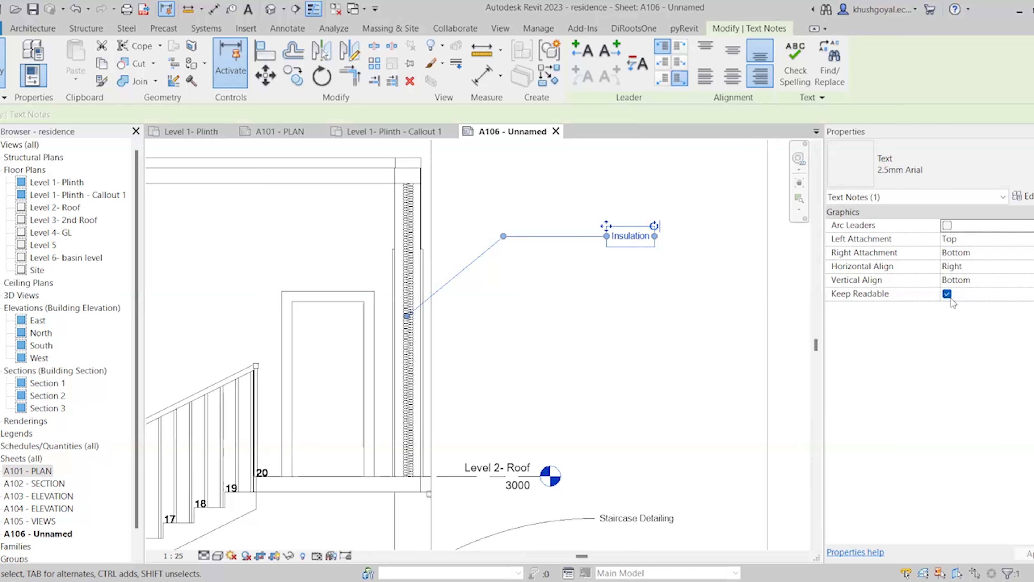
{"action": "left_click", "coordinate": [948, 294]}
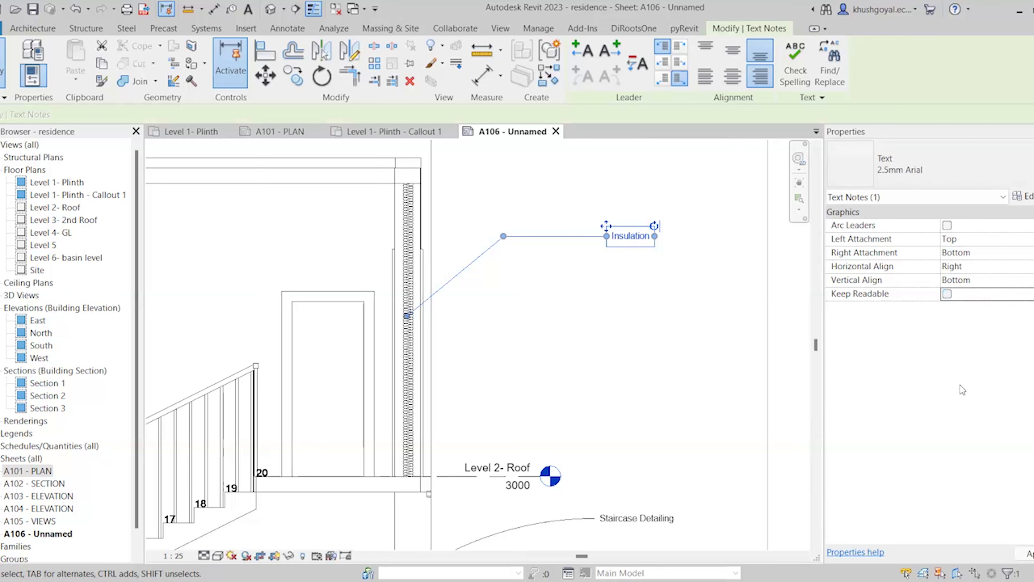
{"action": "left_click", "coordinate": [947, 294]}
{"action": "left_click", "coordinate": [946, 225]}
{"action": "left_click", "coordinate": [946, 225]}
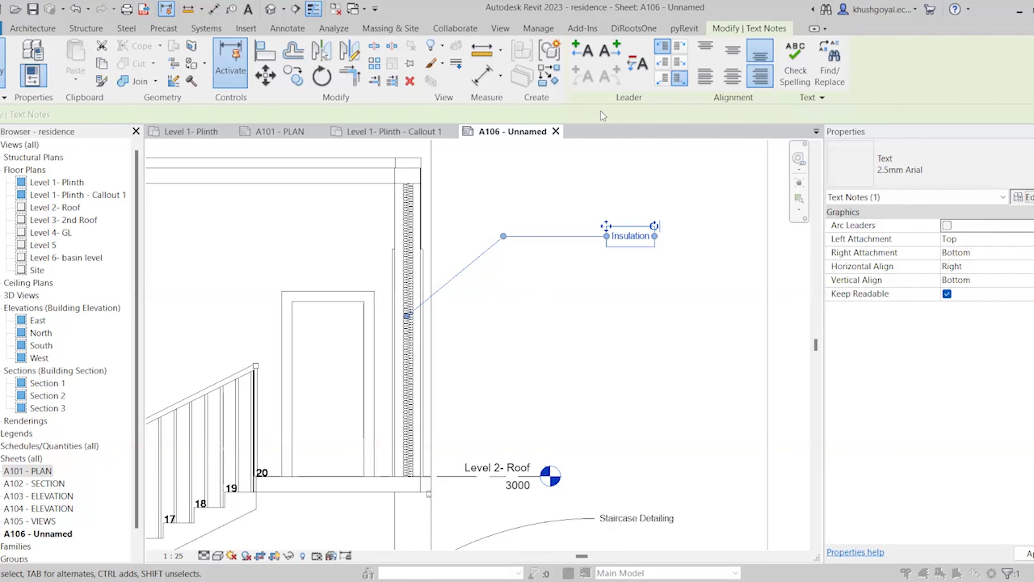
{"action": "left_click", "coordinate": [587, 131]}
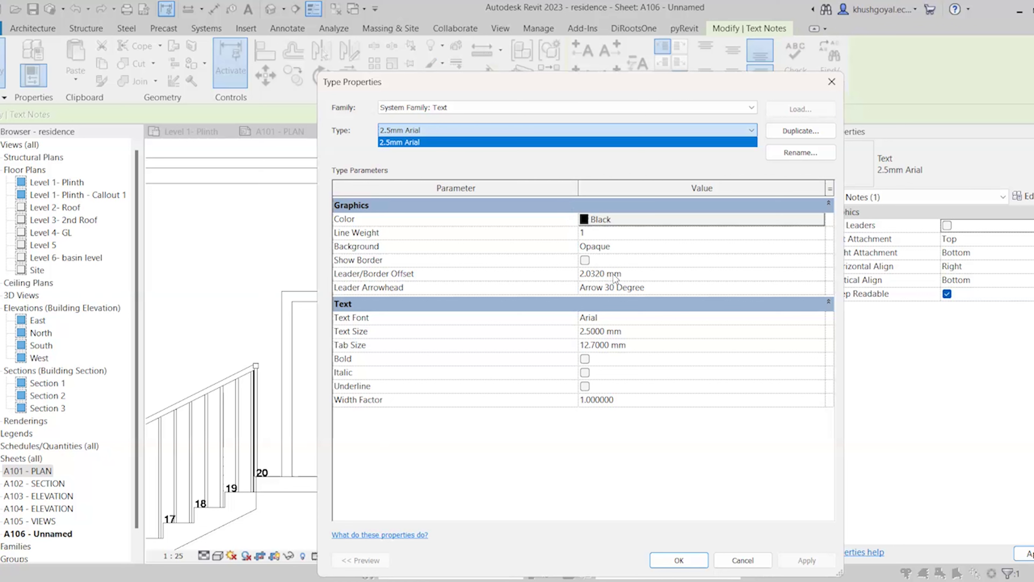
Keep the 2.5mm Arial type's Opaque background and Arrow 30 Degree arrowhead, confirm, and deselect
{"action": "left_click", "coordinate": [634, 246]}
{"action": "left_click", "coordinate": [633, 246]}
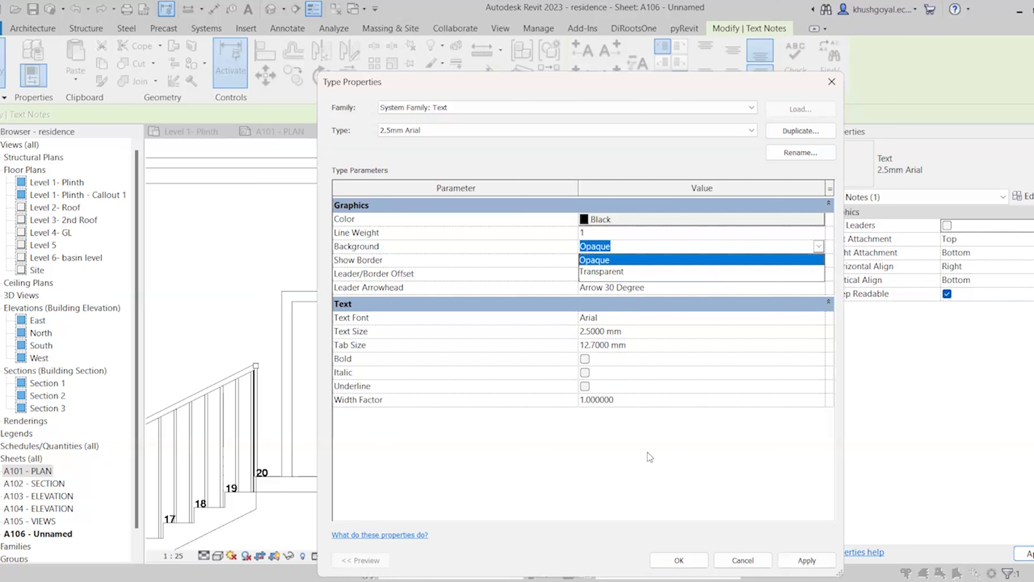
{"action": "left_click", "coordinate": [571, 408]}
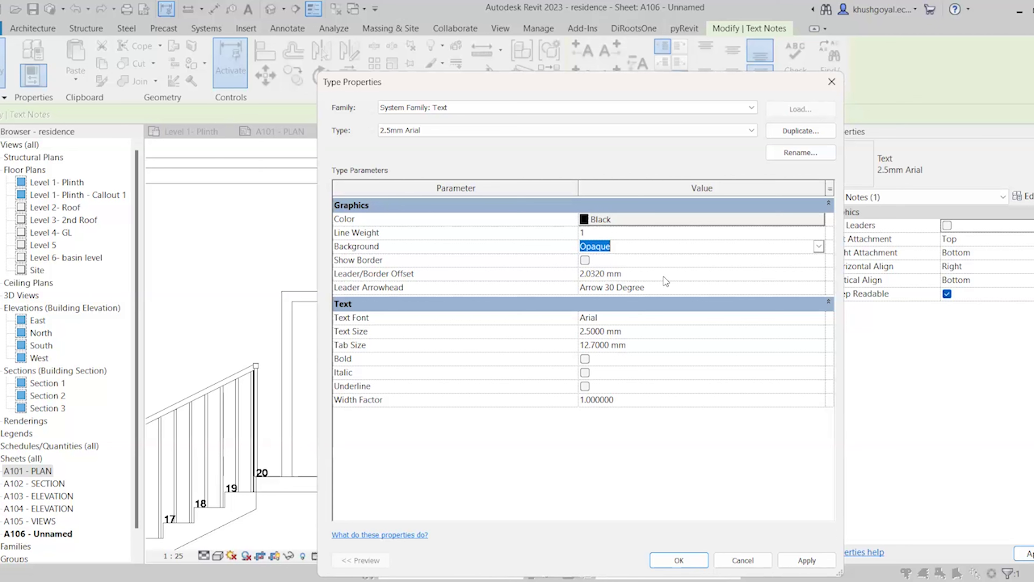
{"action": "left_click", "coordinate": [820, 289]}
{"action": "left_click", "coordinate": [818, 287]}
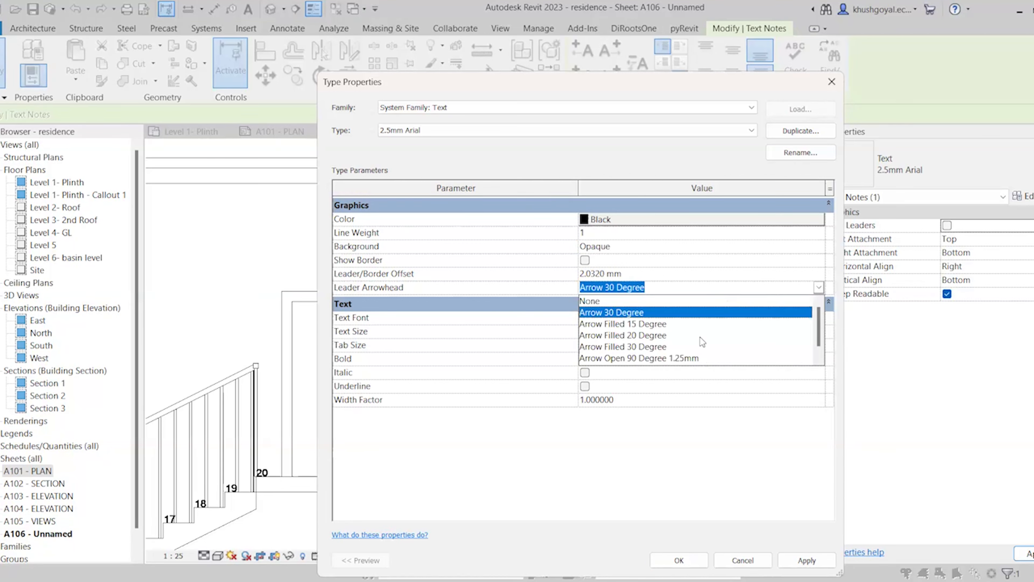
{"action": "left_click", "coordinate": [665, 312]}
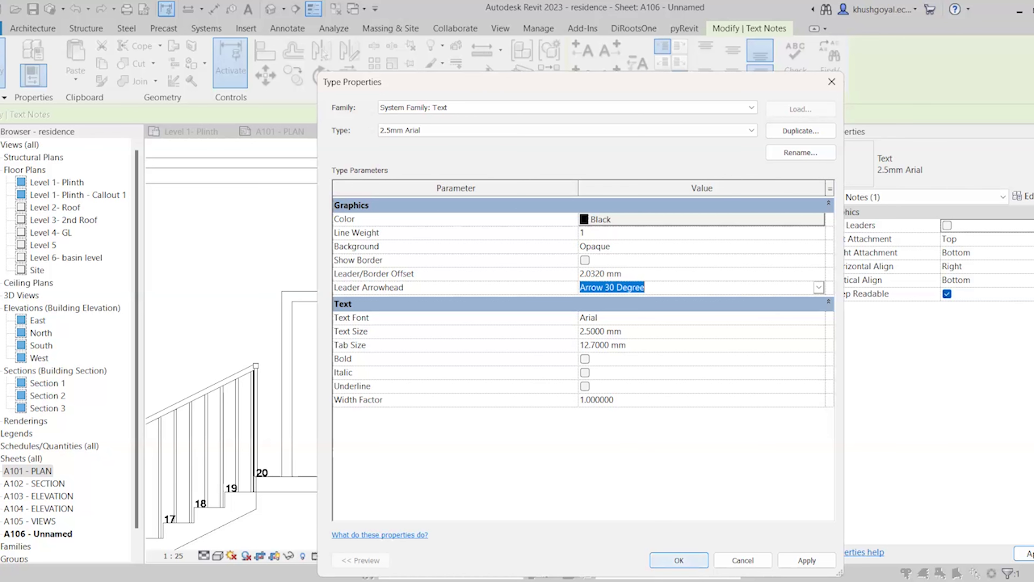
{"action": "left_click", "coordinate": [679, 561]}
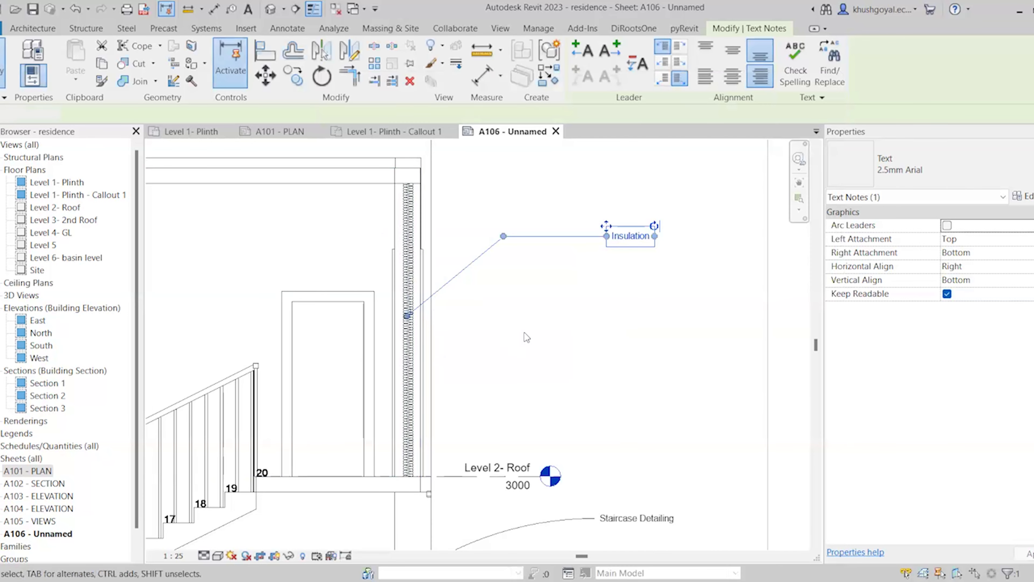
{"action": "left_click", "coordinate": [524, 333]}
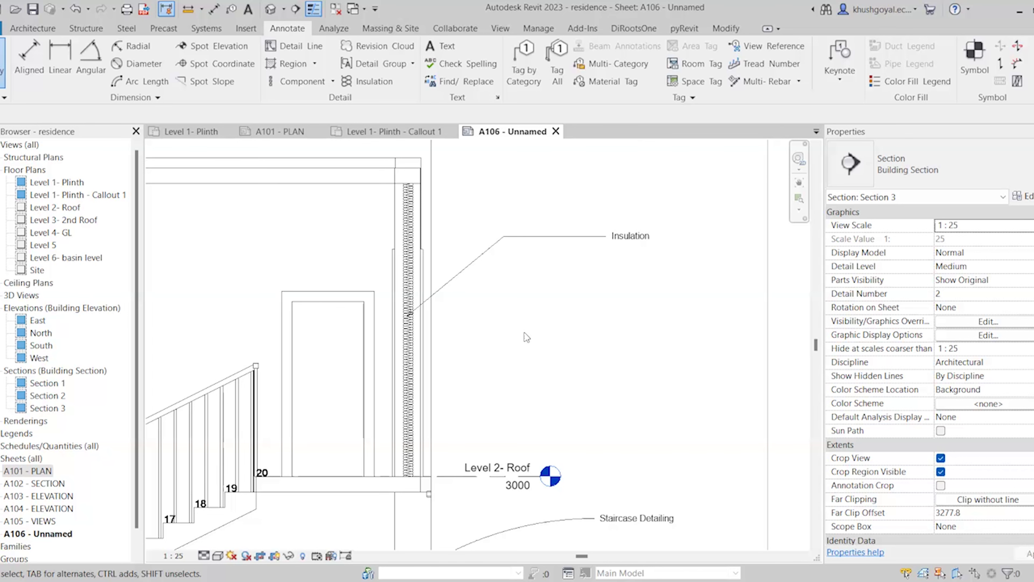
Zoom out and deactivate the Section 3 viewport to return to sheet A106
{"action": "scroll", "coordinate": [533, 265], "scroll_direction": "down", "scroll_amount": 6}
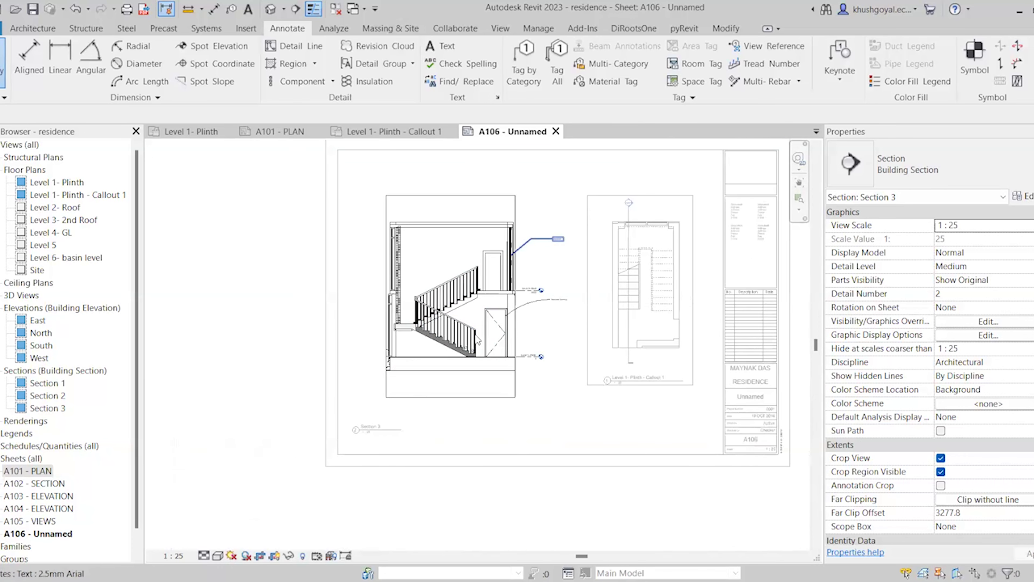
{"action": "double_click", "coordinate": [269, 397]}
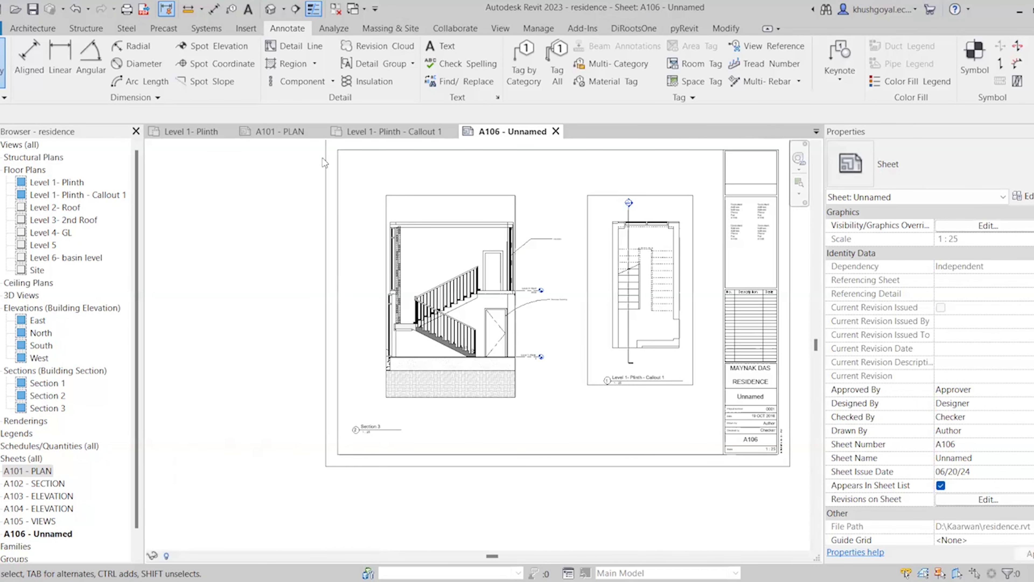
Switch to sheet A101 - PLAN and zoom in on the floor plan
{"action": "left_click", "coordinate": [295, 132]}
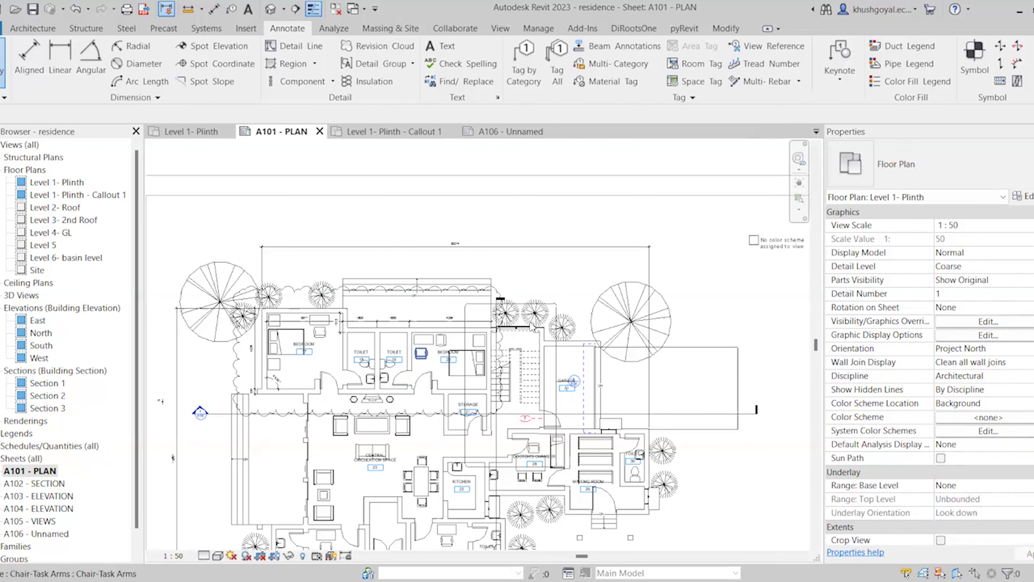
{"action": "scroll", "coordinate": [572, 267], "scroll_direction": "down", "scroll_amount": 5}
{"action": "scroll", "coordinate": [503, 313], "scroll_direction": "up", "scroll_amount": 2}
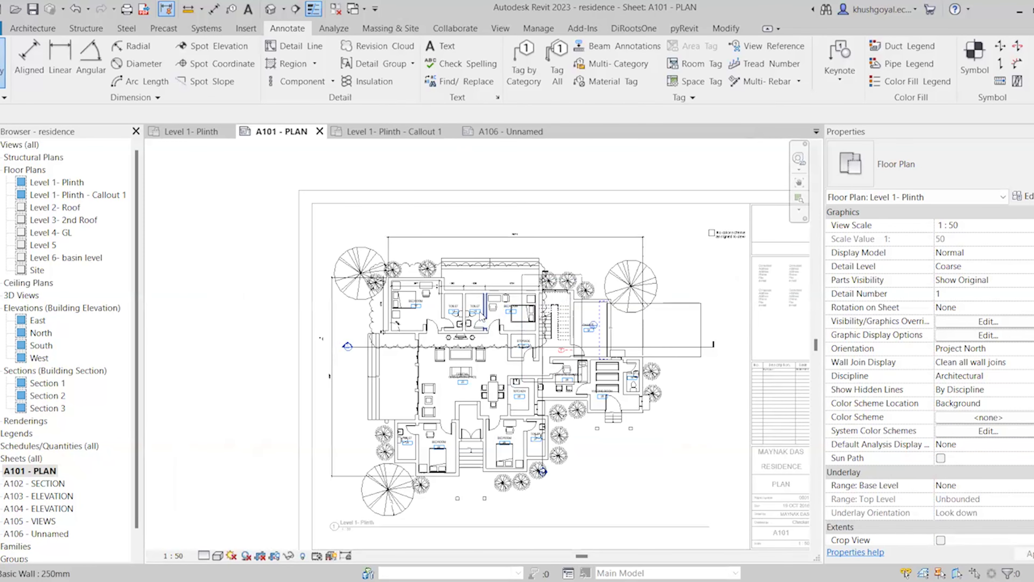
{"action": "scroll", "coordinate": [483, 316], "scroll_direction": "up", "scroll_amount": 3}
Select all 15 room tags in the view and delete them
{"action": "left_click", "coordinate": [470, 311]}
{"action": "right_click", "coordinate": [472, 312]}
{"action": "mouse_move", "coordinate": [529, 376]}
{"action": "left_click", "coordinate": [688, 377]}
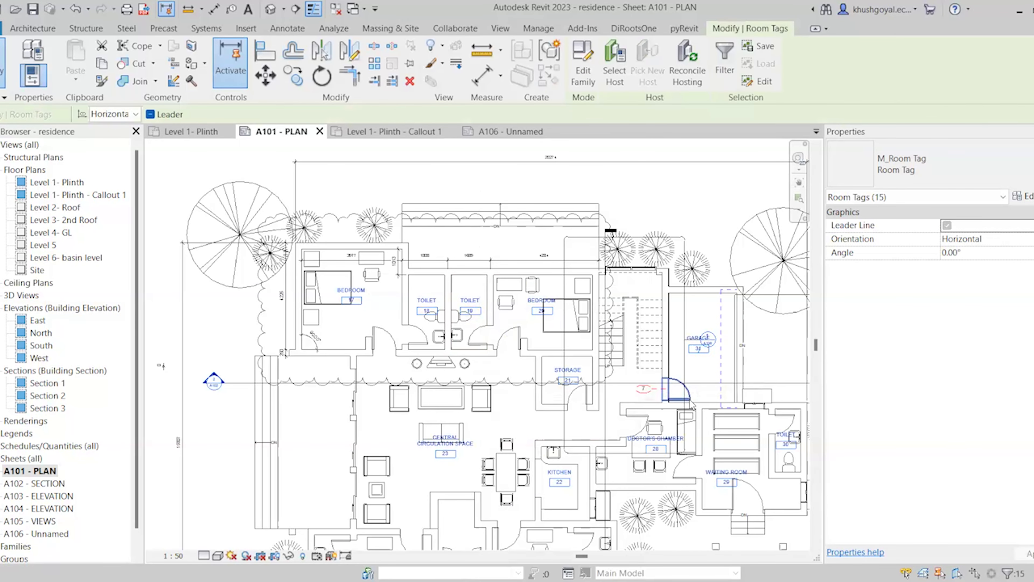
{"action": "key", "text": "Delete"}
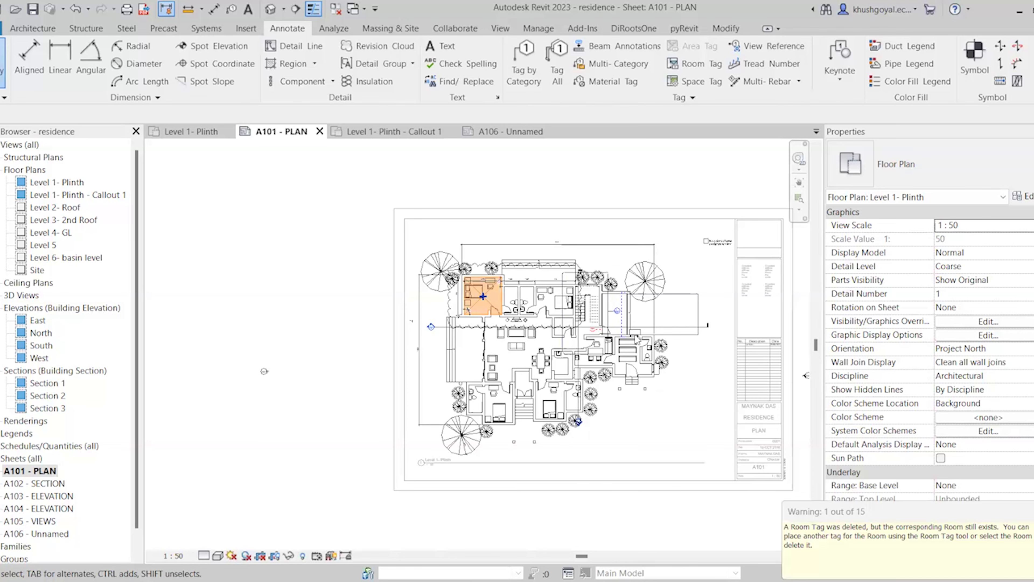
{"action": "scroll", "coordinate": [475, 361], "scroll_direction": "up", "scroll_amount": 2}
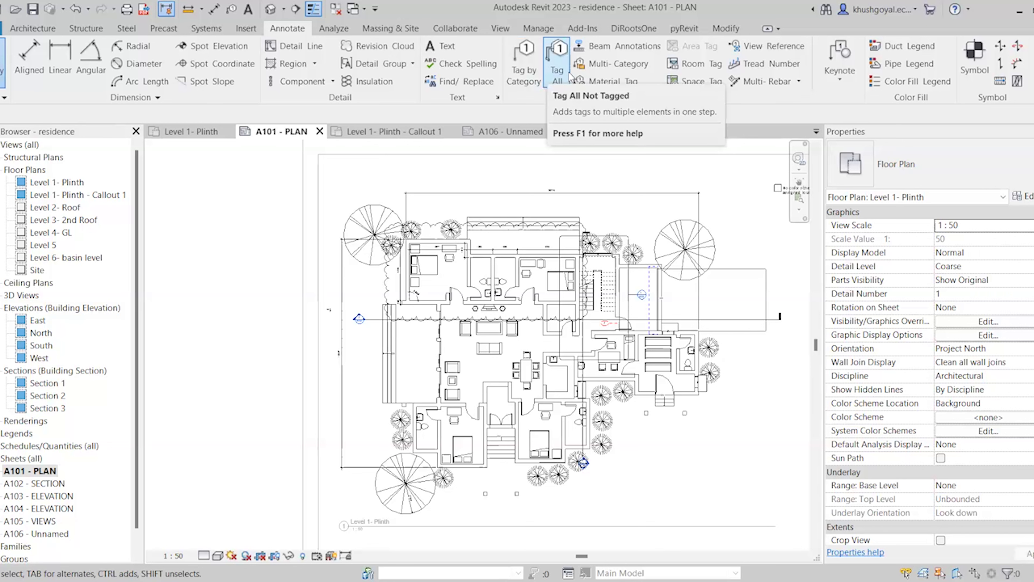
Use Tag All Not Tagged to label every door with horizontal M_Door Tag tags
{"action": "left_click", "coordinate": [569, 74]}
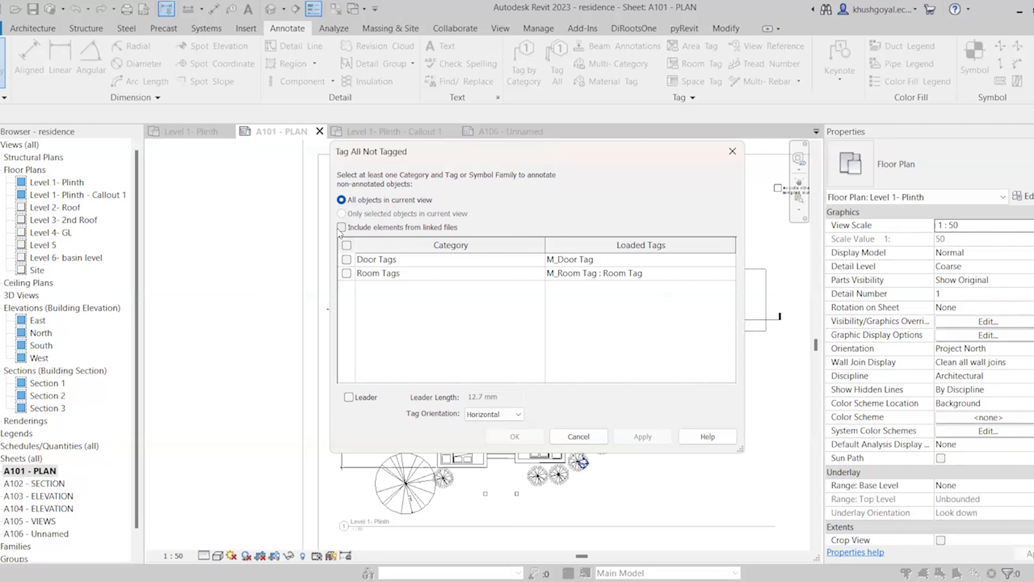
{"action": "left_click", "coordinate": [347, 260]}
{"action": "left_click", "coordinate": [728, 261]}
{"action": "left_click", "coordinate": [722, 259]}
{"action": "left_click", "coordinate": [728, 261]}
{"action": "left_click", "coordinate": [618, 327]}
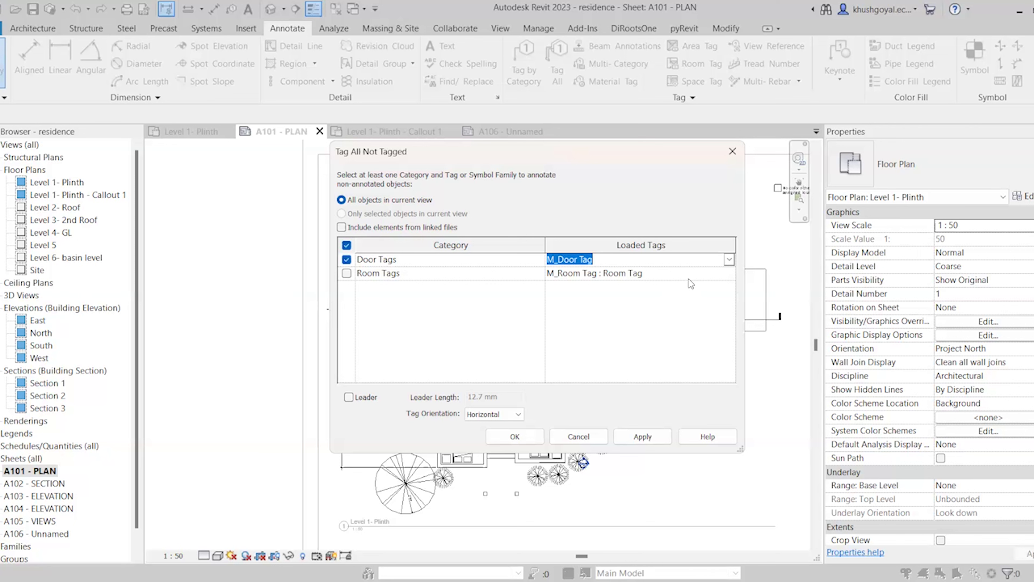
{"action": "left_click", "coordinate": [728, 261]}
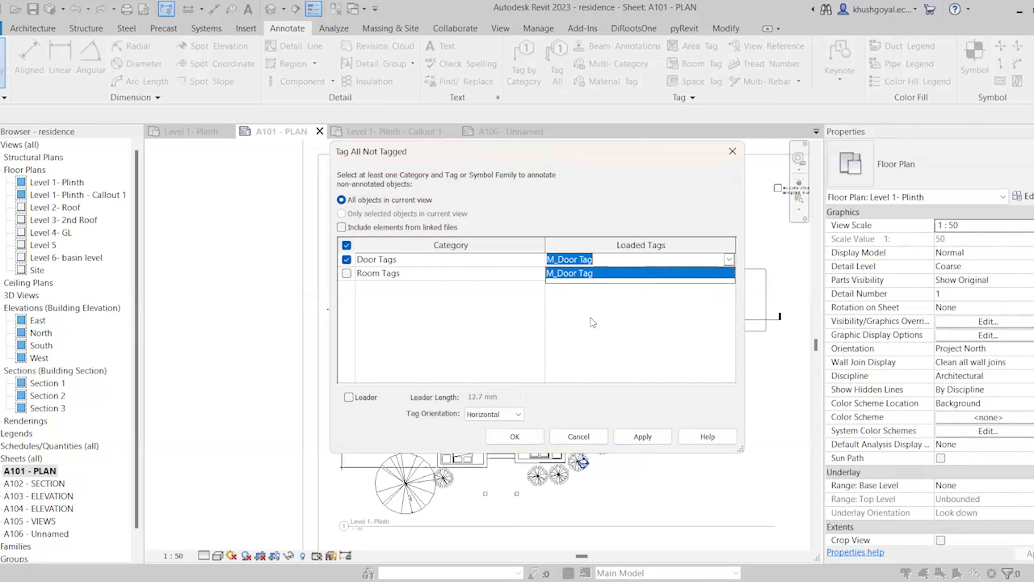
{"action": "left_click", "coordinate": [594, 285]}
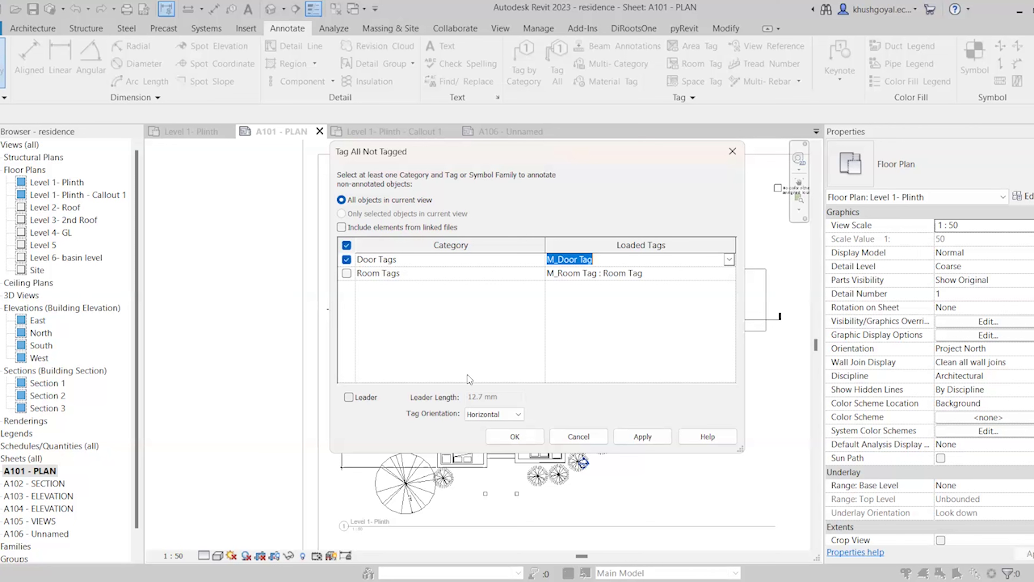
{"action": "left_click", "coordinate": [505, 416]}
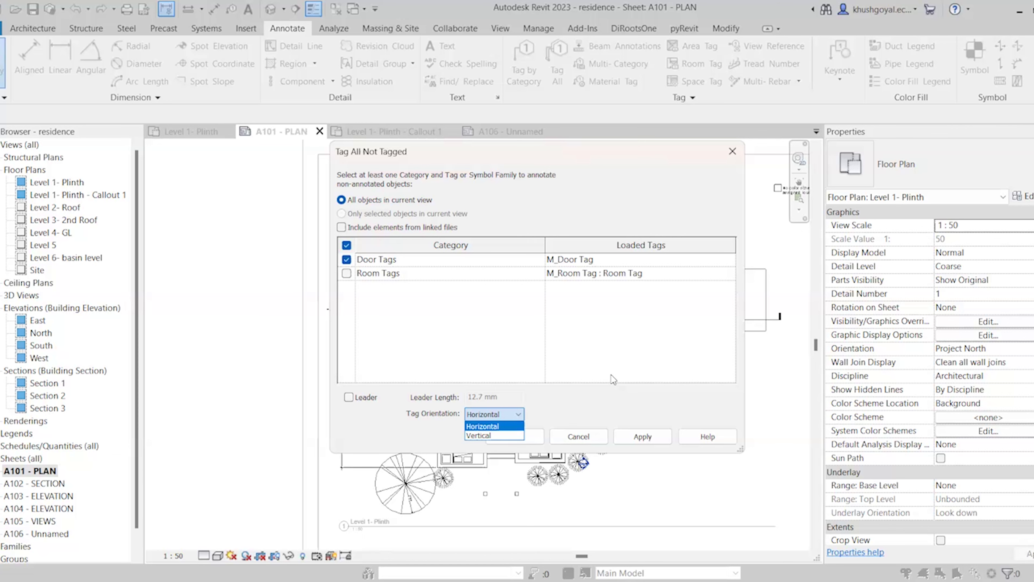
{"action": "left_click", "coordinate": [642, 439]}
{"action": "left_click", "coordinate": [641, 440]}
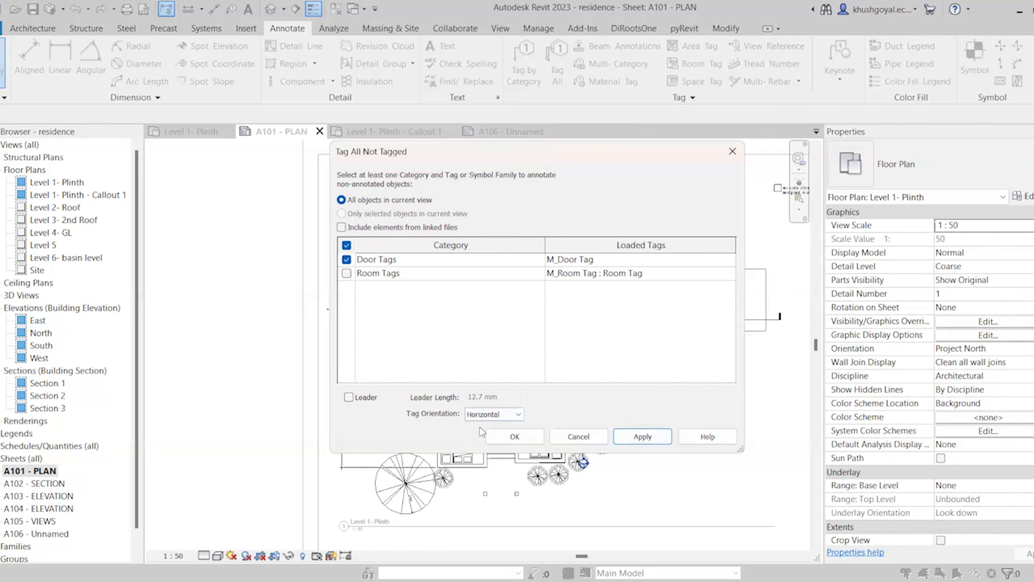
{"action": "left_click", "coordinate": [509, 439]}
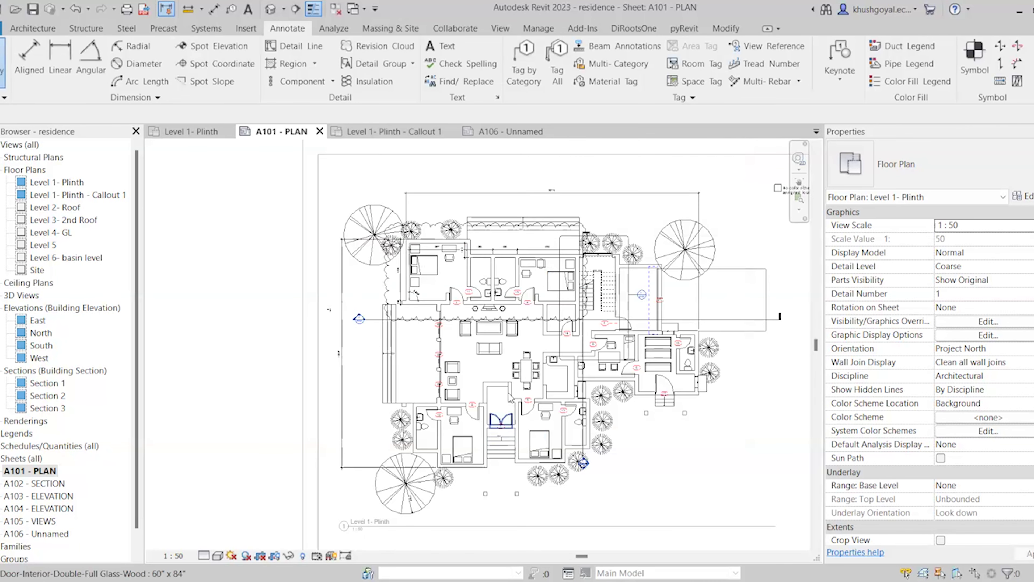
{"action": "scroll", "coordinate": [458, 285], "scroll_direction": "up", "scroll_amount": 2}
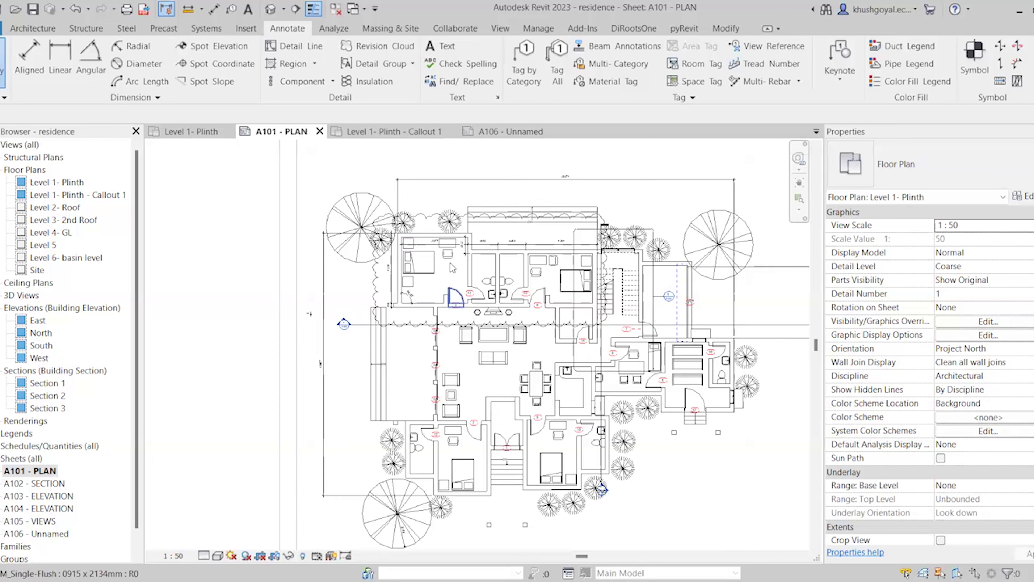
{"action": "scroll", "coordinate": [459, 279], "scroll_direction": "up", "scroll_amount": 1}
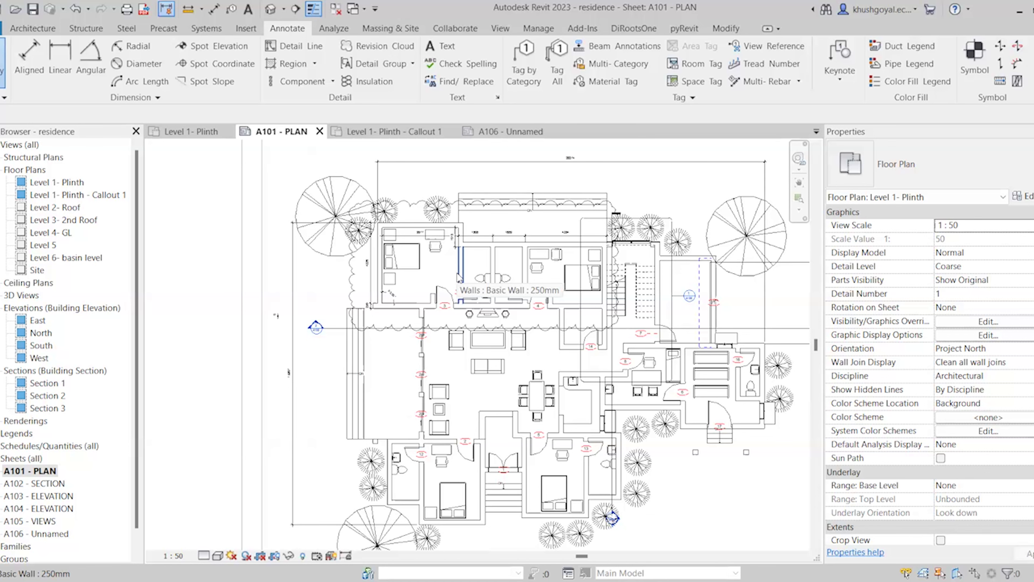
{"action": "scroll", "coordinate": [570, 318], "scroll_direction": "up", "scroll_amount": 2}
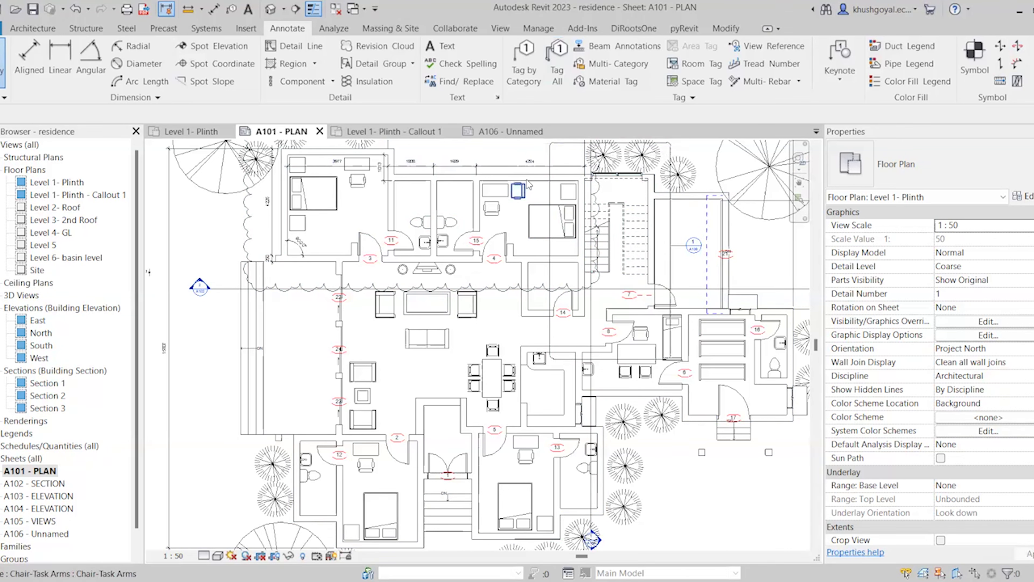
{"action": "key", "text": "m"}
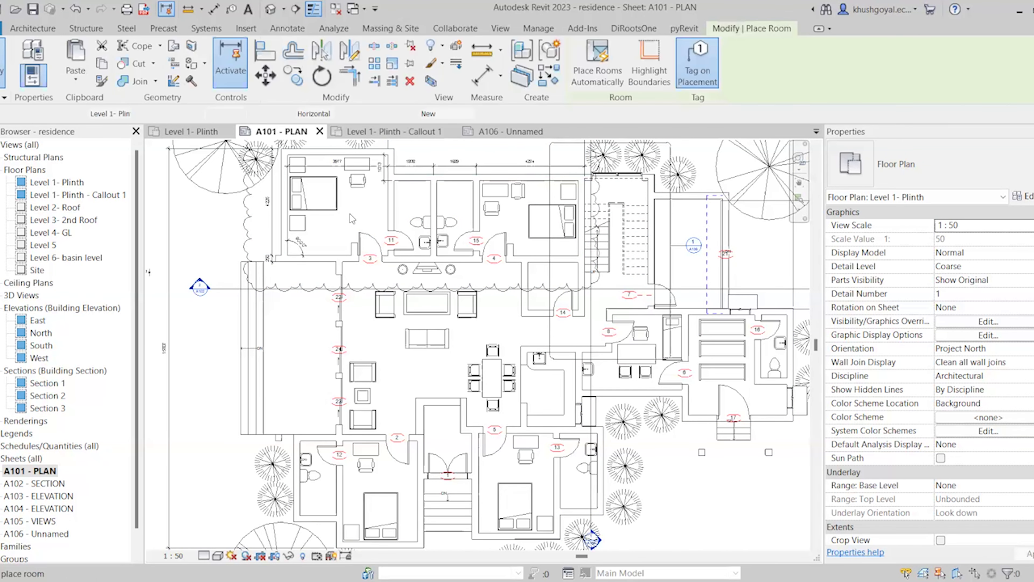
{"action": "key", "text": "Escape"}
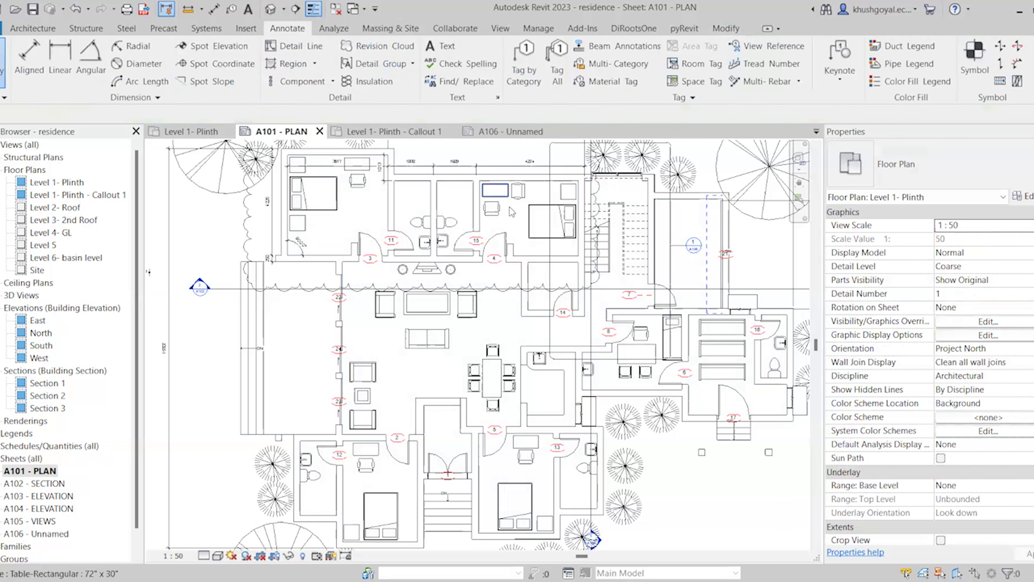
{"action": "key", "text": "t"}
{"action": "key", "text": "g"}
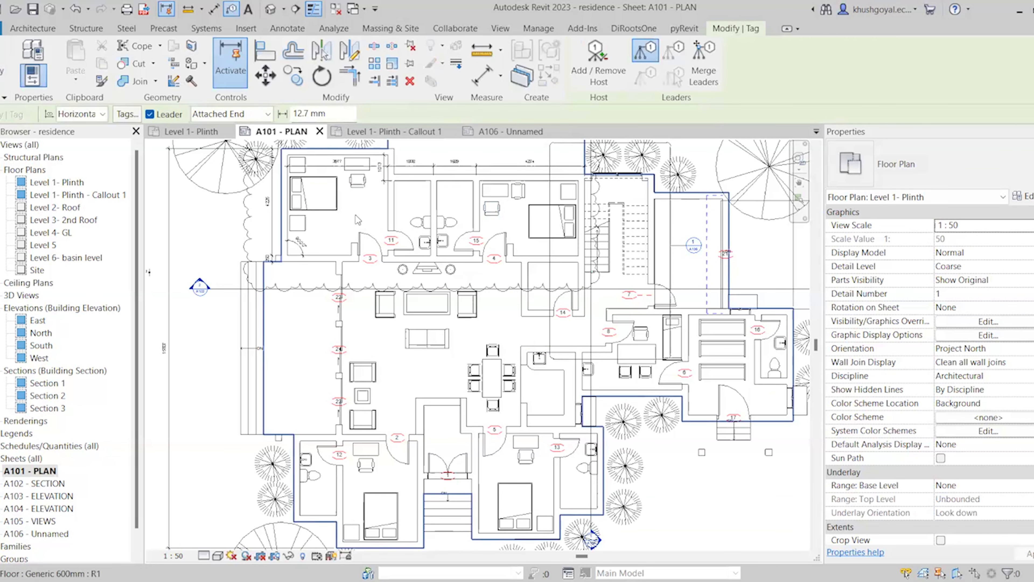
{"action": "key", "text": "Escape"}
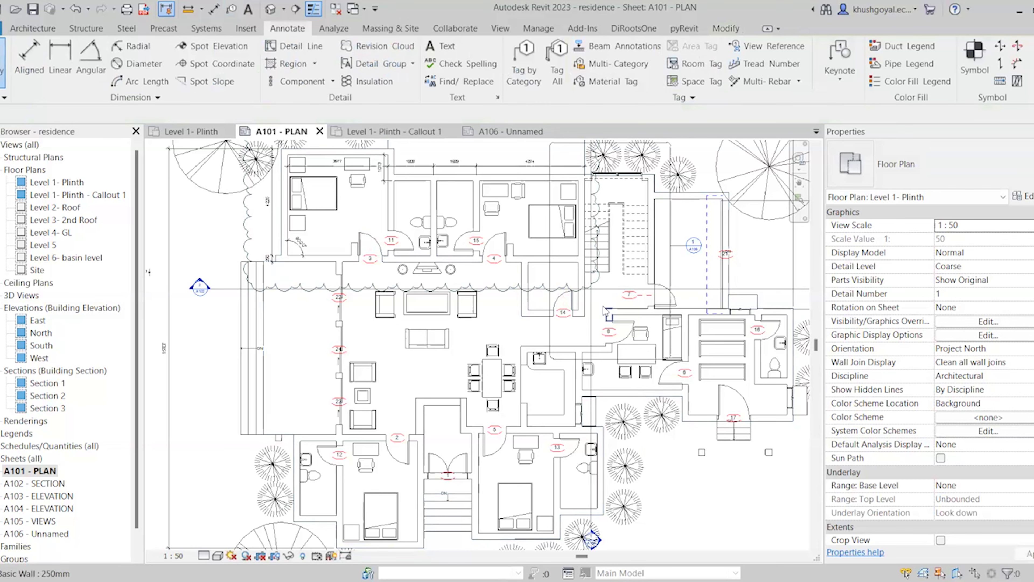
{"action": "scroll", "coordinate": [603, 305], "scroll_direction": "down", "scroll_amount": 2}
{"action": "scroll", "coordinate": [589, 424], "scroll_direction": "up", "scroll_amount": 1}
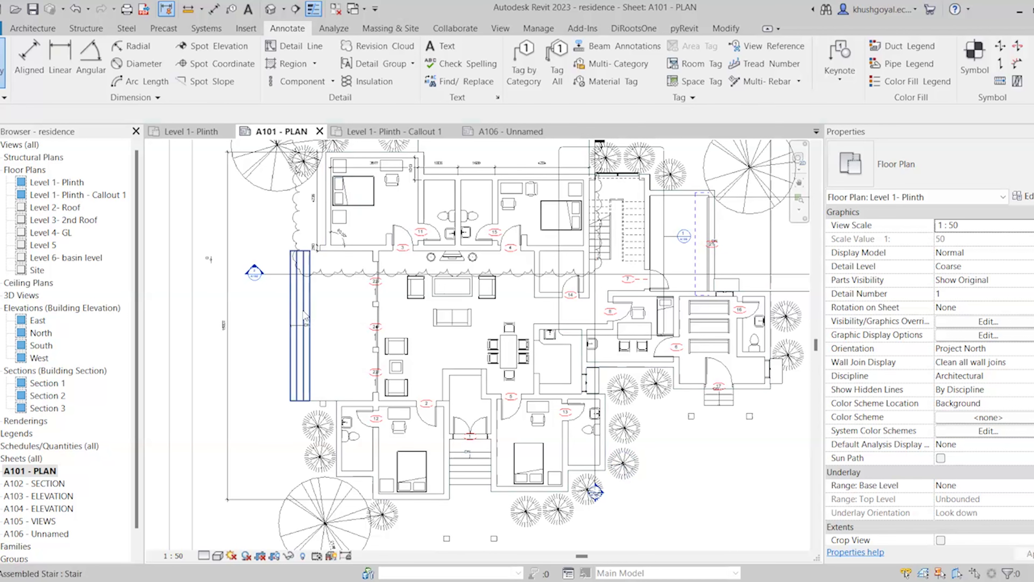
{"action": "scroll", "coordinate": [306, 312], "scroll_direction": "down", "scroll_amount": 4}
{"action": "scroll", "coordinate": [505, 297], "scroll_direction": "up", "scroll_amount": 3}
{"action": "scroll", "coordinate": [475, 298], "scroll_direction": "up", "scroll_amount": 1}
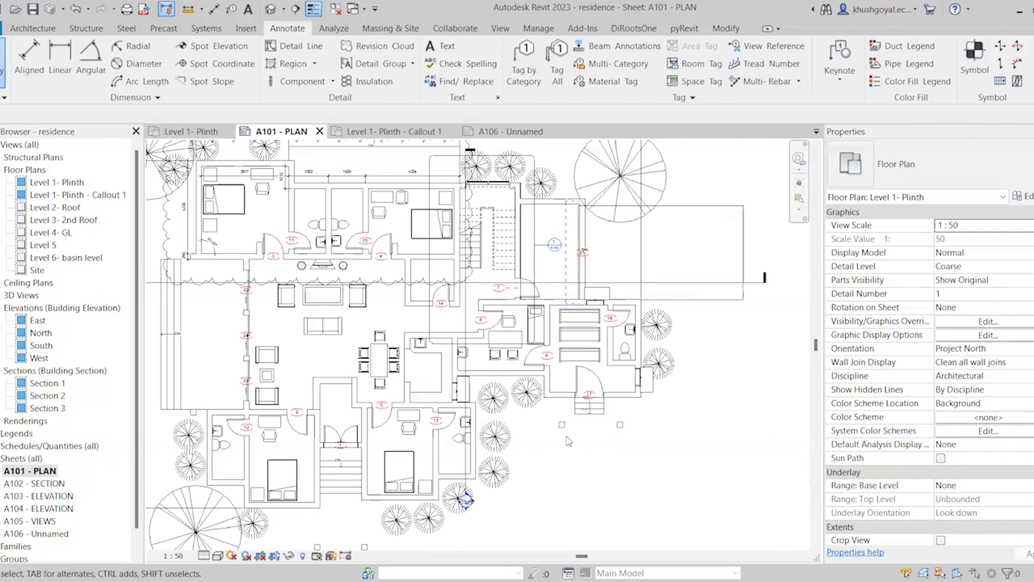
{"action": "scroll", "coordinate": [590, 441], "scroll_direction": "down", "scroll_amount": 3}
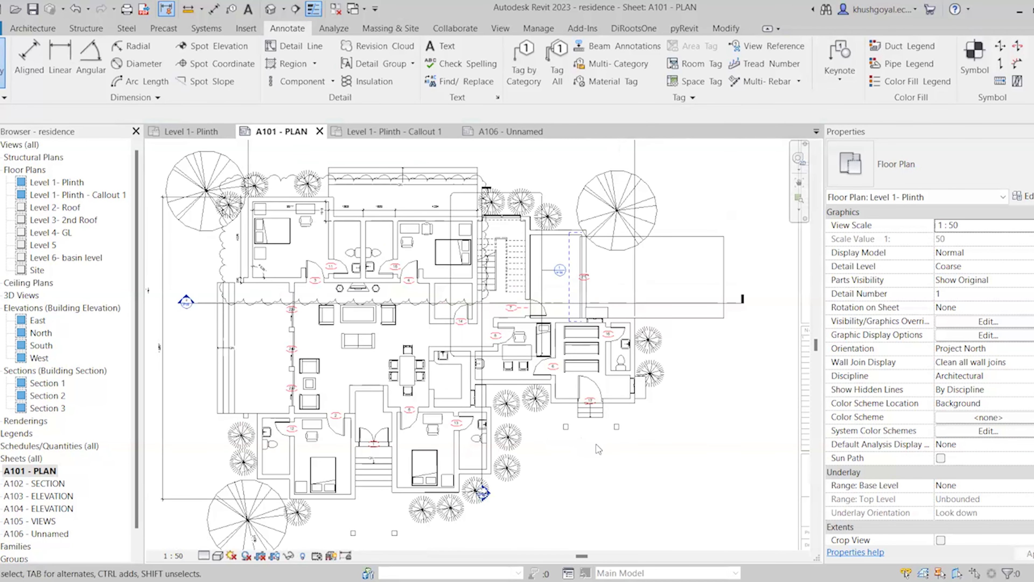
{"action": "left_click", "coordinate": [173, 132]}
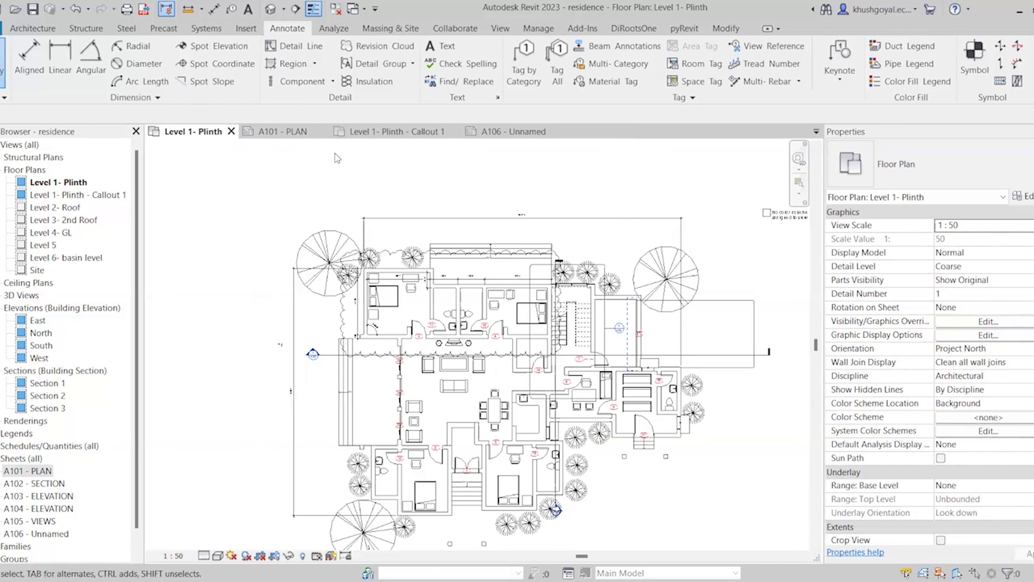
{"action": "left_click", "coordinate": [281, 132]}
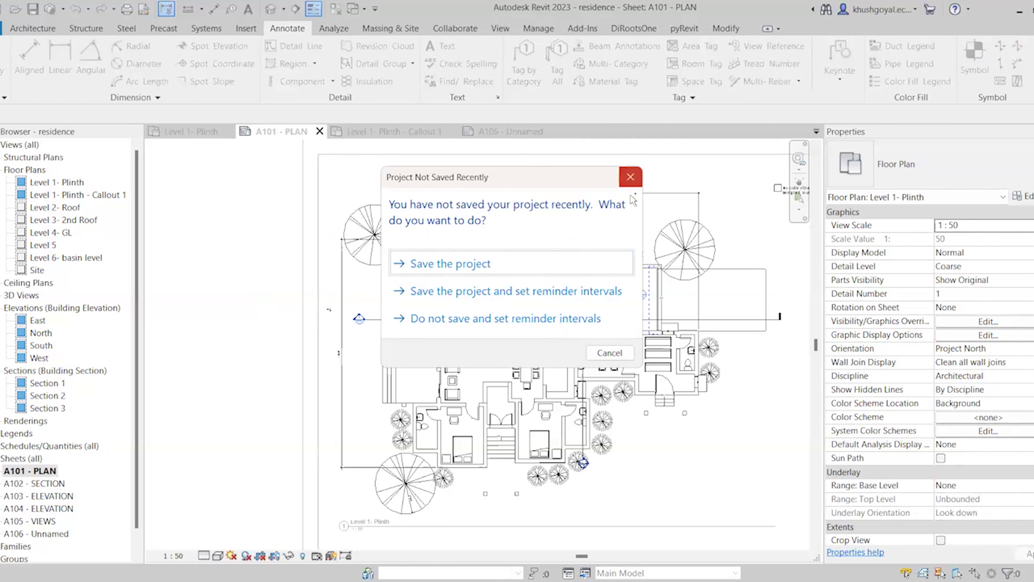
Dismiss the save reminder without saving, clear the TOILET tag selection, and view the whole A101 sheet
{"action": "left_click", "coordinate": [631, 179]}
{"action": "scroll", "coordinate": [554, 236], "scroll_direction": "up", "scroll_amount": 3}
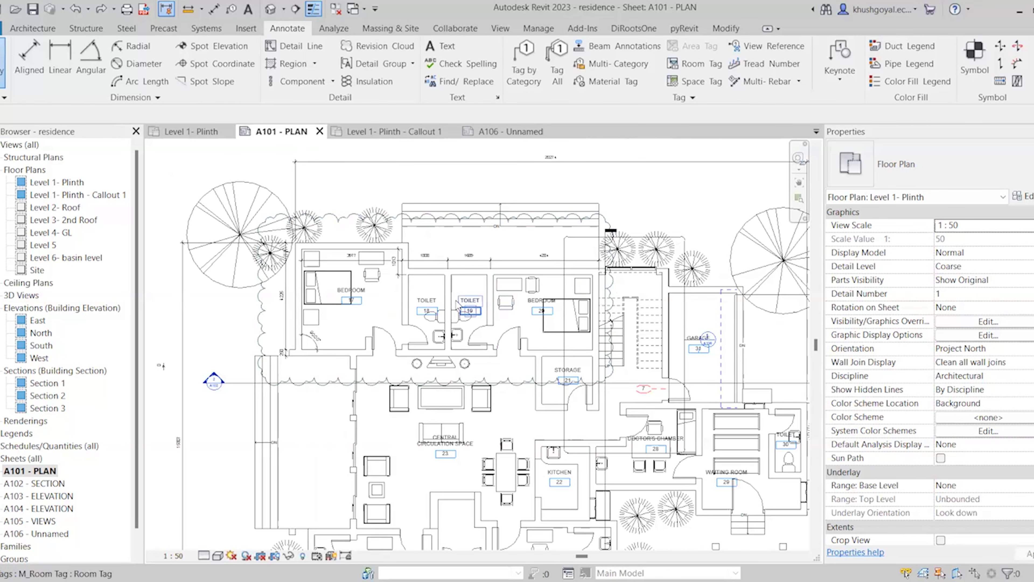
{"action": "left_click", "coordinate": [436, 302]}
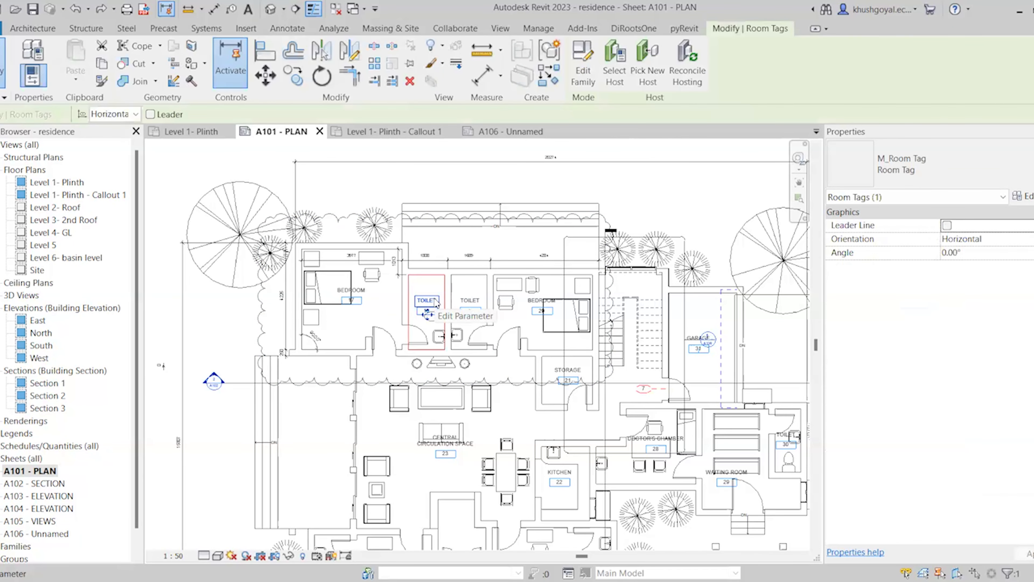
{"action": "scroll", "coordinate": [437, 304], "scroll_direction": "down", "scroll_amount": 1}
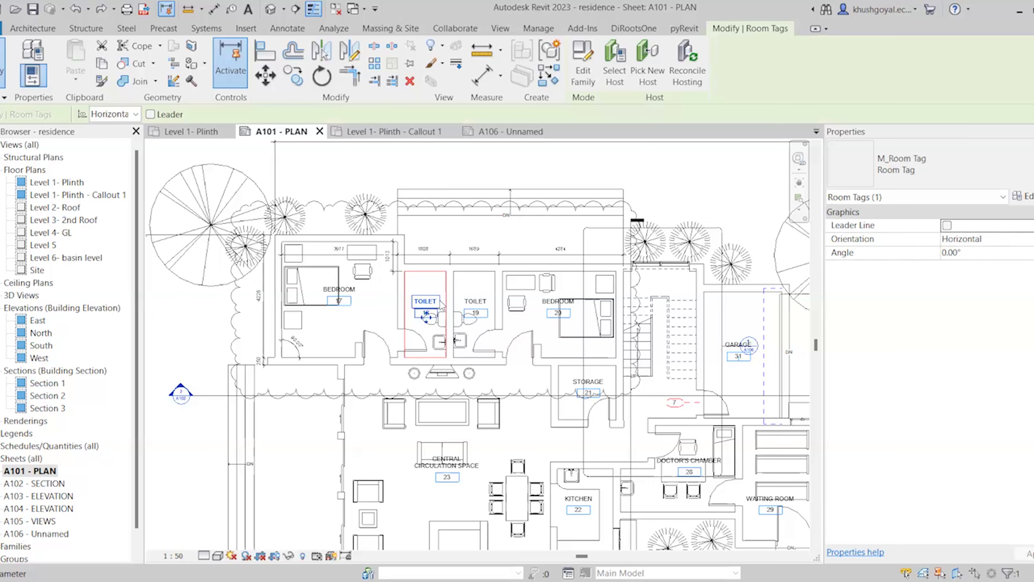
{"action": "scroll", "coordinate": [443, 306], "scroll_direction": "down", "scroll_amount": 1}
{"action": "scroll", "coordinate": [444, 306], "scroll_direction": "down", "scroll_amount": 1}
{"action": "key", "text": "Escape"}
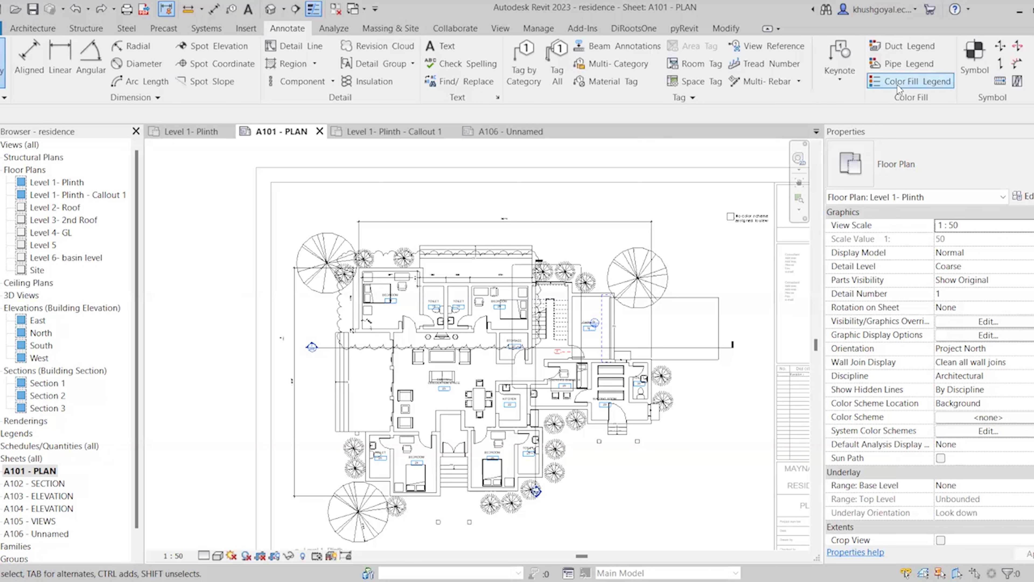
{"action": "scroll", "coordinate": [222, 199], "scroll_direction": "down", "scroll_amount": 2}
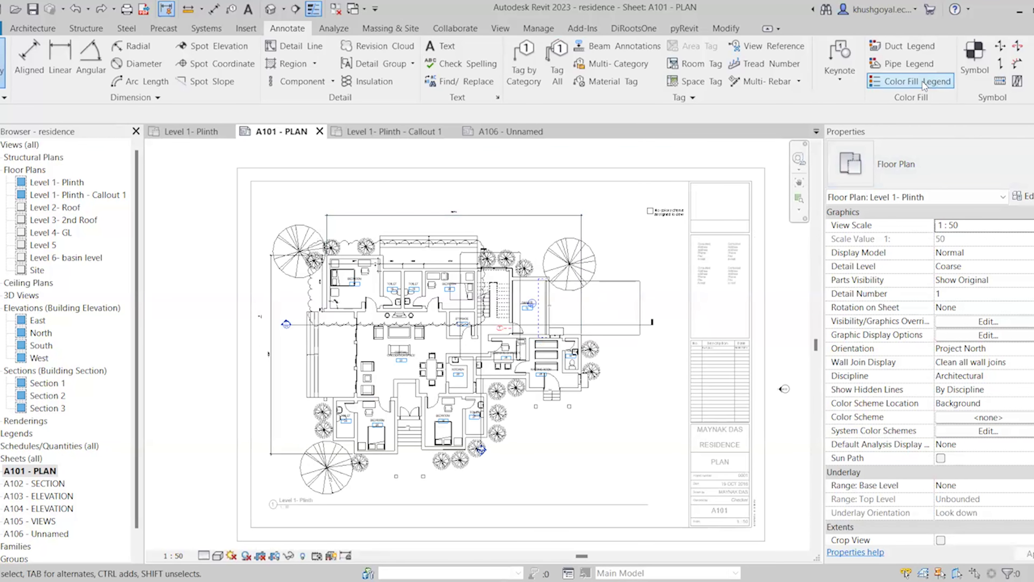
{"action": "scroll", "coordinate": [466, 411], "scroll_direction": "up", "scroll_amount": 1}
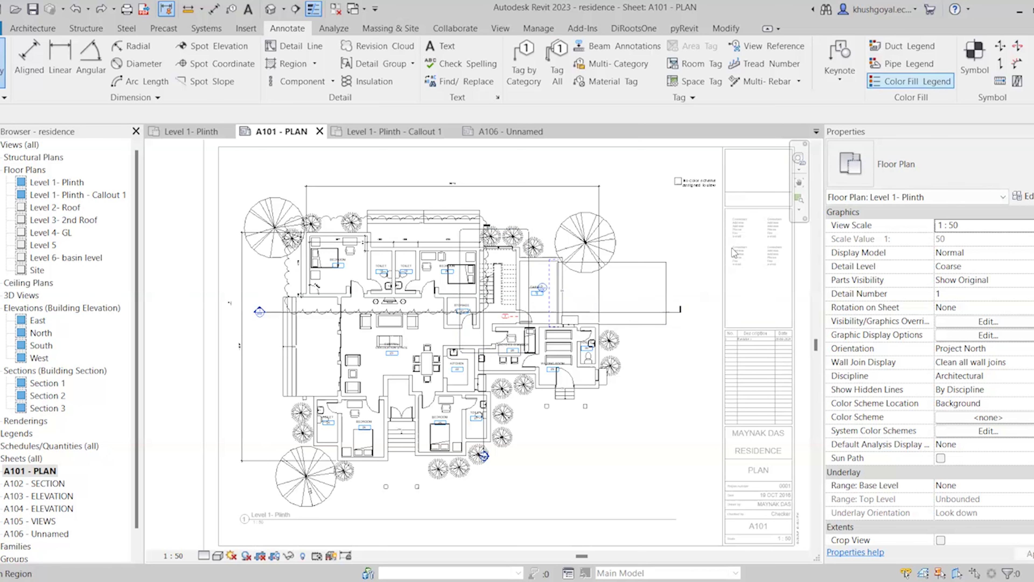
Place a colour fill legend on the sheet using space type Rooms and the Name scheme
{"action": "left_click", "coordinate": [943, 89]}
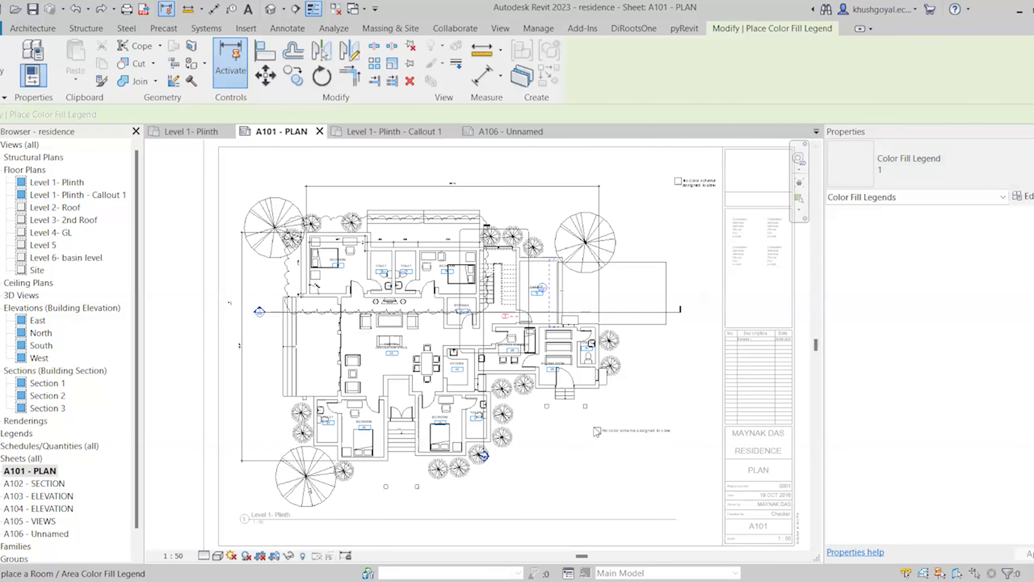
{"action": "left_click", "coordinate": [596, 431]}
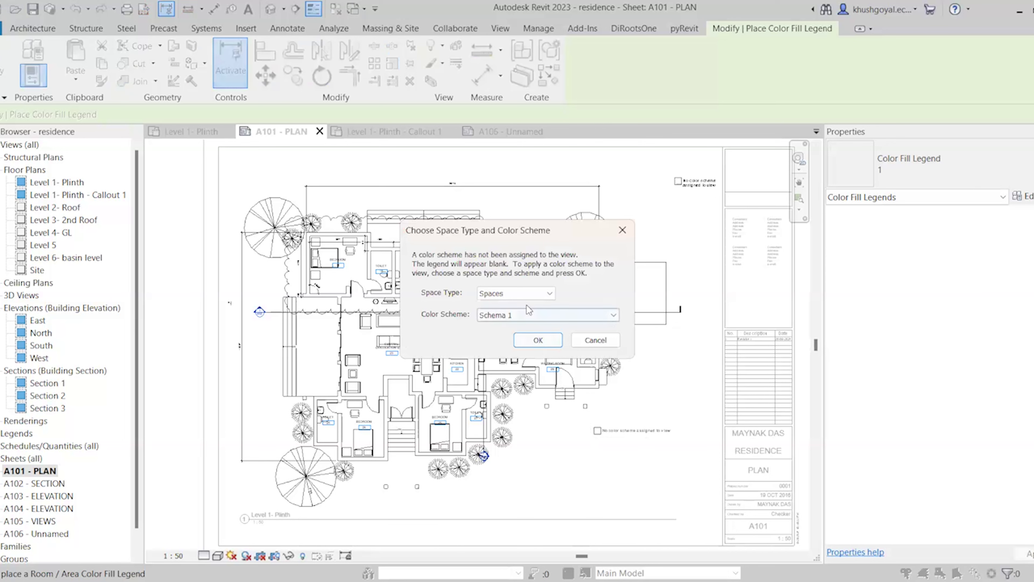
{"action": "left_click", "coordinate": [497, 293]}
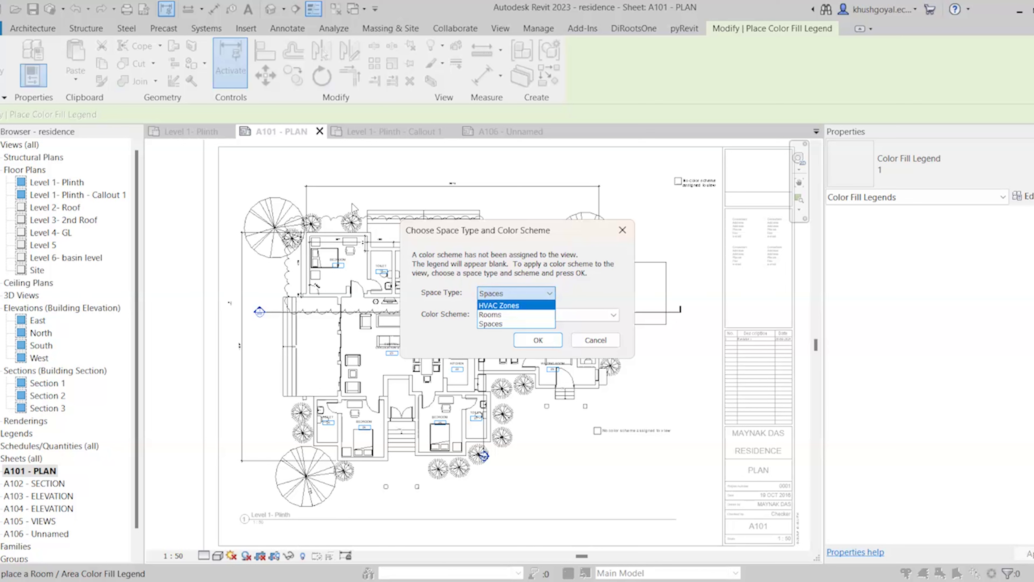
{"action": "left_click", "coordinate": [501, 315]}
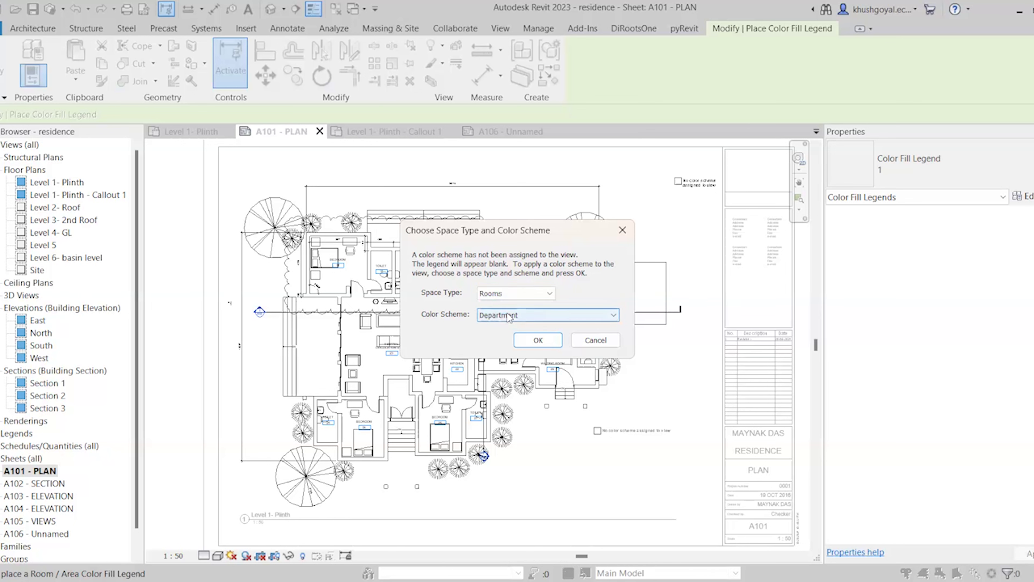
{"action": "left_click", "coordinate": [509, 316]}
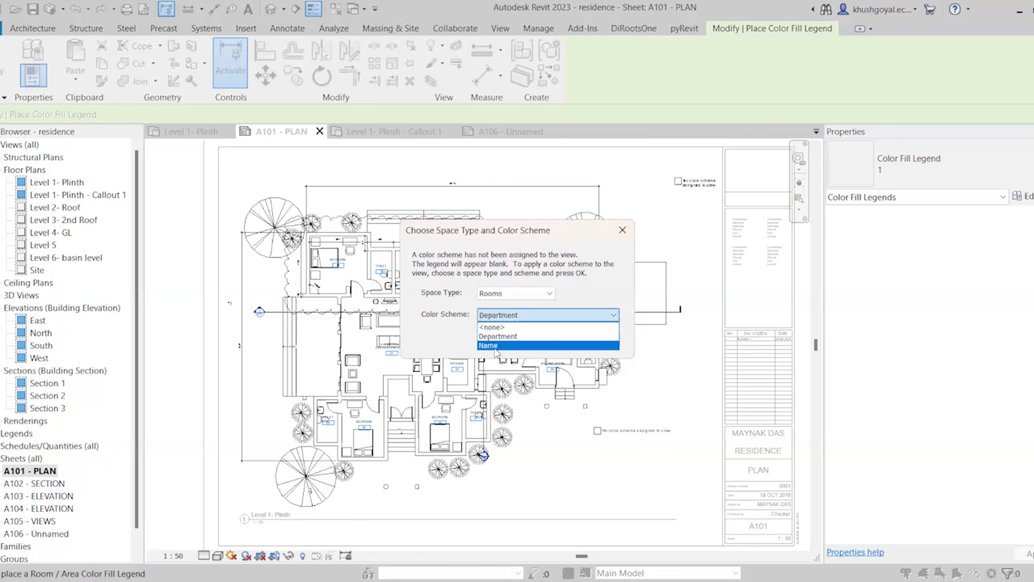
{"action": "left_click", "coordinate": [497, 346]}
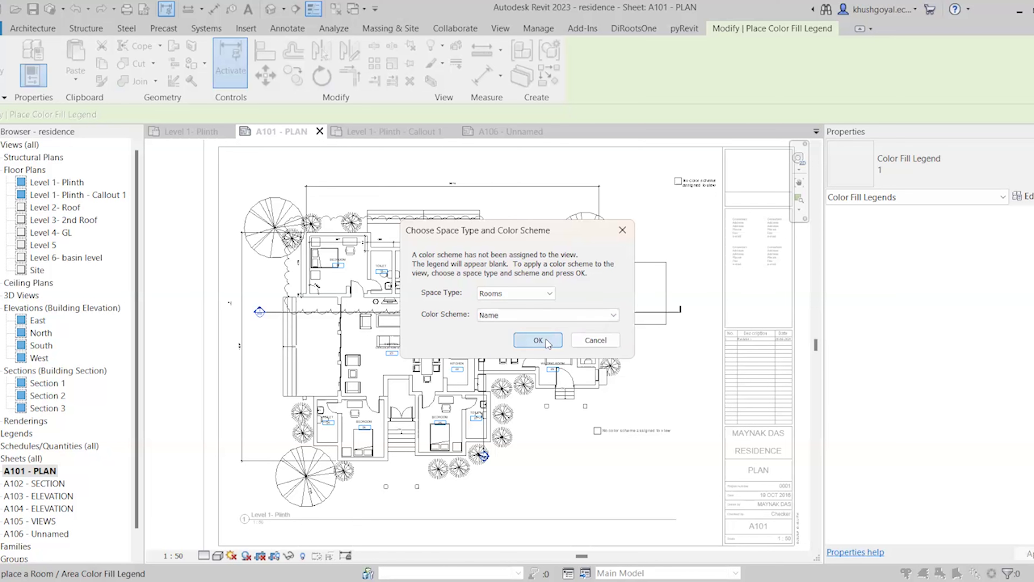
{"action": "left_click", "coordinate": [546, 342]}
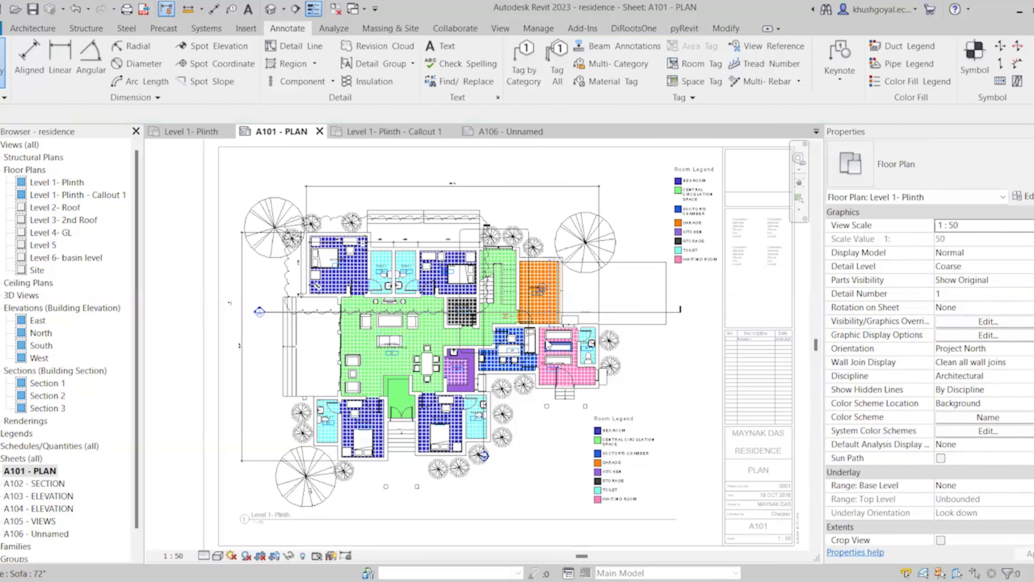
Delete the duplicate top-right Room Legend and move the other beside the title block
{"action": "left_click", "coordinate": [701, 208]}
{"action": "key", "text": "Delete"}
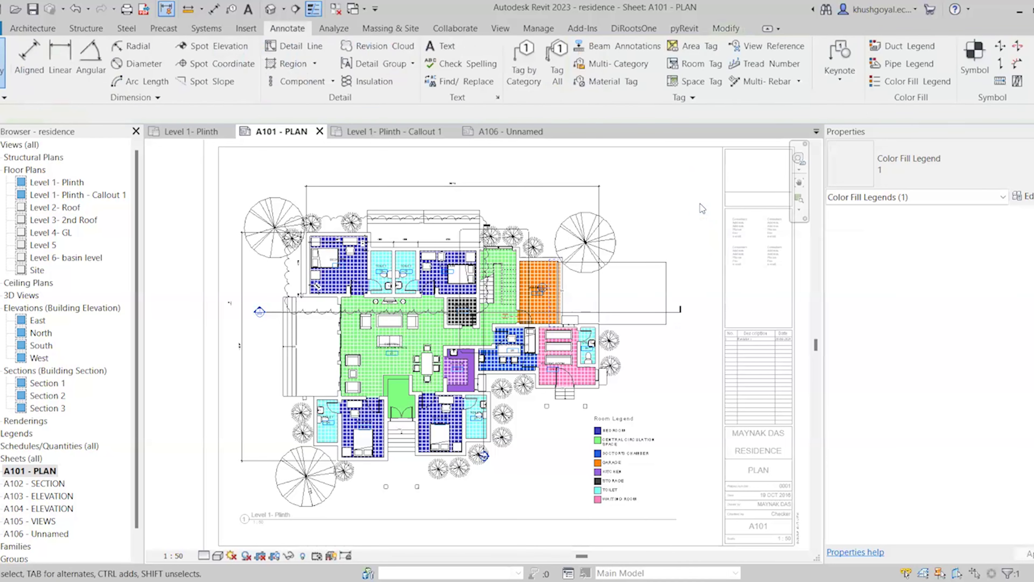
{"action": "left_click", "coordinate": [632, 438]}
{"action": "left_click_drag", "start_coordinate": [629, 426], "coordinate": [671, 426]}
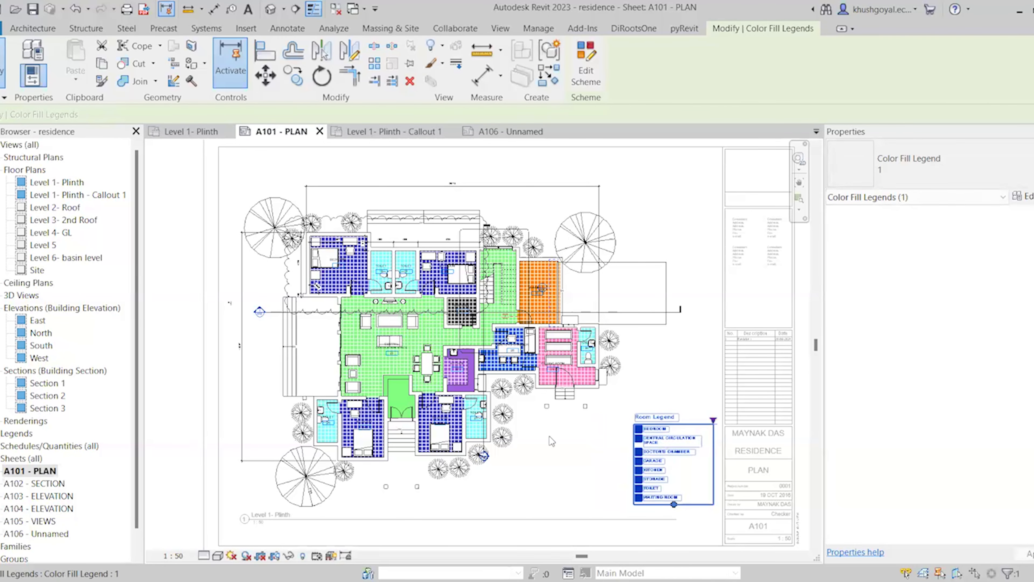
{"action": "scroll", "coordinate": [453, 345], "scroll_direction": "up", "scroll_amount": 1}
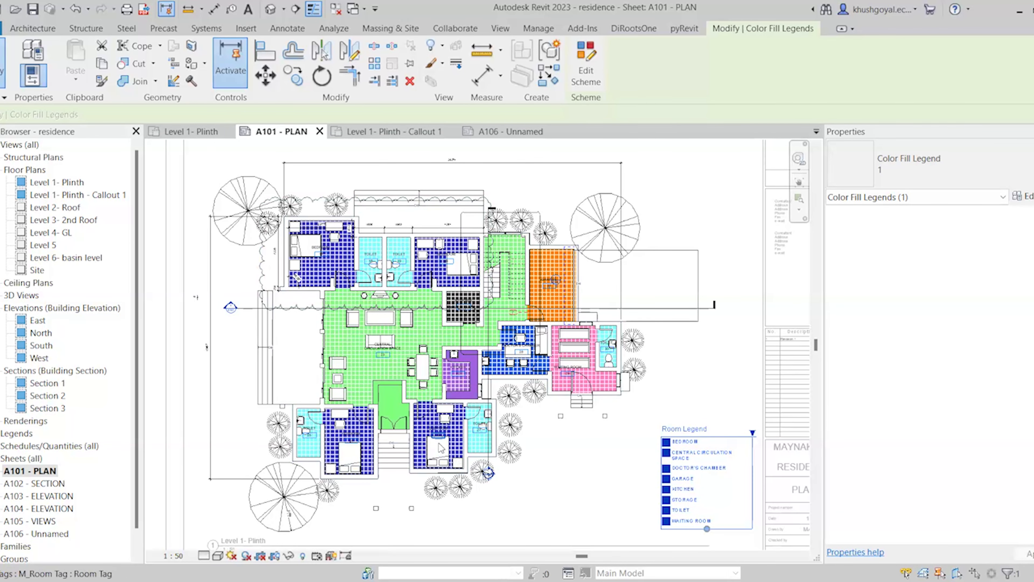
{"action": "scroll", "coordinate": [448, 444], "scroll_direction": "down", "scroll_amount": 2}
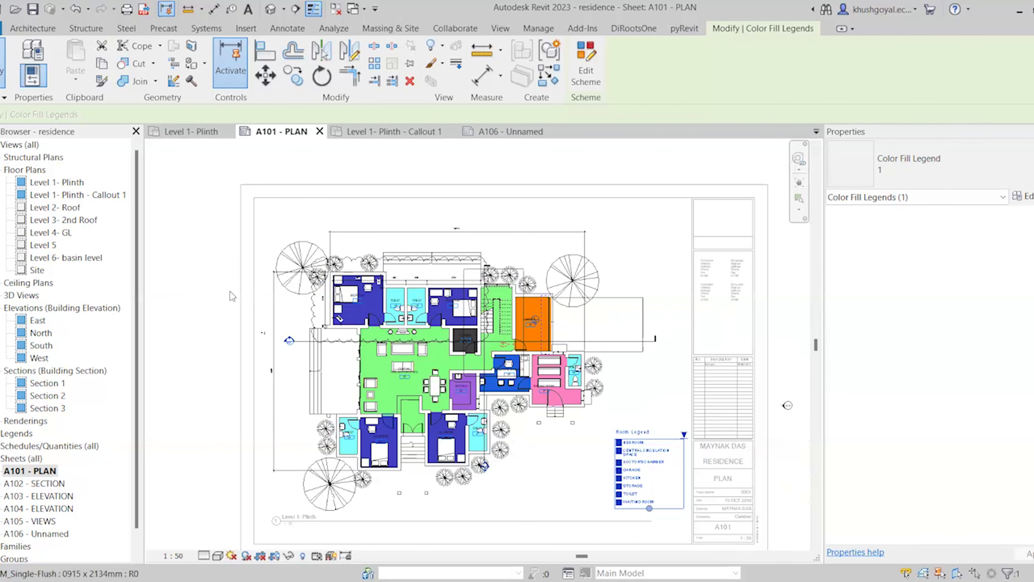
{"action": "key", "text": "Escape"}
Activate the floor plan viewport for editing and zoom in on the rooms
{"action": "double_click", "coordinate": [300, 281]}
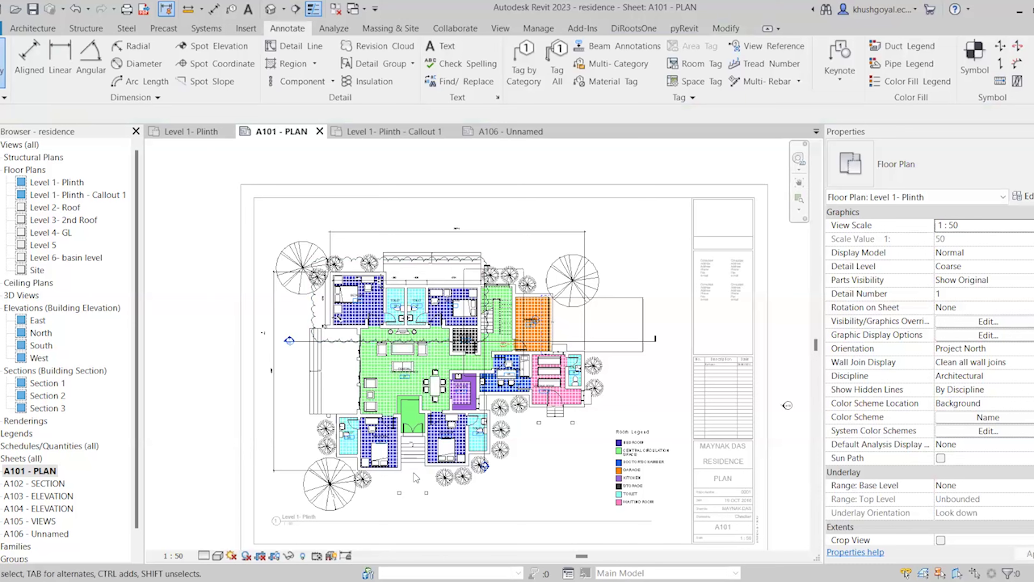
{"action": "scroll", "coordinate": [353, 426], "scroll_direction": "up", "scroll_amount": 3}
{"action": "scroll", "coordinate": [353, 426], "scroll_direction": "up", "scroll_amount": 5}
Rename the two lower bedrooms BEDROOM 1 and BEDROOM 2
{"action": "left_click", "coordinate": [374, 382]}
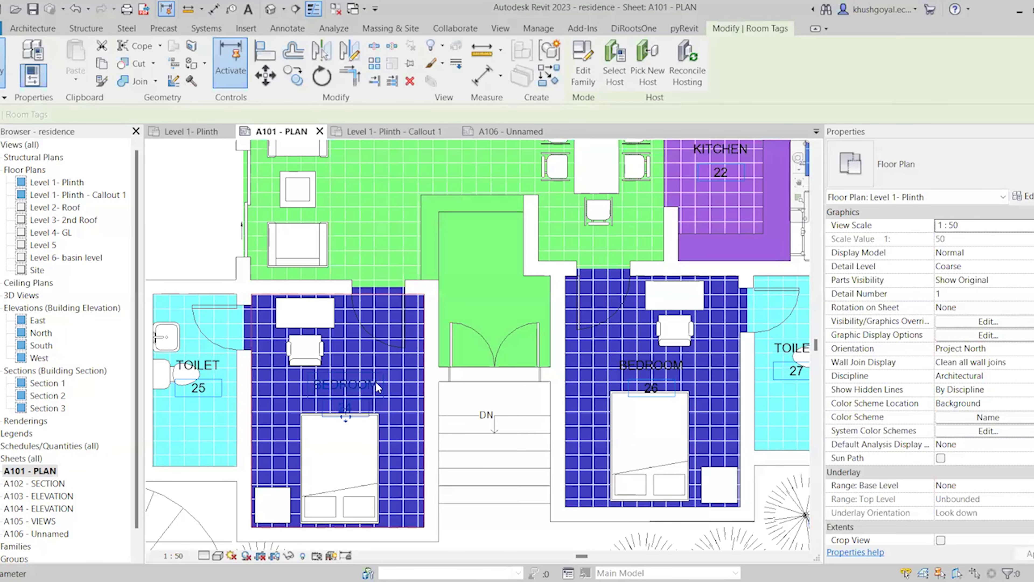
{"action": "left_click", "coordinate": [374, 382]}
{"action": "left_click", "coordinate": [374, 384]}
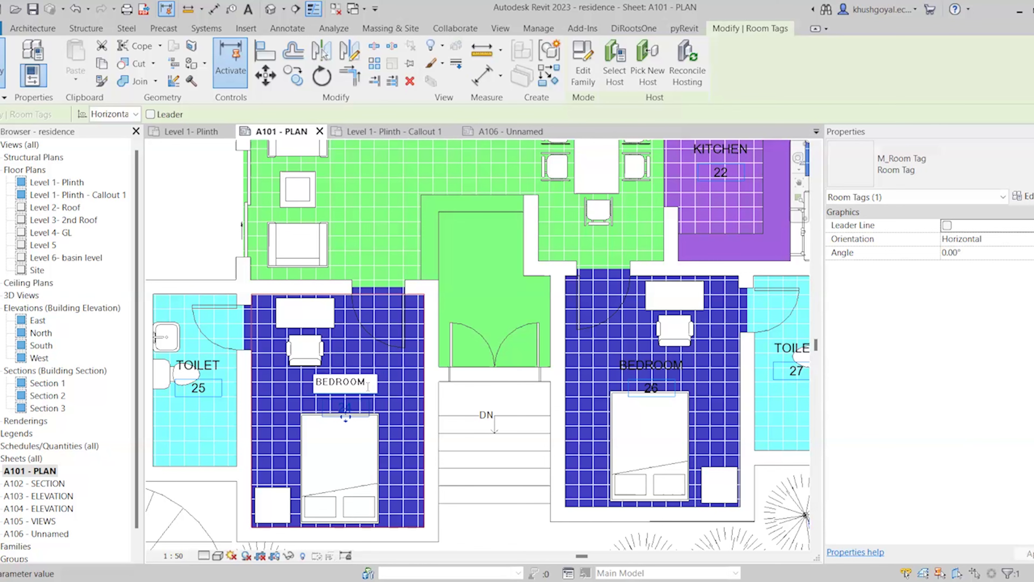
{"action": "type", "text": "1"}
{"action": "left_click", "coordinate": [651, 360]}
{"action": "left_click", "coordinate": [668, 361]}
{"action": "left_click", "coordinate": [667, 362]}
{"action": "left_click", "coordinate": [674, 366]}
{"action": "type", "text": "2"}
{"action": "left_click", "coordinate": [503, 445]}
Rename the two upper bedrooms BEDROOM 3 and BEDROOM 4
{"action": "scroll", "coordinate": [593, 262], "scroll_direction": "down", "scroll_amount": 5}
{"action": "scroll", "coordinate": [594, 264], "scroll_direction": "down", "scroll_amount": 1}
{"action": "scroll", "coordinate": [590, 212], "scroll_direction": "up", "scroll_amount": 5}
{"action": "double_click", "coordinate": [579, 230]}
{"action": "type", "text": "3"}
{"action": "left_click", "coordinate": [672, 224]}
{"action": "scroll", "coordinate": [672, 225], "scroll_direction": "down", "scroll_amount": 2}
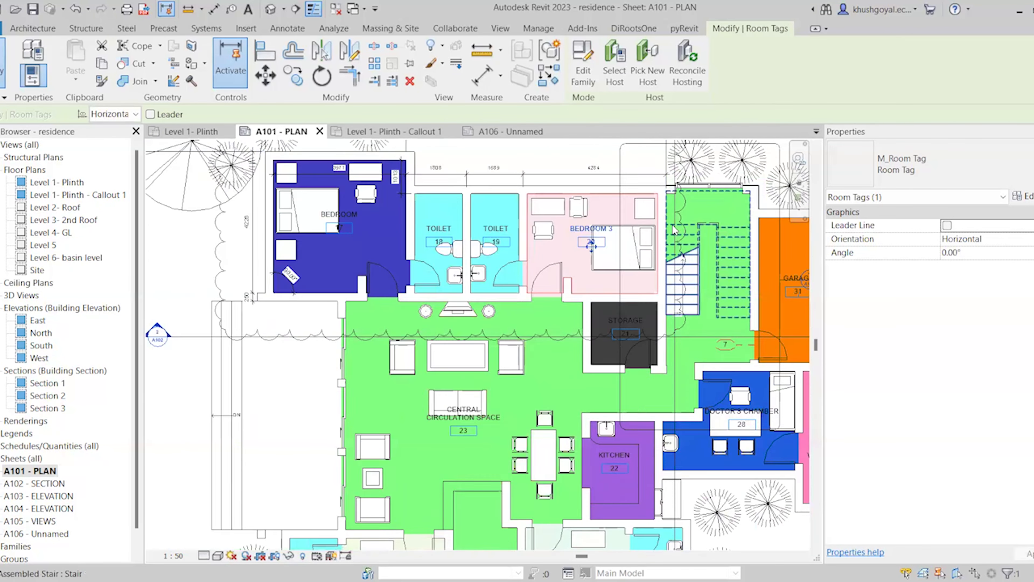
{"action": "scroll", "coordinate": [672, 225], "scroll_direction": "down", "scroll_amount": 3}
{"action": "scroll", "coordinate": [483, 216], "scroll_direction": "up", "scroll_amount": 5}
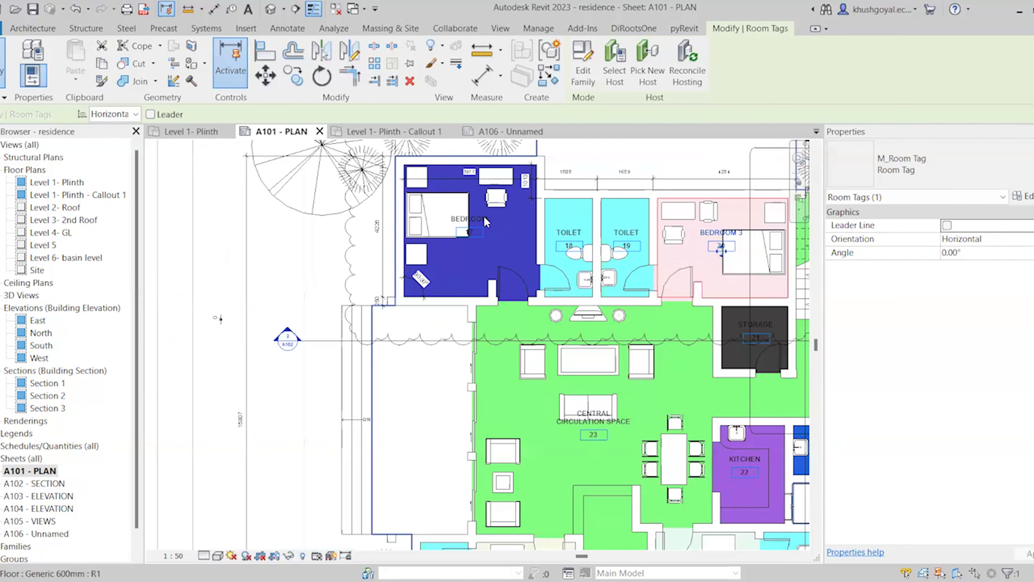
{"action": "scroll", "coordinate": [484, 220], "scroll_direction": "up", "scroll_amount": 1}
{"action": "double_click", "coordinate": [485, 218]}
{"action": "type", "text": "4"}
{"action": "left_click", "coordinate": [476, 254]}
{"action": "scroll", "coordinate": [476, 252], "scroll_direction": "down", "scroll_amount": 4}
{"action": "left_click", "coordinate": [649, 400]}
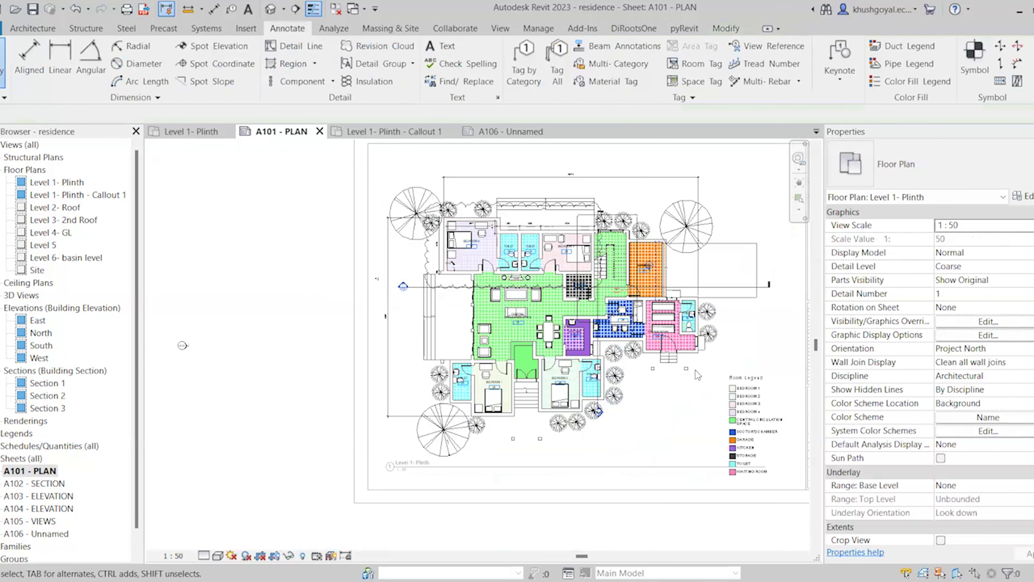
Zoom to and select the Room Legend now listing BEDROOM 1 through BEDROOM 4
{"action": "scroll", "coordinate": [696, 370], "scroll_direction": "up", "scroll_amount": 2}
{"action": "scroll", "coordinate": [633, 399], "scroll_direction": "up", "scroll_amount": 1}
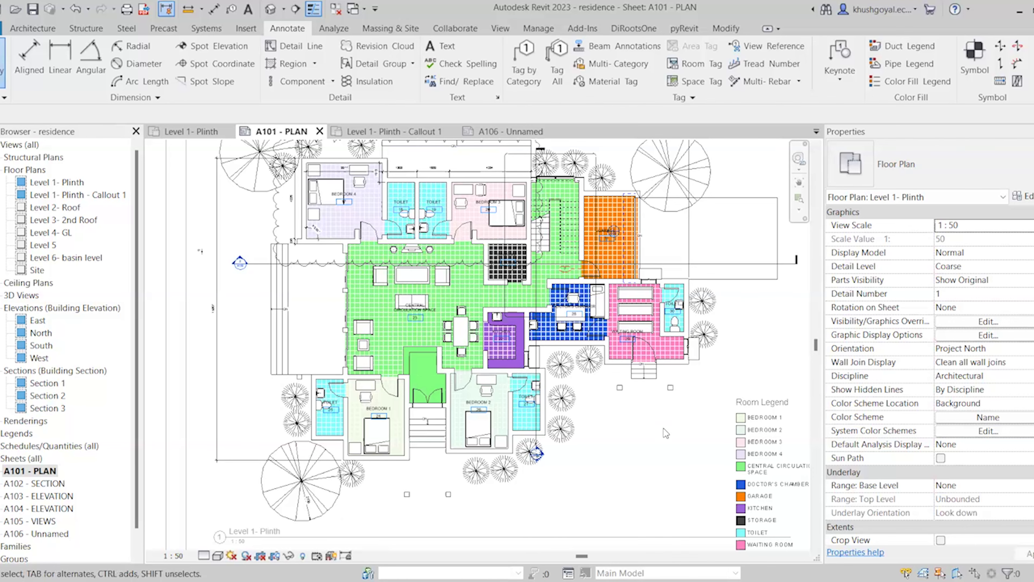
{"action": "scroll", "coordinate": [666, 433], "scroll_direction": "down", "scroll_amount": 1}
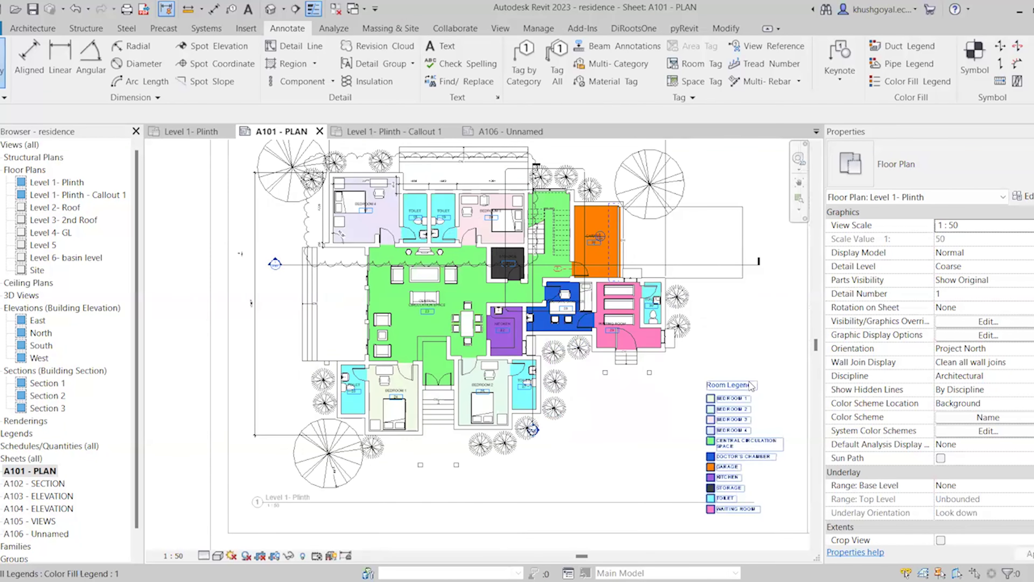
{"action": "scroll", "coordinate": [751, 386], "scroll_direction": "up", "scroll_amount": 1}
{"action": "left_click", "coordinate": [751, 387]}
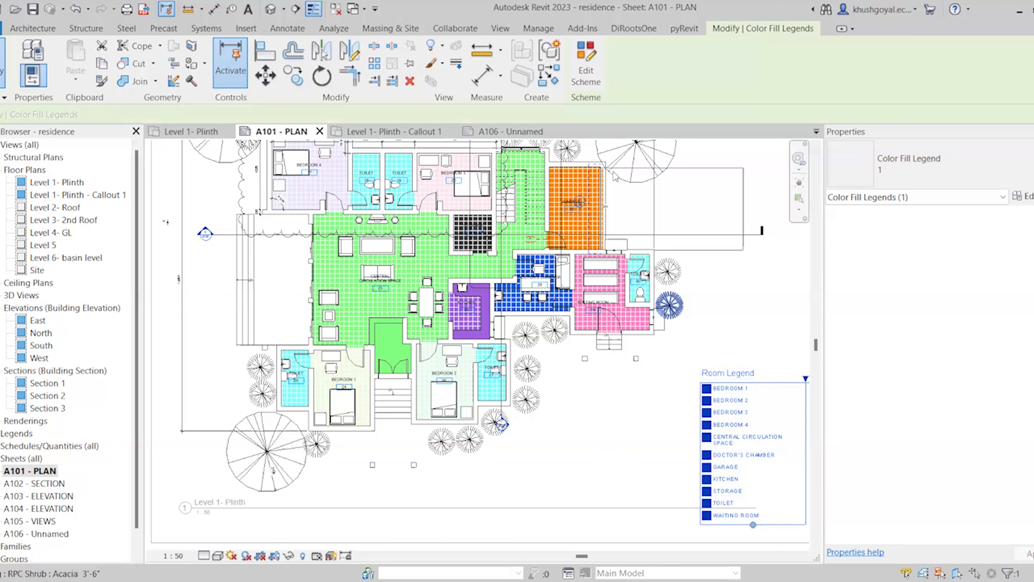
{"action": "left_click", "coordinate": [584, 68]}
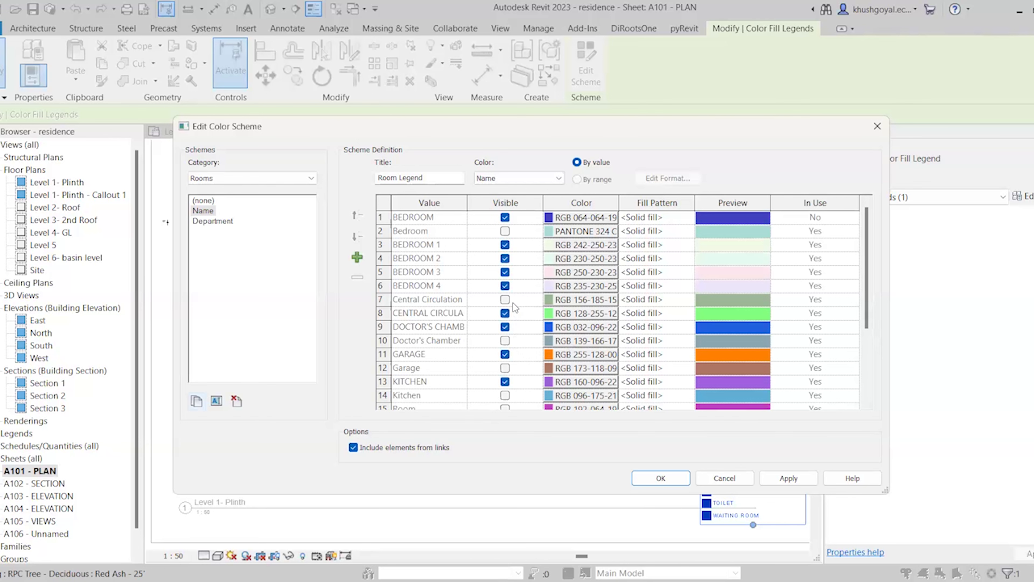
{"action": "scroll", "coordinate": [513, 303], "scroll_direction": "down", "scroll_amount": 2}
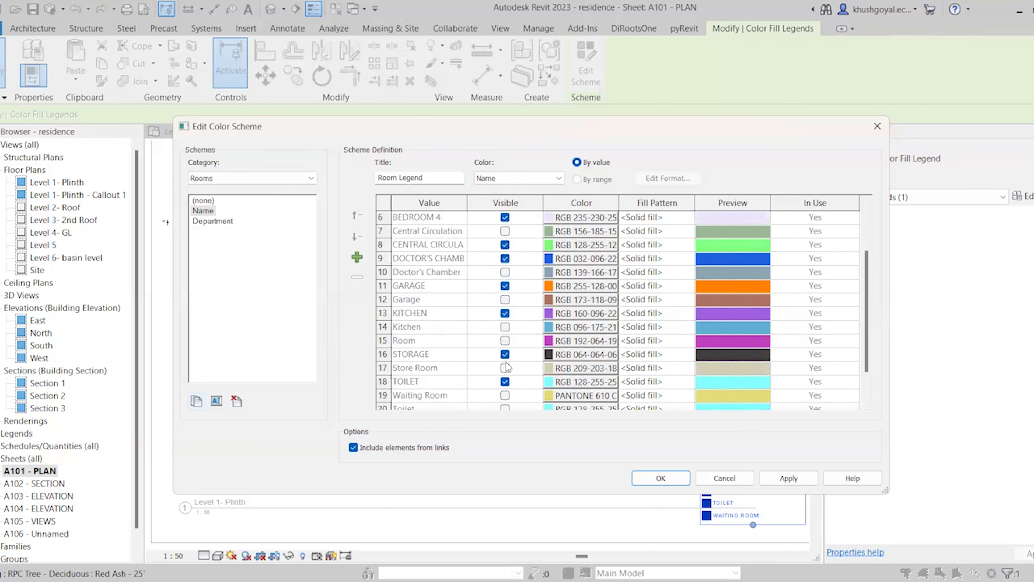
{"action": "scroll", "coordinate": [555, 369], "scroll_direction": "up", "scroll_amount": 2}
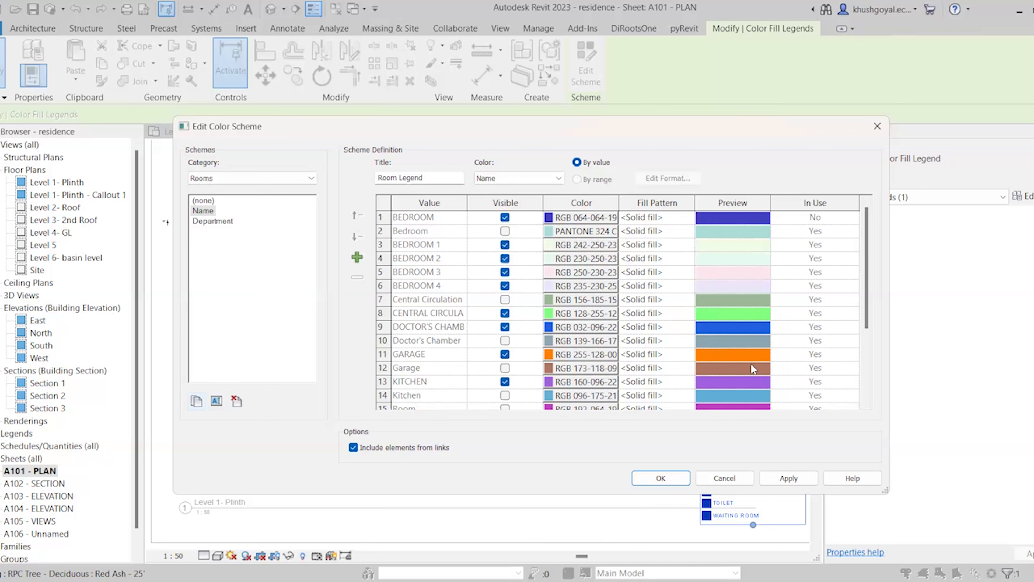
{"action": "left_click", "coordinate": [671, 482]}
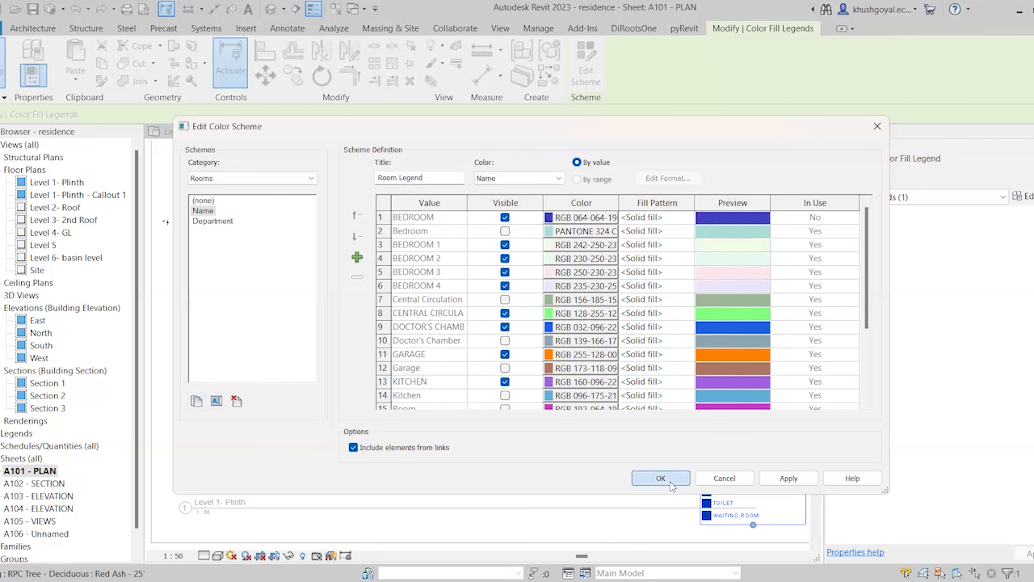
{"action": "scroll", "coordinate": [686, 271], "scroll_direction": "down", "scroll_amount": 4}
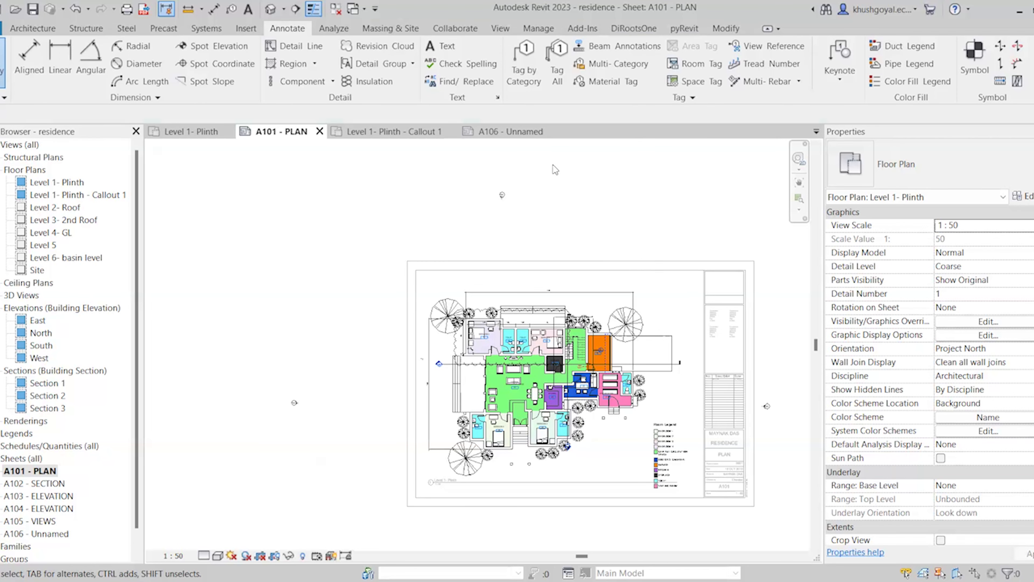
Switch to sheet A106 - Unnamed and zoom in on the stair callout plan
{"action": "scroll", "coordinate": [761, 411], "scroll_direction": "up", "scroll_amount": 2}
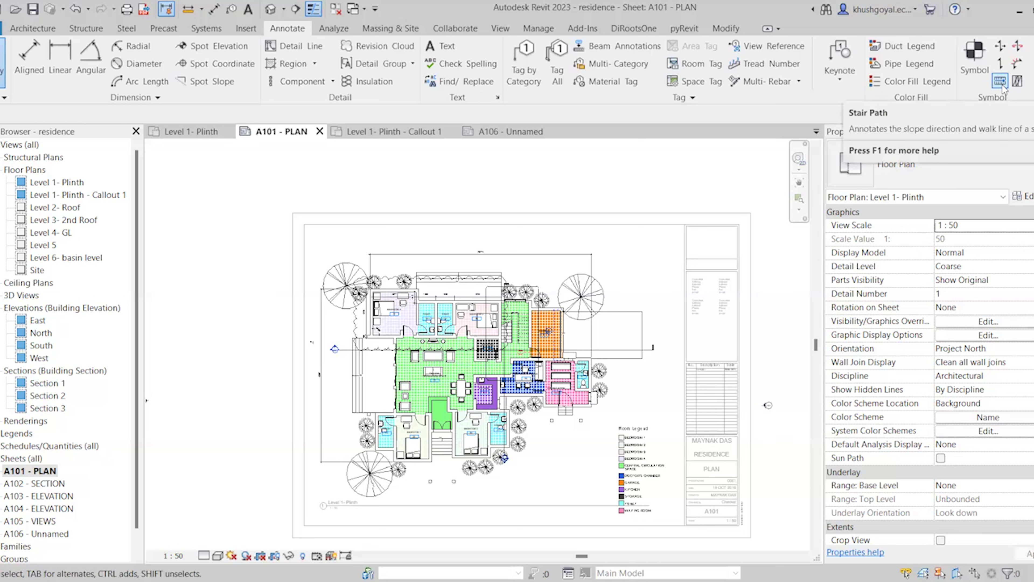
{"action": "left_click", "coordinate": [509, 131]}
{"action": "scroll", "coordinate": [537, 266], "scroll_direction": "up", "scroll_amount": 6}
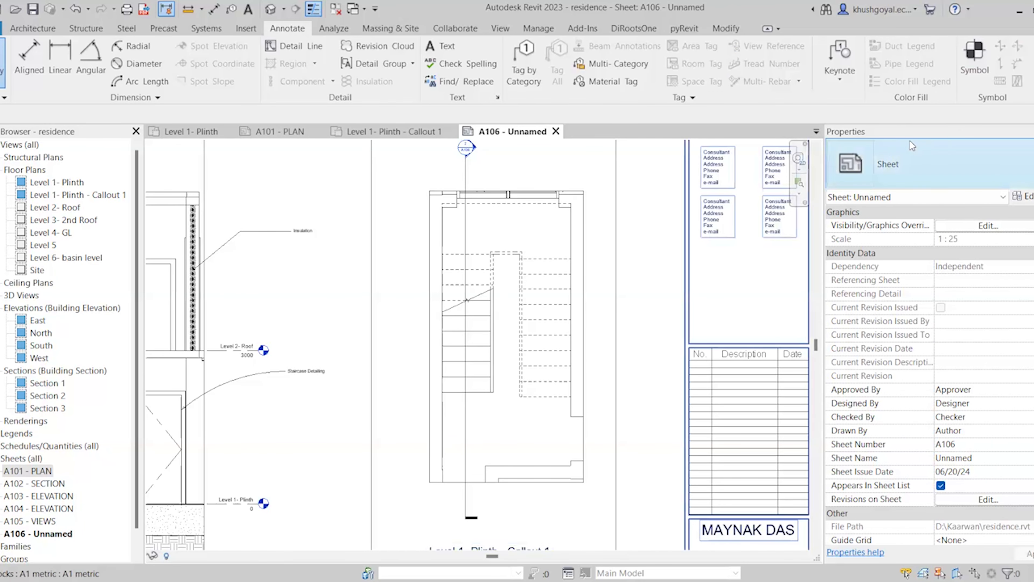
Activate the stair callout viewport and add a Stair Path arrow to the stair
{"action": "double_click", "coordinate": [602, 304]}
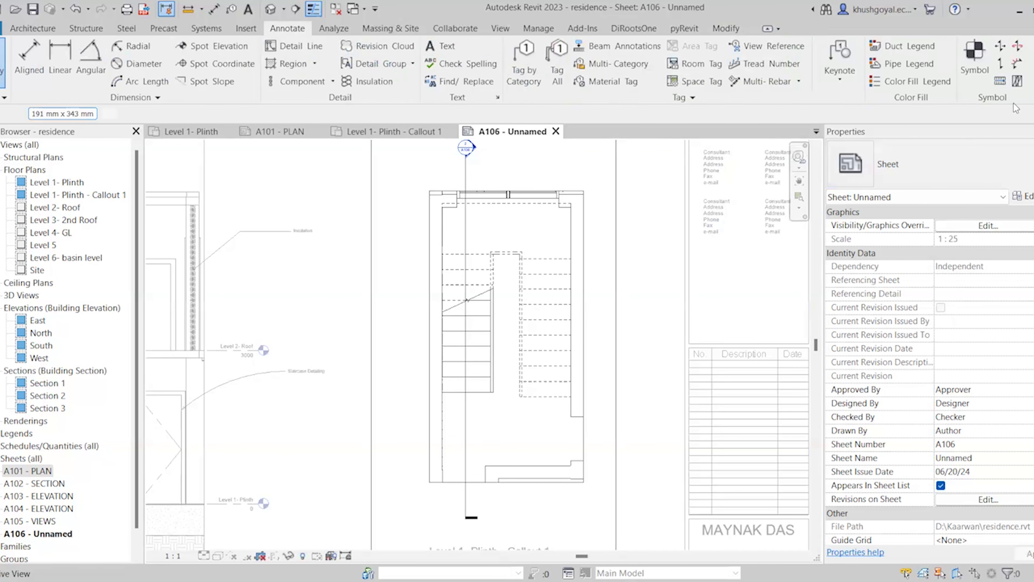
{"action": "left_click", "coordinate": [1000, 81]}
{"action": "scroll", "coordinate": [494, 373], "scroll_direction": "up", "scroll_amount": 5}
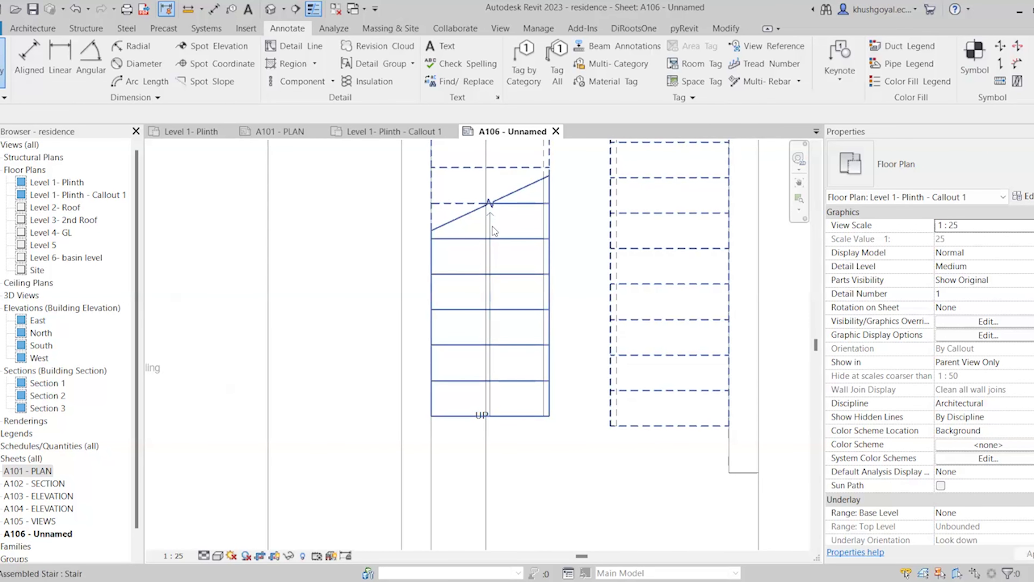
{"action": "scroll", "coordinate": [492, 222], "scroll_direction": "up", "scroll_amount": 4}
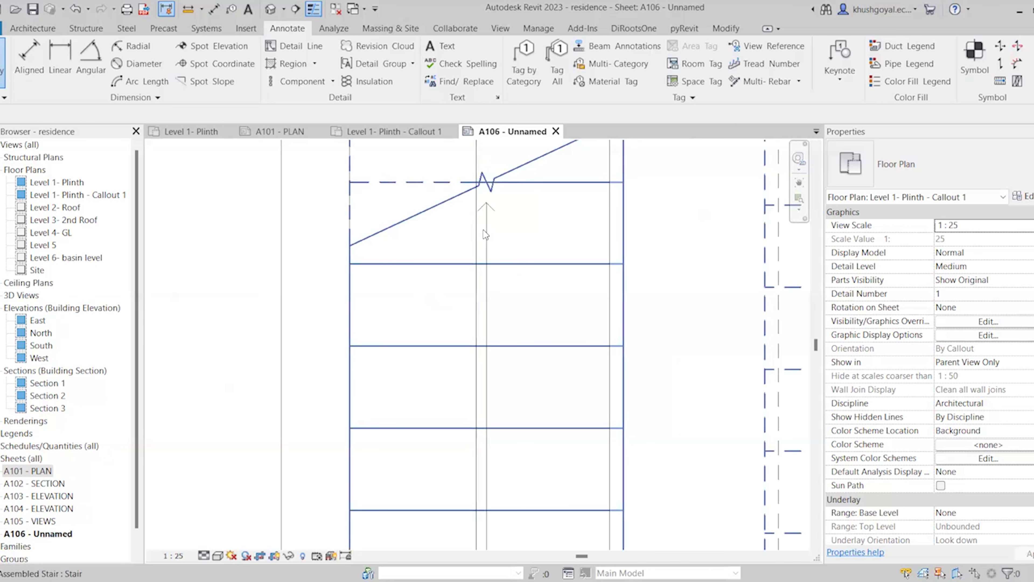
{"action": "left_click", "coordinate": [487, 234]}
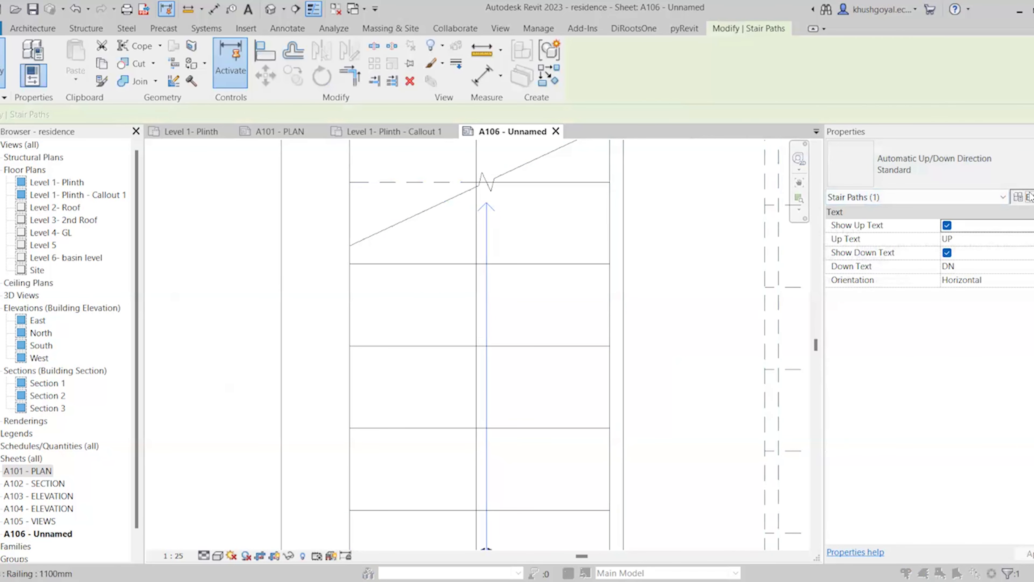
Set the Standard stair path type's Distance to Cut Mark to 0 mm, leaving its text type unchanged
{"action": "left_click", "coordinate": [1024, 196]}
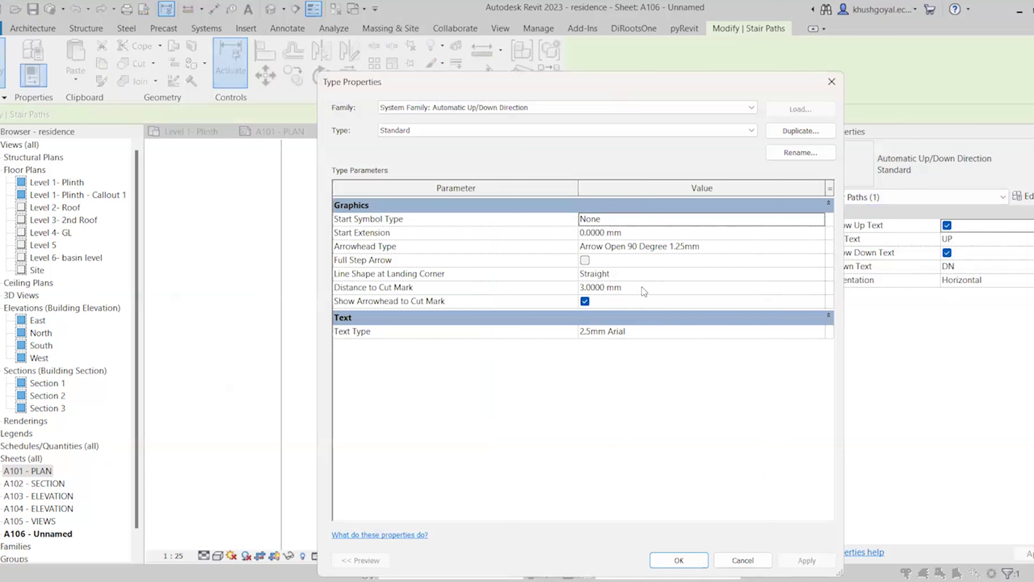
{"action": "left_click", "coordinate": [623, 330]}
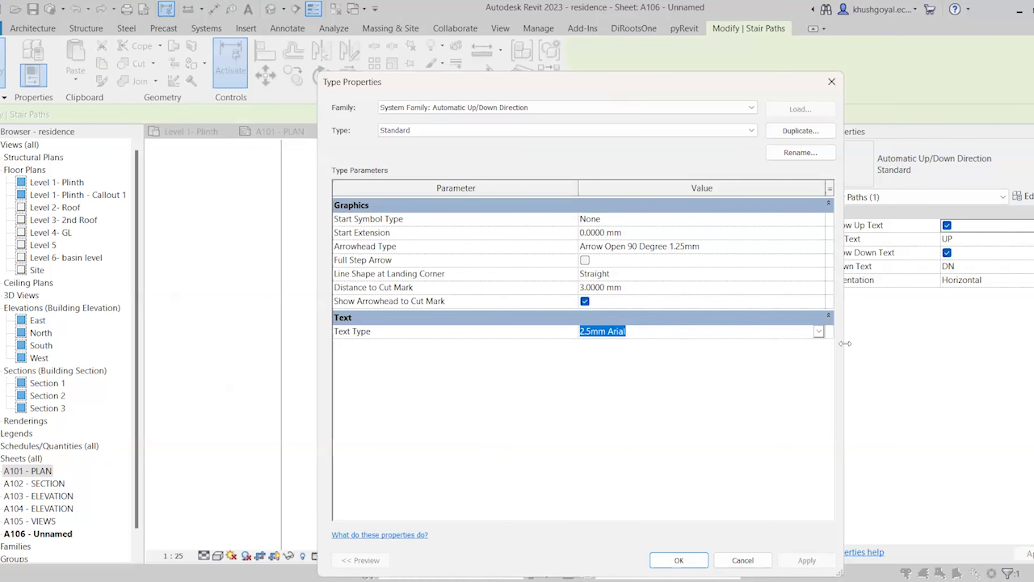
{"action": "left_click", "coordinate": [819, 331]}
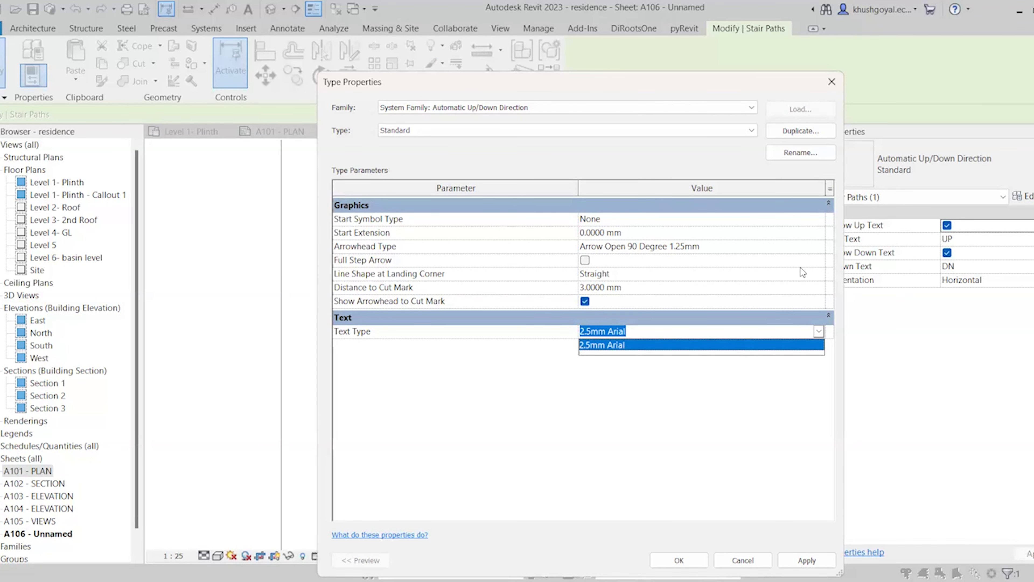
{"action": "left_click", "coordinate": [641, 274]}
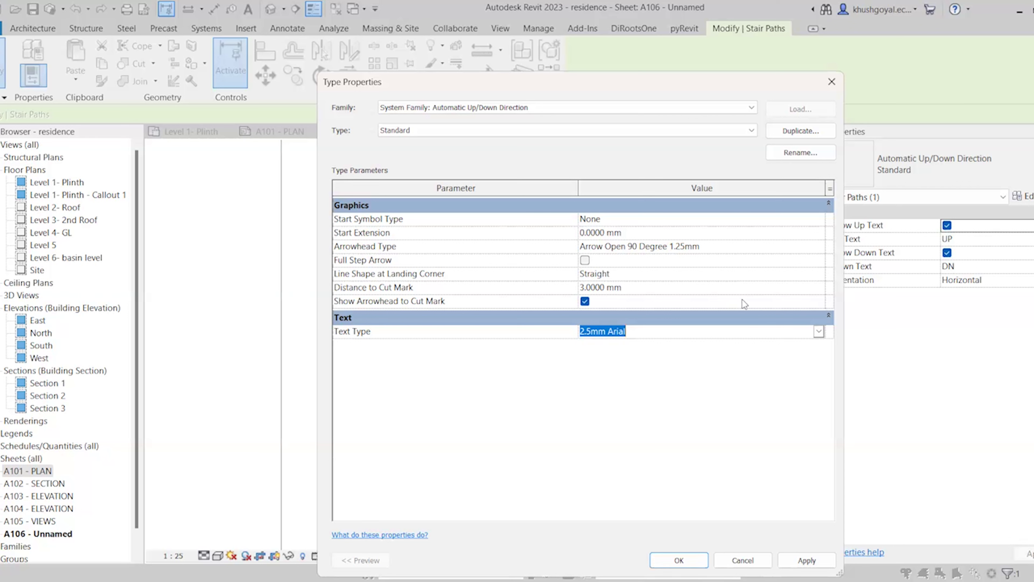
{"action": "left_click", "coordinate": [710, 295]}
{"action": "type", "text": "0"}
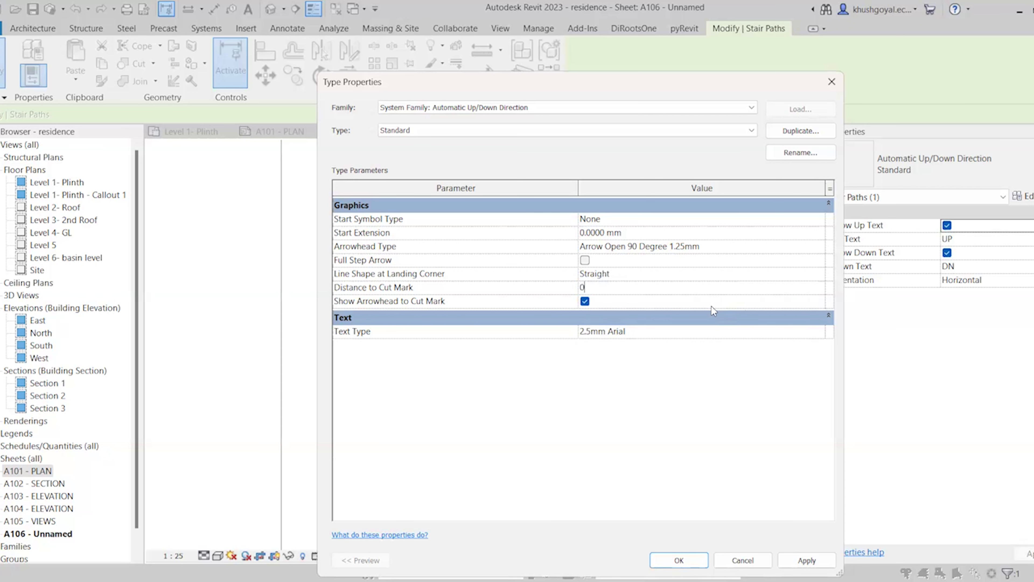
{"action": "key", "text": "Return"}
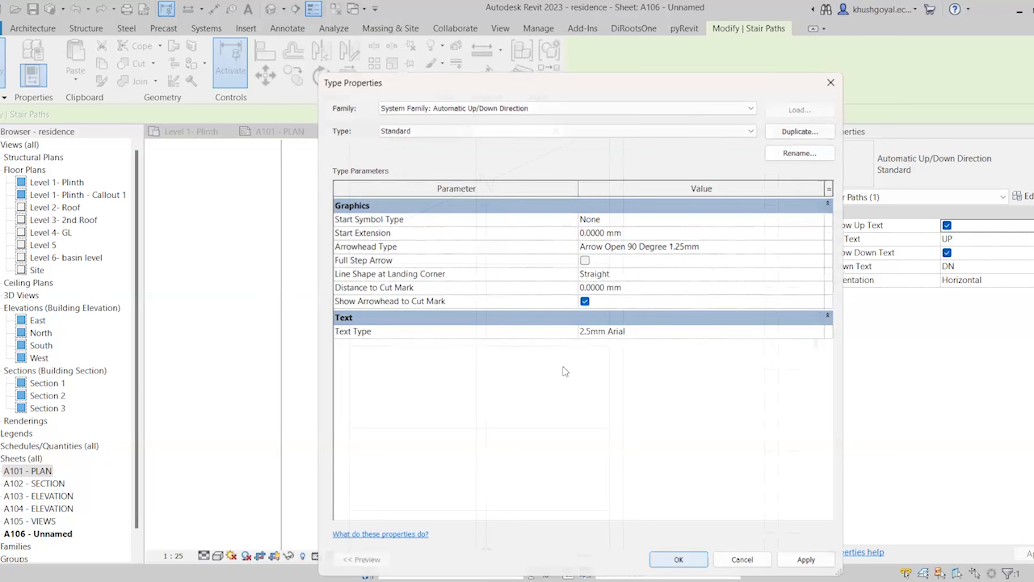
{"action": "scroll", "coordinate": [531, 372], "scroll_direction": "down", "scroll_amount": 2}
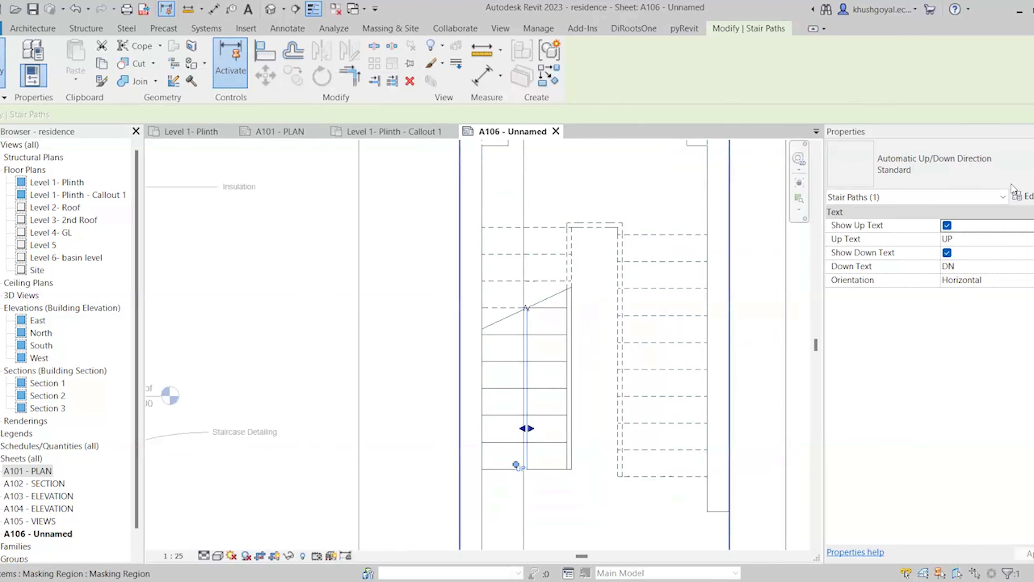
Switch the A106 stair path to Fixed Up Direction : Standard, keeping the UP label shown
{"action": "left_click", "coordinate": [946, 225]}
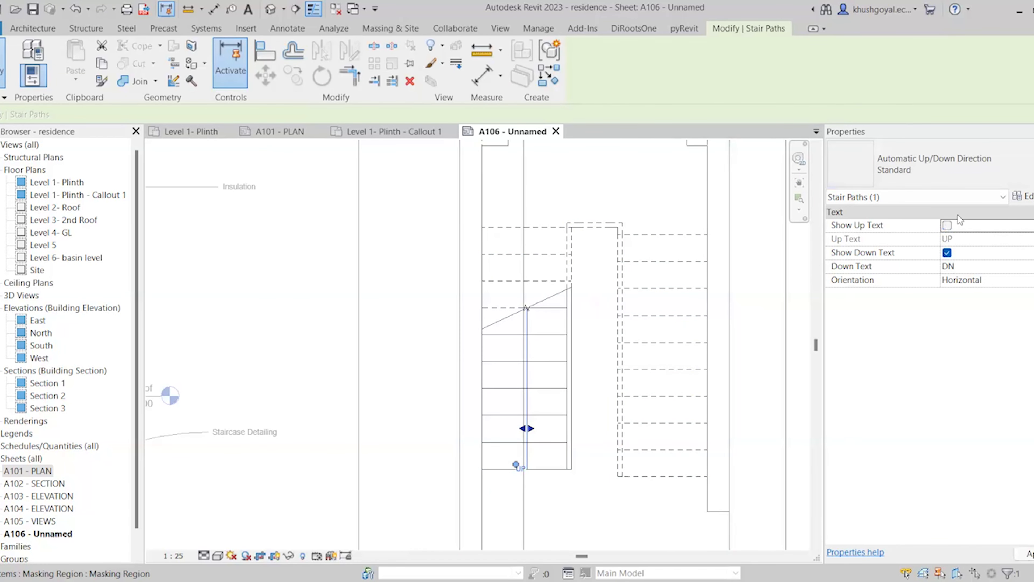
{"action": "left_click", "coordinate": [947, 225]}
{"action": "left_click", "coordinate": [971, 162]}
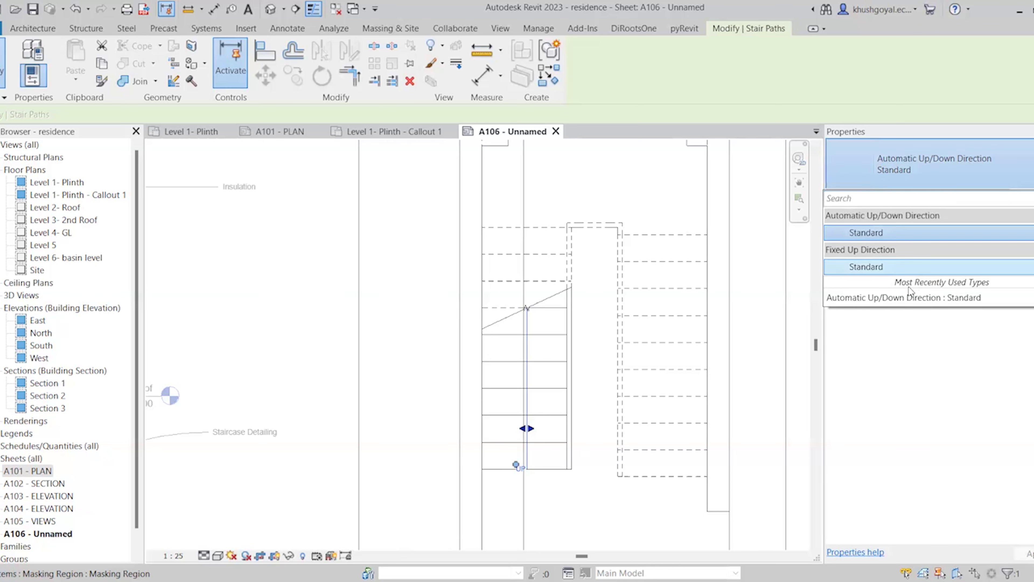
{"action": "left_click", "coordinate": [904, 267]}
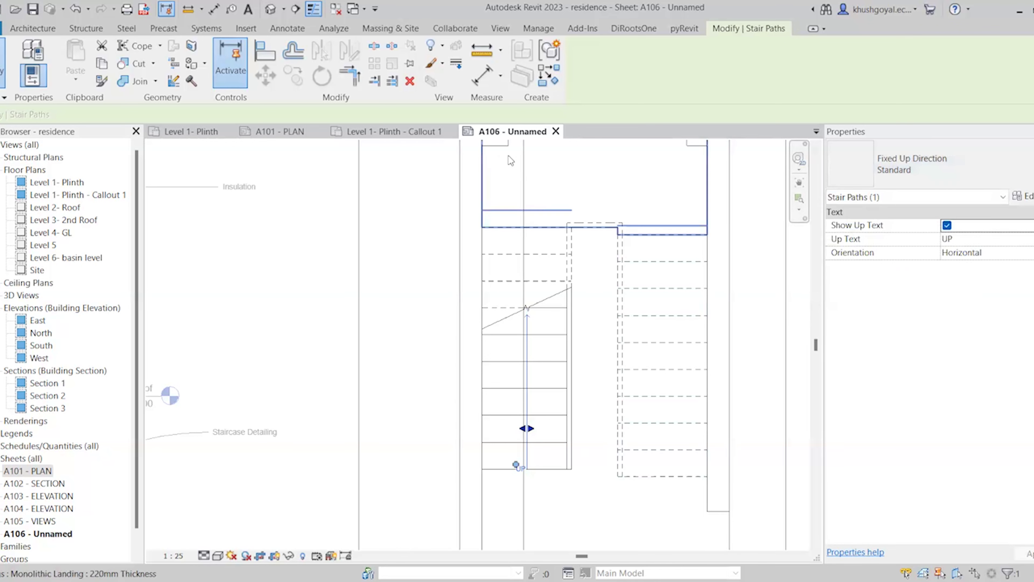
{"action": "scroll", "coordinate": [554, 315], "scroll_direction": "down", "scroll_amount": 2}
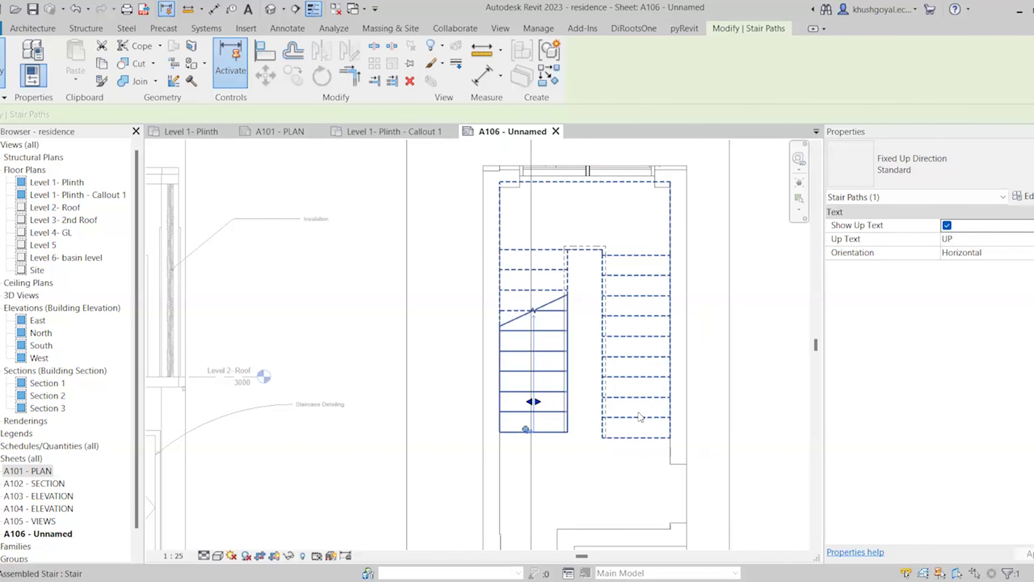
{"action": "scroll", "coordinate": [528, 361], "scroll_direction": "up", "scroll_amount": 1}
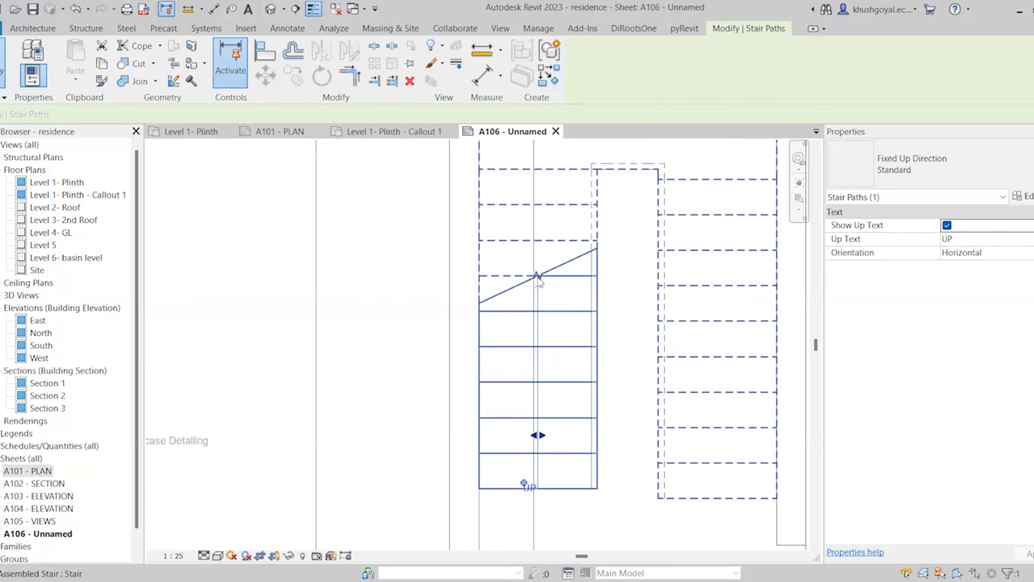
{"action": "scroll", "coordinate": [517, 329], "scroll_direction": "down", "scroll_amount": 2}
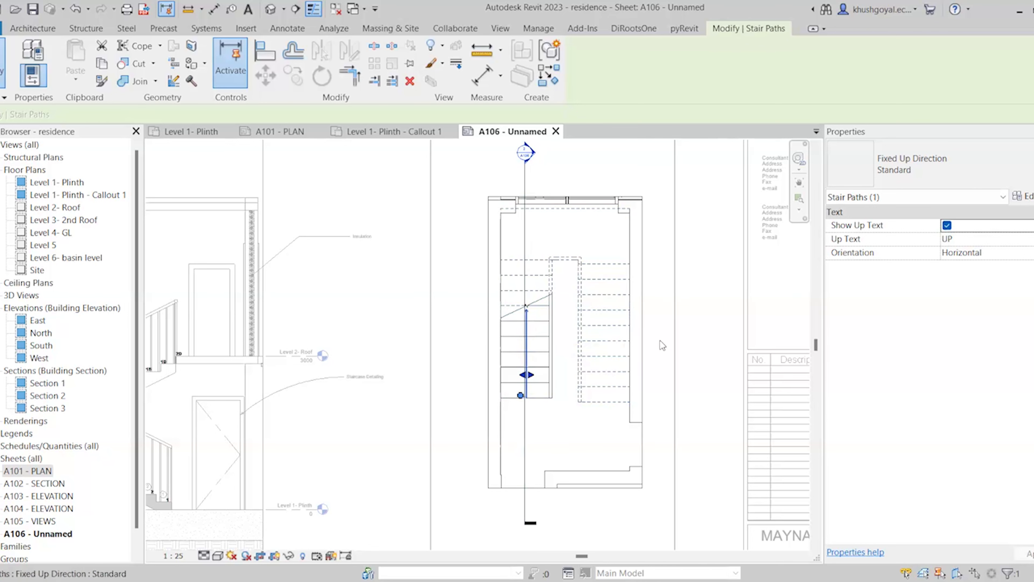
{"action": "scroll", "coordinate": [513, 422], "scroll_direction": "down", "scroll_amount": 5}
Deactivate the A106 viewport and switch to the Level 1- Plinth floor plan
{"action": "double_click", "coordinate": [619, 266]}
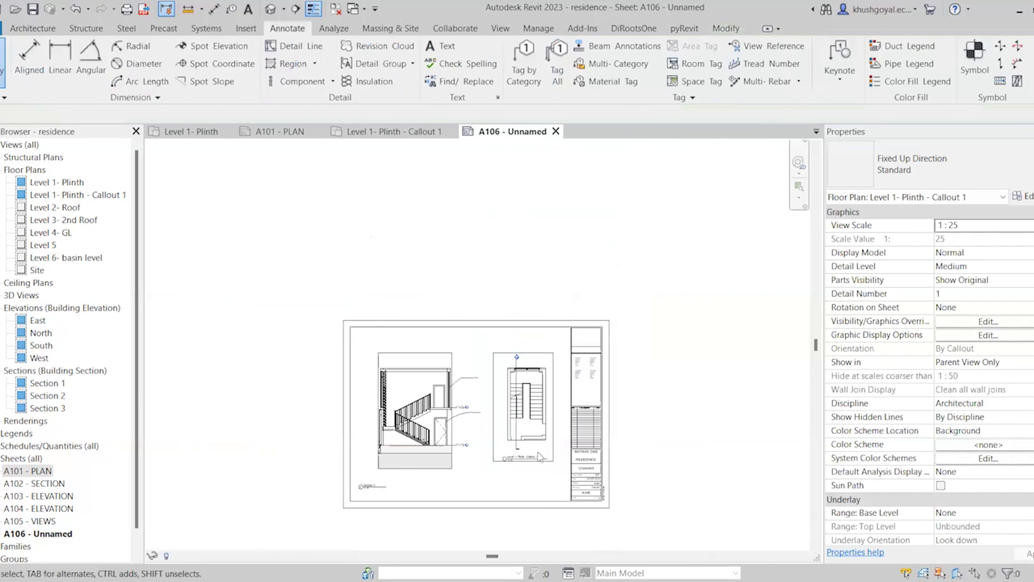
{"action": "scroll", "coordinate": [483, 462], "scroll_direction": "up", "scroll_amount": 5}
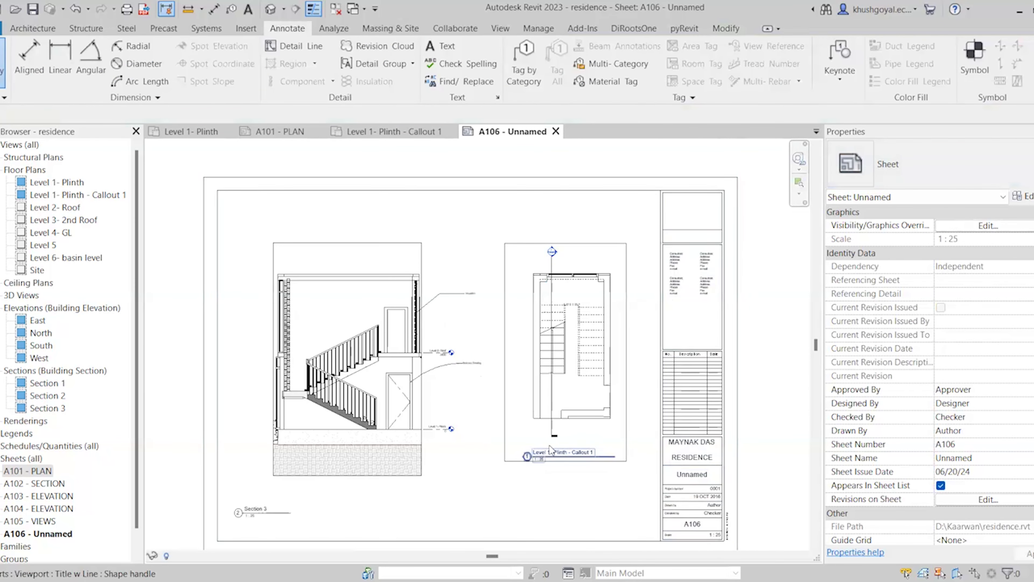
{"action": "scroll", "coordinate": [434, 413], "scroll_direction": "up", "scroll_amount": 3}
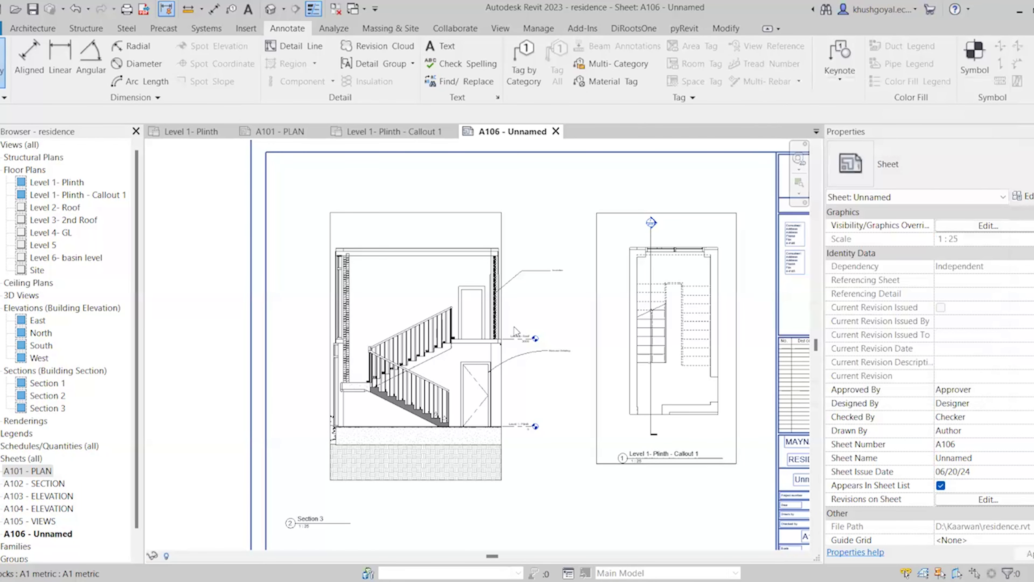
{"action": "scroll", "coordinate": [513, 326], "scroll_direction": "down", "scroll_amount": 3}
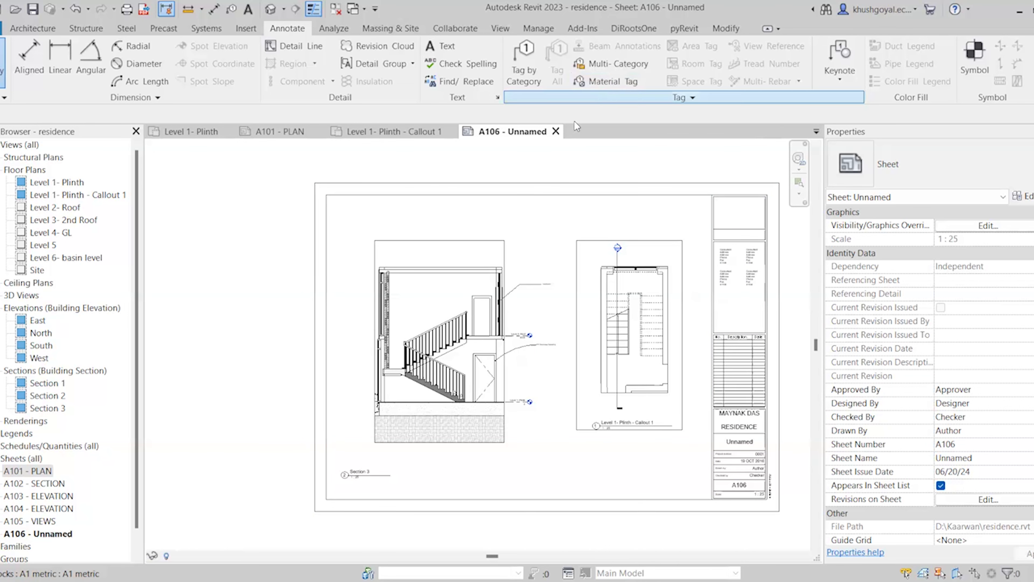
{"action": "scroll", "coordinate": [566, 310], "scroll_direction": "down", "scroll_amount": 2}
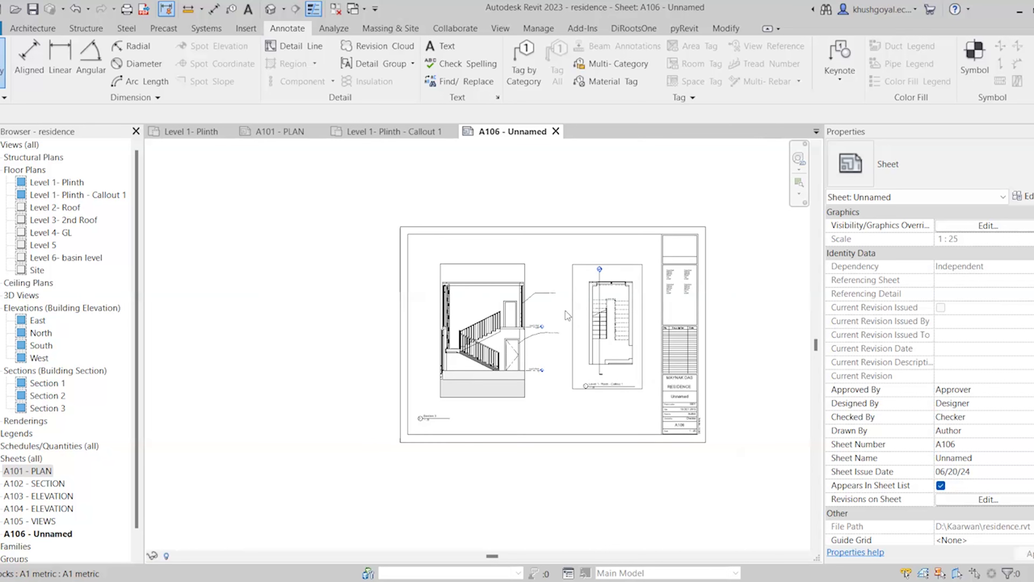
{"action": "scroll", "coordinate": [637, 322], "scroll_direction": "up", "scroll_amount": 1}
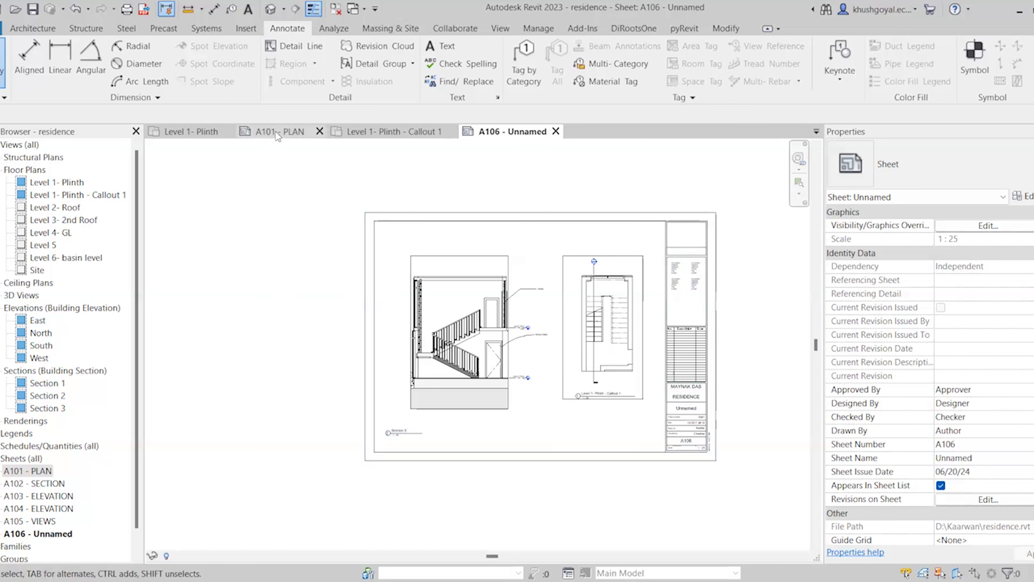
{"action": "left_click", "coordinate": [188, 131]}
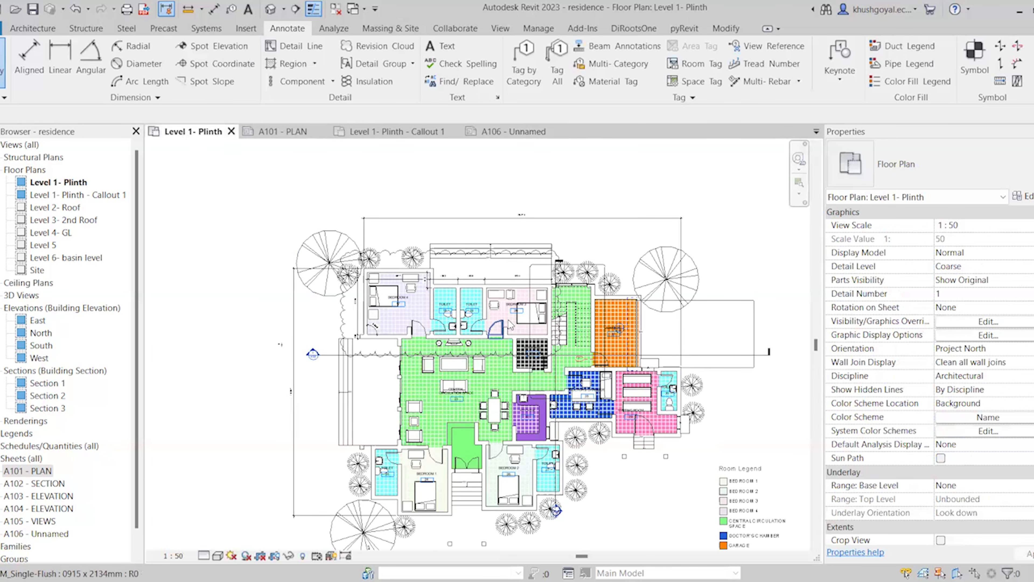
Delete the revision cloud and the room colour legend from the Level 1- Plinth plan
{"action": "scroll", "coordinate": [510, 324], "scroll_direction": "down", "scroll_amount": 3}
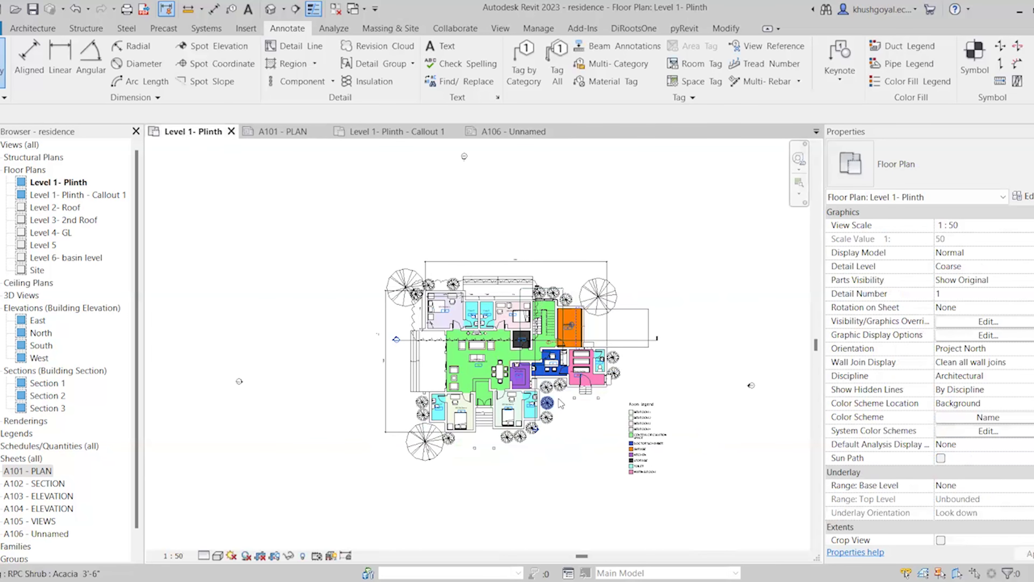
{"action": "left_click", "coordinate": [535, 280]}
{"action": "key", "text": "Delete"}
{"action": "left_click", "coordinate": [637, 462]}
{"action": "key", "text": "Delete"}
Delete the locked dimension at the plan's left edge, accepting the constraint warning
{"action": "scroll", "coordinate": [389, 341], "scroll_direction": "up", "scroll_amount": 2}
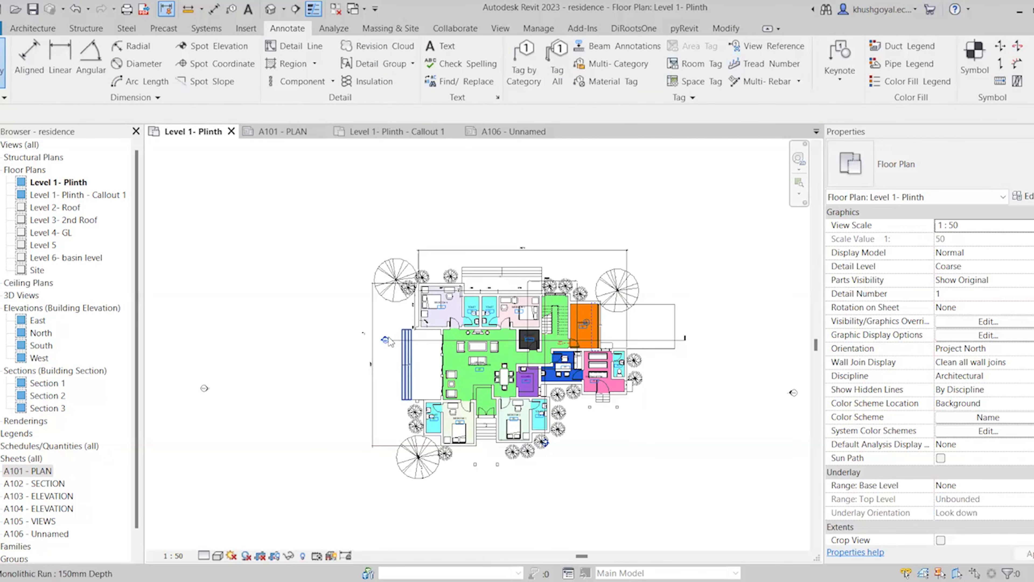
{"action": "left_click", "coordinate": [365, 349]}
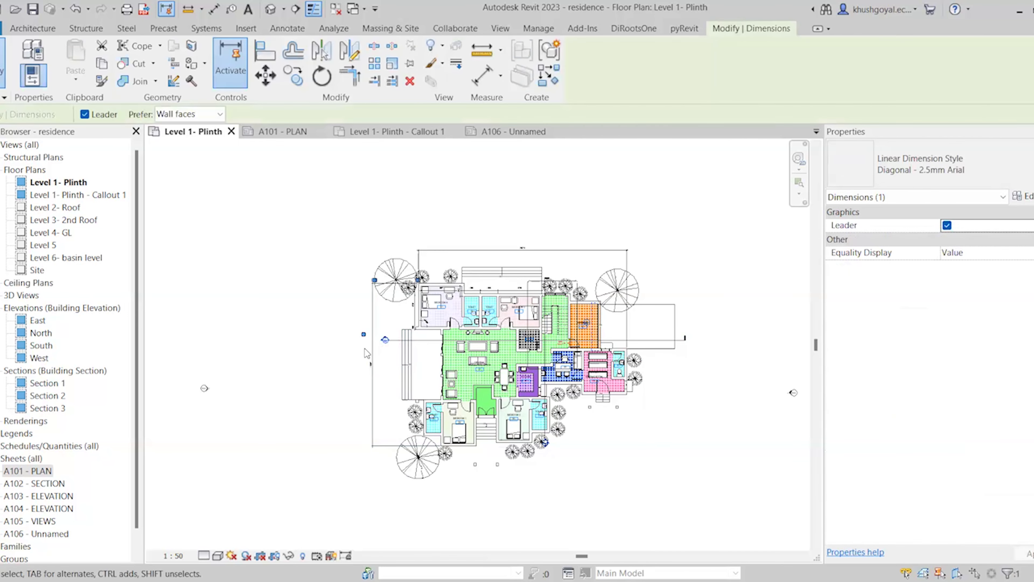
{"action": "scroll", "coordinate": [364, 350], "scroll_direction": "up", "scroll_amount": 5}
{"action": "key", "text": "Escape"}
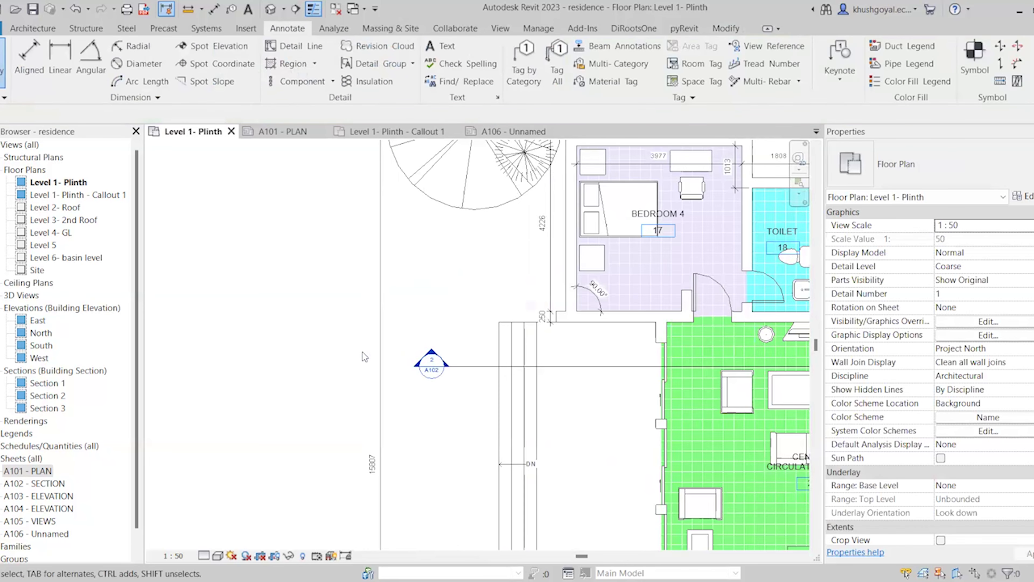
{"action": "scroll", "coordinate": [362, 351], "scroll_direction": "down", "scroll_amount": 5}
{"action": "scroll", "coordinate": [429, 301], "scroll_direction": "up", "scroll_amount": 3}
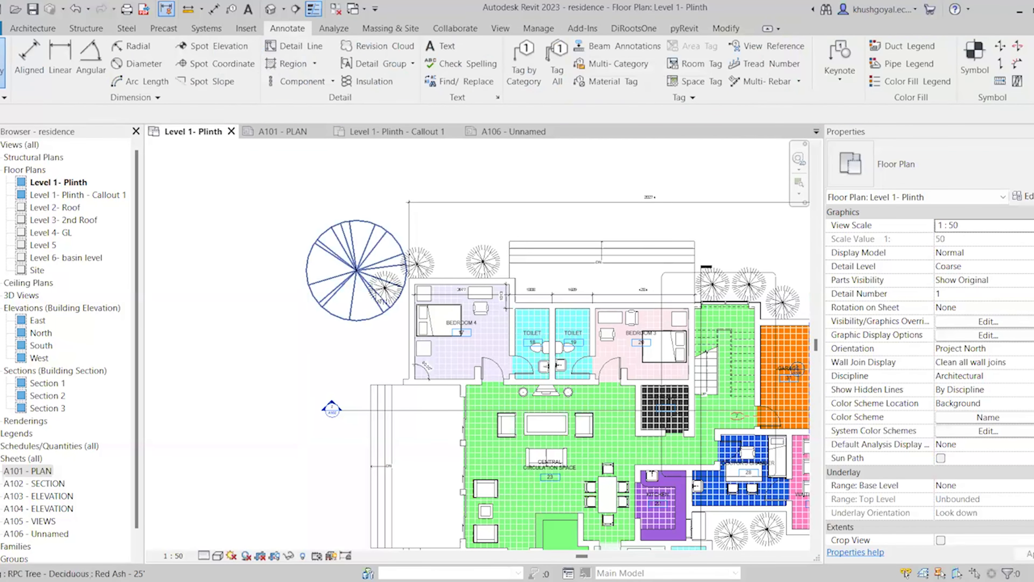
{"action": "scroll", "coordinate": [330, 326], "scroll_direction": "down", "scroll_amount": 3}
{"action": "left_click", "coordinate": [458, 296]}
{"action": "key", "text": "Delete"}
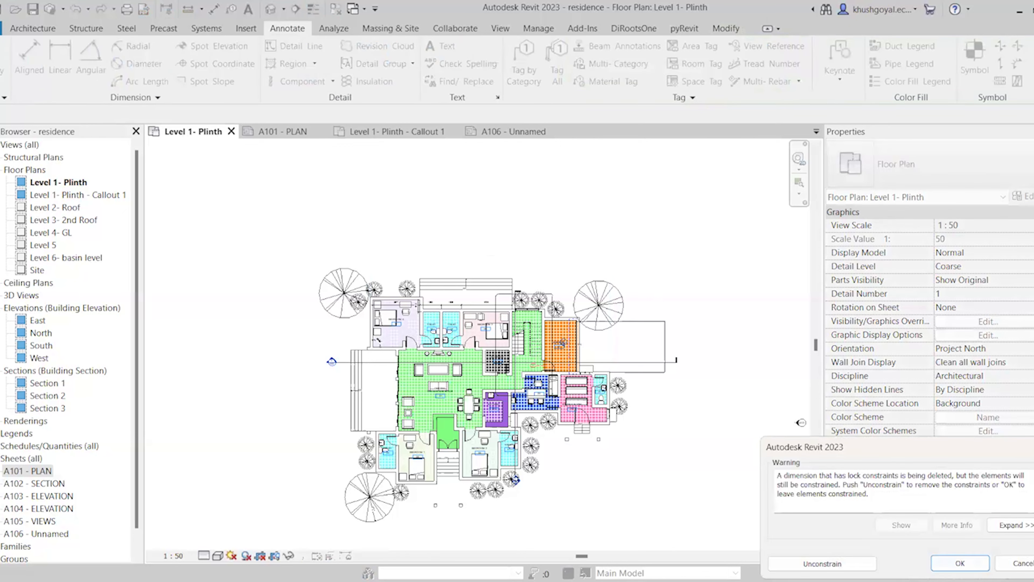
{"action": "left_click", "coordinate": [969, 558]}
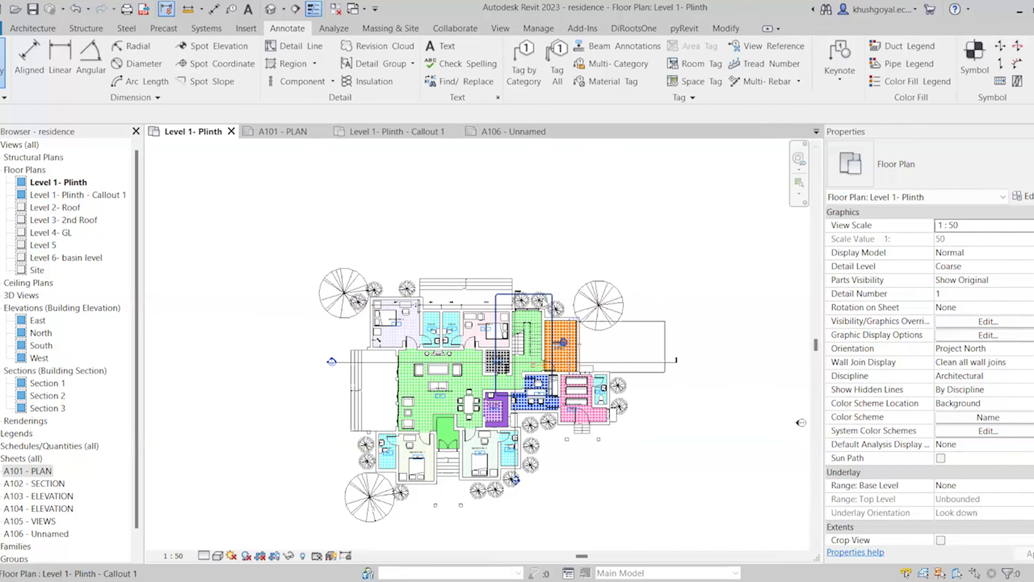
{"action": "scroll", "coordinate": [542, 305], "scroll_direction": "down", "scroll_amount": 2}
{"action": "scroll", "coordinate": [470, 392], "scroll_direction": "up", "scroll_amount": 3}
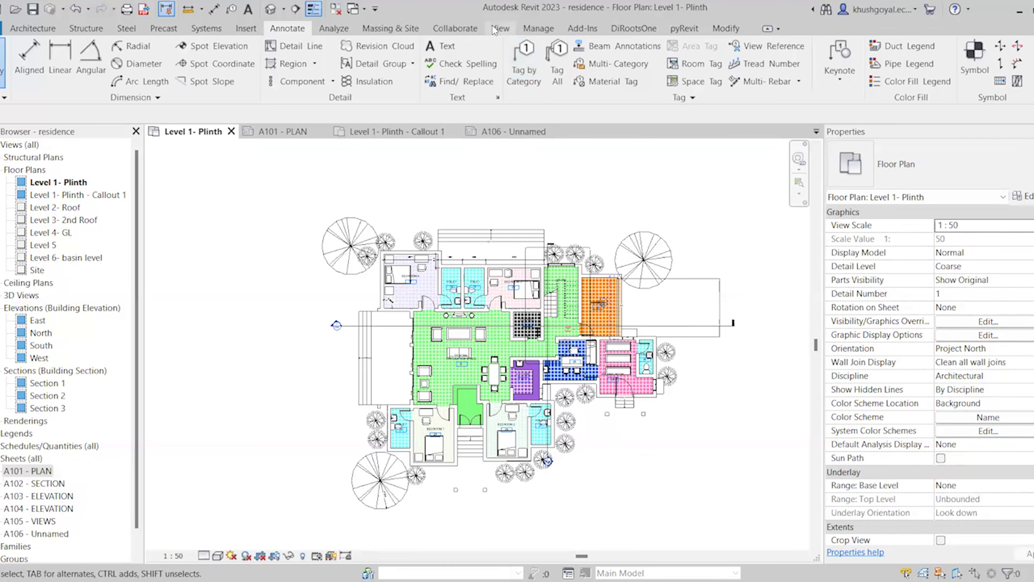
Draw Scope Box 1 over the left part of the Level 1- Plinth plan
{"action": "left_click", "coordinate": [508, 28]}
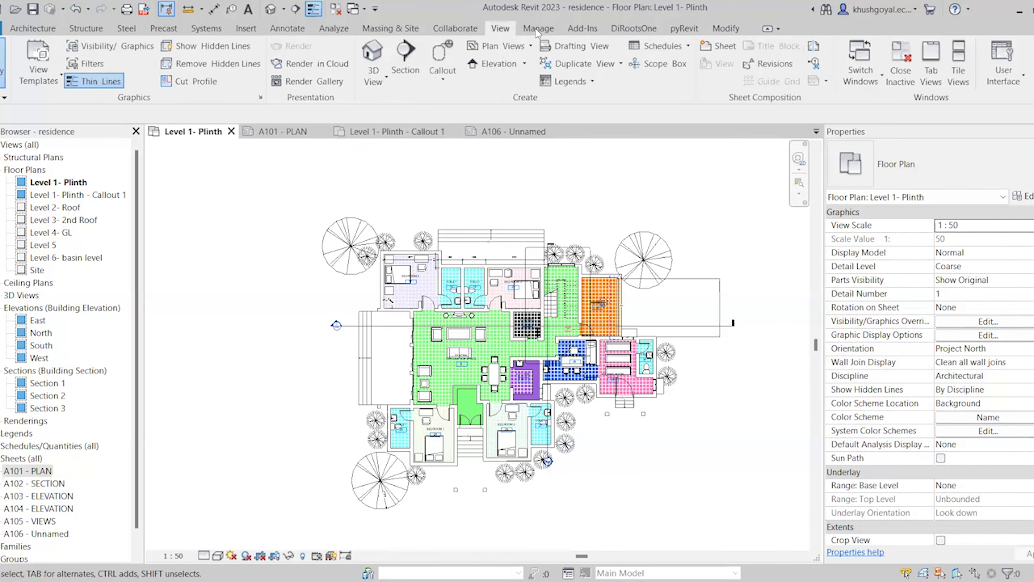
{"action": "left_click", "coordinate": [664, 64]}
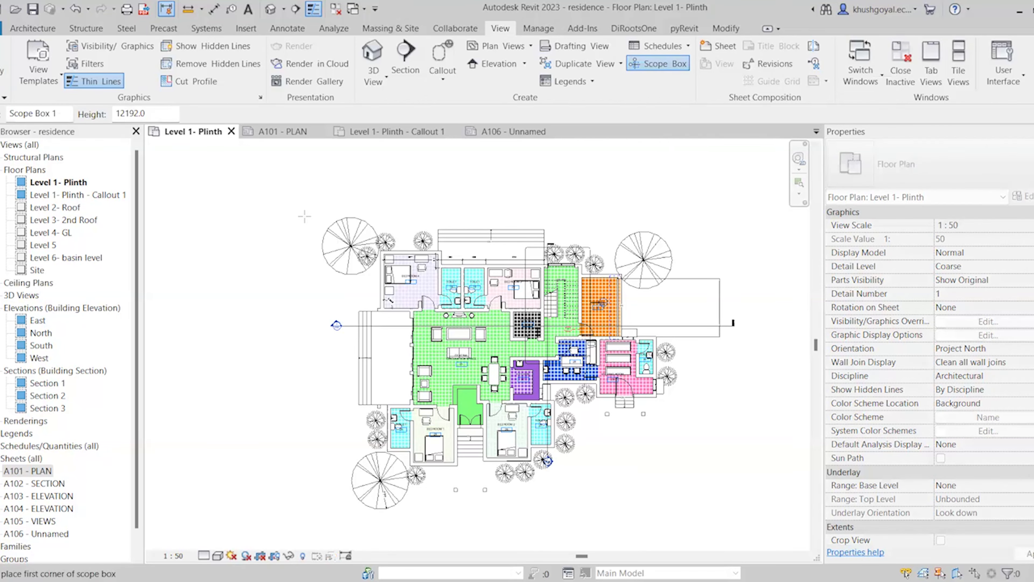
{"action": "scroll", "coordinate": [428, 228], "scroll_direction": "down", "scroll_amount": 2}
{"action": "left_click", "coordinate": [340, 210]}
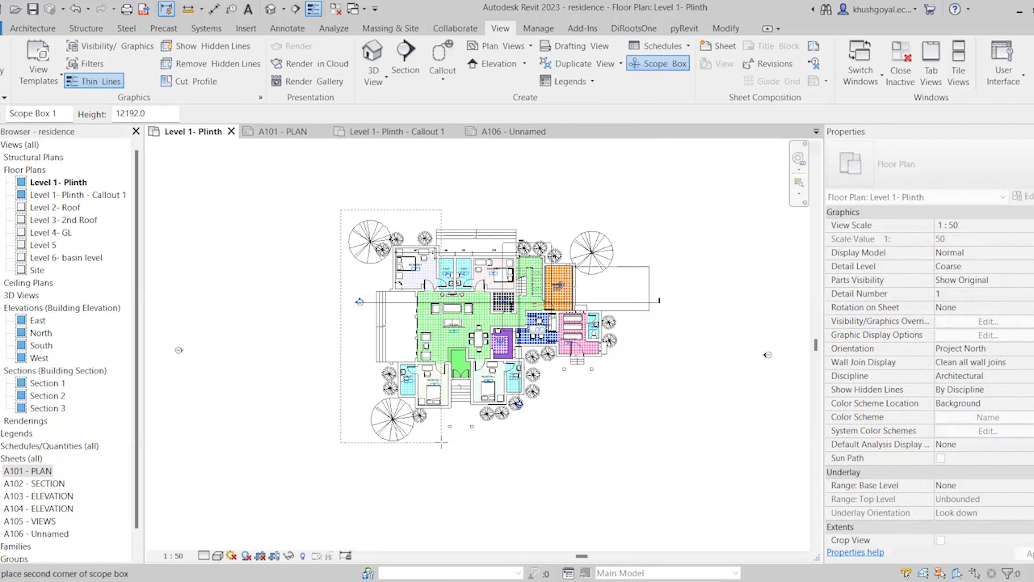
{"action": "left_click", "coordinate": [442, 441]}
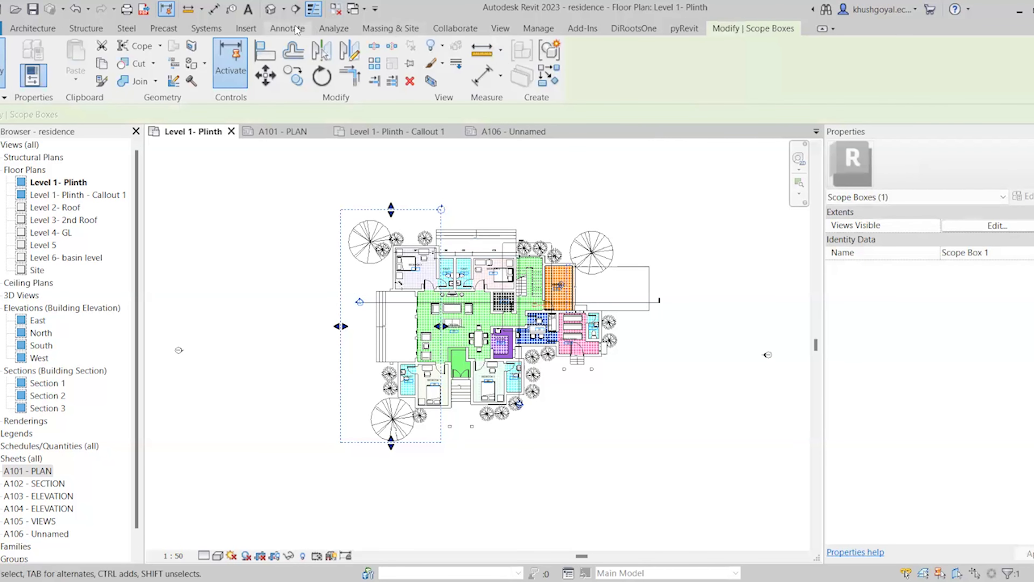
Draw Scope Box 2 over the plan's middle and Scope Box 3 over its right side
{"action": "left_click", "coordinate": [500, 28]}
{"action": "left_click", "coordinate": [658, 64]}
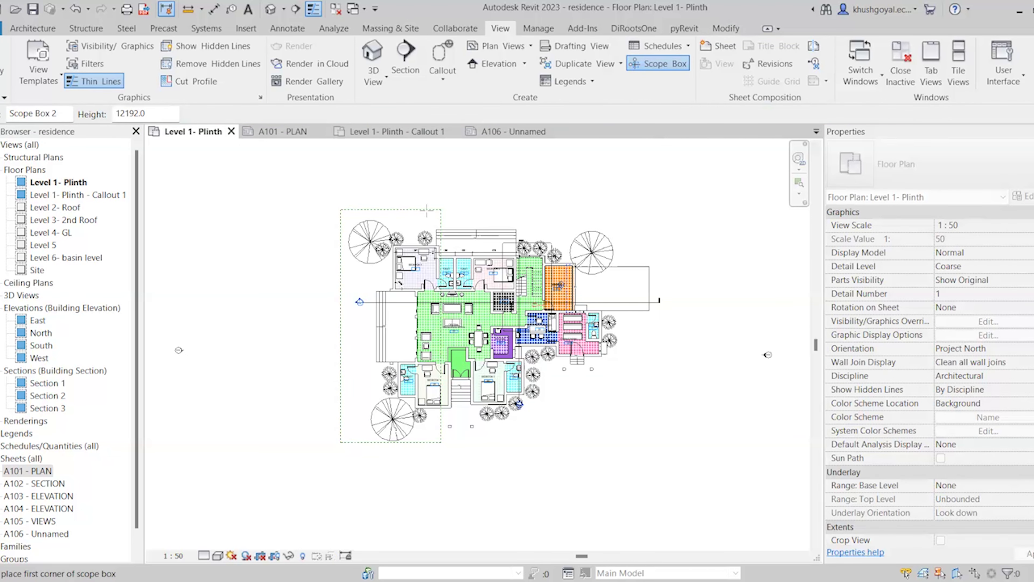
{"action": "left_click", "coordinate": [426, 210]}
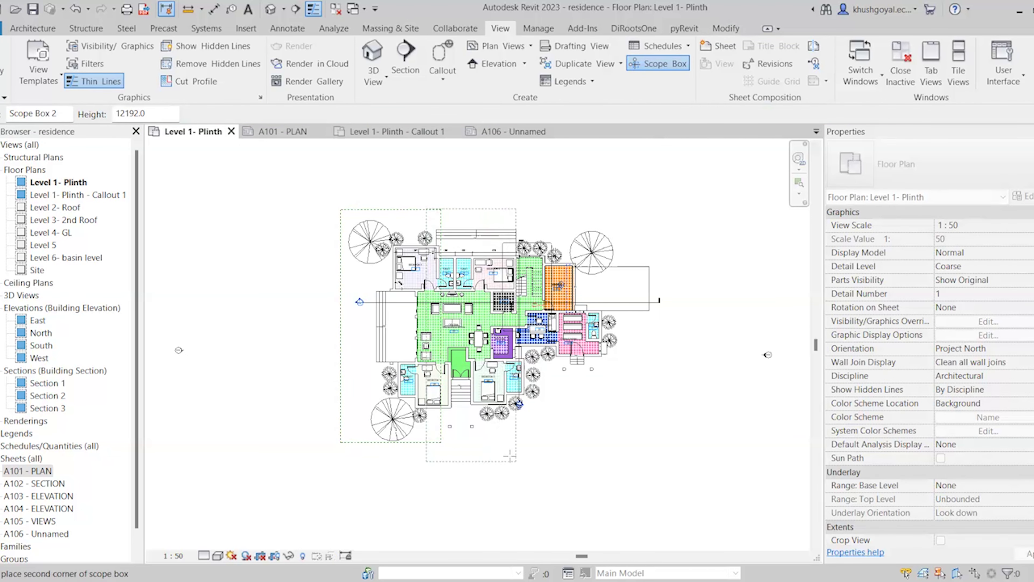
{"action": "left_click", "coordinate": [542, 444]}
{"action": "left_click", "coordinate": [290, 28]}
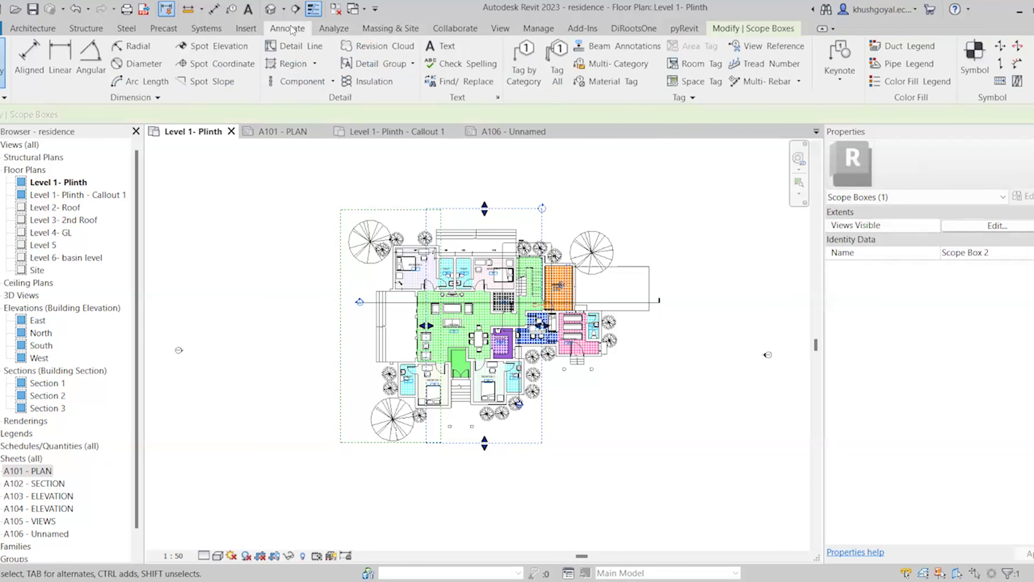
{"action": "left_click", "coordinate": [500, 28]}
{"action": "left_click", "coordinate": [658, 64]}
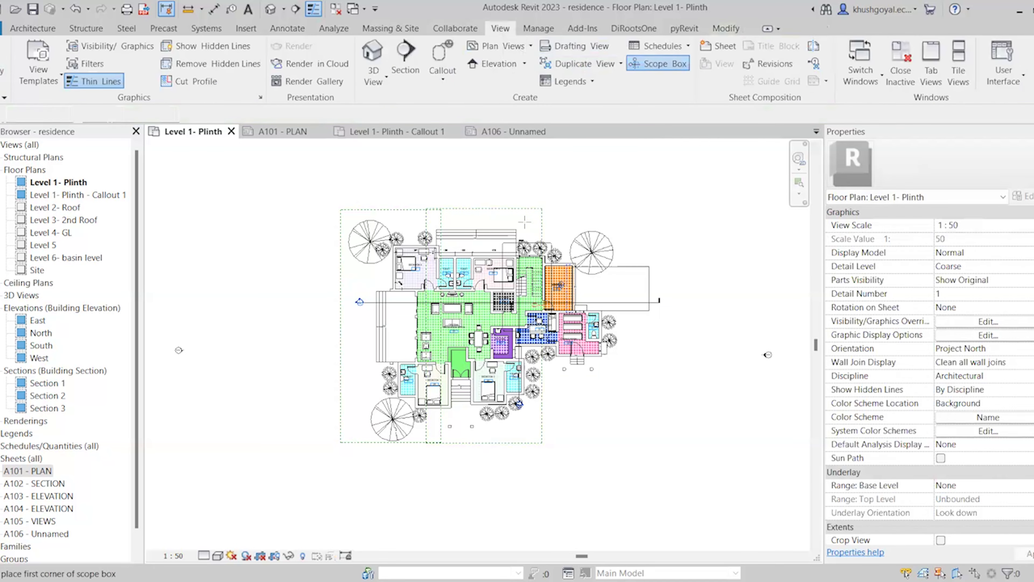
{"action": "left_click", "coordinate": [524, 207]}
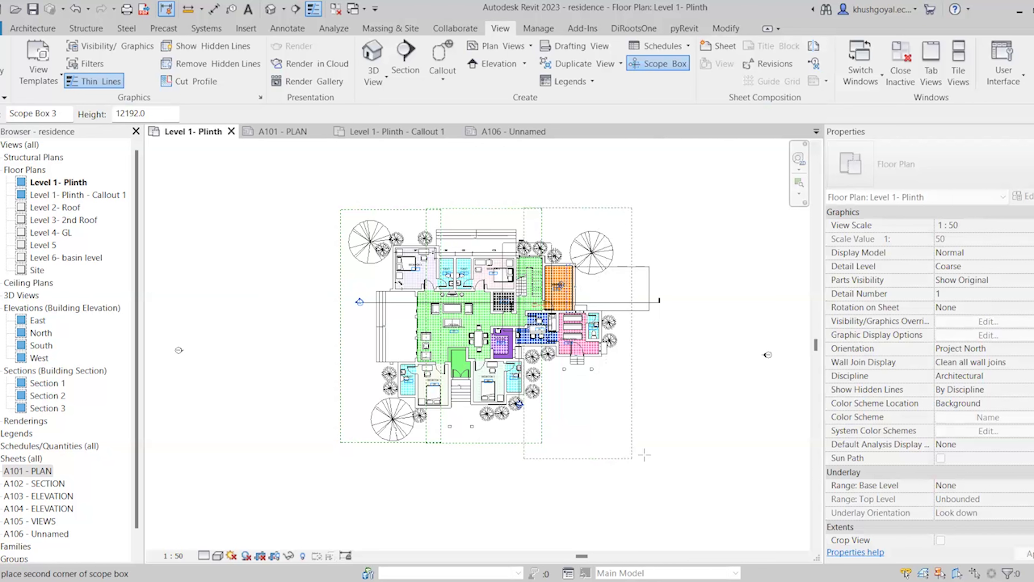
{"action": "left_click", "coordinate": [650, 442]}
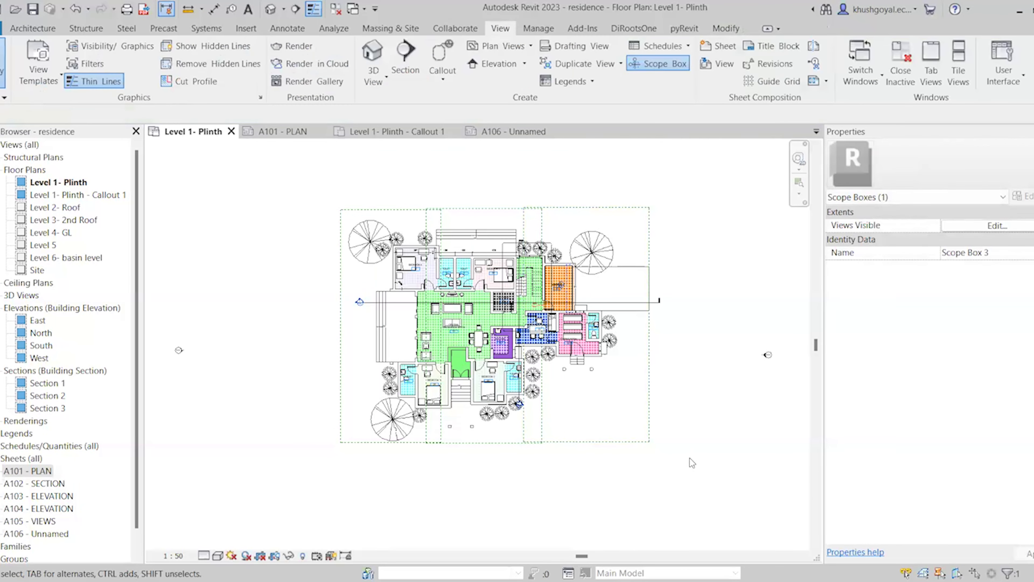
{"action": "key", "text": "Escape"}
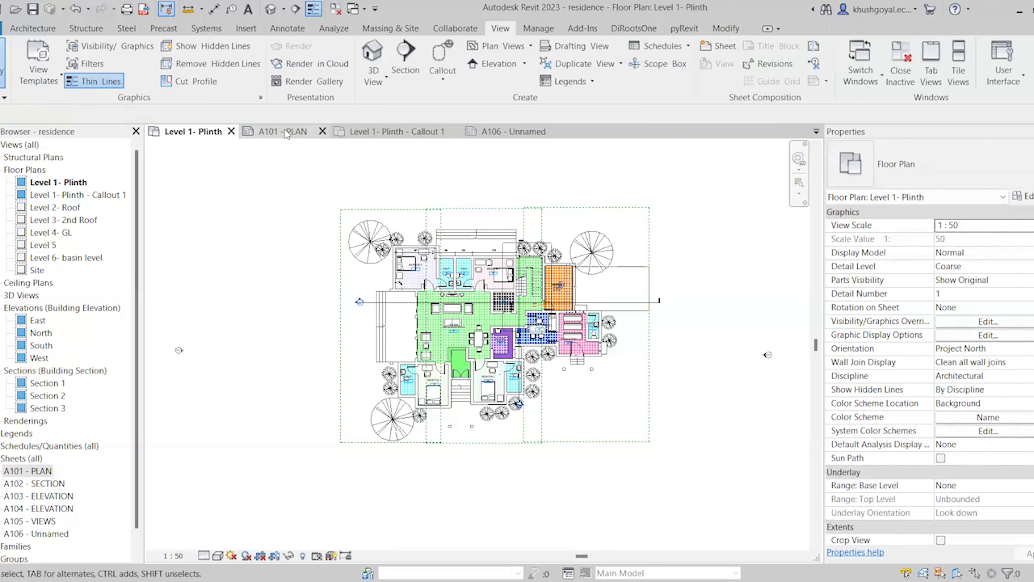
Duplicate A101 - PLAN three times as empty sheets A107, A108 and A109
{"action": "left_click", "coordinate": [22, 474]}
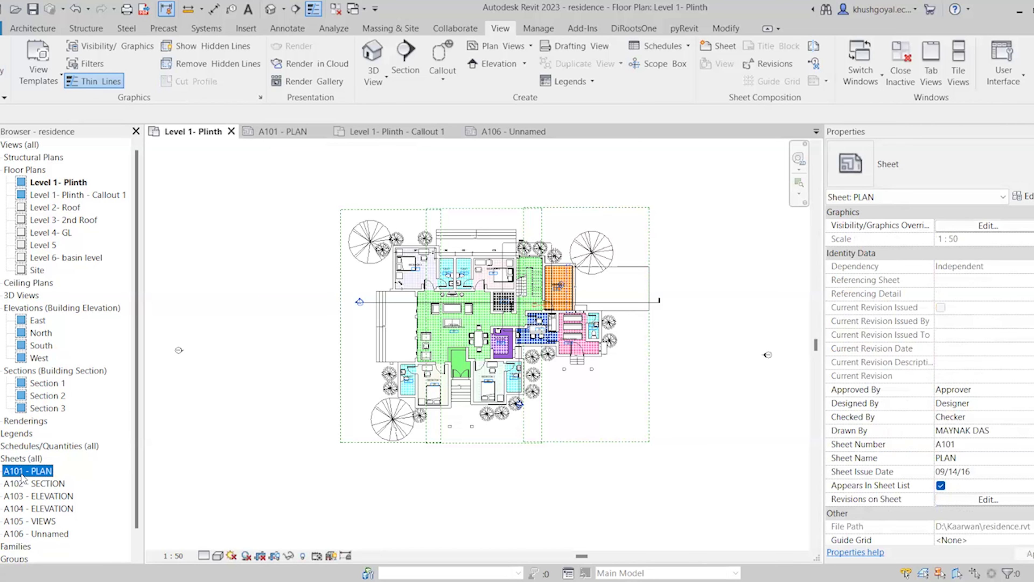
{"action": "right_click", "coordinate": [22, 476]}
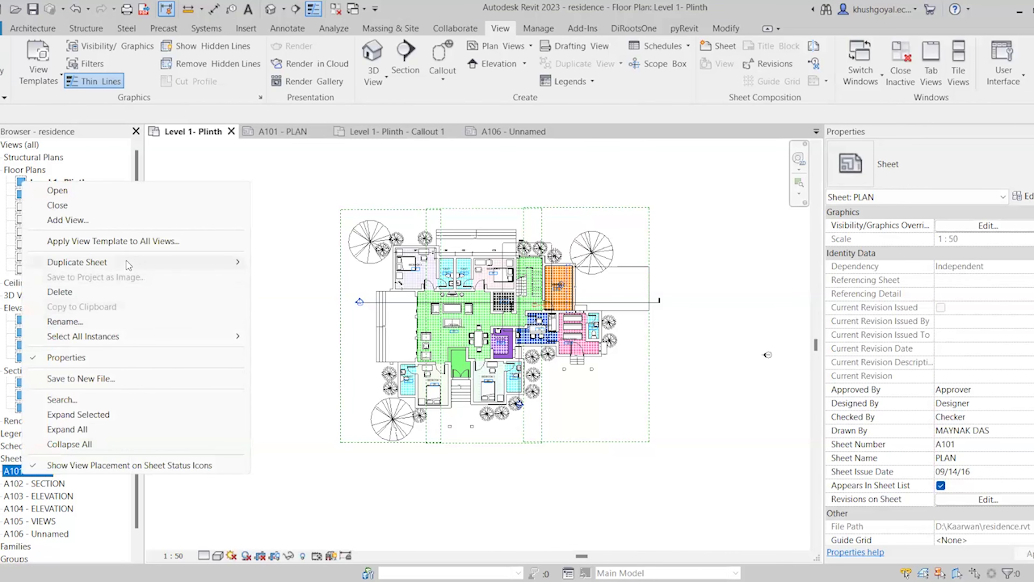
{"action": "mouse_move", "coordinate": [126, 260]}
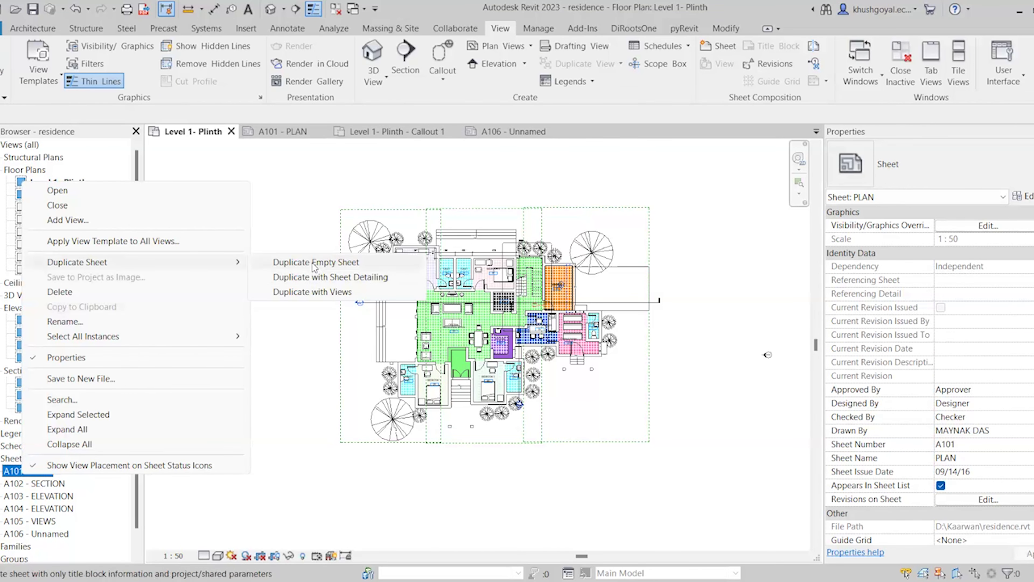
{"action": "left_click", "coordinate": [321, 277]}
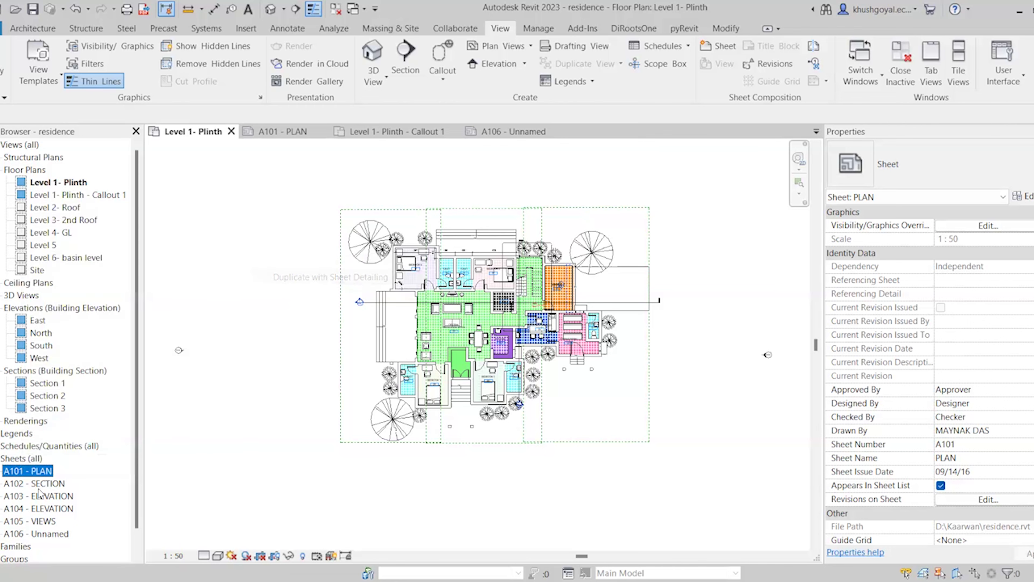
{"action": "left_click", "coordinate": [24, 459]}
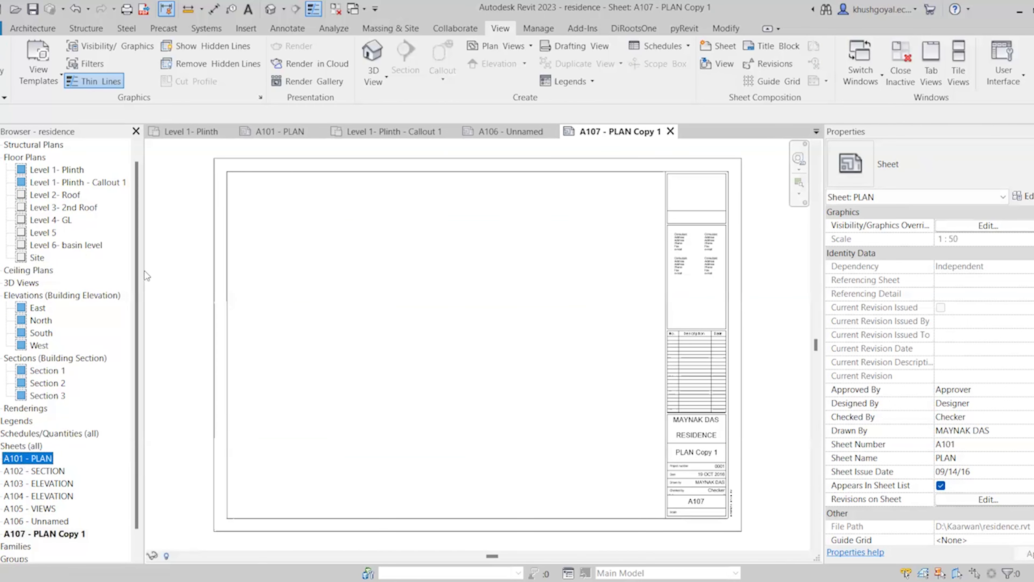
{"action": "right_click", "coordinate": [23, 459]}
{"action": "mouse_move", "coordinate": [149, 248]}
{"action": "left_click", "coordinate": [301, 264]}
{"action": "left_click", "coordinate": [27, 445]}
{"action": "right_click", "coordinate": [26, 446]}
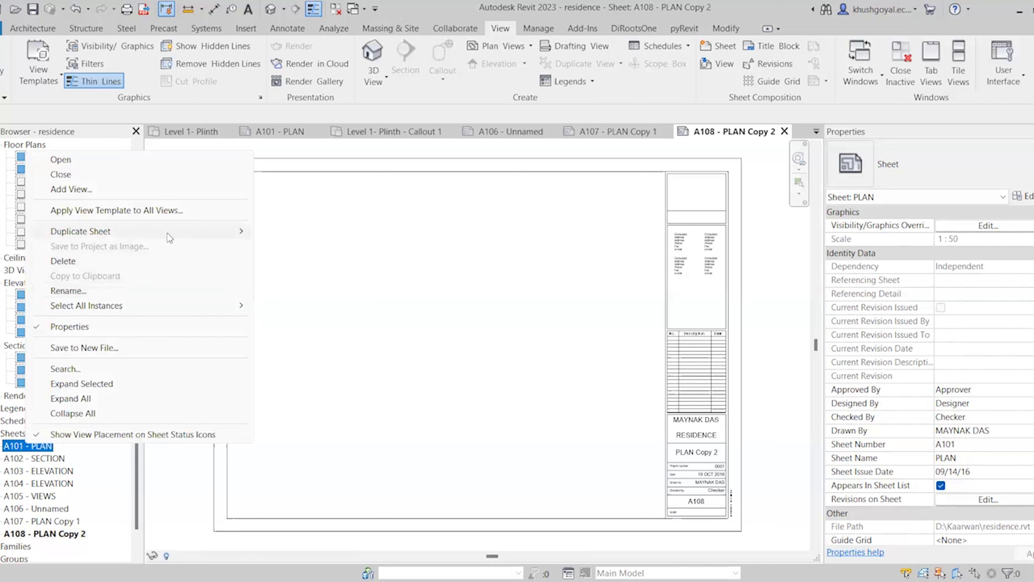
{"action": "left_click", "coordinate": [309, 245]}
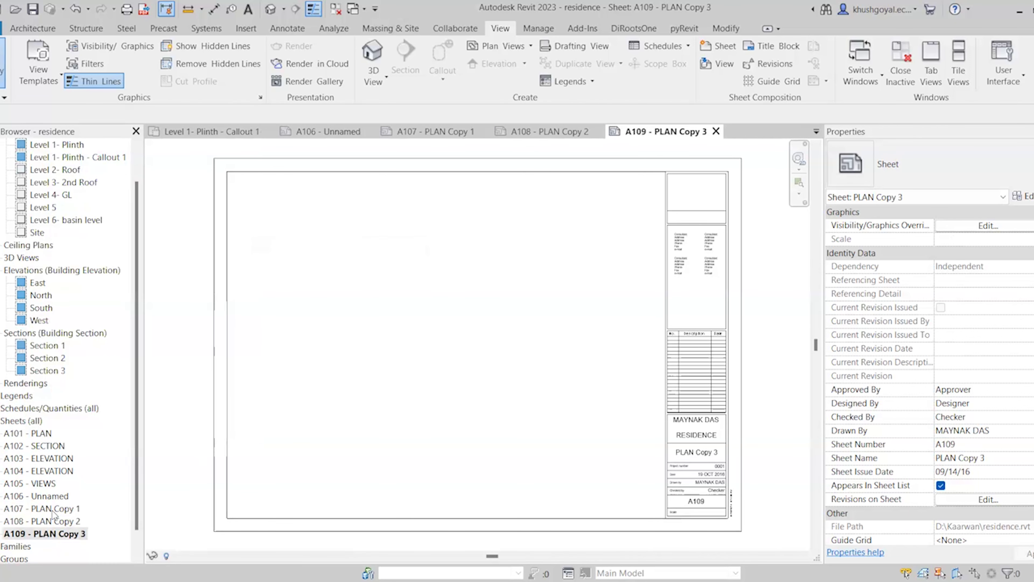
Rename sheet A107 from PLAN Copy 1 to PART PLAN 1
{"action": "left_click", "coordinate": [66, 509]}
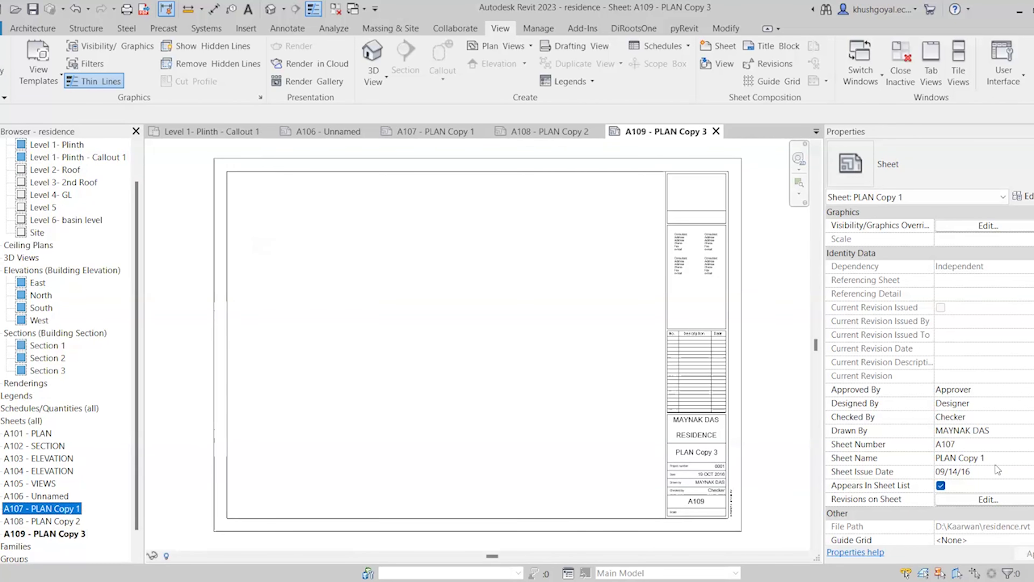
{"action": "left_click", "coordinate": [994, 458]}
{"action": "left_click", "coordinate": [936, 457]}
{"action": "left_click_drag", "start_coordinate": [937, 458], "coordinate": [1018, 472]}
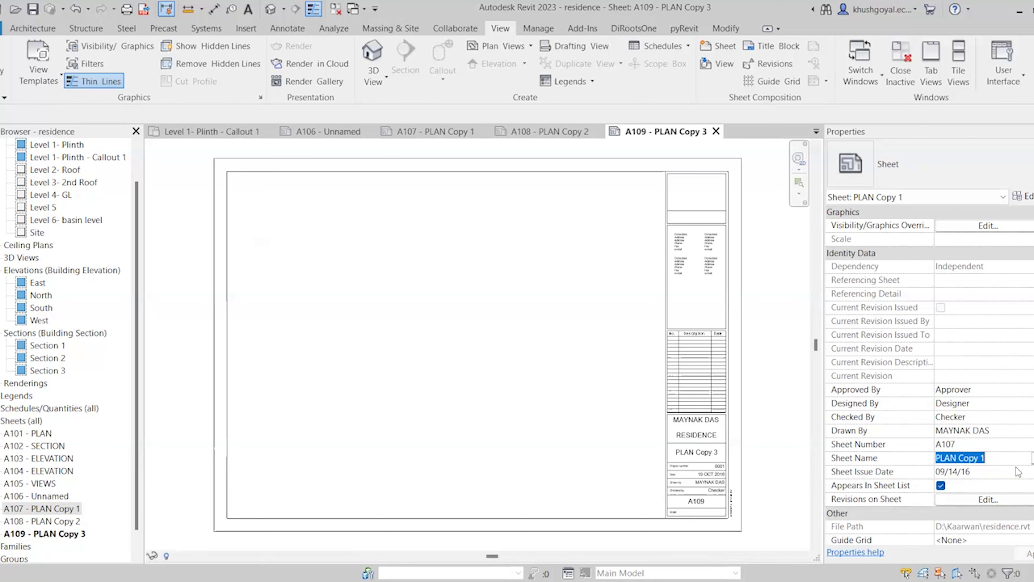
{"action": "type", "text": "PART PLAN"}
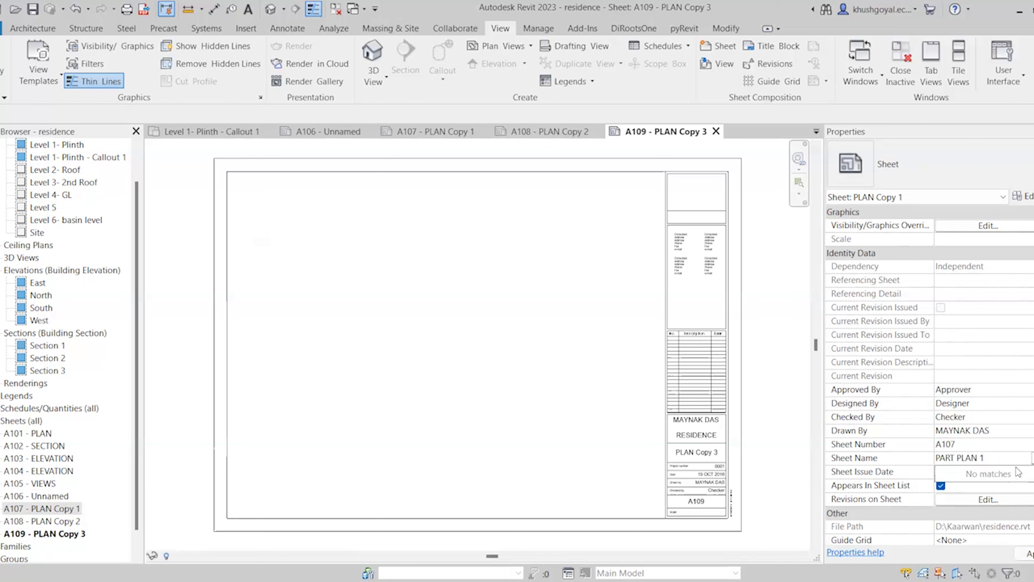
Rename sheets A108 and A109 to PART PLAN 2 and PART PLAN 3
{"action": "left_click", "coordinate": [62, 523]}
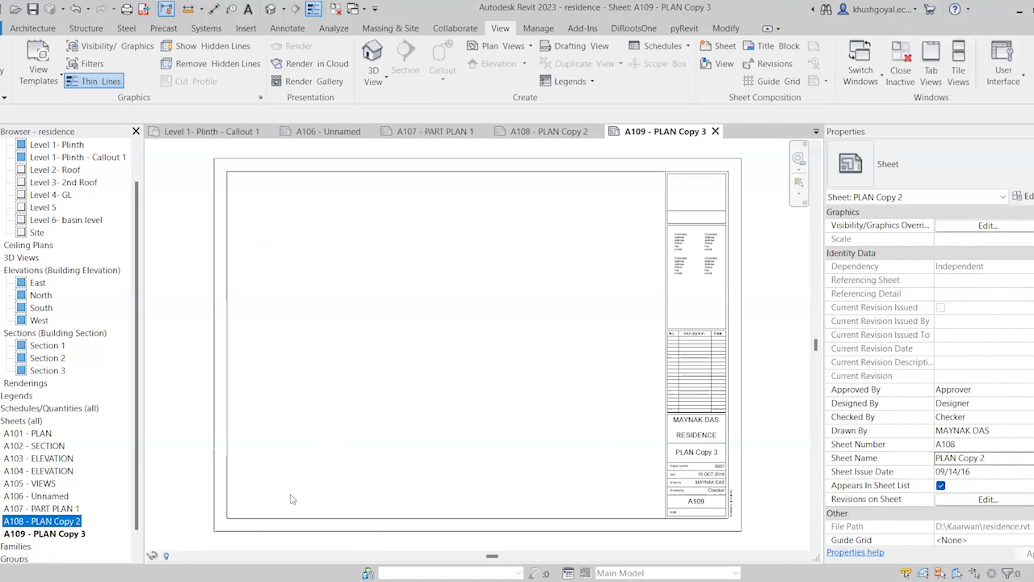
{"action": "left_click", "coordinate": [941, 458]}
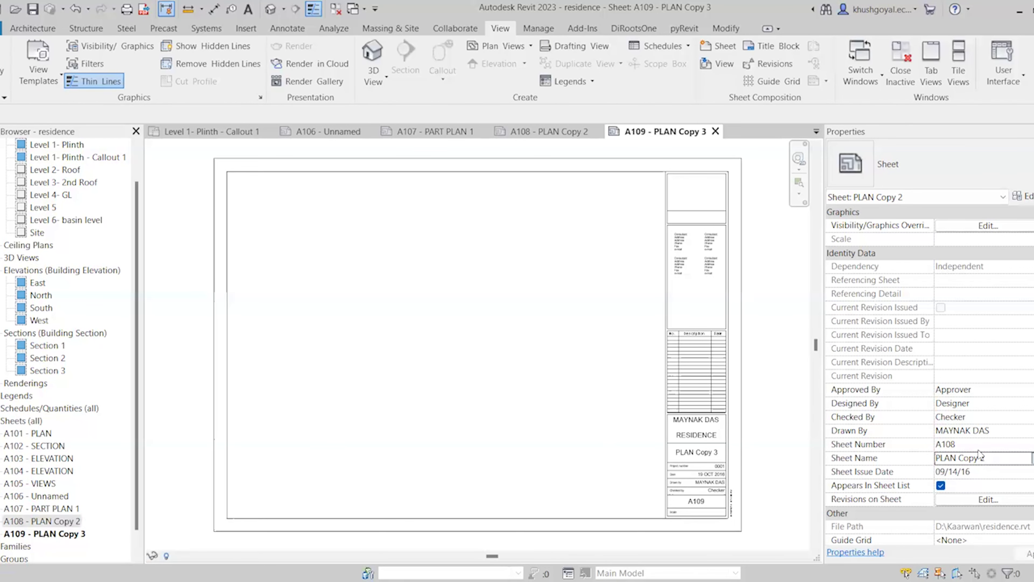
{"action": "left_click", "coordinate": [1009, 457]}
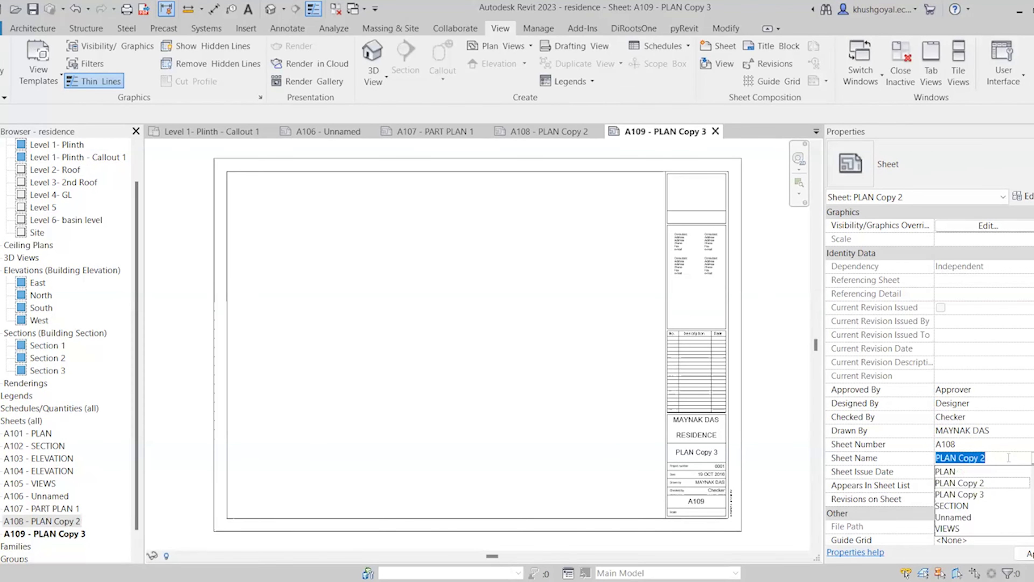
{"action": "type", "text": "PART PLAN 2"}
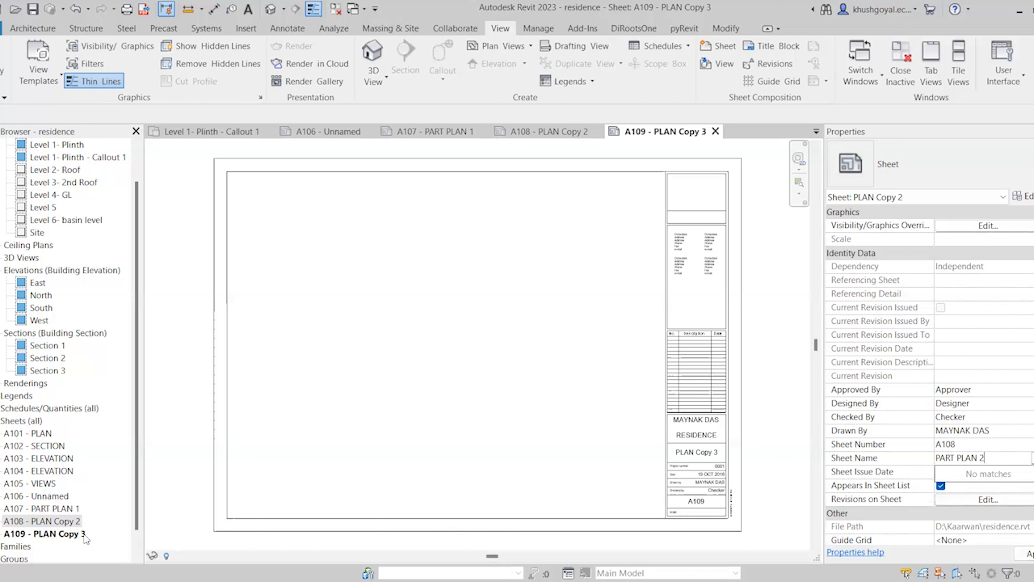
{"action": "left_click", "coordinate": [65, 532]}
{"action": "left_click", "coordinate": [1028, 457]}
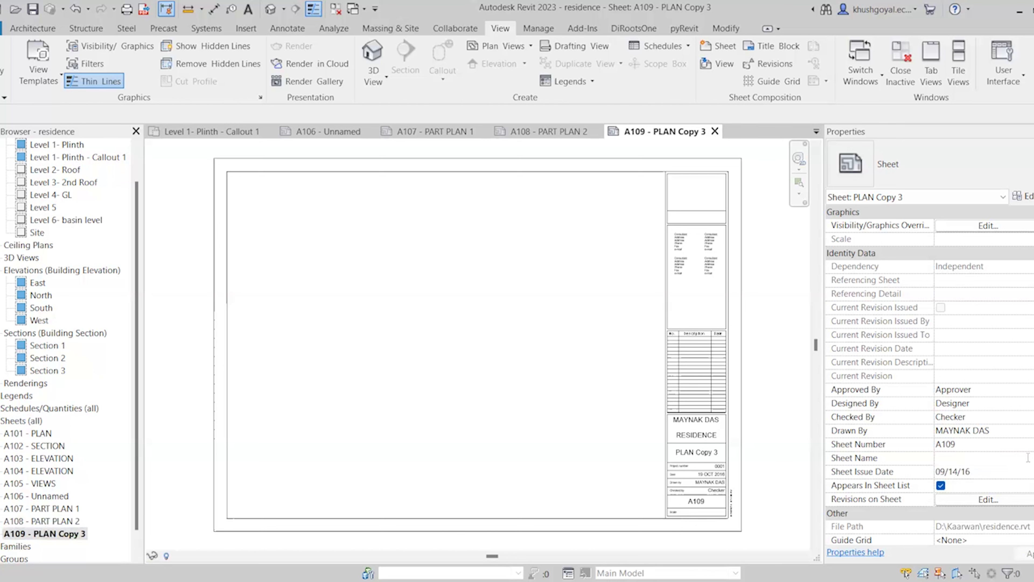
{"action": "type", "text": "PART PL"}
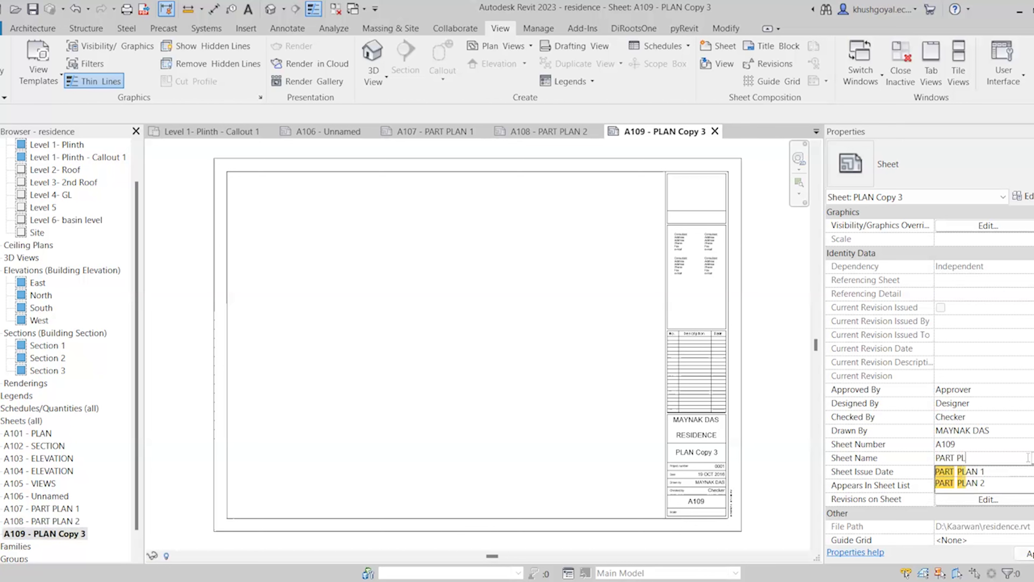
{"action": "type", "text": "AN 3"}
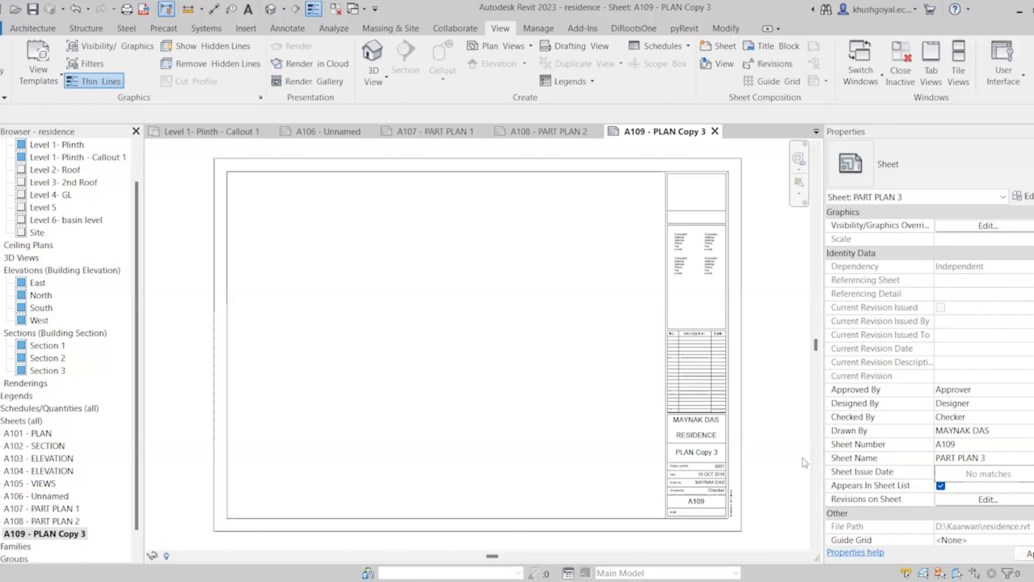
{"action": "left_click", "coordinate": [29, 508]}
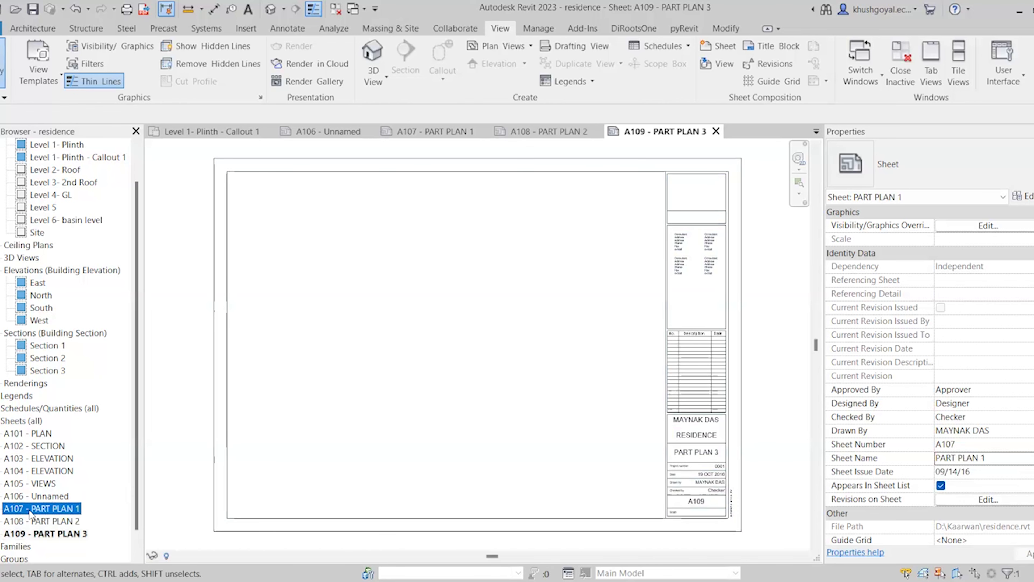
Open the A101 - PLAN sheet from the Project Browser
{"action": "double_click", "coordinate": [35, 434]}
{"action": "scroll", "coordinate": [546, 282], "scroll_direction": "down", "scroll_amount": 4}
{"action": "scroll", "coordinate": [518, 386], "scroll_direction": "up", "scroll_amount": 3}
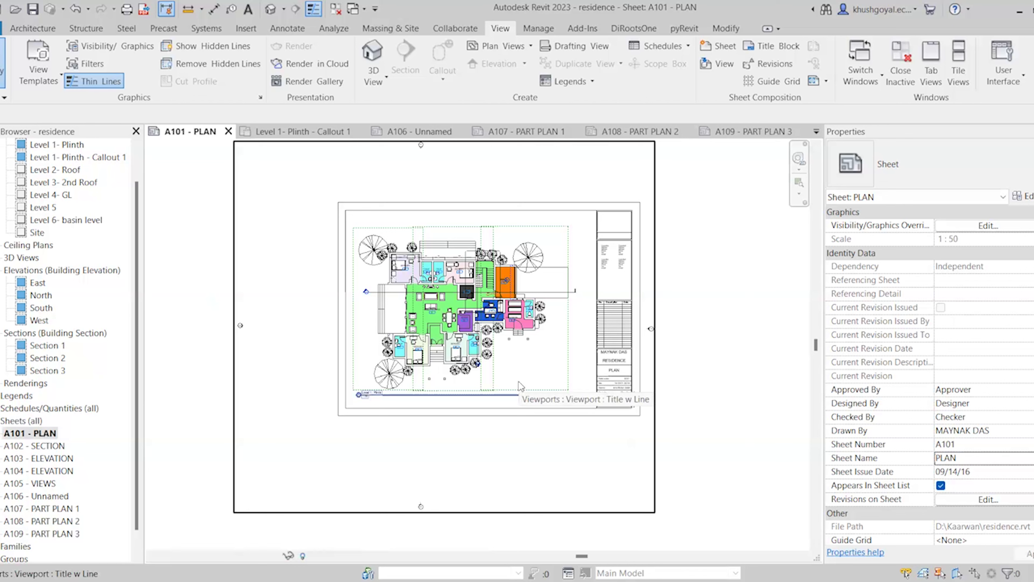
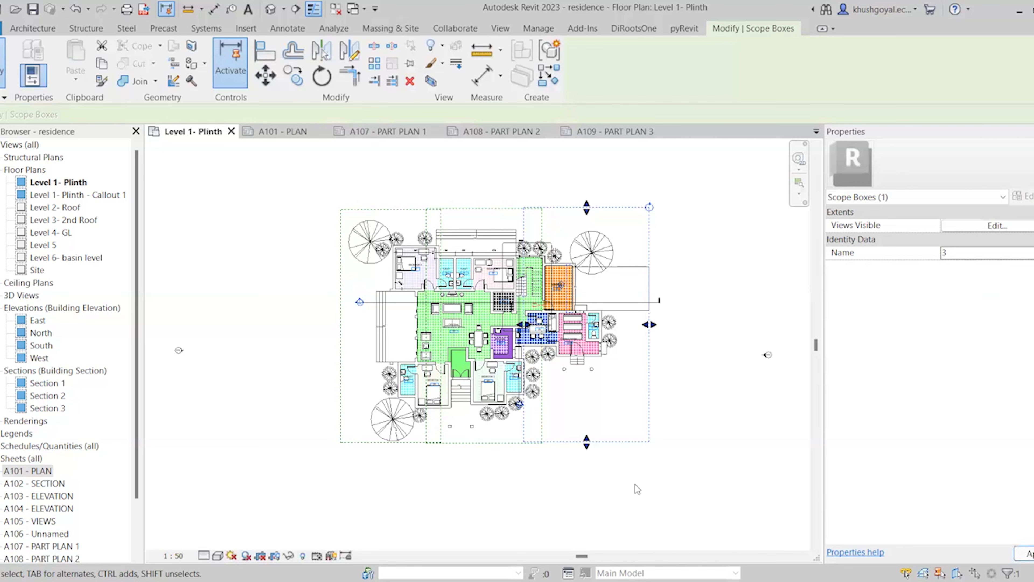
Duplicate Level 1- Plinth as a dependent view three times
{"action": "scroll", "coordinate": [386, 341], "scroll_direction": "up", "scroll_amount": 2}
{"action": "scroll", "coordinate": [461, 428], "scroll_direction": "down", "scroll_amount": 1}
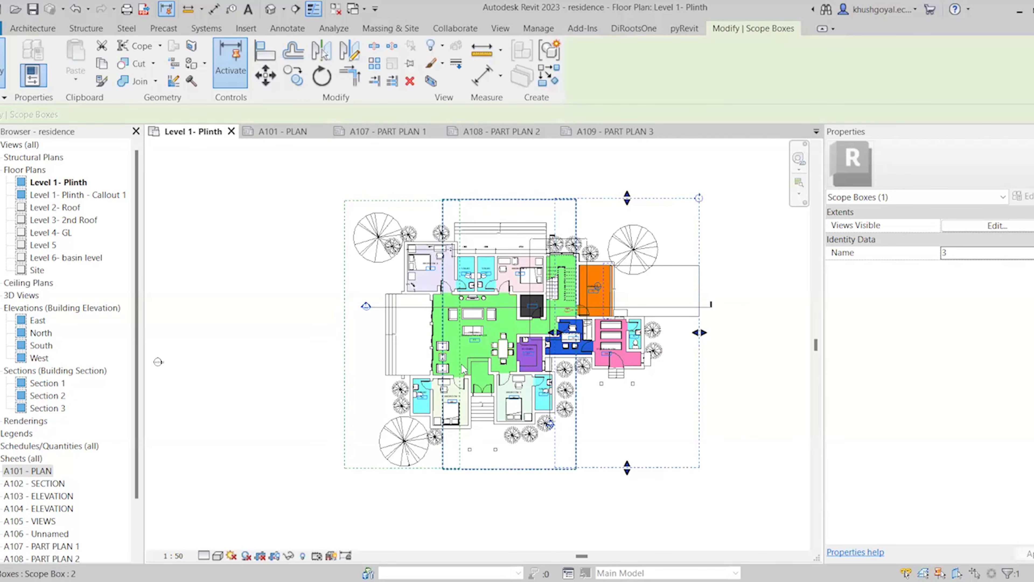
{"action": "left_click", "coordinate": [71, 185]}
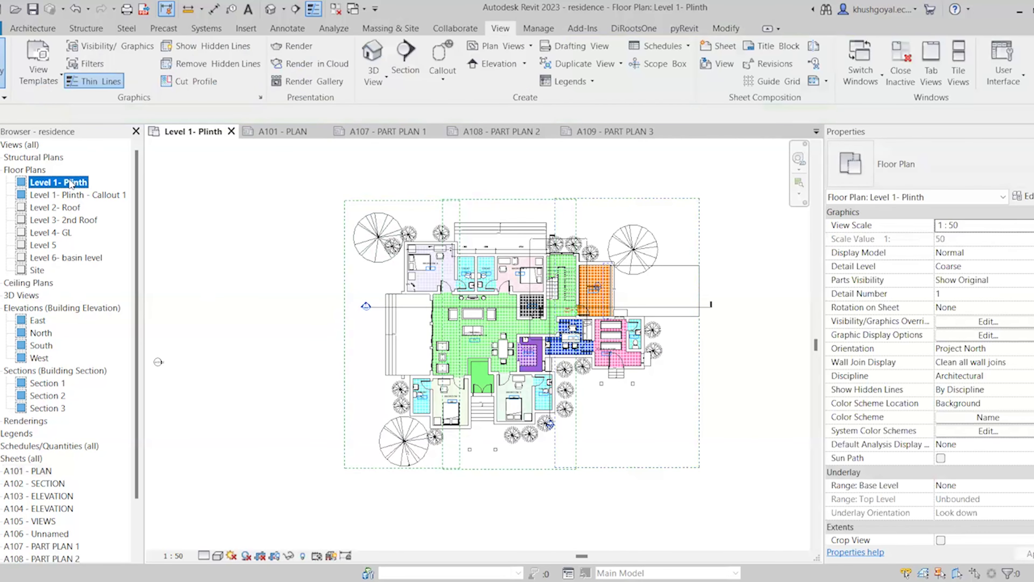
{"action": "right_click", "coordinate": [70, 182]}
{"action": "mouse_move", "coordinate": [183, 290]}
{"action": "left_click", "coordinate": [342, 319]}
{"action": "right_click", "coordinate": [71, 183]}
{"action": "left_click", "coordinate": [342, 319]}
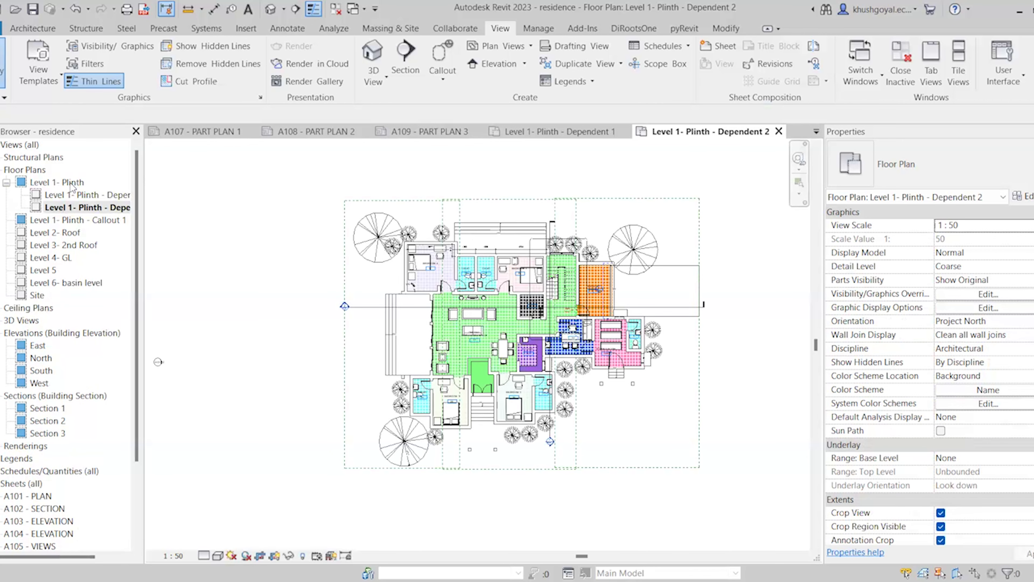
{"action": "left_click", "coordinate": [71, 182]}
{"action": "right_click", "coordinate": [71, 183]}
{"action": "left_click", "coordinate": [341, 324]}
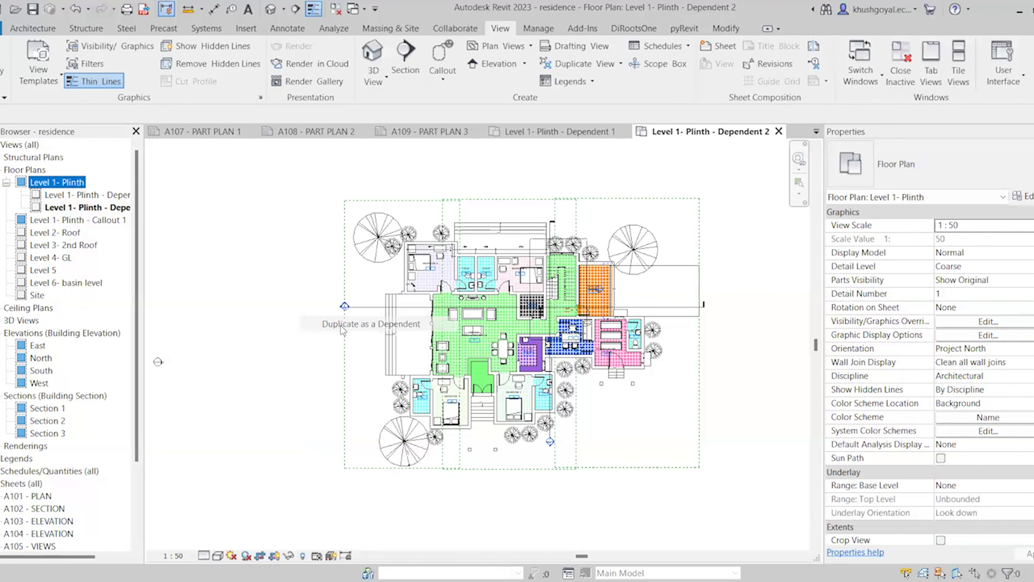
Rename the first dependent view to Part Plan 1
{"action": "left_click", "coordinate": [98, 196]}
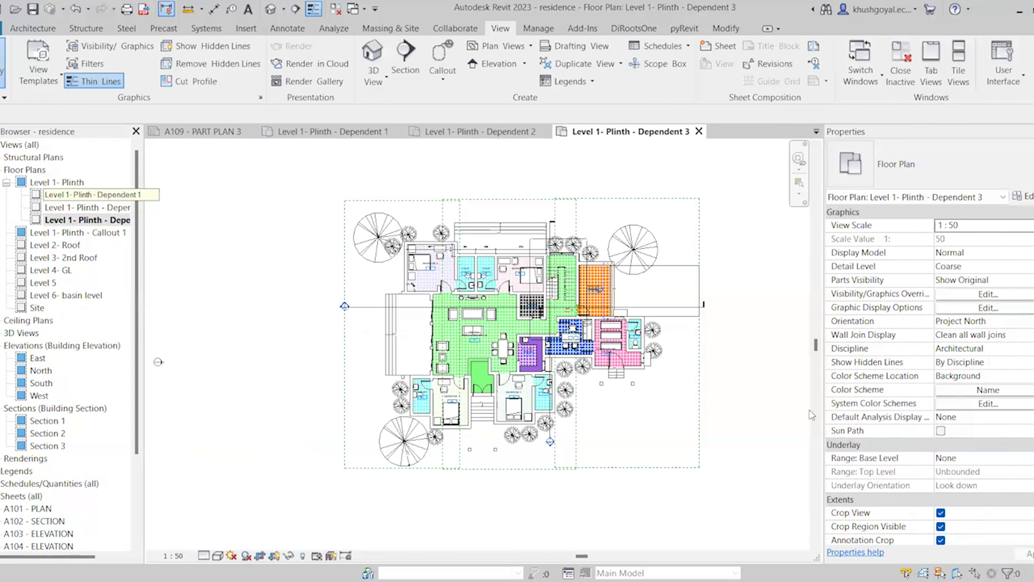
{"action": "scroll", "coordinate": [953, 450], "scroll_direction": "down", "scroll_amount": 1}
{"action": "scroll", "coordinate": [953, 452], "scroll_direction": "down", "scroll_amount": 2}
{"action": "left_click", "coordinate": [984, 526]}
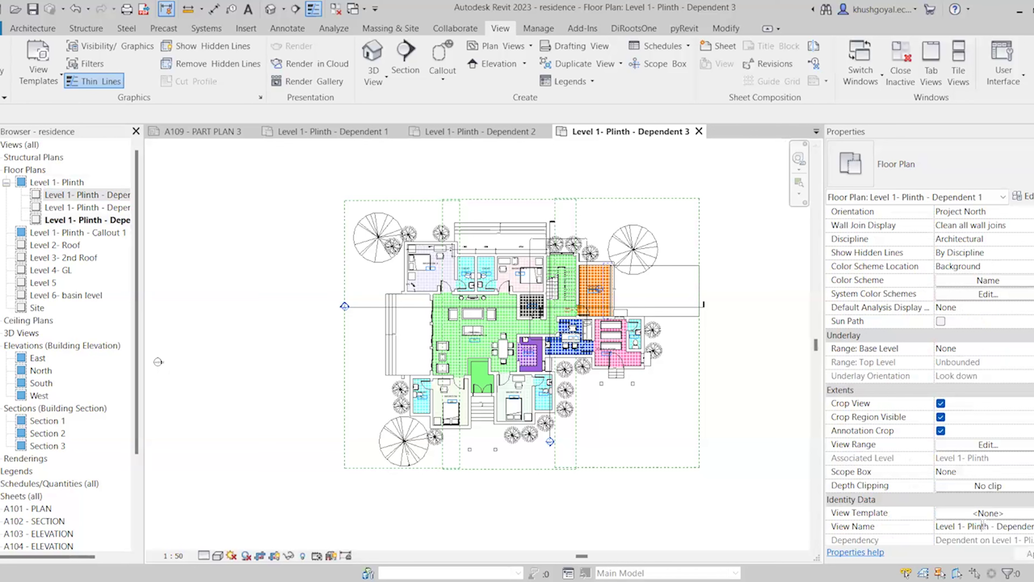
{"action": "left_click", "coordinate": [983, 525]}
{"action": "type", "text": "pART"}
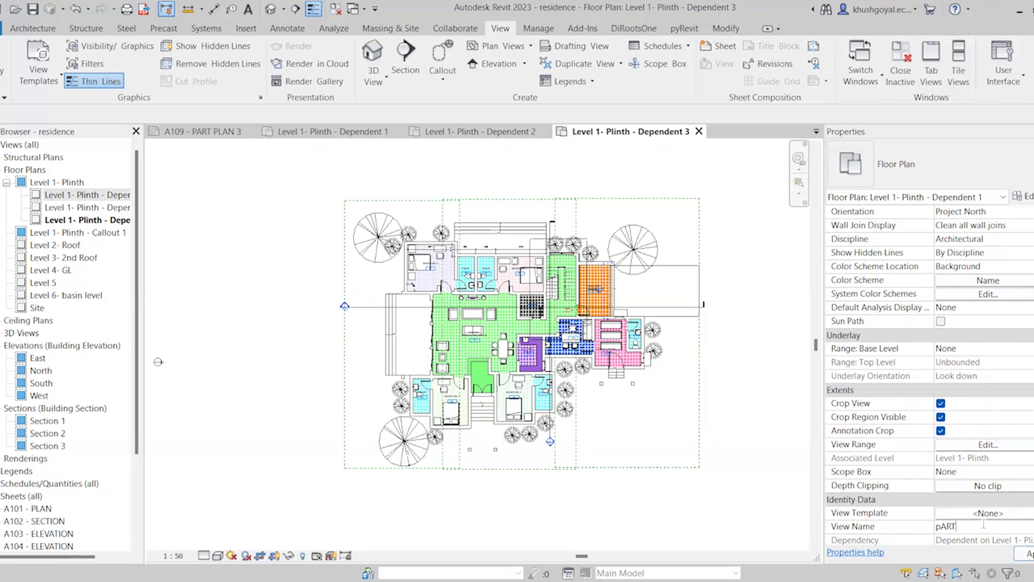
{"action": "key", "text": "BackSpace"}
{"action": "key", "text": "BackSpace"}
{"action": "key", "text": "BackSpace"}
{"action": "key", "text": "BackSpace"}
{"action": "key", "text": "Return"}
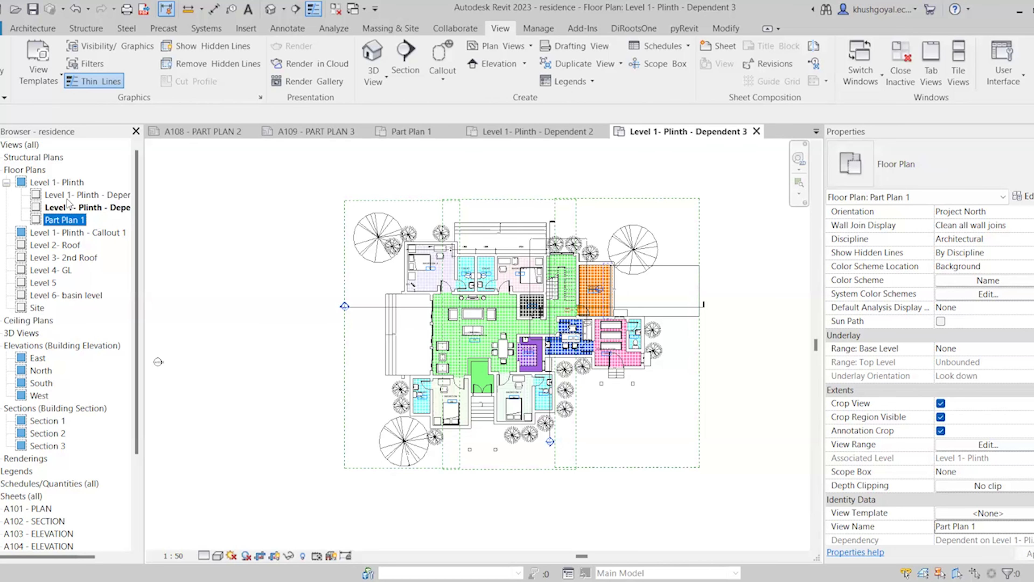
Rename the second and third dependent views to Part Plan 2 and Part Plan 3
{"action": "left_click", "coordinate": [81, 195]}
{"action": "scroll", "coordinate": [1019, 512], "scroll_direction": "down", "scroll_amount": 3}
{"action": "left_click", "coordinate": [987, 444]}
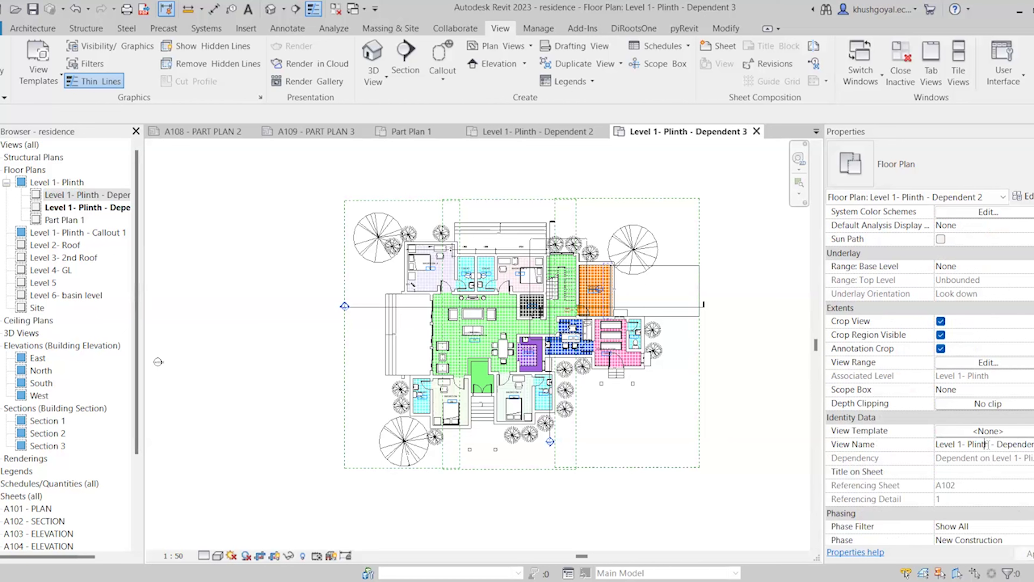
{"action": "key", "text": "ctrl+a"}
{"action": "type", "text": "Part"}
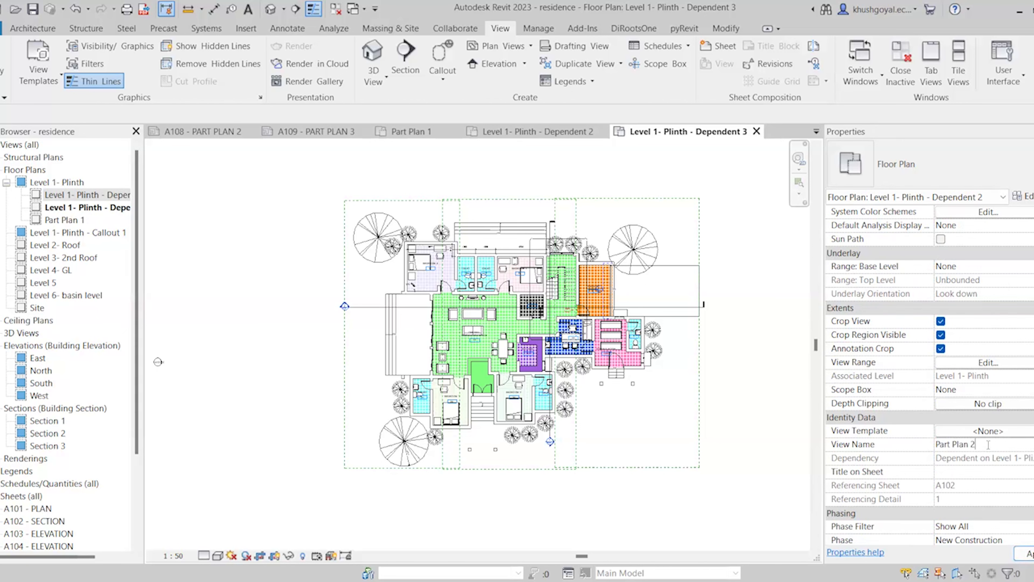
{"action": "type", "text": " Plan 2"}
{"action": "key", "text": "Return"}
{"action": "left_click", "coordinate": [1006, 444]}
{"action": "key", "text": "ctrl+a"}
{"action": "type", "text": "Pa"}
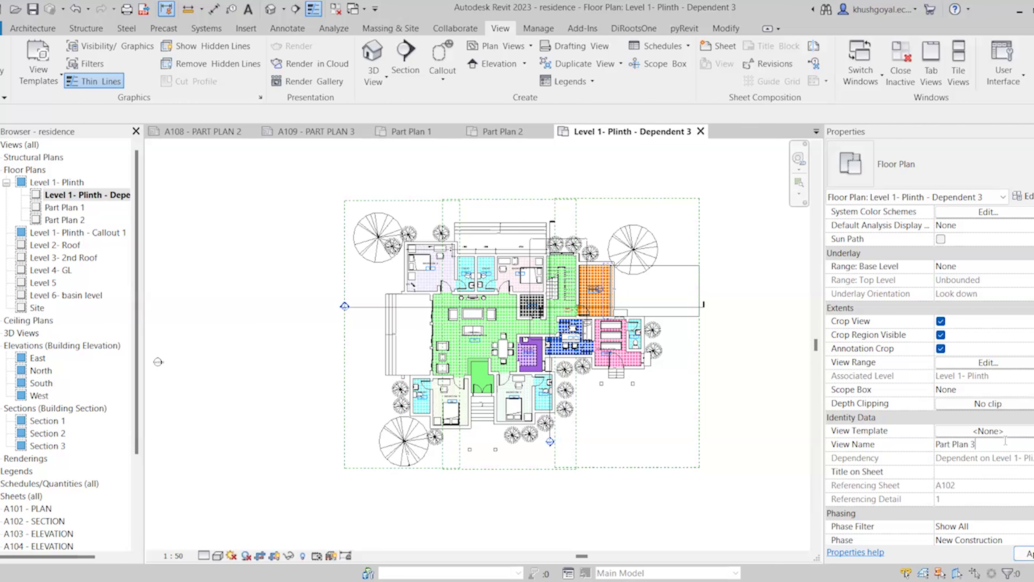
{"action": "key", "text": "Return"}
{"action": "left_click", "coordinate": [660, 131]}
{"action": "left_click", "coordinate": [659, 132]}
{"action": "left_click", "coordinate": [750, 131]}
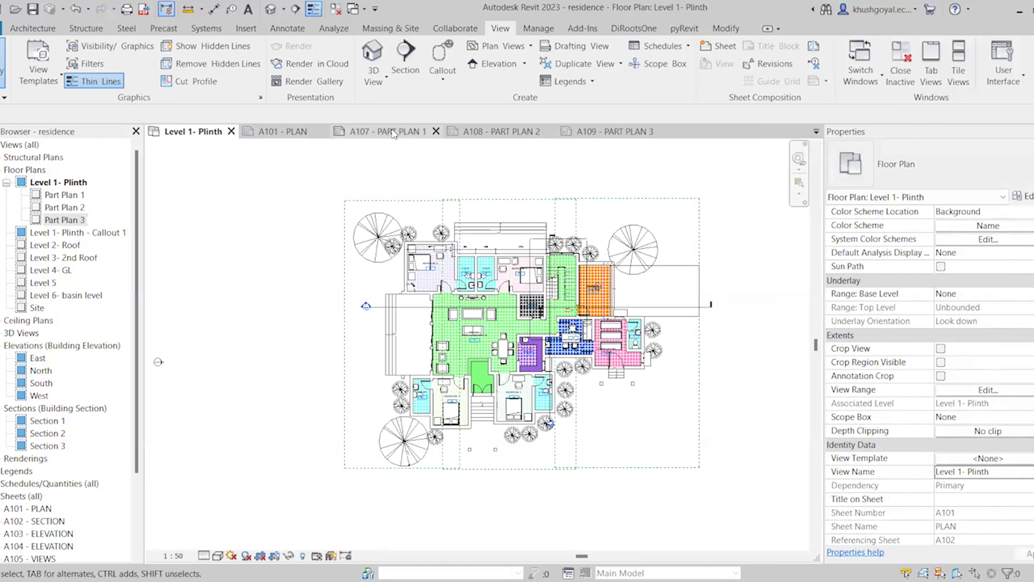
Place Part Plan 1 on sheet A107 and position it on the sheet's left
{"action": "left_click", "coordinate": [394, 132]}
{"action": "scroll", "coordinate": [479, 273], "scroll_direction": "down", "scroll_amount": 1}
{"action": "left_click", "coordinate": [62, 195]}
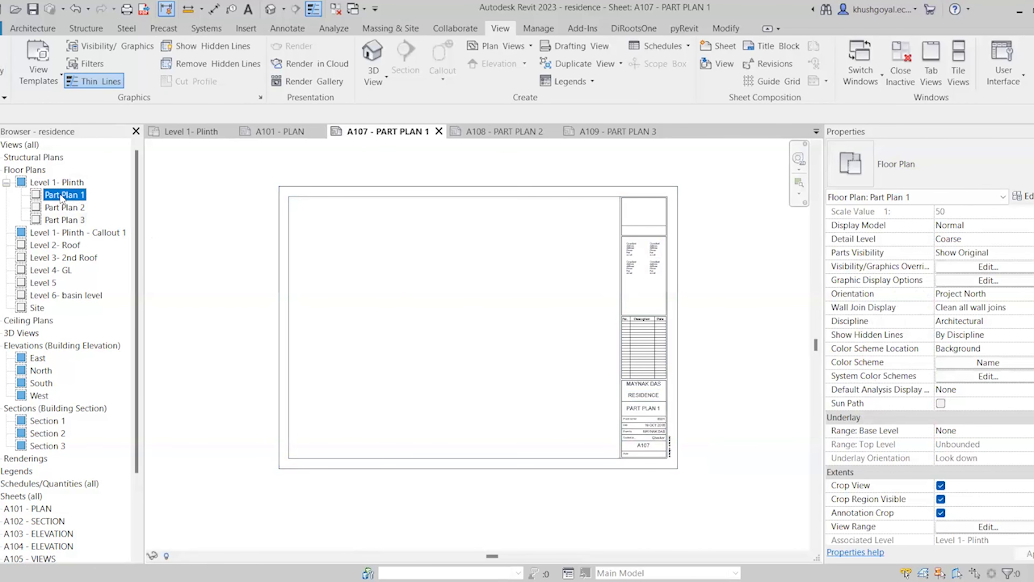
{"action": "left_click", "coordinate": [357, 319]}
{"action": "scroll", "coordinate": [513, 254], "scroll_direction": "down", "scroll_amount": 1}
{"action": "scroll", "coordinate": [417, 286], "scroll_direction": "up", "scroll_amount": 1}
{"action": "left_click_drag", "start_coordinate": [425, 287], "coordinate": [399, 308]}
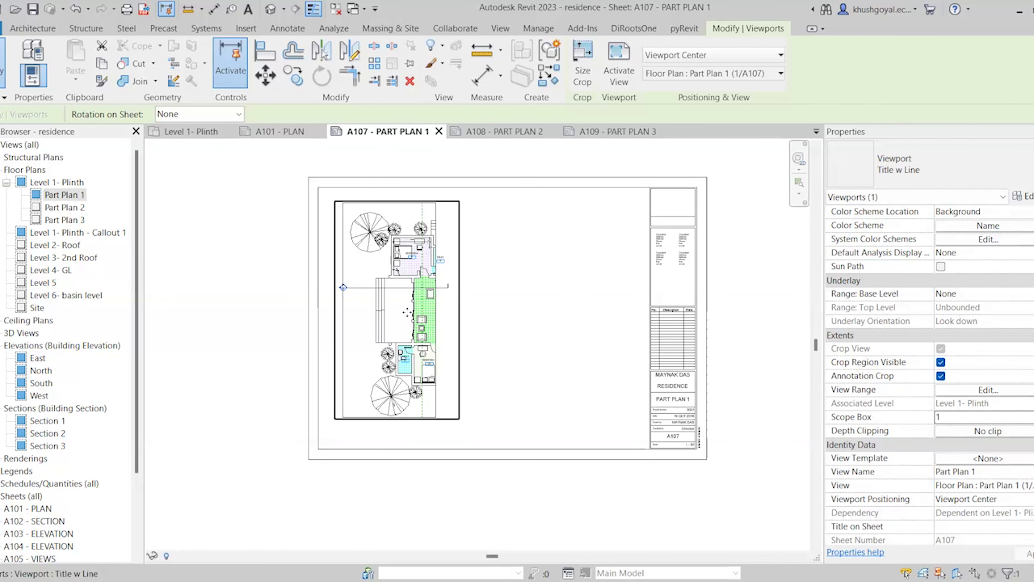
Switch to sheet A108 - PART PLAN 2 and select Part Plan 2 in the Project Browser
{"action": "scroll", "coordinate": [407, 312], "scroll_direction": "up", "scroll_amount": 3}
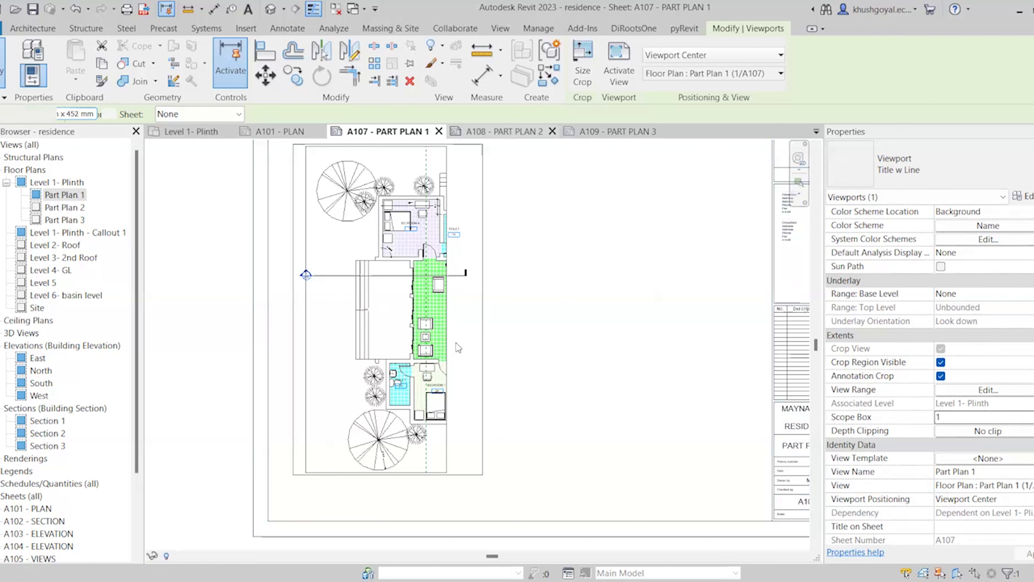
{"action": "key", "text": "ctrl+Tab"}
{"action": "left_click", "coordinate": [59, 207]}
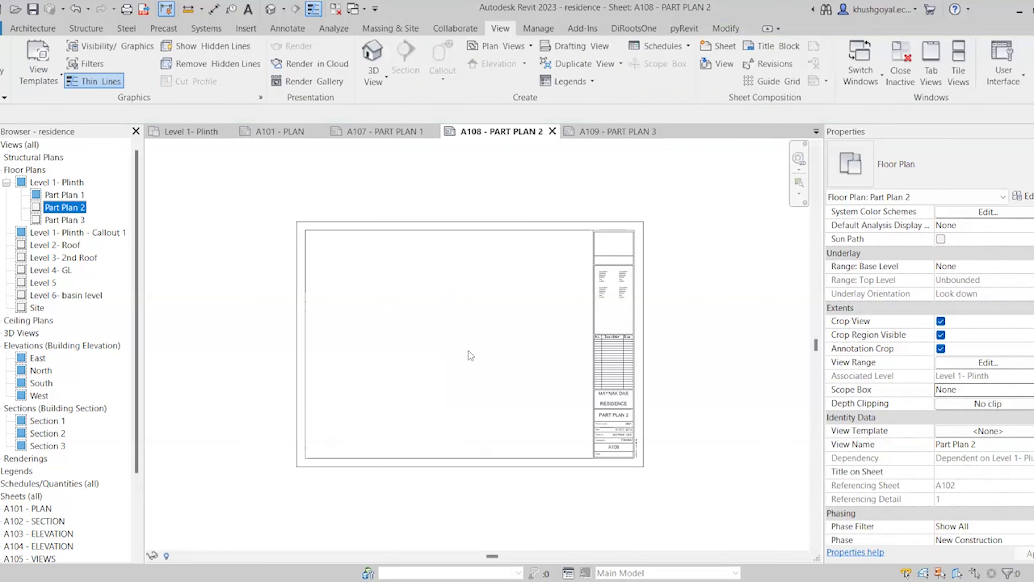
Place Part Plan 2 on sheet A108, cropped to scope box 2, and move it down-left
{"action": "left_click", "coordinate": [465, 343]}
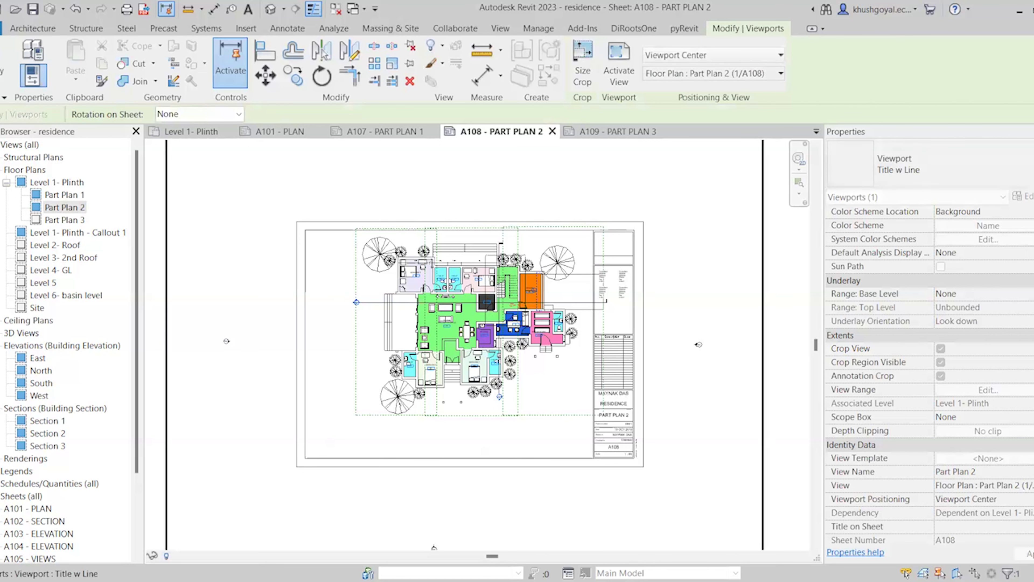
{"action": "left_click", "coordinate": [1012, 418]}
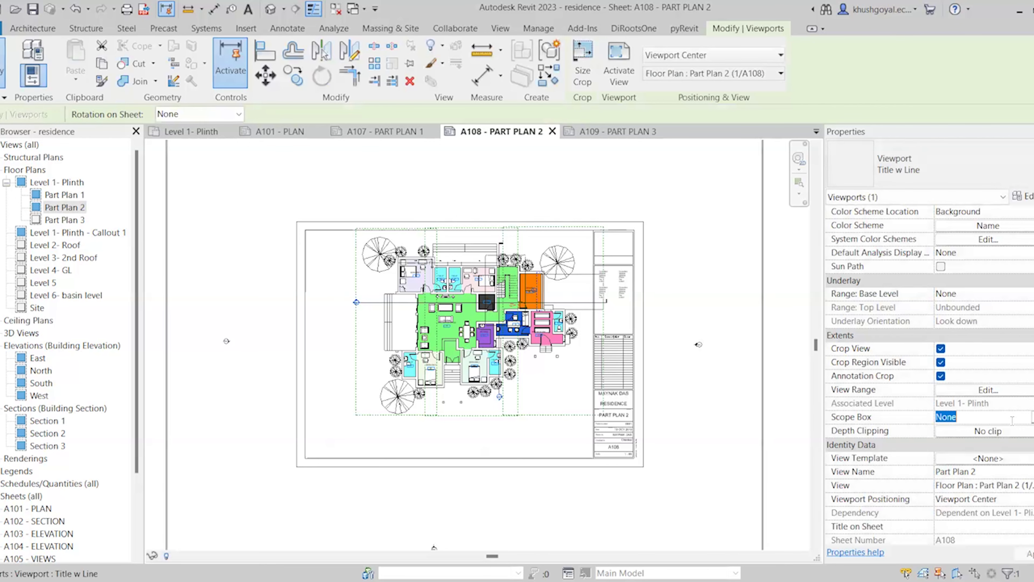
{"action": "left_click", "coordinate": [1030, 417]}
{"action": "left_click", "coordinate": [950, 457]}
{"action": "left_click_drag", "start_coordinate": [457, 314], "coordinate": [448, 336]}
{"action": "left_click", "coordinate": [565, 347]}
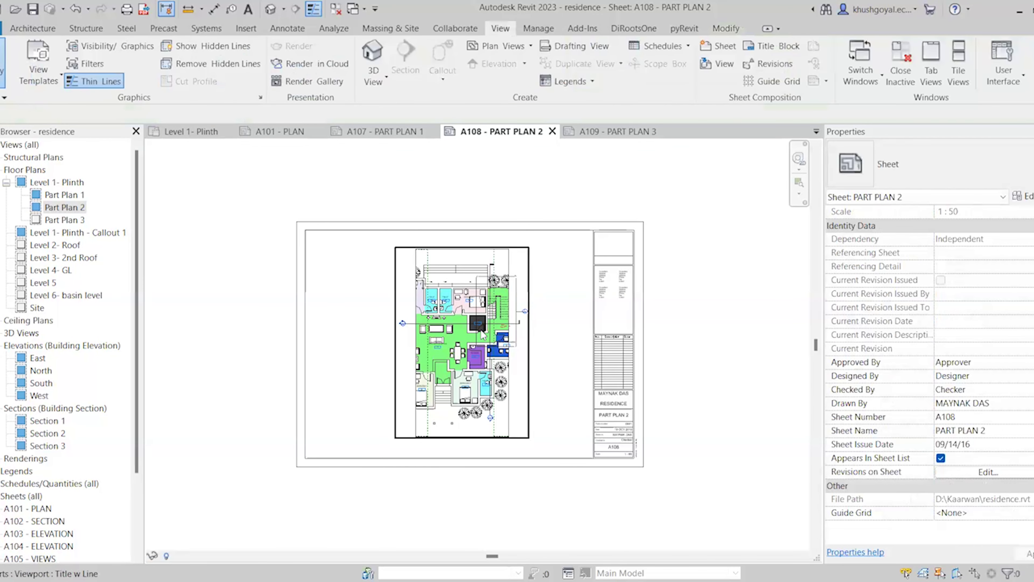
{"action": "left_click", "coordinate": [489, 399]}
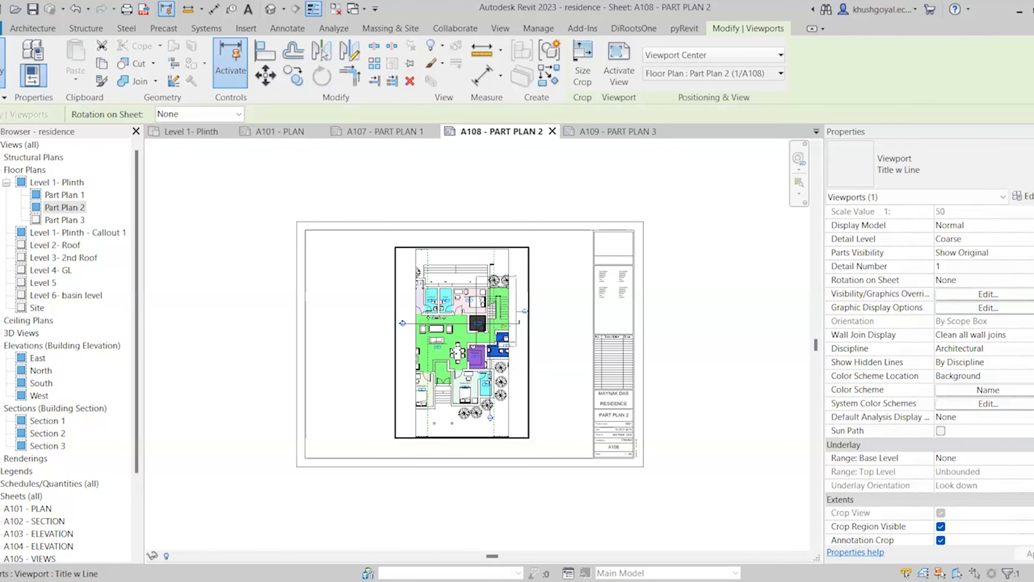
Place the Part Plan 3 view on sheet A109 - PART PLAN 3
{"action": "left_click", "coordinate": [65, 220]}
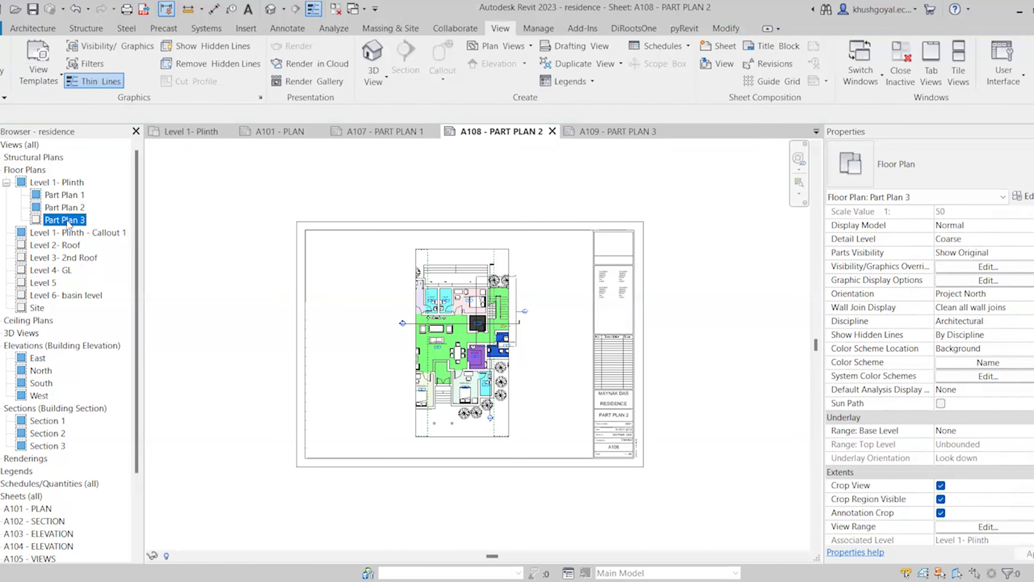
{"action": "double_click", "coordinate": [66, 220]}
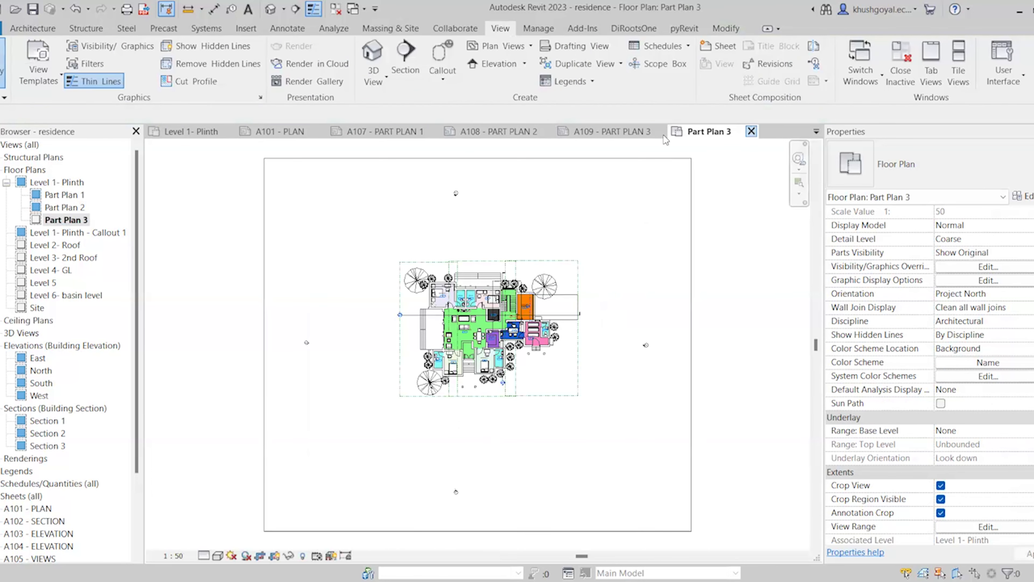
{"action": "left_click", "coordinate": [751, 131]}
{"action": "left_click", "coordinate": [611, 131]}
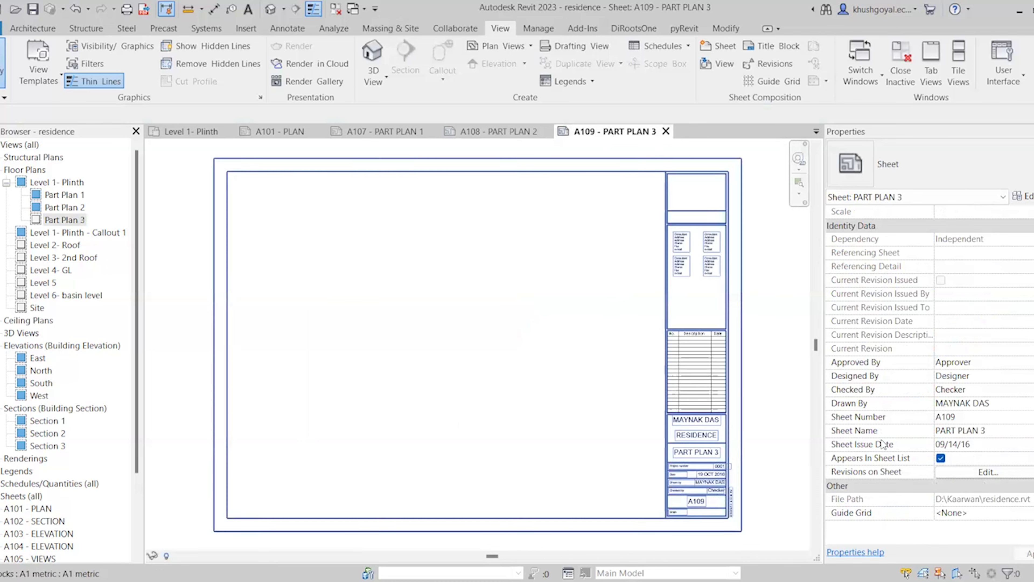
{"action": "scroll", "coordinate": [300, 315], "scroll_direction": "down", "scroll_amount": 2}
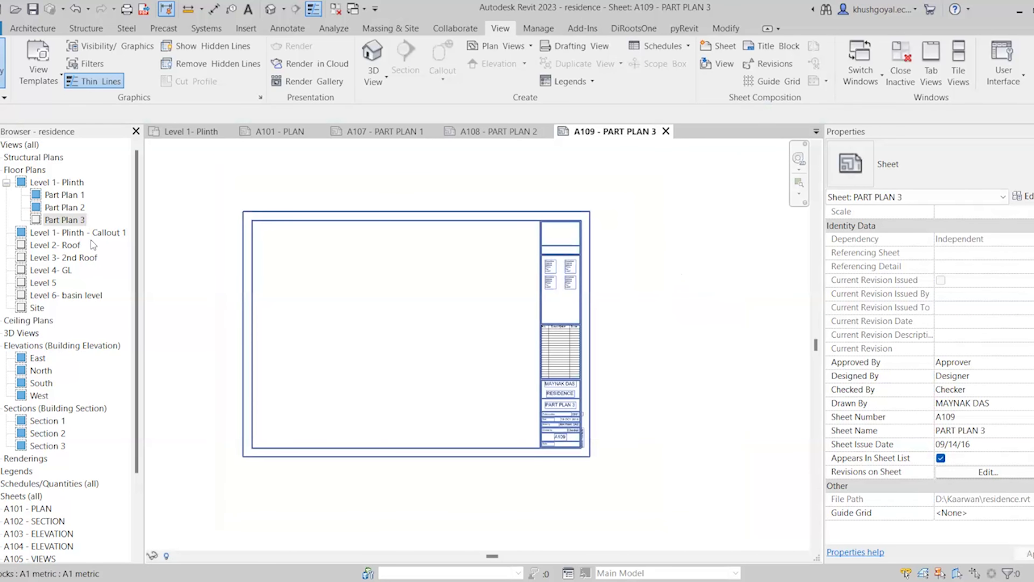
{"action": "left_click", "coordinate": [78, 220]}
{"action": "left_click_drag", "start_coordinate": [362, 326], "coordinate": [361, 326]}
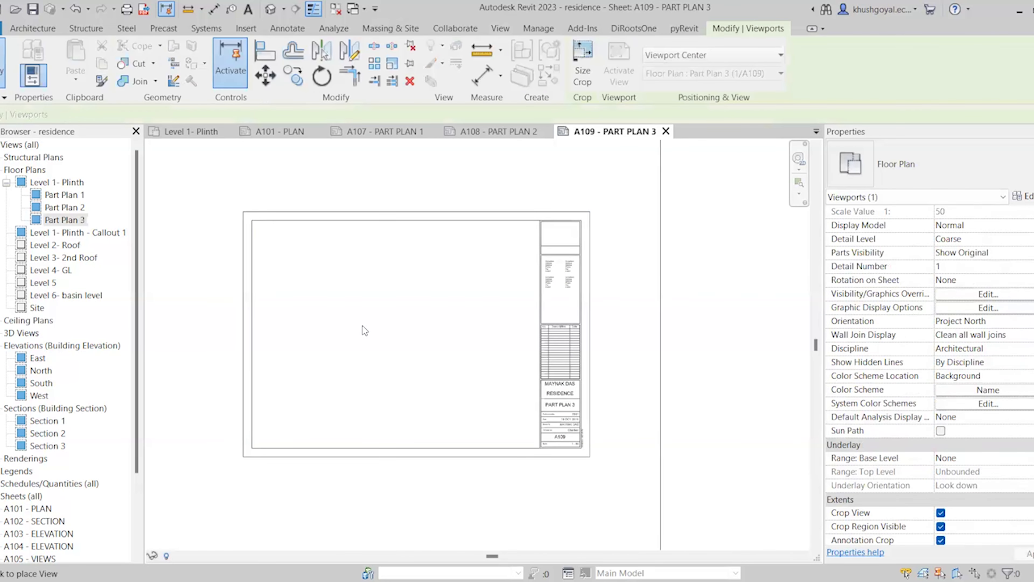
{"action": "left_click", "coordinate": [432, 324]}
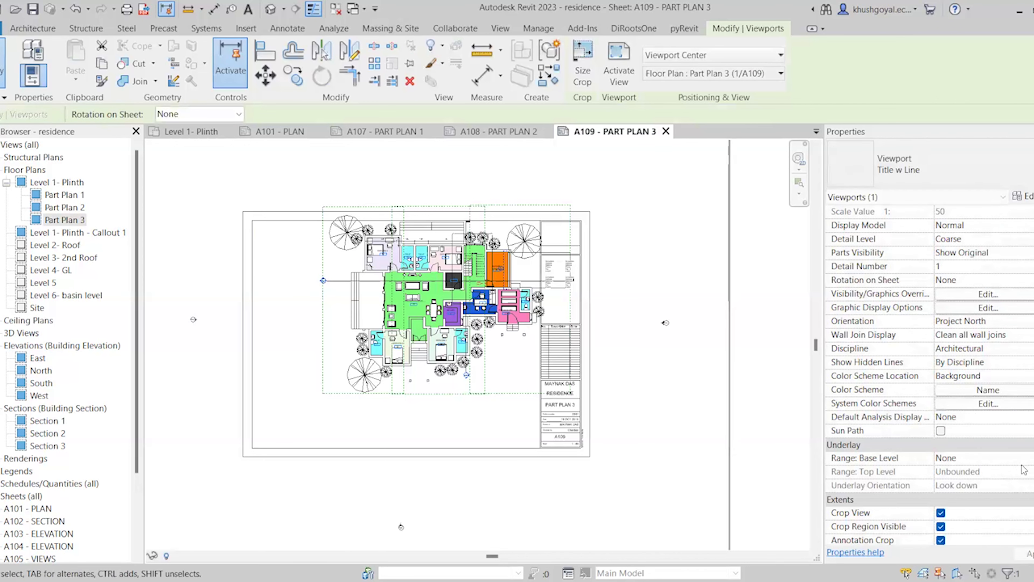
Crop the Part Plan 3 viewport to scope box 3, reposition it, and reopen Level 1- Plinth
{"action": "scroll", "coordinate": [1019, 474], "scroll_direction": "down", "scroll_amount": 3}
{"action": "scroll", "coordinate": [1018, 447], "scroll_direction": "down", "scroll_amount": 1}
{"action": "left_click", "coordinate": [1020, 417]}
{"action": "left_click", "coordinate": [1032, 417]}
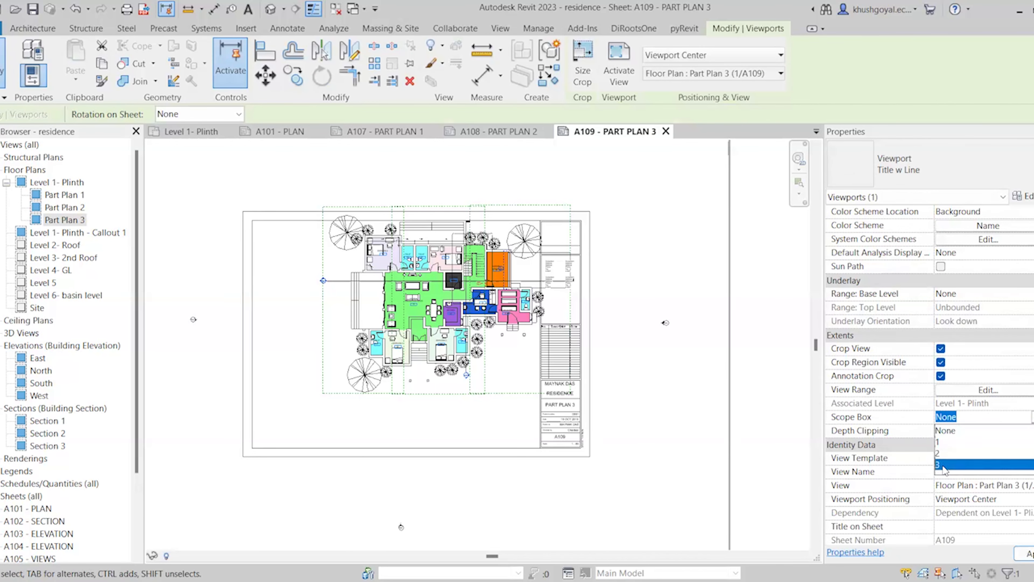
{"action": "left_click", "coordinate": [942, 468]}
{"action": "left_click_drag", "start_coordinate": [498, 288], "coordinate": [446, 323]}
{"action": "left_click", "coordinate": [647, 387]}
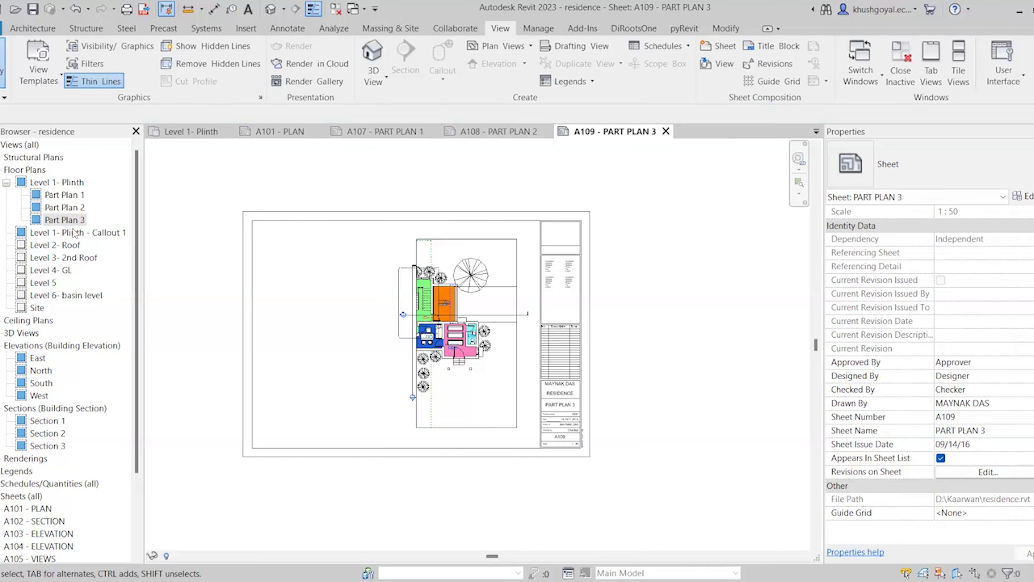
{"action": "double_click", "coordinate": [79, 182]}
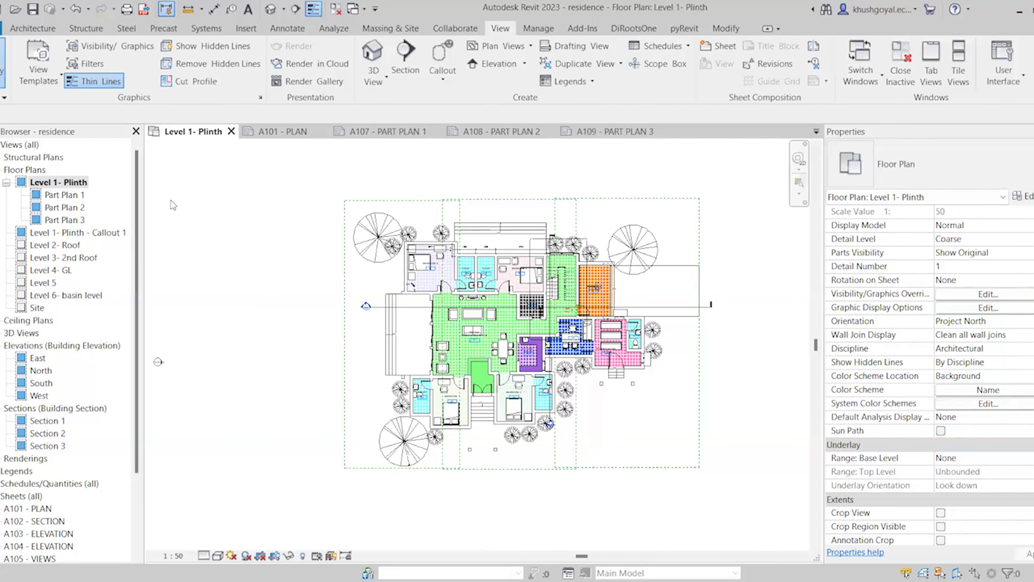
Pull scope box 3's top edge down to line up with the other scope boxes
{"action": "scroll", "coordinate": [571, 295], "scroll_direction": "up", "scroll_amount": 1}
{"action": "left_click", "coordinate": [504, 183]}
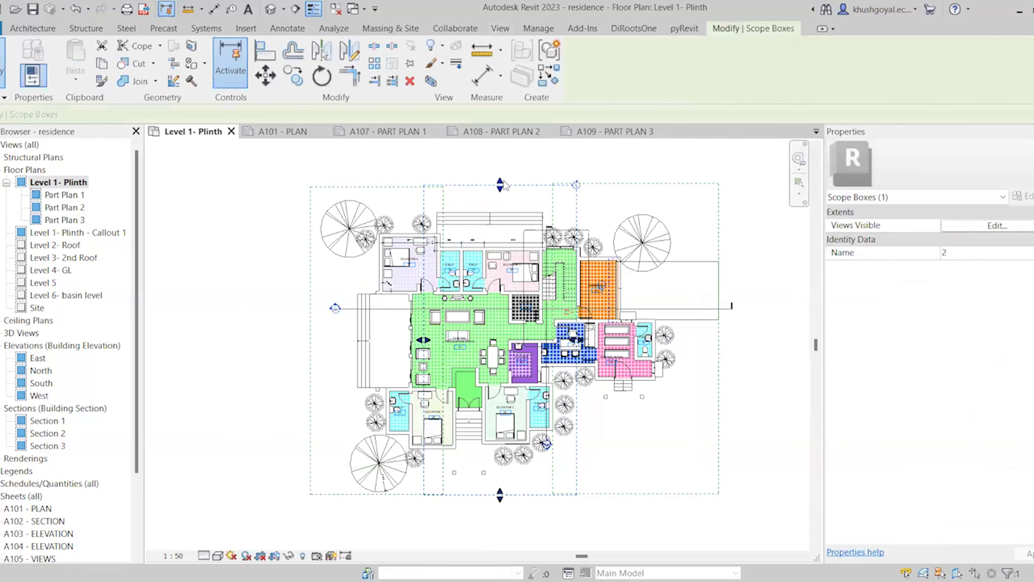
{"action": "scroll", "coordinate": [529, 175], "scroll_direction": "up", "scroll_amount": 2}
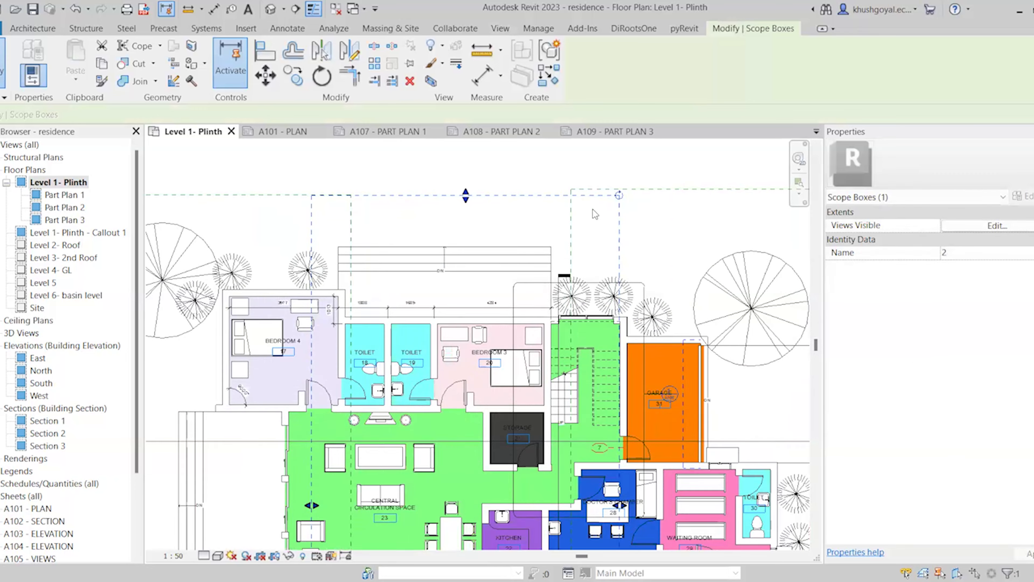
{"action": "left_click", "coordinate": [685, 189]}
{"action": "scroll", "coordinate": [672, 199], "scroll_direction": "down", "scroll_amount": 2}
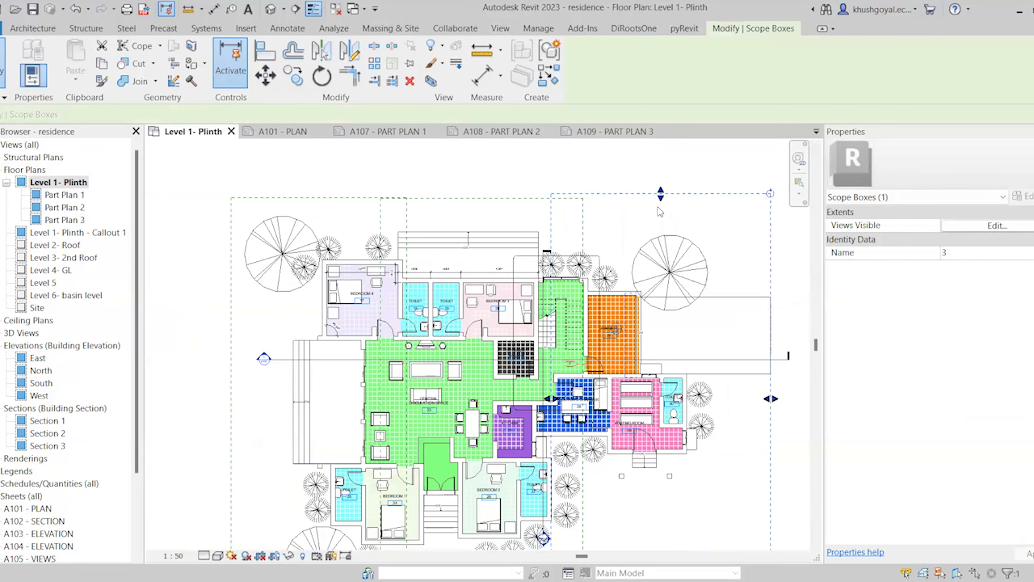
{"action": "left_click_drag", "start_coordinate": [660, 194], "coordinate": [661, 199]}
{"action": "left_click", "coordinate": [533, 181]}
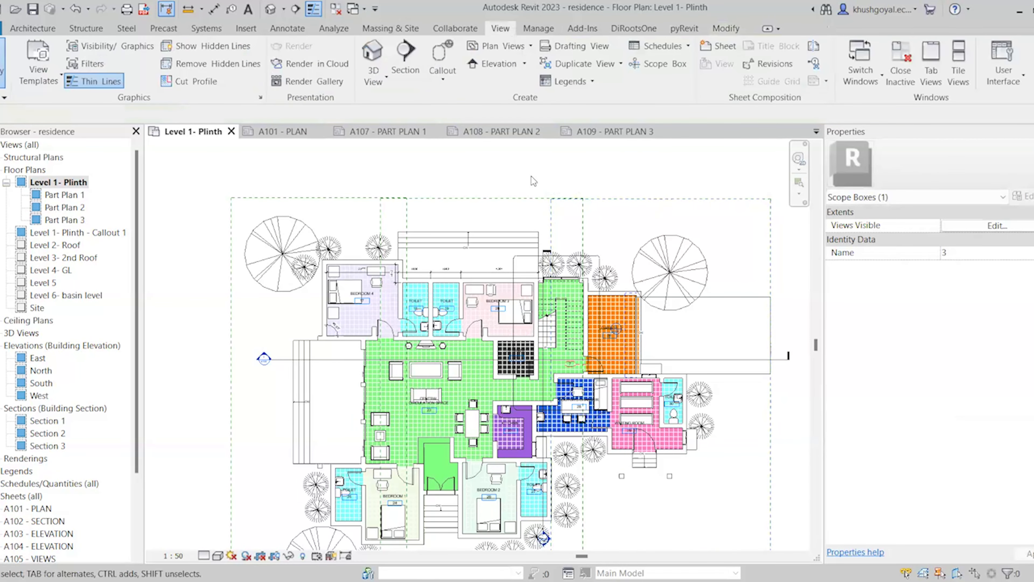
{"action": "scroll", "coordinate": [533, 182], "scroll_direction": "down", "scroll_amount": 2}
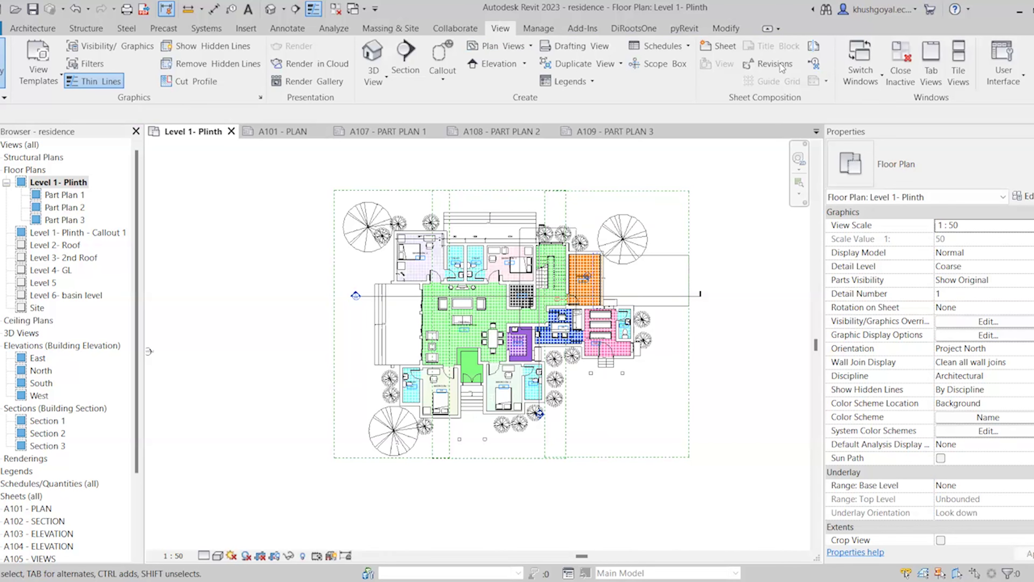
Sketch two vertical matchlines running from the plan's top boundary to the bottom
{"action": "left_click", "coordinate": [818, 46]}
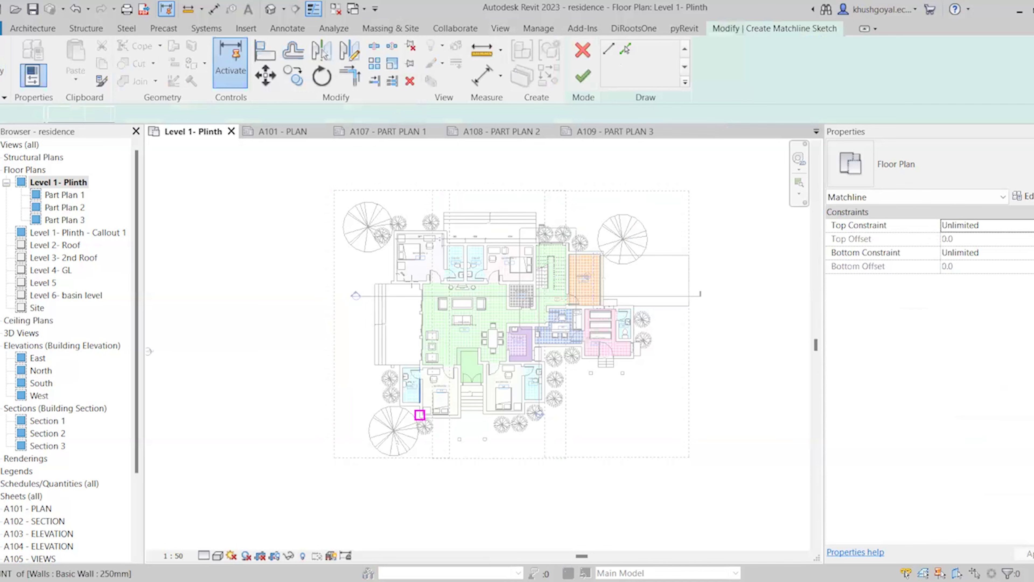
{"action": "scroll", "coordinate": [439, 214], "scroll_direction": "up", "scroll_amount": 2}
{"action": "left_click", "coordinate": [442, 171]}
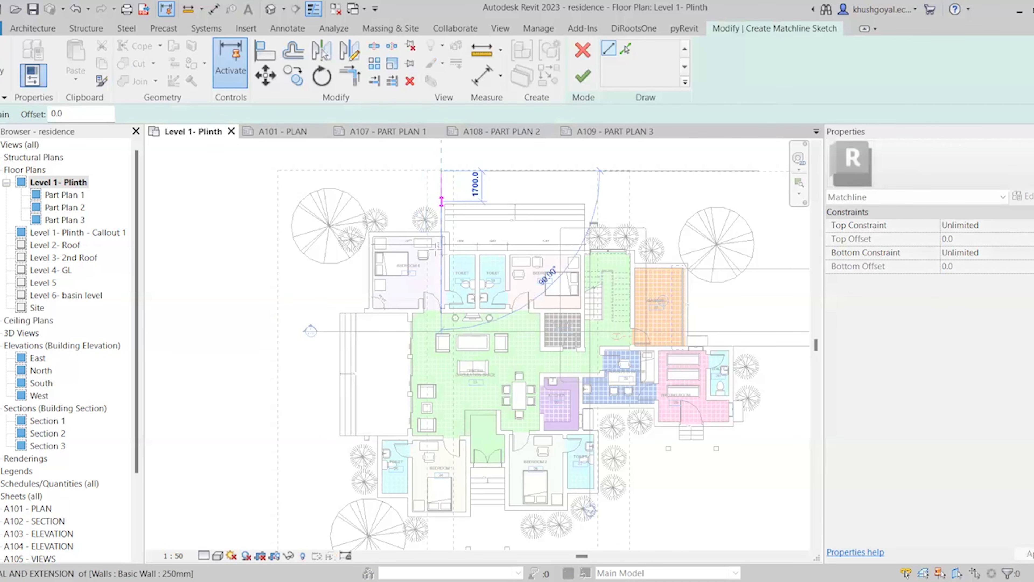
{"action": "scroll", "coordinate": [443, 206], "scroll_direction": "down", "scroll_amount": 2}
{"action": "scroll", "coordinate": [441, 448], "scroll_direction": "up", "scroll_amount": 4}
{"action": "left_click", "coordinate": [442, 448]}
{"action": "scroll", "coordinate": [441, 459], "scroll_direction": "down", "scroll_amount": 1}
{"action": "scroll", "coordinate": [441, 460], "scroll_direction": "down", "scroll_amount": 2}
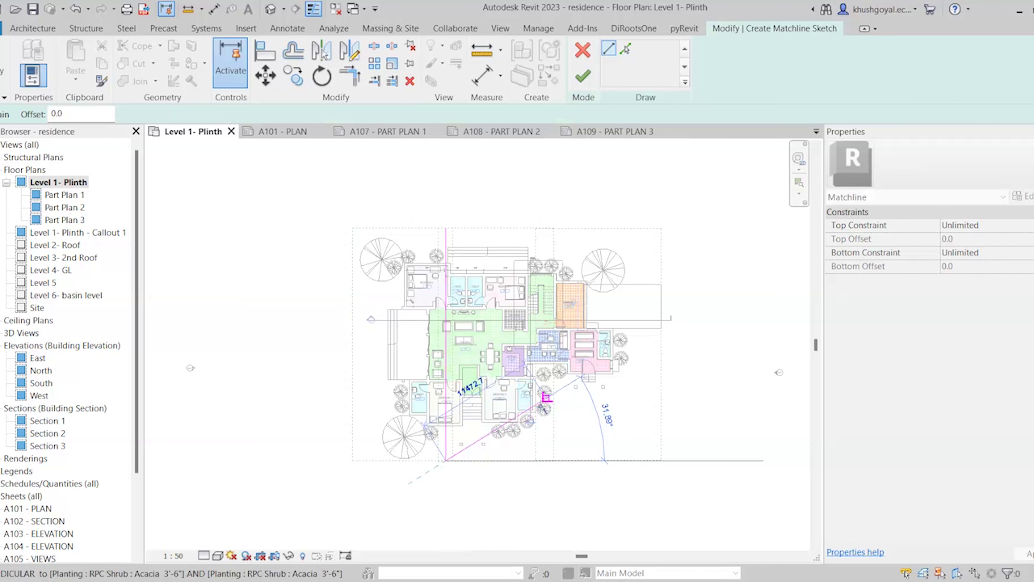
{"action": "key", "text": "Escape"}
{"action": "scroll", "coordinate": [545, 222], "scroll_direction": "up", "scroll_amount": 3}
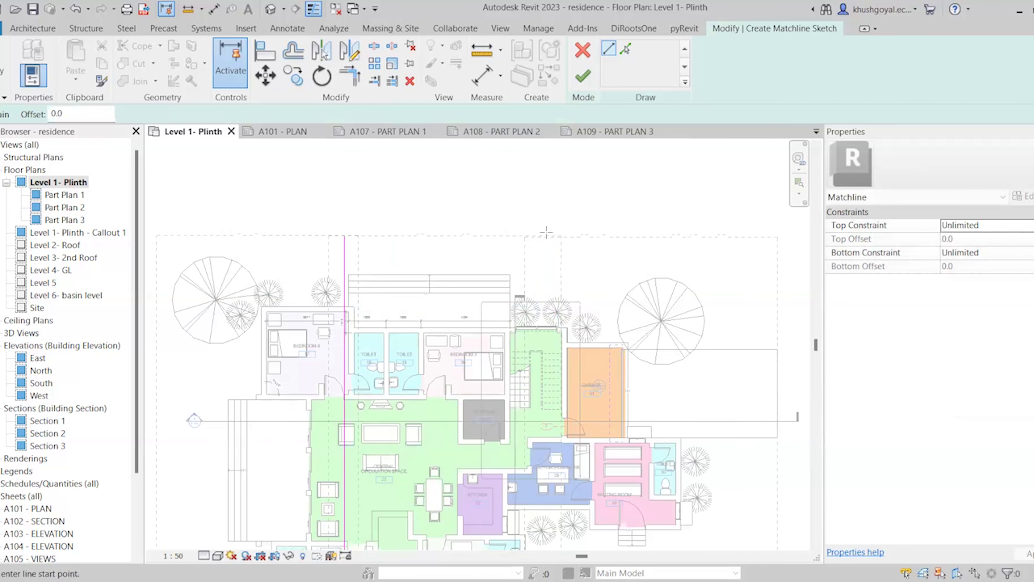
{"action": "left_click", "coordinate": [542, 236]}
{"action": "scroll", "coordinate": [542, 236], "scroll_direction": "down", "scroll_amount": 3}
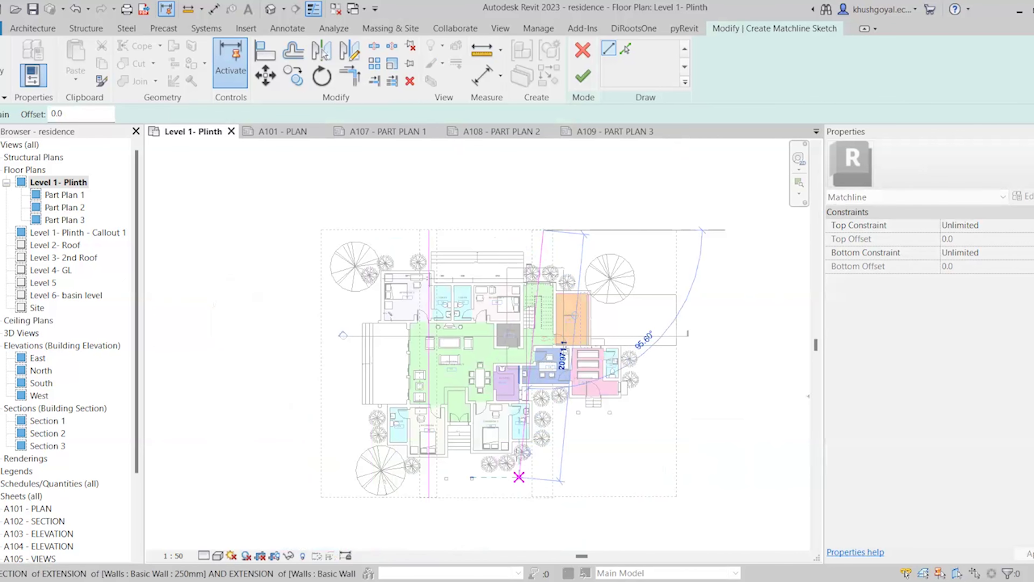
{"action": "left_click", "coordinate": [543, 490]}
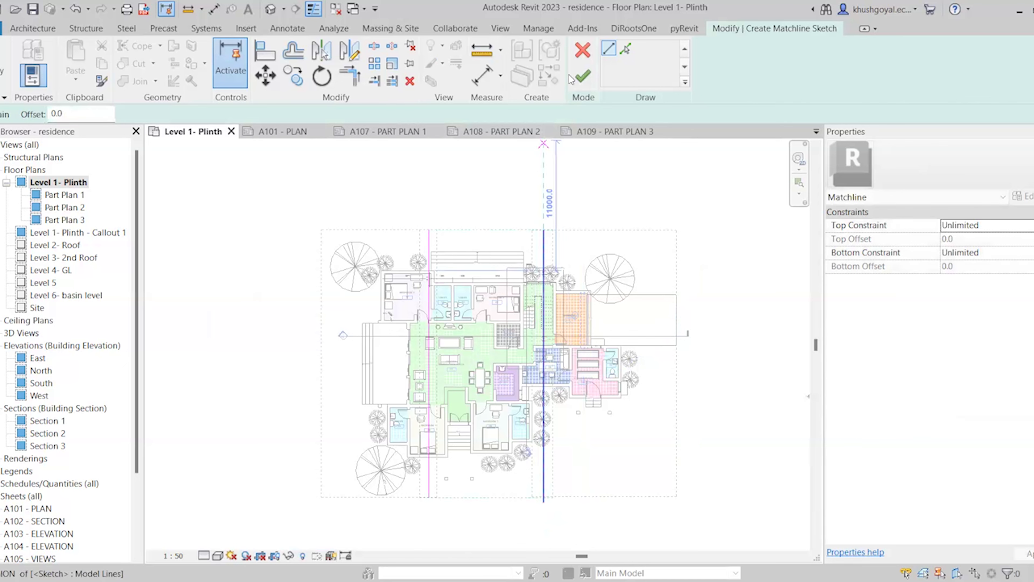
Flip through sheets A107, A108 and A109 to view the matchline, ending back on A107
{"action": "left_click", "coordinate": [373, 138]}
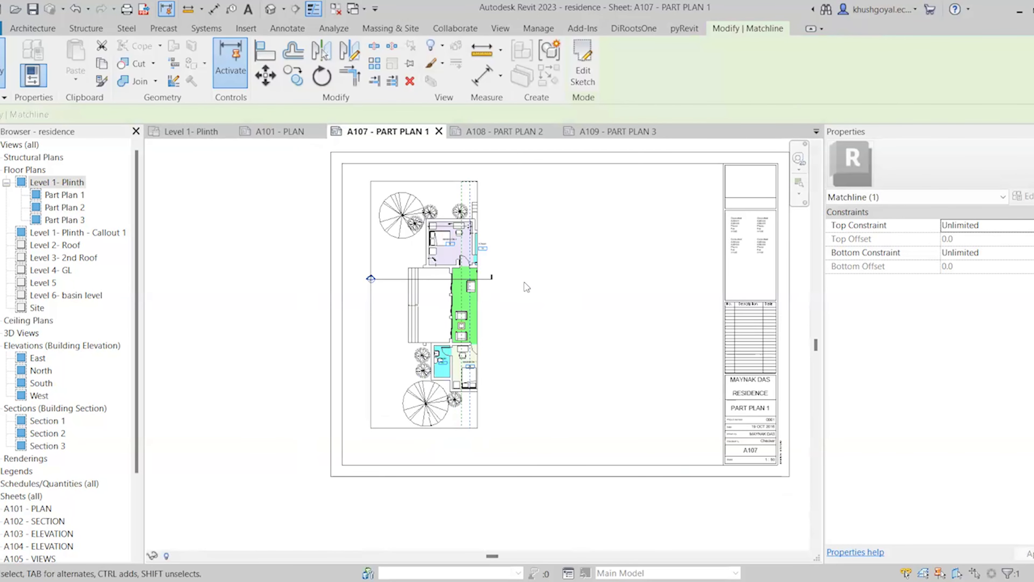
{"action": "scroll", "coordinate": [477, 197], "scroll_direction": "up", "scroll_amount": 2}
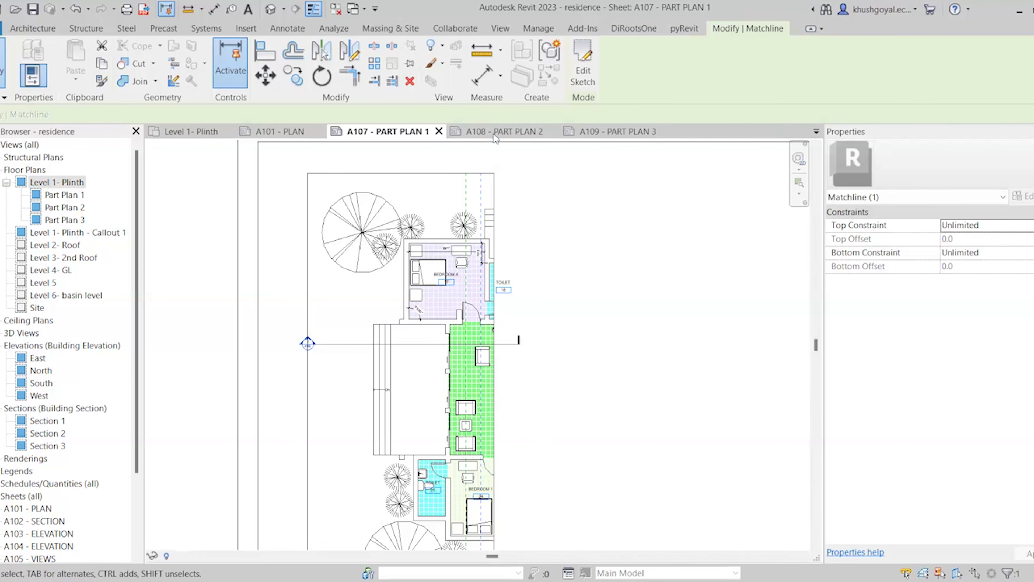
{"action": "left_click", "coordinate": [503, 131]}
{"action": "scroll", "coordinate": [435, 312], "scroll_direction": "up", "scroll_amount": 2}
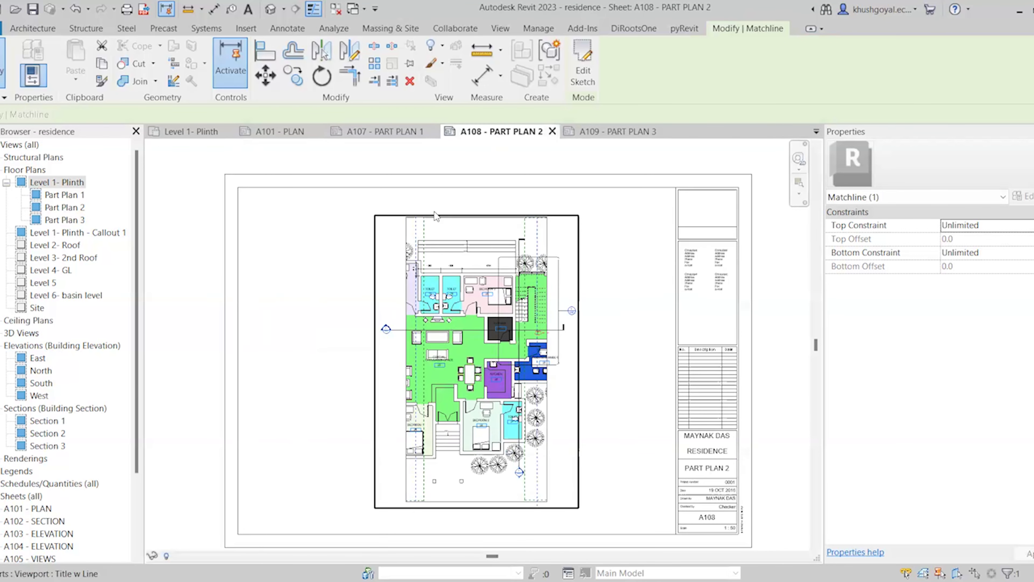
{"action": "left_click", "coordinate": [603, 131]}
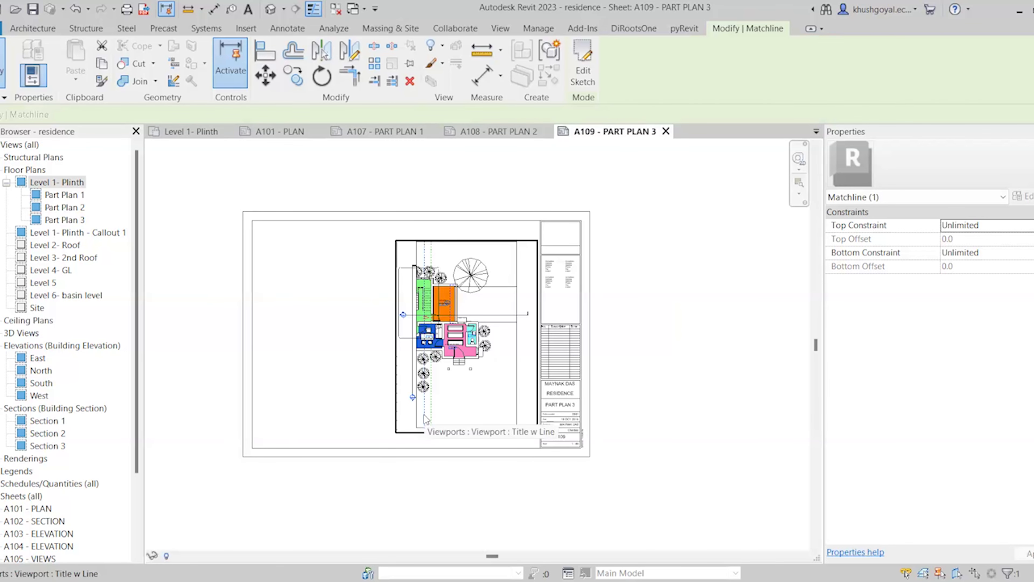
{"action": "left_click", "coordinate": [646, 438]}
{"action": "scroll", "coordinate": [333, 215], "scroll_direction": "up", "scroll_amount": 2}
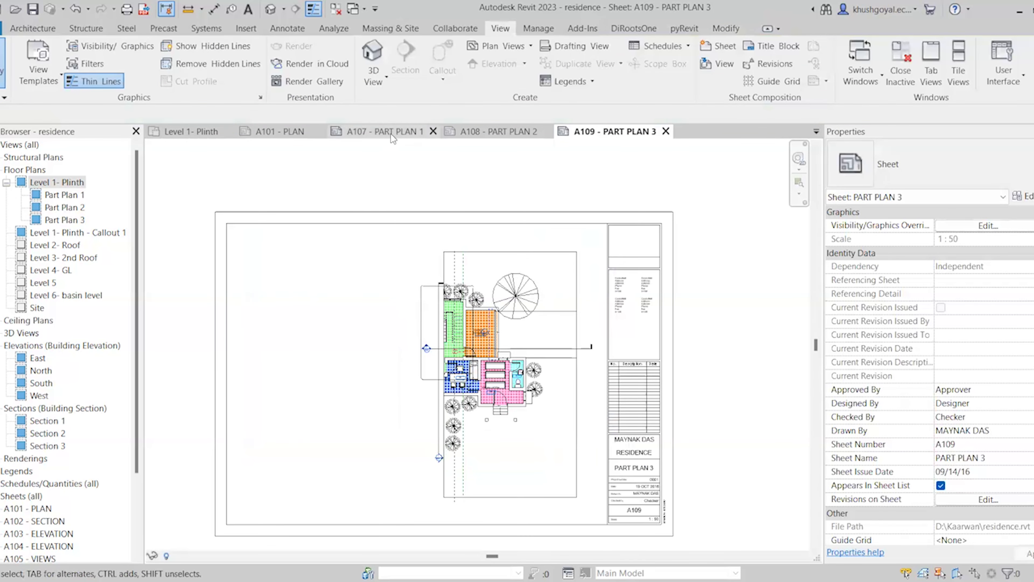
{"action": "left_click", "coordinate": [391, 132]}
{"action": "scroll", "coordinate": [414, 277], "scroll_direction": "down", "scroll_amount": 1}
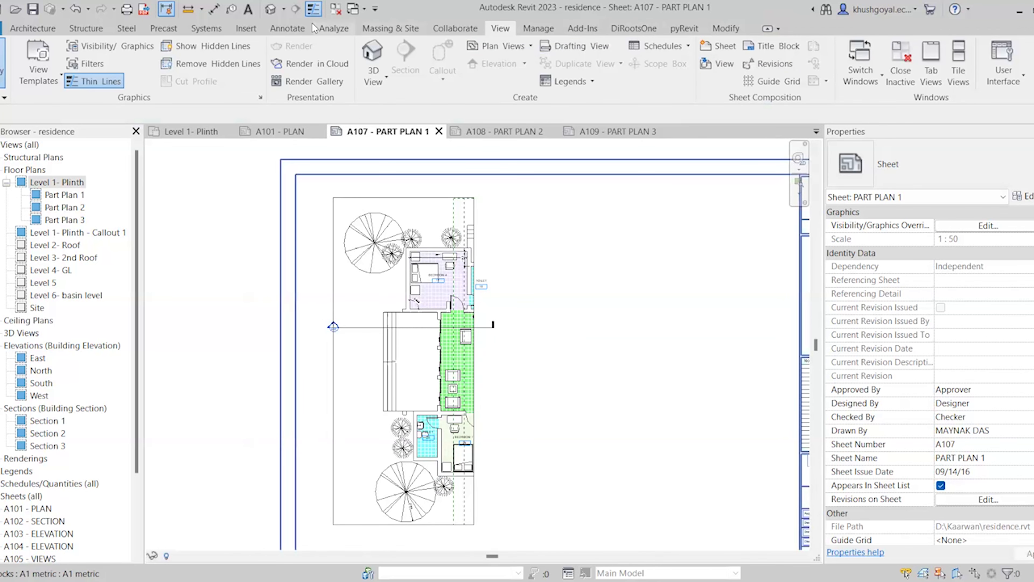
Activate the Part Plan 1 viewport and set a view reference targeting floor plan Part Plan 2
{"action": "left_click", "coordinate": [287, 28]}
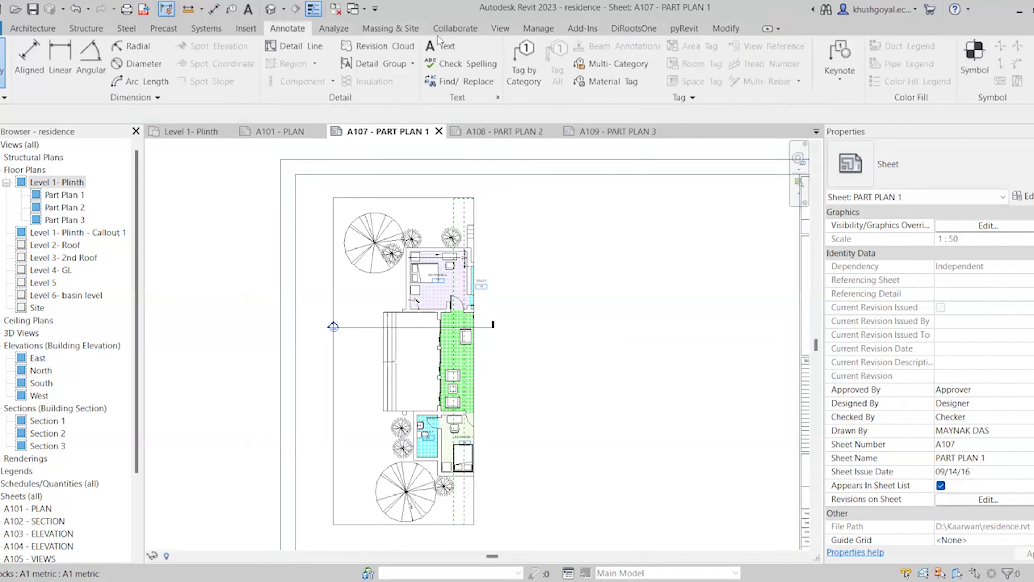
{"action": "double_click", "coordinate": [442, 319]}
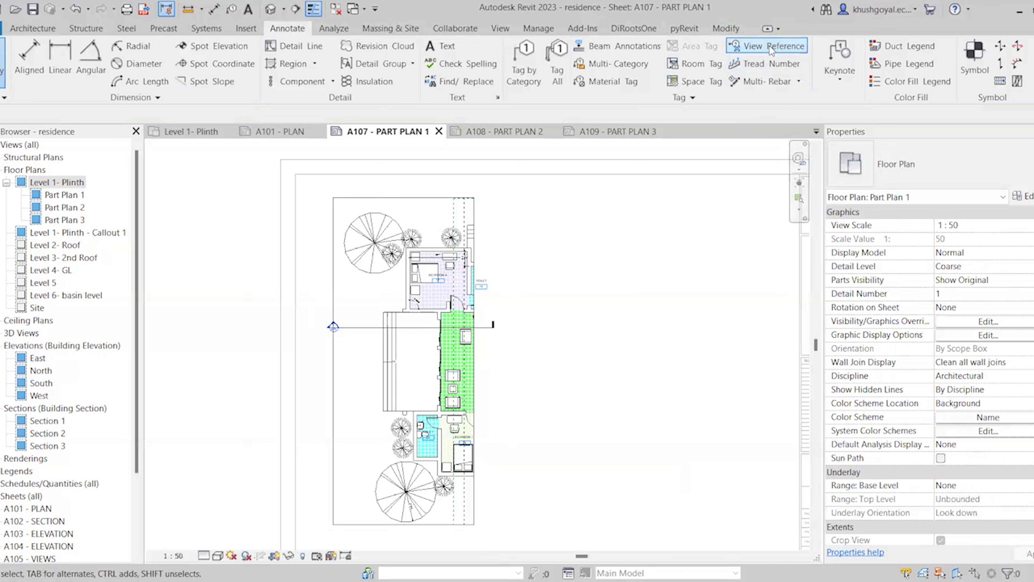
{"action": "left_click", "coordinate": [795, 45]}
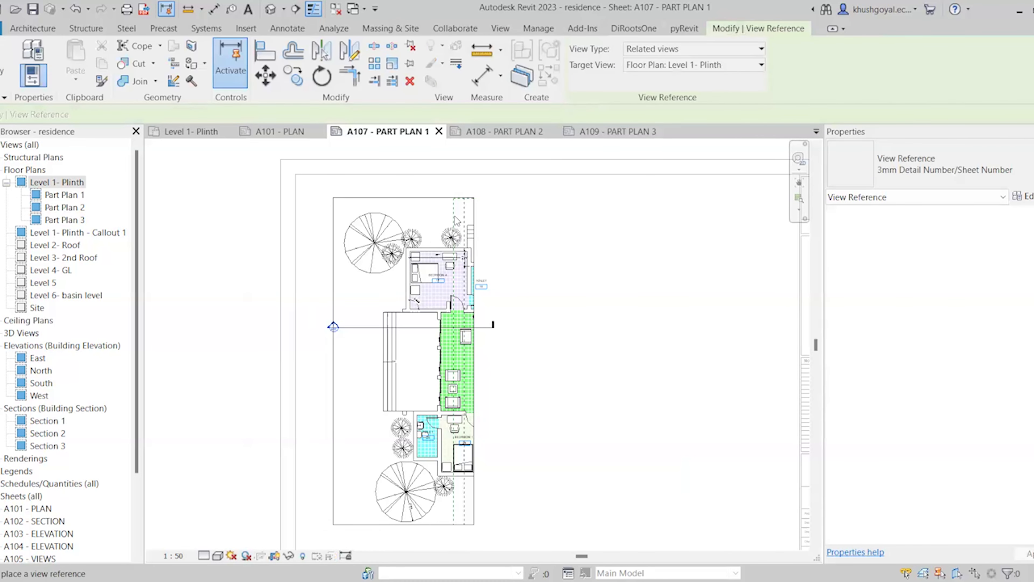
{"action": "scroll", "coordinate": [462, 212], "scroll_direction": "up", "scroll_amount": 5}
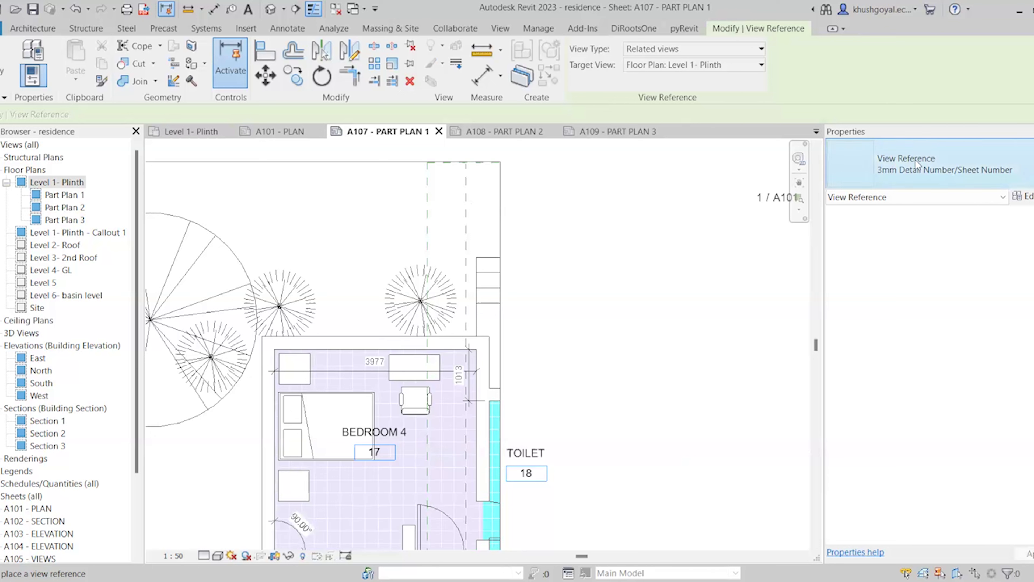
{"action": "left_click", "coordinate": [947, 154]}
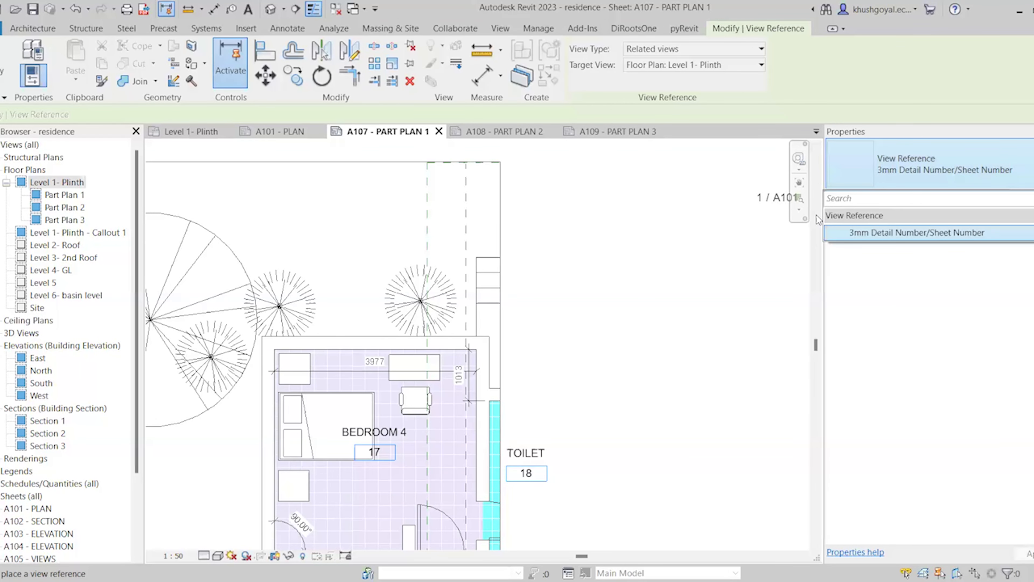
{"action": "left_click", "coordinate": [914, 159]}
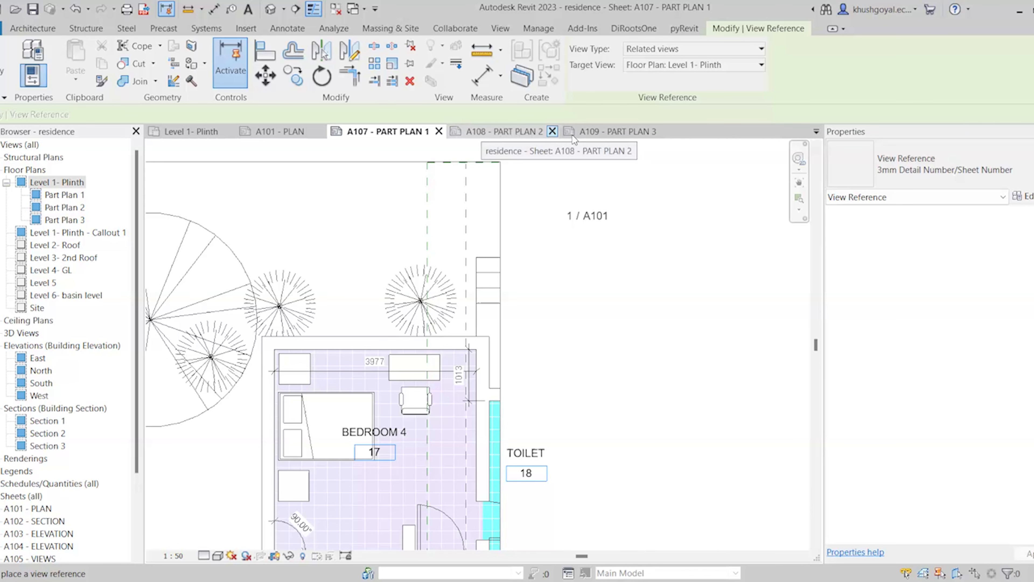
{"action": "left_click", "coordinate": [668, 49]}
{"action": "left_click", "coordinate": [666, 55]}
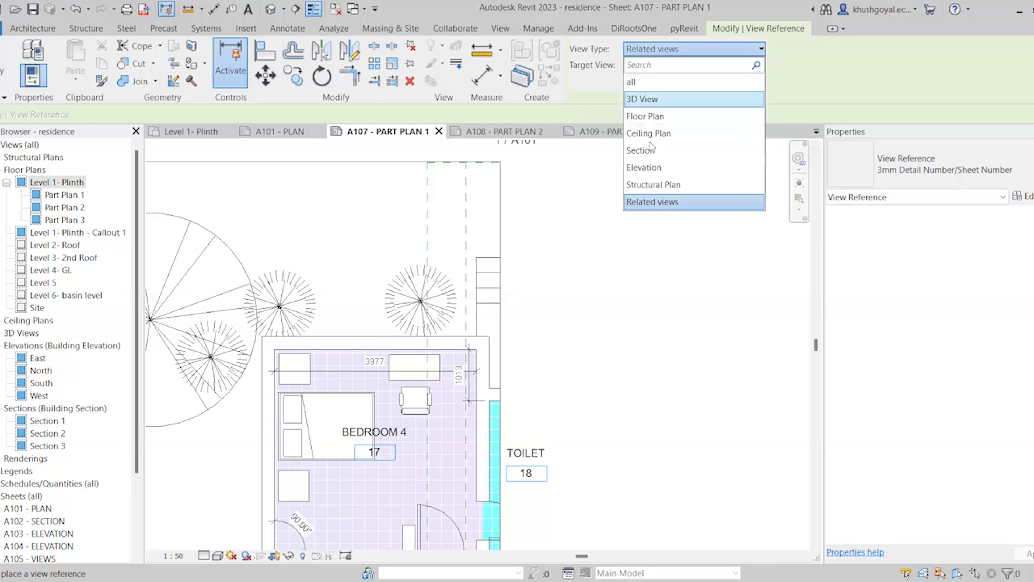
{"action": "left_click", "coordinate": [659, 116]}
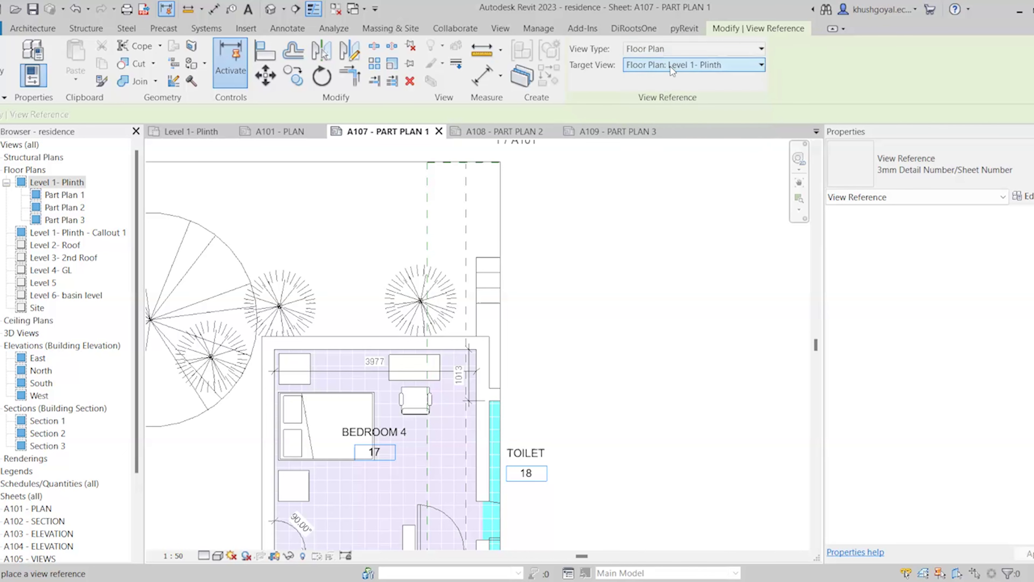
{"action": "left_click", "coordinate": [668, 65]}
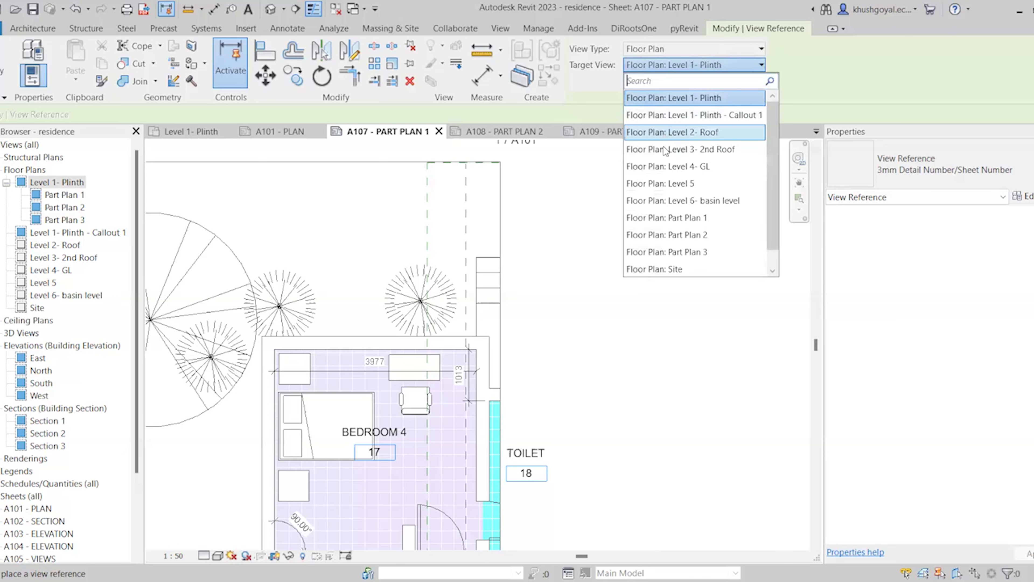
{"action": "left_click", "coordinate": [673, 235]}
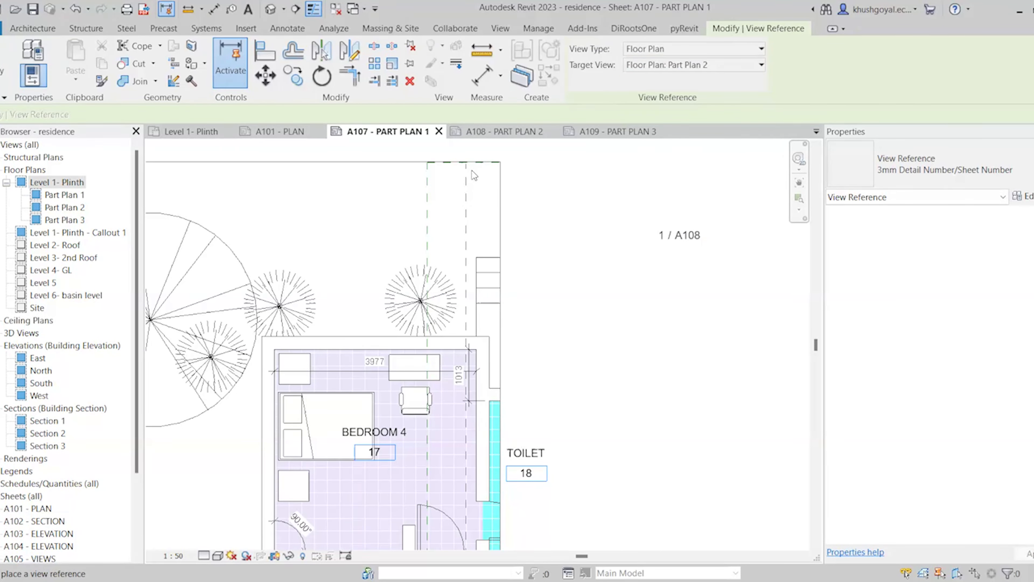
Place the 1 / A108 view reference at the top of Part Plan 1 and nudge it right
{"action": "left_click", "coordinate": [485, 176]}
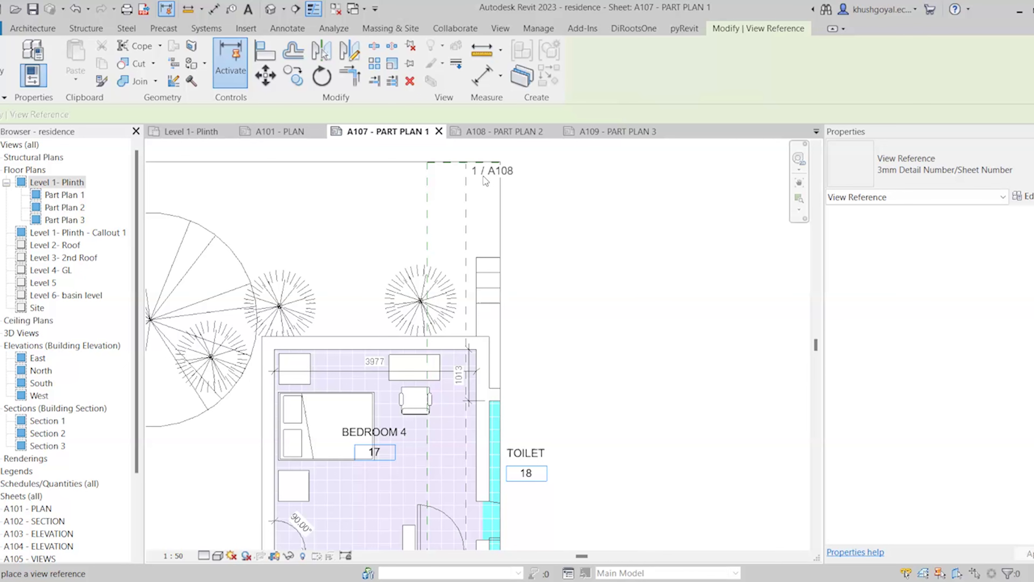
{"action": "key", "text": "Escape"}
{"action": "key", "text": "Escape"}
{"action": "scroll", "coordinate": [437, 233], "scroll_direction": "down", "scroll_amount": 4}
{"action": "scroll", "coordinate": [486, 198], "scroll_direction": "up", "scroll_amount": 3}
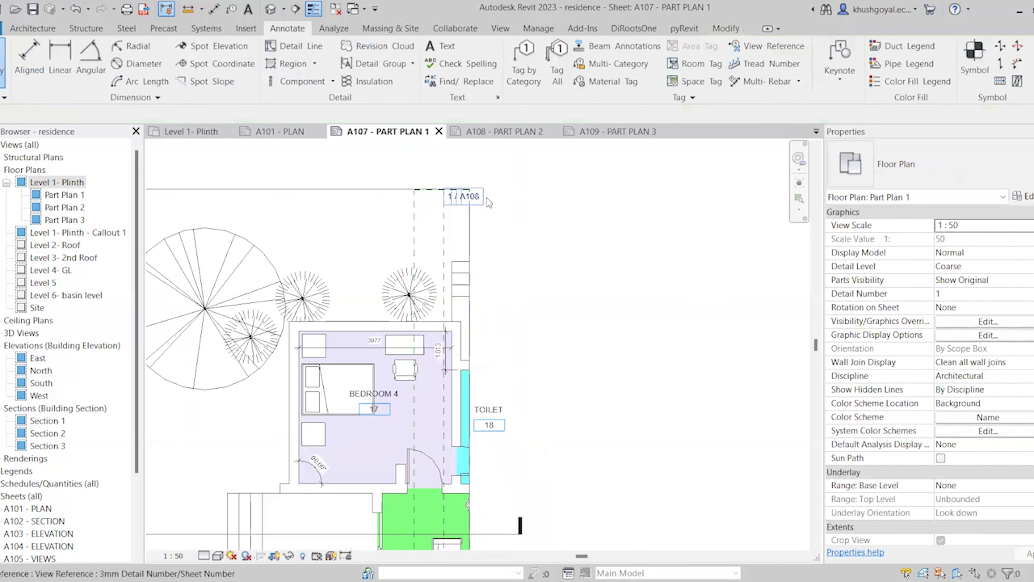
{"action": "left_click", "coordinate": [479, 200]}
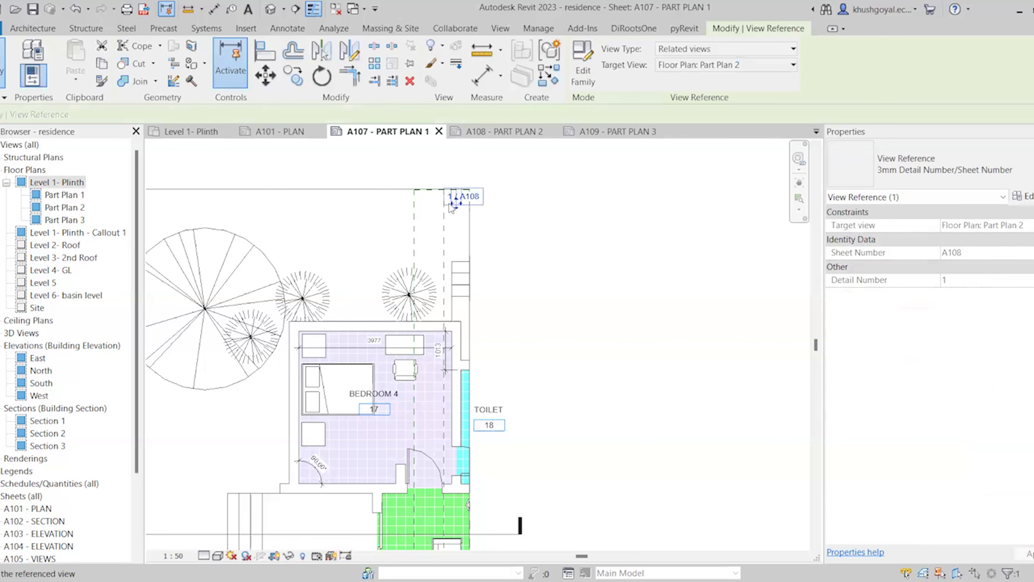
{"action": "scroll", "coordinate": [450, 204], "scroll_direction": "up", "scroll_amount": 3}
{"action": "mouse_move", "coordinate": [465, 204]}
{"action": "left_mouse_down"}
{"action": "mouse_move", "coordinate": [500, 212]}
{"action": "mouse_move", "coordinate": [478, 204]}
{"action": "left_mouse_up"}
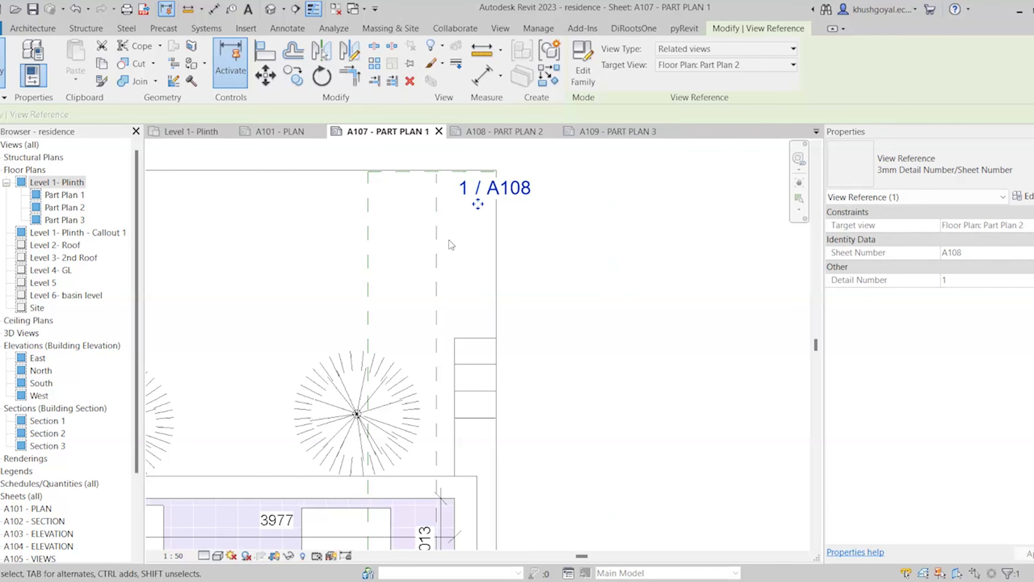
{"action": "key", "text": "Escape"}
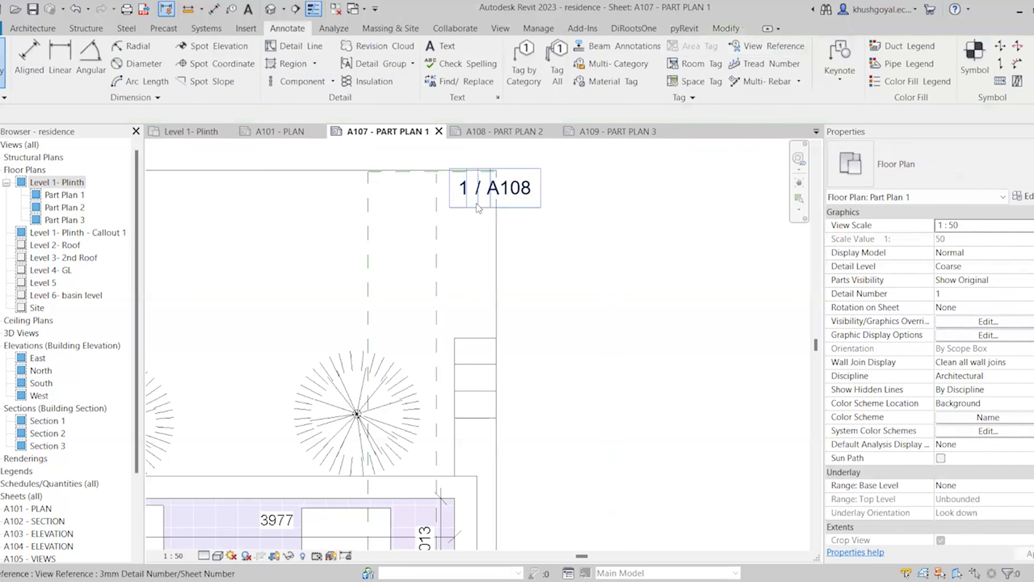
Recheck the 1 / A108 tag's placement, then go to sheet A108 - PART PLAN 2
{"action": "left_click", "coordinate": [496, 186]}
{"action": "left_click", "coordinate": [533, 199]}
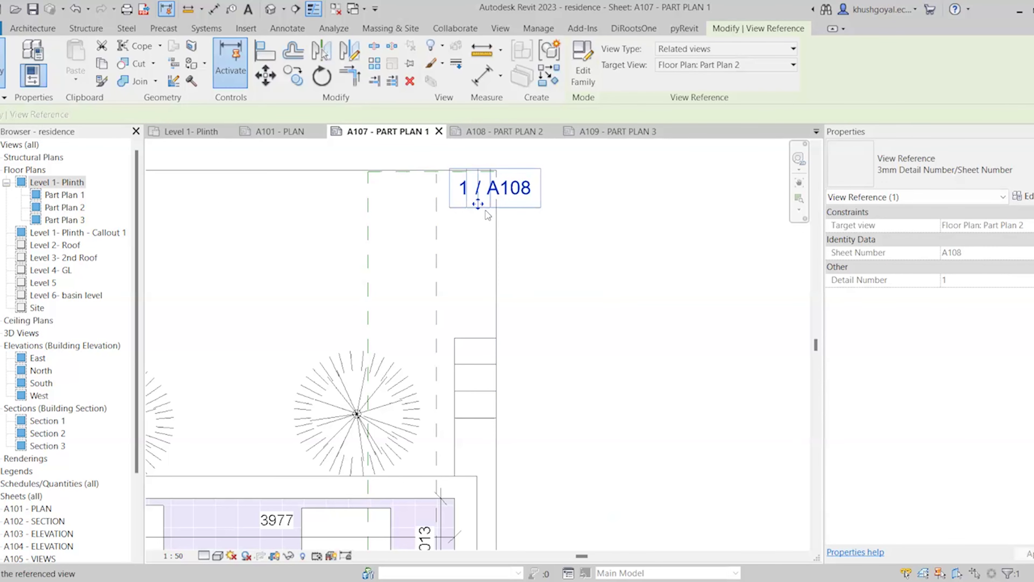
{"action": "scroll", "coordinate": [492, 167], "scroll_direction": "down", "scroll_amount": 6}
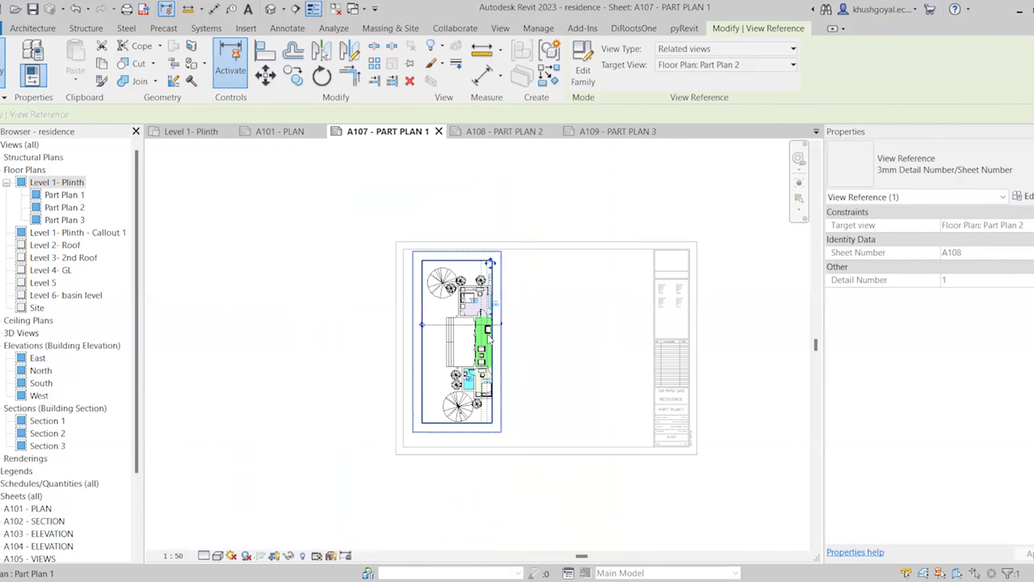
{"action": "left_click", "coordinate": [563, 230]}
{"action": "scroll", "coordinate": [562, 232], "scroll_direction": "up", "scroll_amount": 2}
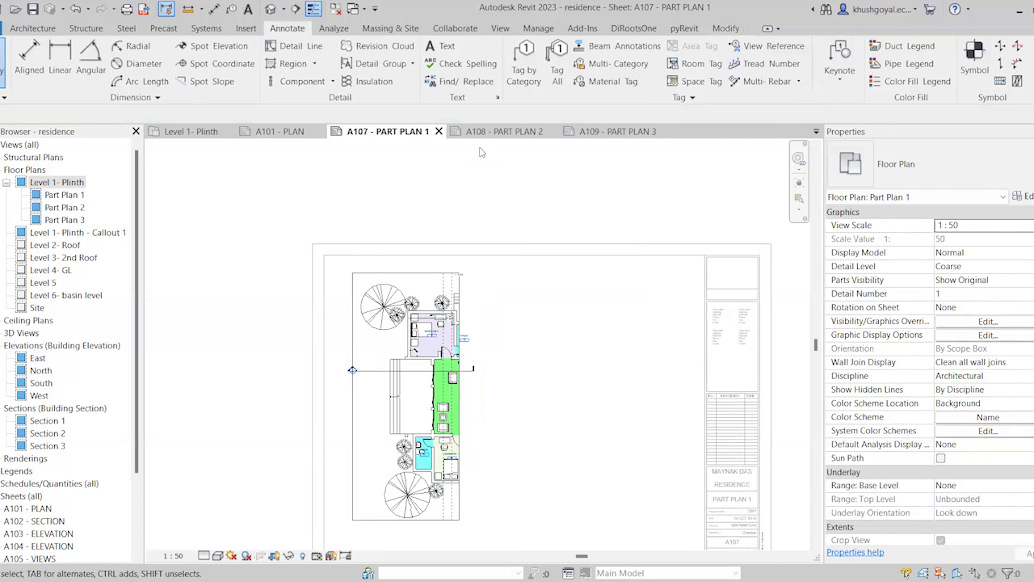
{"action": "left_click", "coordinate": [485, 132]}
{"action": "scroll", "coordinate": [498, 285], "scroll_direction": "up", "scroll_amount": 2}
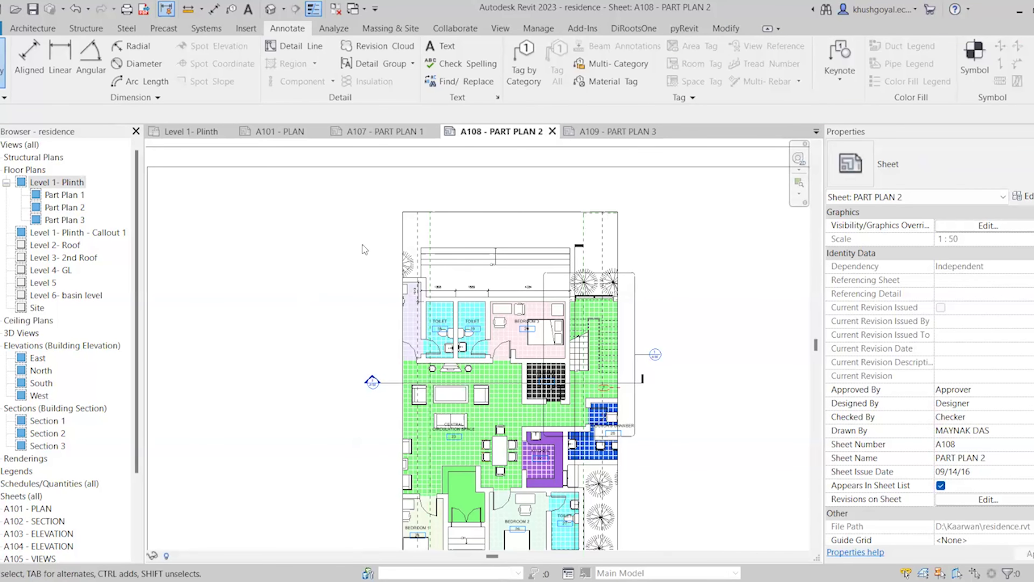
In the Part Plan 2 viewport, place a 1 / A107 view reference to Part Plan 1 at top-left
{"action": "double_click", "coordinate": [414, 247]}
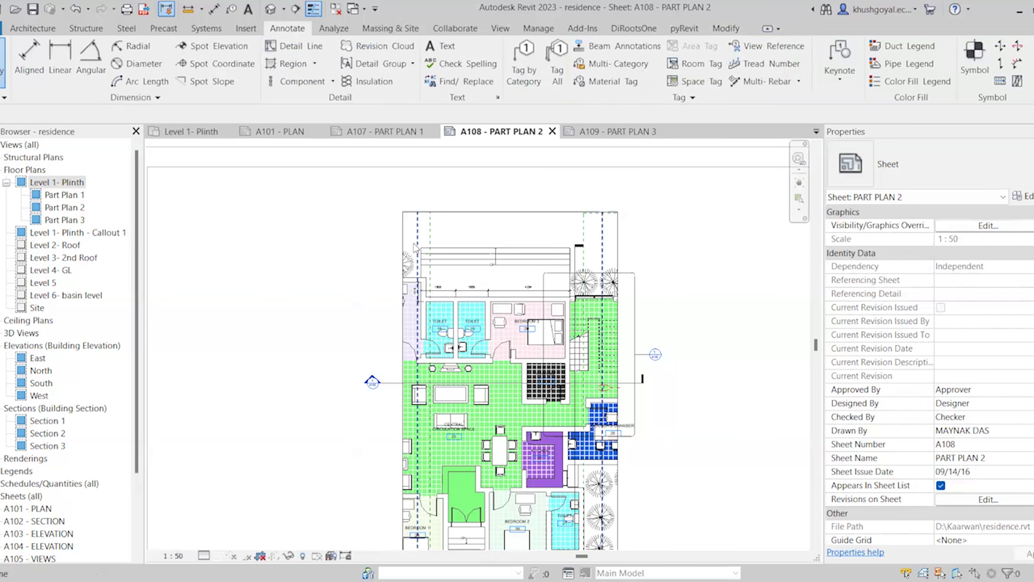
{"action": "left_click", "coordinate": [805, 48]}
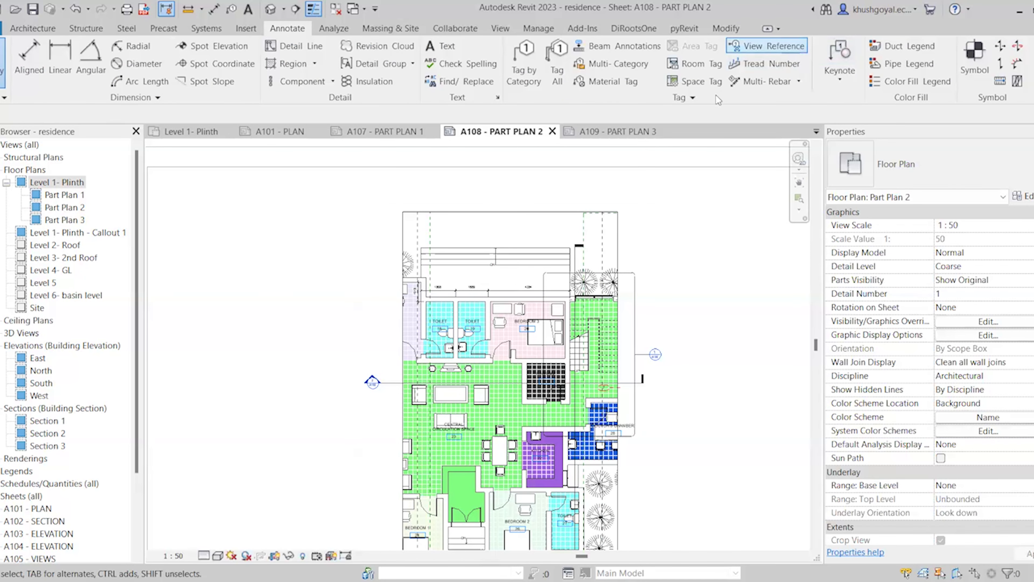
{"action": "left_click", "coordinate": [651, 66]}
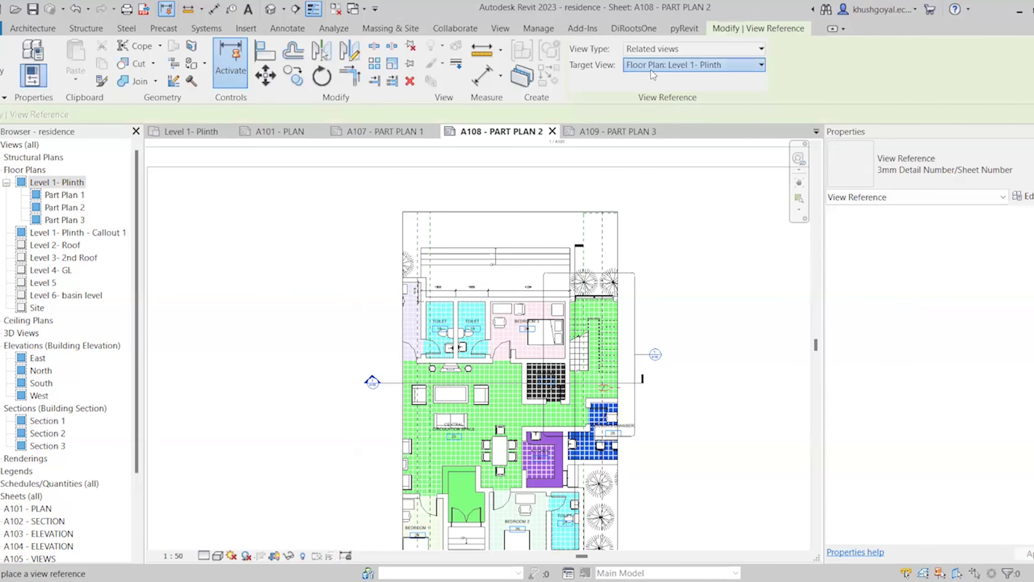
{"action": "left_click", "coordinate": [660, 116]}
{"action": "scroll", "coordinate": [414, 217], "scroll_direction": "up", "scroll_amount": 3}
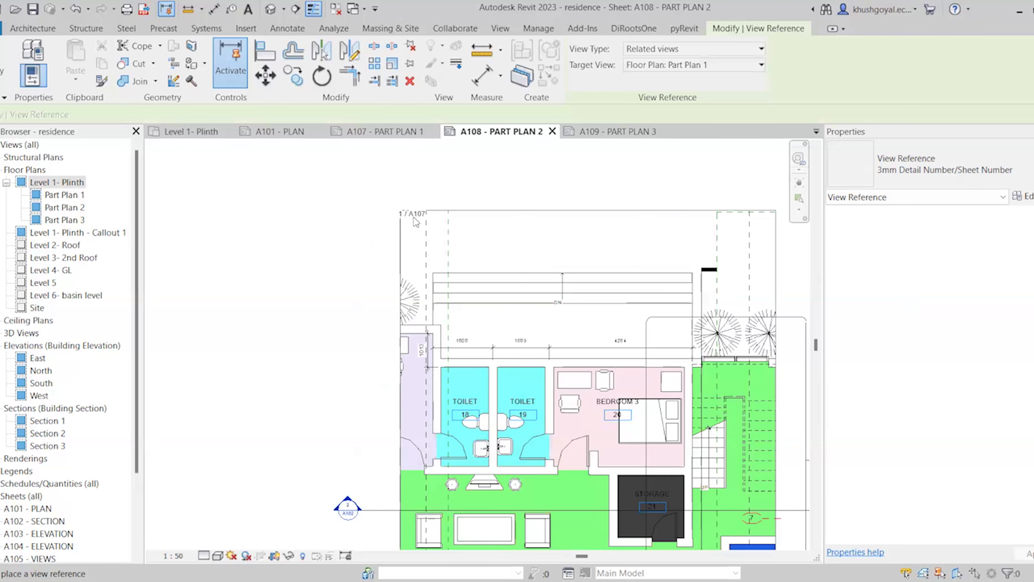
{"action": "left_click", "coordinate": [401, 224]}
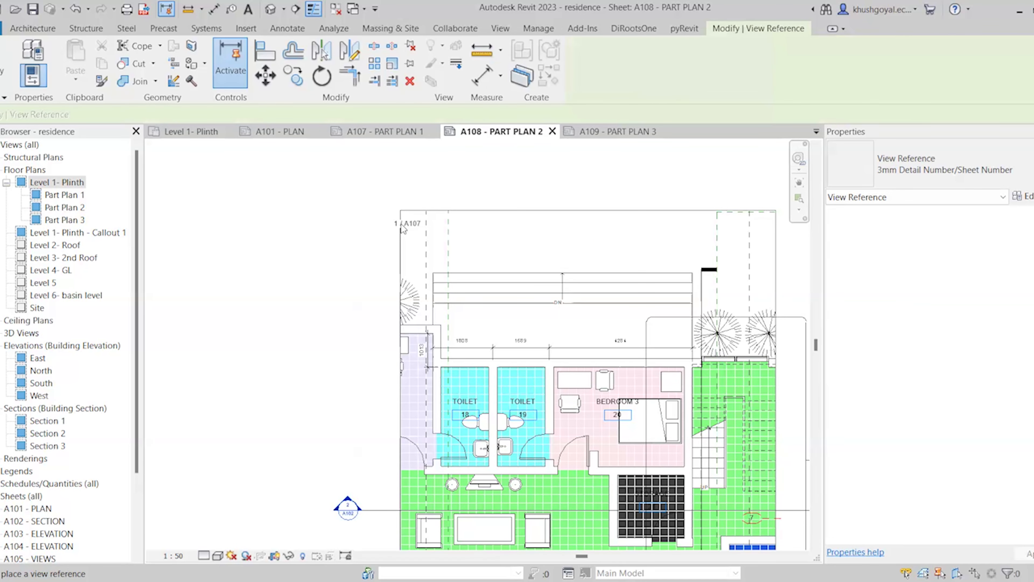
Add a 1 / A109 view reference targeting Part Plan 3 at Part Plan 2's top-right
{"action": "left_click", "coordinate": [287, 28]}
{"action": "left_click", "coordinate": [773, 46]}
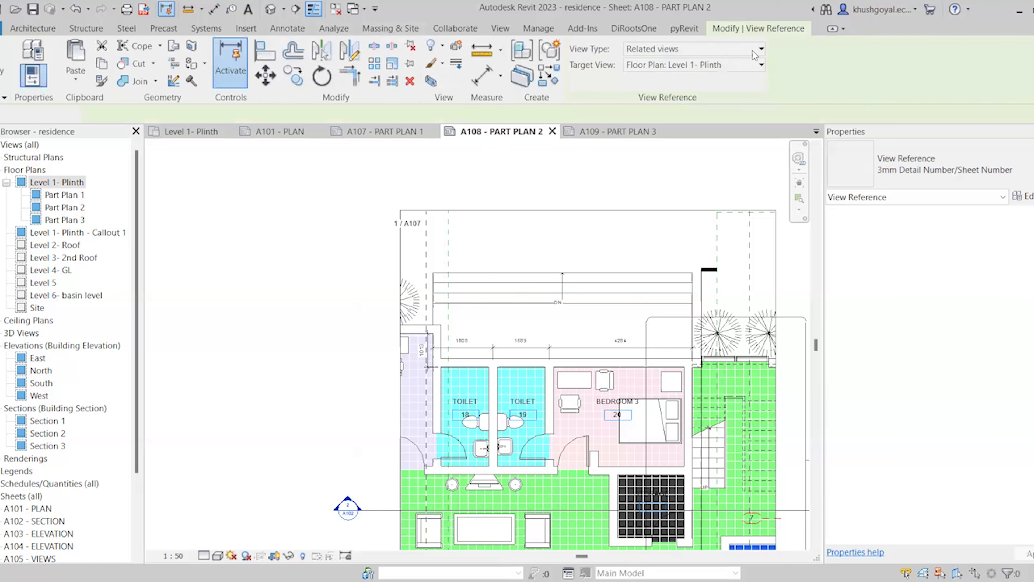
{"action": "left_click", "coordinate": [702, 64]}
{"action": "left_click", "coordinate": [667, 149]}
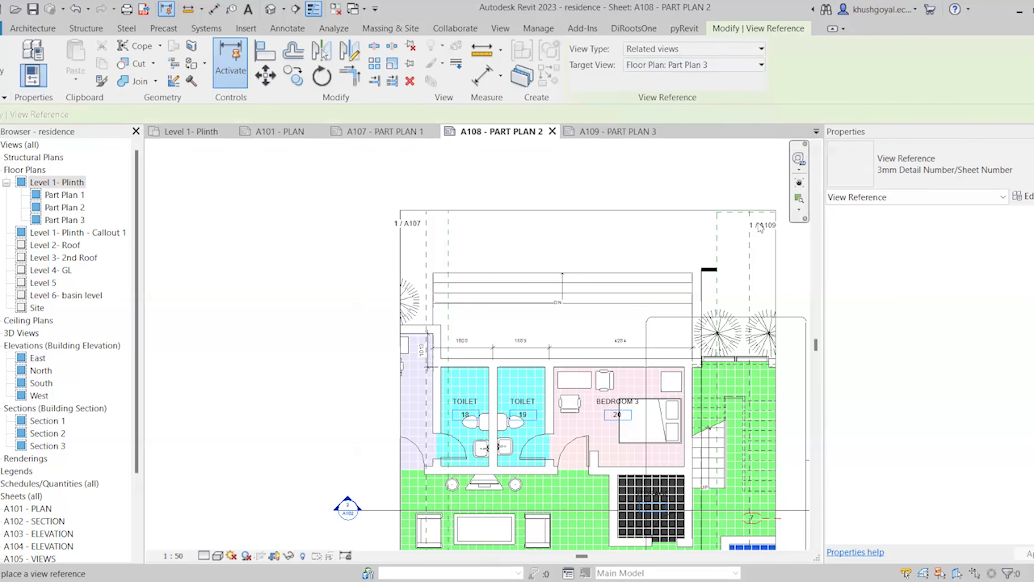
{"action": "left_click", "coordinate": [764, 220]}
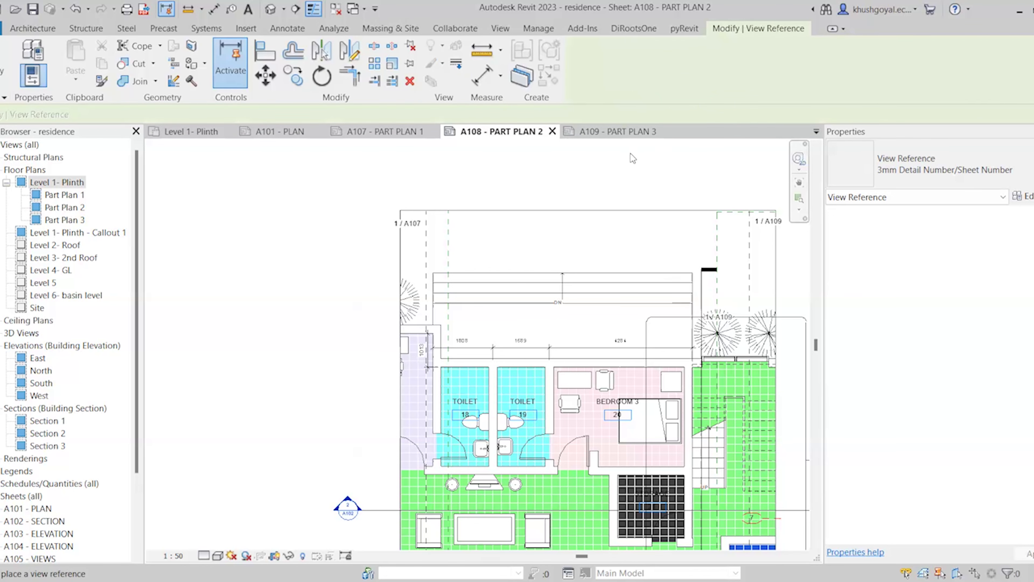
On sheet A109, place a 1 / A108 view reference to Part Plan 2 at Part Plan 3's top
{"action": "left_click", "coordinate": [616, 130]}
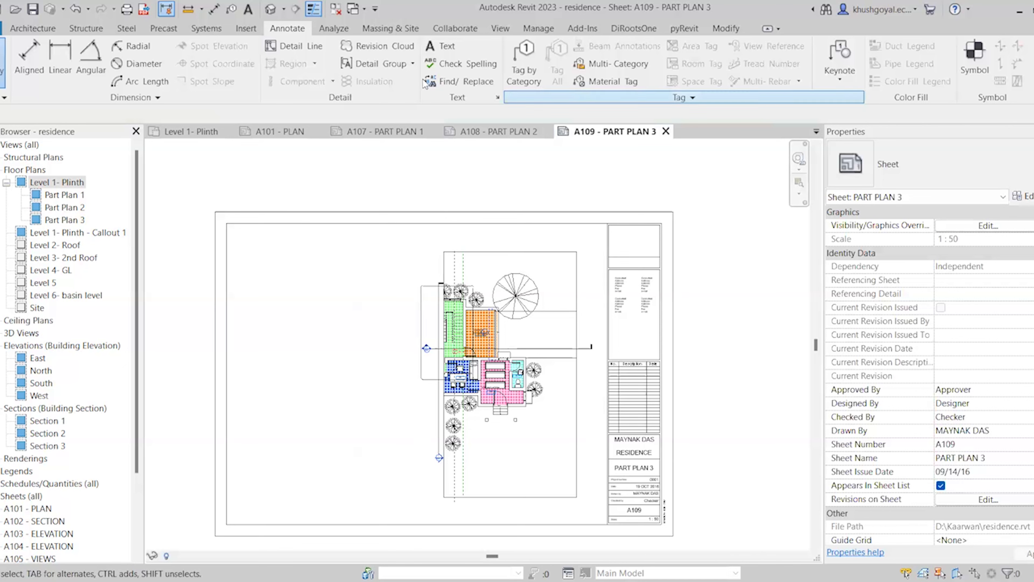
{"action": "double_click", "coordinate": [509, 408]}
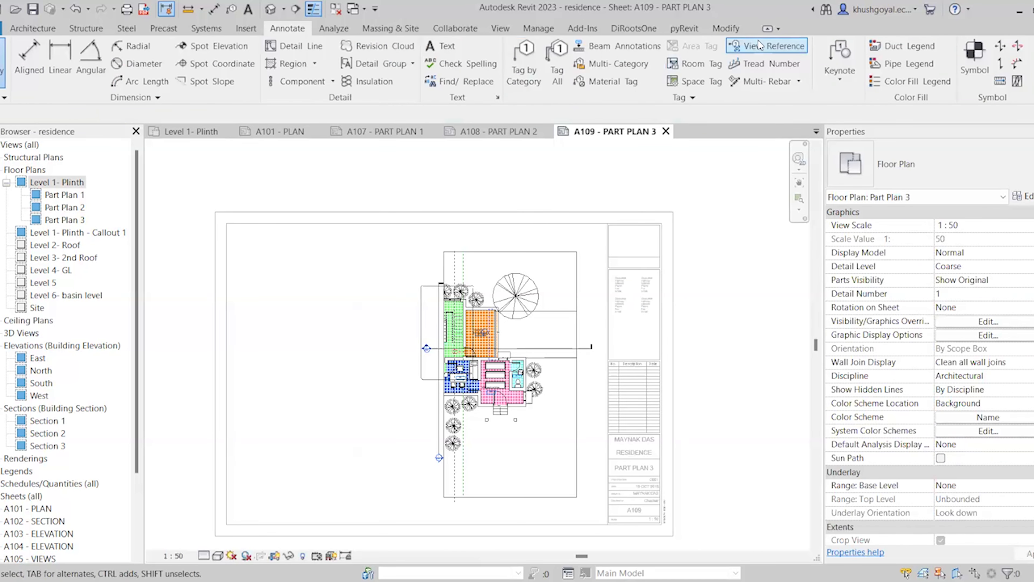
{"action": "left_click", "coordinate": [760, 44]}
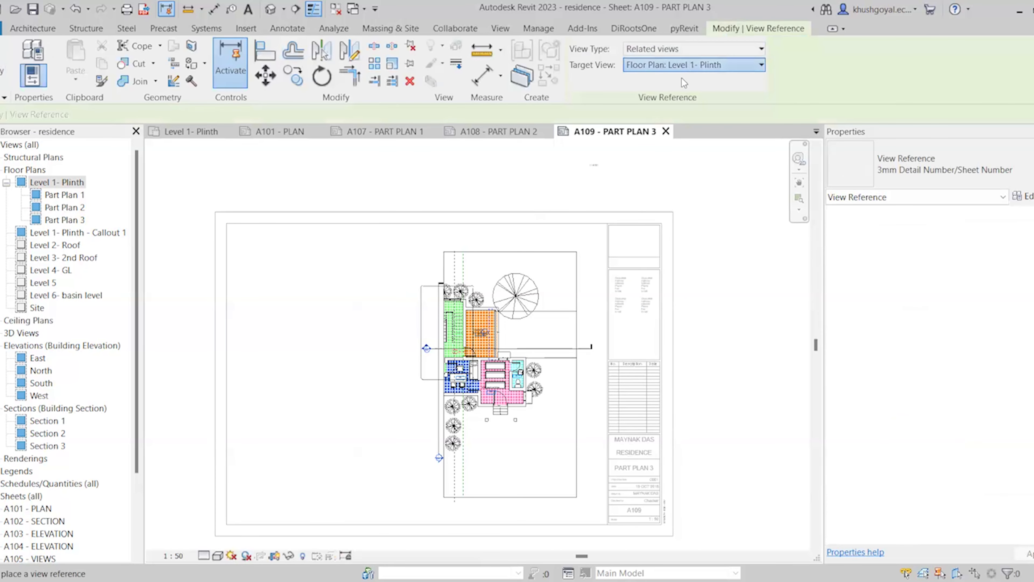
{"action": "left_click", "coordinate": [692, 64]}
{"action": "left_click", "coordinate": [659, 131]}
{"action": "scroll", "coordinate": [433, 265], "scroll_direction": "up", "scroll_amount": 3}
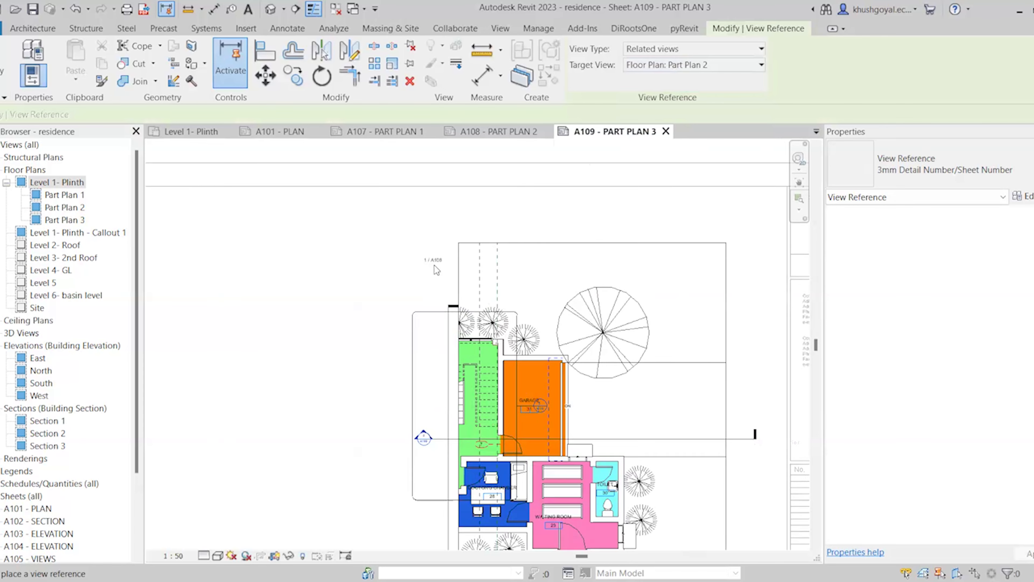
{"action": "scroll", "coordinate": [437, 269], "scroll_direction": "up", "scroll_amount": 3}
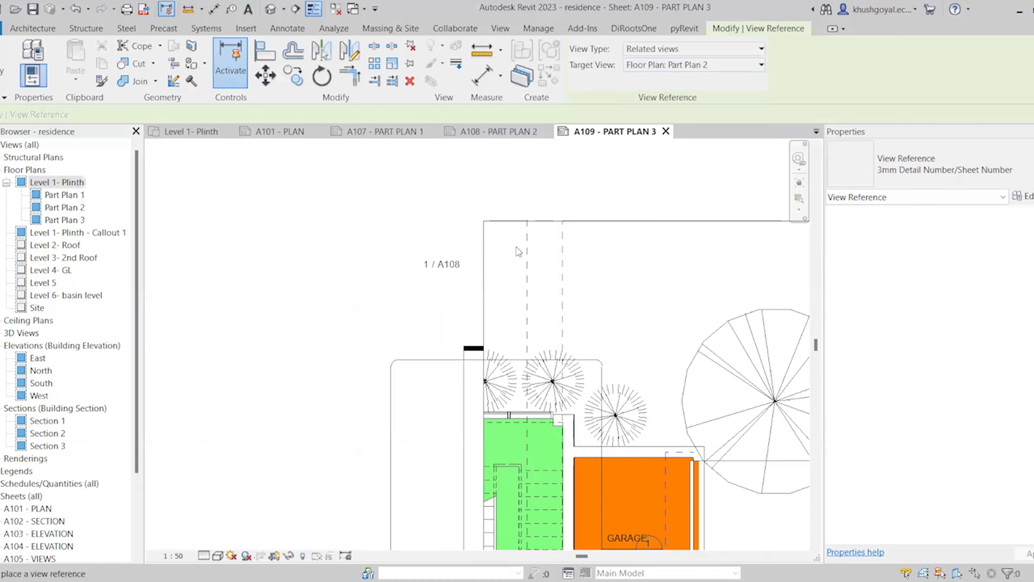
{"action": "left_click", "coordinate": [508, 235]}
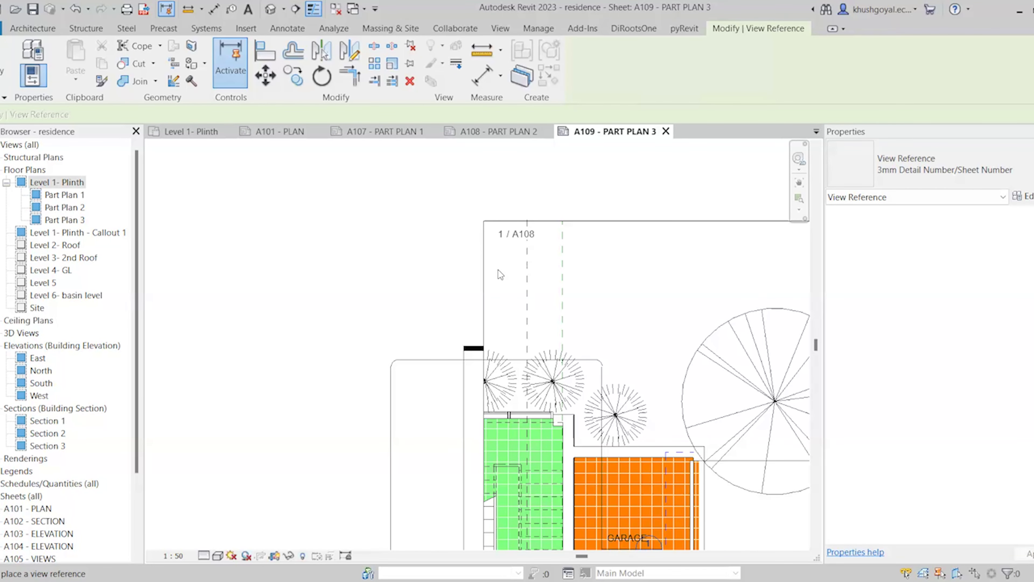
{"action": "key", "text": "Escape"}
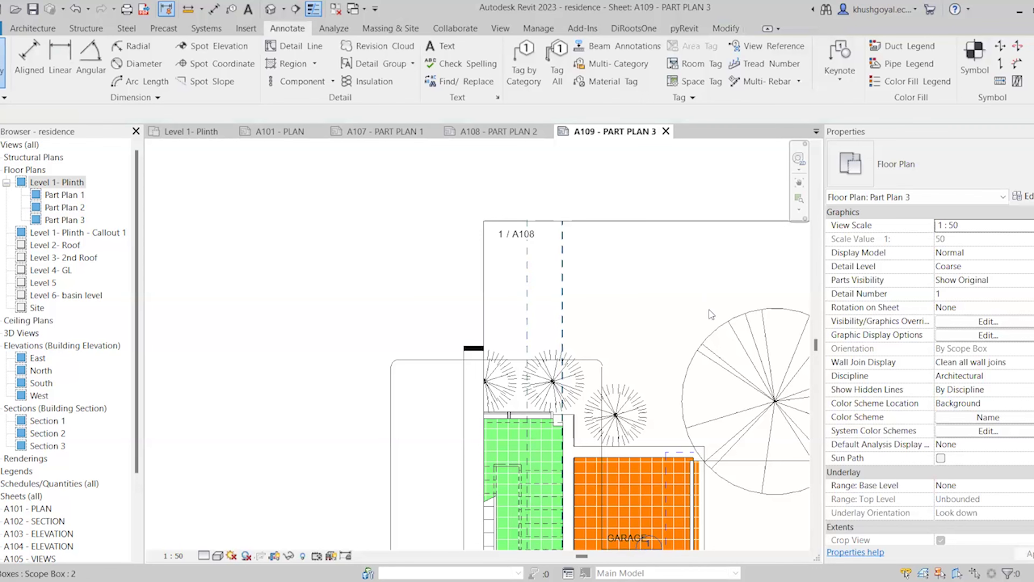
{"action": "scroll", "coordinate": [644, 263], "scroll_direction": "down", "scroll_amount": 2}
{"action": "scroll", "coordinate": [644, 263], "scroll_direction": "down", "scroll_amount": 5}
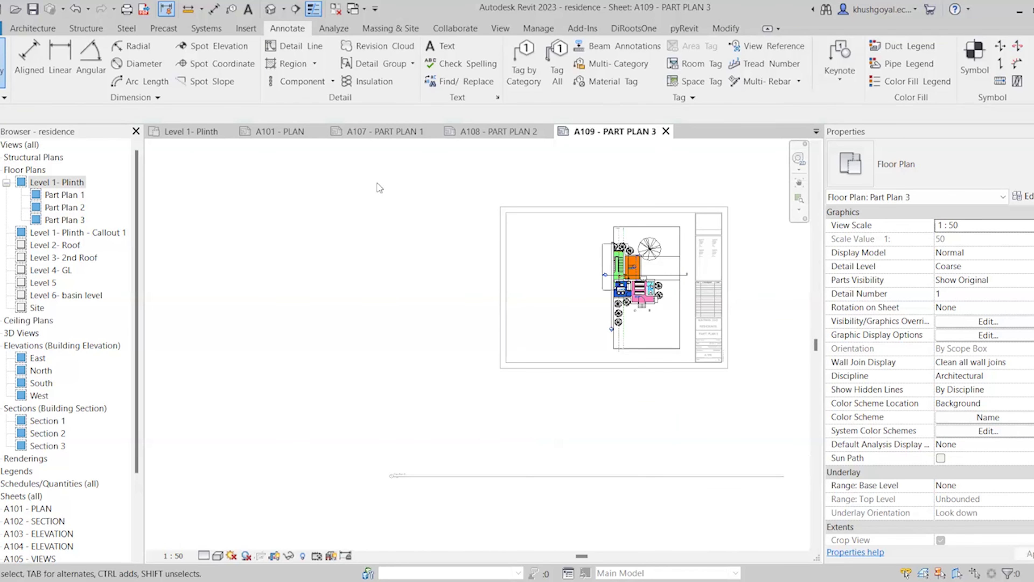
Move the Part Plan 3 viewport title line up onto sheet A109 and trim it to the viewport's edge
{"action": "left_click_drag", "start_coordinate": [414, 477], "coordinate": [527, 338]}
{"action": "scroll", "coordinate": [614, 319], "scroll_direction": "up", "scroll_amount": 2}
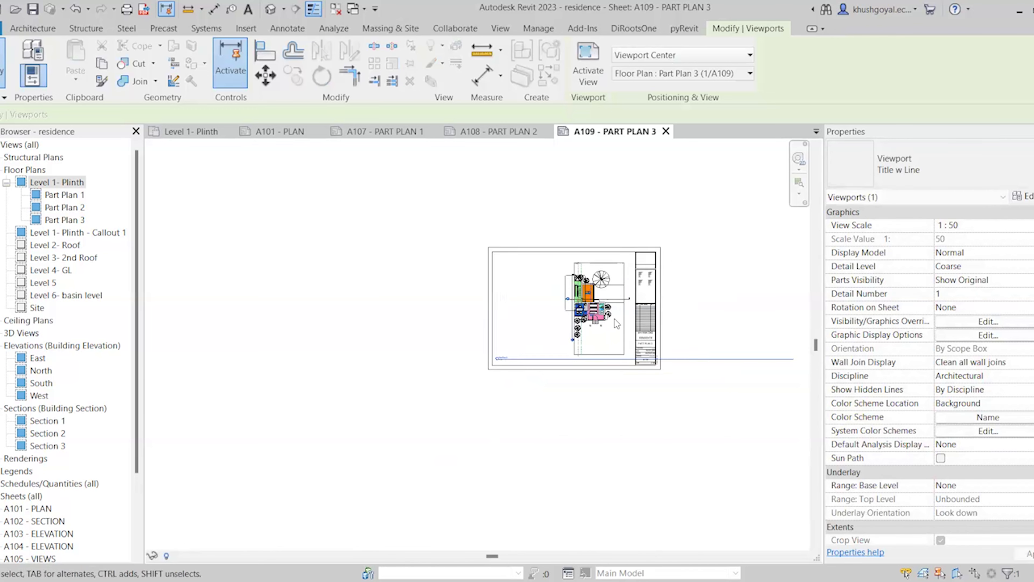
{"action": "scroll", "coordinate": [454, 353], "scroll_direction": "down", "scroll_amount": 3}
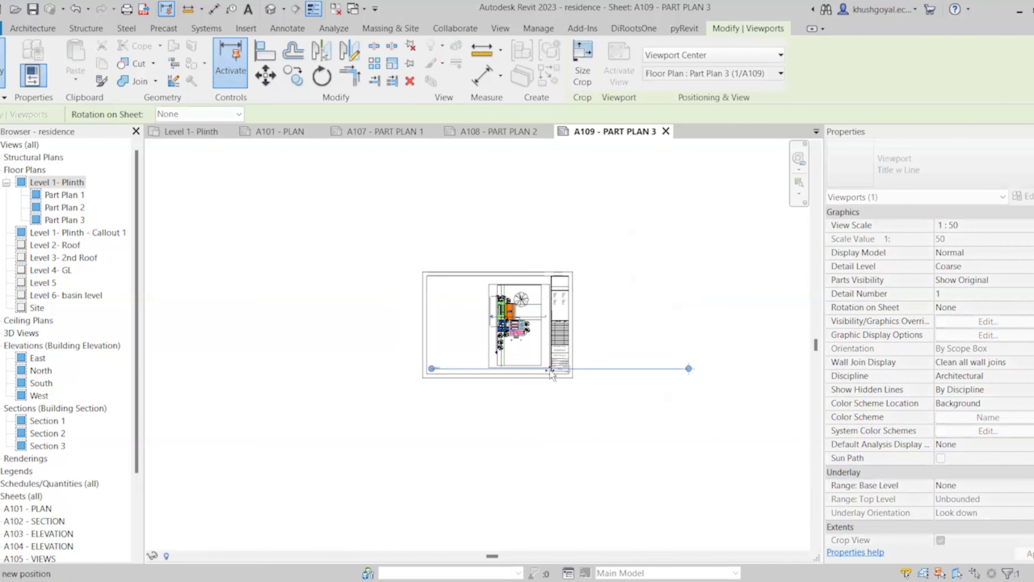
{"action": "left_click_drag", "start_coordinate": [549, 368], "coordinate": [552, 369]}
{"action": "scroll", "coordinate": [499, 339], "scroll_direction": "up", "scroll_amount": 5}
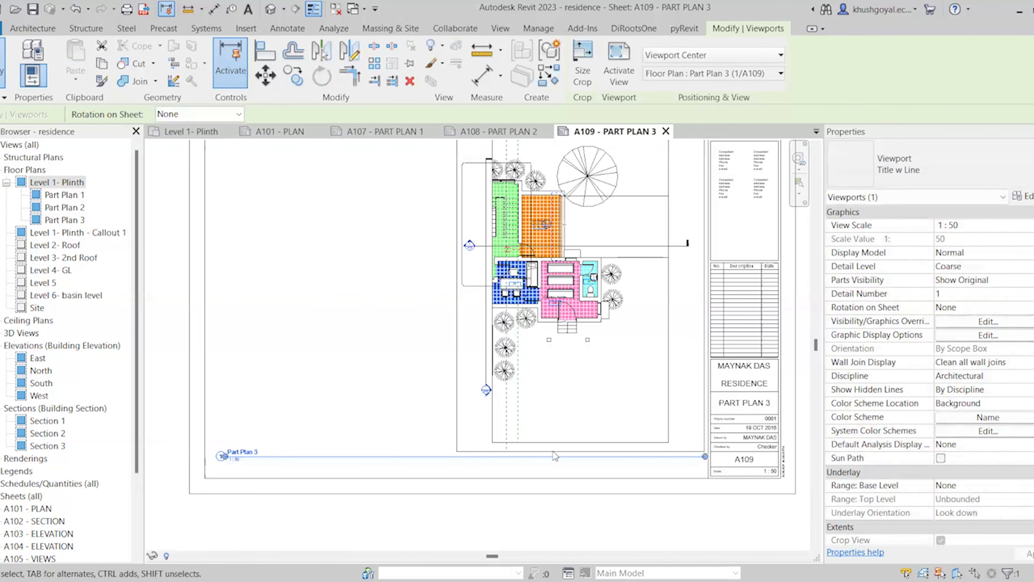
{"action": "scroll", "coordinate": [561, 441], "scroll_direction": "down", "scroll_amount": 2}
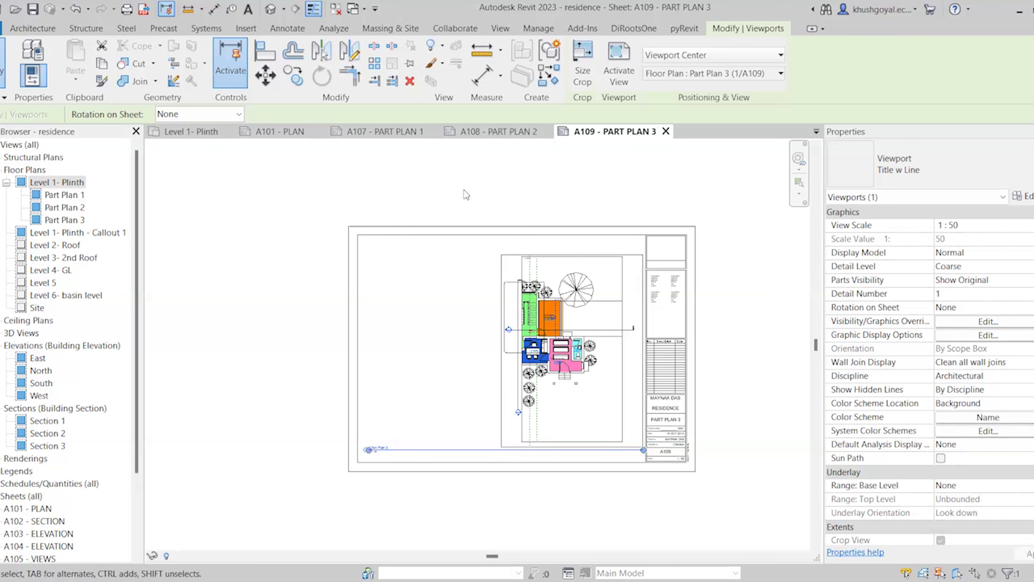
Deselect the Part Plan 3 viewport and switch to the Level 1- Plinth floor plan
{"action": "left_click", "coordinate": [465, 239]}
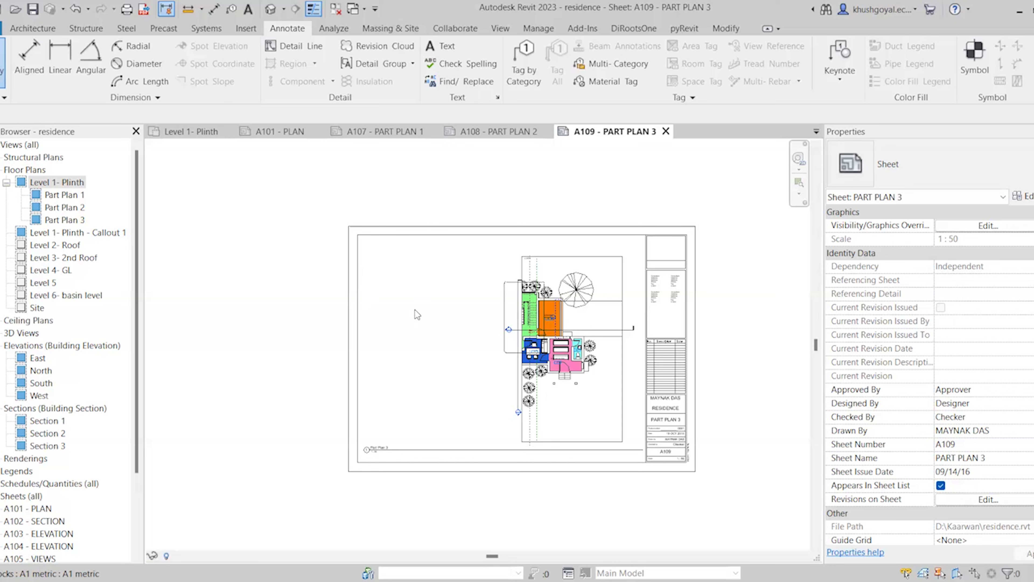
{"action": "left_click", "coordinate": [203, 132]}
{"action": "scroll", "coordinate": [478, 361], "scroll_direction": "down", "scroll_amount": 4}
{"action": "scroll", "coordinate": [480, 360], "scroll_direction": "up", "scroll_amount": 4}
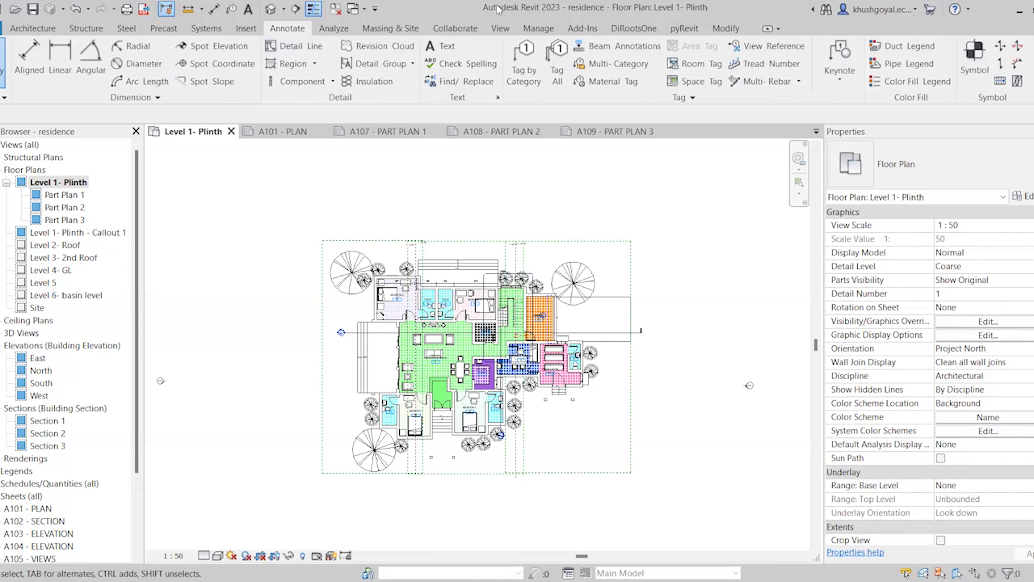
Switch to the View ribbon to reach the Drafting View command
{"action": "left_click", "coordinate": [499, 29]}
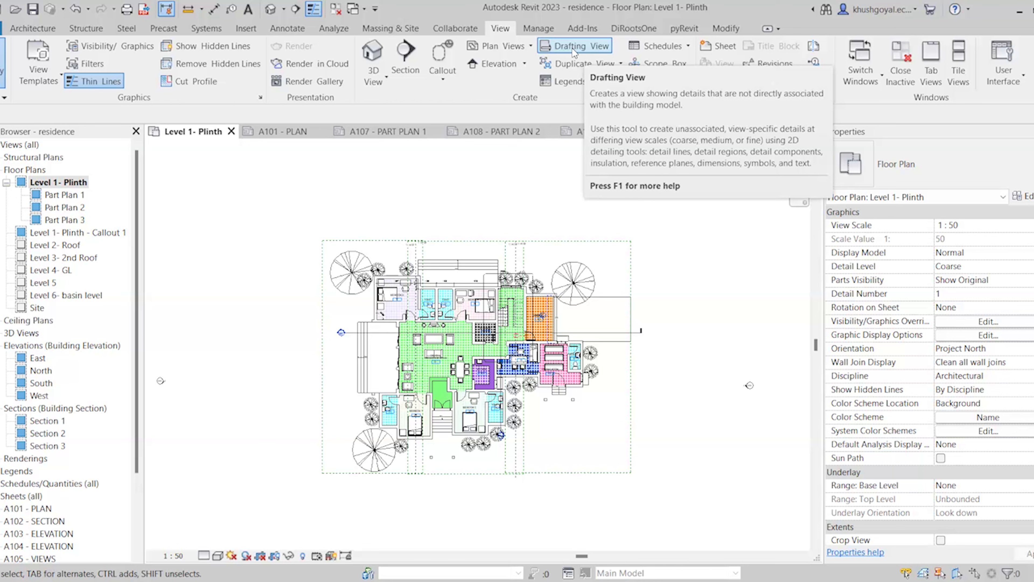
Create the Drafting 1 drafting view at 1 : 10 scale
{"action": "left_click", "coordinate": [571, 48]}
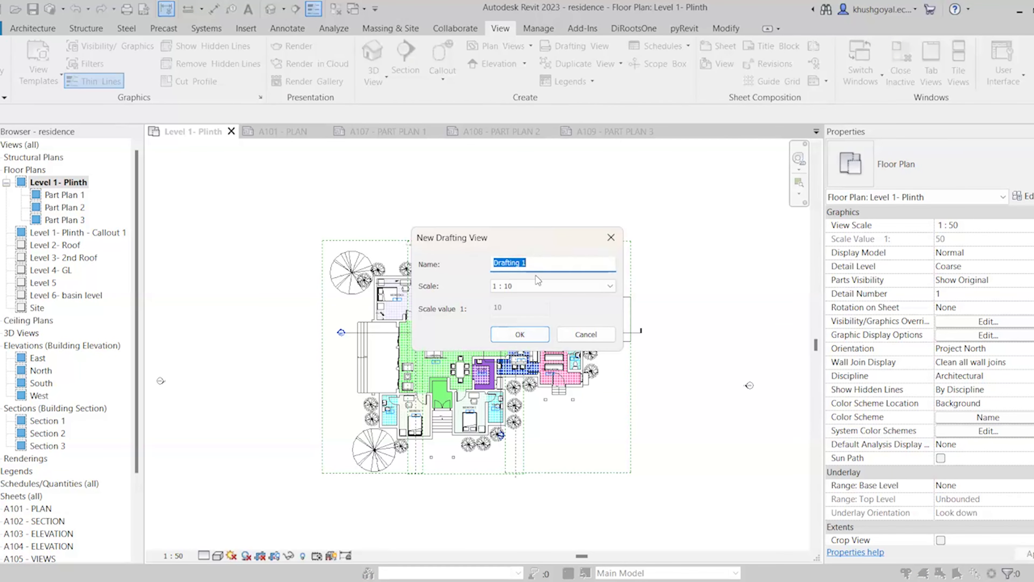
{"action": "left_click", "coordinate": [514, 287]}
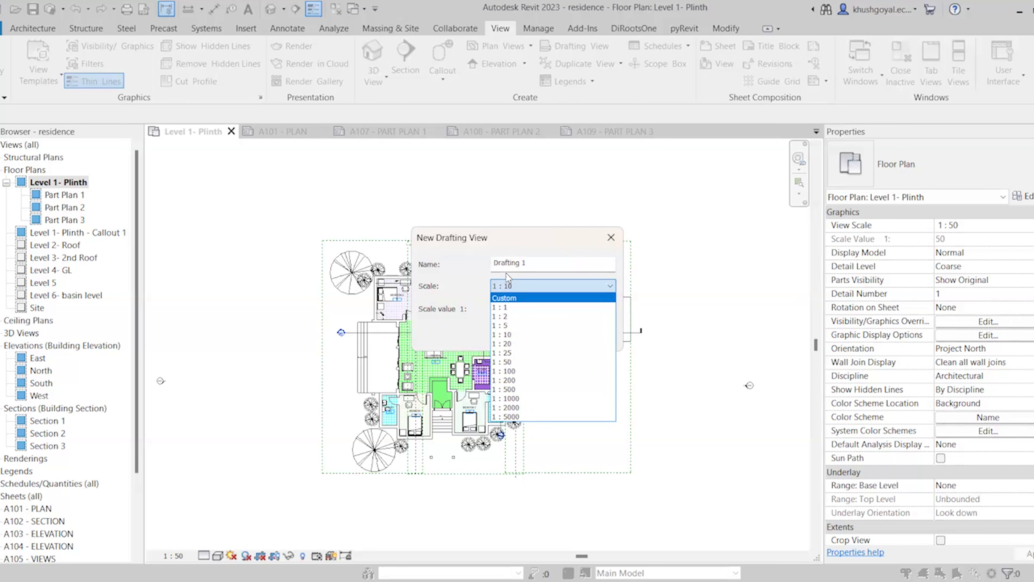
{"action": "left_click", "coordinate": [534, 286]}
{"action": "left_click", "coordinate": [524, 335]}
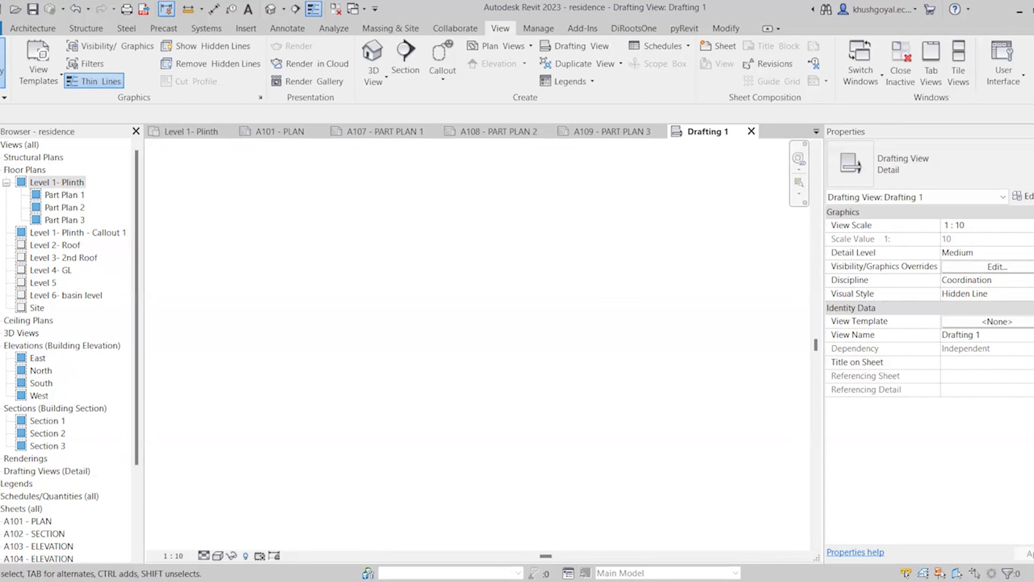
Browse the Annotate, Architecture and Structure ribbons, ending back on Annotate
{"action": "left_click", "coordinate": [291, 29]}
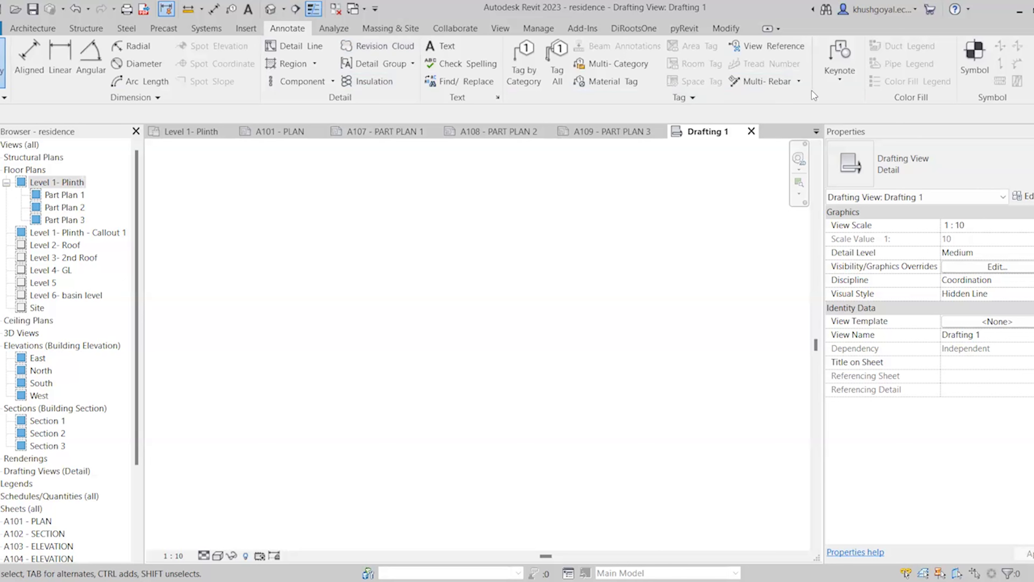
{"action": "left_click", "coordinate": [41, 30]}
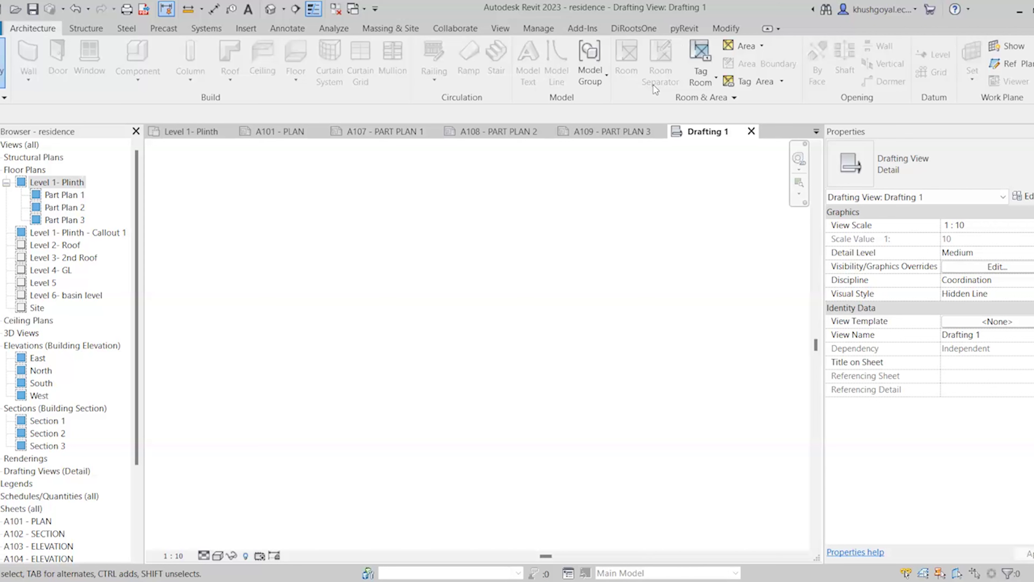
{"action": "left_click", "coordinate": [101, 31]}
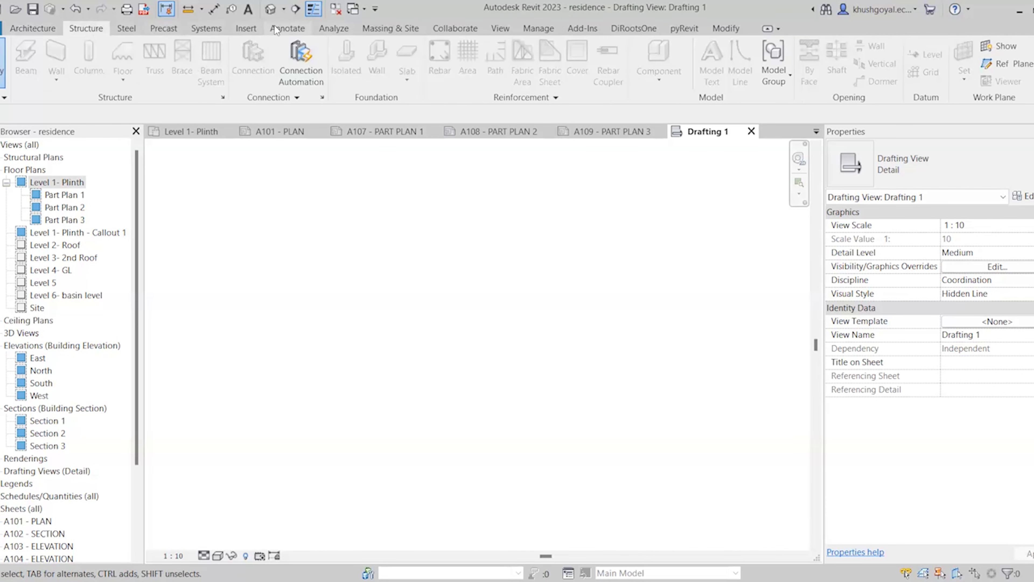
{"action": "left_click", "coordinate": [287, 28]}
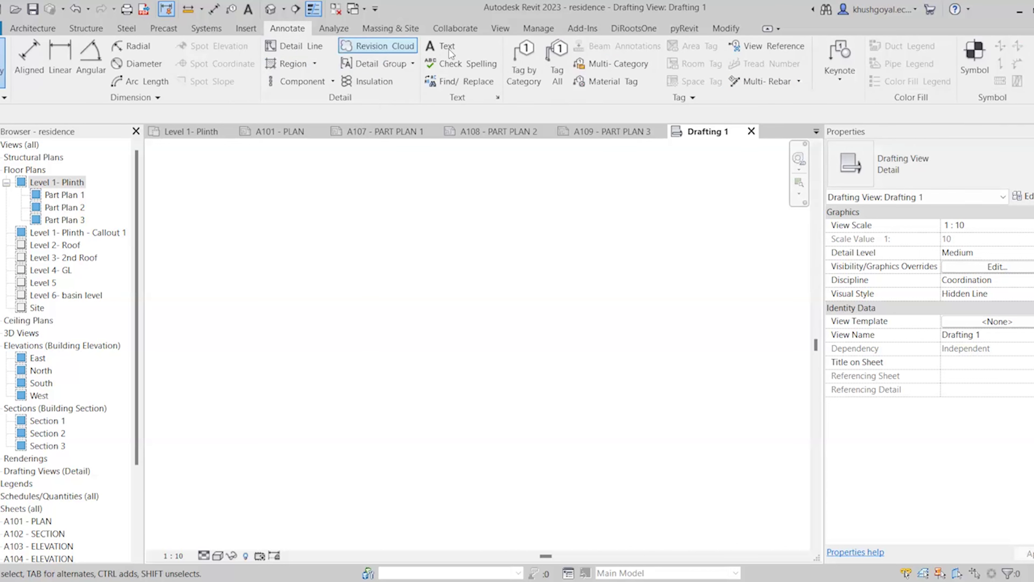
{"action": "left_click", "coordinate": [280, 134]}
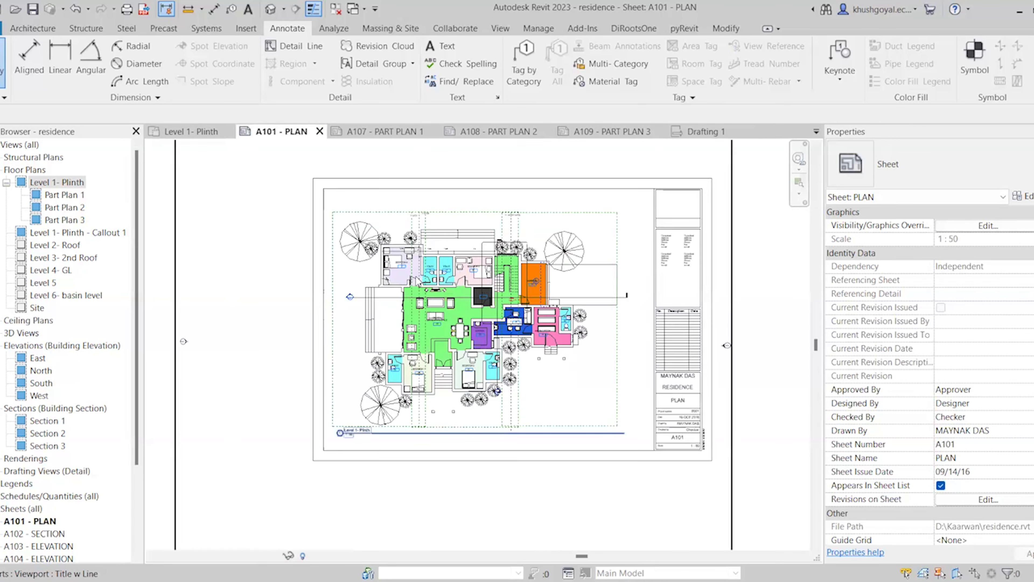
{"action": "scroll", "coordinate": [686, 424], "scroll_direction": "up", "scroll_amount": 2}
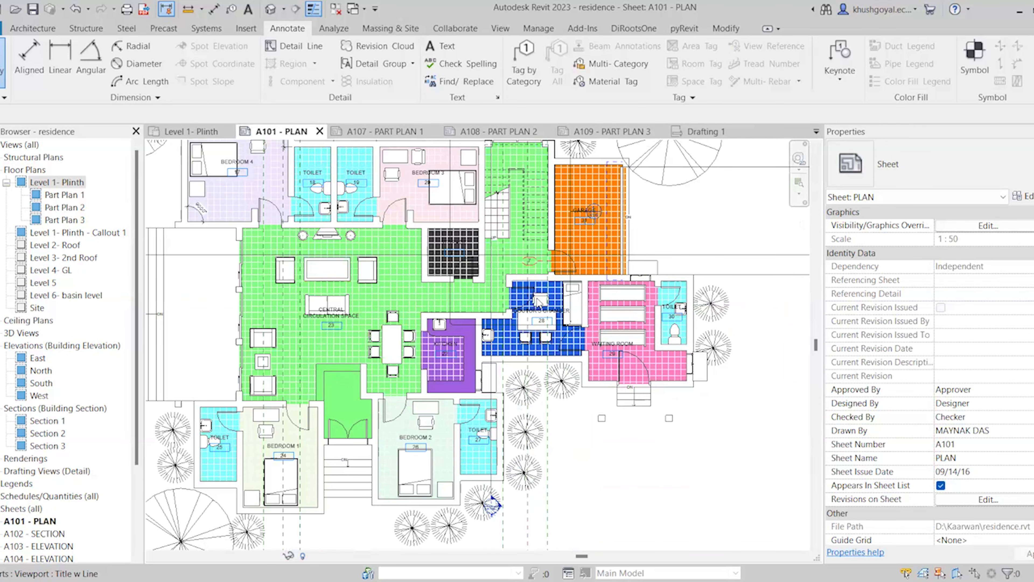
{"action": "scroll", "coordinate": [439, 271], "scroll_direction": "down", "scroll_amount": 2}
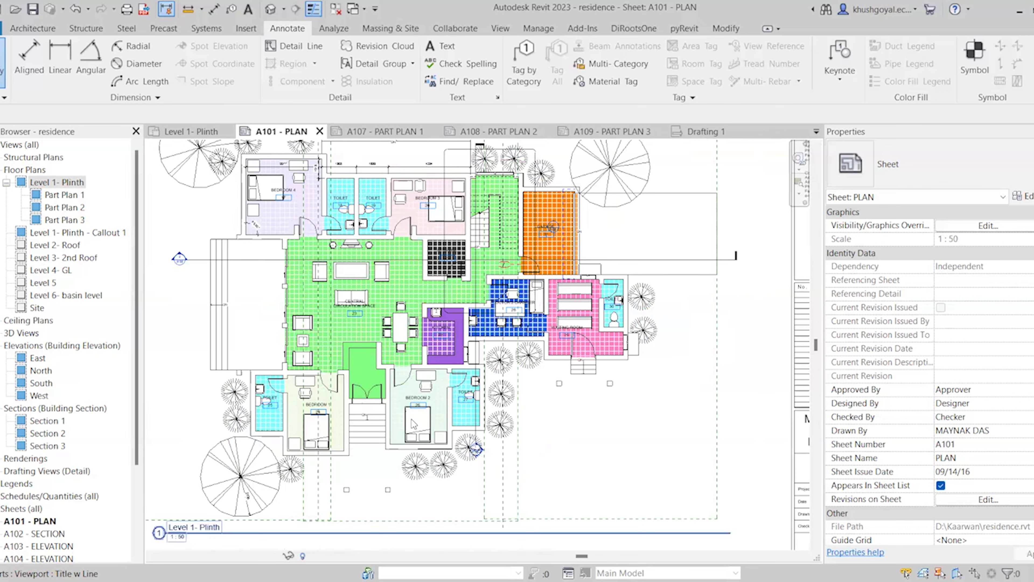
{"action": "scroll", "coordinate": [484, 442], "scroll_direction": "down", "scroll_amount": 2}
{"action": "scroll", "coordinate": [595, 450], "scroll_direction": "up", "scroll_amount": 2}
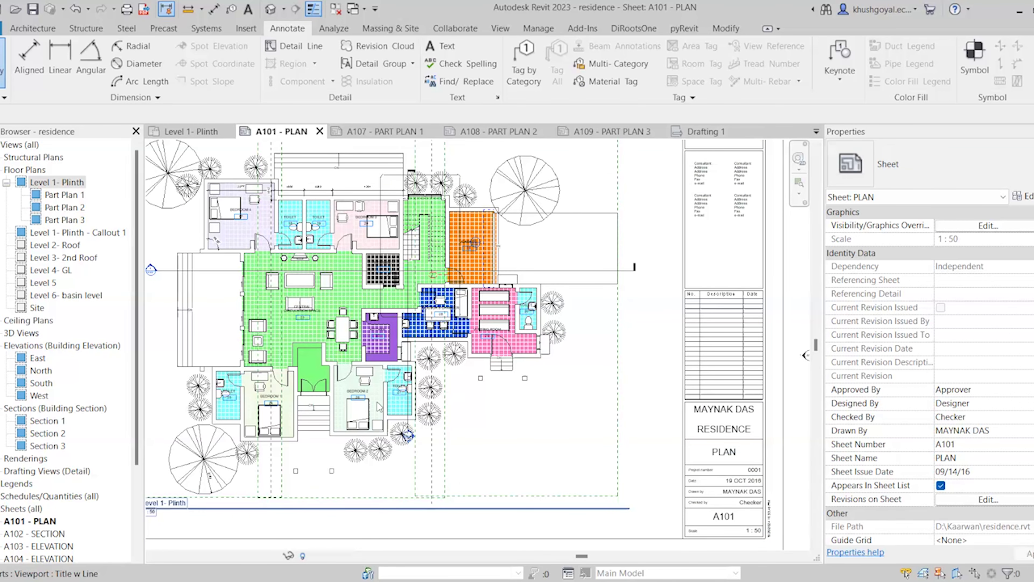
{"action": "scroll", "coordinate": [379, 406], "scroll_direction": "up", "scroll_amount": 2}
{"action": "scroll", "coordinate": [342, 403], "scroll_direction": "up", "scroll_amount": 3}
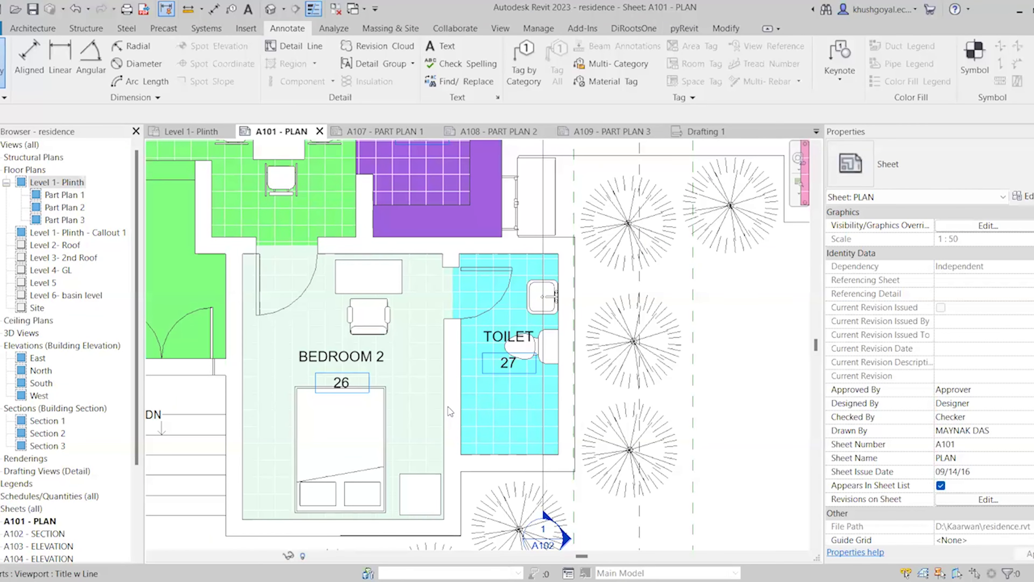
{"action": "scroll", "coordinate": [346, 326], "scroll_direction": "down", "scroll_amount": 2}
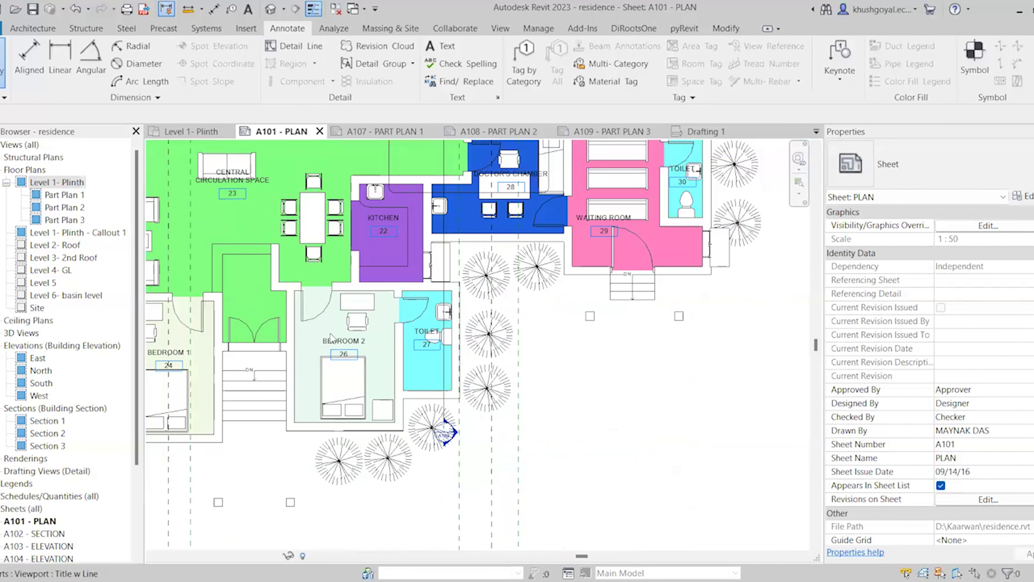
{"action": "scroll", "coordinate": [331, 337], "scroll_direction": "down", "scroll_amount": 1}
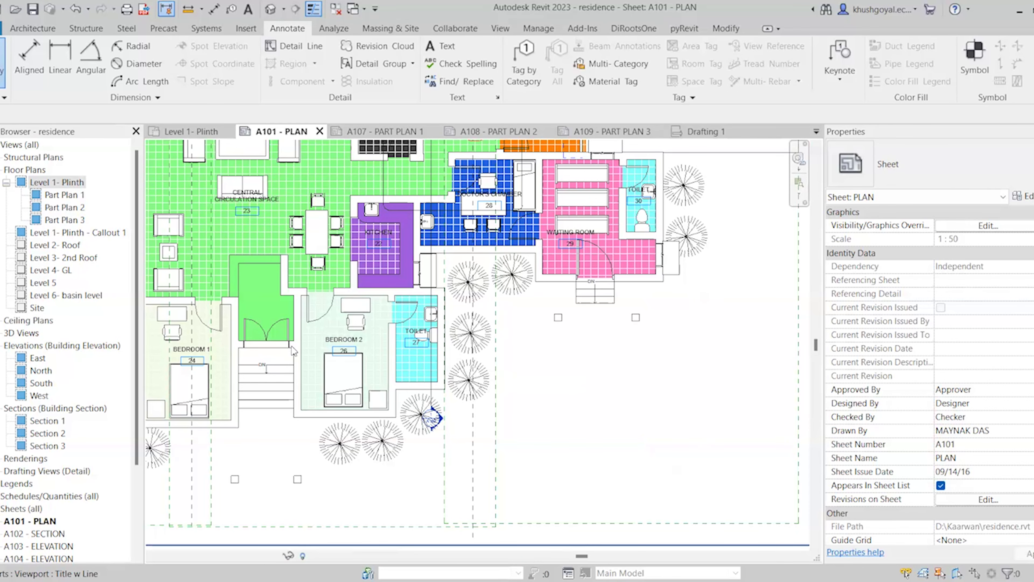
{"action": "scroll", "coordinate": [316, 356], "scroll_direction": "up", "scroll_amount": 1}
{"action": "scroll", "coordinate": [487, 362], "scroll_direction": "down", "scroll_amount": 2}
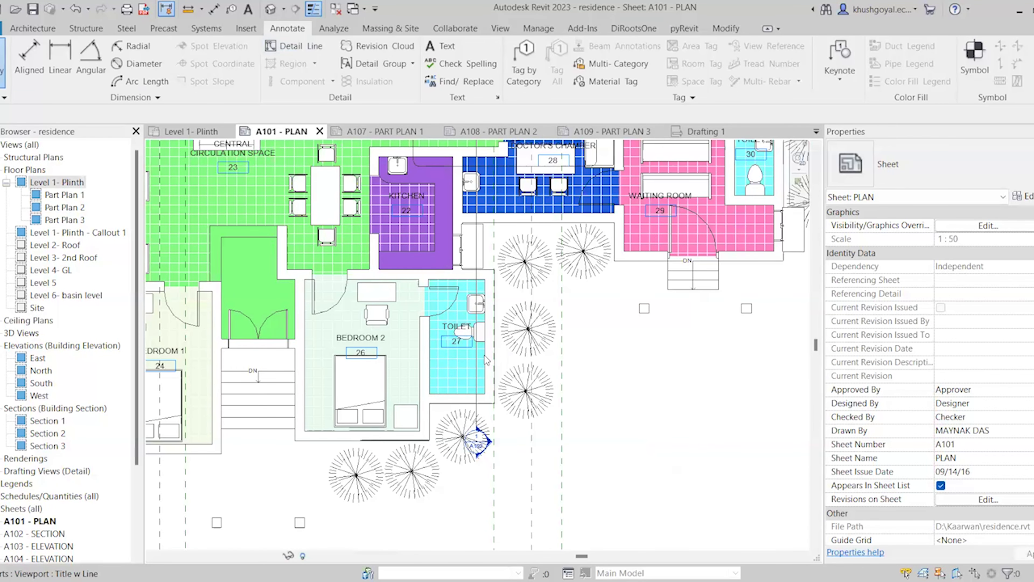
{"action": "scroll", "coordinate": [492, 363], "scroll_direction": "down", "scroll_amount": 2}
{"action": "left_click", "coordinate": [686, 133]}
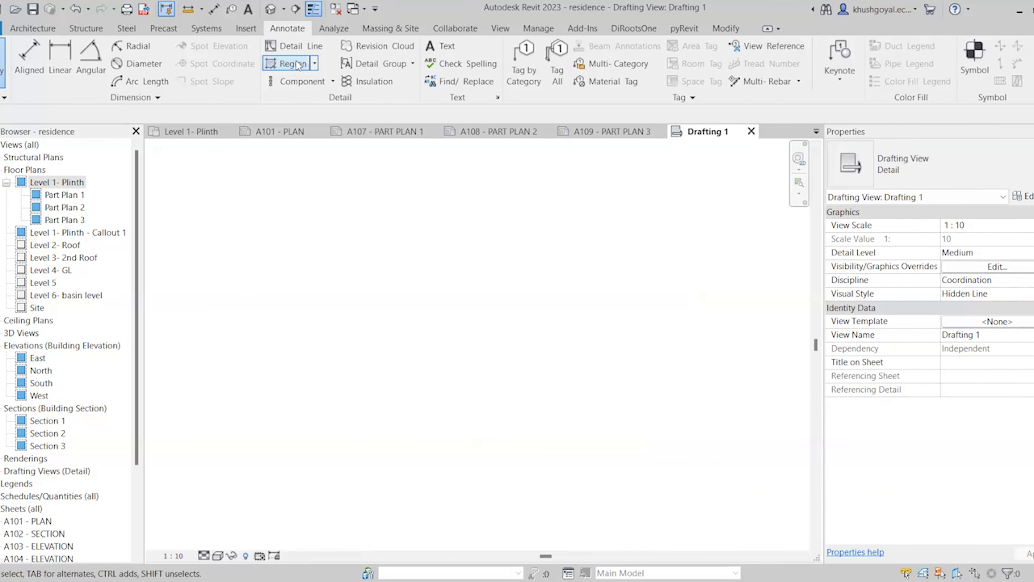
Draw a 2700 by 3300 detail-line rectangle using the DL command
{"action": "key", "text": "d"}
{"action": "key", "text": "l"}
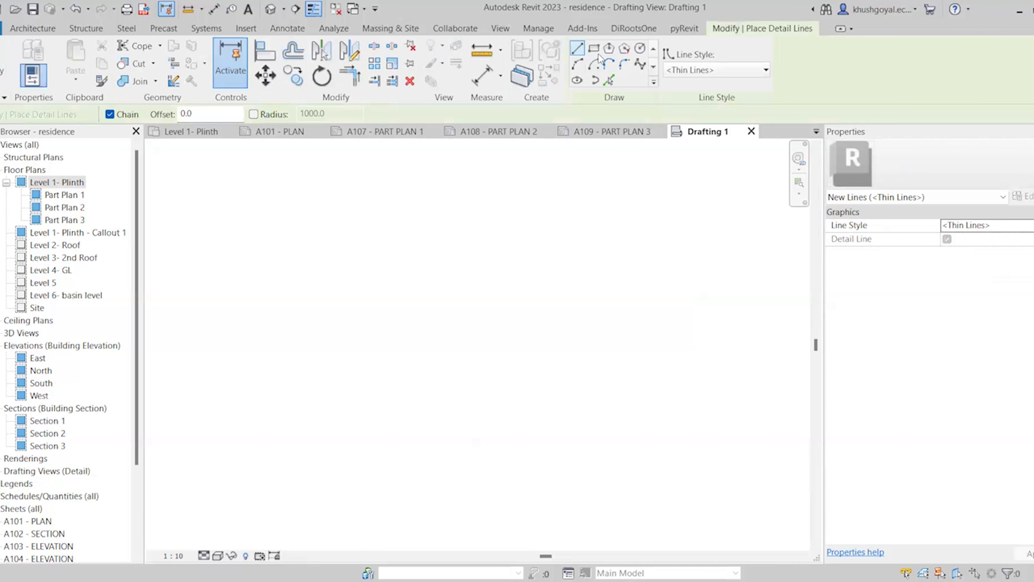
{"action": "left_click", "coordinate": [595, 49]}
{"action": "left_click", "coordinate": [355, 205]}
{"action": "left_click", "coordinate": [488, 366]}
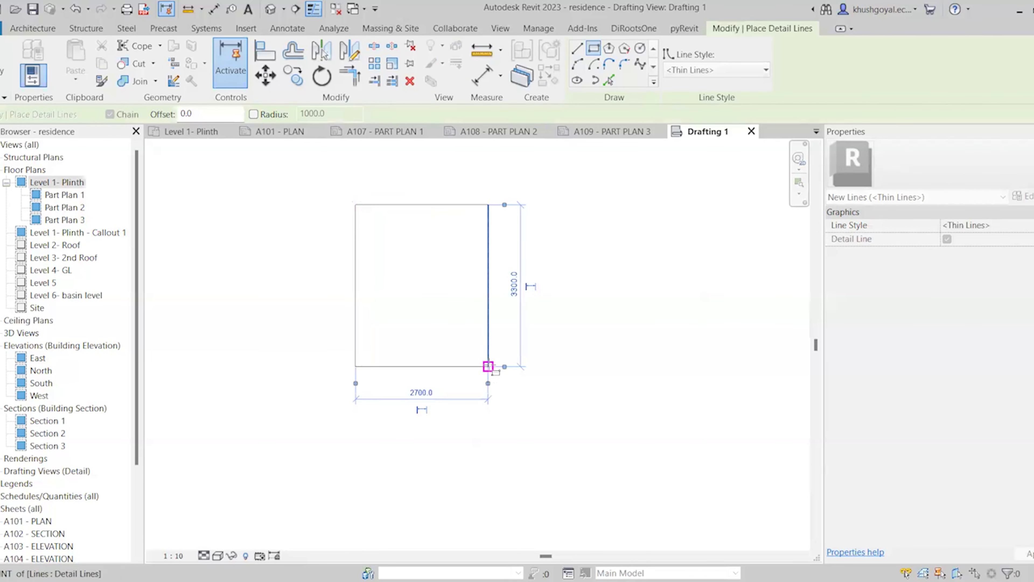
{"action": "scroll", "coordinate": [407, 266], "scroll_direction": "up", "scroll_amount": 2}
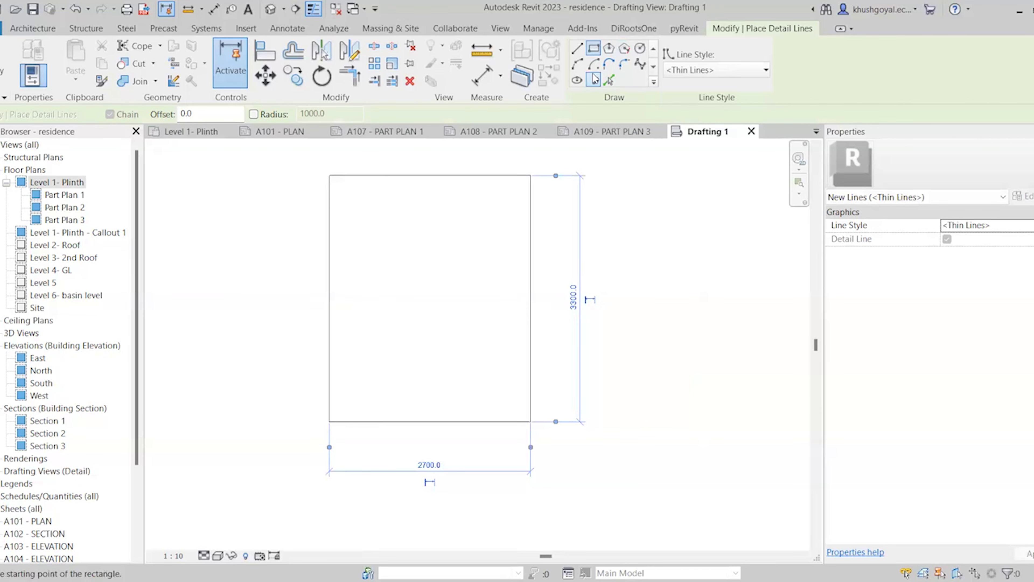
Draw a second rectangle with offset 200 around the first, then exit detail lines
{"action": "left_click", "coordinate": [577, 47]}
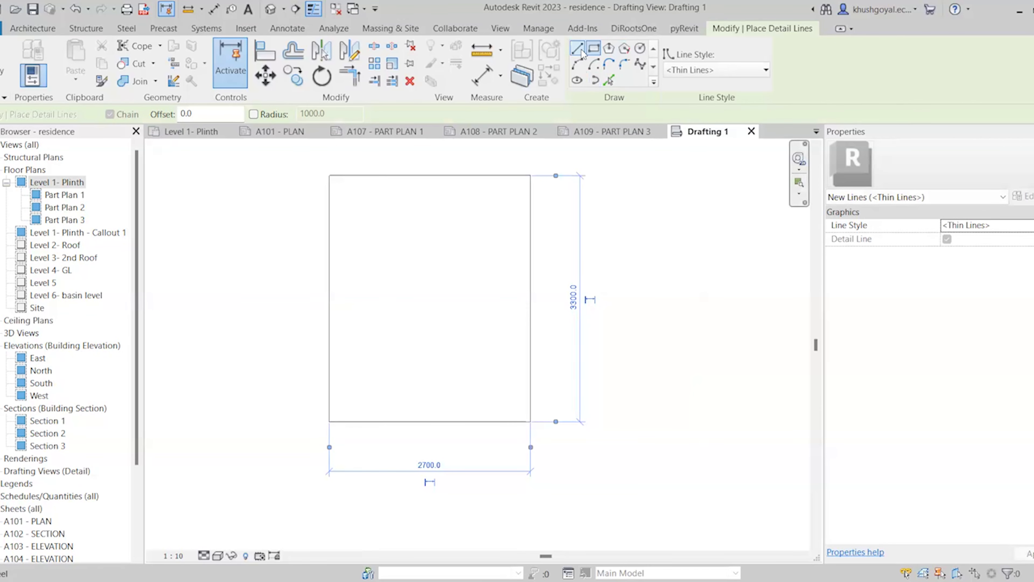
{"action": "left_click", "coordinate": [530, 175]}
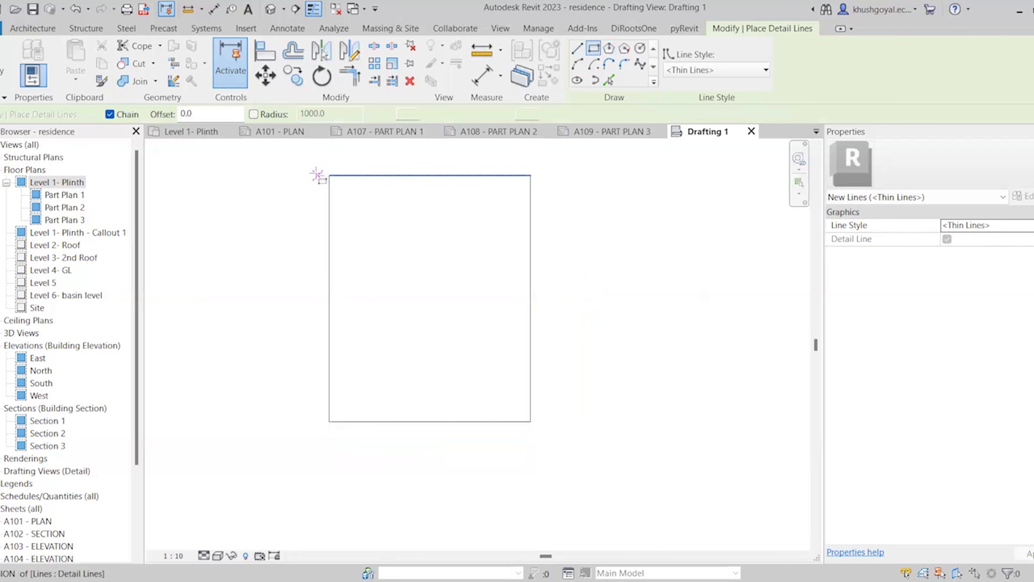
{"action": "left_click_drag", "start_coordinate": [195, 114], "coordinate": [172, 118]}
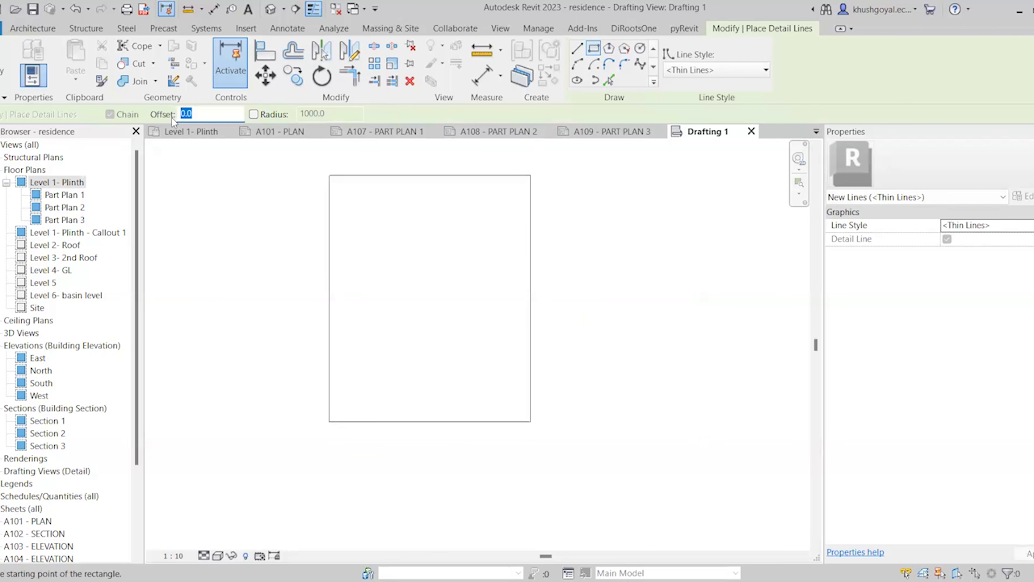
{"action": "type", "text": "200"}
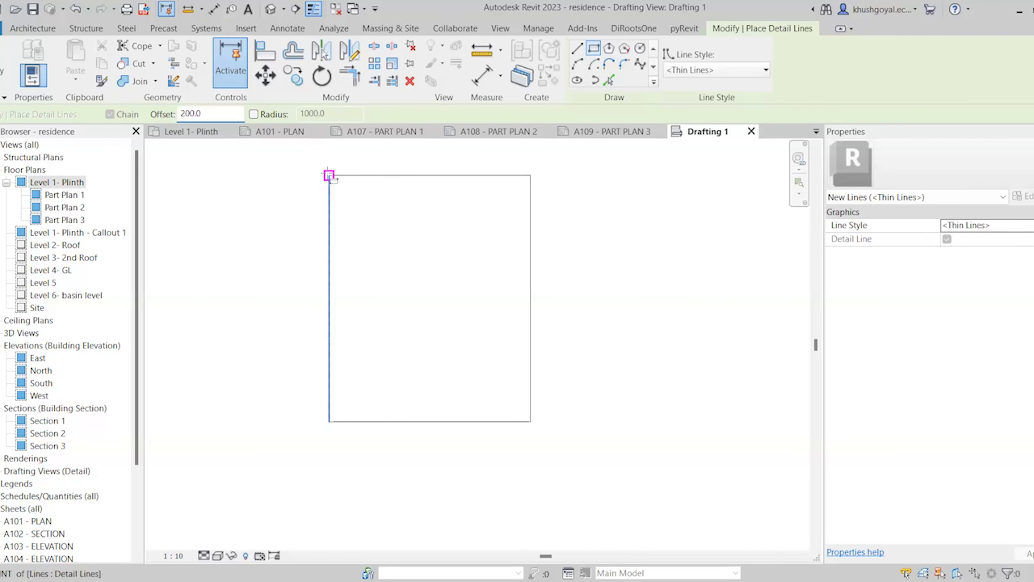
{"action": "left_click", "coordinate": [329, 175]}
{"action": "left_click", "coordinate": [530, 421]}
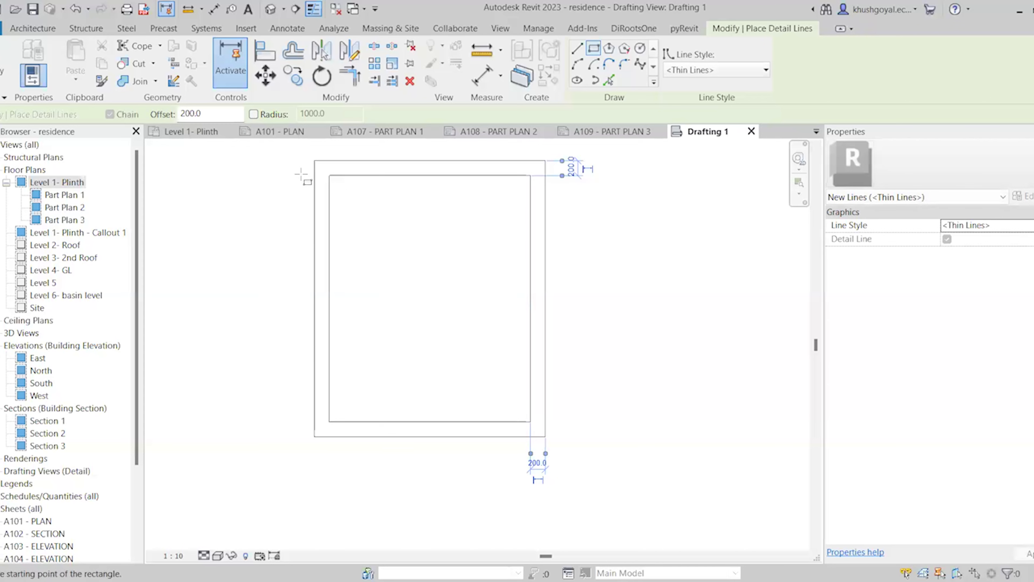
{"action": "left_click", "coordinate": [595, 48]}
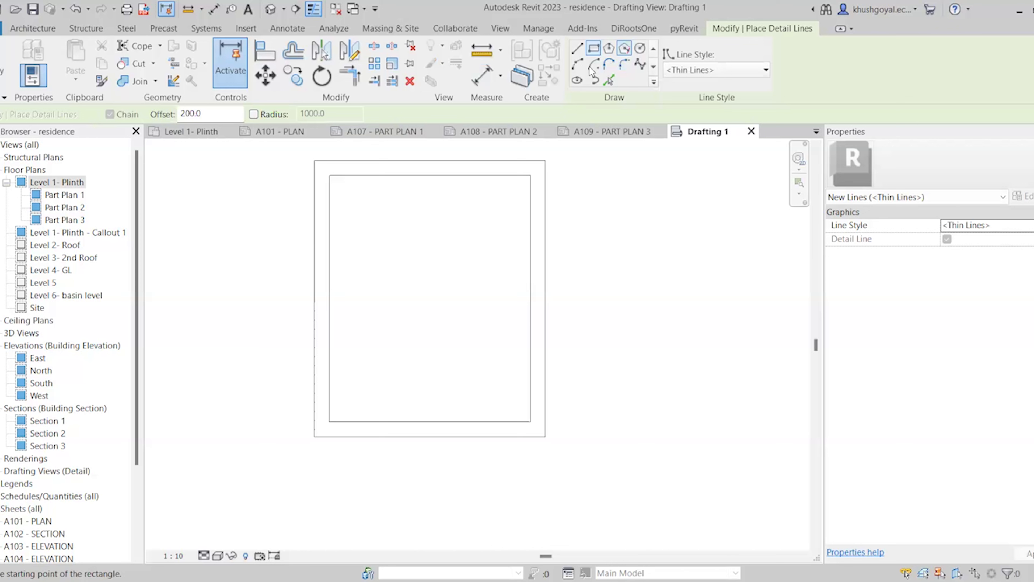
{"action": "key", "text": "Escape"}
{"action": "key", "text": "Escape"}
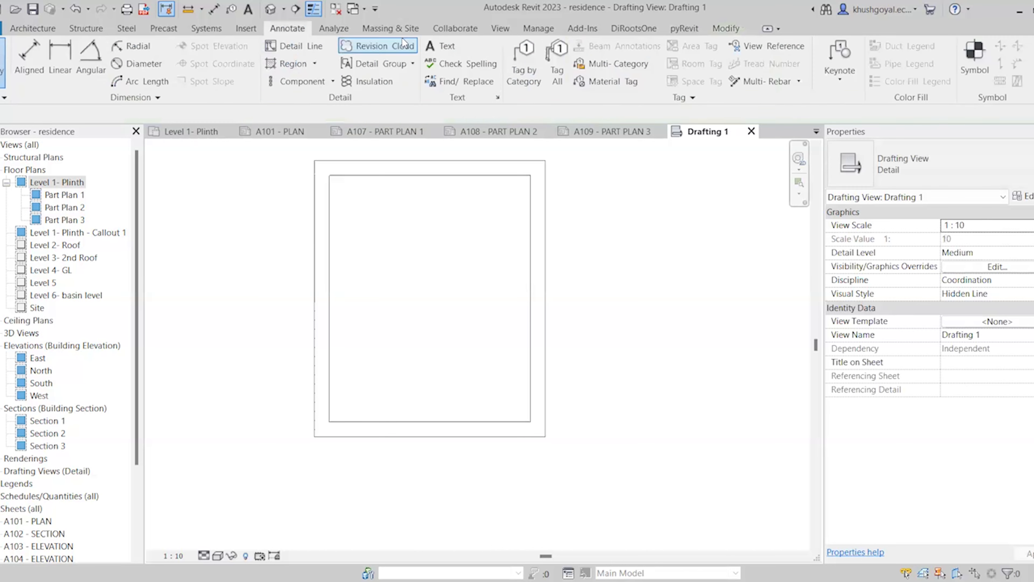
Draw the large central detail-line rectangle inside the nested outline
{"action": "left_click", "coordinate": [302, 49]}
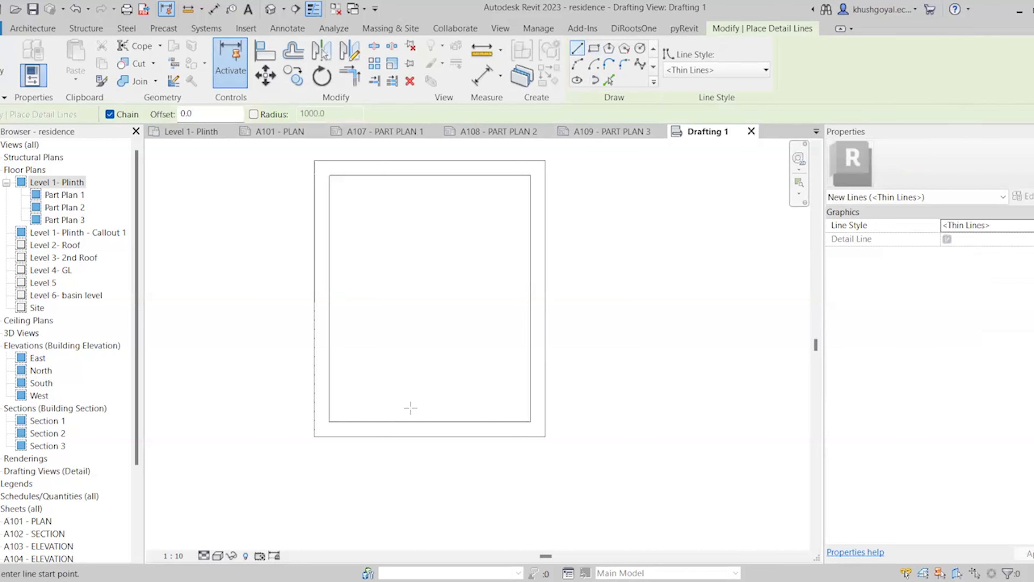
{"action": "left_click", "coordinate": [386, 421]}
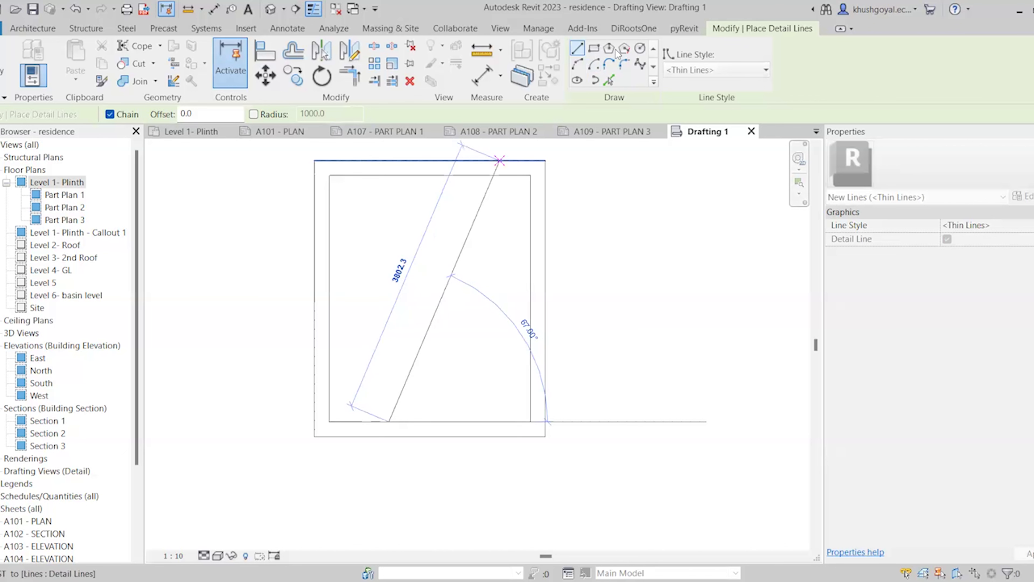
{"action": "left_click", "coordinate": [594, 48]}
{"action": "left_click", "coordinate": [382, 421]}
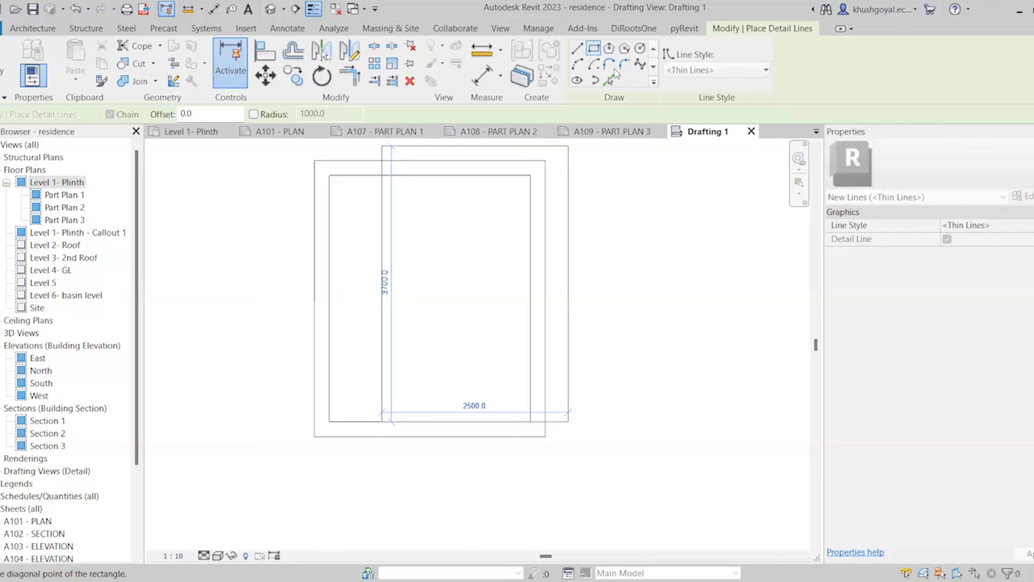
{"action": "key", "text": "Escape"}
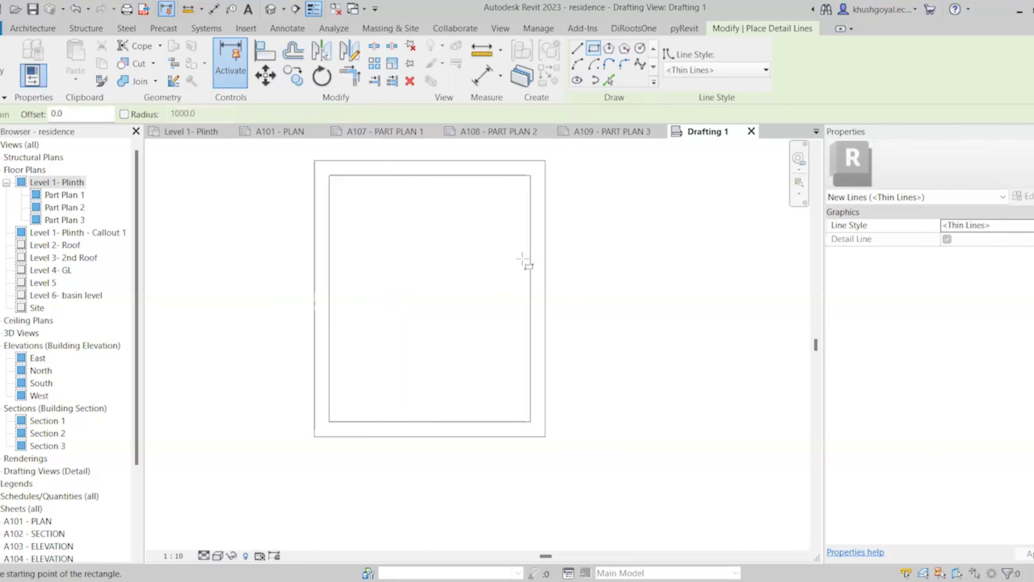
{"action": "left_click", "coordinate": [519, 254]}
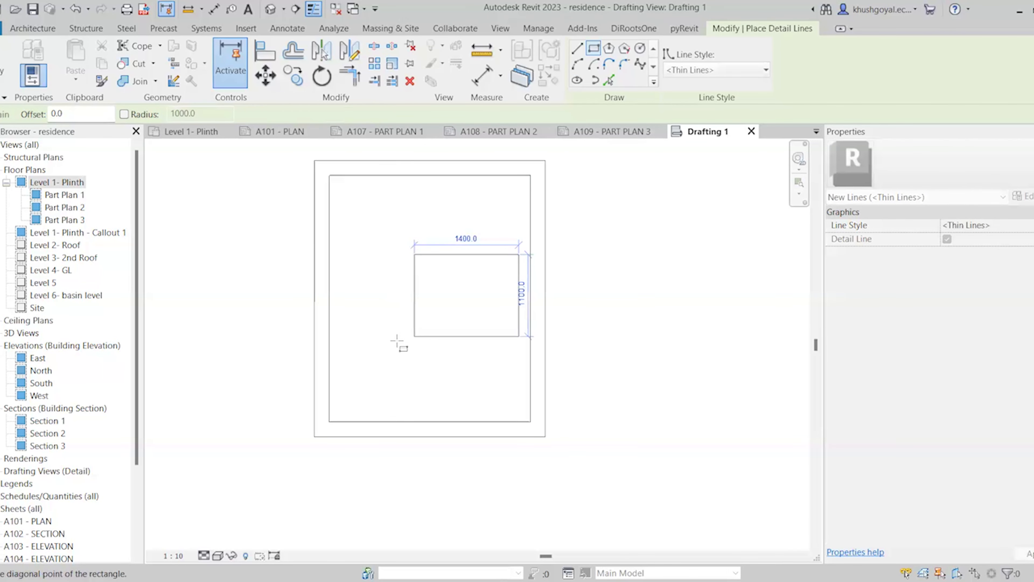
{"action": "left_click", "coordinate": [386, 349]}
{"action": "scroll", "coordinate": [489, 369], "scroll_direction": "up", "scroll_amount": 2}
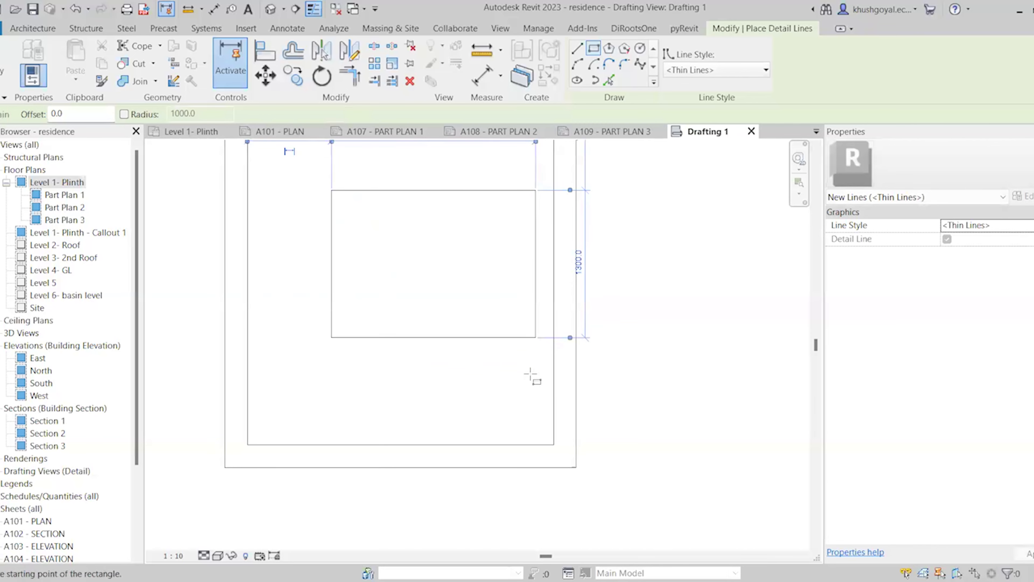
Add a small square below it, a wide rectangle near the top and a second small square
{"action": "left_click", "coordinate": [536, 358]}
{"action": "left_click", "coordinate": [502, 393]}
{"action": "scroll", "coordinate": [479, 443], "scroll_direction": "down", "scroll_amount": 2}
{"action": "scroll", "coordinate": [522, 276], "scroll_direction": "up", "scroll_amount": 2}
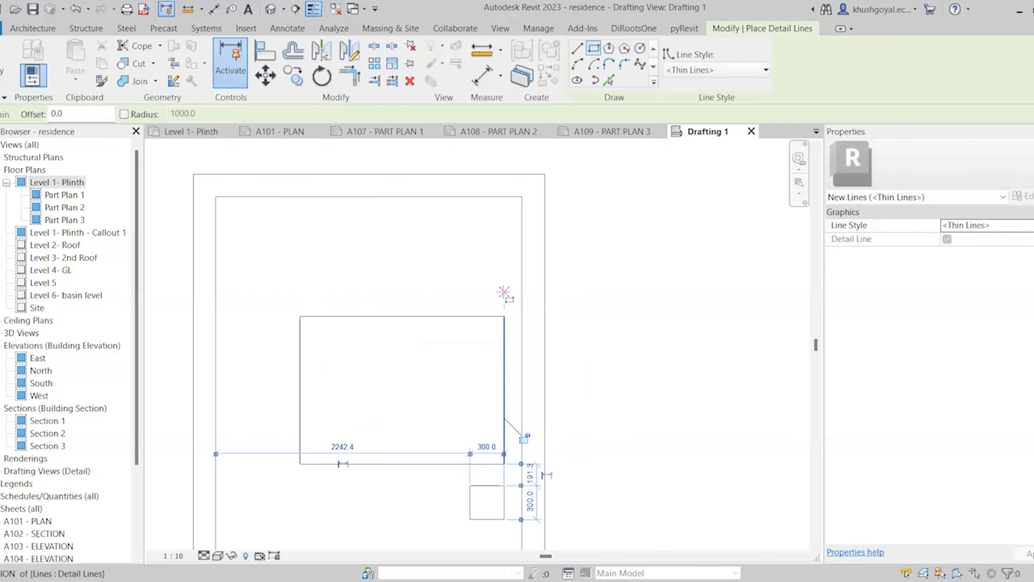
{"action": "left_click", "coordinate": [504, 204]}
{"action": "left_click", "coordinate": [390, 238]}
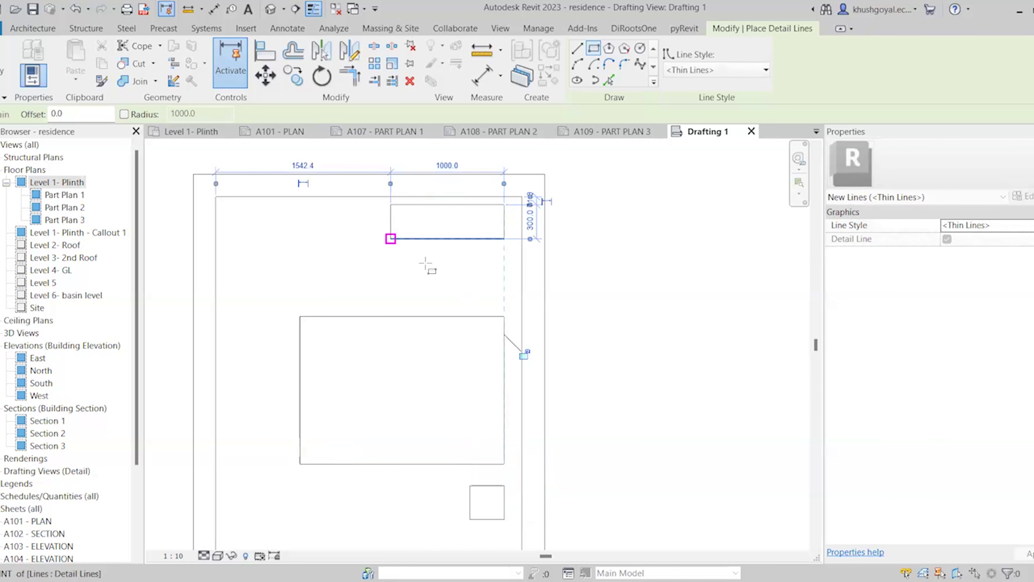
{"action": "left_click", "coordinate": [435, 250]}
{"action": "left_click", "coordinate": [460, 273]}
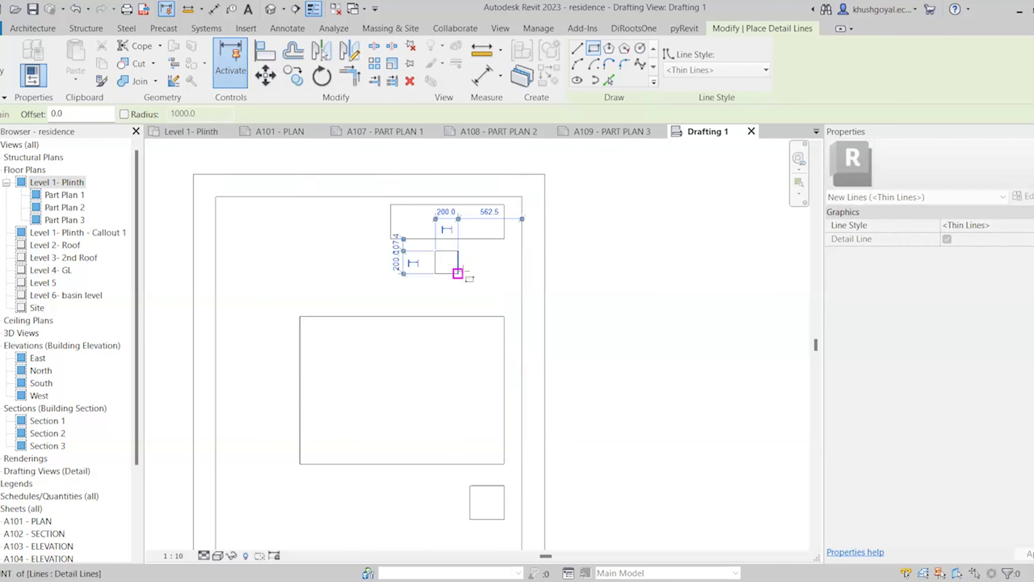
{"action": "scroll", "coordinate": [547, 259], "scroll_direction": "down", "scroll_amount": 2}
{"action": "scroll", "coordinate": [609, 353], "scroll_direction": "down", "scroll_amount": 3}
{"action": "scroll", "coordinate": [616, 318], "scroll_direction": "up", "scroll_amount": 2}
{"action": "key", "text": "Escape"}
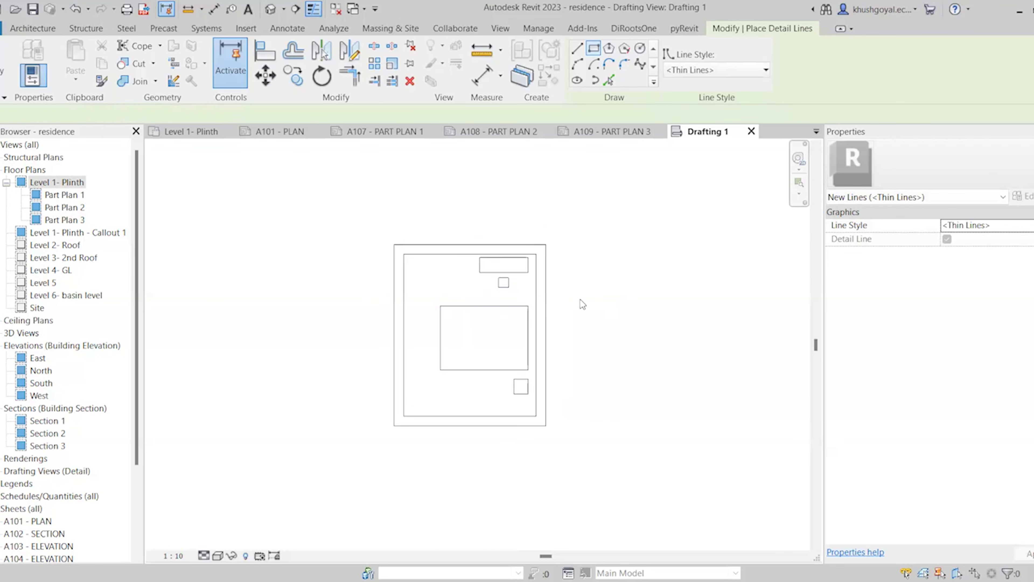
Place the Drafting 1 view onto sheet A101 - PLAN from the Project Browser
{"action": "left_click", "coordinate": [281, 131]}
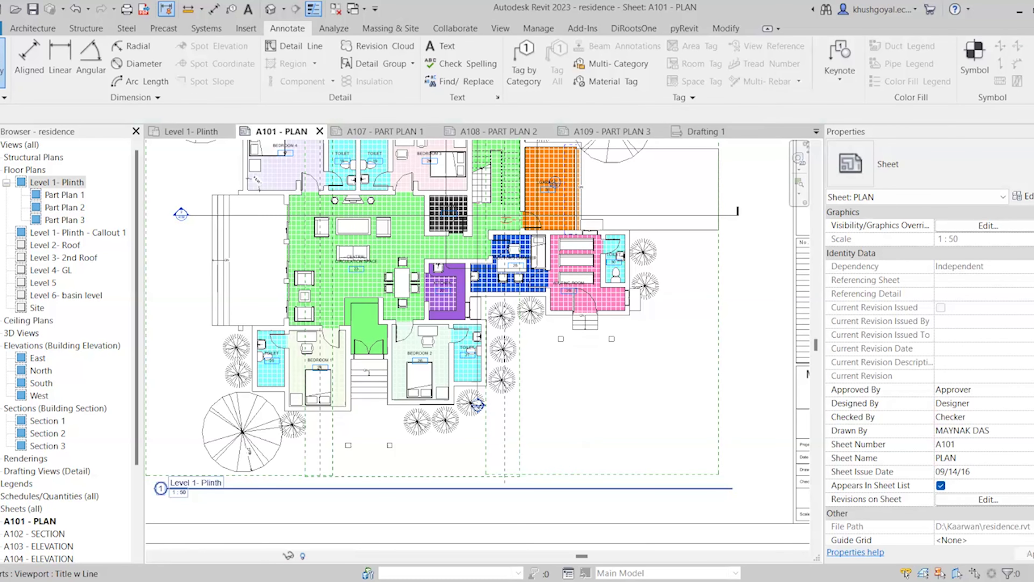
{"action": "left_click", "coordinate": [1, 471]}
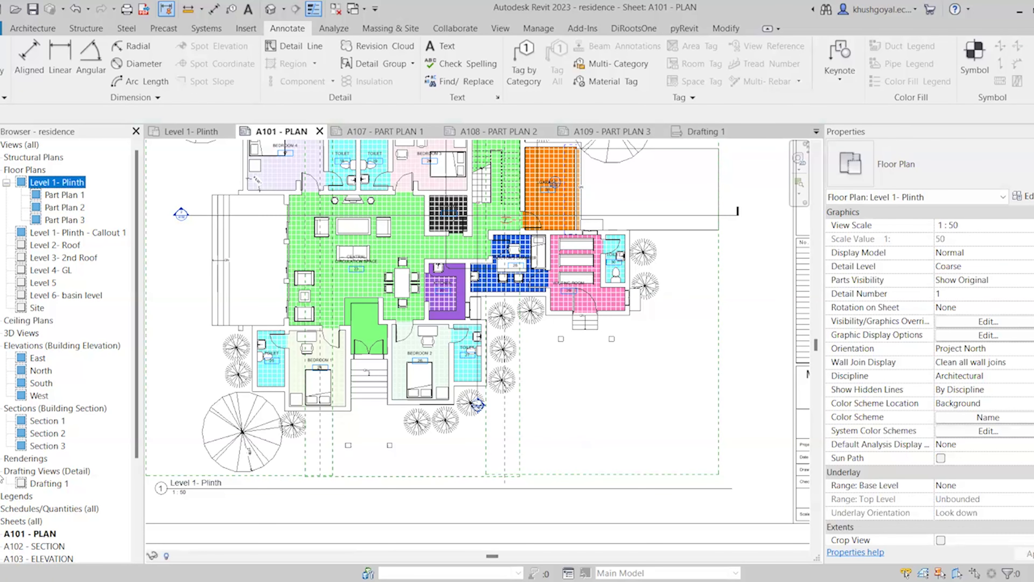
{"action": "left_click", "coordinate": [38, 489]}
{"action": "left_click_drag", "start_coordinate": [544, 417], "coordinate": [571, 408]}
{"action": "left_click", "coordinate": [584, 400]}
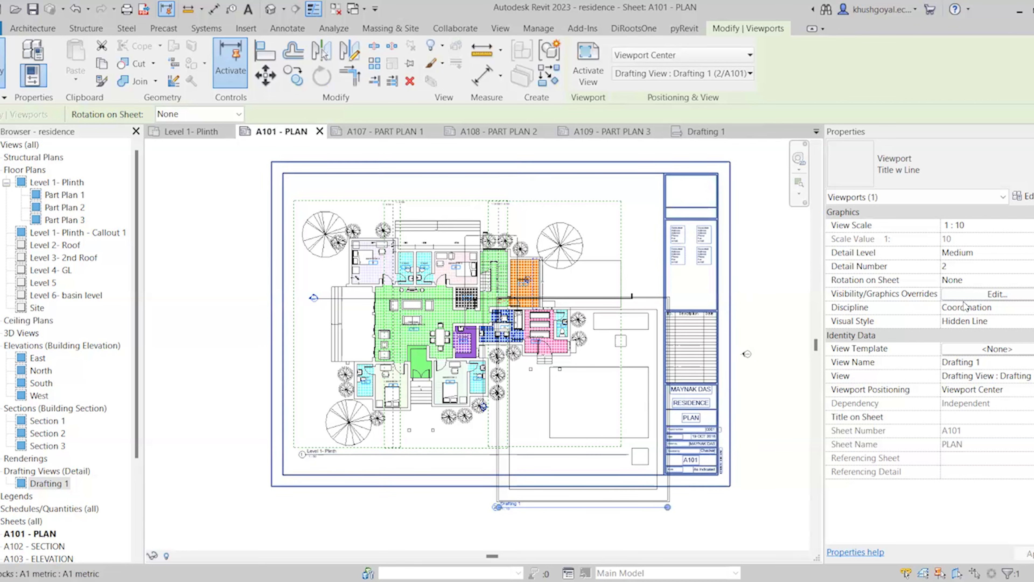
Set the Drafting 1 viewport scale to 1 : 50 and move it onto the sheet
{"action": "left_click", "coordinate": [985, 226]}
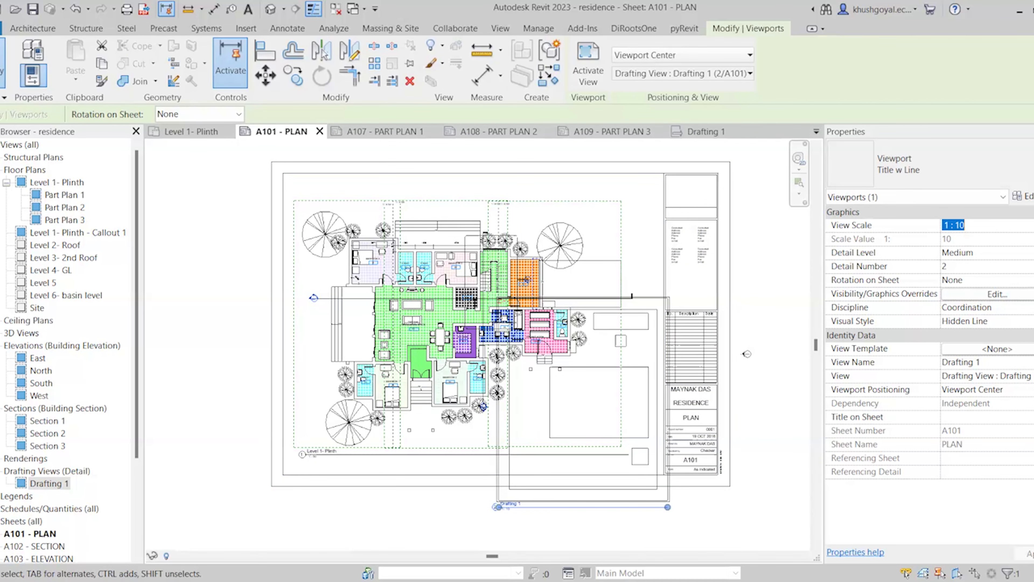
{"action": "left_click", "coordinate": [962, 275]}
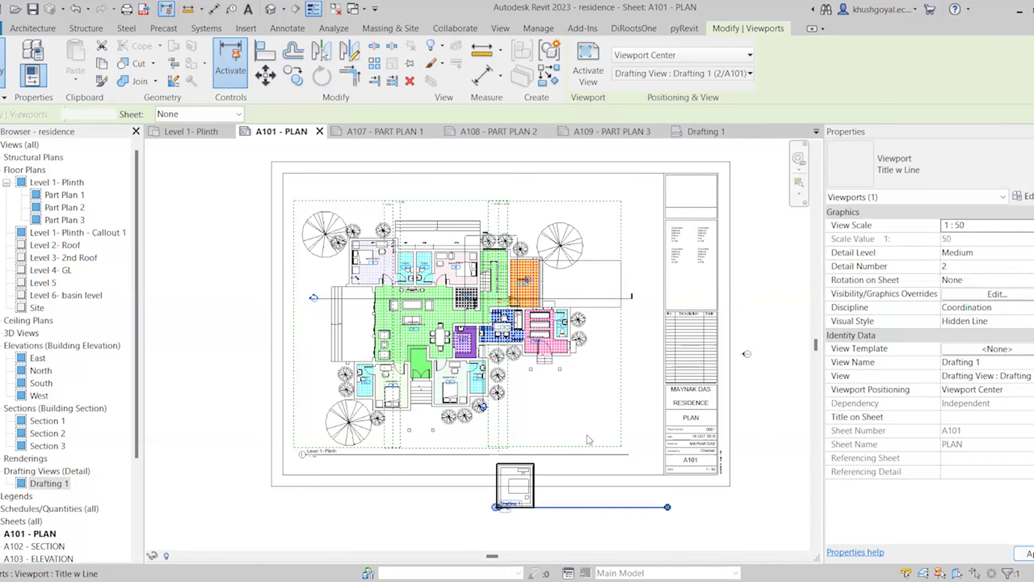
{"action": "scroll", "coordinate": [586, 438], "scroll_direction": "up", "scroll_amount": 1}
{"action": "scroll", "coordinate": [576, 453], "scroll_direction": "up", "scroll_amount": 2}
{"action": "left_click_drag", "start_coordinate": [473, 516], "coordinate": [611, 388]}
Reposition the Drafting 1 viewport at lower right, beside the floor plan and title block
{"action": "left_click", "coordinate": [542, 295]}
{"action": "scroll", "coordinate": [571, 347], "scroll_direction": "down", "scroll_amount": 2}
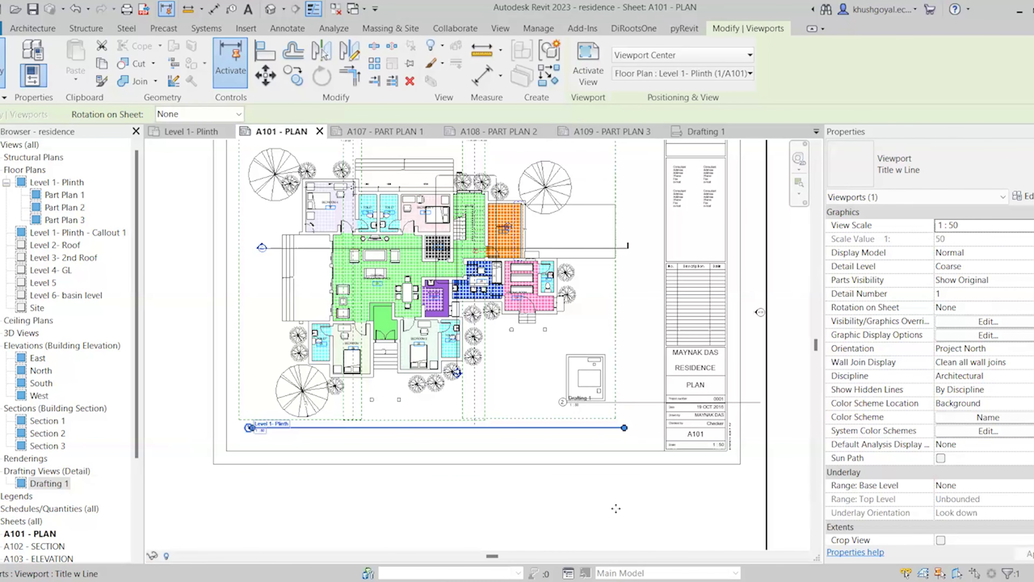
{"action": "key", "text": "Escape"}
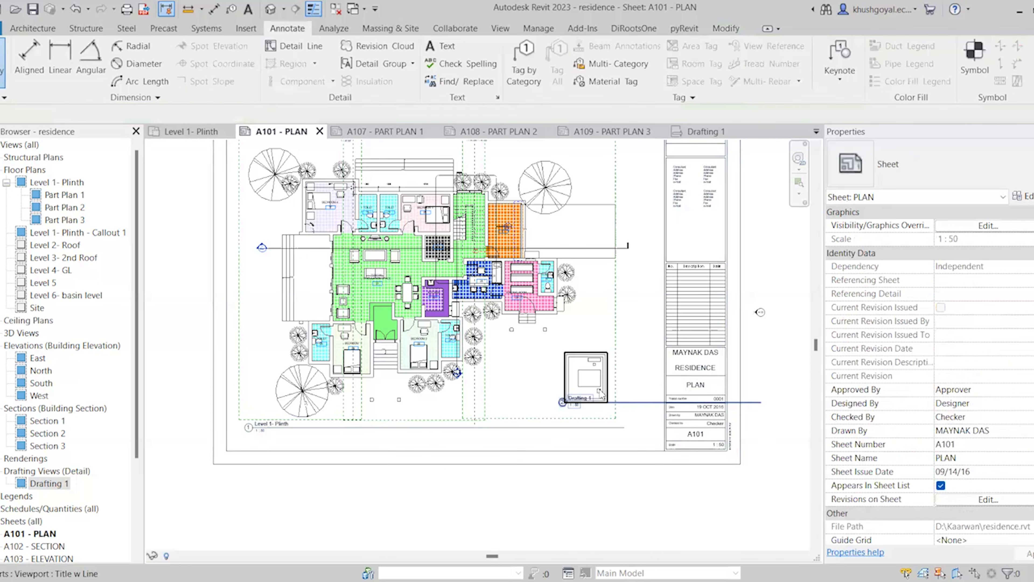
{"action": "left_click", "coordinate": [623, 401]}
{"action": "left_click", "coordinate": [631, 404]}
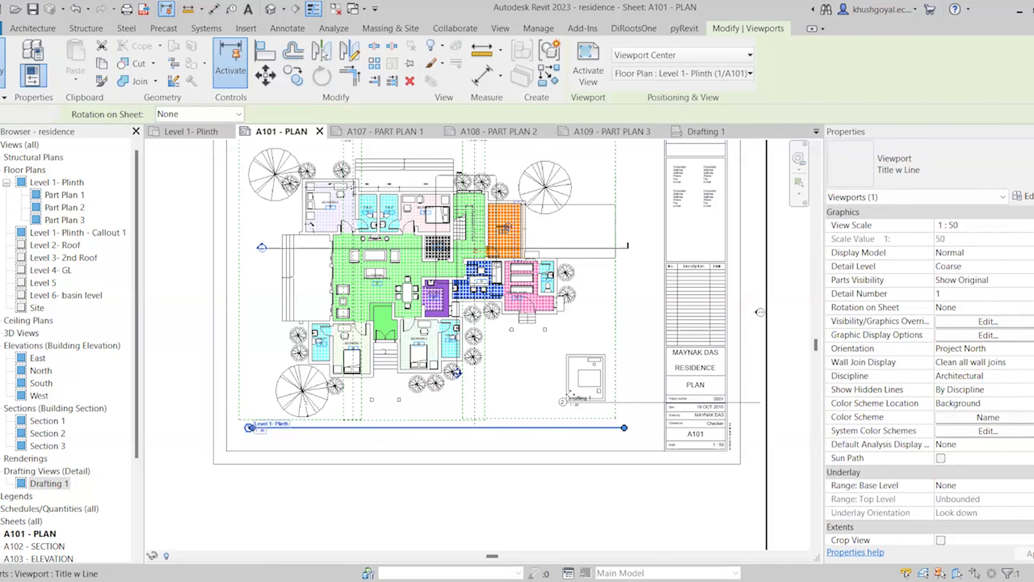
{"action": "key", "text": "Escape"}
{"action": "left_click", "coordinate": [601, 408]}
{"action": "mouse_move", "coordinate": [633, 405]}
{"action": "left_mouse_down"}
{"action": "mouse_move", "coordinate": [623, 433]}
{"action": "mouse_move", "coordinate": [625, 420]}
{"action": "left_mouse_up"}
{"action": "scroll", "coordinate": [506, 377], "scroll_direction": "up", "scroll_amount": 3}
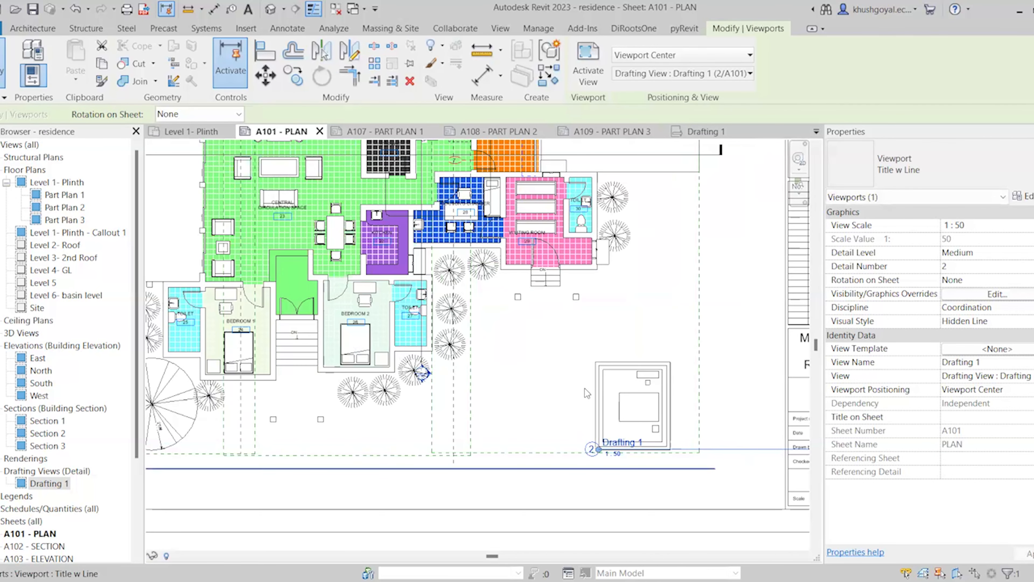
Sketch trial detail lines near the Drafting 1 title, then reopen the Drafting 1 view from its viewport
{"action": "left_click", "coordinate": [297, 29]}
{"action": "left_click", "coordinate": [294, 46]}
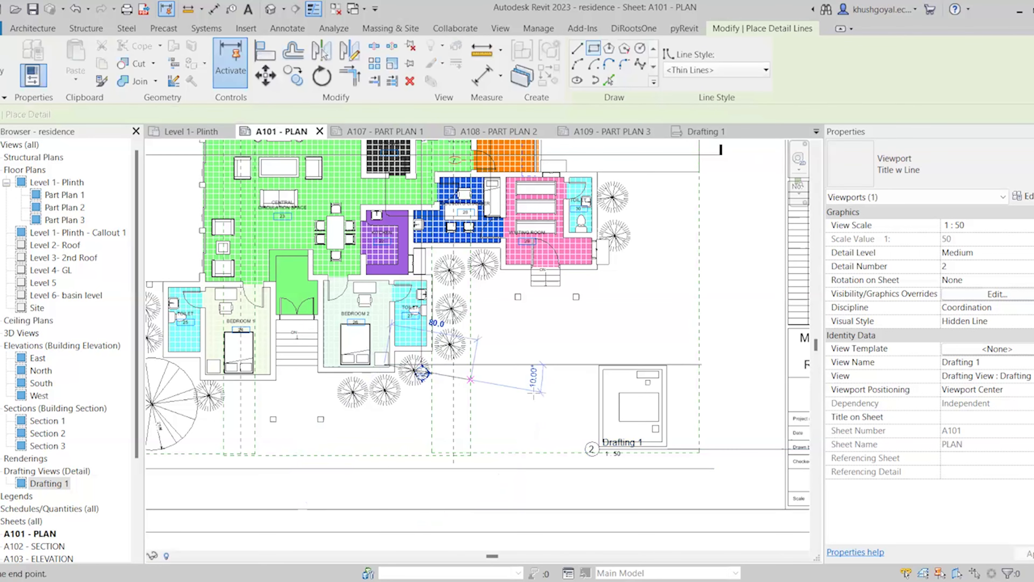
{"action": "left_click", "coordinate": [423, 371]}
{"action": "left_click", "coordinate": [384, 430]}
{"action": "left_click", "coordinate": [581, 429]}
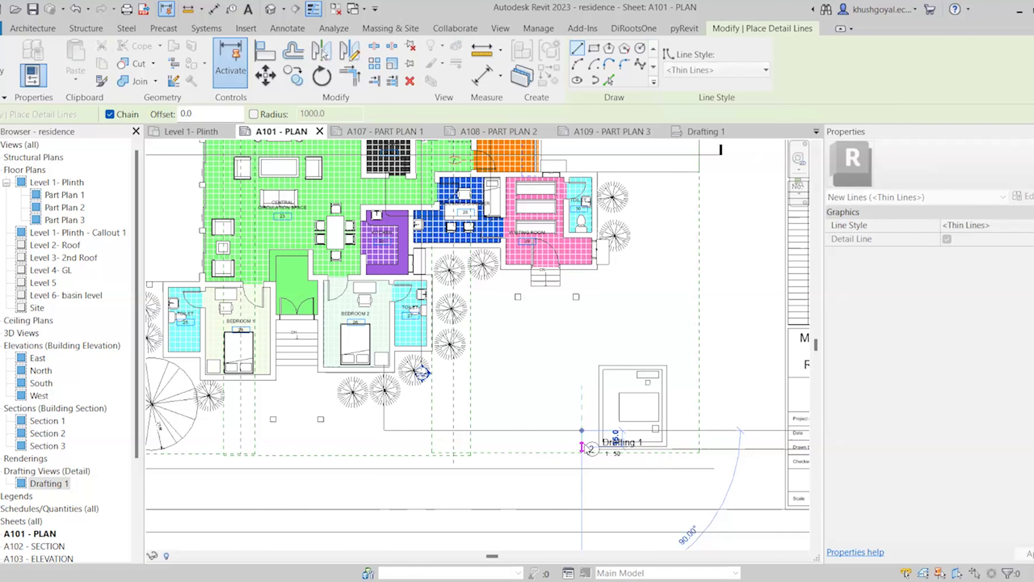
{"action": "key", "text": "Escape"}
{"action": "key", "text": "Escape"}
{"action": "double_click", "coordinate": [580, 449]}
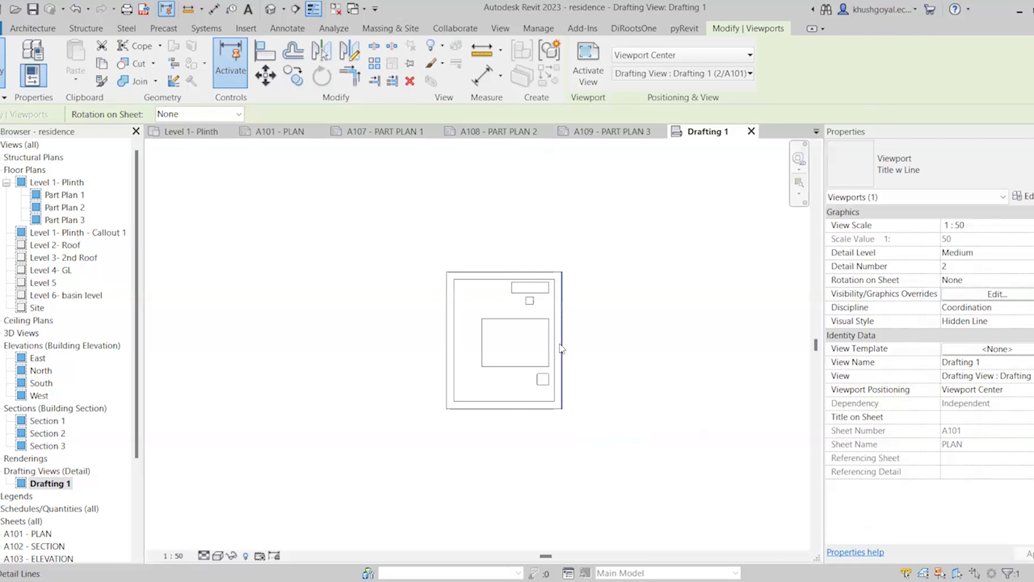
{"action": "key", "text": "Escape"}
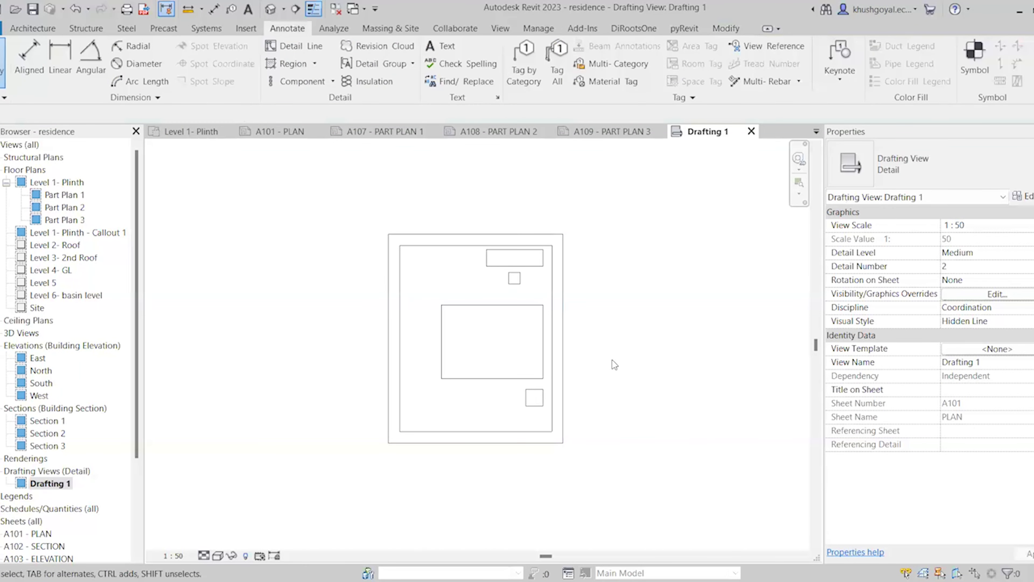